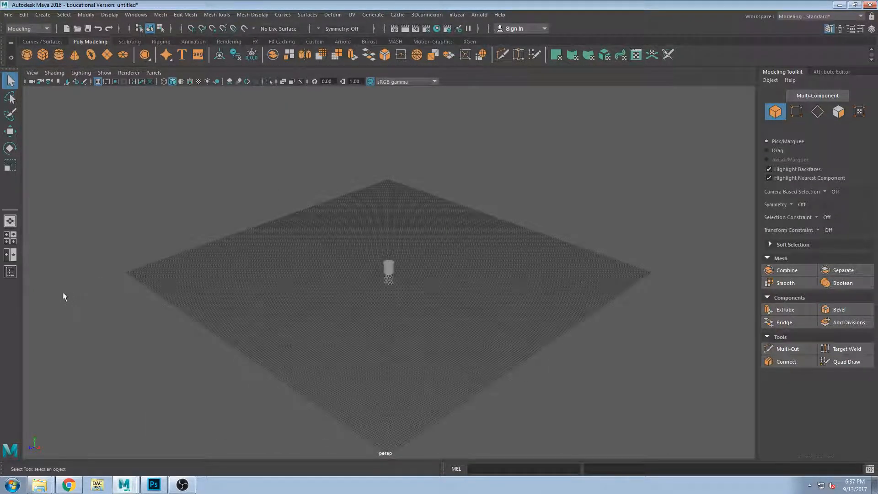
- Select the cylinder and frame it close up in the perspective view
click(10, 238)
key(space)
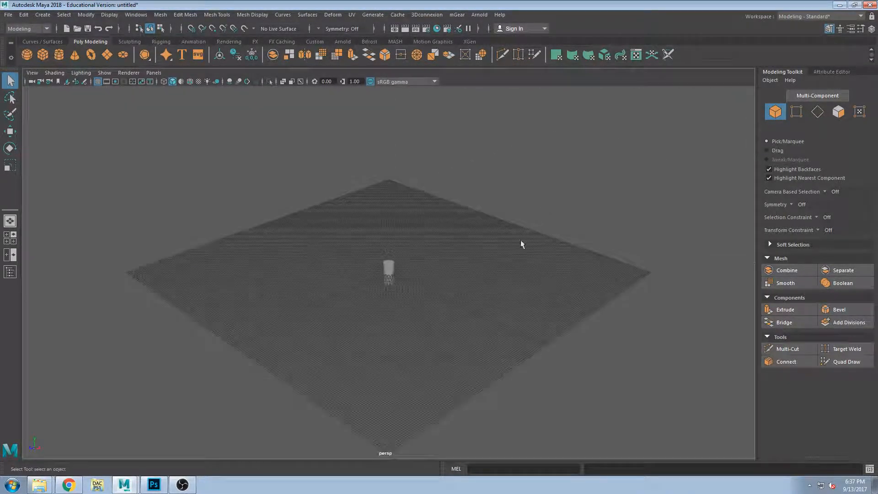
scroll(400, 270, up, 4)
click(394, 273)
key(f)
mouse_move(406, 260)
alt+mouse_down()
mouse_move(439, 261)
mouse_move(402, 253)
alt+mouse_up()
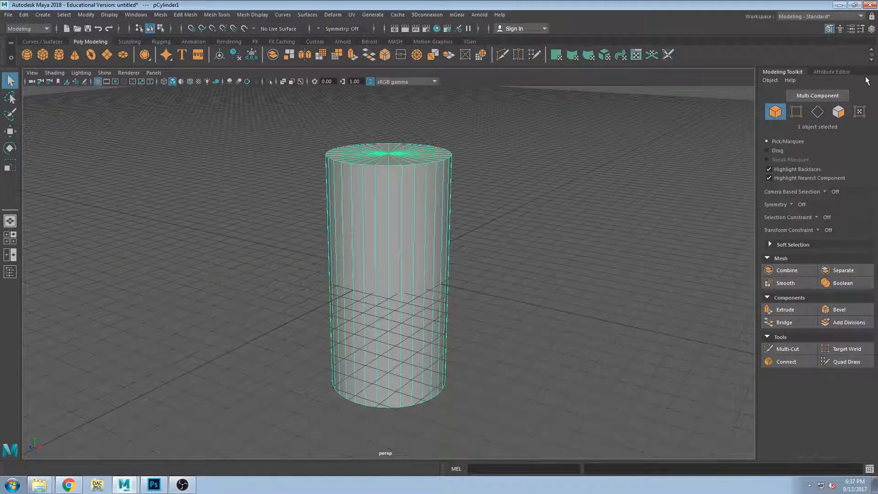
- Set the polygon cylinder's height subdivisions to 11 in its creation history
click(847, 71)
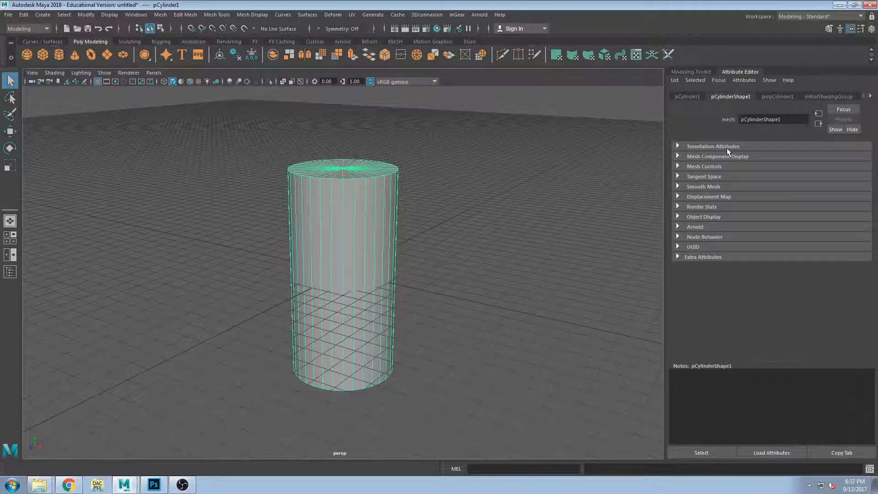
click(860, 28)
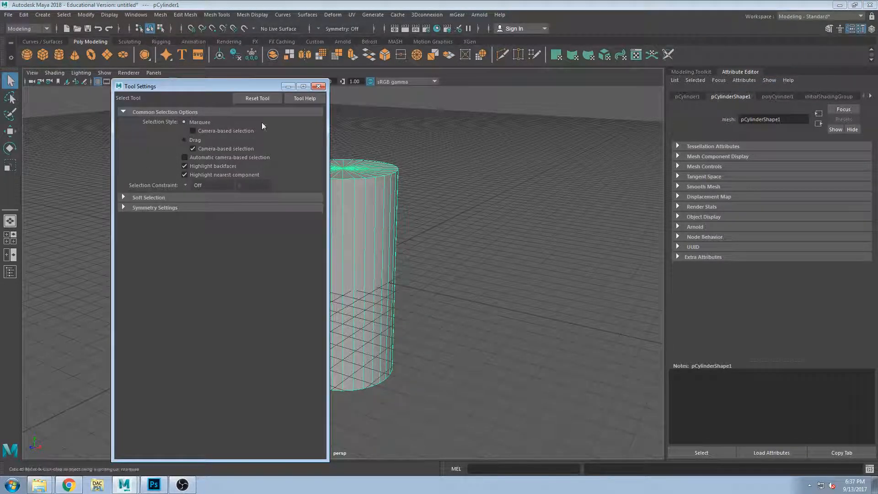
click(829, 28)
click(871, 29)
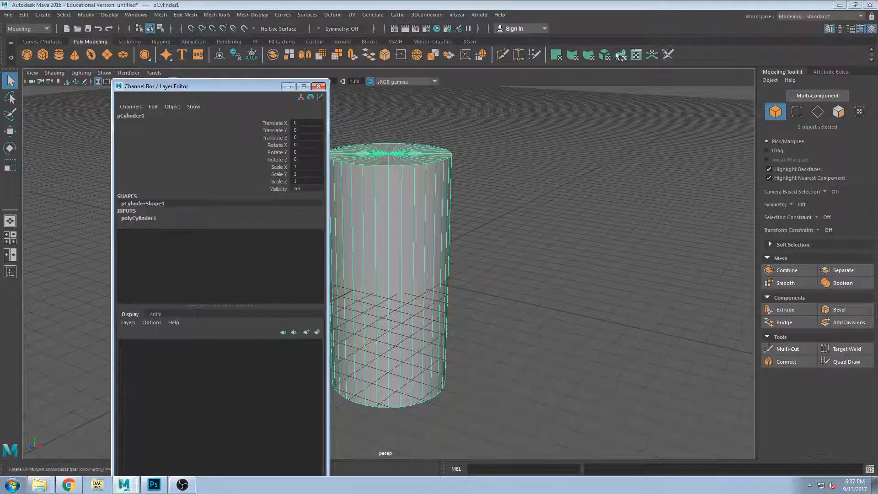
click(320, 87)
click(846, 72)
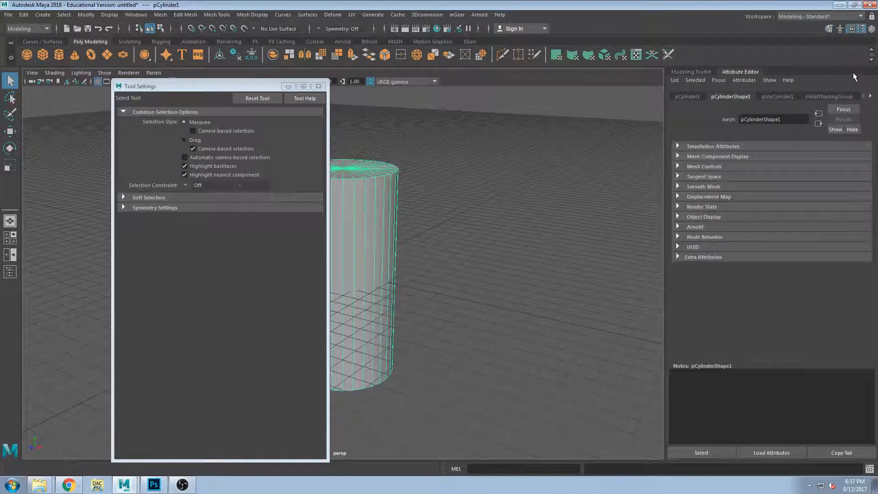
click(776, 96)
drag(782, 187, 793, 187)
click(318, 87)
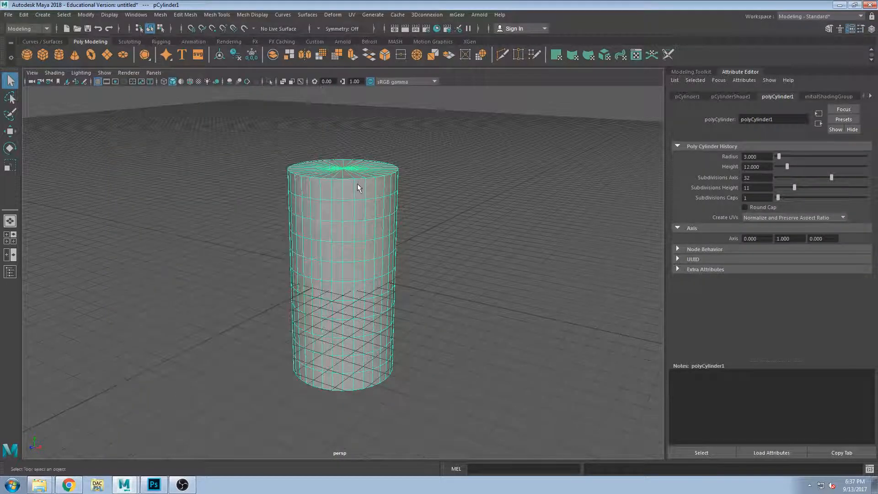
- Move the cylinder straight up along Y by about 6.65 cm
scroll(354, 215, down, 3)
key(w)
click(346, 245)
drag(346, 248, 349, 161)
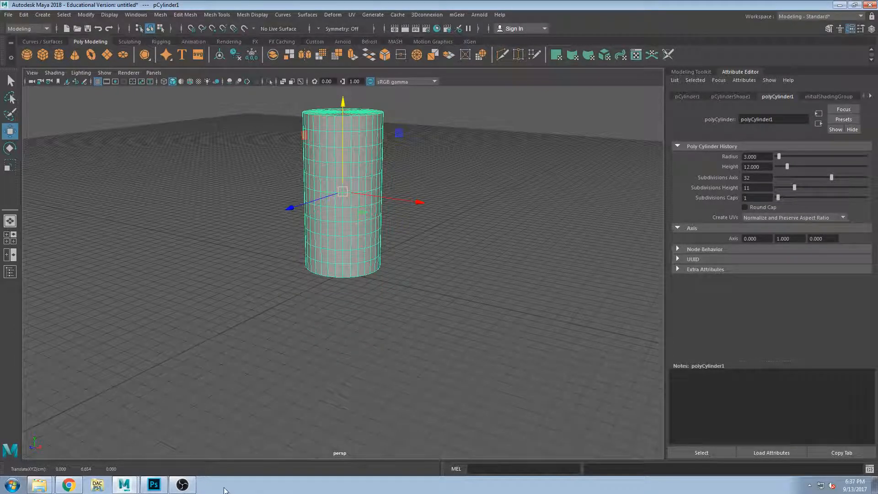
click(182, 484)
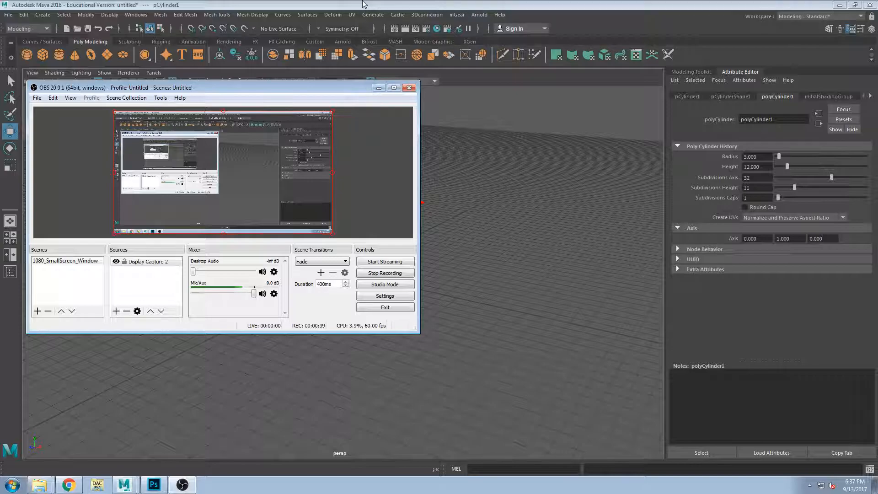
click(363, 4)
click(455, 309)
click(363, 149)
- In the front view, draw a four-point Bezier curve shaped like a mug handle along the cylinder's side
alt+drag(362, 148, 369, 279)
key(space)
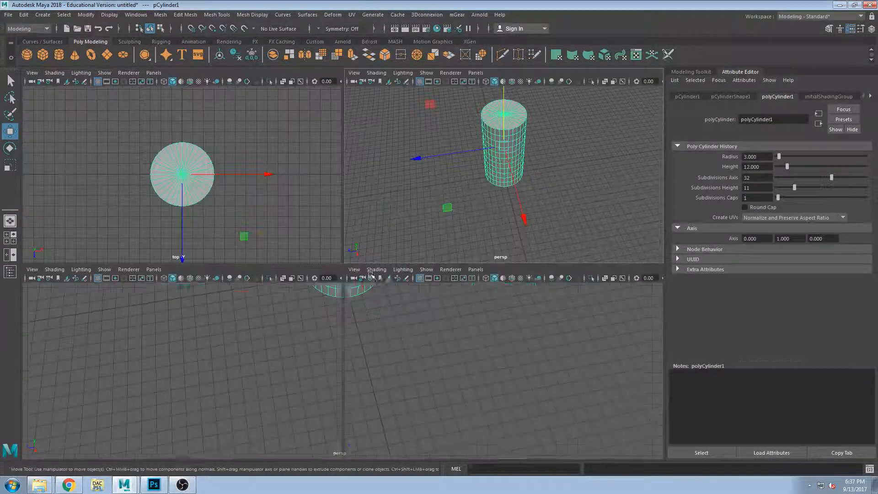
key(space)
alt+middle_drag(354, 294, 328, 432)
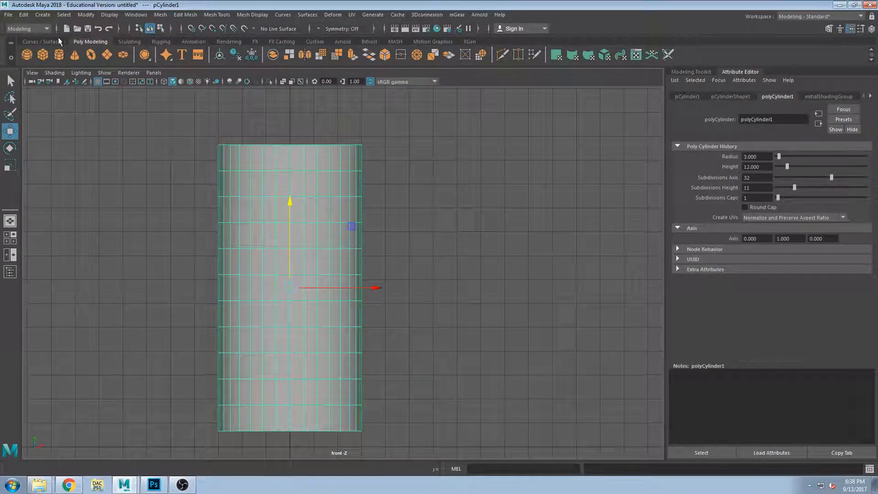
click(62, 41)
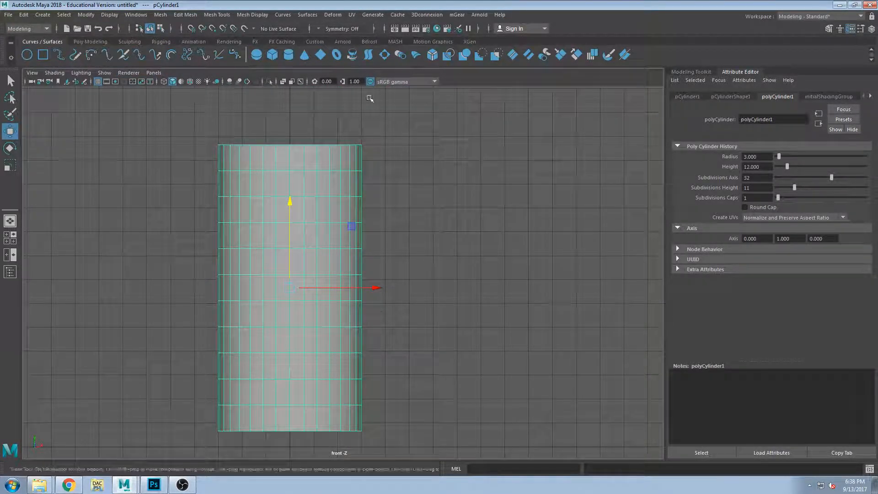
drag(366, 182, 403, 182)
drag(438, 209, 445, 218)
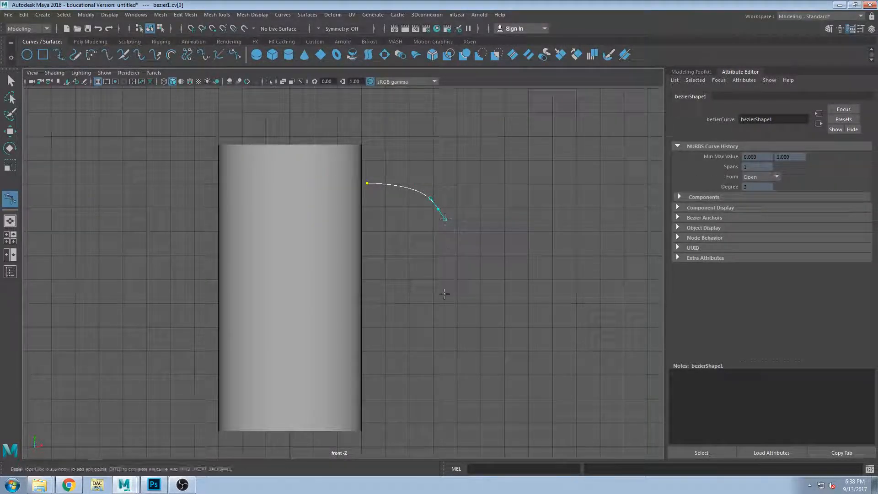
click(447, 373)
drag(364, 402, 346, 403)
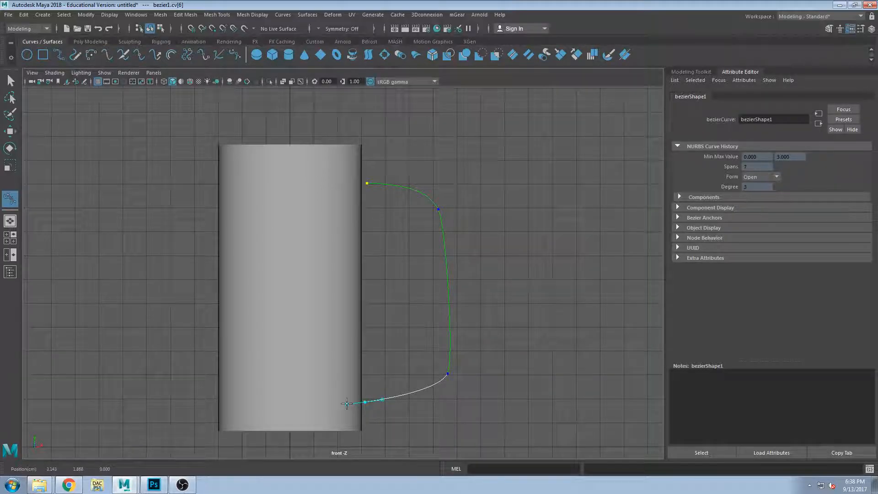
click(10, 132)
- Show the handle curve's control vertices and reposition its top end and upper corner points
right_drag(406, 192, 425, 192)
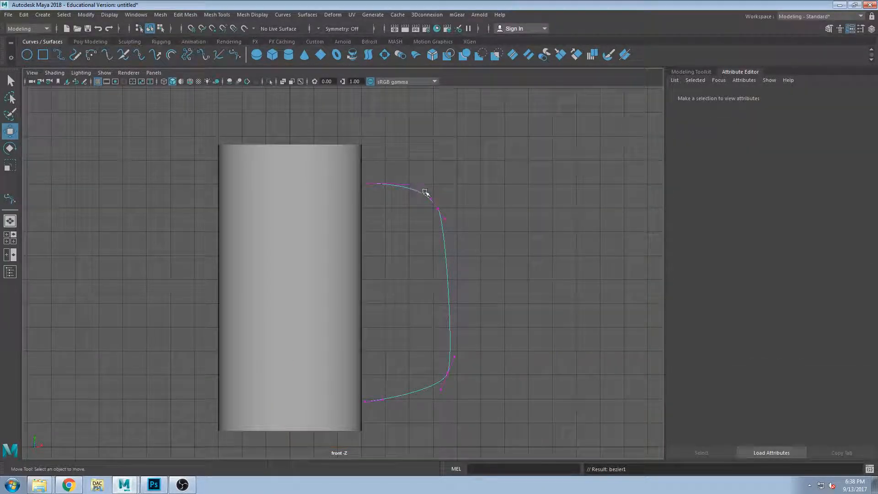
scroll(397, 190, up, 3)
alt+middle_drag(415, 195, 400, 174)
drag(378, 127, 350, 146)
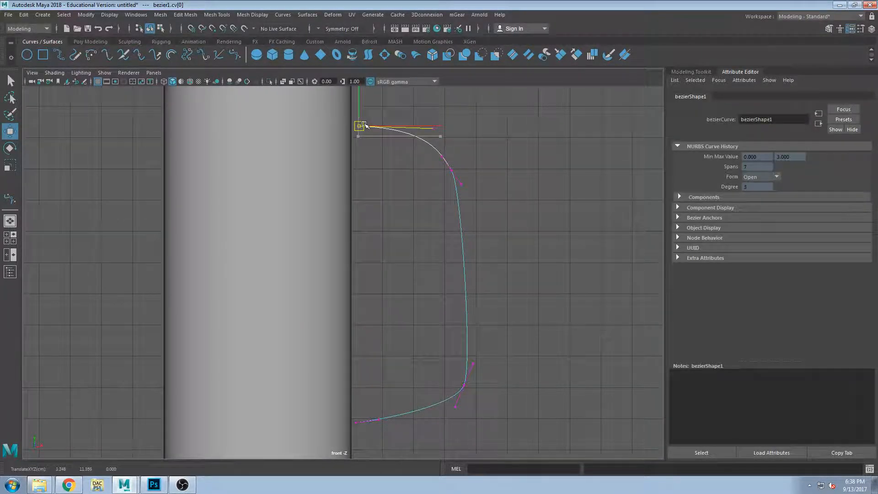
drag(447, 173, 464, 166)
- Level the tangent handles at the handle curve's bottom and top ends so both ends run horizontally
alt+middle_drag(456, 335, 454, 263)
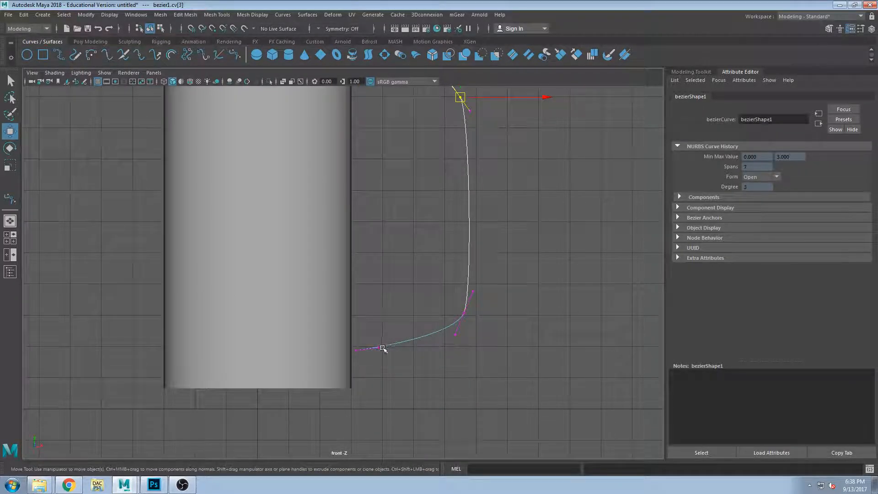
click(378, 347)
drag(378, 349, 391, 349)
alt+middle_drag(449, 190, 434, 258)
click(417, 123)
drag(418, 123, 421, 127)
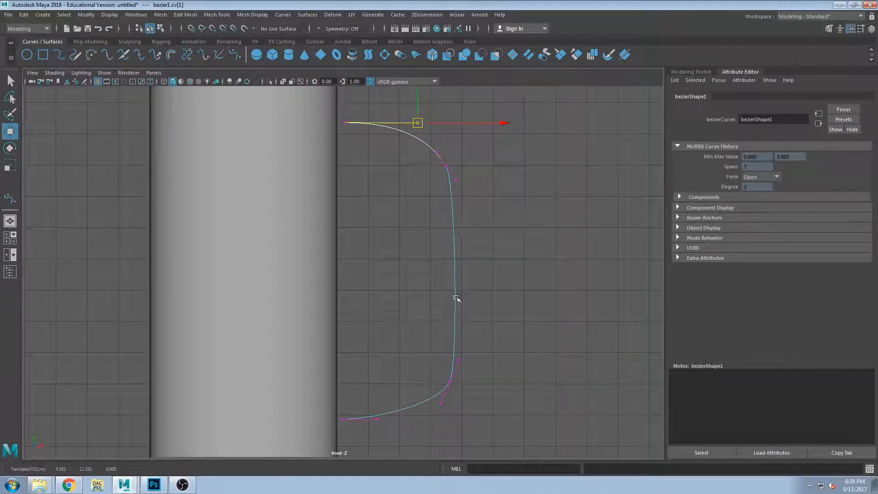
- Reposition the handle curve's lower corner anchor at about X 6.45 to refine the bend
alt+middle_drag(435, 377, 430, 337)
drag(448, 344, 436, 344)
click(496, 226)
alt+middle_drag(390, 140, 403, 161)
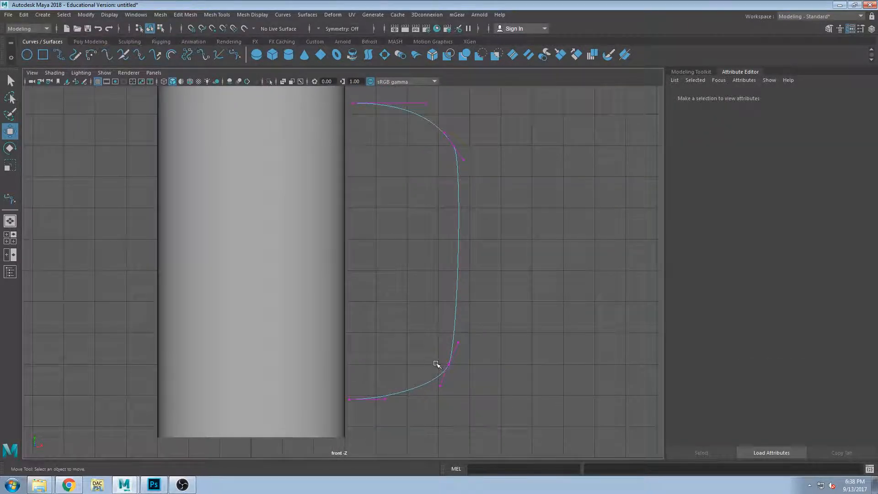
click(444, 359)
drag(450, 363, 452, 366)
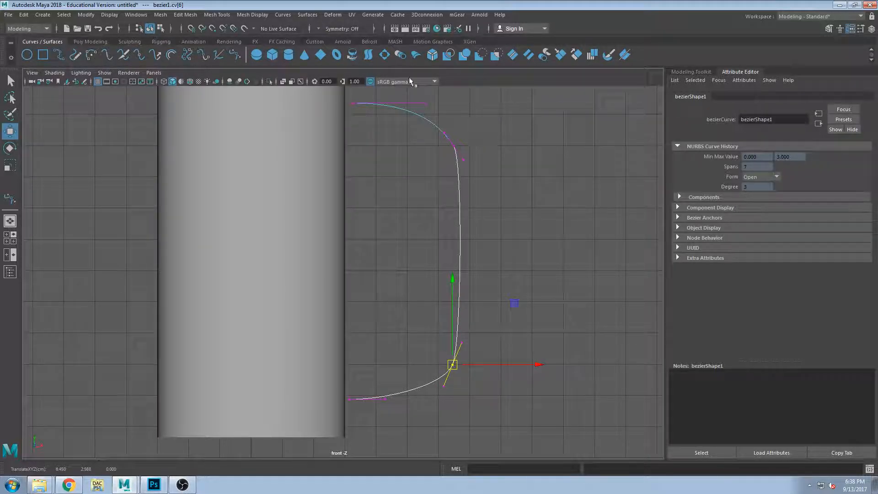
- Draw a second, six-point Bezier curve with a hooked lower end outside the handle curve
alt+middle_drag(419, 229, 433, 249)
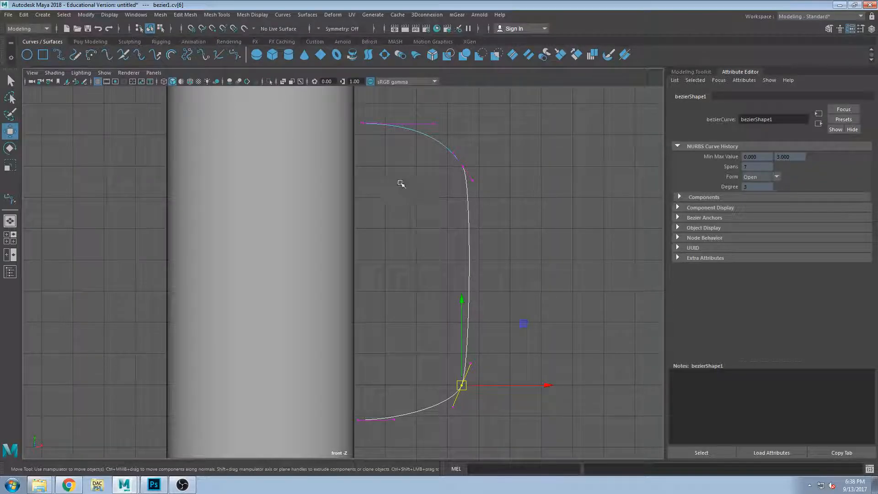
alt+middle_drag(378, 117, 362, 157)
scroll(401, 199, up, 2)
click(366, 136)
key(y)
drag(434, 139, 476, 153)
drag(538, 200, 545, 227)
drag(550, 336, 542, 349)
drag(546, 417, 562, 414)
drag(615, 349, 618, 330)
drag(589, 237, 591, 187)
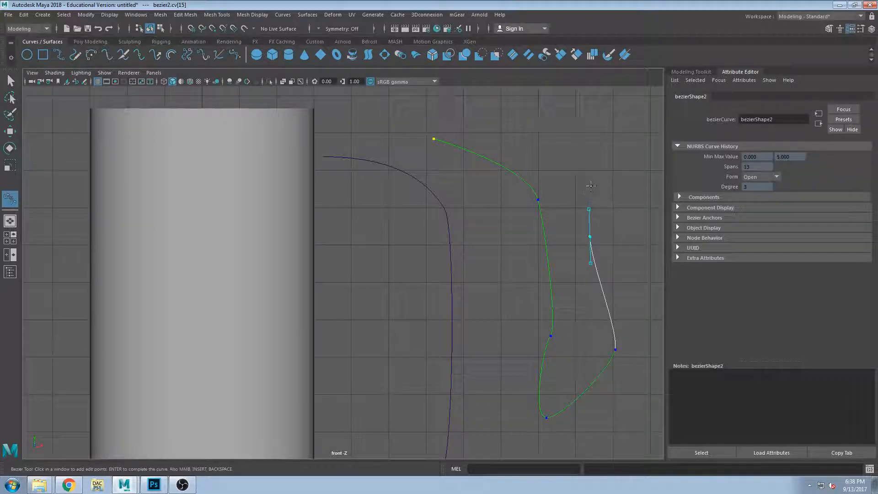
key(Return)
key(w)
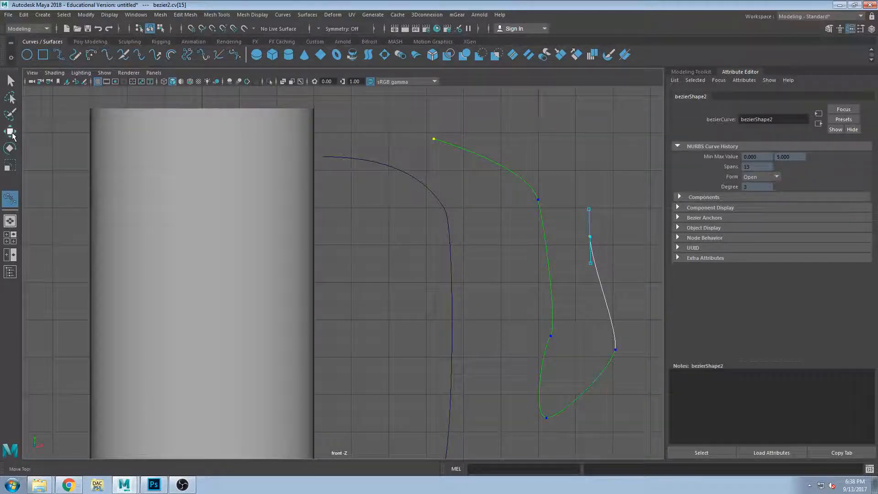
- Display the control vertices of the second curve, then reselect the first handle curve and display its control vertices
key(F8)
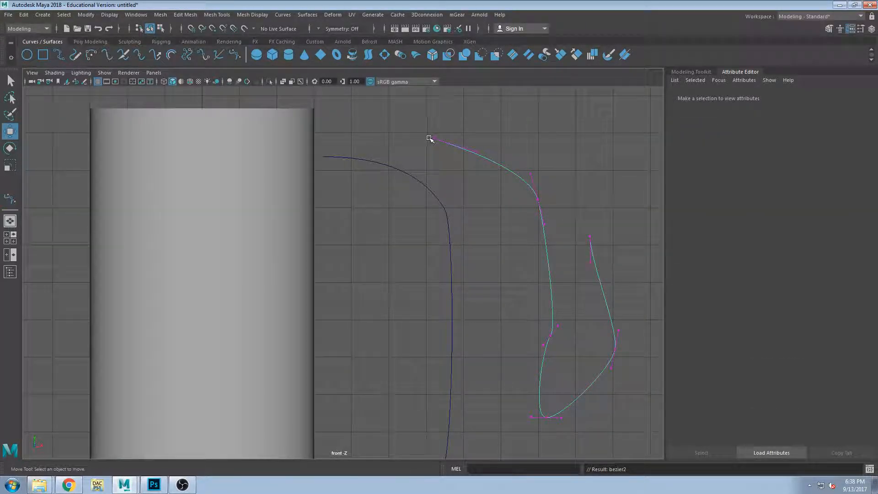
alt+middle_drag(467, 252, 474, 210)
click(422, 133)
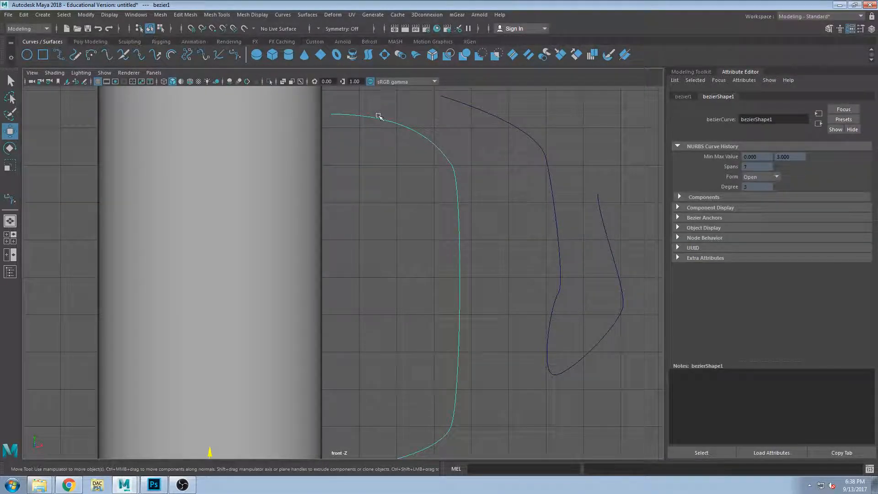
key(F8)
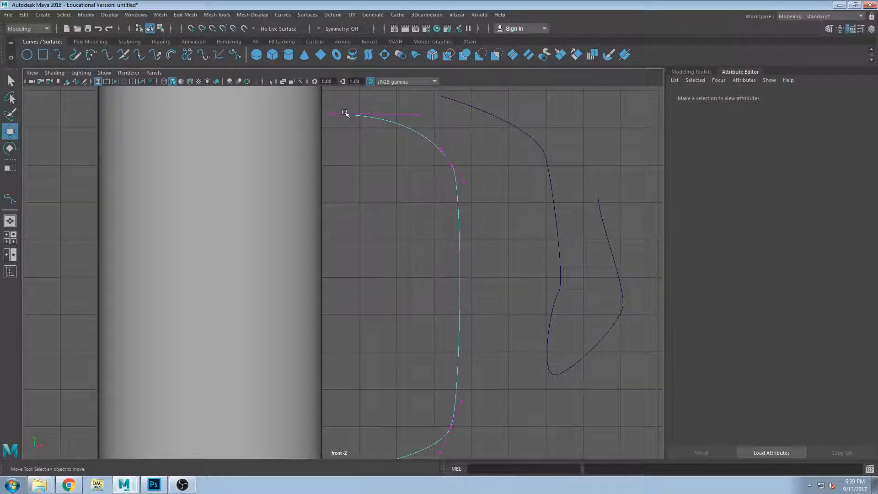
- Examine the handle curve's top end and upper corner, including their tangent handles, up close
alt+middle_drag(349, 118, 373, 193)
scroll(373, 193, up, 5)
alt+middle_drag(369, 149, 372, 241)
scroll(372, 197, up, 3)
scroll(373, 228, down, 10)
scroll(366, 236, up, 3)
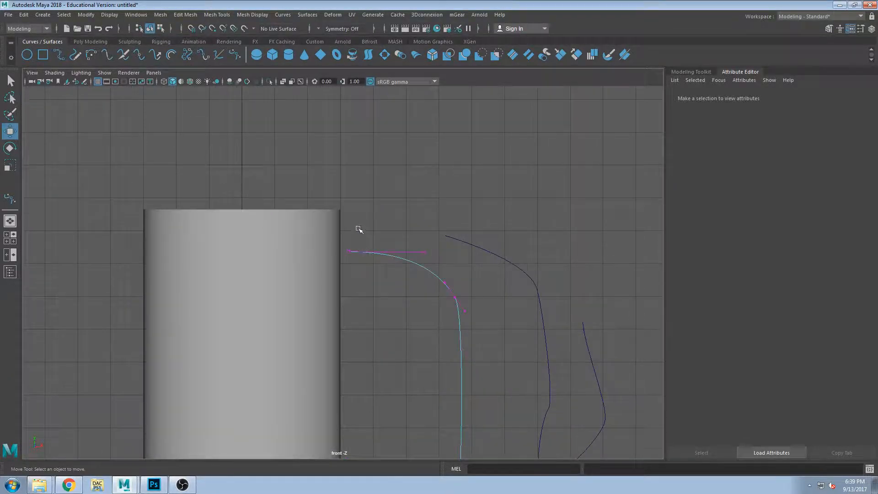
scroll(359, 247, up, 4)
alt+middle_drag(468, 327, 332, 278)
scroll(460, 290, up, 3)
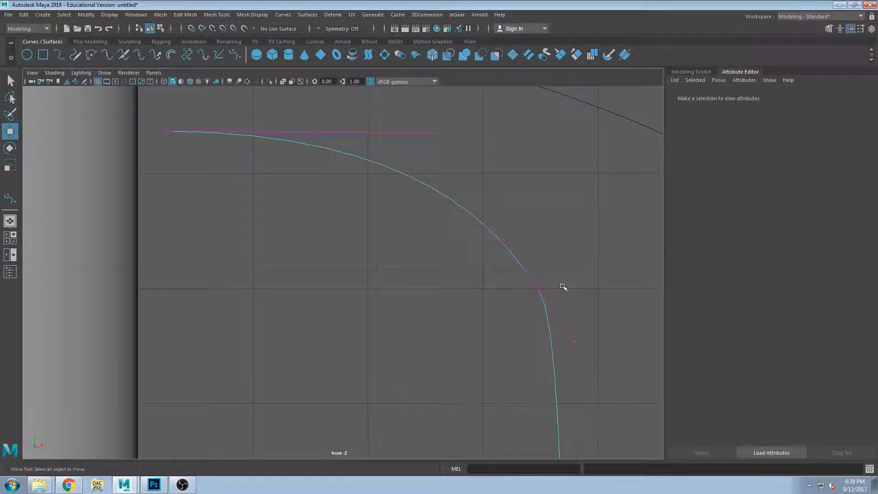
- Select the handle curve's anchor points in turn to inspect the tangents at both corners and both ends
drag(561, 284, 492, 318)
scroll(507, 330, down, 8)
alt+middle_drag(503, 351, 523, 137)
alt+middle_drag(427, 329, 461, 307)
drag(355, 323, 337, 347)
drag(422, 280, 471, 308)
alt+middle_drag(440, 185, 442, 281)
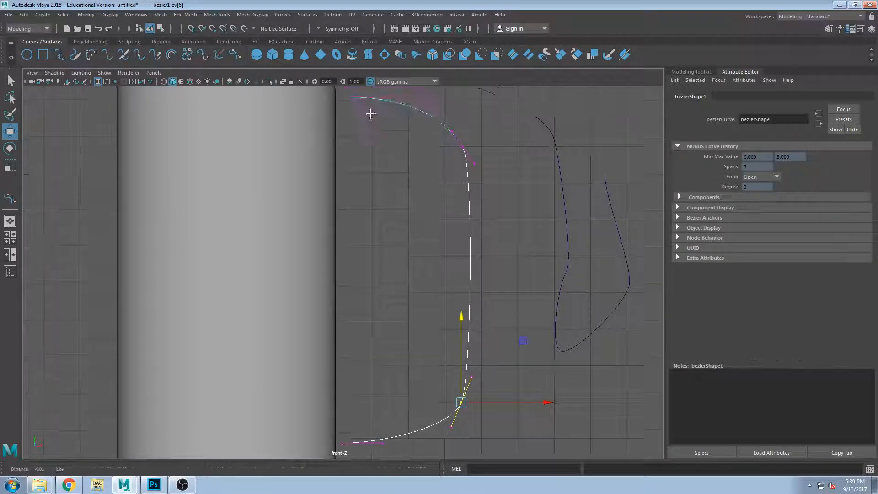
alt+middle_drag(368, 89, 376, 203)
drag(359, 189, 346, 212)
alt+middle_drag(381, 243, 372, 153)
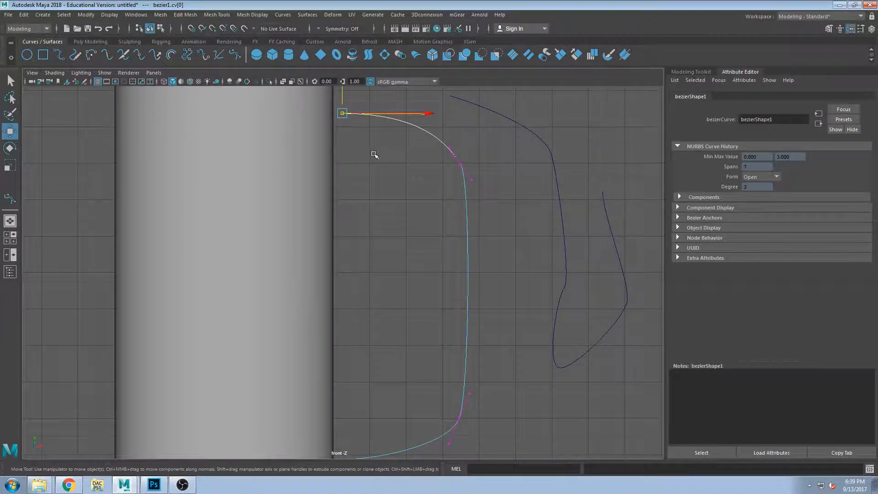
scroll(377, 210, down, 3)
alt+middle_drag(378, 212, 408, 187)
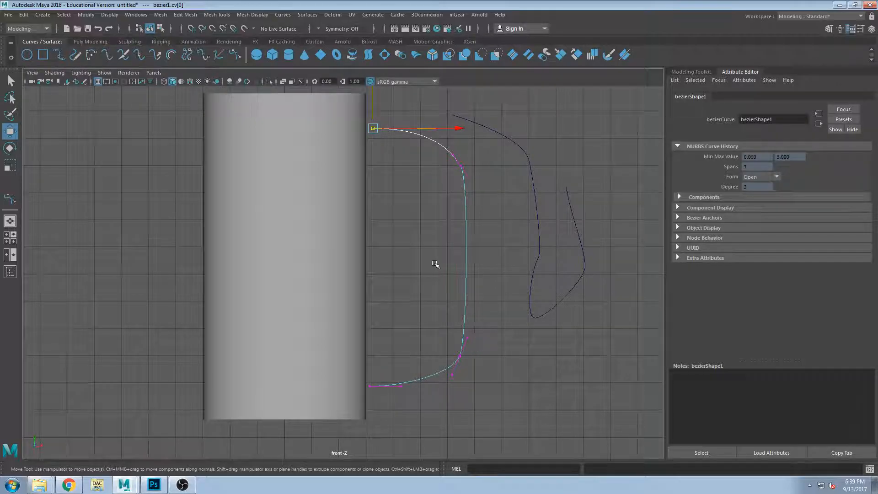
- Move the handle curve's upper corner anchor slightly inward to about X 6.37, Y 10.07, and select the top end point
drag(455, 348, 475, 374)
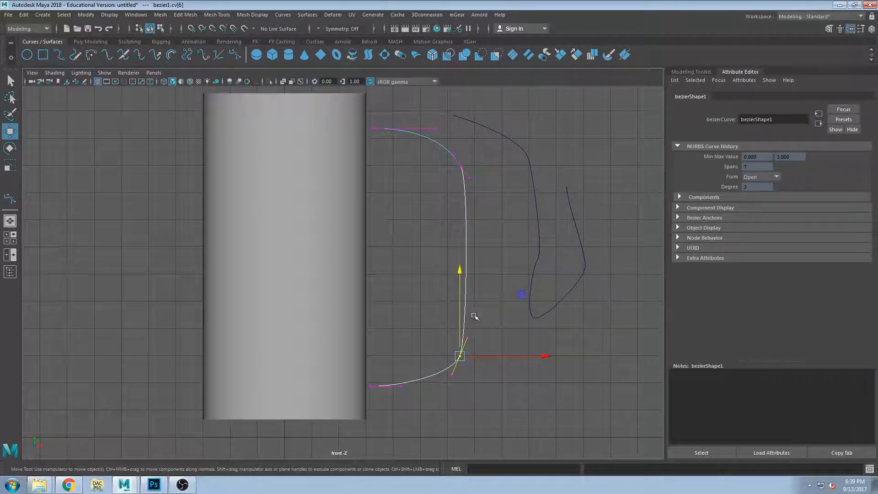
drag(375, 125, 370, 131)
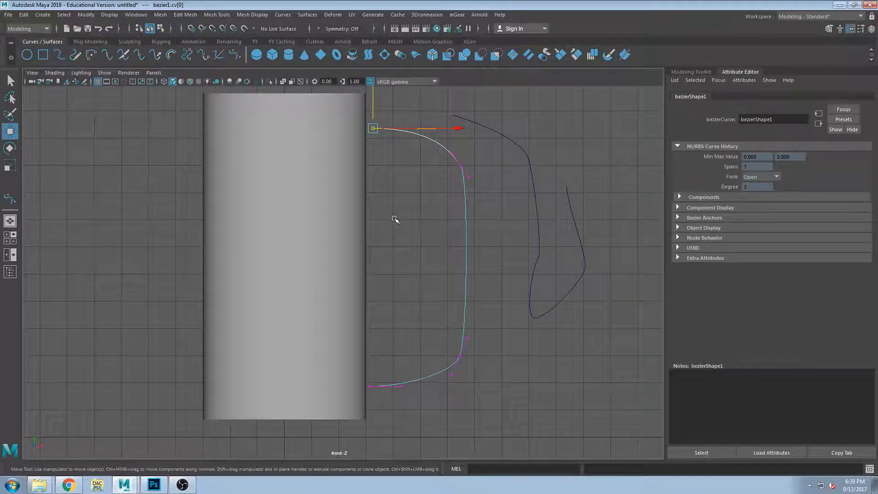
click(458, 163)
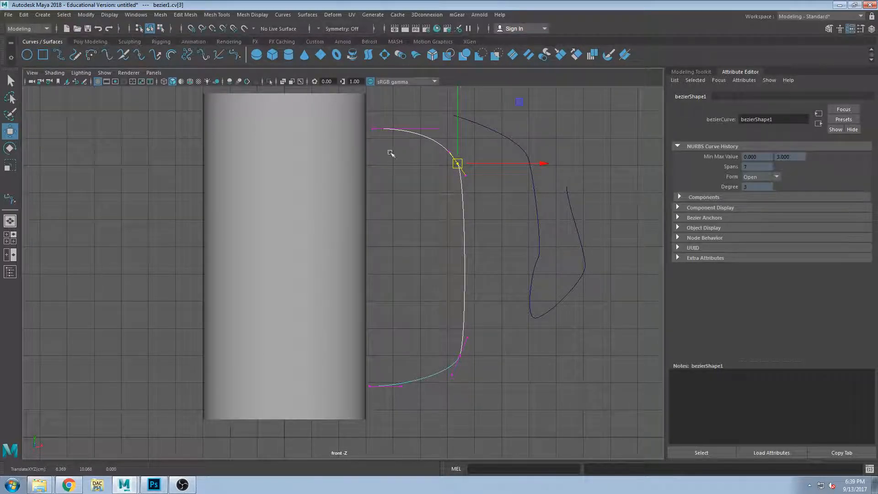
click(373, 129)
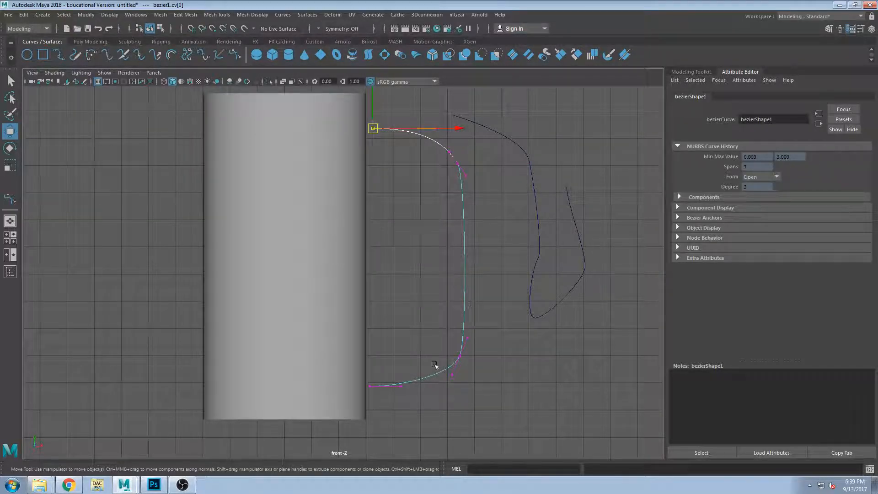
- Switch from the front view to the perspective view and select the whole handle curve in object mode
click(447, 234)
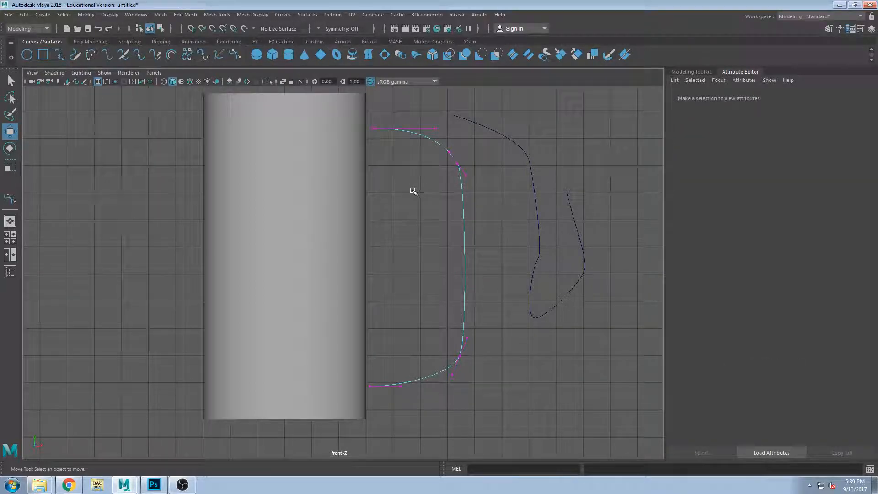
key(space)
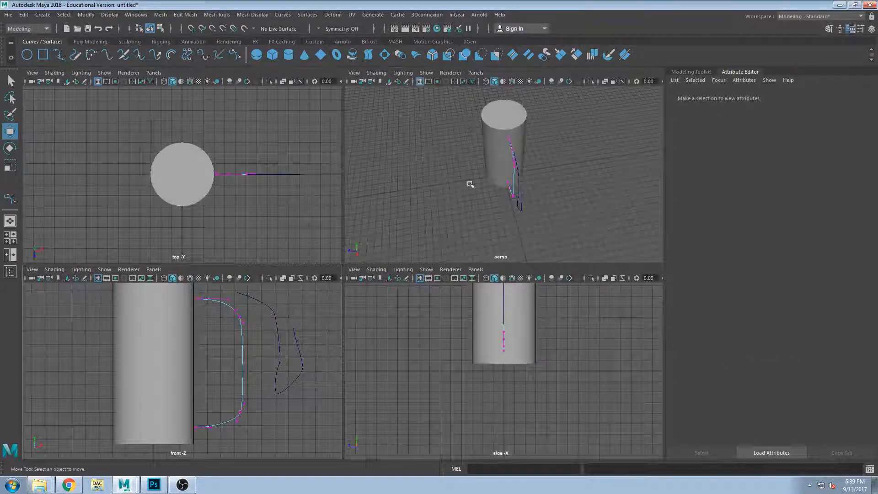
key(space)
alt+drag(398, 168, 459, 147)
scroll(395, 155, up, 4)
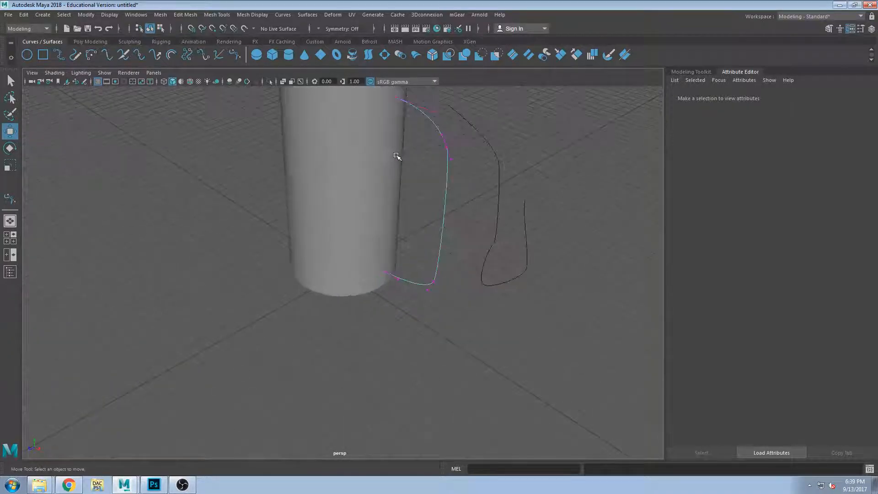
alt+middle_drag(413, 161, 396, 232)
click(416, 232)
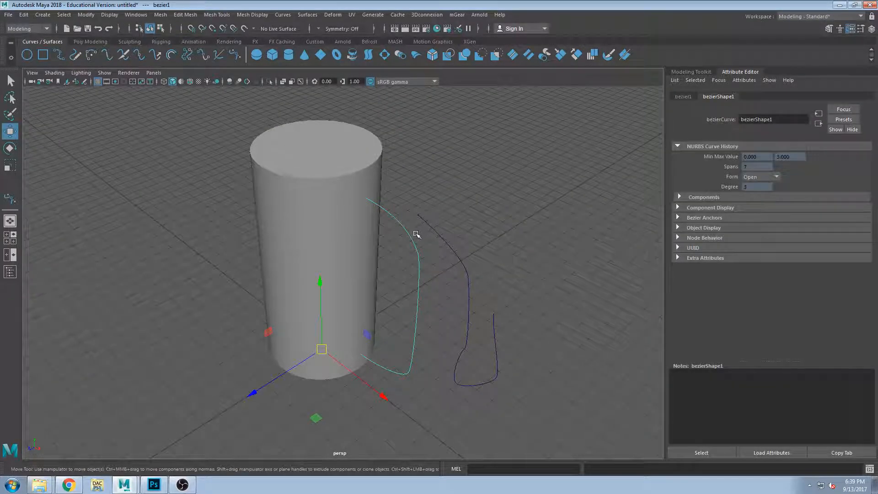
scroll(364, 337, up, 5)
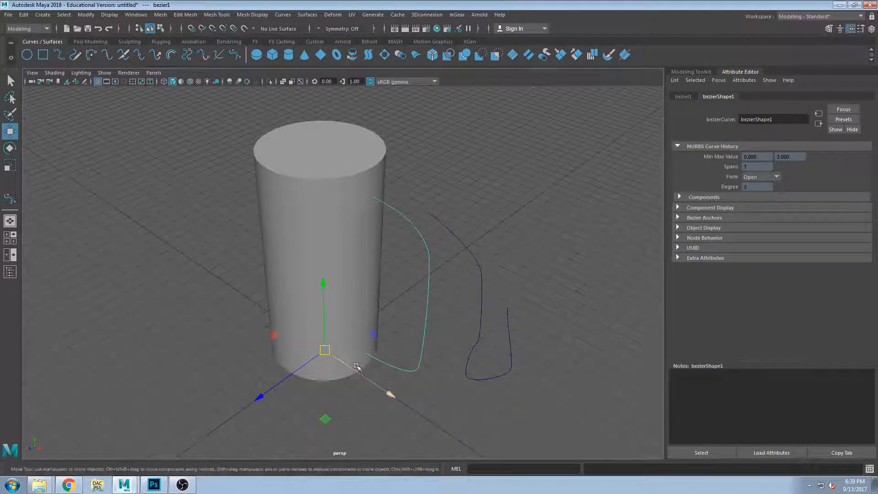
- Extrude the two cylinder faces at the handle curve's lower end along the curve
right_drag(362, 247, 364, 284)
alt+drag(418, 335, 396, 320)
click(353, 319)
shift+click(364, 317)
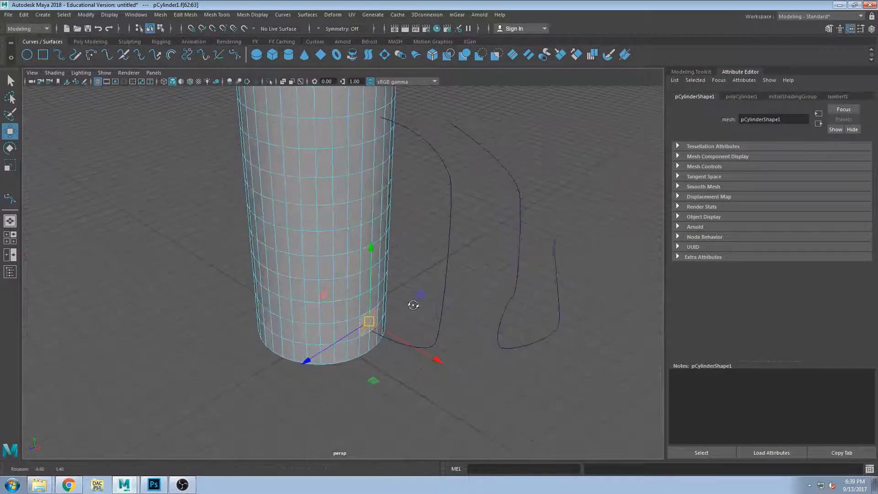
click(441, 294)
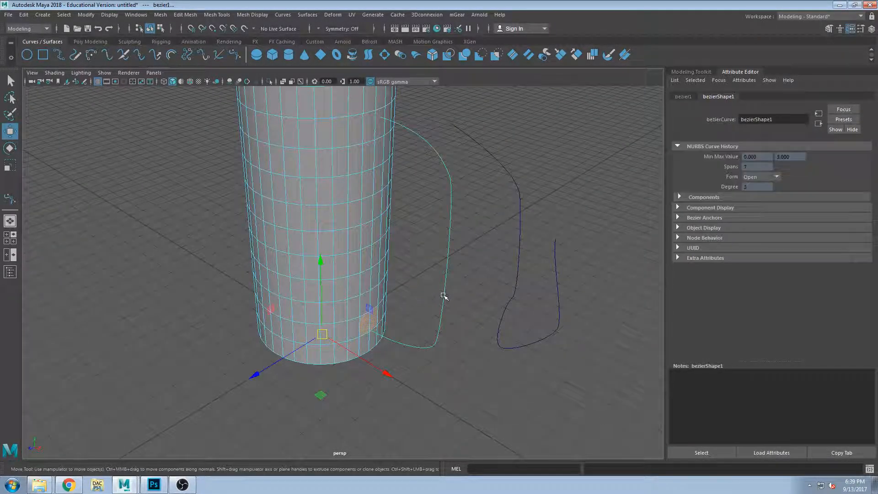
click(185, 14)
click(233, 102)
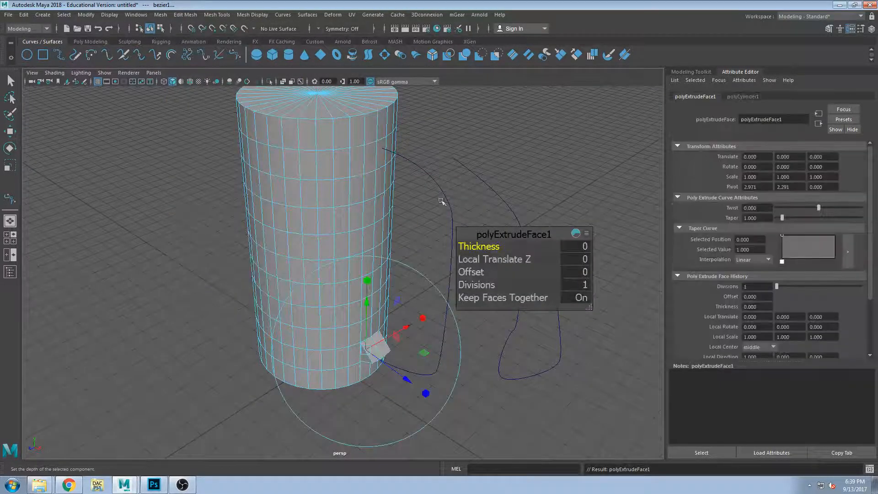
- Set the divisions of the lower face extrusion to 12
click(582, 286)
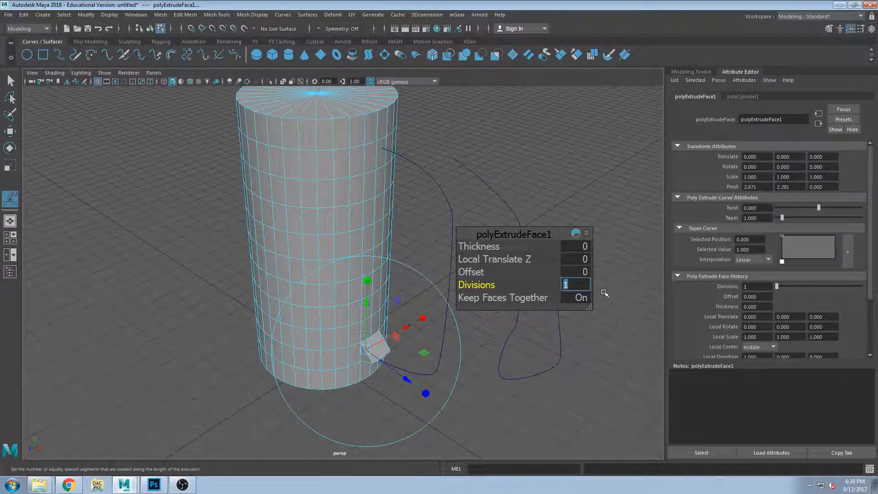
text(12)
key(Return)
alt+drag(368, 270, 341, 302)
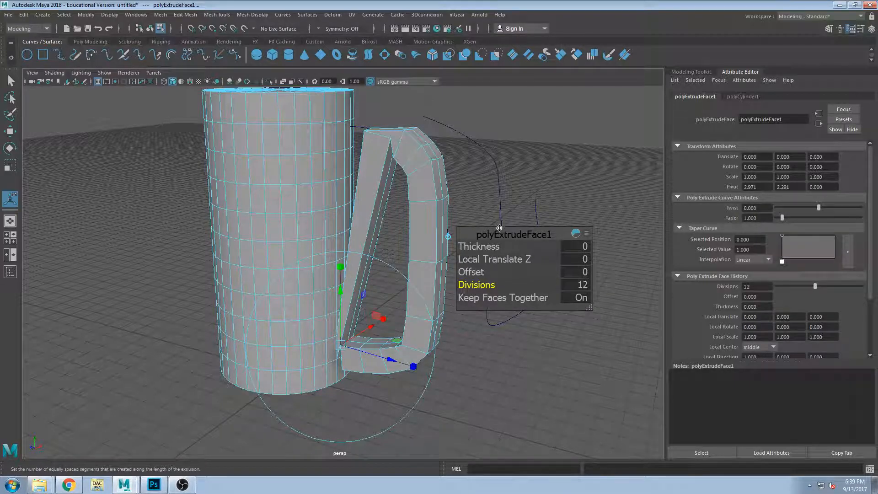
alt+drag(448, 226, 409, 257)
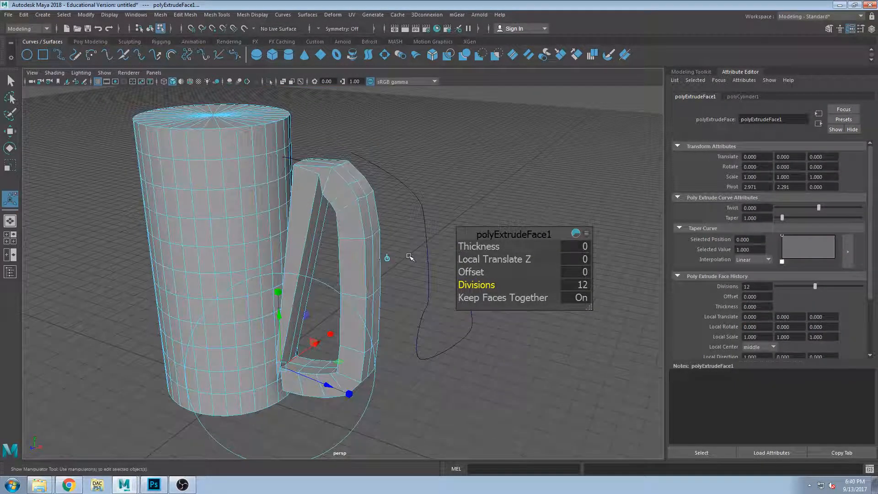
- Undo the extrusion from the lower faces and clear the selection
middle_drag(403, 254, 406, 255)
key(ctrl+z)
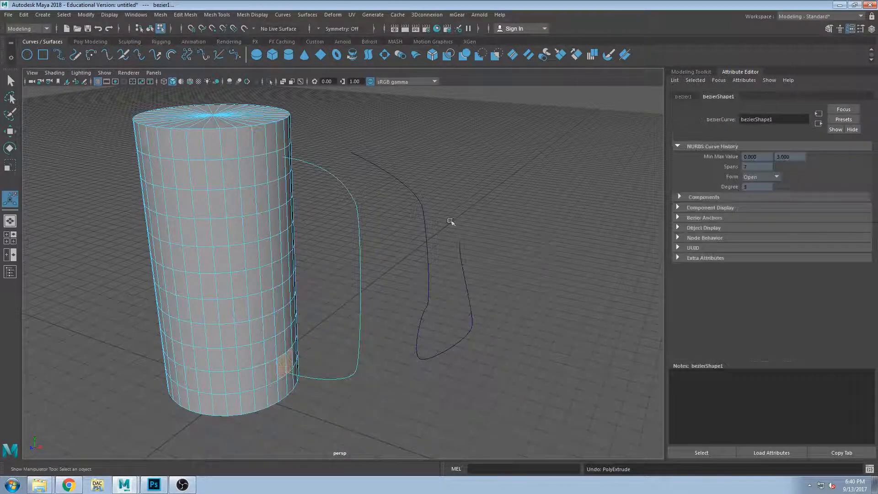
click(471, 226)
alt+drag(298, 315, 321, 296)
- Select the handle curve and display its control vertices to check its top and lower ends
click(406, 230)
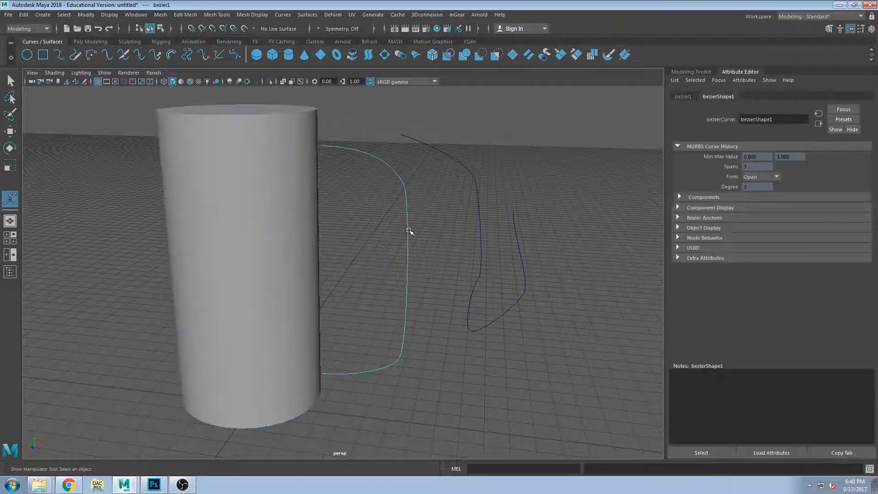
key(F8)
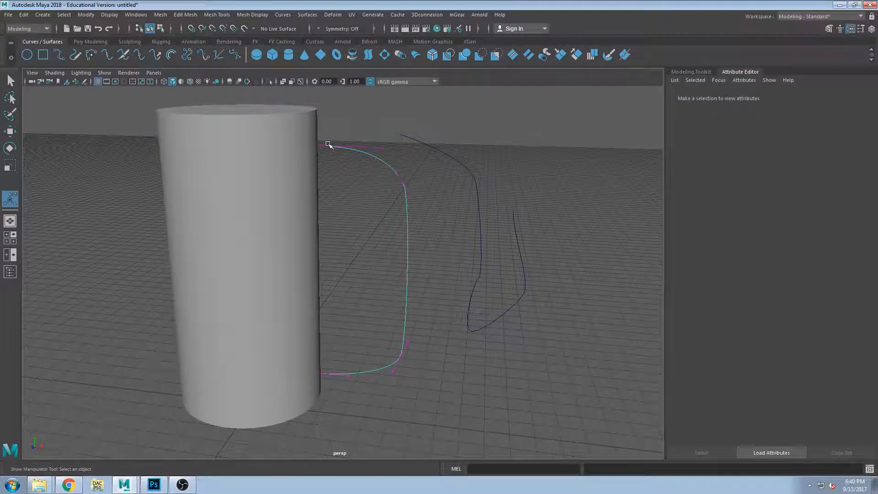
alt+drag(337, 157, 321, 177)
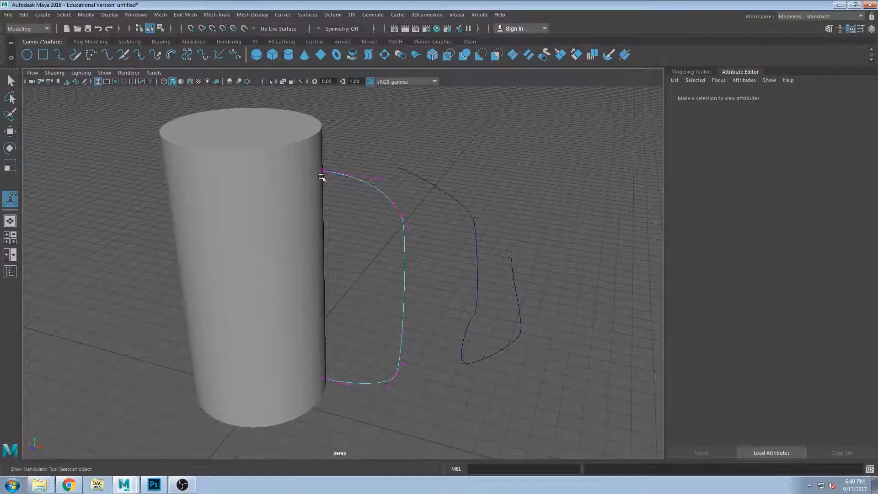
alt+drag(396, 325, 430, 287)
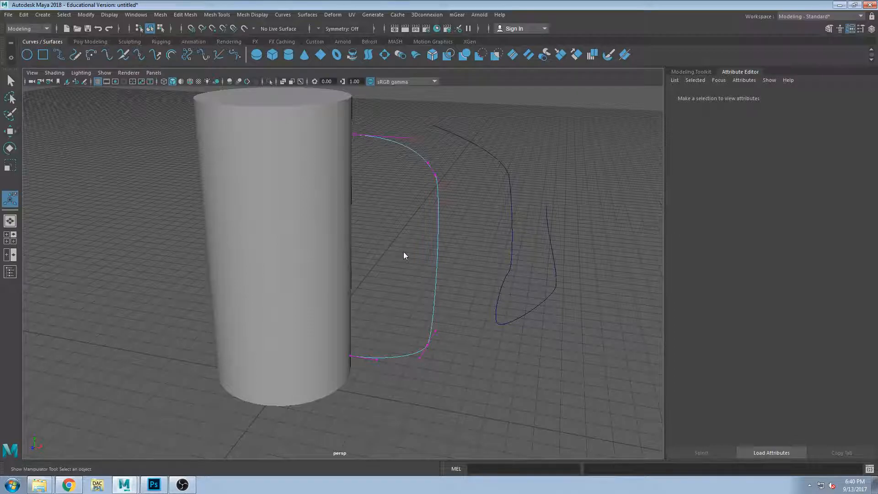
- Try to reverse the handle curve's direction with only a curve point selected
click(438, 249)
right_drag(427, 158, 391, 153)
click(286, 15)
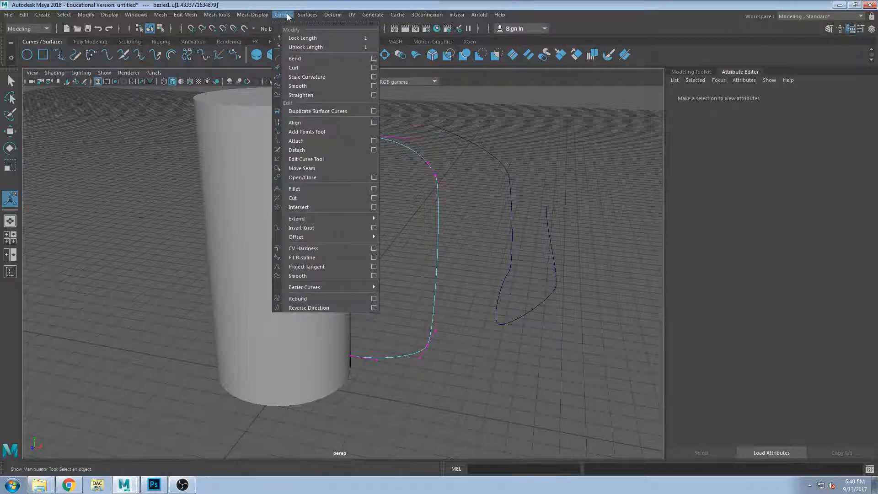
click(326, 307)
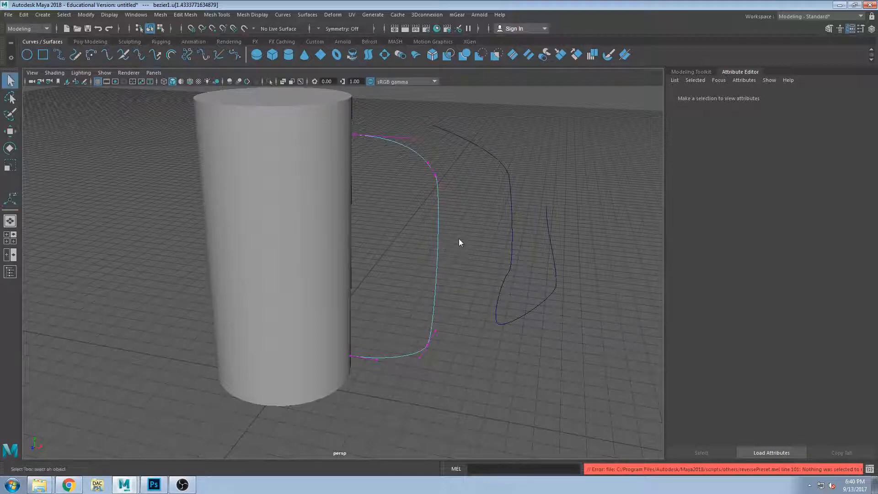
- Reverse the handle curve's direction with the curve selected as an object, and redisplay its control vertices
key(q)
click(277, 14)
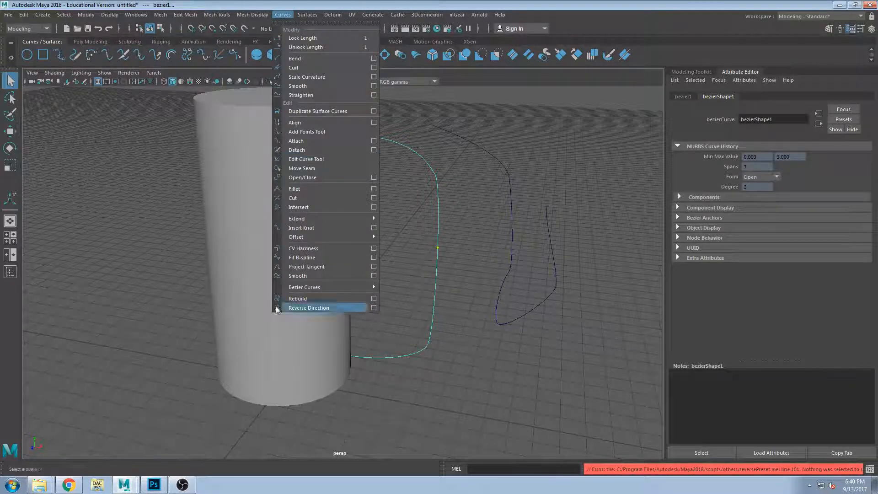
click(301, 304)
click(380, 270)
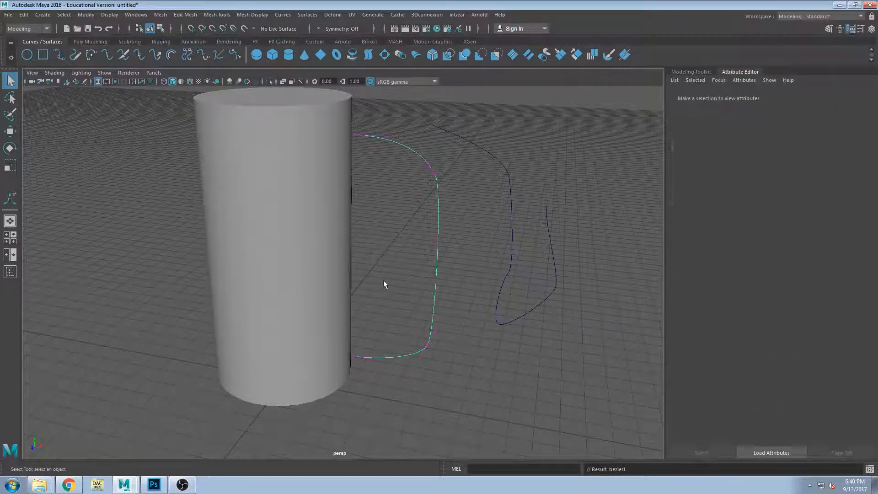
- Select the handle curve's lower end point and examine the curve from there up to its top end
scroll(349, 357, up, 5)
click(359, 371)
alt+drag(360, 374, 464, 295)
key(w)
alt+drag(461, 373, 410, 397)
alt+drag(378, 355, 368, 362)
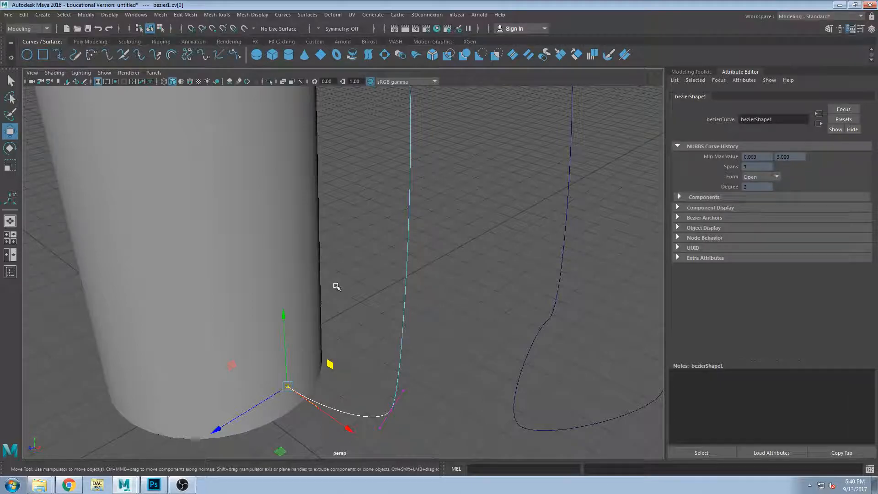
scroll(336, 286, down, 3)
alt+drag(347, 262, 420, 247)
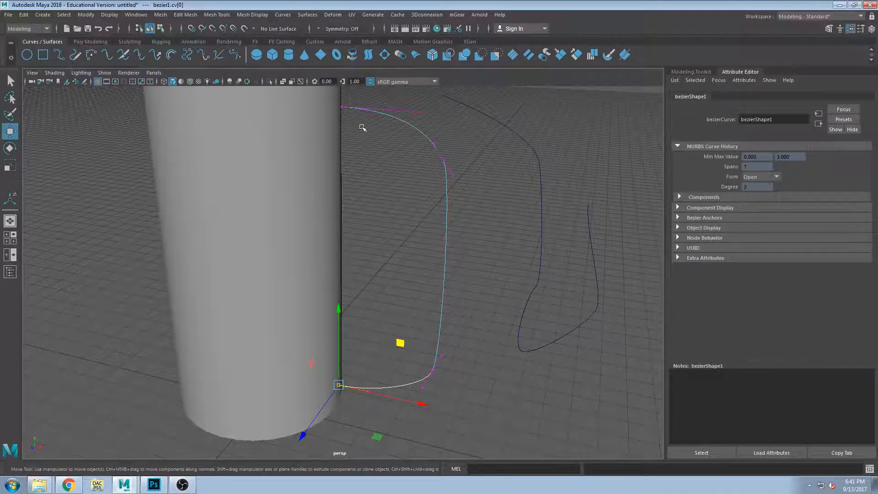
alt+drag(359, 123, 360, 139)
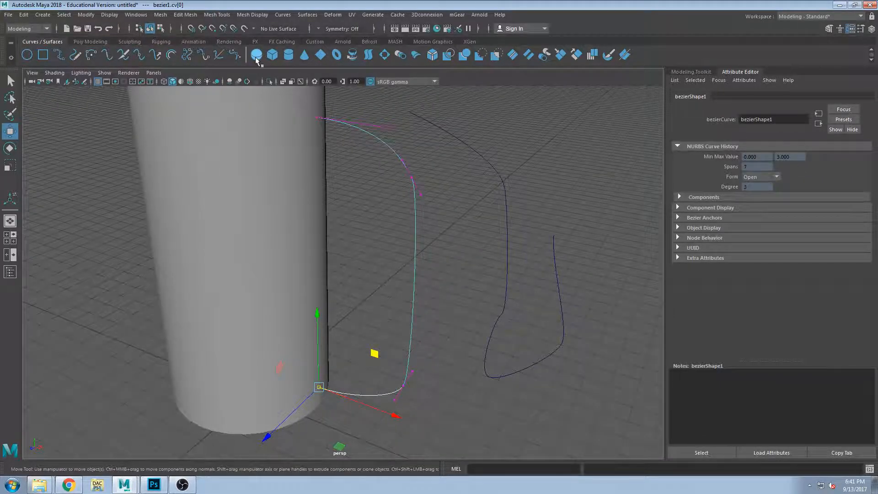
scroll(317, 120, up, 2)
scroll(361, 142, down, 2)
- Reverse the handle curve's direction again so that it starts at the top end
key(F8)
click(308, 14)
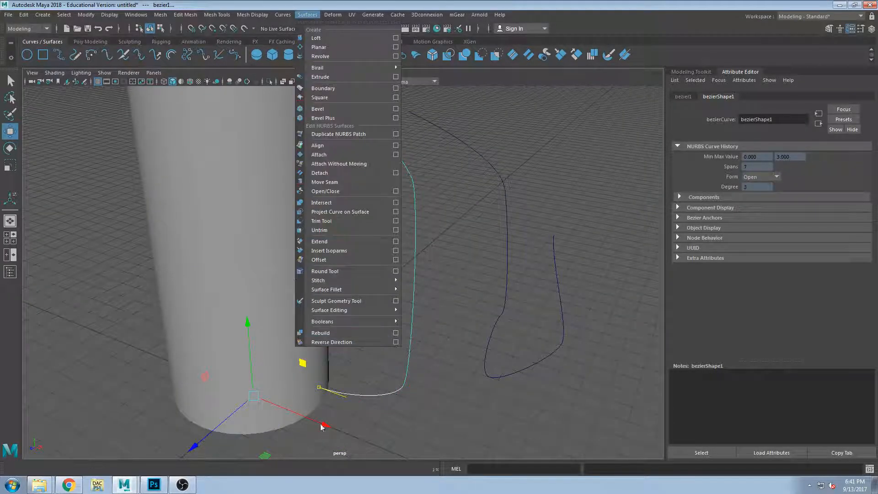
click(339, 342)
right_drag(378, 130, 341, 127)
click(319, 118)
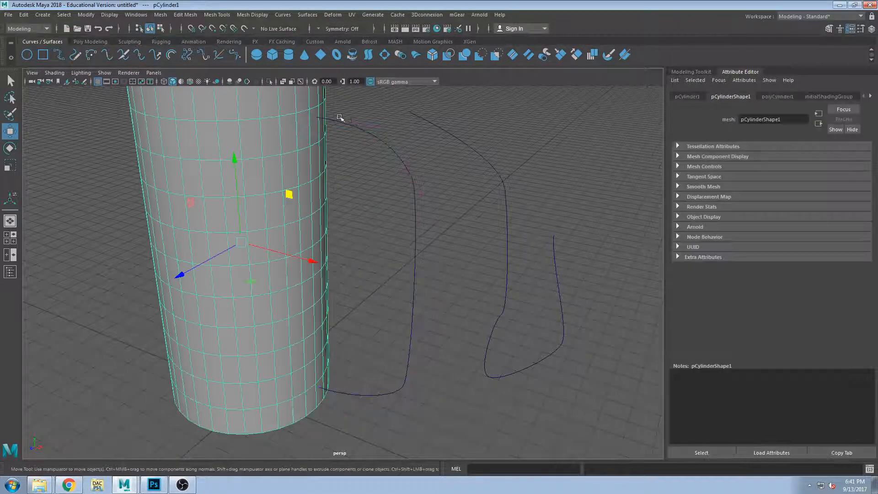
- Extrude the two cylinder faces at the handle curve's top end along the curve
right_drag(289, 146, 290, 178)
click(308, 124)
alt+drag(313, 126, 280, 143)
shift+click(279, 139)
shift+click(327, 193)
alt+drag(351, 199, 387, 209)
click(185, 15)
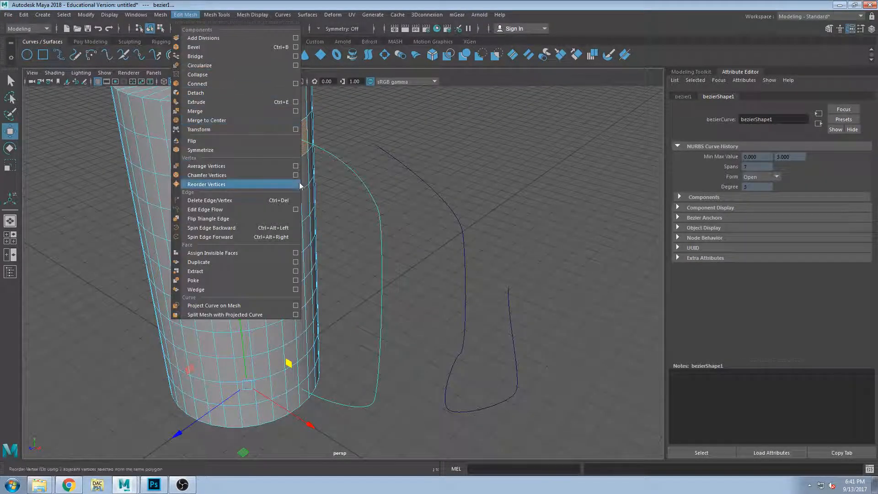
click(207, 100)
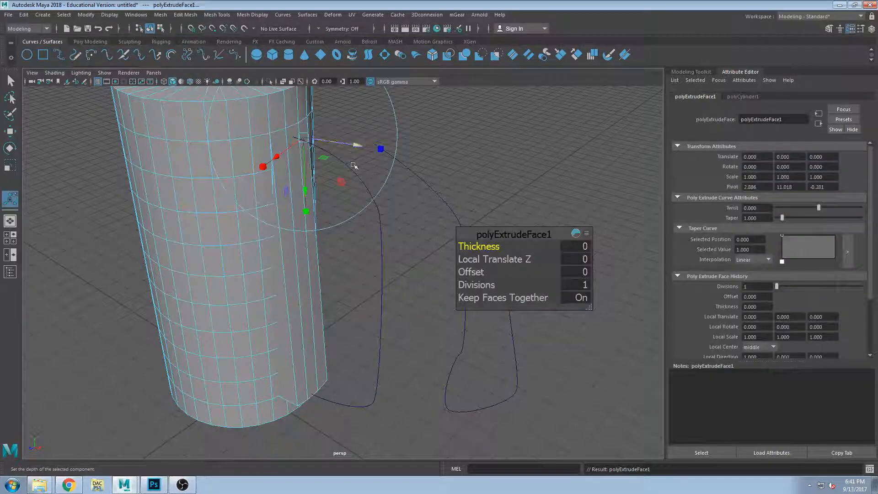
- Set the divisions of the upper face extrusion to 12
alt+drag(330, 251, 366, 237)
click(587, 285)
text(12)
key(Return)
alt+drag(593, 289, 301, 341)
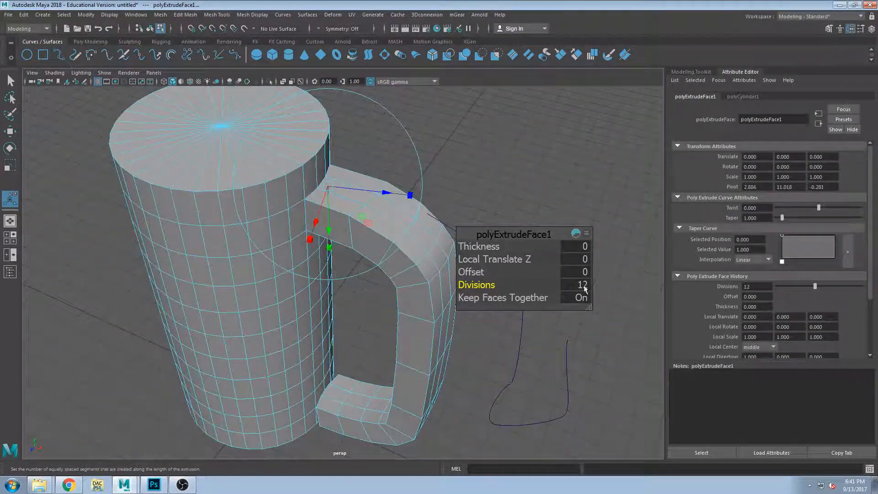
alt+drag(201, 202, 60, 134)
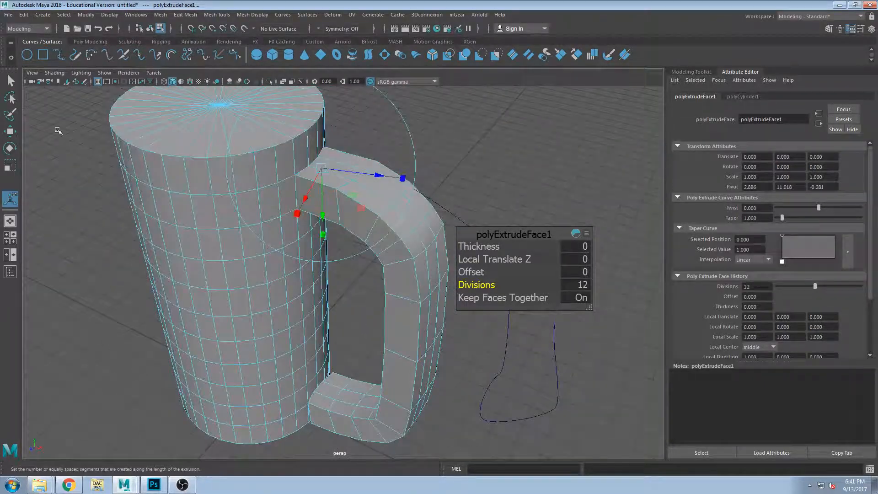
- Leave the extrusion's manipulator, then undo the face selection, the divisions change and the extrusion from the upper faces
click(10, 81)
click(318, 274)
alt+drag(318, 274, 332, 326)
alt+drag(398, 362, 382, 370)
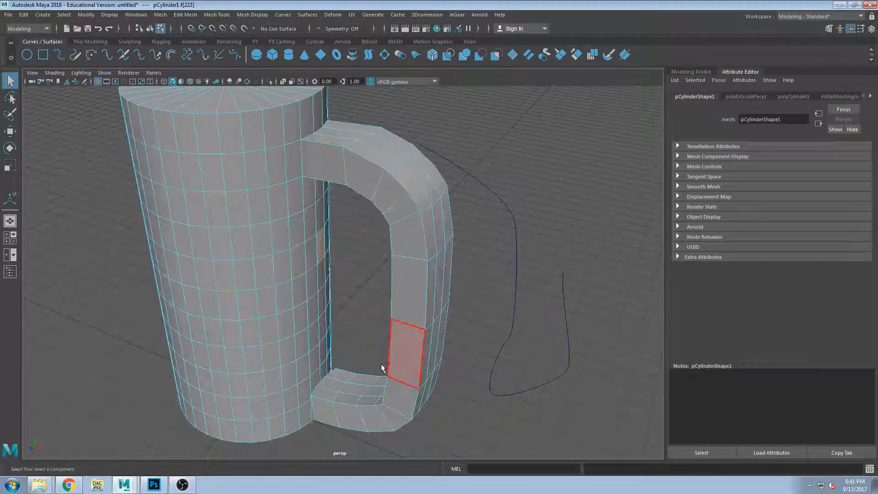
key(ctrl+z)
key(ctrl+z)
key(ctrl+z)
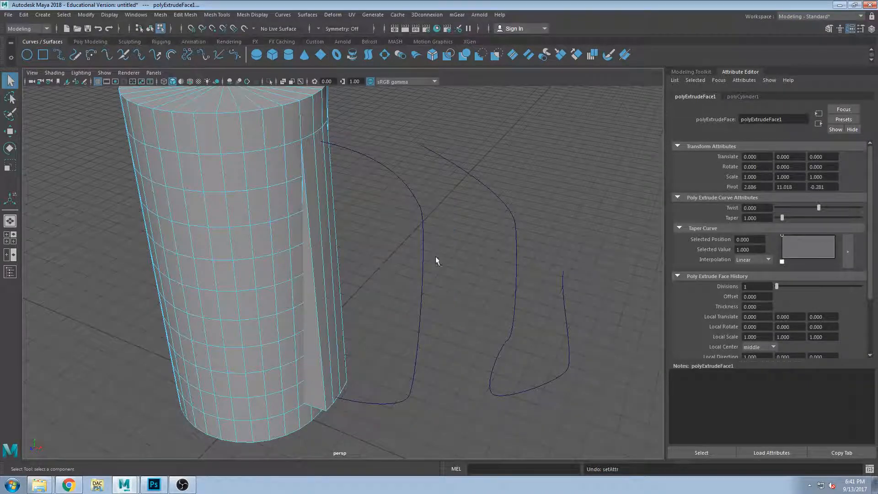
key(ctrl+z)
alt+drag(363, 192, 364, 240)
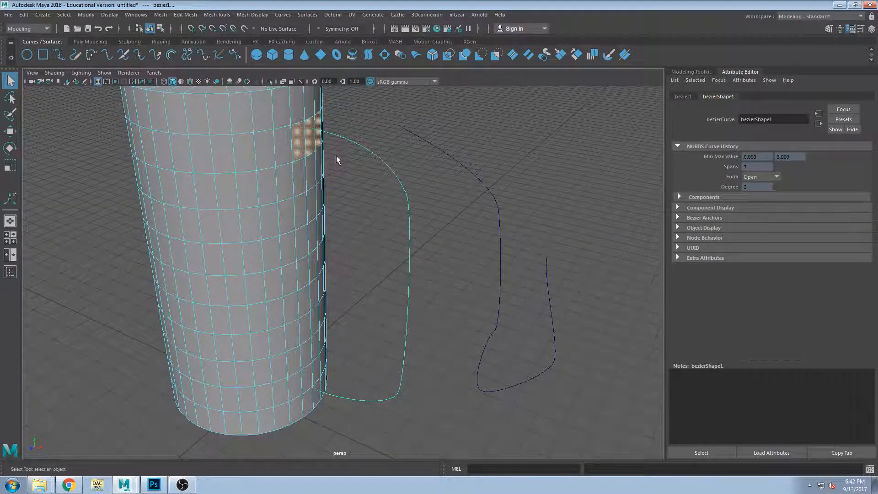
- Display the handle curve's control vertices and show the cylinder's wireframe over its shading
alt+drag(345, 182, 339, 180)
alt+drag(320, 372, 344, 365)
click(349, 373)
key(F8)
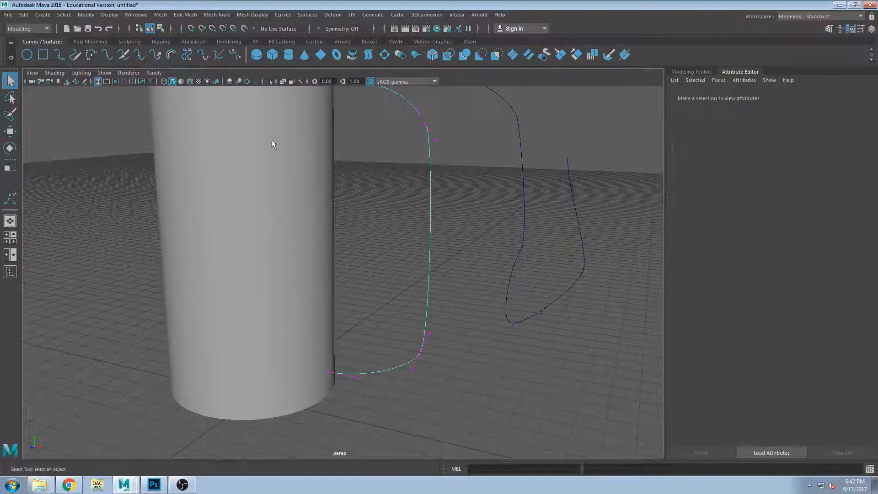
click(190, 81)
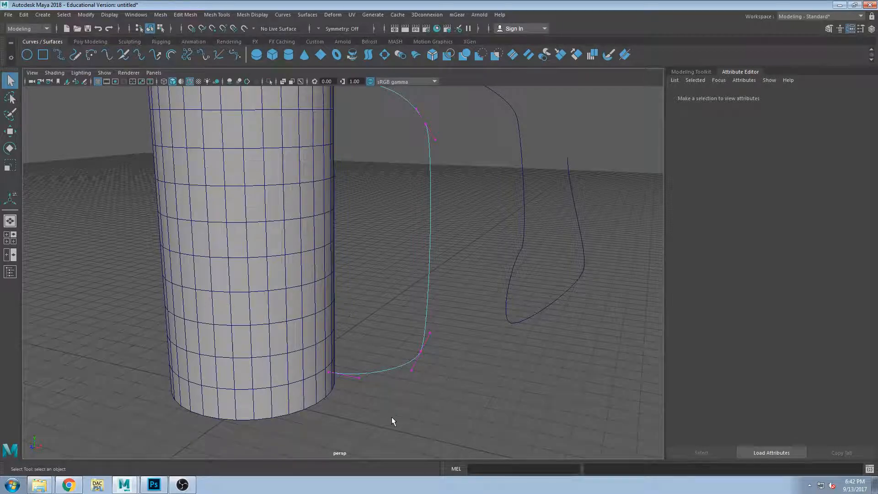
- Move the handle curve's lower end point up to about Y 2.3
click(328, 372)
key(w)
drag(329, 357, 329, 339)
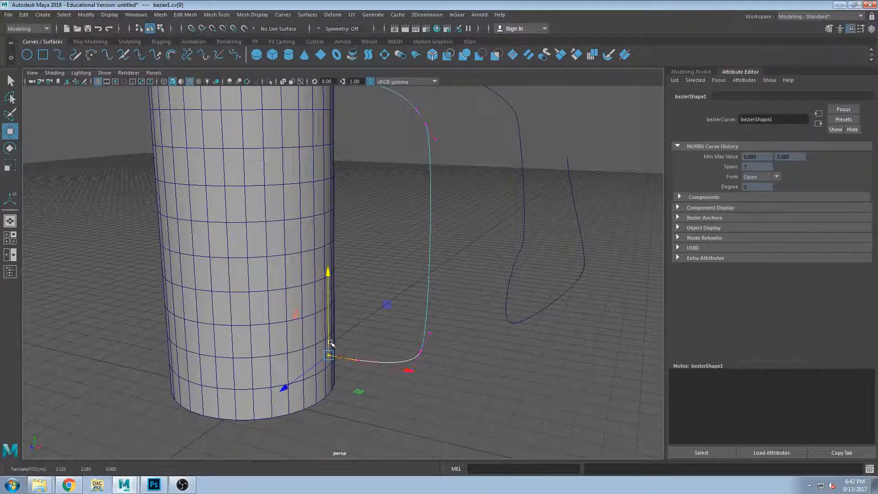
- Select the cylinder faces that meet the upper and lower ends of the handle curve
drag(408, 340, 420, 311)
alt+drag(530, 432, 343, 174)
alt+drag(398, 246, 278, 157)
click(279, 164)
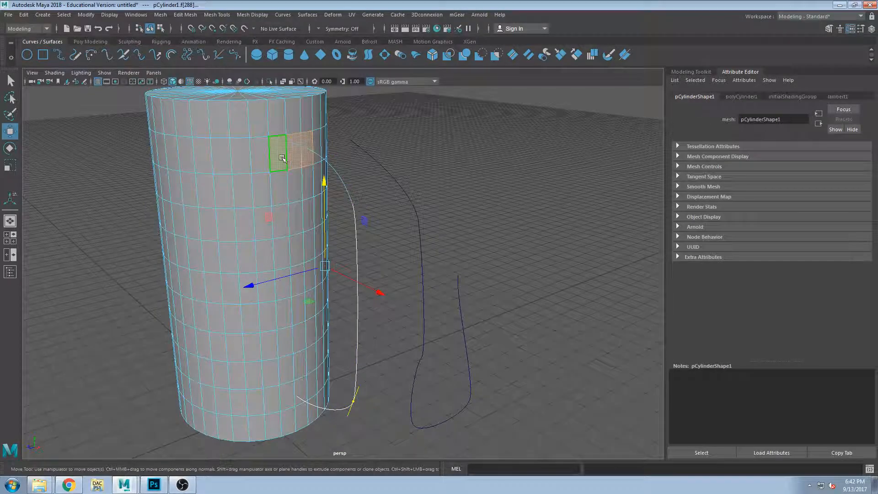
alt+drag(327, 457, 306, 424)
shift+click(264, 384)
shift+click(276, 381)
alt+drag(279, 381, 418, 408)
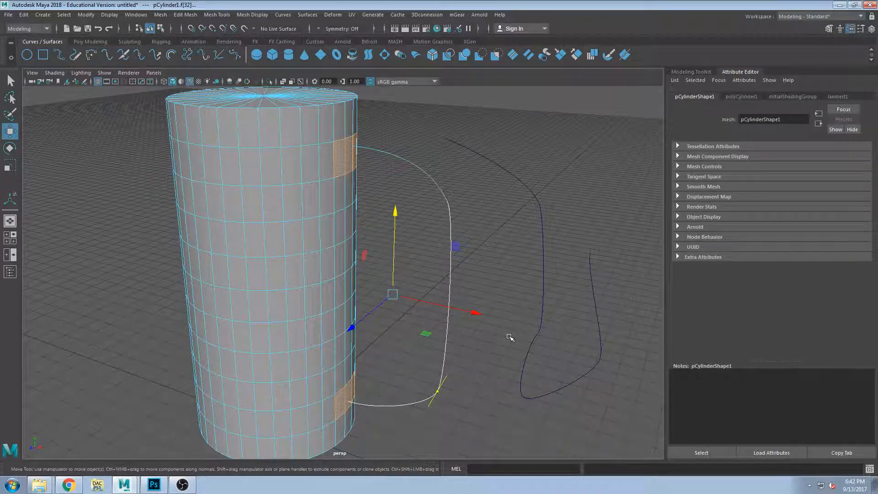
alt+drag(419, 337, 438, 363)
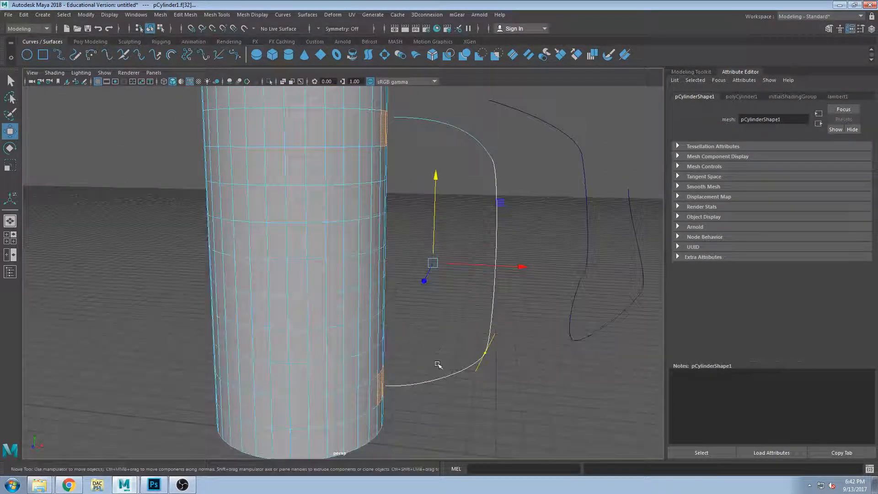
- Undo the last selection change and move the handle curve's lower end point slightly outward from the cylinder along X
key(ctrl+z)
alt+drag(414, 281, 434, 386)
click(398, 355)
mouse_move(410, 325)
alt+mouse_down()
mouse_move(359, 325)
mouse_move(407, 347)
mouse_move(373, 335)
mouse_move(418, 324)
alt+mouse_up()
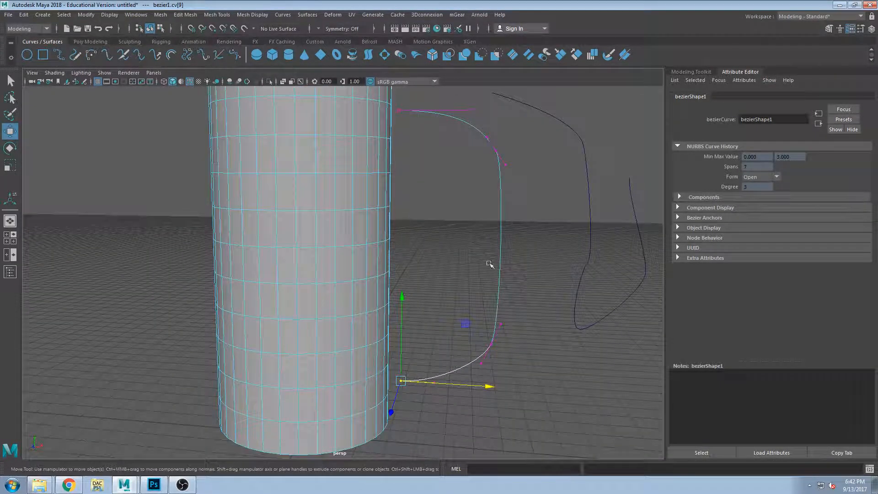
alt+drag(516, 259, 341, 165)
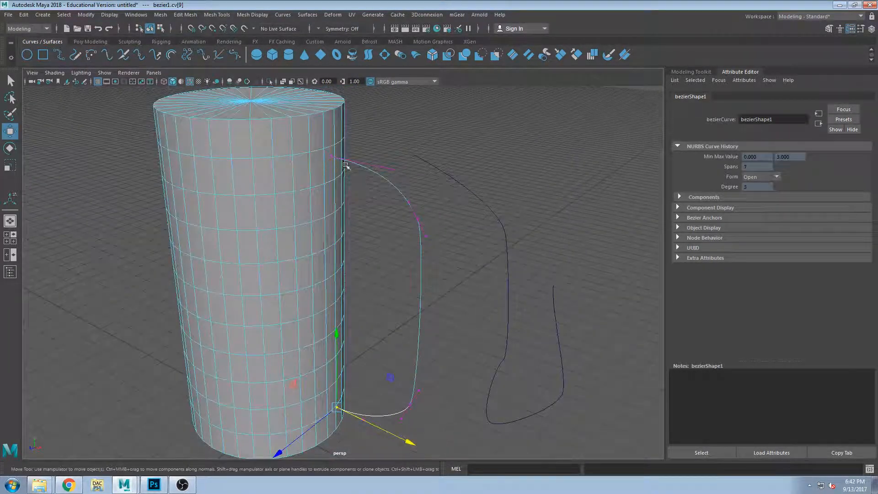
- Return to the cylinder's faces, deselect the lower ones, and add the handle curve to the upper face selection
right_drag(314, 170, 307, 194)
alt+drag(364, 213, 342, 401)
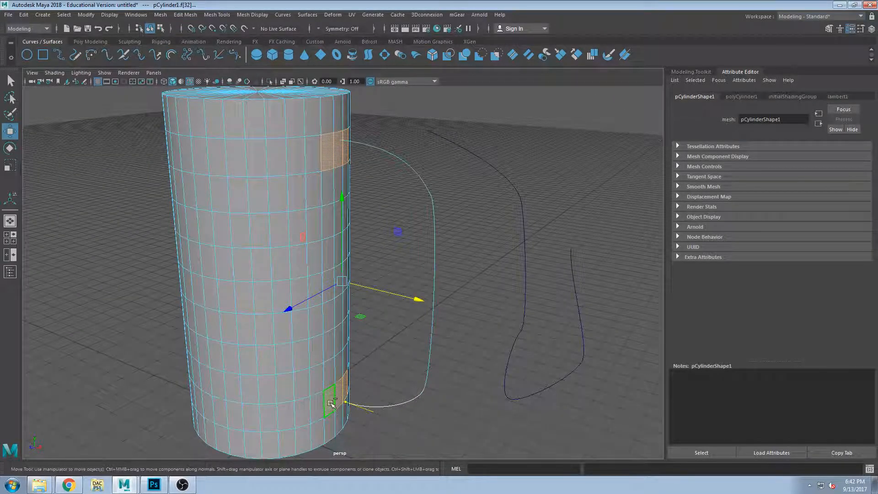
ctrl+click(346, 387)
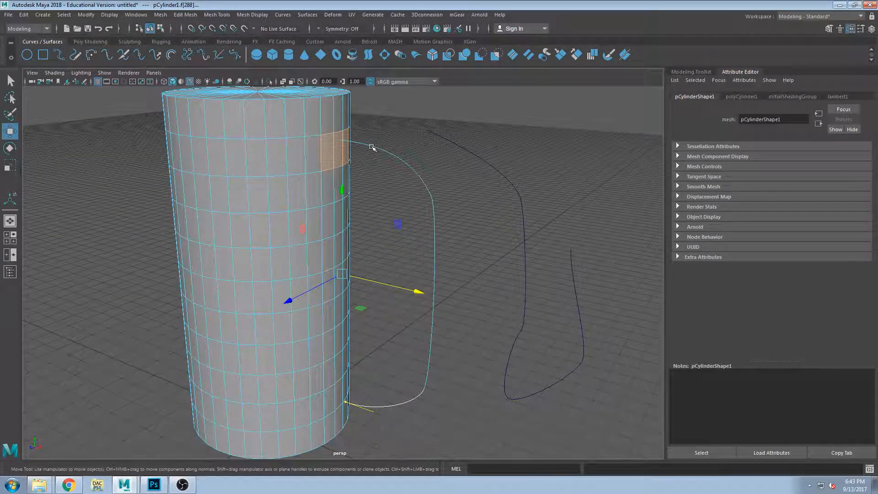
shift+click(402, 159)
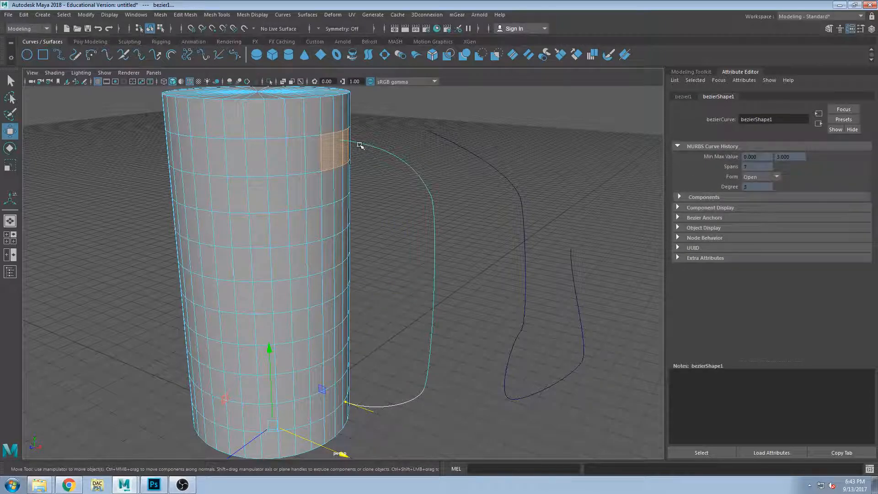
- Extrude the upper faces along the handle curve with 12 divisions and leave the extrusion's manipulator
click(217, 14)
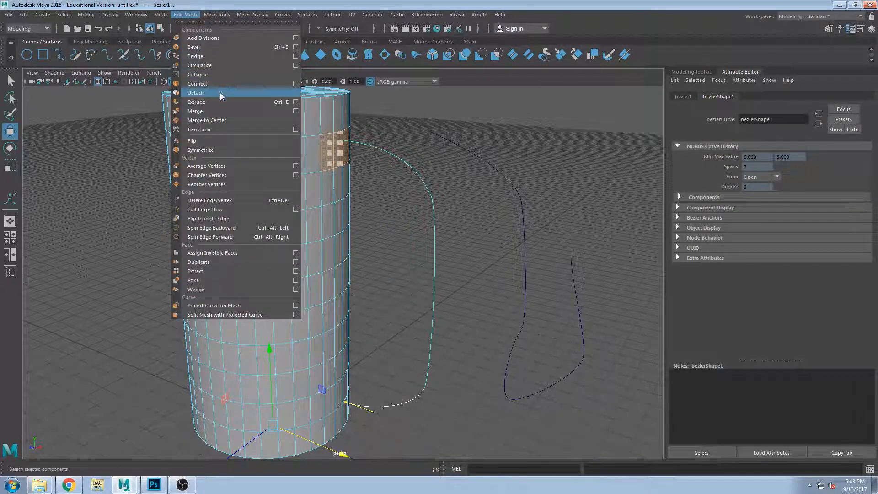
click(220, 91)
click(575, 284)
text(12)
key(Return)
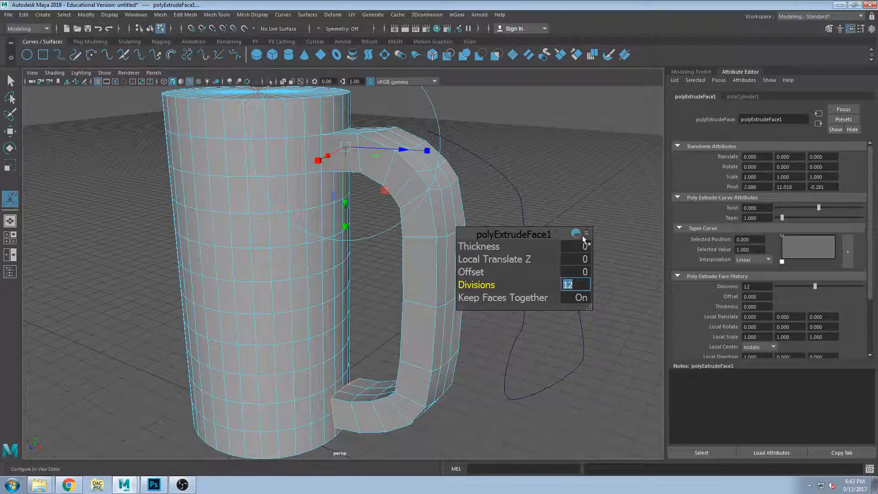
alt+drag(310, 362, 300, 356)
click(10, 80)
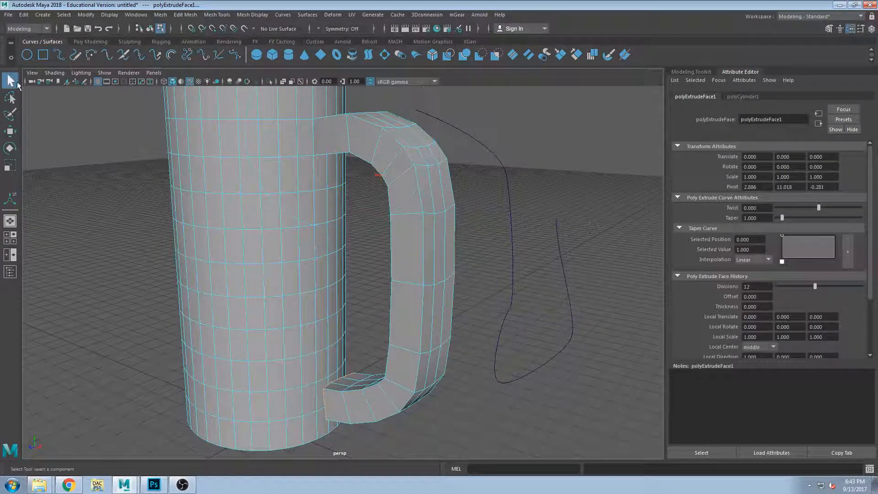
- Select the open end faces of the handle together with the facing lower faces on the cylinder wall
click(449, 431)
alt+drag(449, 431, 454, 405)
scroll(428, 373, up, 4)
alt+middle_drag(427, 374, 472, 275)
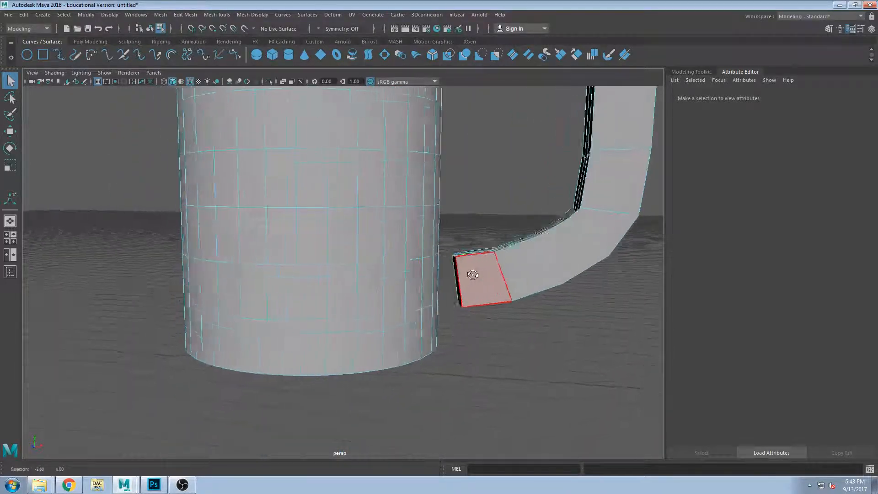
alt+drag(472, 274, 482, 285)
alt+right_drag(481, 287, 529, 308)
alt+drag(528, 307, 374, 344)
click(555, 297)
shift+click(414, 350)
shift+click(422, 334)
alt+drag(188, 331, 250, 353)
alt+drag(167, 318, 441, 289)
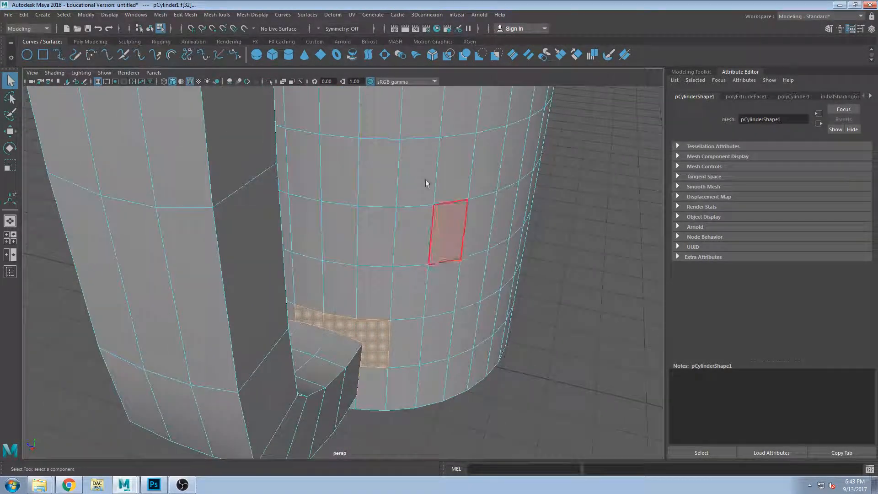
- Bridge the handle's end faces to the cylinder's lower faces and clear the selection
click(186, 15)
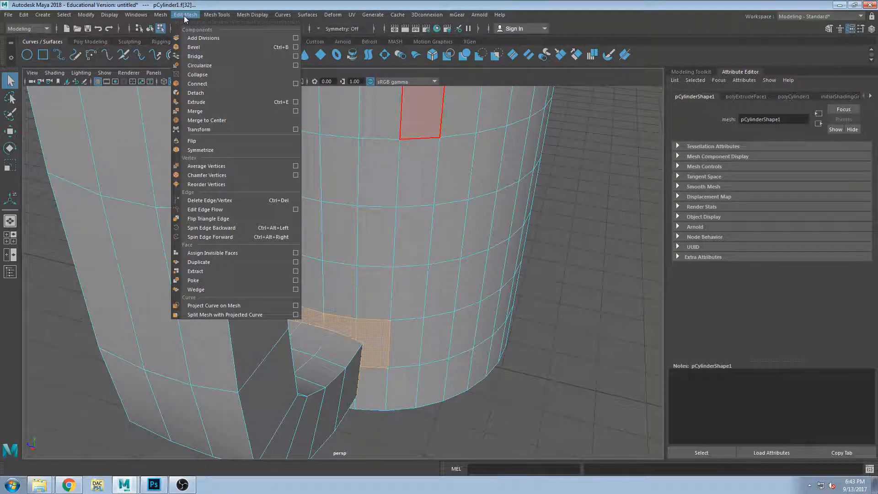
click(196, 55)
alt+drag(354, 157, 343, 352)
alt+drag(137, 283, 342, 304)
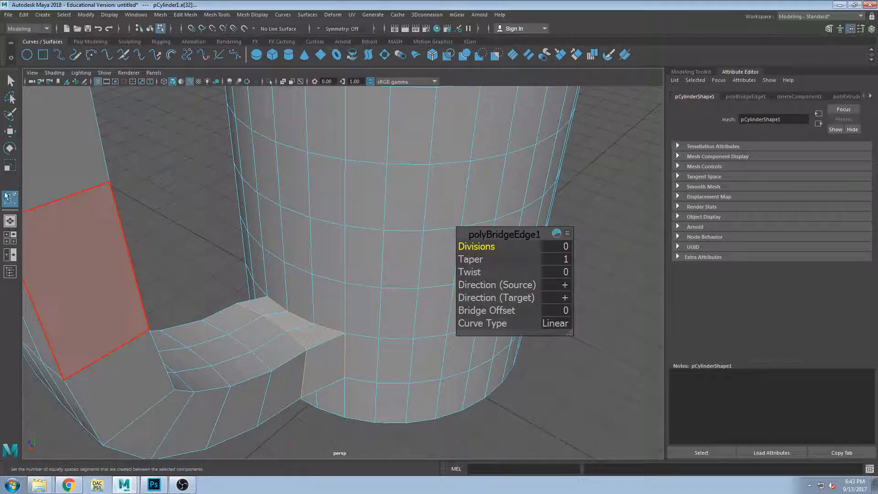
click(11, 83)
click(209, 221)
- In the front view, move the edges between the bridged section and the handle slightly up and away from the cylinder
alt+drag(339, 338, 439, 269)
key(space)
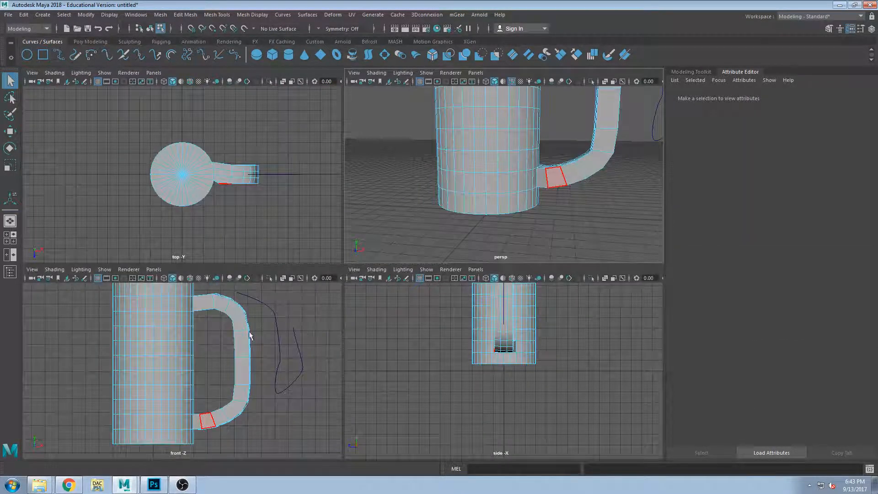
key(space)
scroll(351, 389, up, 3)
alt+middle_drag(351, 390, 365, 229)
scroll(365, 234, up, 2)
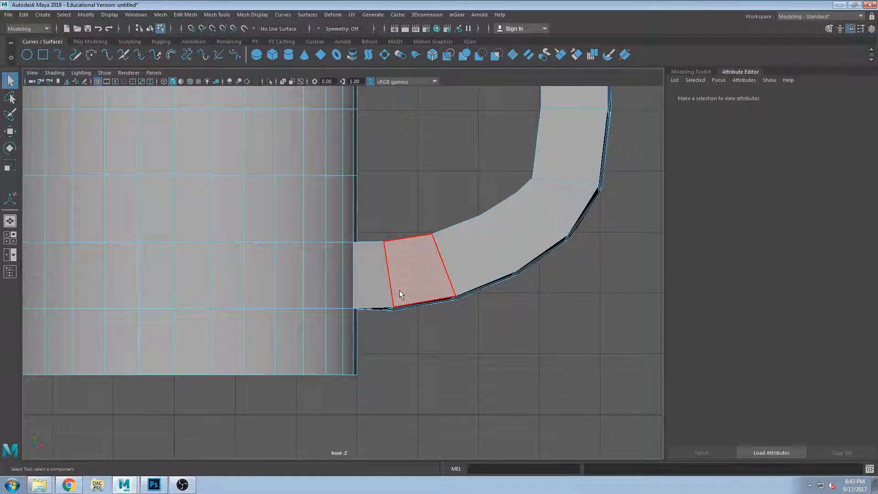
key(w)
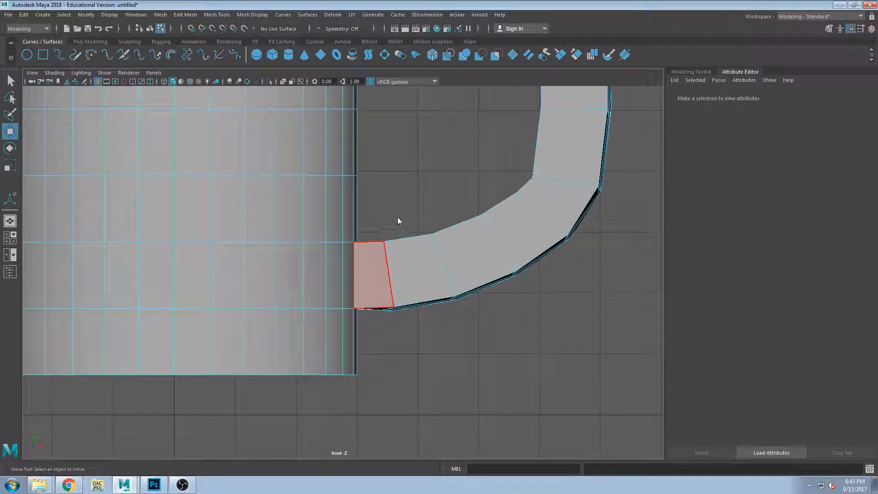
click(388, 282)
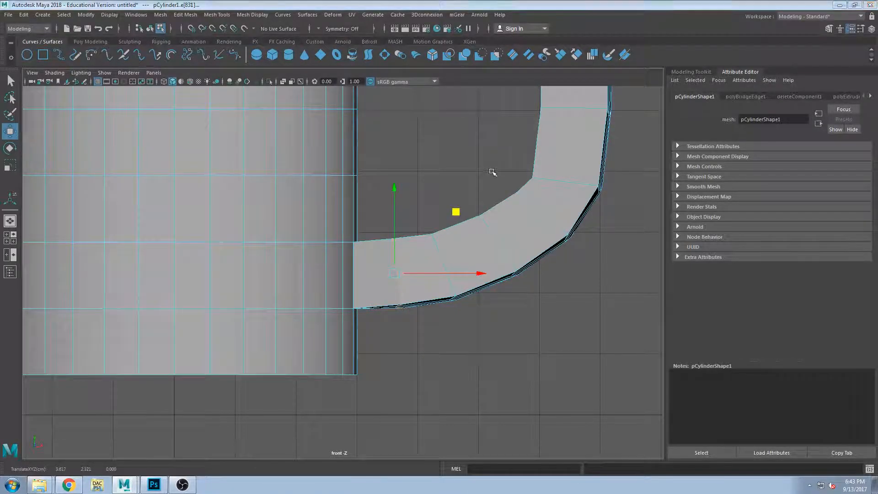
- In the perspective view, select the outer faces along the handle's straight vertical section
key(space)
key(space)
alt+drag(513, 231, 372, 313)
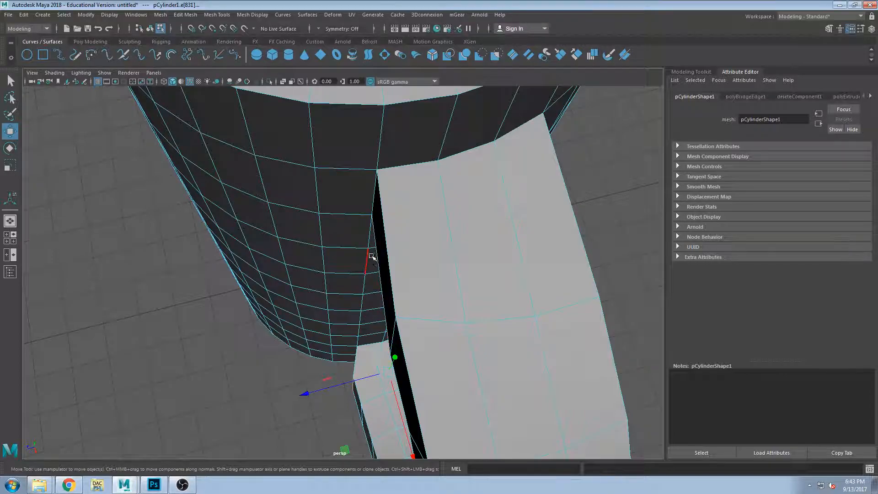
alt+drag(376, 279, 465, 251)
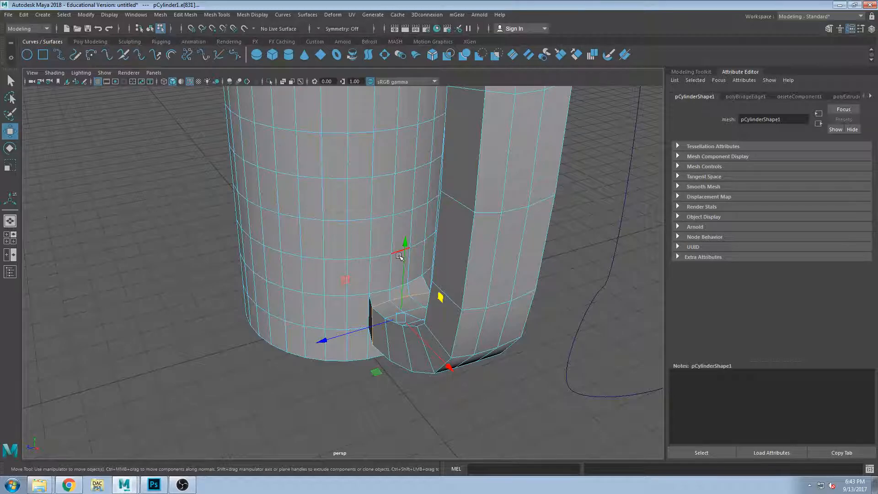
mouse_move(369, 317)
alt+mouse_down()
mouse_move(355, 334)
mouse_move(368, 314)
alt+mouse_up()
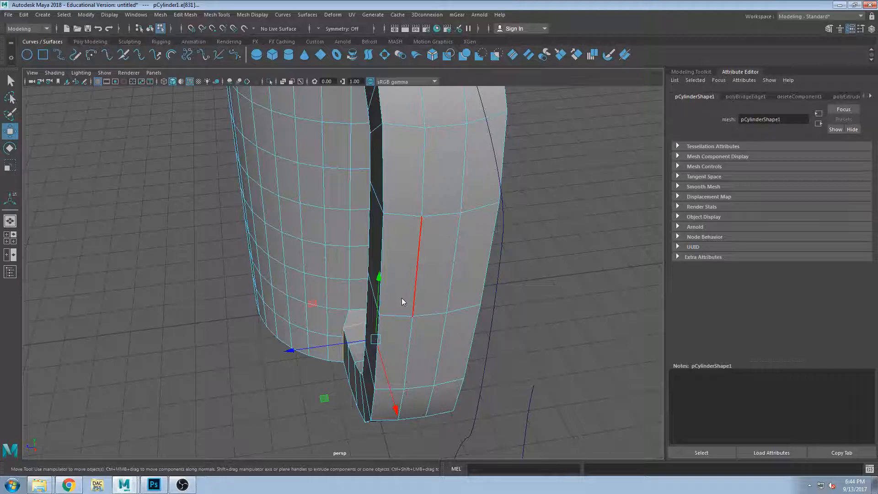
key(F11)
click(398, 274)
shift+click(434, 280)
alt+drag(457, 279, 452, 322)
shift+click(409, 320)
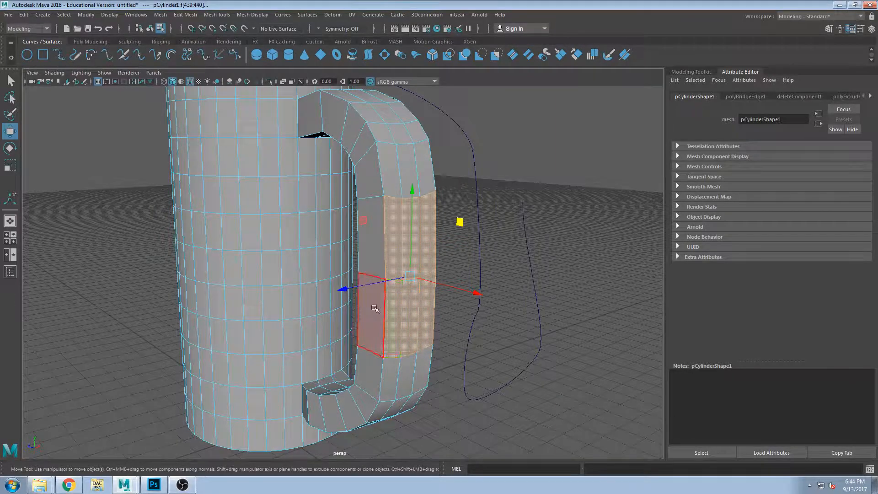
- Grow the face selection along the handle to cover everything except the sections next to the cylinder
alt+drag(374, 309, 395, 306)
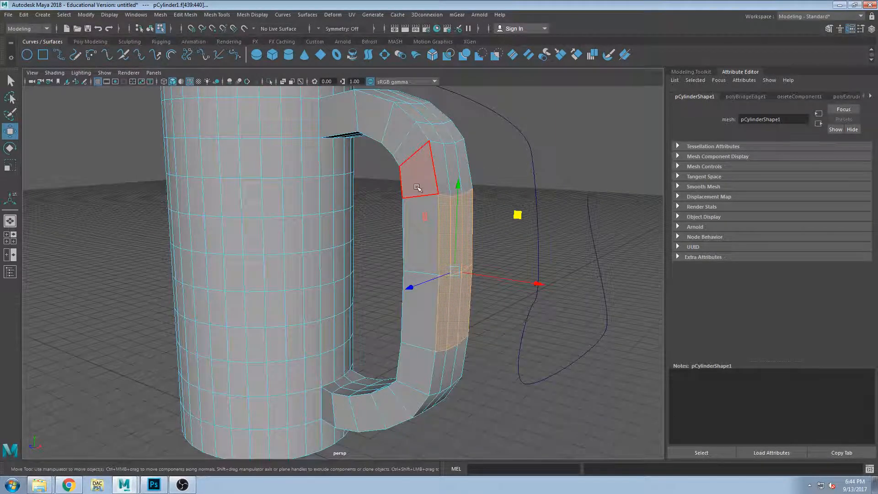
key(shift+period)
key(shift+period)
key(shift+period)
key(shift+period)
key(shift+period)
key(shift+period)
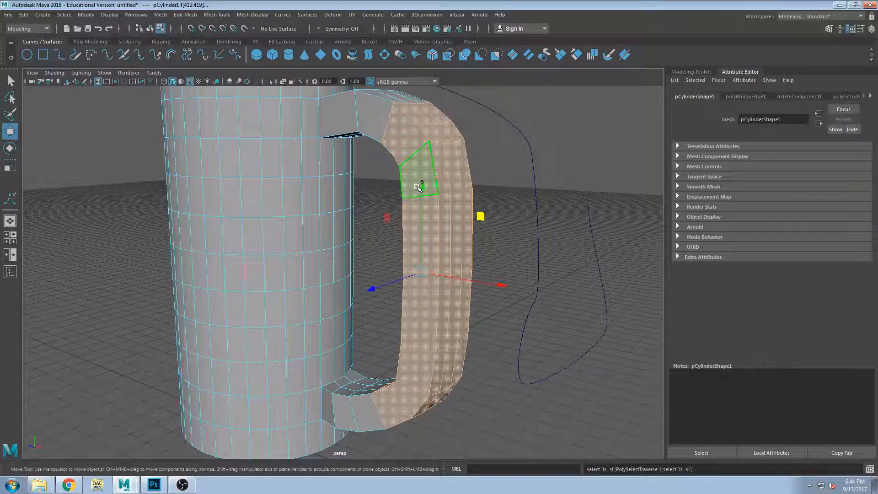
key(shift+comma)
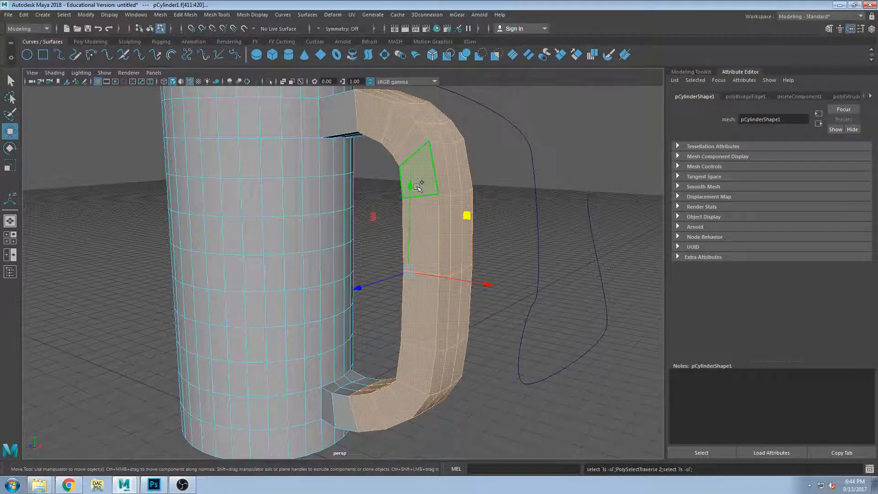
- Move the selected handle faces along Z to line them up with the cylinder attachments, and clear the selection
alt+drag(417, 187, 367, 232)
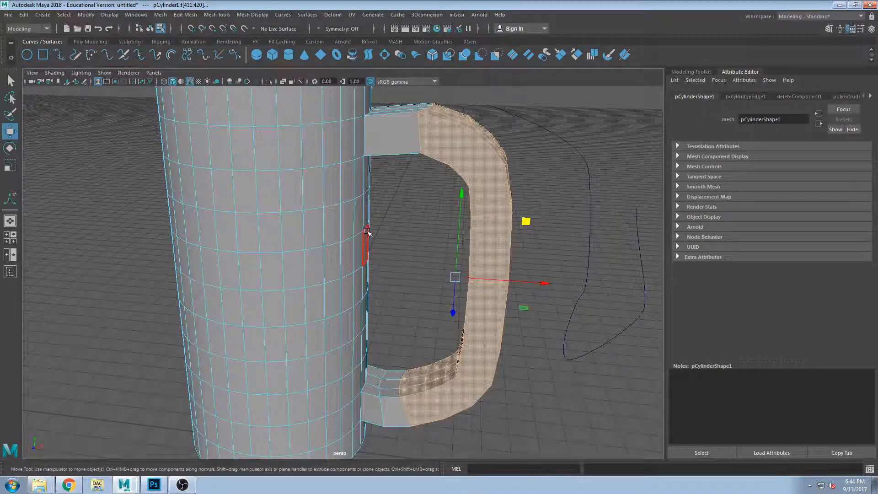
alt+drag(470, 362, 352, 358)
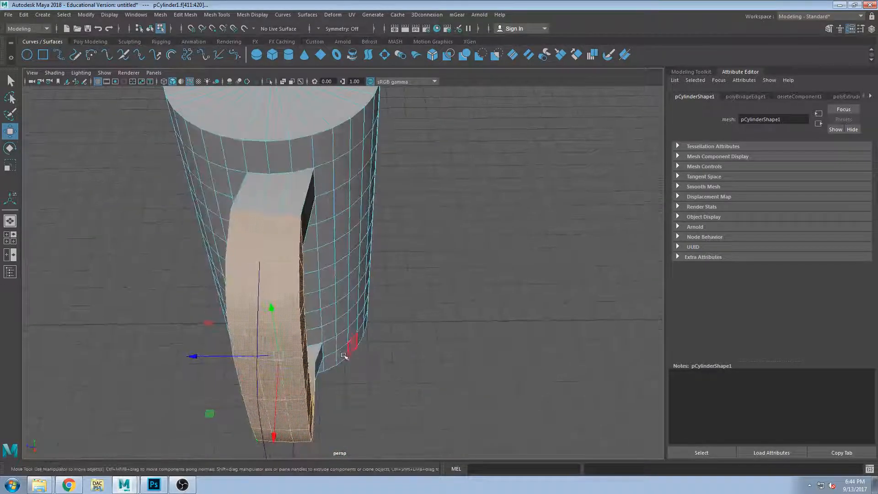
drag(238, 356, 250, 356)
click(377, 317)
alt+drag(373, 318, 492, 302)
key(q)
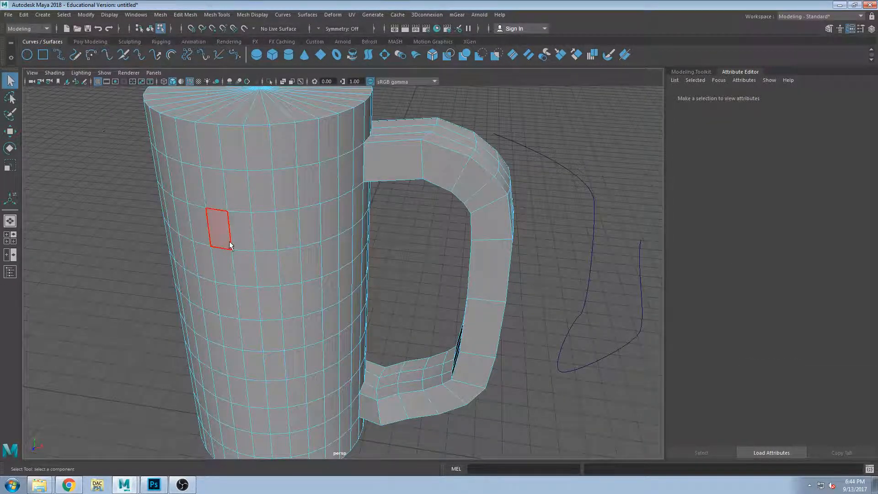
click(341, 249)
alt+drag(342, 249, 406, 237)
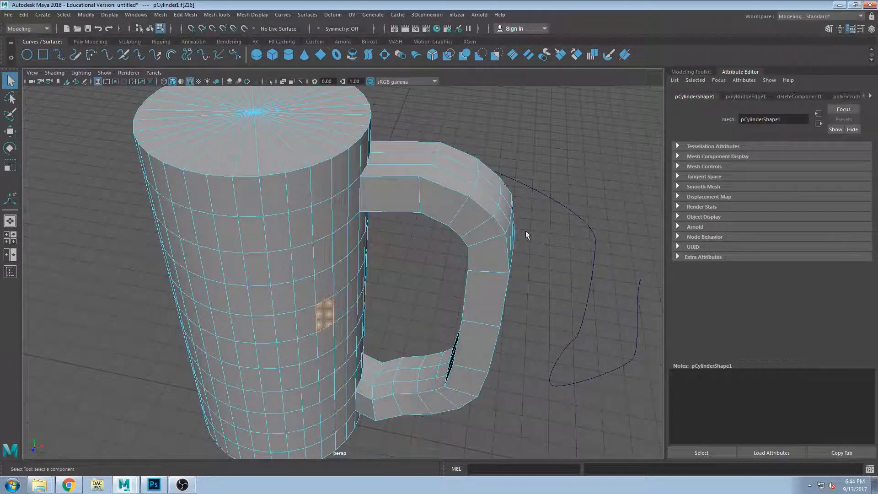
scroll(537, 240, down, 4)
scroll(533, 244, up, 2)
scroll(522, 251, down, 1)
scroll(522, 249, up, 2)
scroll(460, 215, down, 1)
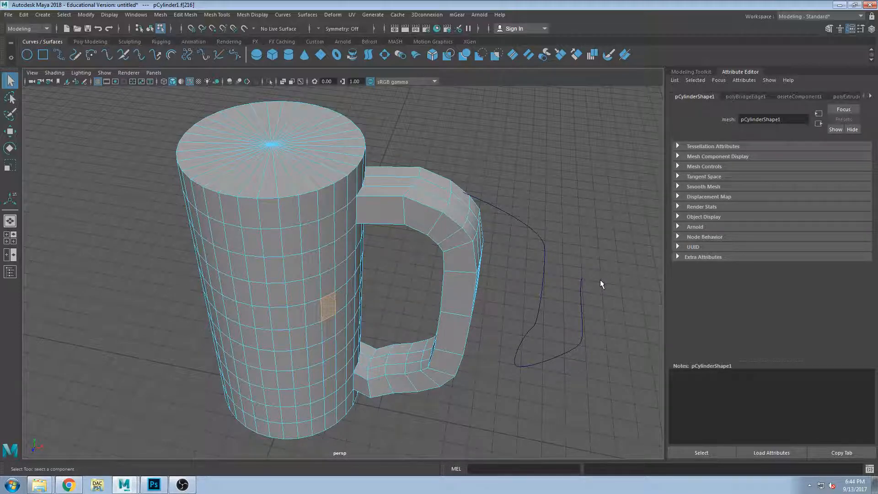
- Look at the options for reversing a curve's direction and close them without applying
click(281, 15)
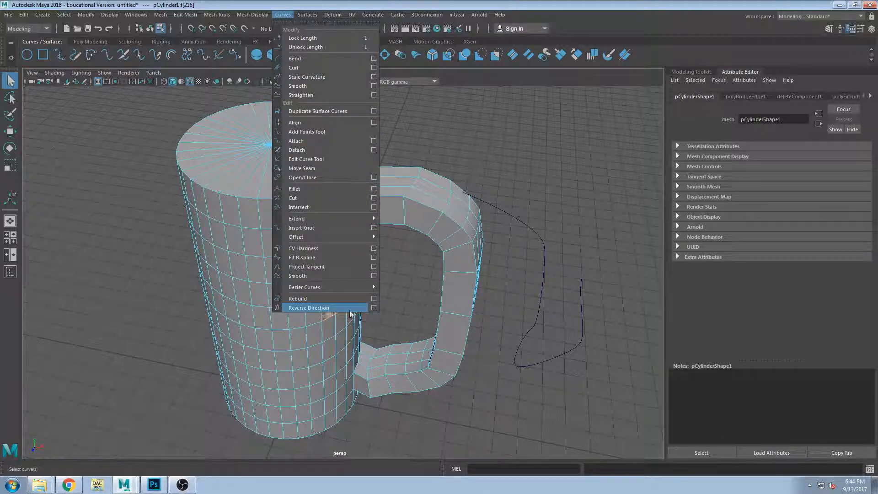
click(374, 307)
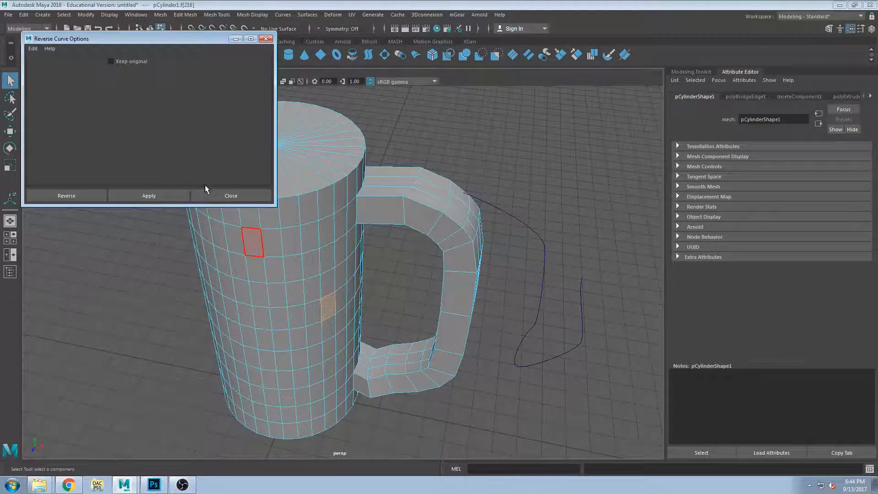
click(221, 195)
click(223, 193)
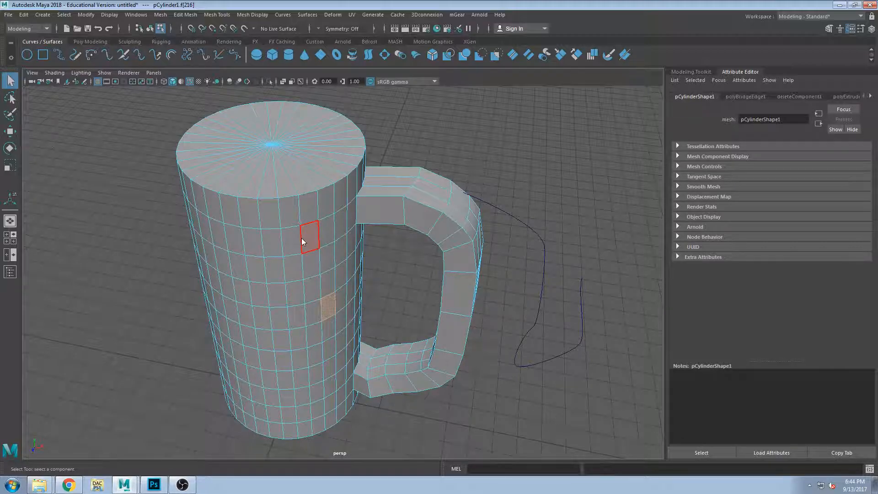
- Return to object mode with the mug deselected
double_click(469, 133)
alt+drag(361, 212, 384, 204)
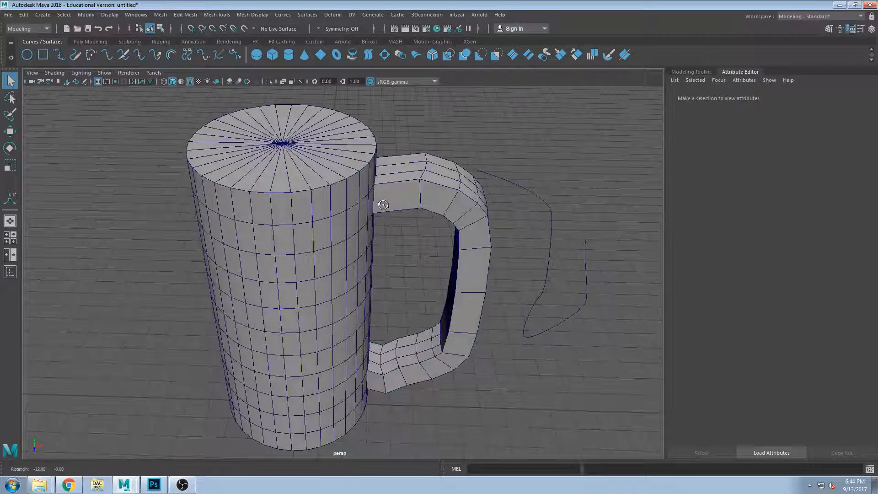
- Select the mug, show it in the top view and activate the Move tool
click(346, 276)
alt+middle_drag(345, 275, 412, 262)
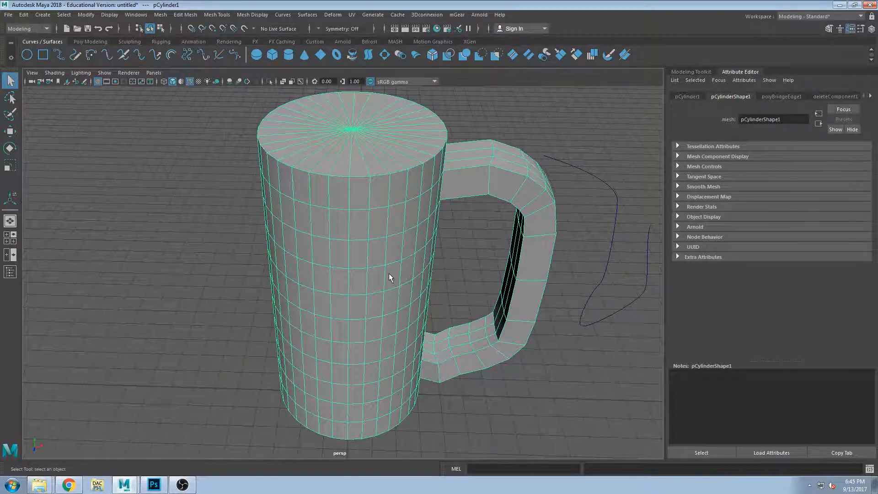
alt+drag(410, 268, 400, 286)
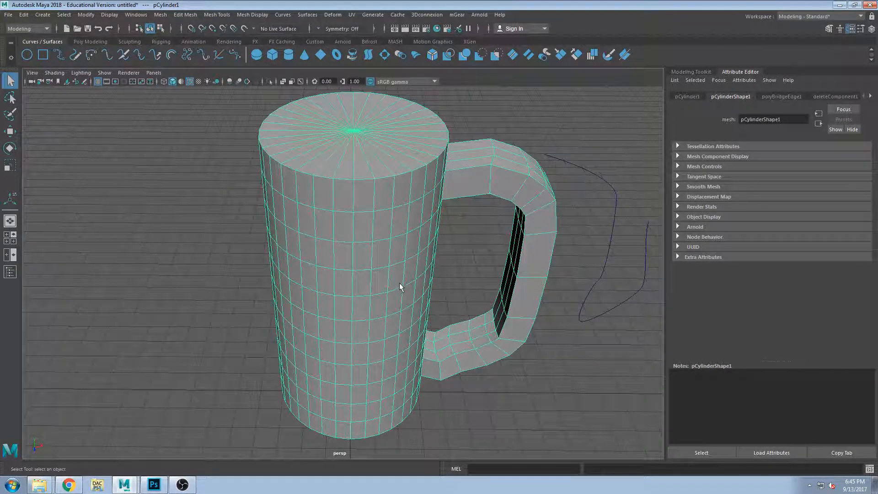
key(space)
scroll(224, 205, up, 2)
scroll(225, 208, up, 1)
key(space)
scroll(383, 255, up, 2)
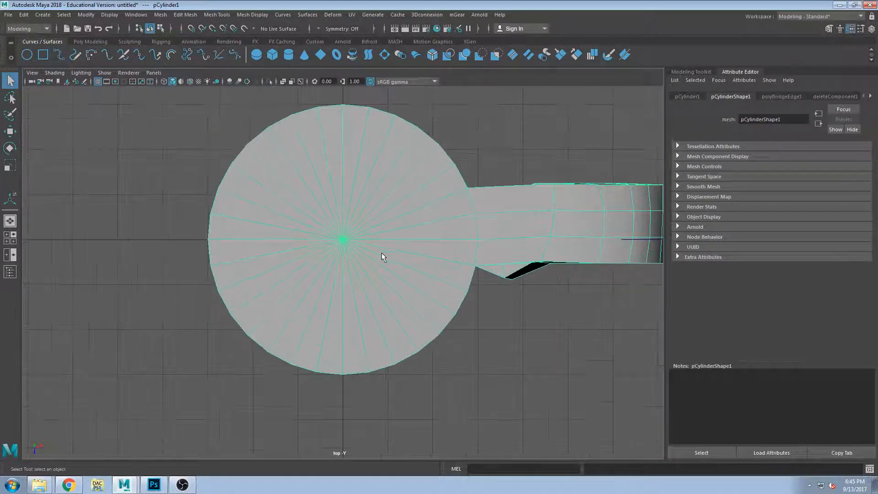
scroll(386, 259, down, 2)
scroll(412, 265, up, 1)
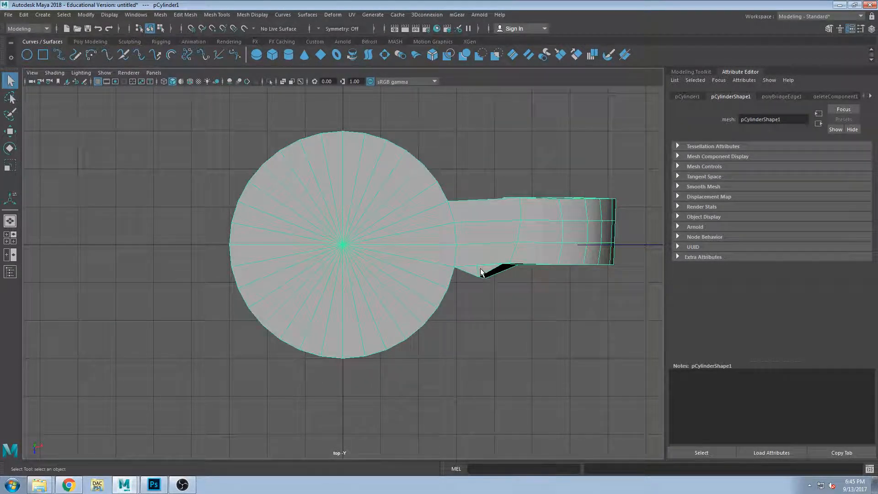
scroll(351, 272, up, 2)
key(w)
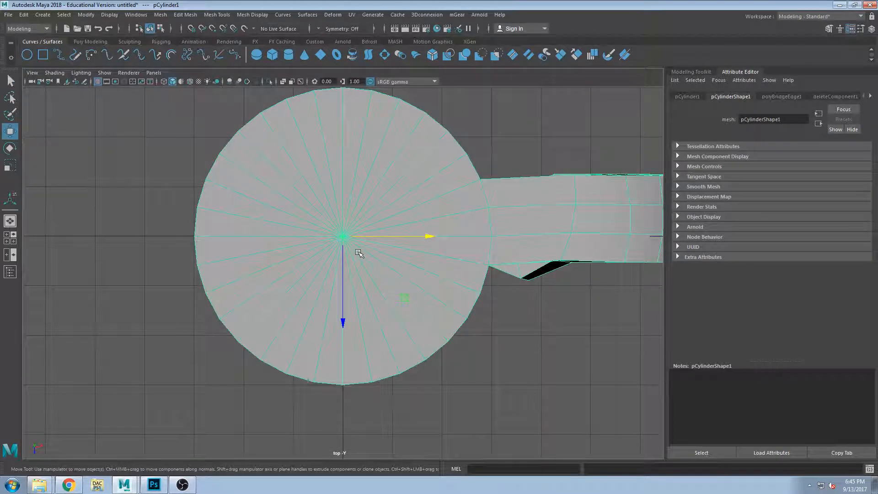
scroll(367, 238, up, 1)
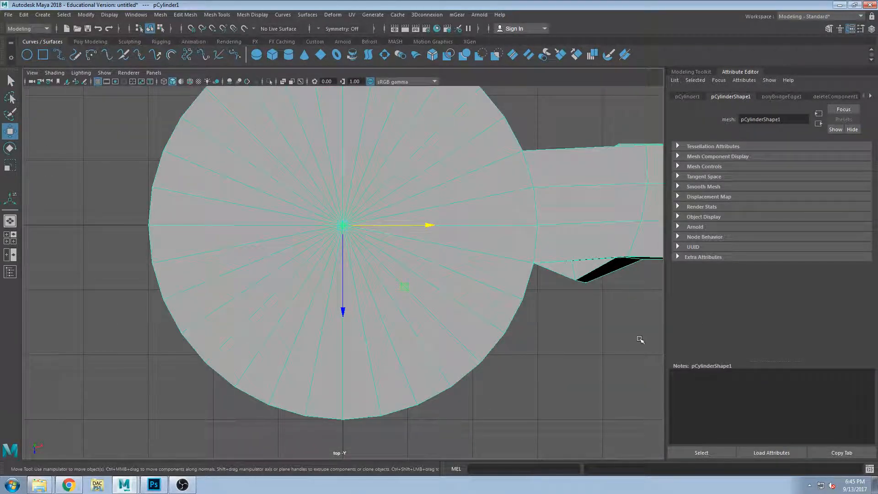
- Display the mug in wireframe and nudge it slightly along X to centre it on the grid axis
key(4)
scroll(498, 247, up, 4)
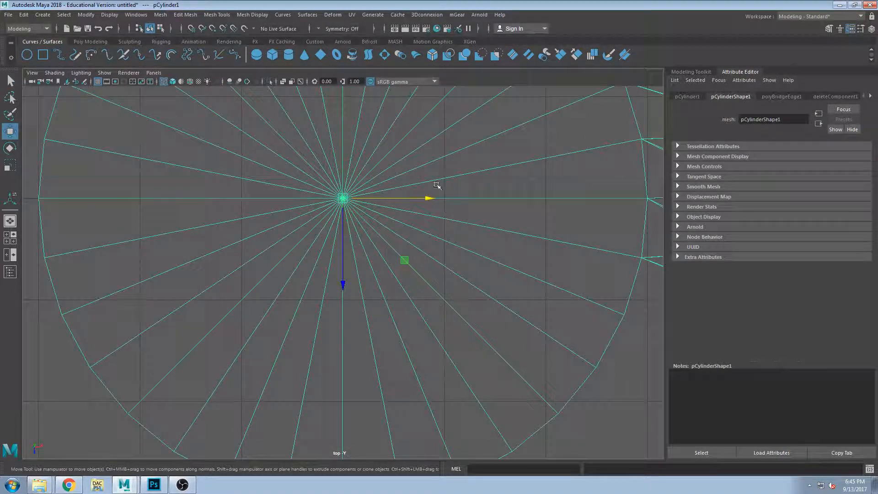
alt+middle_drag(359, 179, 386, 277)
scroll(417, 281, down, 10)
scroll(367, 276, up, 3)
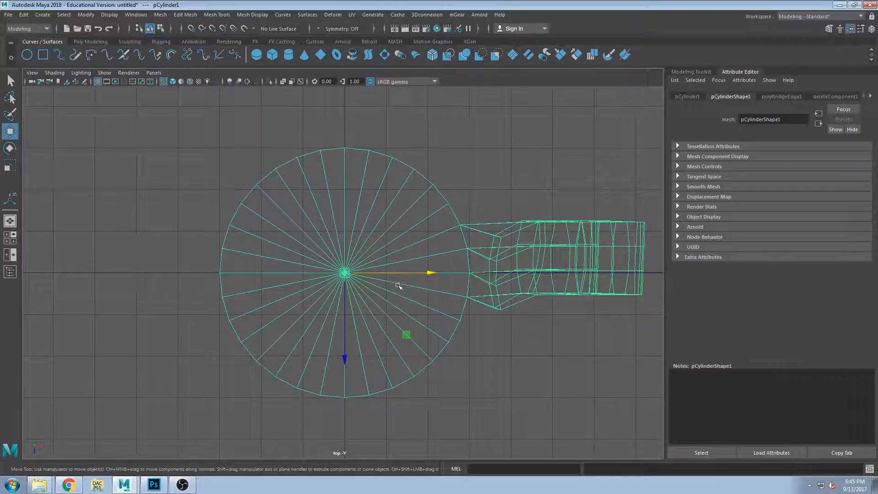
scroll(376, 285, up, 4)
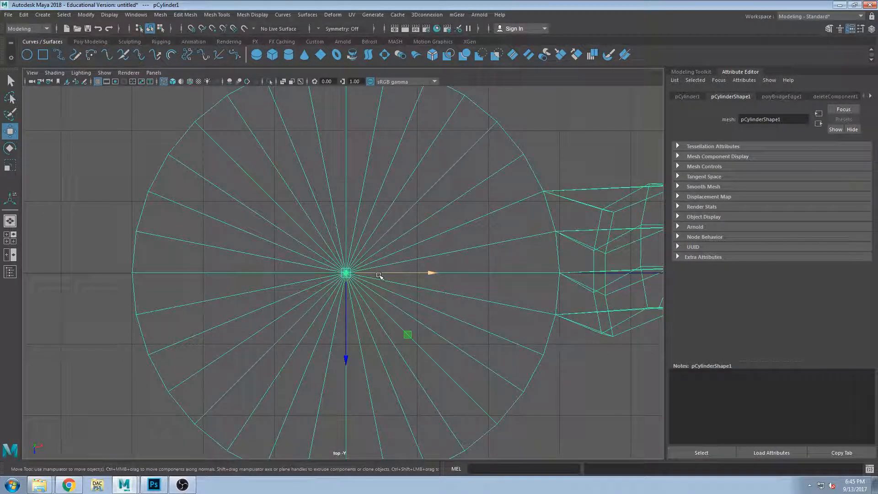
drag(379, 275, 377, 274)
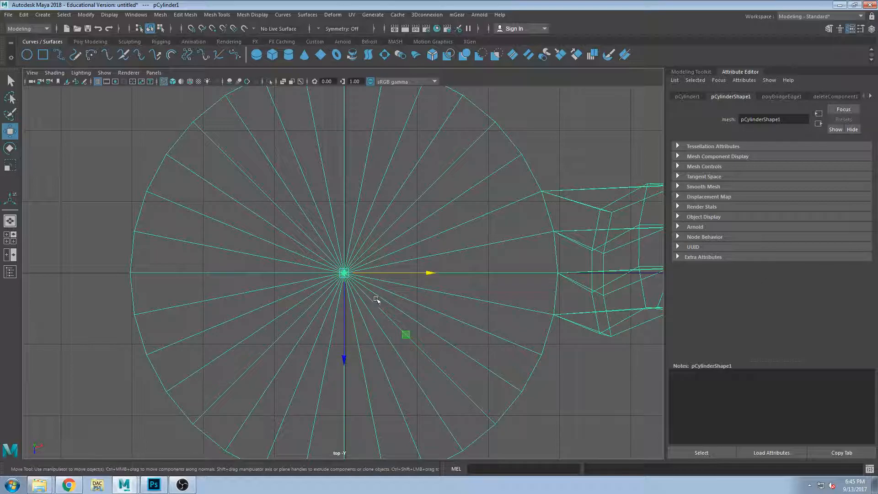
- Mirror the mug mesh with the mirror axis set to X
click(127, 14)
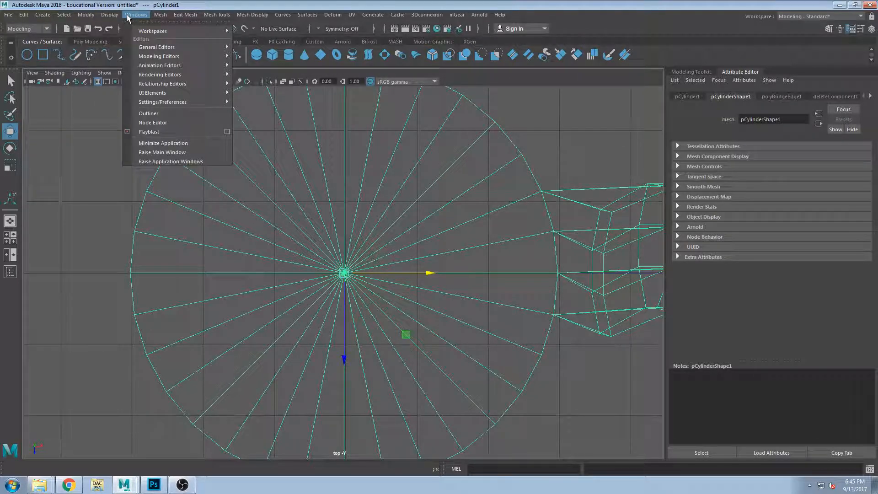
mouse_move(161, 14)
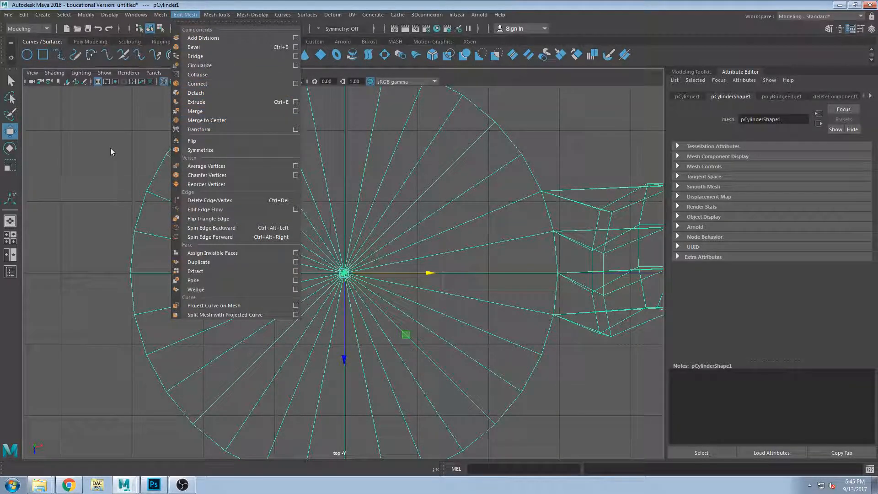
mouse_move(213, 11)
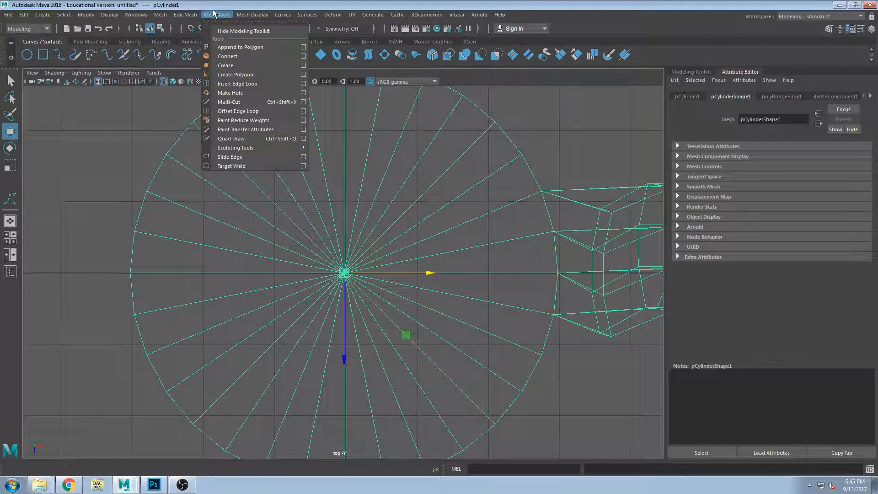
mouse_move(102, 17)
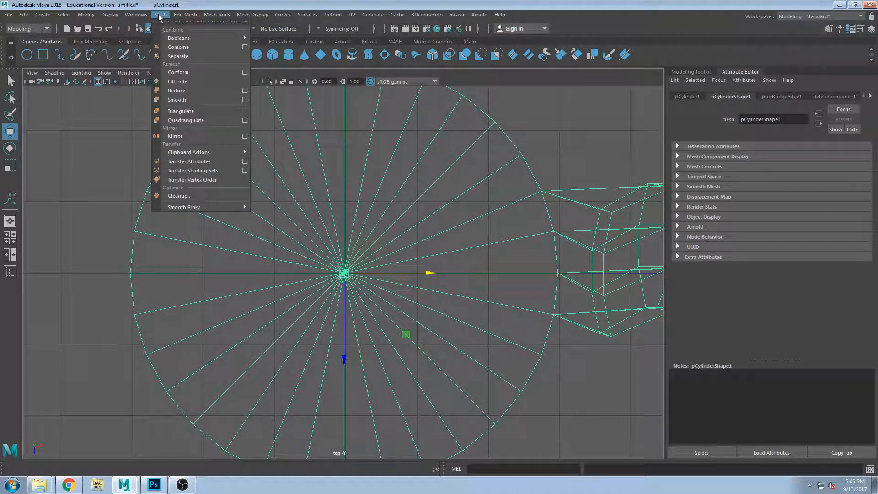
click(194, 138)
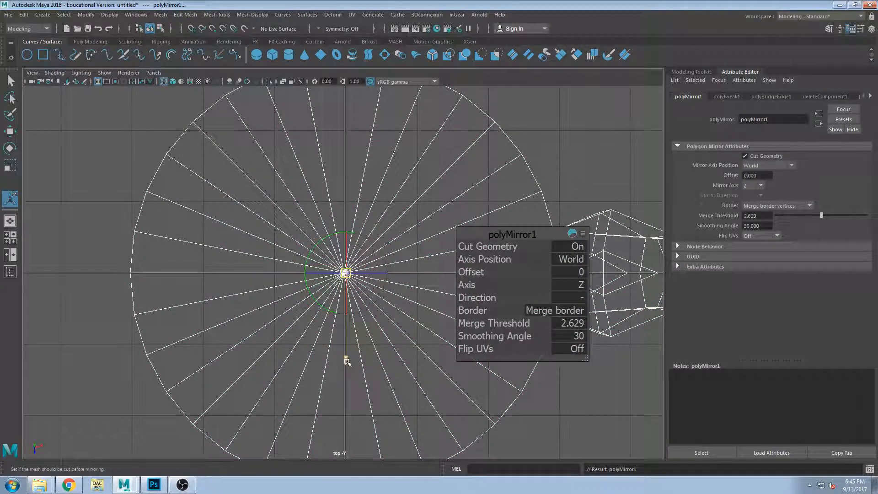
click(575, 285)
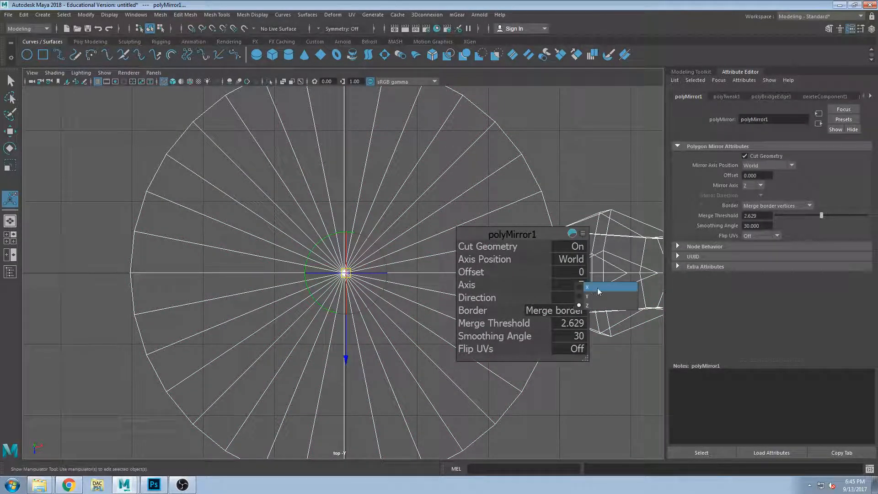
click(589, 292)
alt+middle_drag(283, 327, 263, 192)
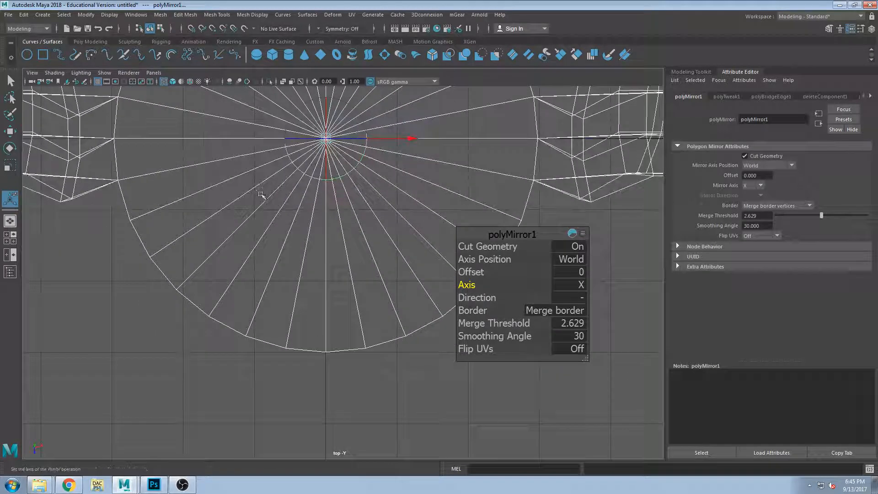
alt+right_drag(320, 288, 335, 282)
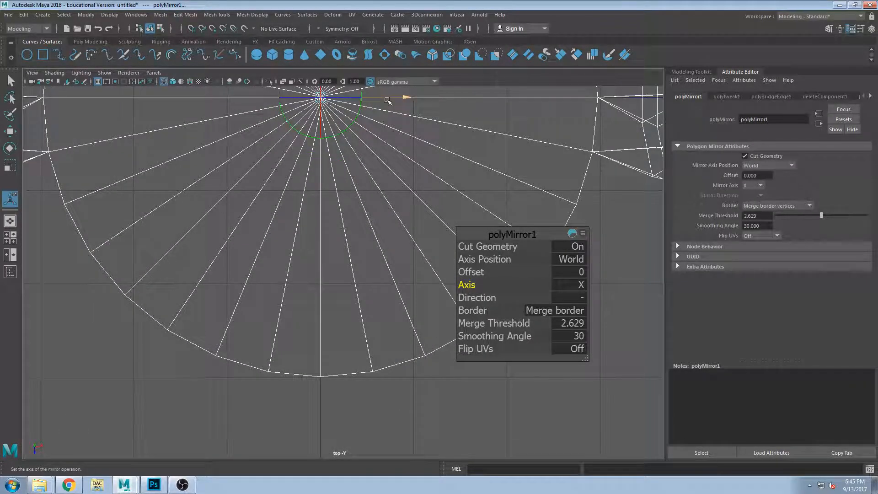
drag(387, 100, 384, 99)
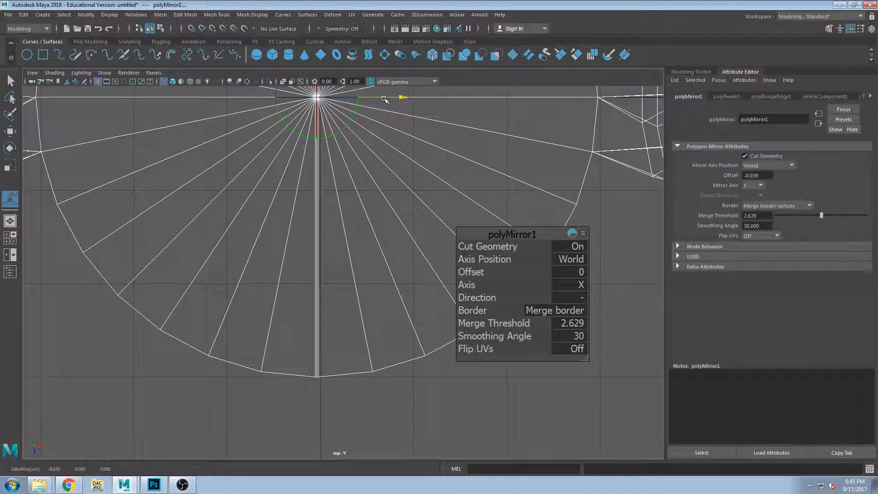
key(ctrl+z)
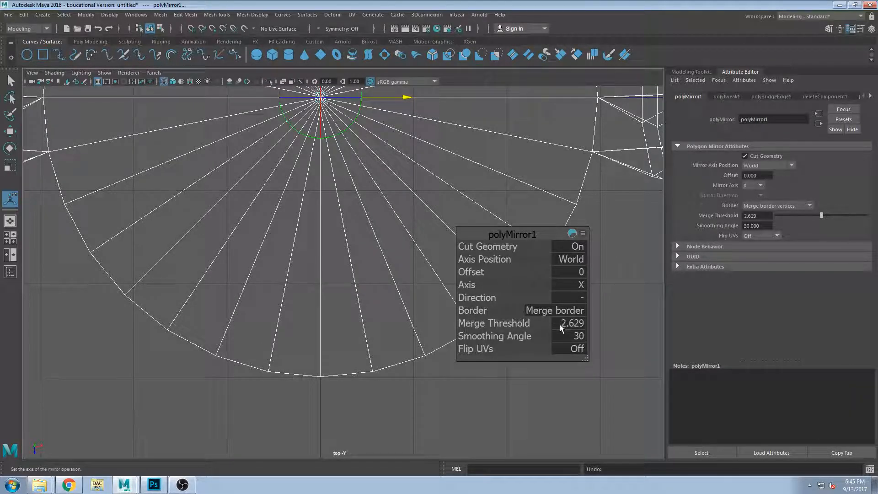
- Set the mirror's merge threshold to 0.1 and shift its offset to about -0.034
click(573, 323)
text(.)
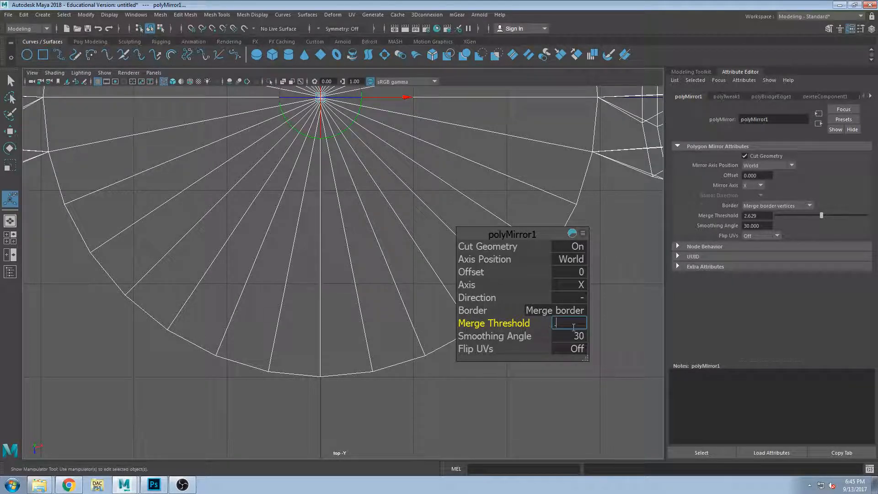
click(229, 76)
alt+middle_drag(230, 93, 218, 188)
drag(337, 192, 366, 191)
key(ctrl+z)
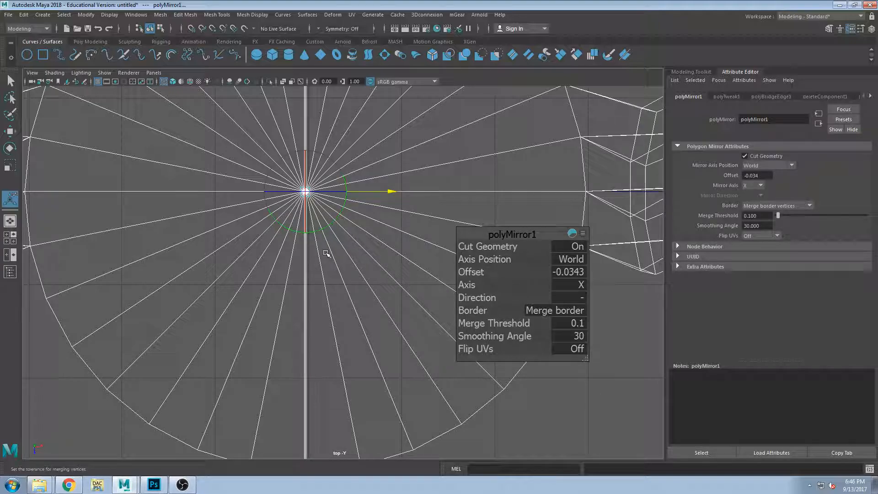
- Check the two-handled mug in the perspective view, briefly previewing it smoothed
key(space)
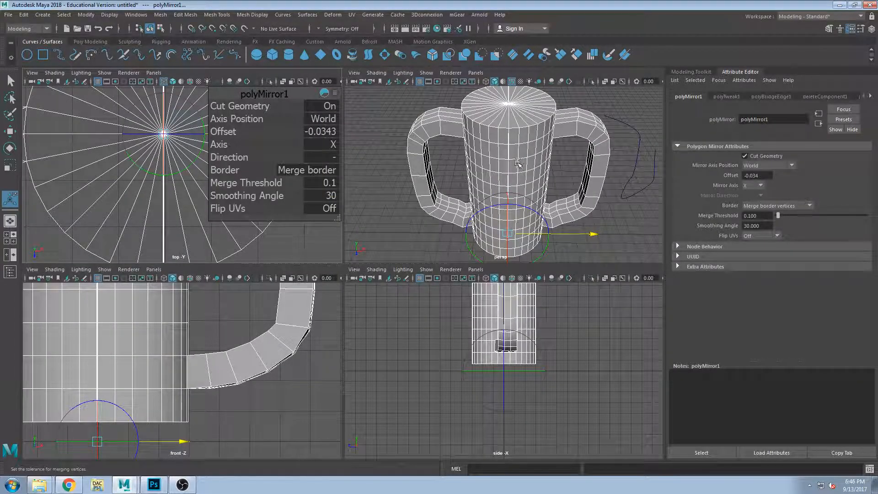
key(space)
alt+drag(347, 253, 342, 263)
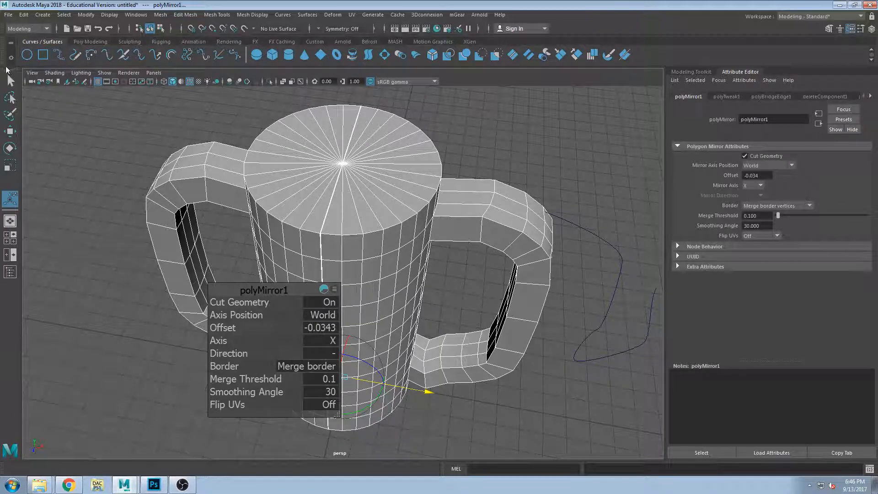
key(q)
alt+right_drag(279, 259, 389, 297)
scroll(370, 221, down, 8)
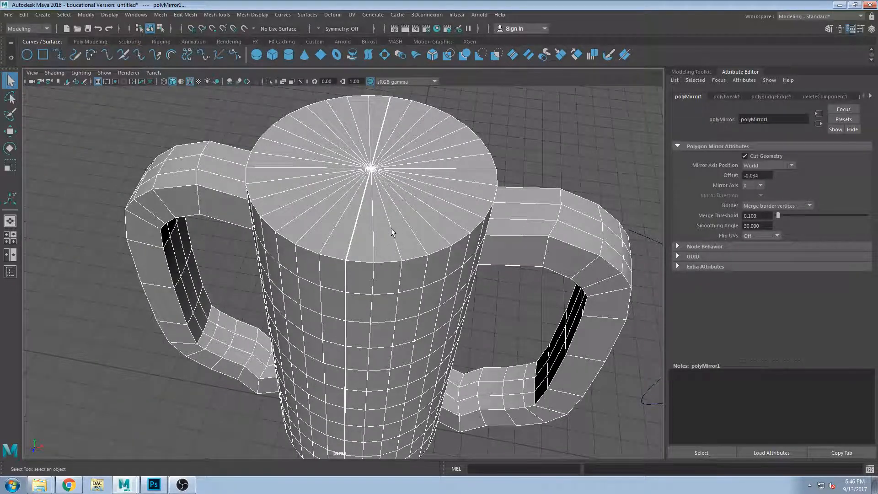
scroll(371, 194, up, 3)
scroll(372, 194, down, 5)
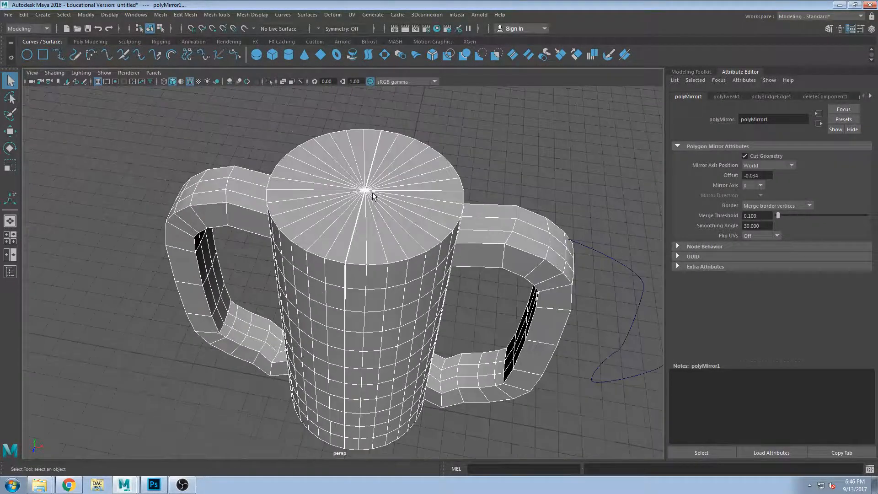
key(3)
key(1)
- Examine the closely spaced edges along the mirror seam on the mug's top and side
scroll(379, 211, up, 8)
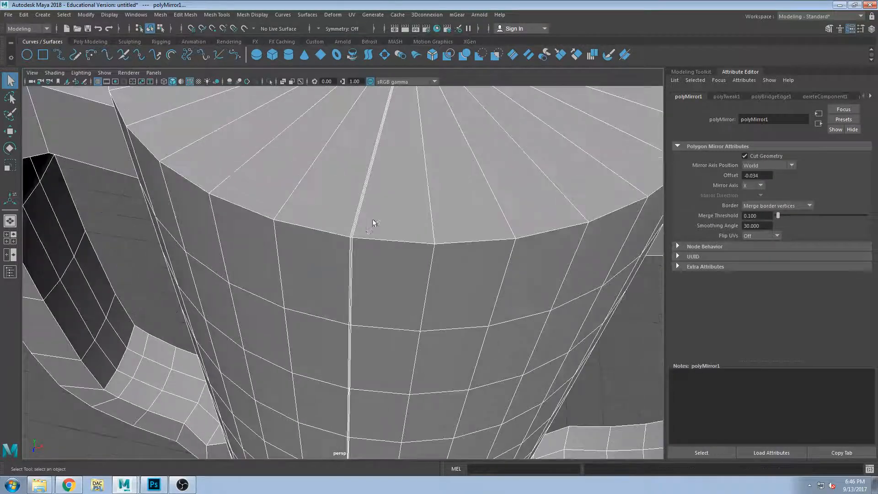
scroll(369, 221, up, 3)
scroll(386, 197, down, 3)
scroll(383, 201, up, 2)
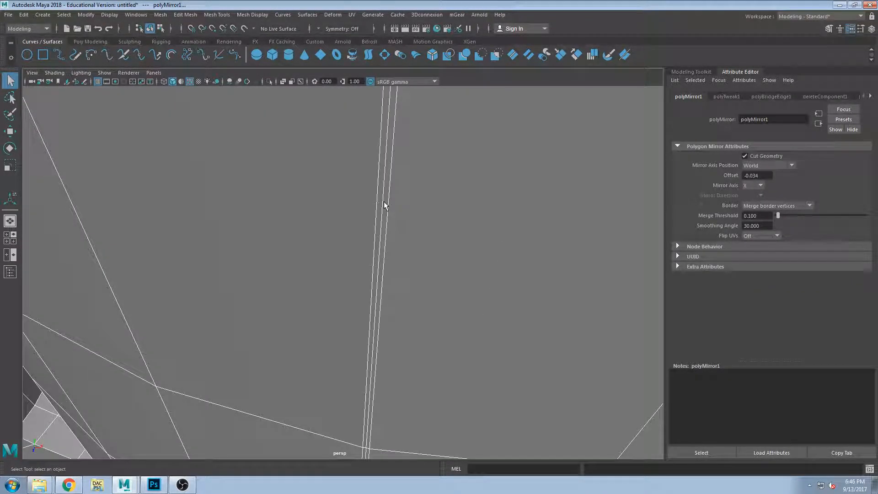
alt+middle_drag(384, 202, 400, 238)
scroll(405, 229, down, 6)
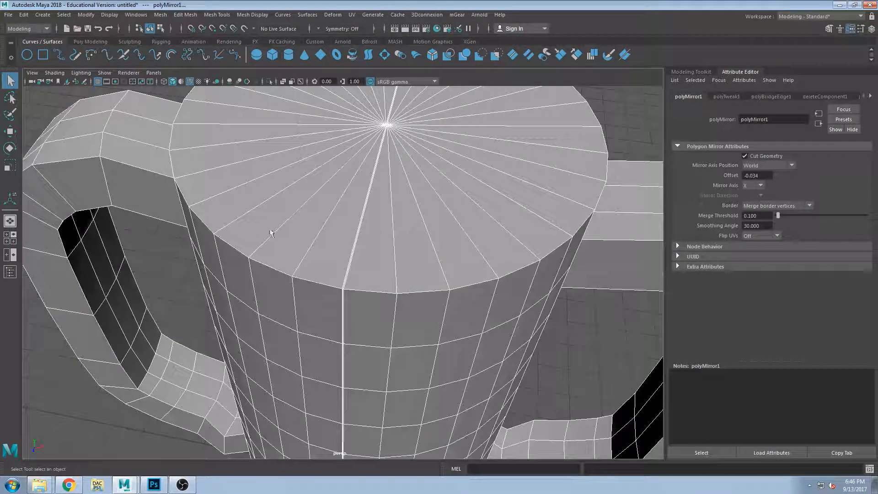
scroll(269, 210, down, 3)
alt+drag(331, 138, 402, 127)
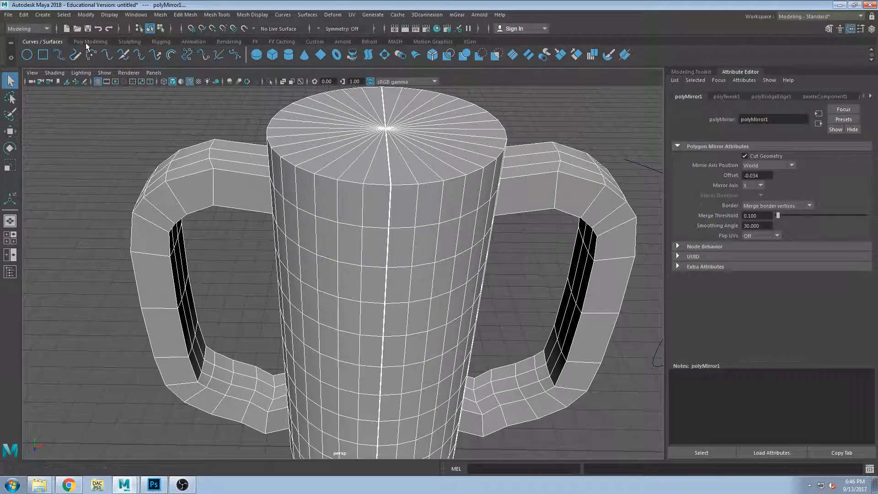
scroll(271, 190, down, 2)
alt+drag(398, 212, 389, 239)
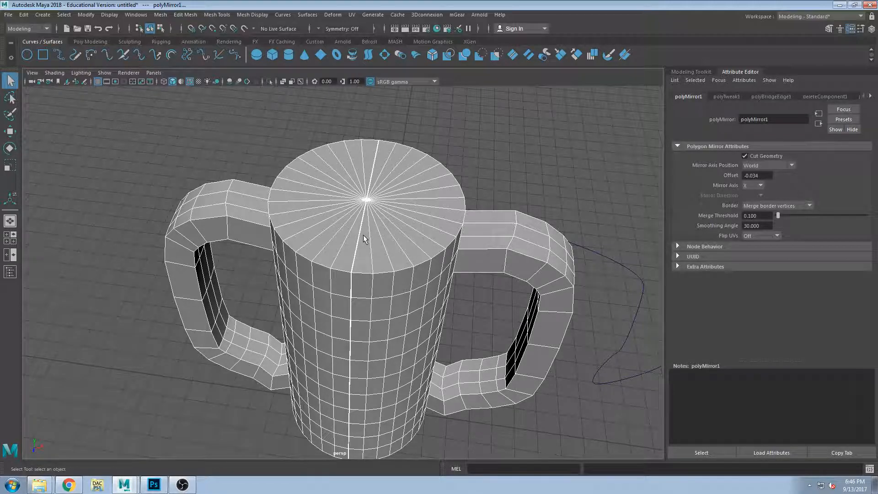
alt+right_drag(358, 252, 420, 291)
alt+middle_drag(420, 291, 377, 275)
scroll(378, 262, up, 1)
scroll(378, 262, down, 1)
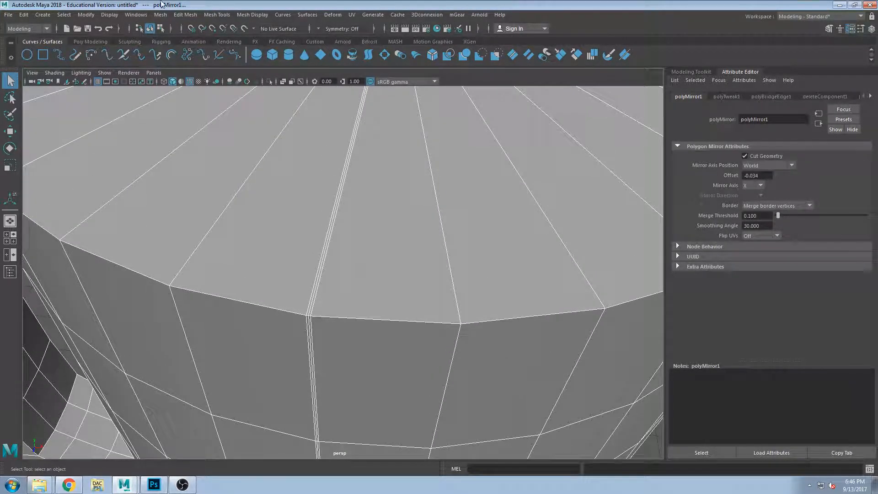
- Select the mirrored mug mesh and inspect its centre seam up close
click(250, 15)
click(350, 326)
scroll(323, 306, up, 2)
scroll(323, 307, down, 1)
alt+middle_drag(308, 323, 307, 322)
scroll(319, 303, down, 6)
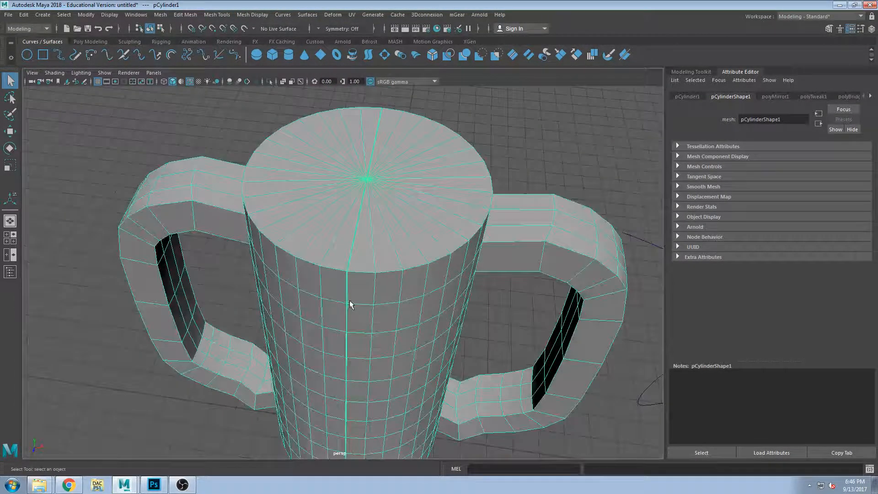
- Examine the mug's centre seam up close and the lower attachment of one handle
alt+drag(349, 302, 383, 306)
scroll(355, 297, up, 4)
alt+middle_drag(384, 306, 388, 288)
alt+drag(388, 287, 375, 287)
alt+middle_drag(376, 286, 429, 302)
alt+drag(303, 270, 379, 306)
scroll(324, 282, down, 4)
scroll(443, 405, up, 8)
alt+drag(444, 405, 420, 353)
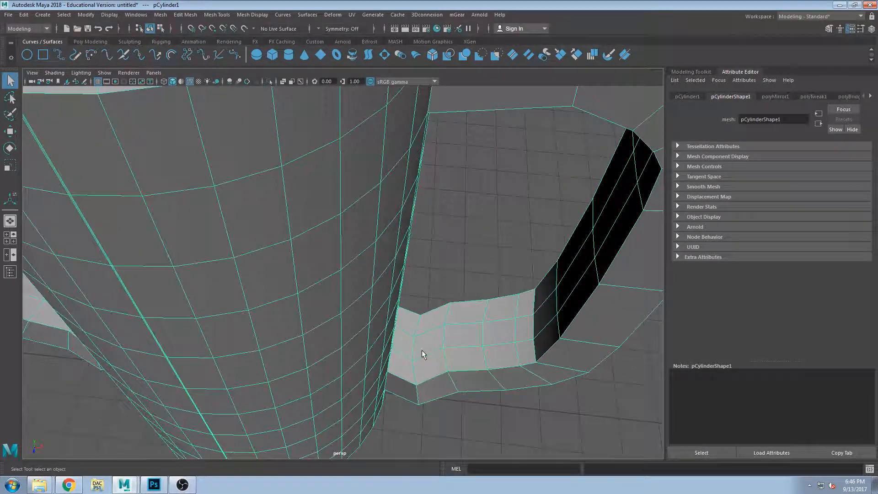
- Raise the edges at the kink beside the mug on both lower handle attachments to straighten the handle ends
key(F10)
click(414, 341)
key(w)
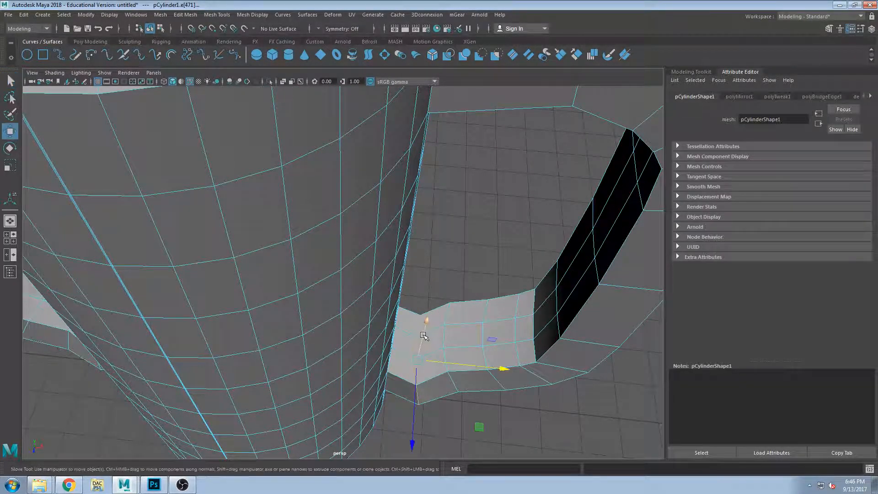
drag(418, 398, 251, 327)
click(244, 323)
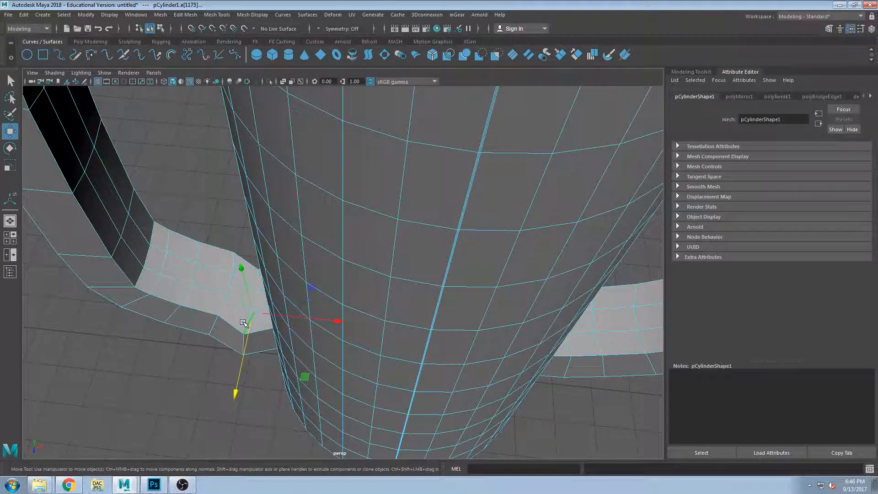
scroll(244, 343, down, 5)
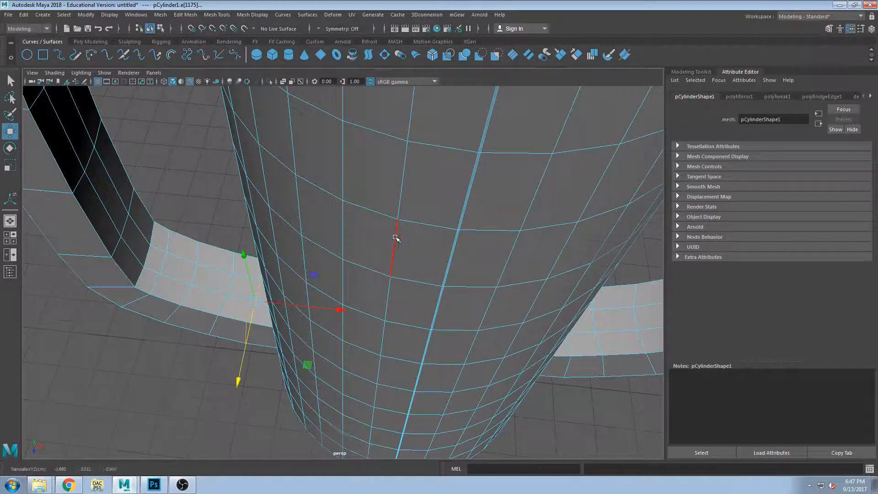
- Examine the closely spaced seam edges at the mug's rim and look up the Target Weld tool
scroll(433, 246, up, 6)
scroll(433, 246, up, 5)
scroll(373, 280, down, 2)
scroll(348, 294, up, 4)
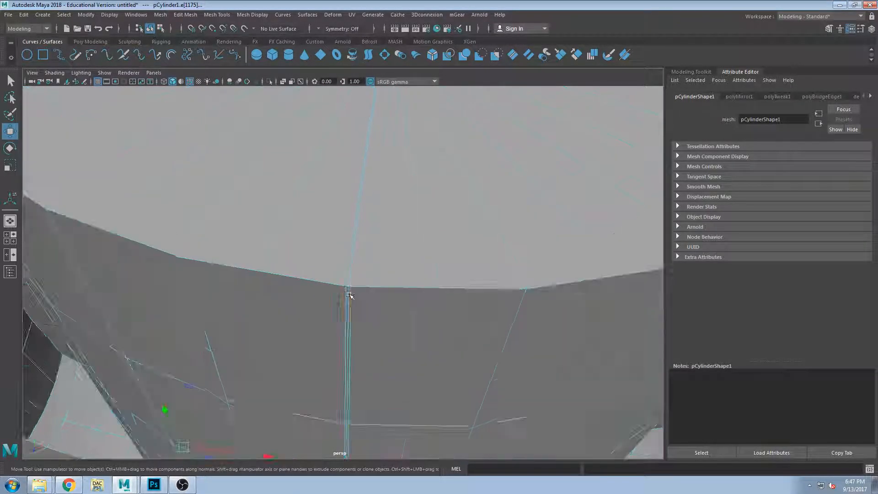
scroll(351, 295, down, 2)
key(q)
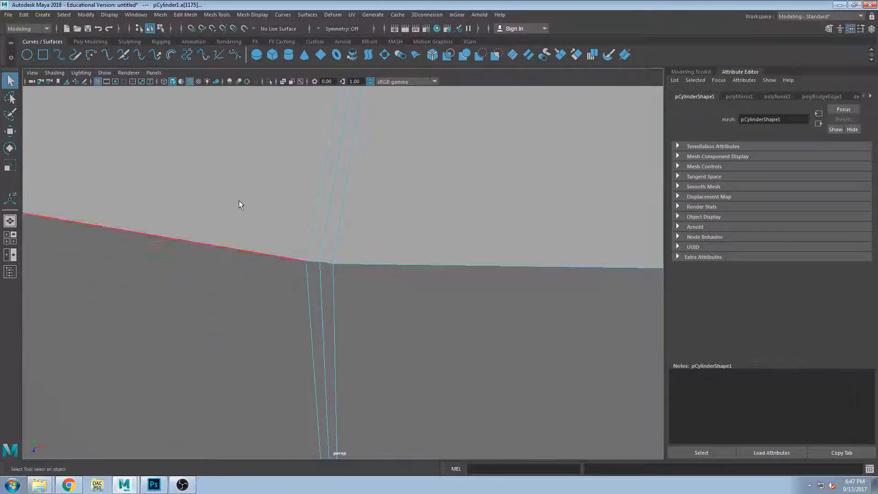
click(252, 14)
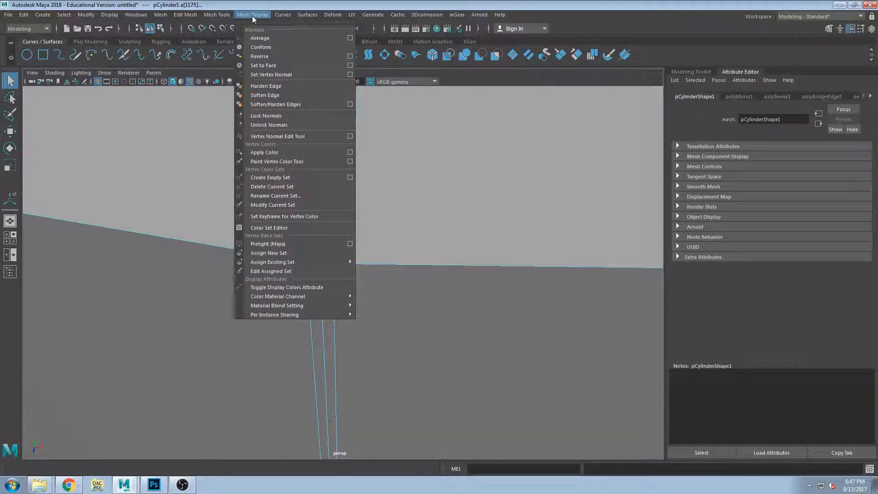
mouse_move(229, 17)
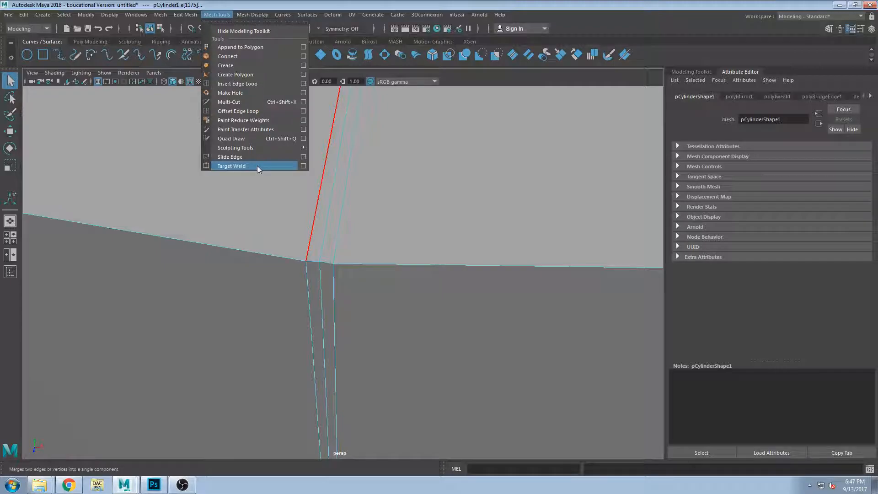
click(338, 247)
scroll(345, 252, down, 5)
scroll(346, 254, down, 5)
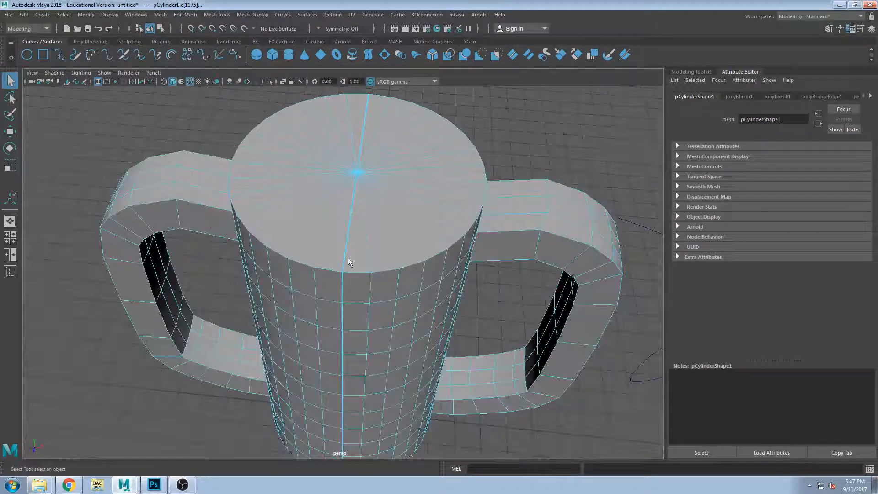
scroll(347, 257, up, 5)
scroll(348, 257, down, 5)
scroll(349, 257, down, 5)
alt+drag(357, 256, 361, 245)
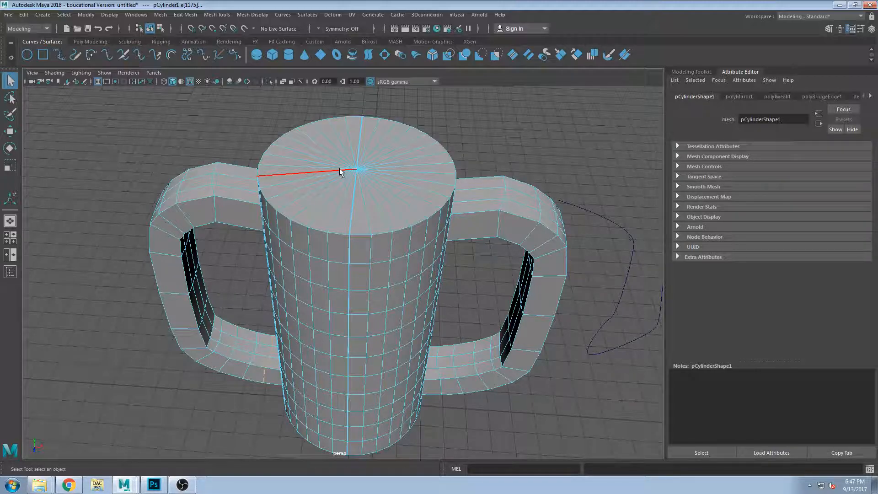
scroll(352, 239, up, 2)
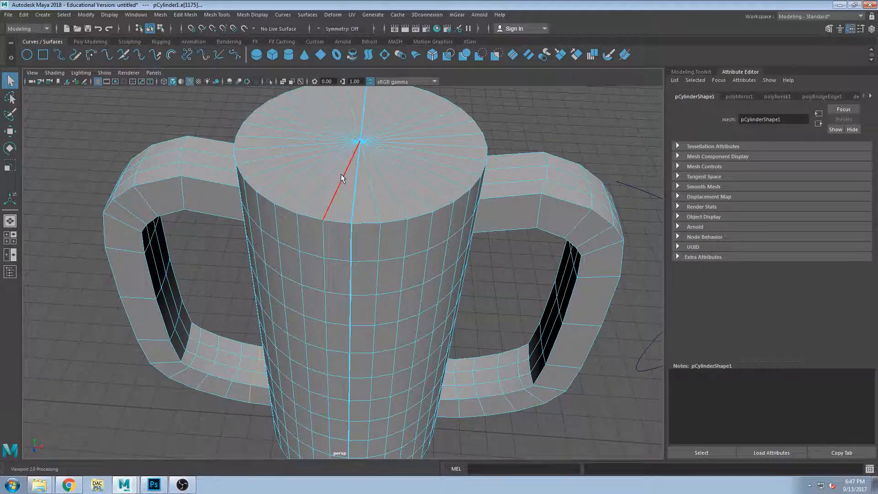
- Select the whole mug, open the Merge Vertices options and set the threshold to 0.01
key(F8)
click(253, 14)
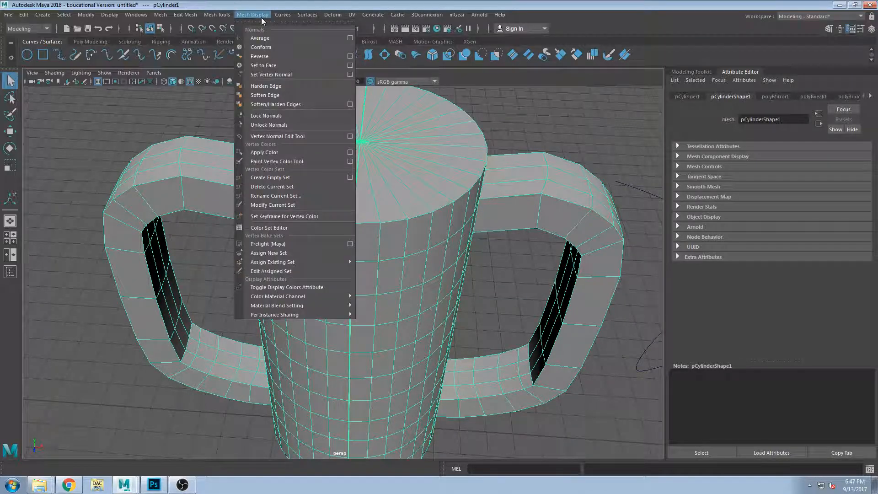
mouse_move(282, 17)
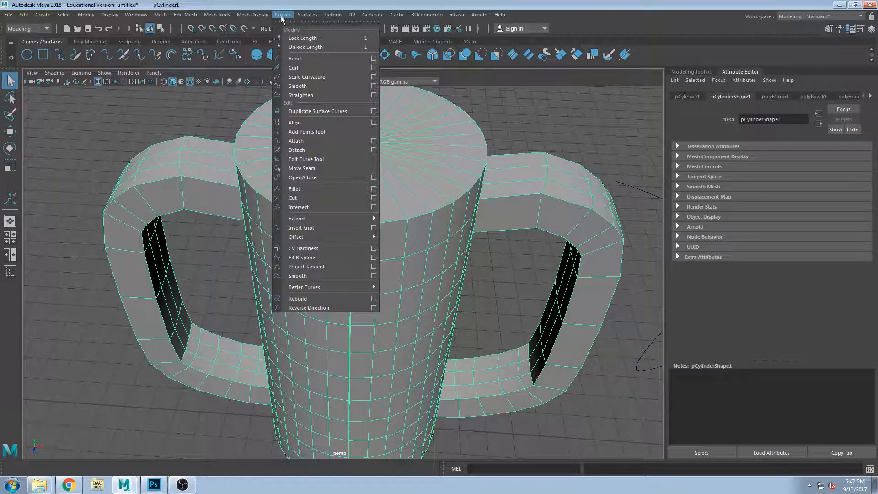
mouse_move(230, 16)
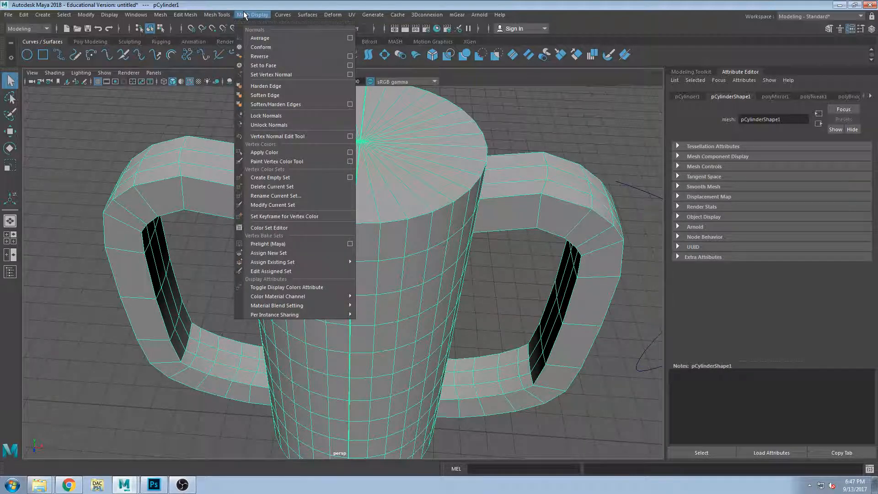
mouse_move(189, 14)
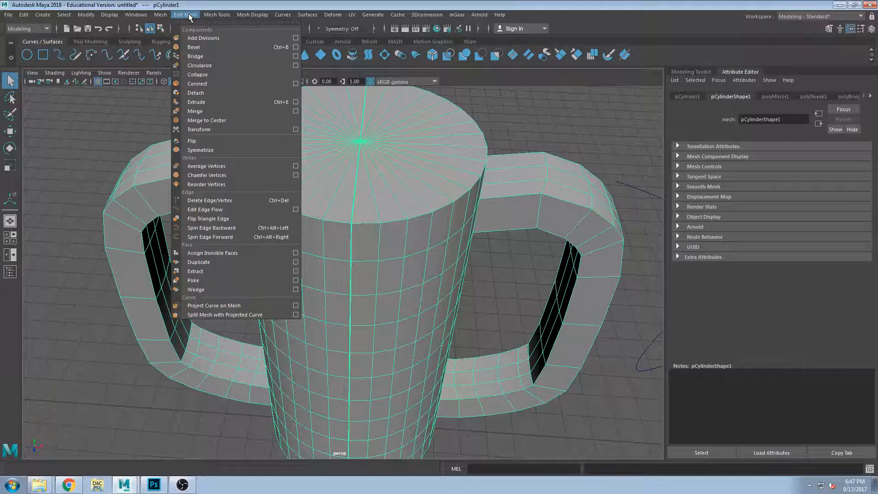
click(295, 111)
drag(126, 73, 78, 69)
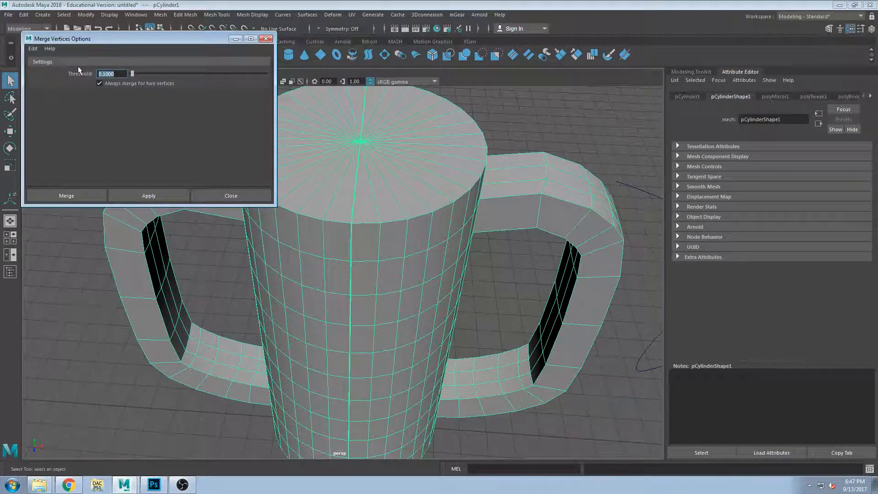
text(.01)
drag(112, 74, 100, 75)
drag(207, 39, 741, 42)
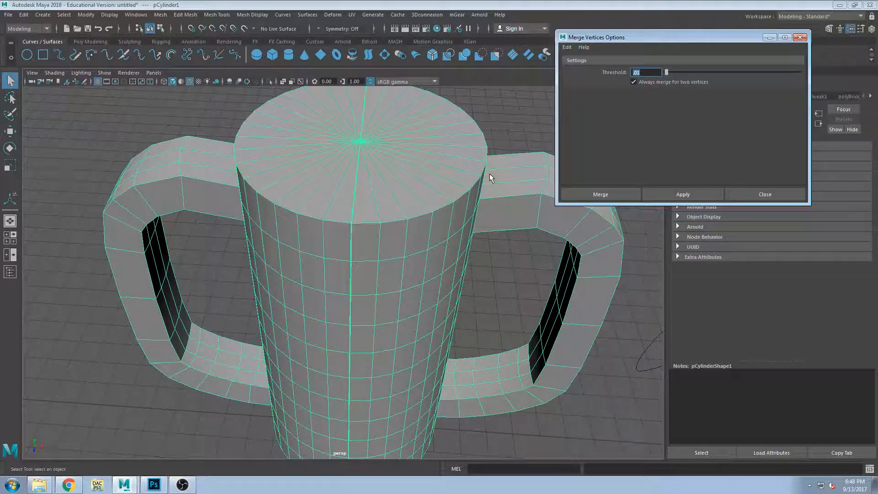
- Select the edge loop around the mug's top rim
alt+drag(376, 255, 374, 284)
scroll(347, 303, up, 6)
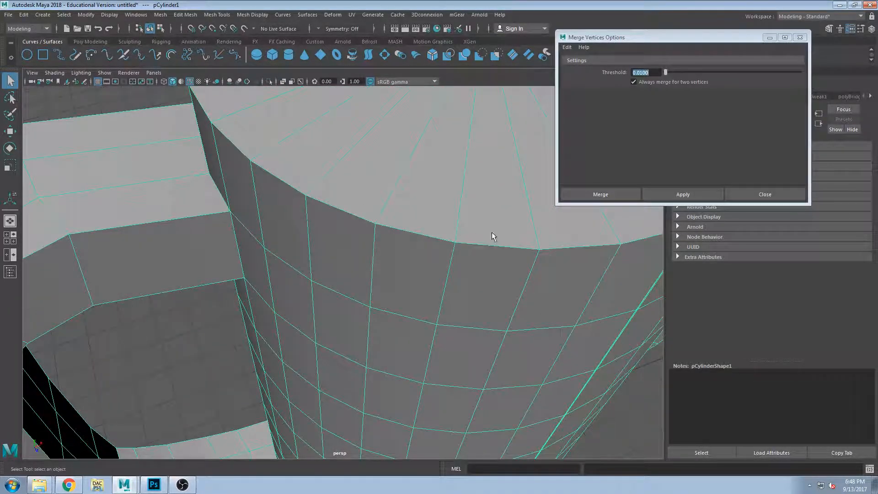
alt+drag(484, 234, 422, 256)
scroll(353, 302, up, 6)
scroll(353, 300, down, 5)
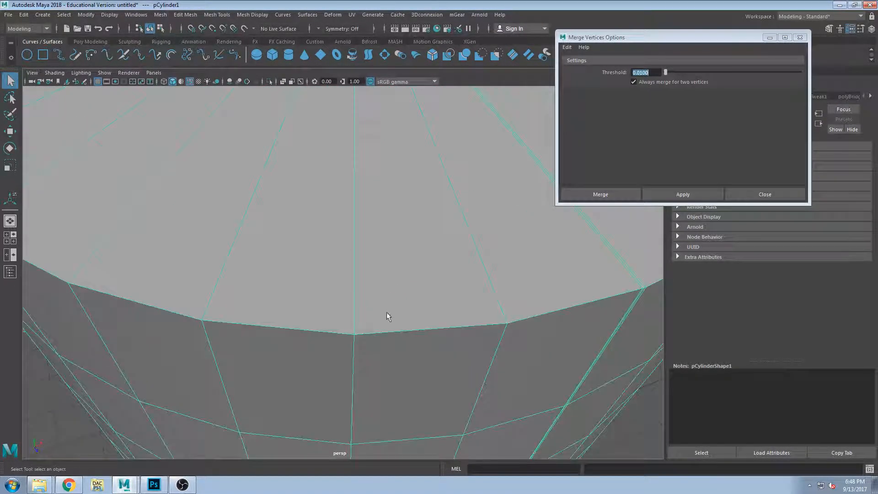
alt+drag(381, 313, 382, 284)
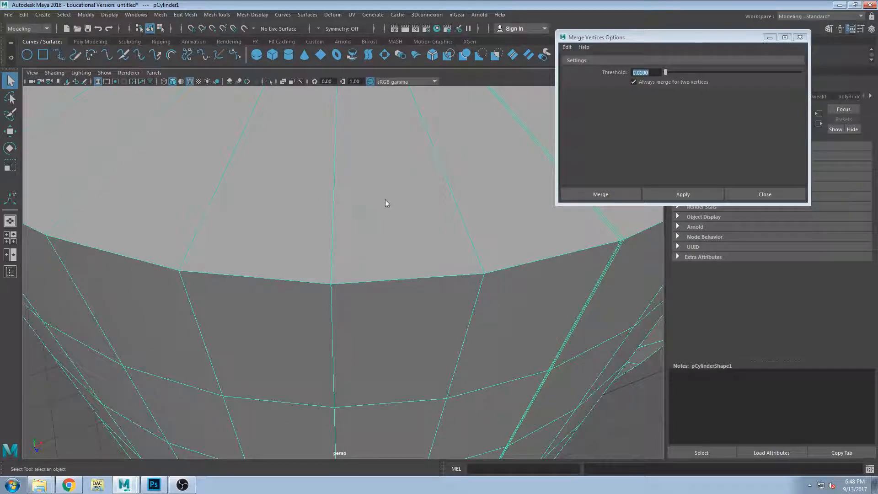
right_drag(385, 198, 385, 172)
double_click(373, 282)
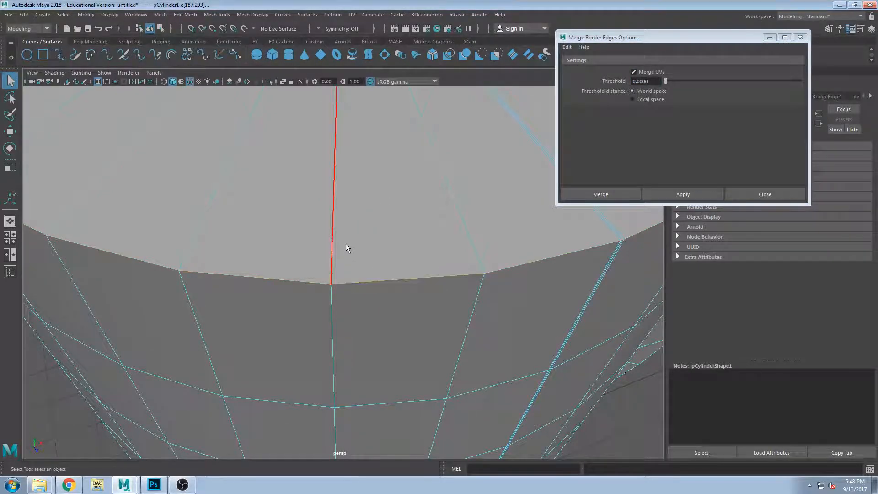
- Move the merge options window aside and display the Modeling Toolkit
alt+middle_drag(208, 138, 237, 144)
click(531, 111)
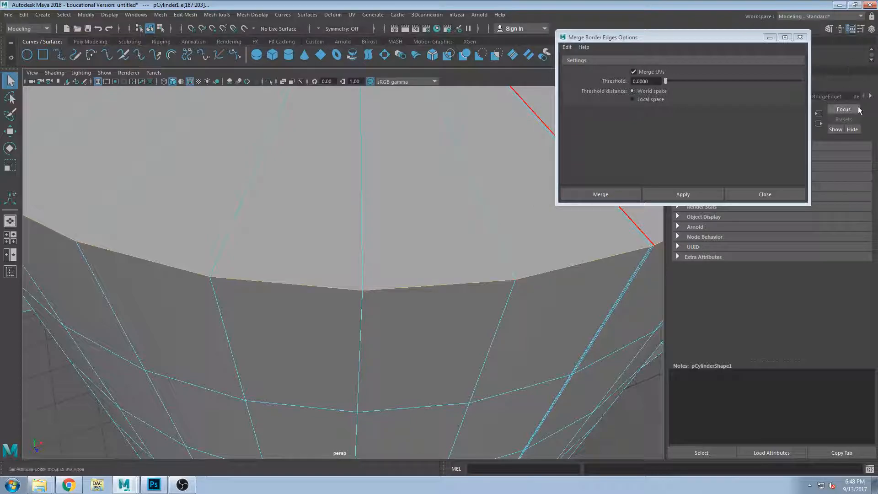
drag(756, 40, 458, 193)
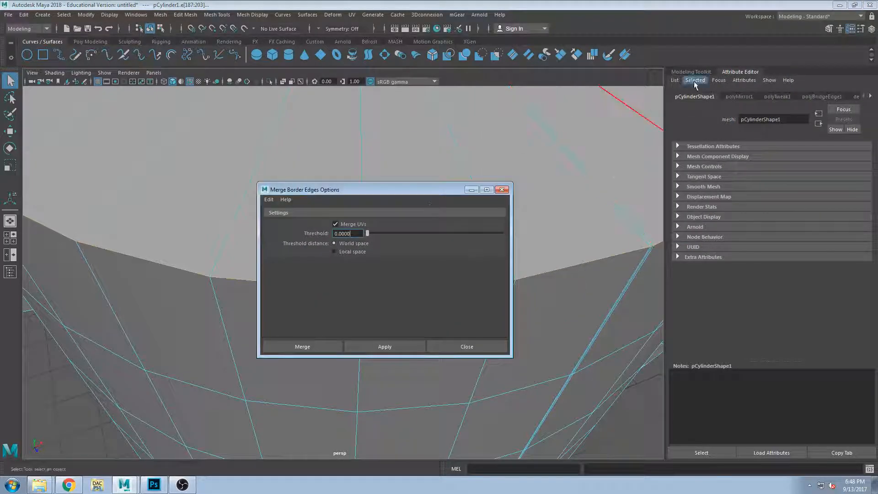
click(828, 29)
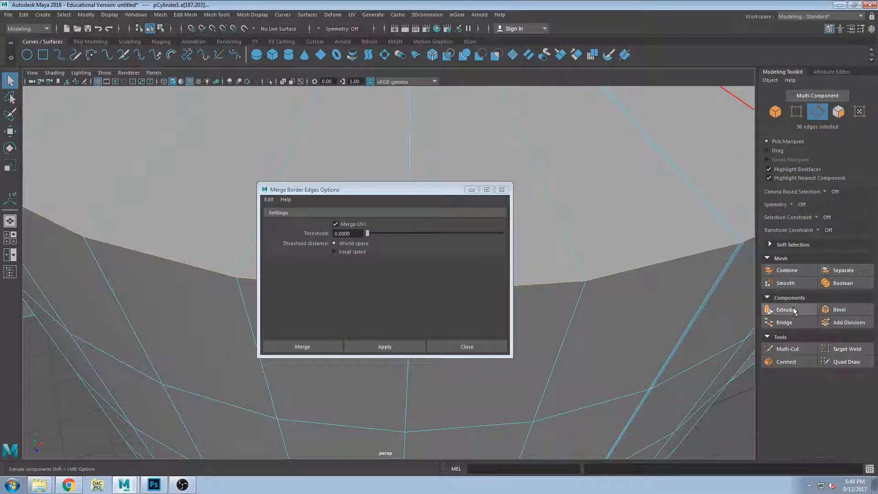
- Bevel the top rim's edge loop, trying a fraction of 0.1 and settling on 0.05
click(822, 310)
click(613, 246)
text(.1)
key(Return)
text(.05)
key(Return)
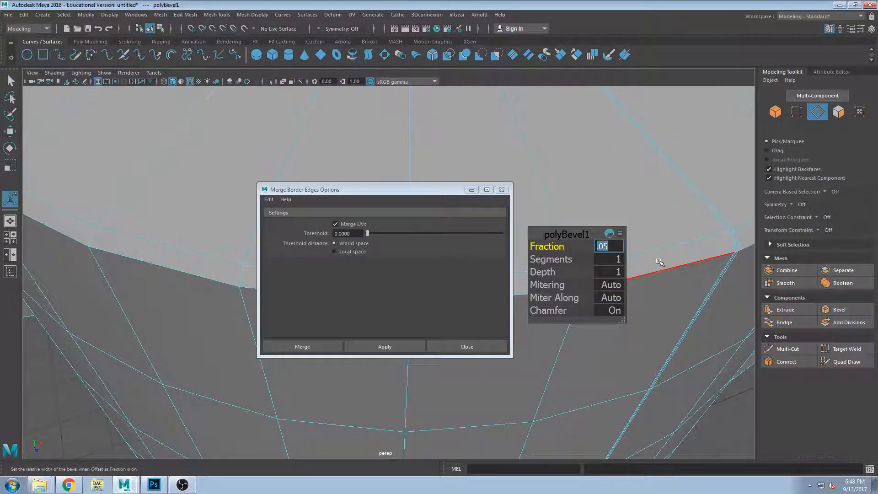
- Set the rim bevel to 3 segments and a fraction of 0.02
click(617, 259)
text(3)
key(Return)
scroll(204, 263, down, 5)
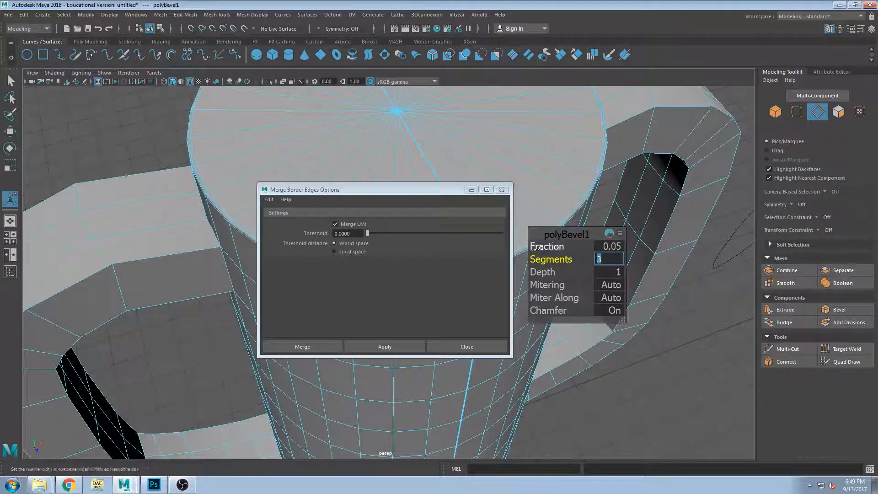
click(614, 247)
text(0.02)
key(Return)
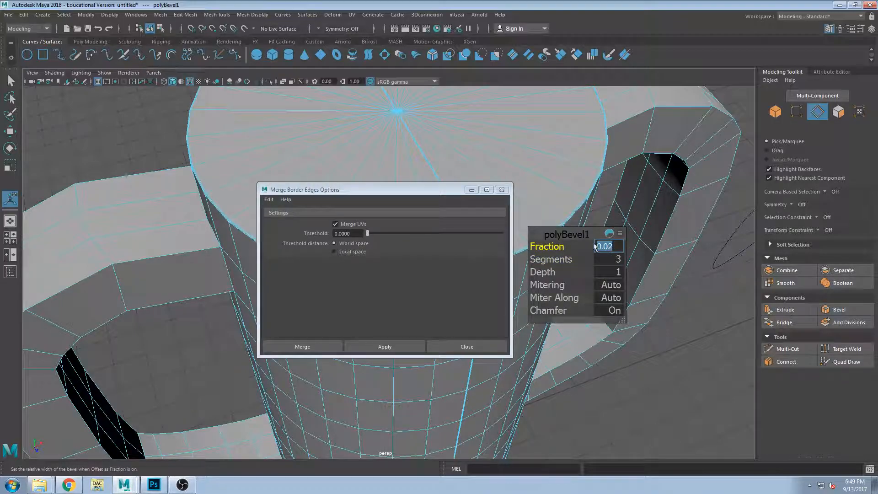
- Examine the bevelled rim up close where it meets the mirror seam
drag(440, 193, 242, 203)
scroll(458, 273, up, 5)
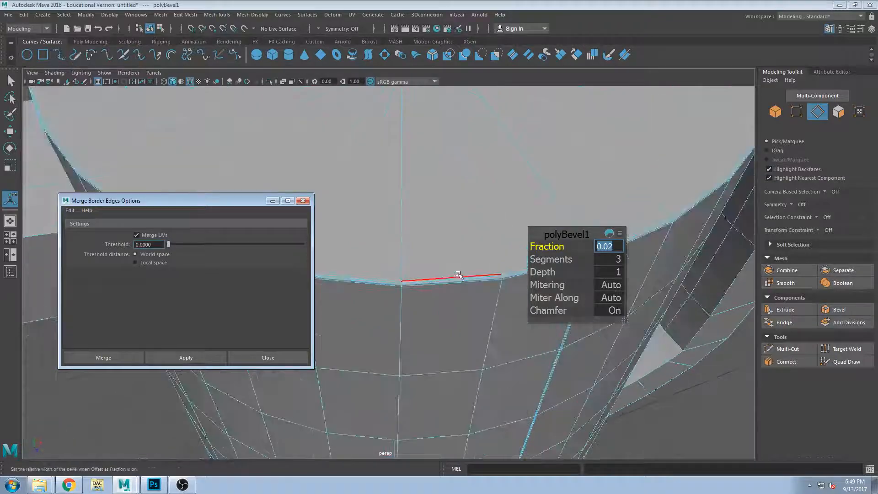
alt+drag(458, 273, 407, 265)
scroll(408, 265, up, 4)
middle_drag(372, 245, 409, 305)
key(ctrl+z)
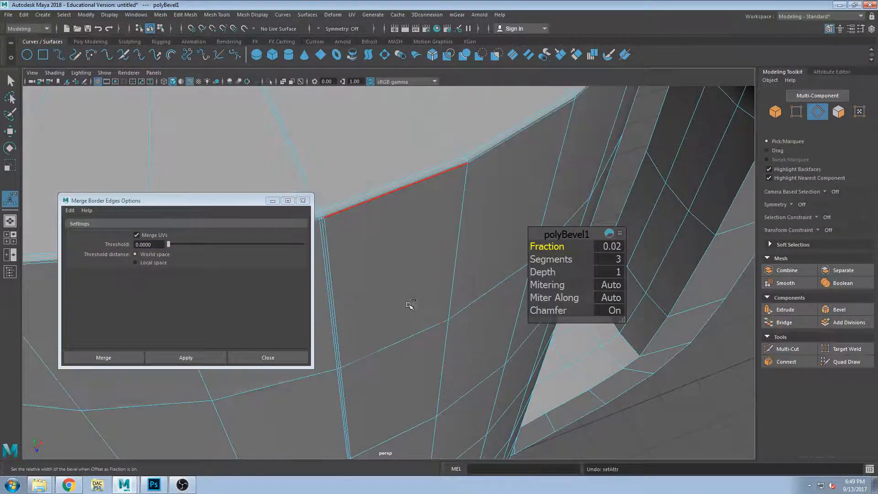
alt+drag(405, 294, 463, 378)
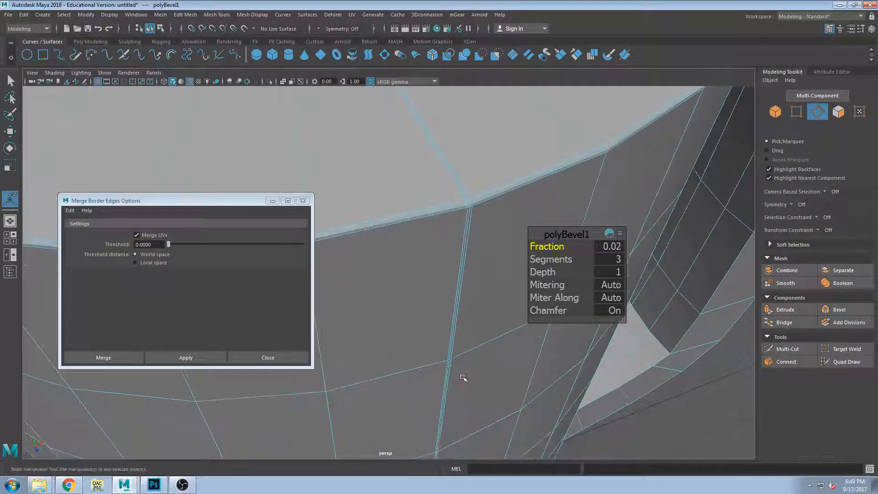
scroll(473, 208, up, 3)
alt+middle_drag(500, 193, 465, 224)
scroll(476, 215, down, 5)
scroll(457, 234, up, 5)
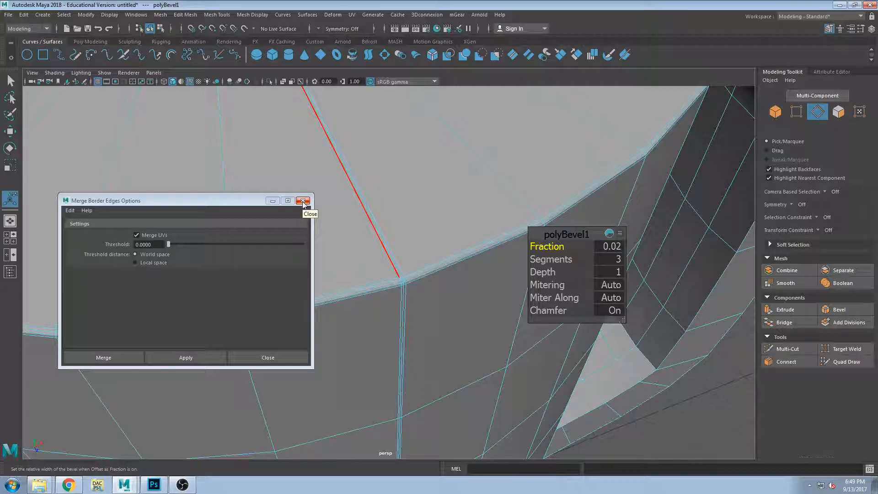
- Close the Merge Border Edges options and undo the rim bevel with its settings
click(274, 358)
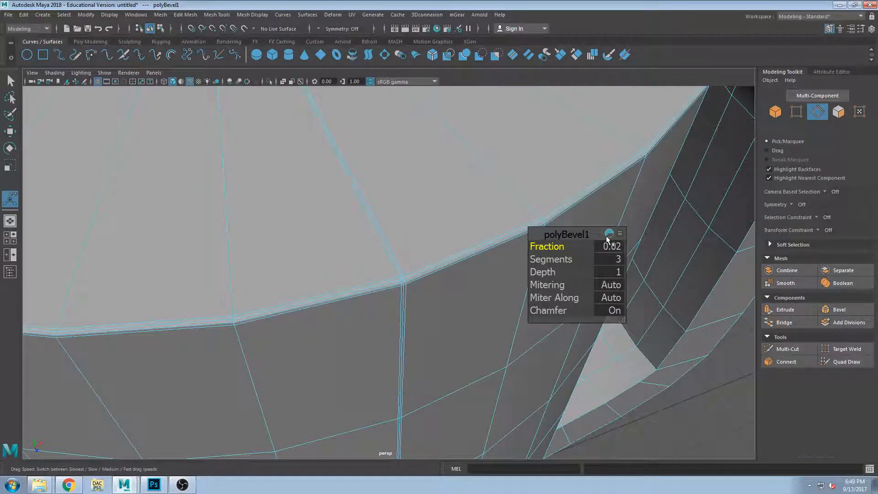
key(ctrl+z)
key(ctrl+z)
key(ctrl+z)
key(ctrl+z)
key(ctrl+z)
key(ctrl+z)
- Try to weld the closely spaced vertical seam edges just below the rim together with Target Weld
click(480, 251)
alt+drag(456, 287, 483, 215)
click(253, 15)
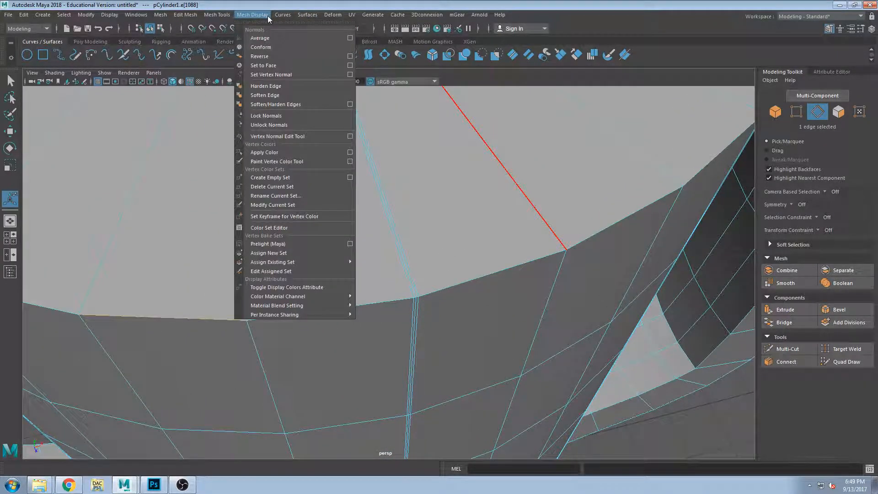
mouse_move(216, 15)
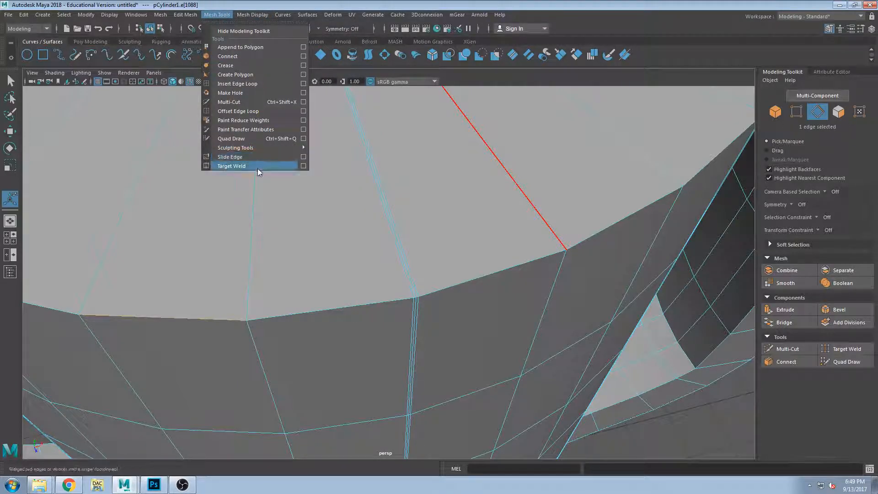
click(231, 166)
scroll(392, 231, up, 5)
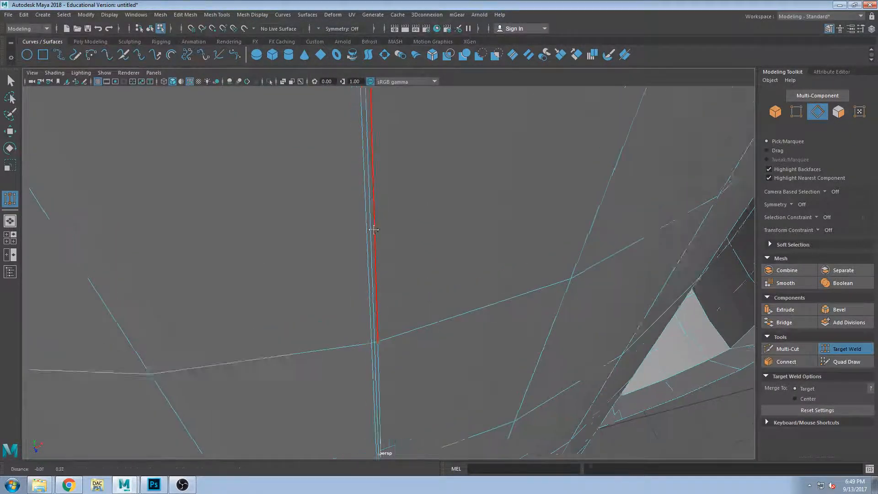
scroll(373, 226, down, 3)
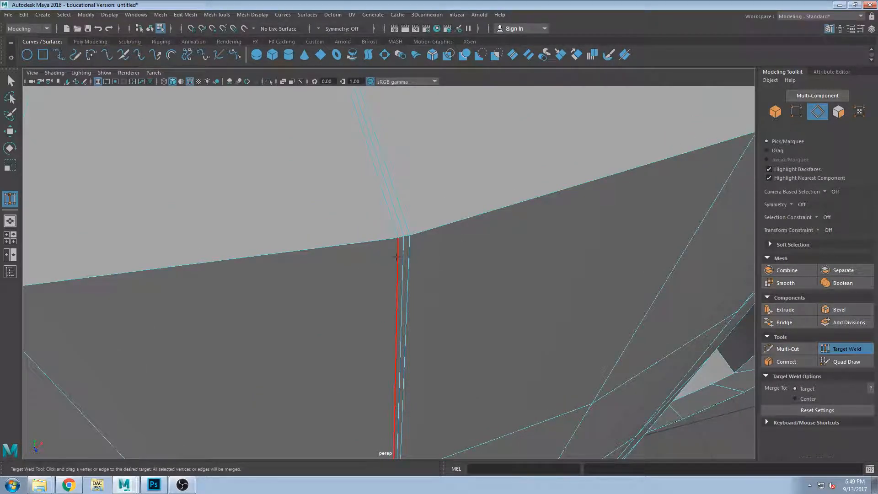
click(397, 256)
mouse_move(403, 254)
mouse_down()
mouse_move(413, 248)
mouse_move(404, 278)
mouse_move(407, 272)
mouse_up()
key(3)
key(1)
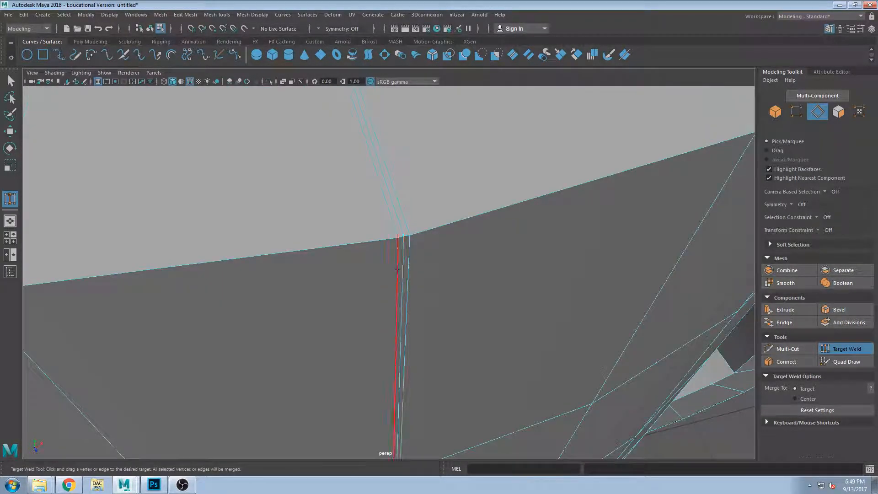
mouse_move(398, 267)
mouse_down()
mouse_move(401, 239)
mouse_move(188, 262)
mouse_move(408, 242)
mouse_move(418, 257)
mouse_move(407, 250)
mouse_move(411, 274)
mouse_up()
scroll(432, 274, down, 4)
scroll(376, 265, up, 2)
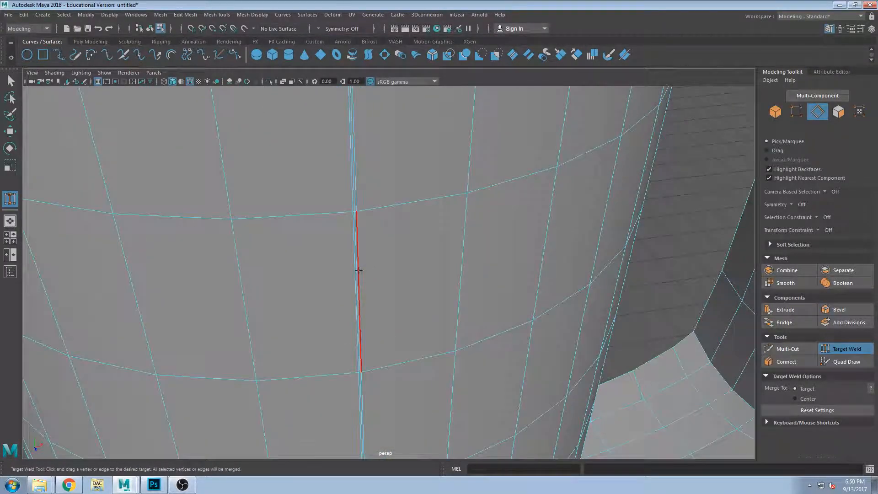
- Target-weld the outer seam edge onto the middle seam edge partway down the mug body
scroll(358, 270, up, 4)
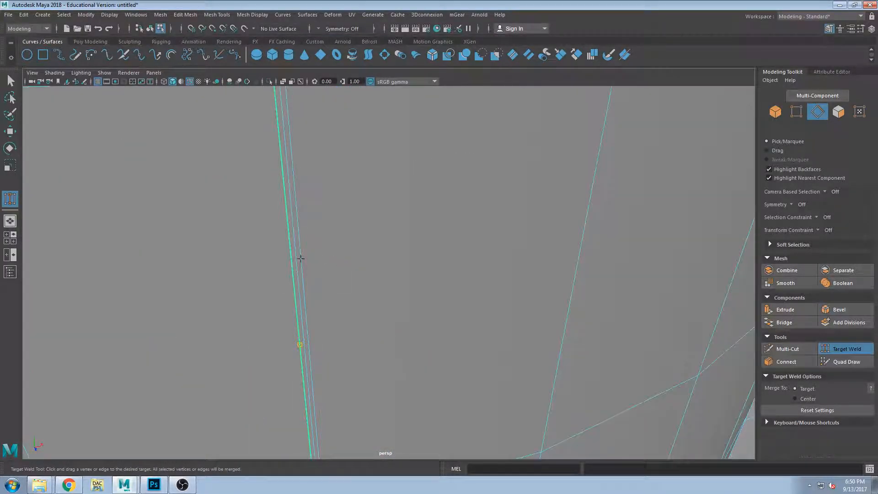
drag(302, 259, 293, 260)
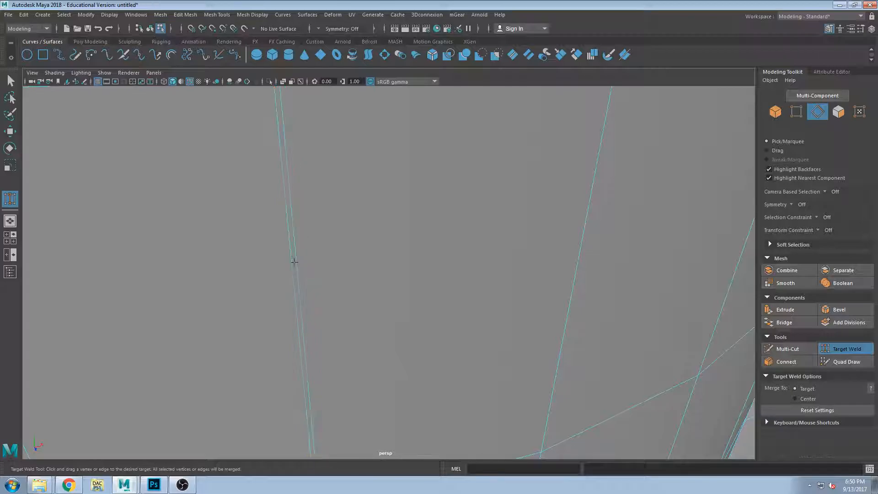
scroll(323, 260, down, 3)
scroll(357, 198, up, 5)
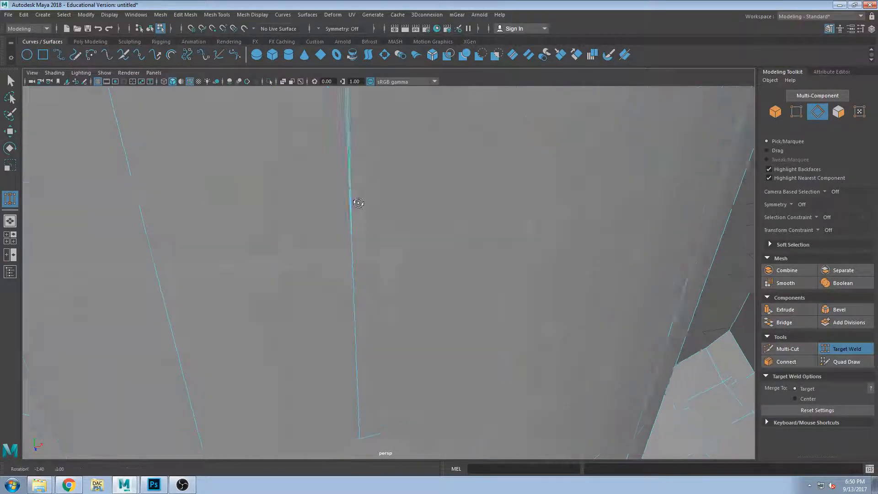
alt+middle_drag(441, 245, 402, 253)
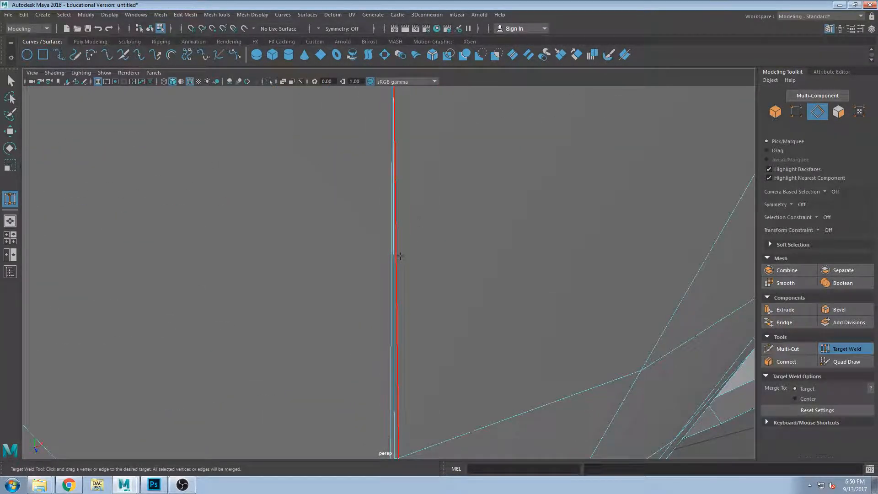
scroll(398, 256, down, 3)
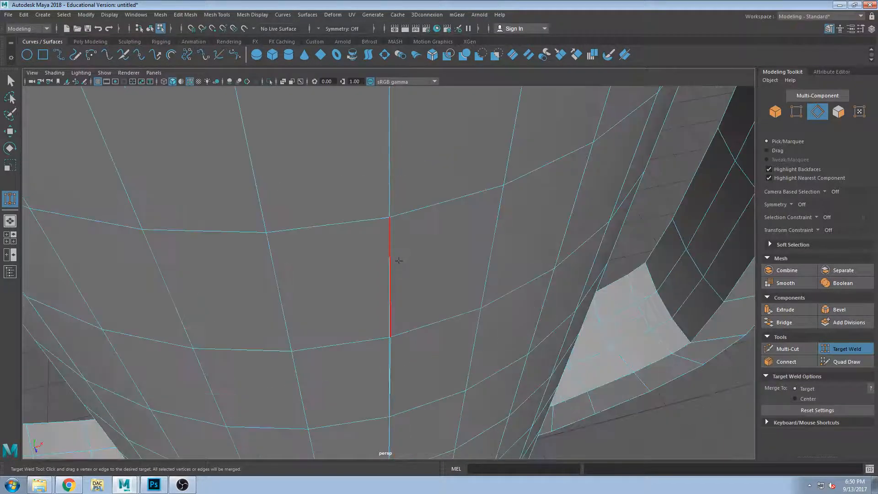
scroll(402, 260, down, 4)
- Leave Target Weld and examine the centre seam along the mug body and across the top cap
mouse_move(410, 256)
alt+mouse_down()
mouse_move(460, 262)
mouse_move(473, 281)
mouse_move(449, 271)
mouse_move(429, 277)
mouse_move(417, 256)
mouse_move(427, 274)
mouse_move(423, 263)
alt+mouse_up()
alt+drag(363, 257, 347, 242)
key(q)
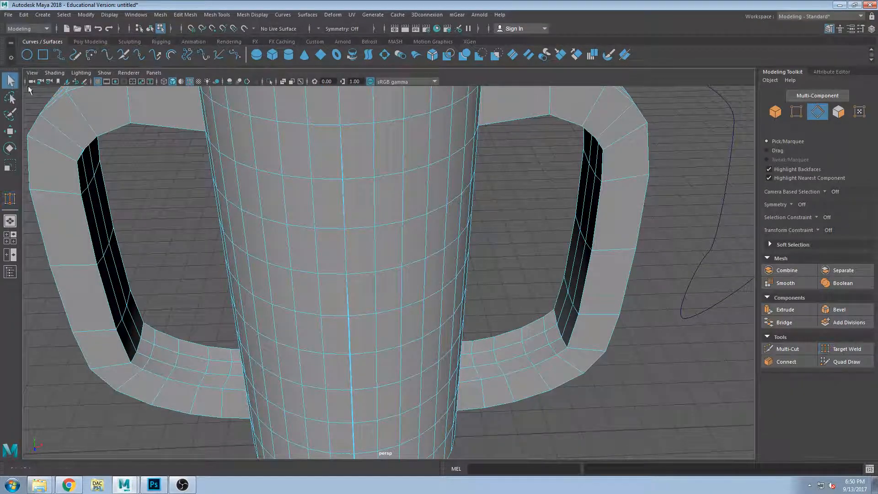
alt+drag(362, 204, 354, 212)
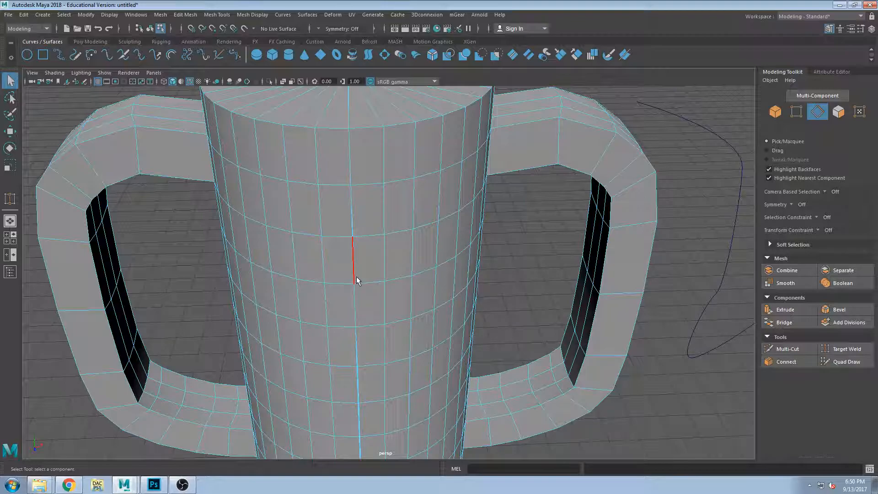
alt+drag(355, 255, 379, 266)
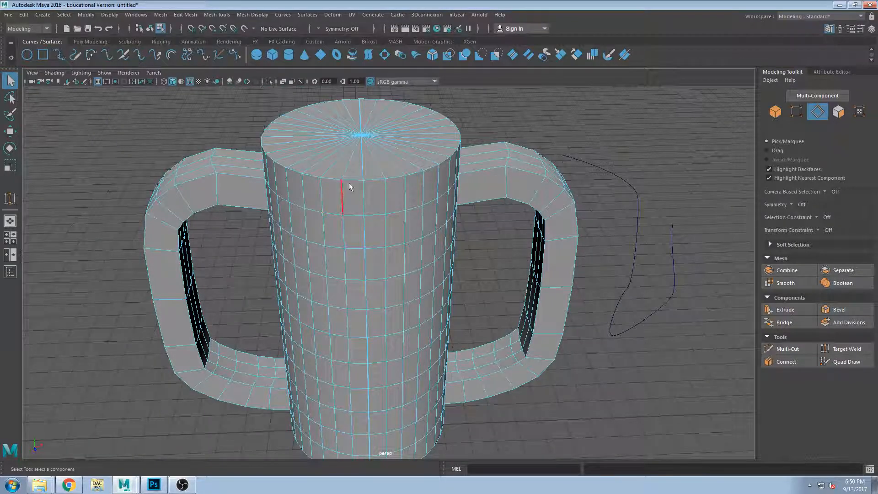
scroll(338, 170, up, 2)
alt+drag(334, 150, 335, 137)
click(160, 14)
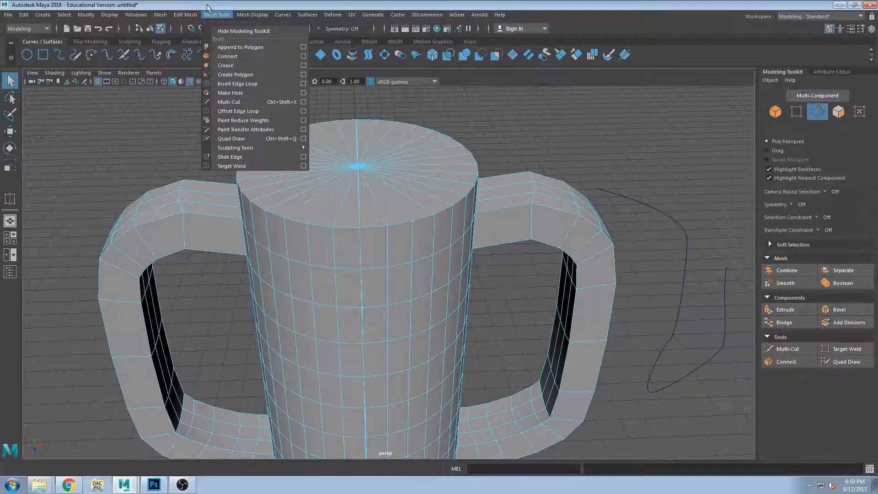
mouse_move(196, 17)
- Select the middle of the three closely spaced vertical seam edges just below the rim
click(365, 221)
click(362, 215)
alt+drag(363, 213, 423, 278)
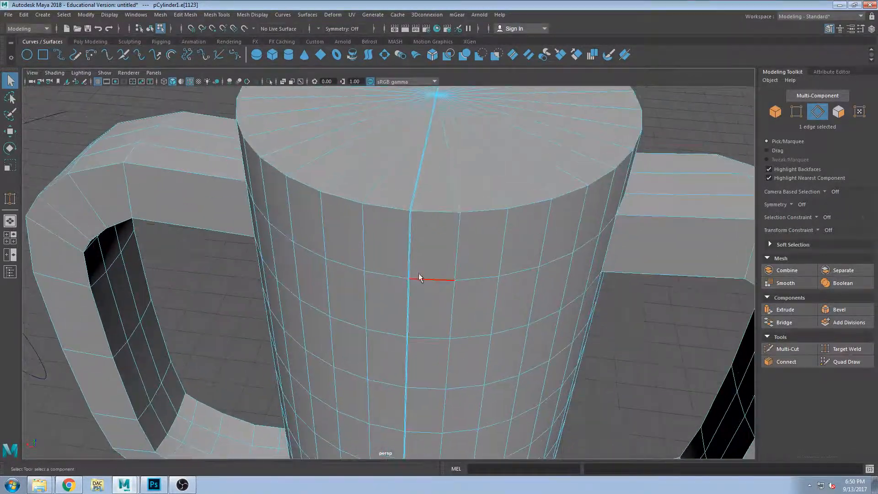
scroll(442, 241, up, 8)
alt+middle_drag(470, 235, 431, 274)
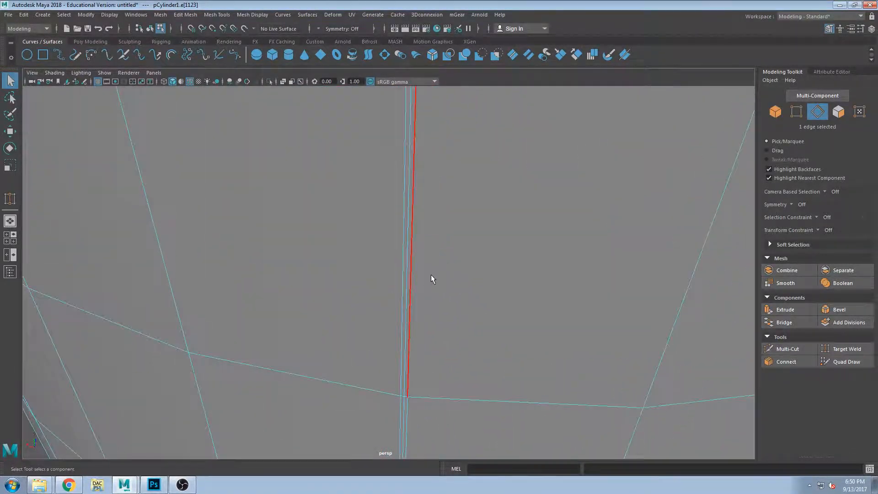
shift+click(405, 276)
click(408, 276)
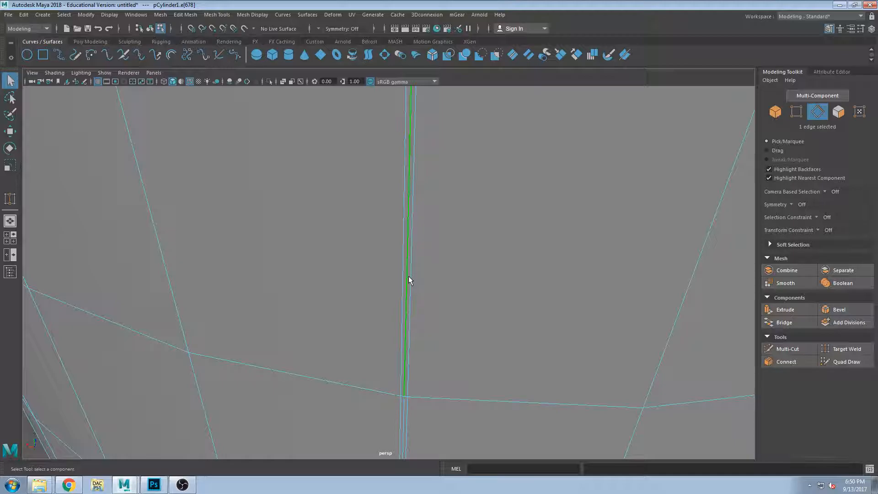
- Select the surplus edge loops beside the centre seam, starting at the top cap, and delete them with their vertices
scroll(380, 197, down, 3)
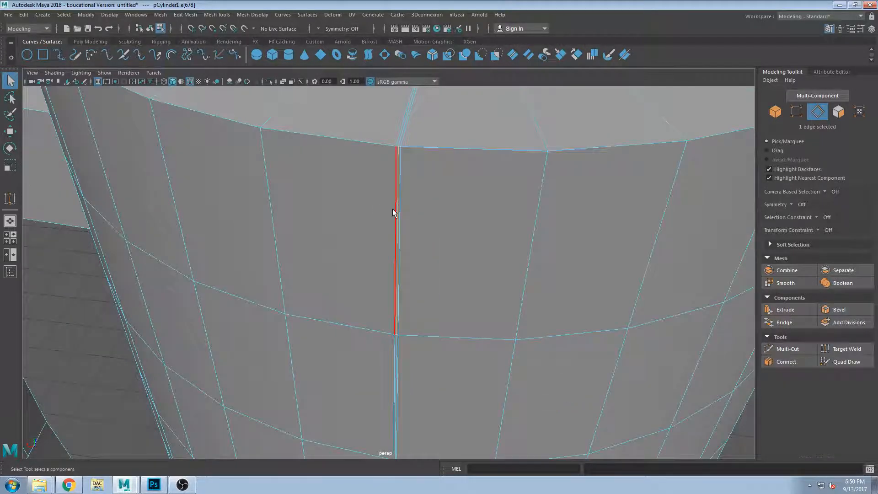
scroll(393, 210, up, 2)
alt+middle_drag(416, 205, 413, 272)
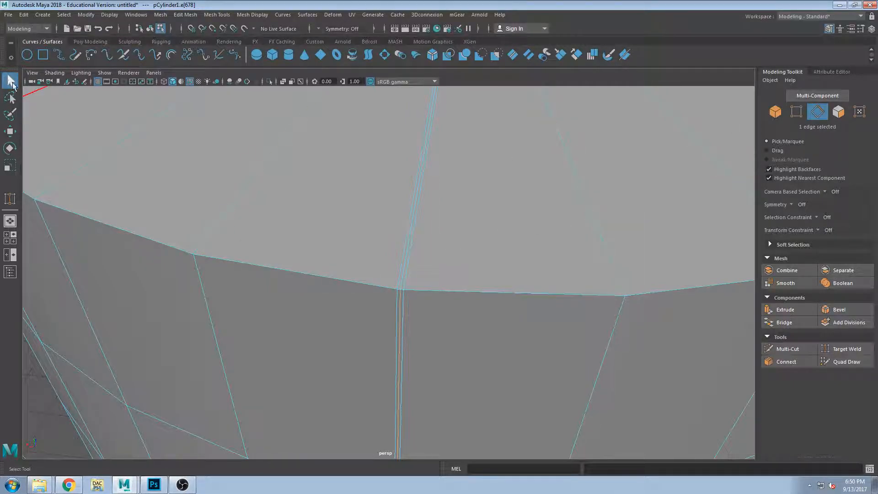
double_click(410, 280)
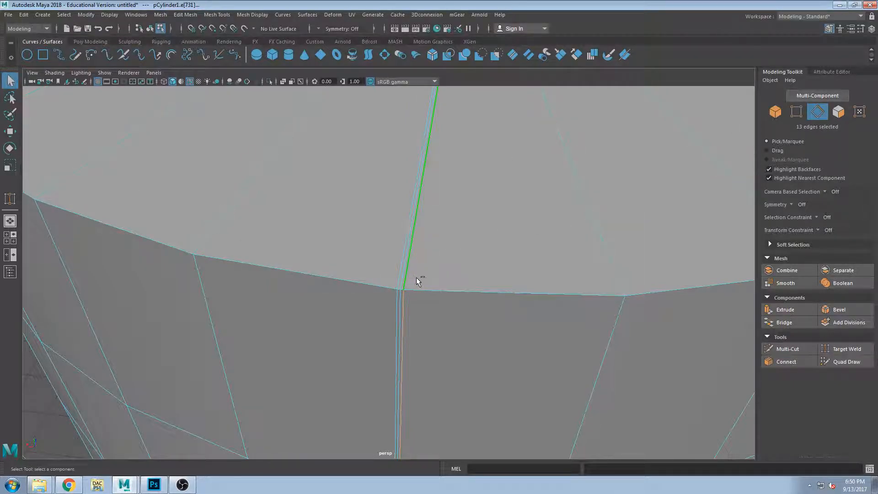
double_click(398, 284)
key(ctrl+Delete)
- Examine the seam around the mug body and top cap, picking single edges to check for leftover duplicates
alt+drag(415, 288, 341, 307)
scroll(393, 295, up, 3)
scroll(400, 318, up, 3)
alt+drag(401, 319, 367, 317)
alt+drag(409, 352, 388, 245)
click(389, 238)
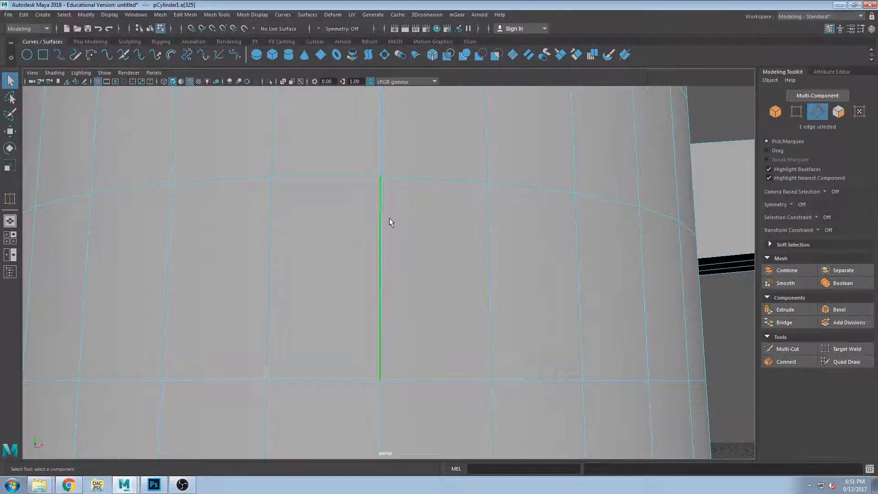
click(386, 164)
alt+drag(386, 166, 445, 303)
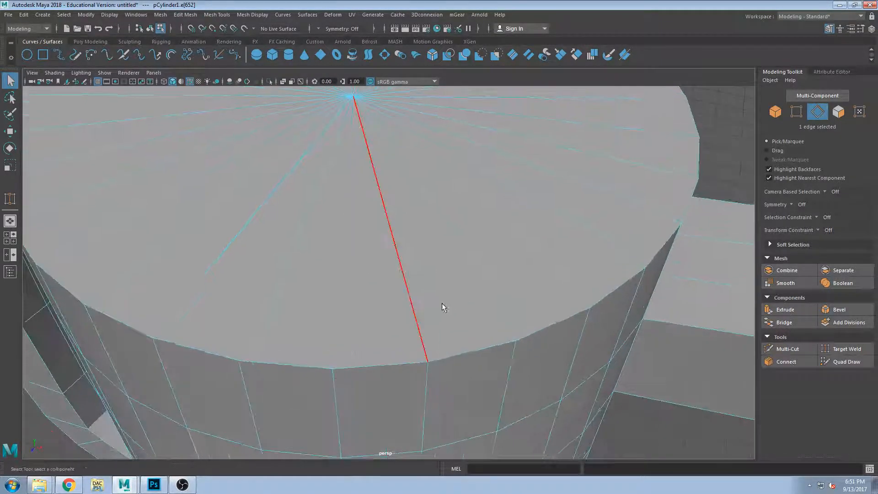
- Switch to vertices and target-weld a front rim vertex onto the neighbouring rim vertex at the seam
click(252, 14)
click(282, 14)
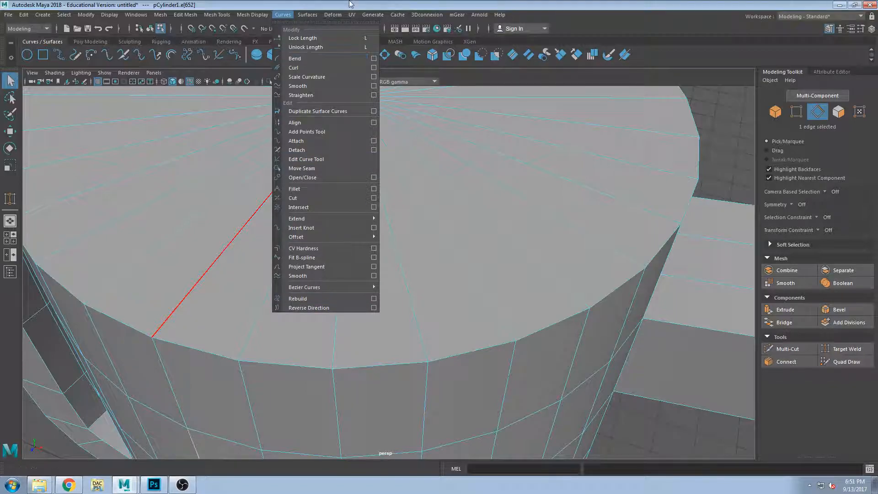
mouse_move(265, 17)
mouse_move(216, 14)
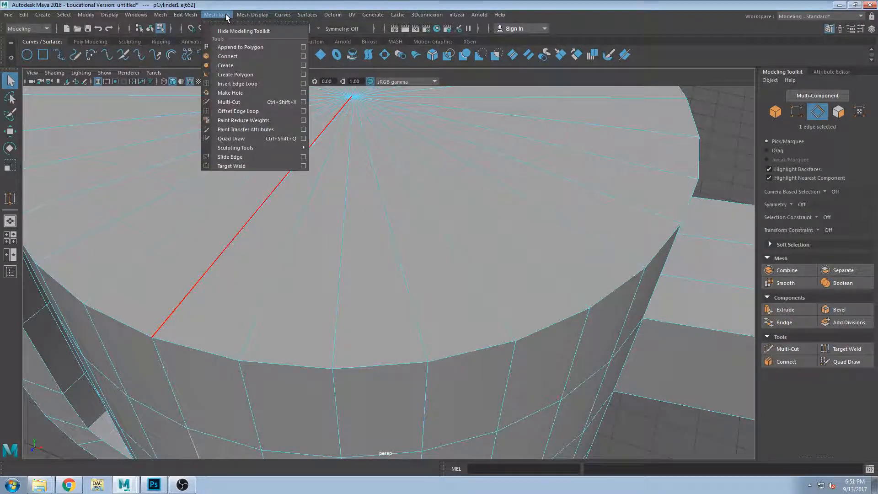
click(251, 166)
click(214, 18)
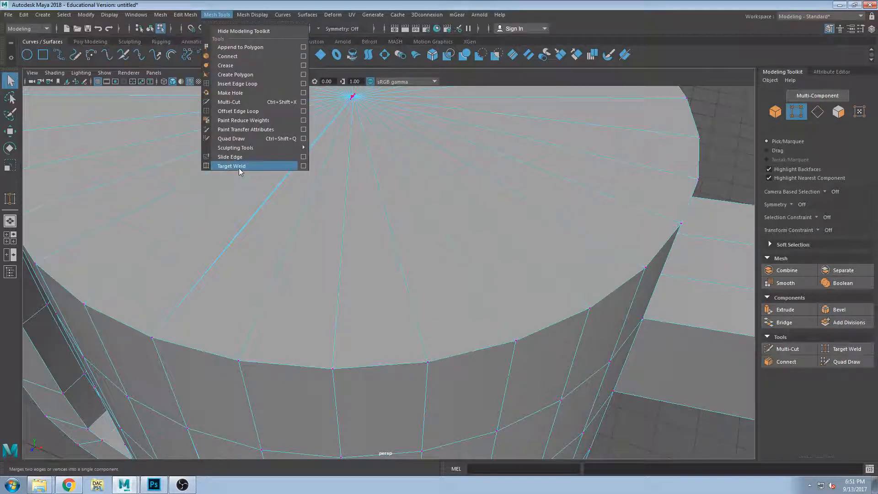
click(241, 166)
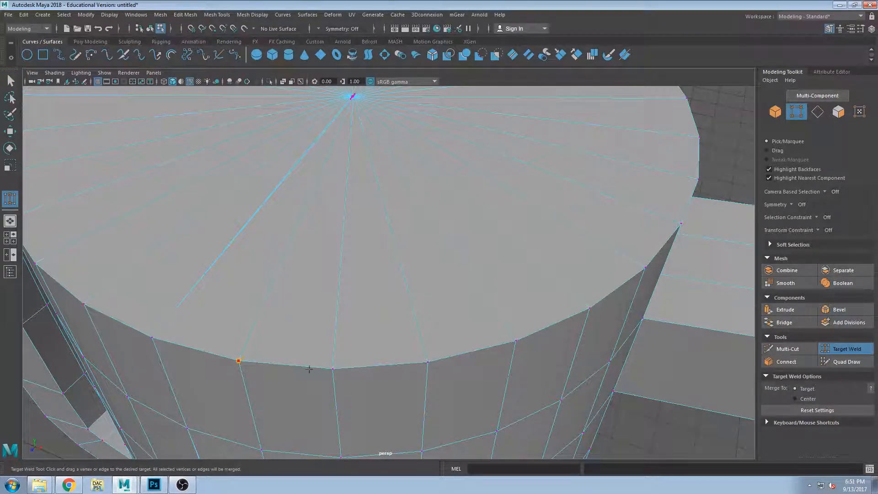
drag(336, 370, 336, 371)
drag(428, 361, 333, 370)
- Target-weld vertices in the rows just below the rim onto their neighbours, then return to the Select tool
alt+drag(412, 384, 355, 312)
alt+middle_drag(423, 347, 437, 263)
alt+drag(451, 319, 426, 319)
drag(348, 310, 125, 296)
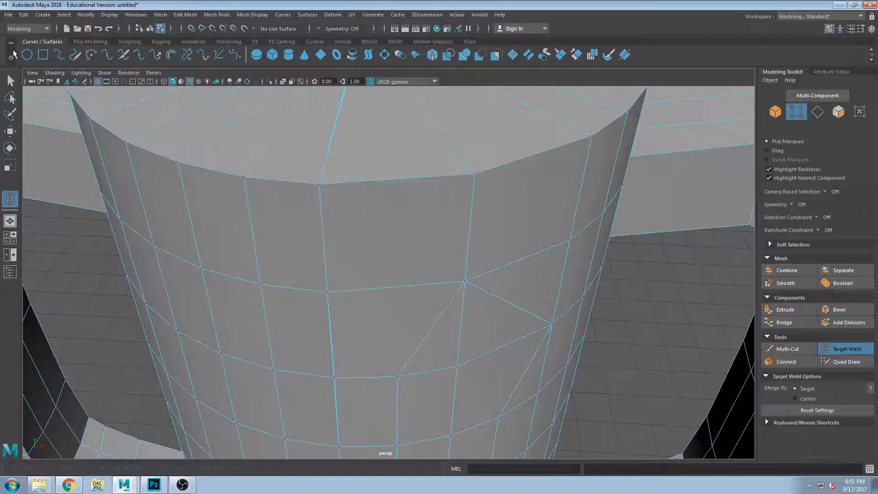
click(9, 79)
scroll(241, 190, down, 6)
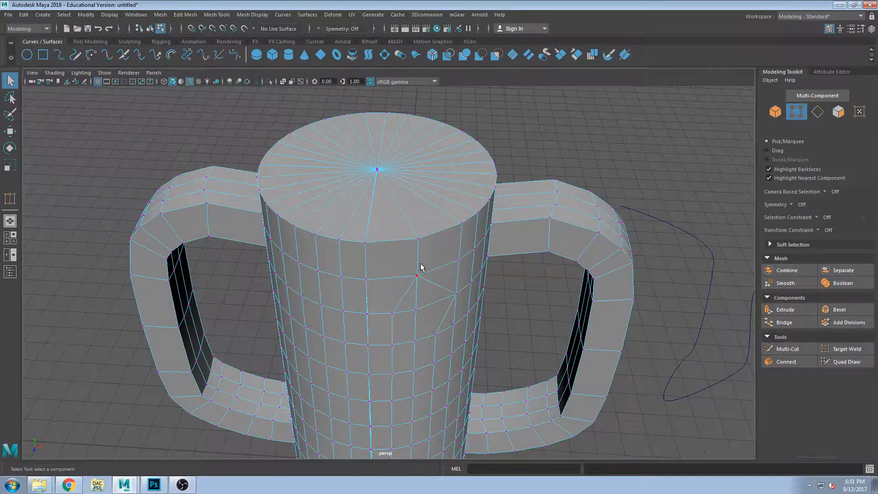
alt+drag(420, 264, 421, 250)
alt+drag(564, 236, 564, 245)
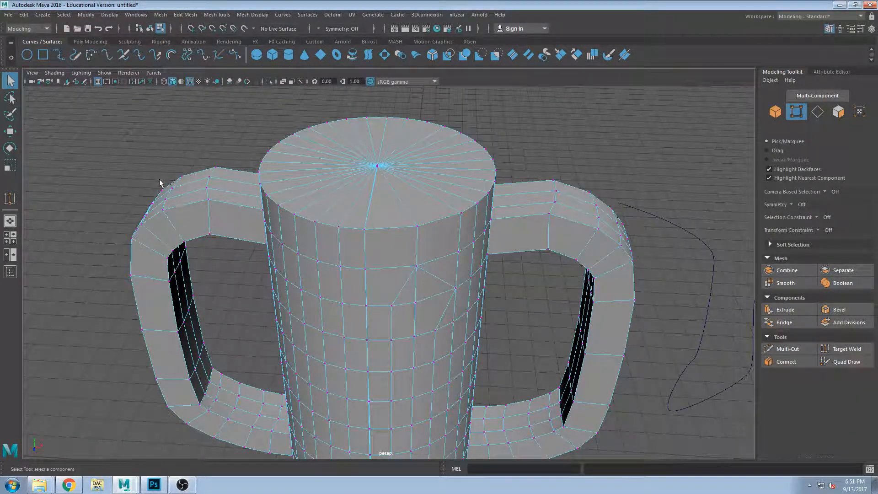
alt+drag(325, 210, 324, 243)
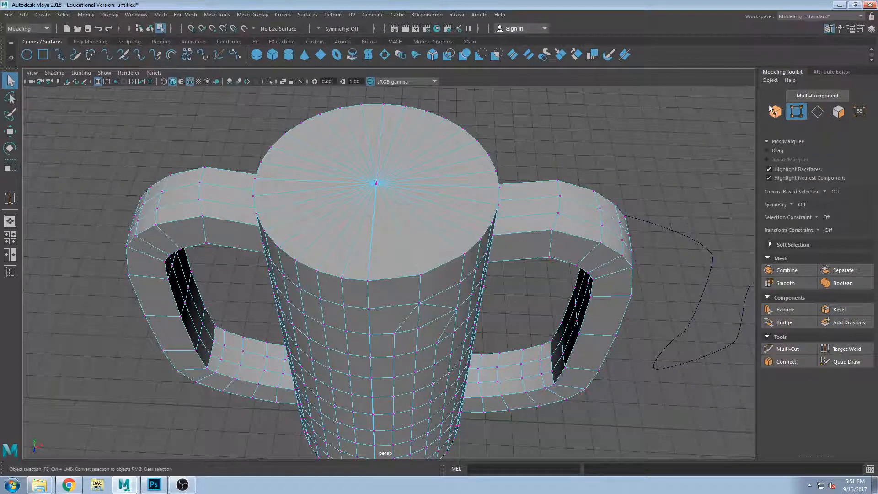
- Select the whole mug as an object and open the mesh Cleanup options, enlarging the dialog to show every setting
click(838, 111)
click(529, 188)
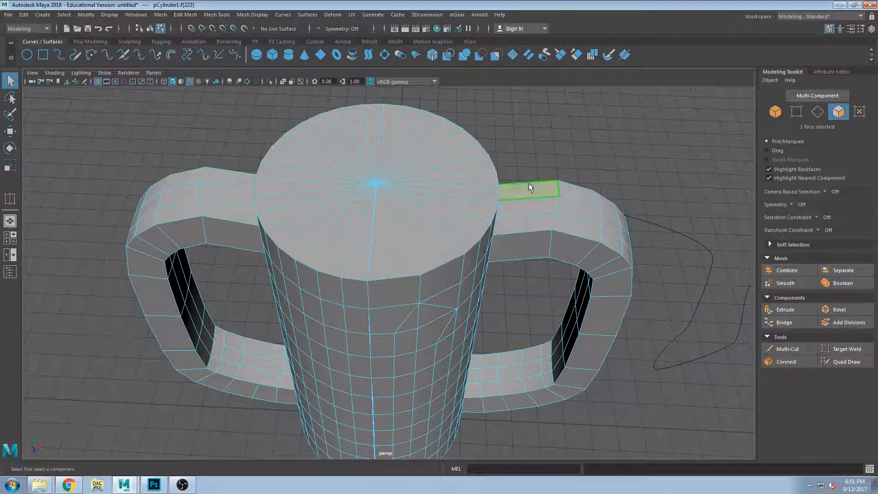
key(F8)
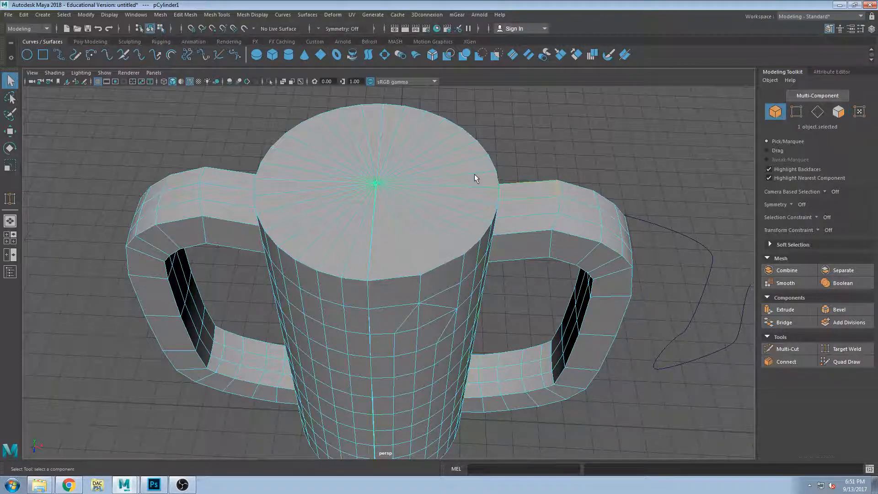
click(133, 17)
mouse_move(165, 18)
click(179, 196)
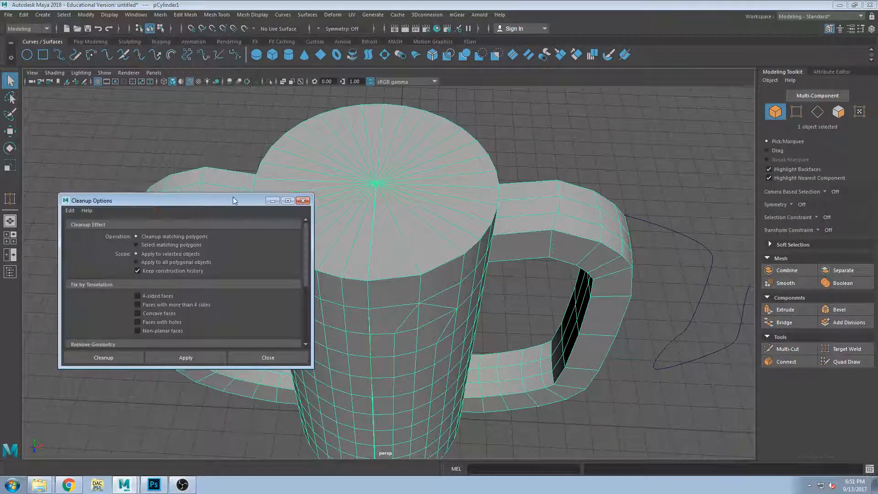
drag(234, 196, 223, 54)
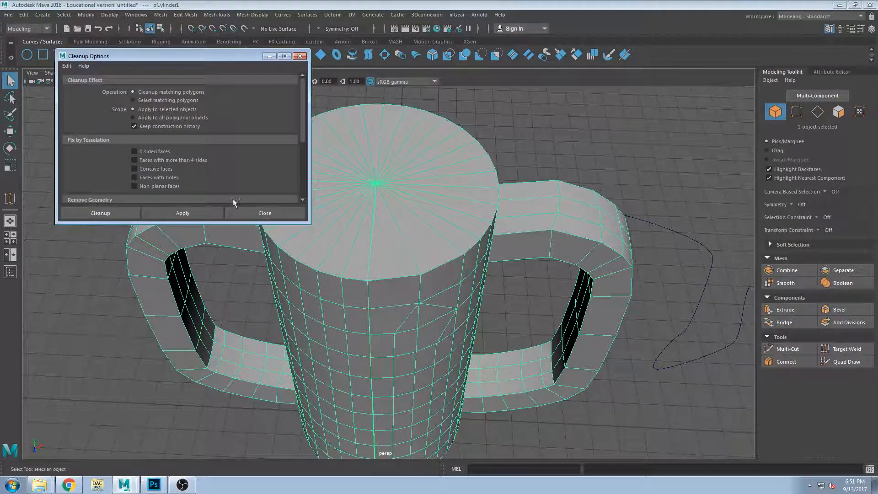
drag(213, 225, 213, 363)
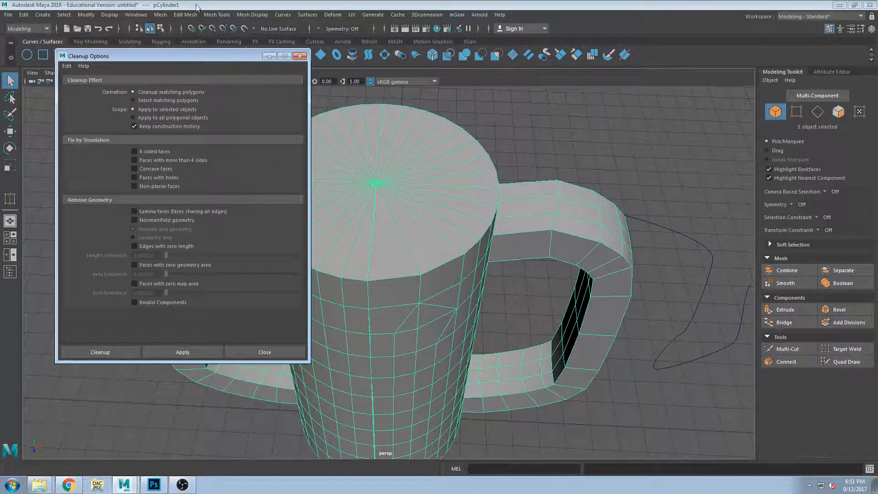
drag(196, 54, 187, 107)
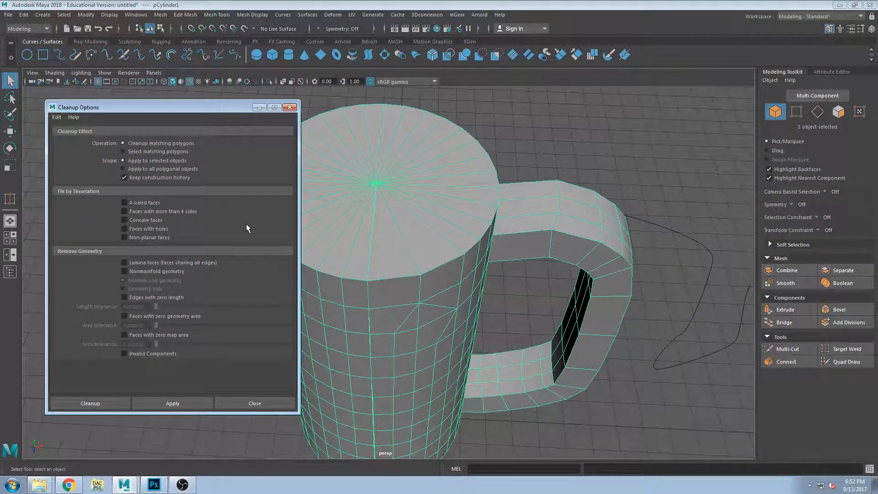
- Try a mesh cleanup of the mug that tessellates 4-sided faces, and check a face on the body
alt+drag(476, 165, 500, 214)
scroll(471, 214, up, 2)
scroll(513, 211, up, 3)
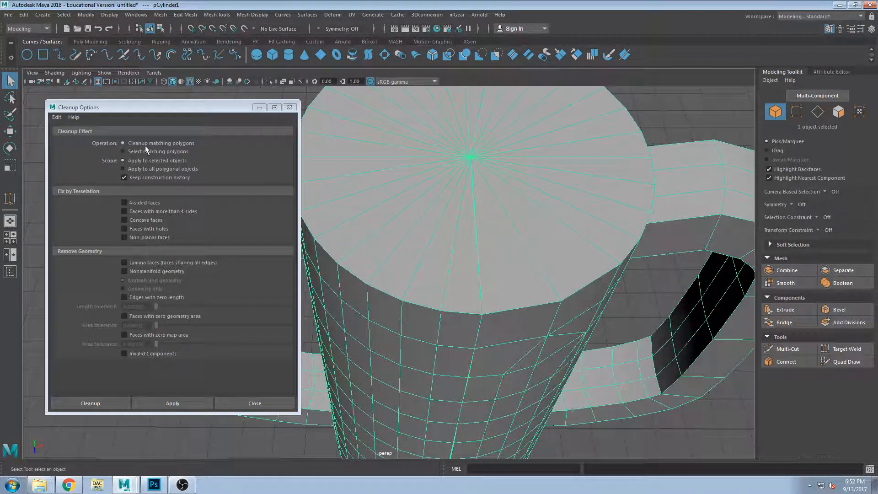
alt+drag(414, 214, 414, 202)
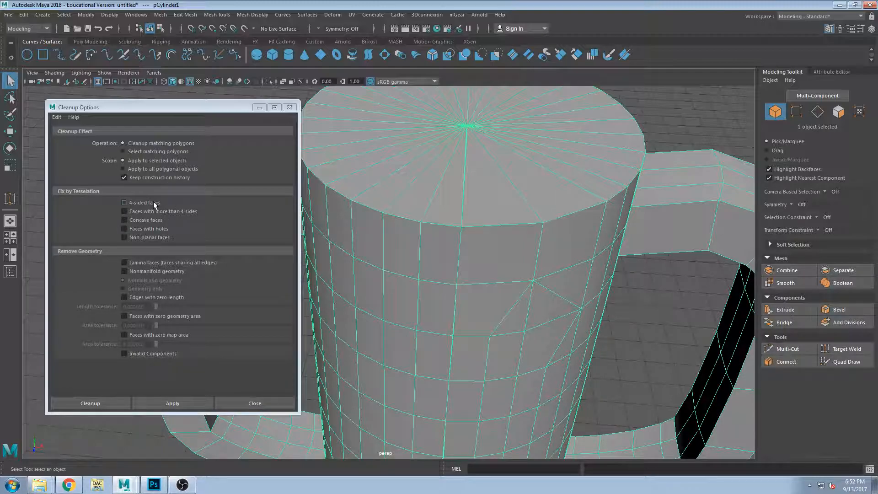
click(156, 203)
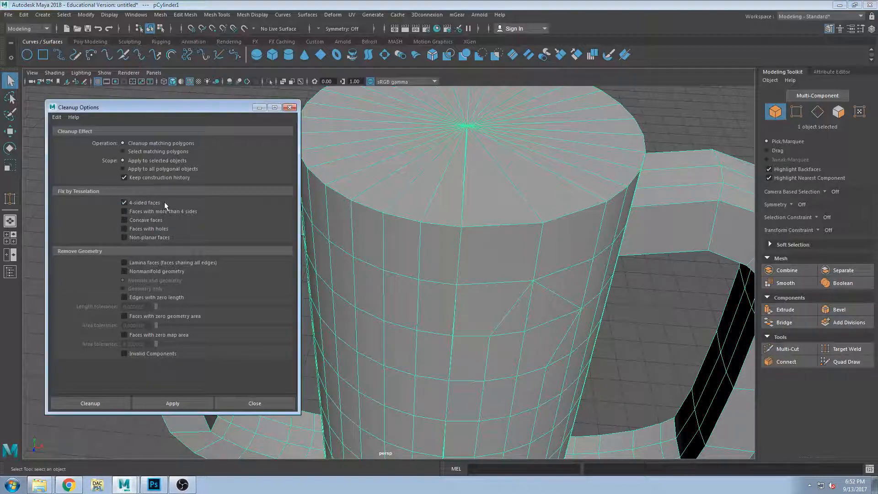
click(182, 402)
alt+drag(541, 249, 546, 238)
key(F8)
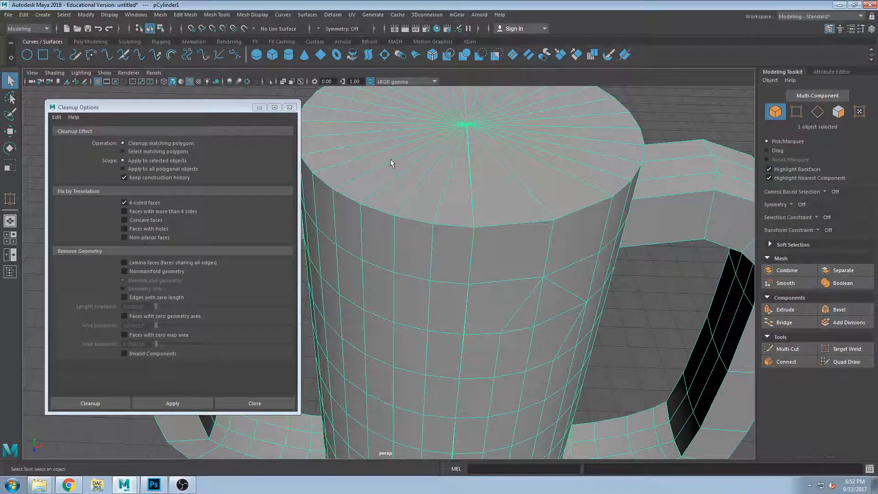
click(158, 407)
alt+drag(526, 221, 530, 194)
click(538, 237)
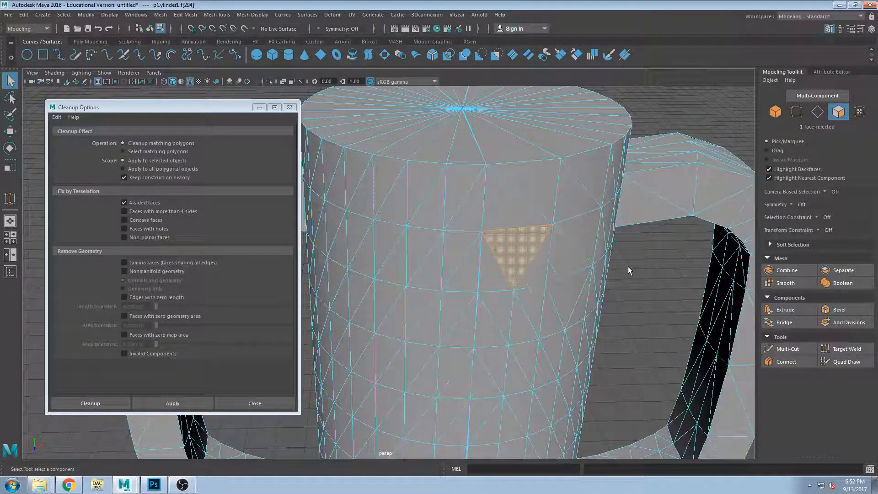
click(628, 267)
alt+drag(628, 268, 611, 311)
- Undo the 4-sided face cleanup and the face selection on the mug
key(ctrl+z)
key(ctrl+z)
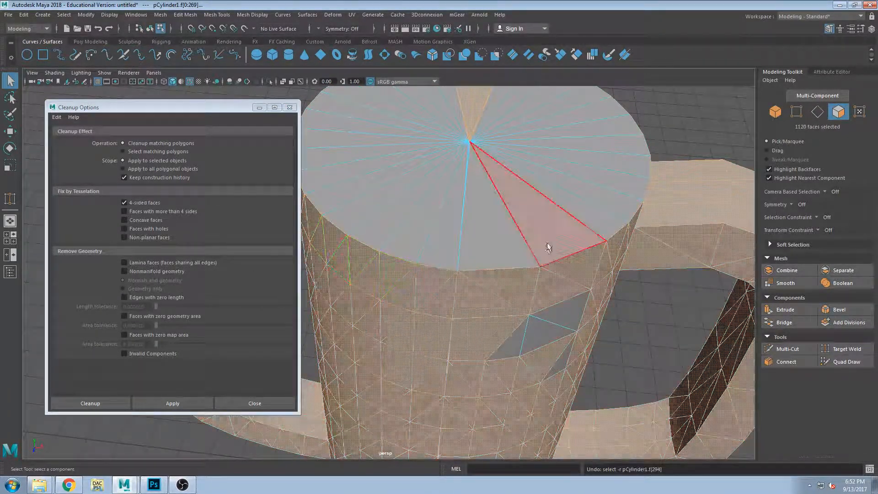
key(ctrl+z)
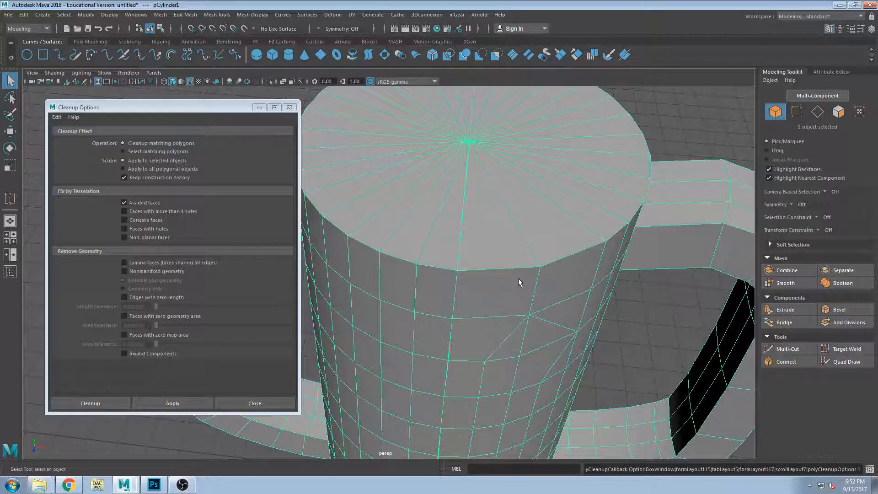
- Switch the cleanup from 4-sided faces to faces with more than 4 sides, apply it and inspect the mug body
click(141, 204)
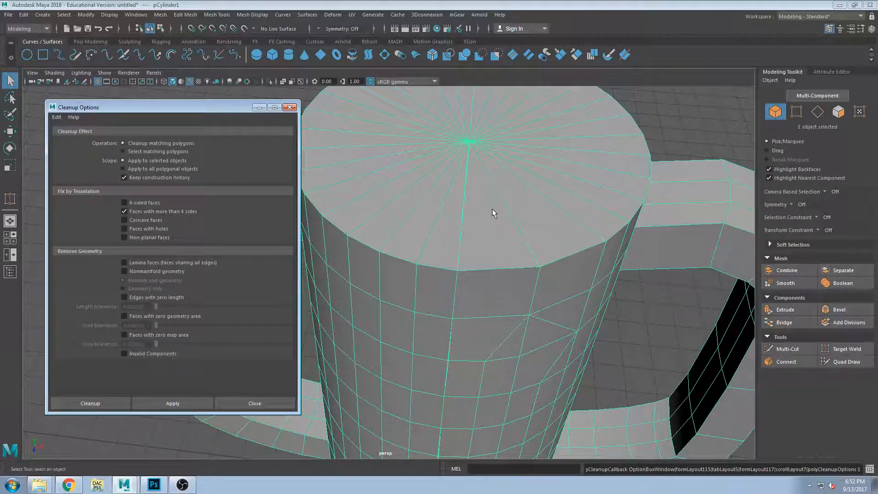
click(176, 402)
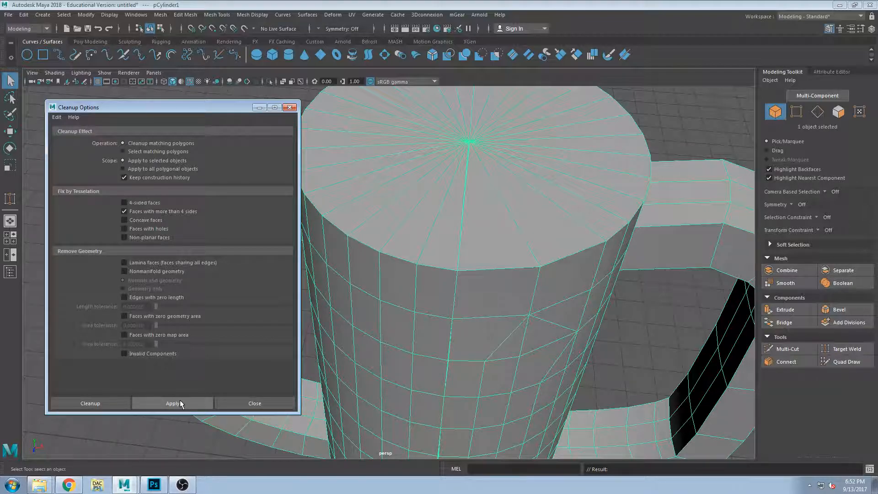
scroll(503, 200, down, 1)
alt+drag(522, 209, 487, 170)
alt+drag(520, 259, 544, 196)
scroll(489, 249, up, 2)
scroll(511, 226, up, 3)
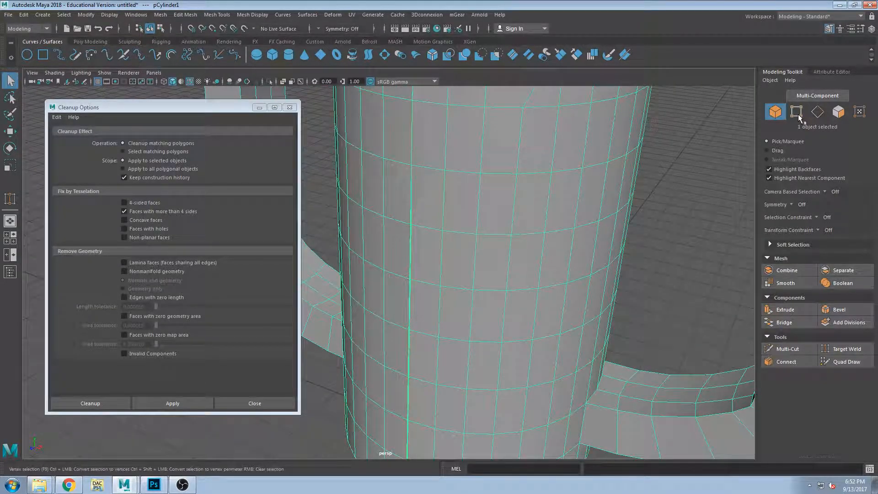
- Try to add an offset edge loop and a Multi-Cut around the middle of the mug body, then undo both
click(257, 16)
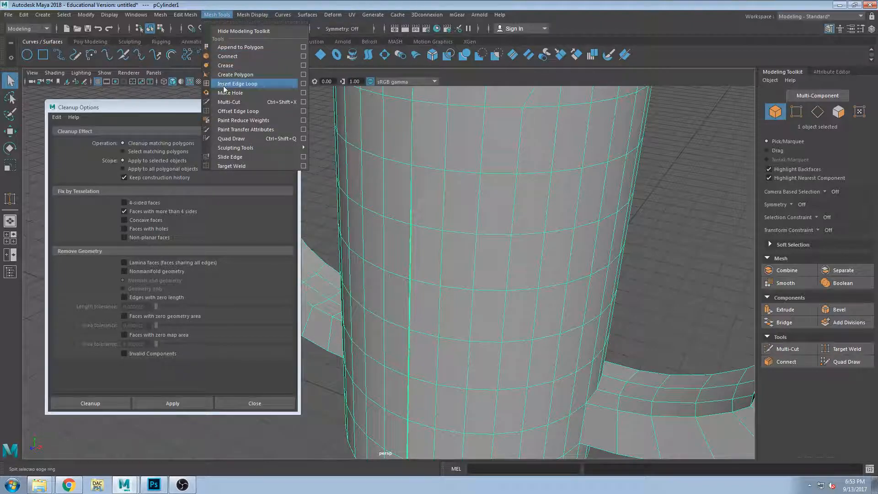
click(238, 111)
drag(416, 281, 457, 276)
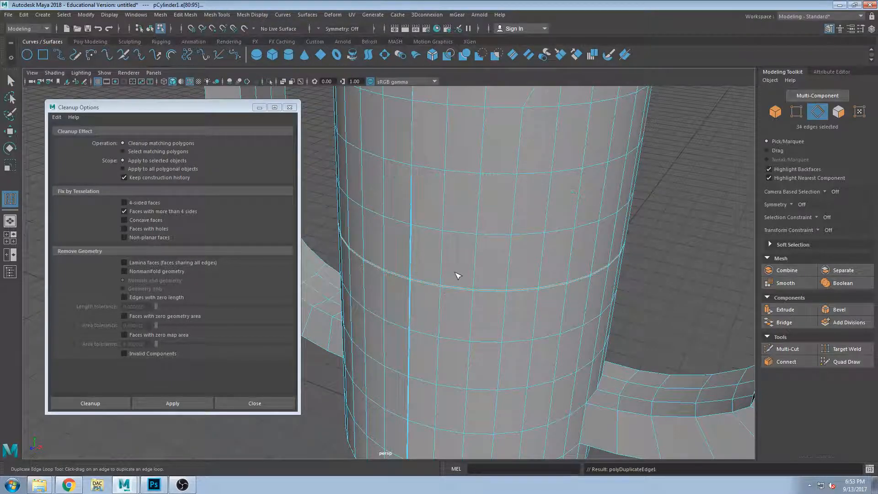
click(217, 14)
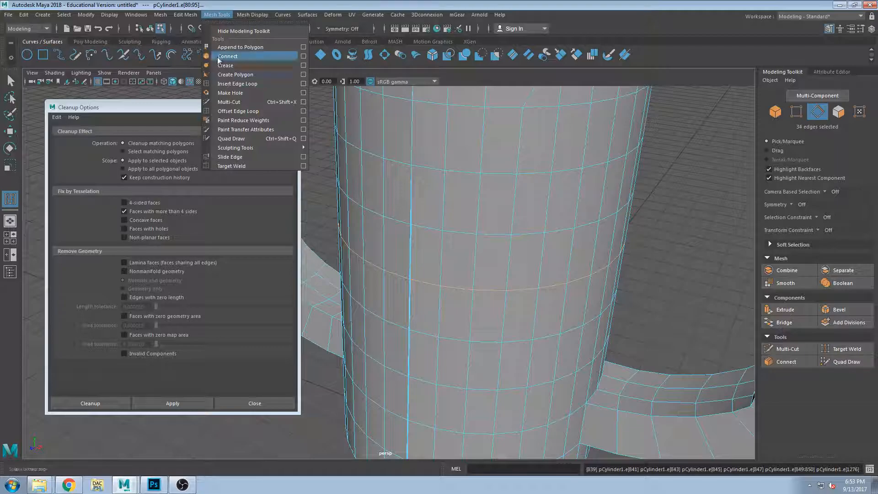
click(263, 102)
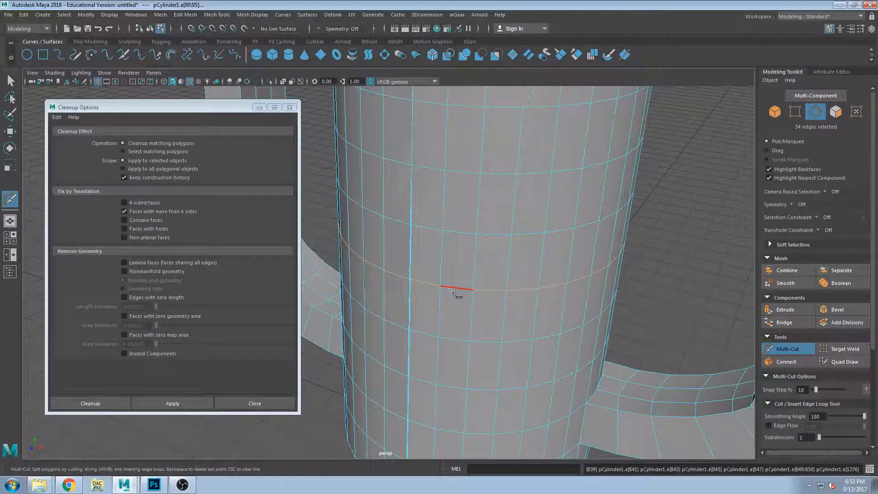
click(475, 259)
key(ctrl+z)
key(ctrl+z)
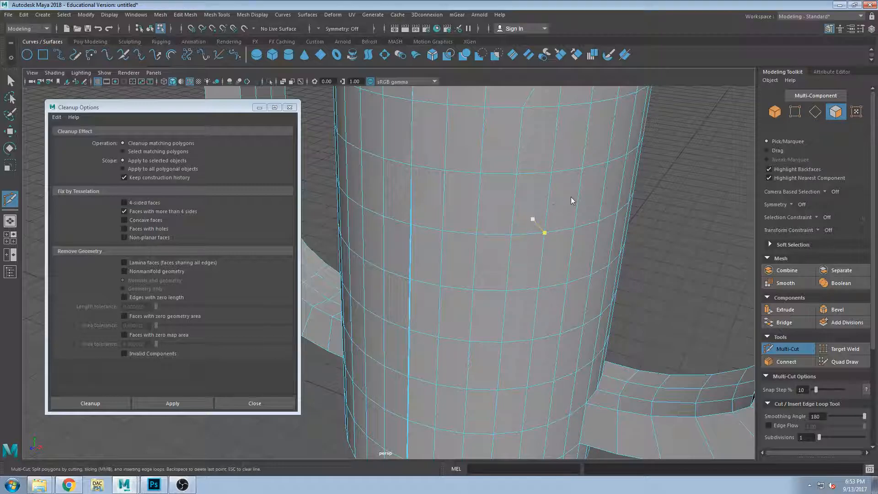
key(ctrl+z)
click(212, 16)
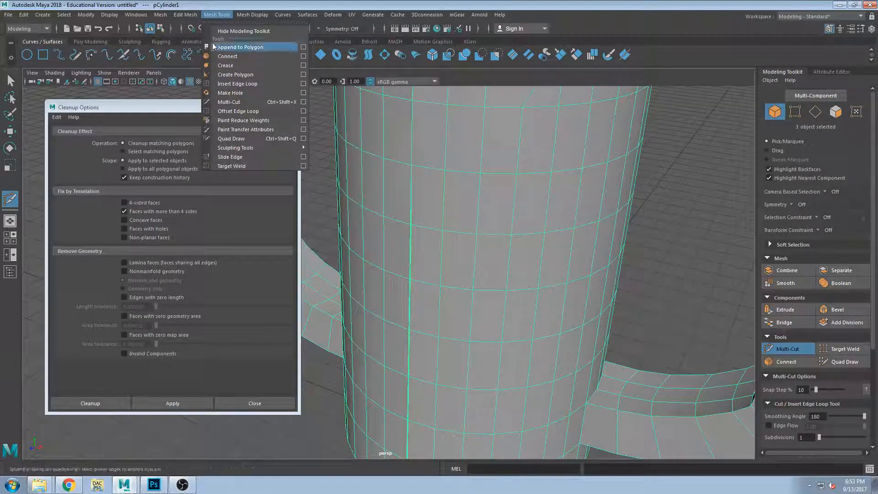
click(233, 101)
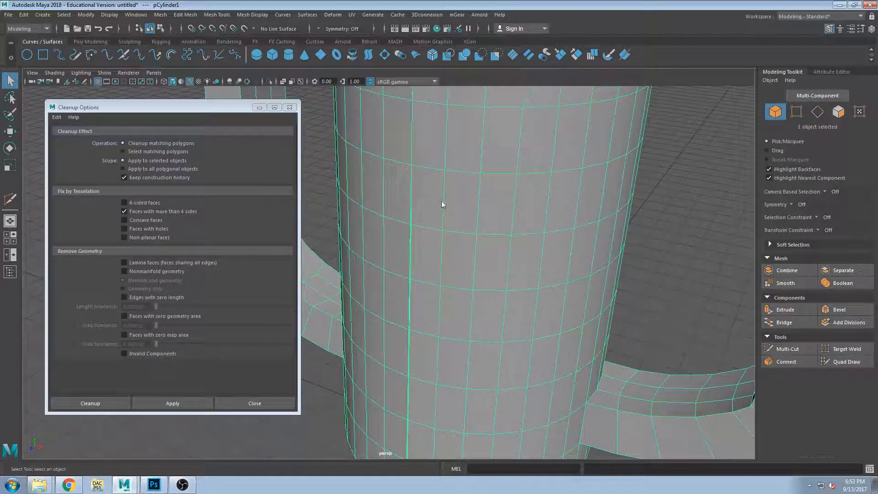
key(ctrl+z)
key(ctrl+z)
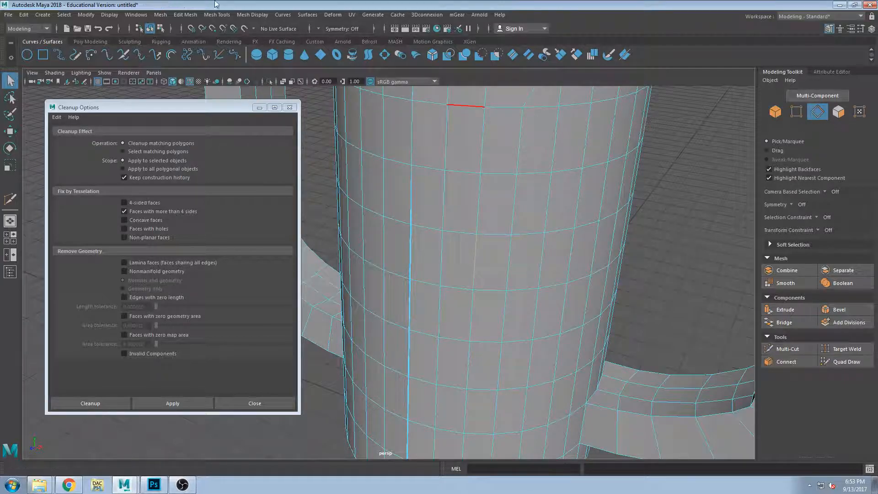
- Cut an irregular chain of edges across several faces in the middle of the mug body with Multi-Cut
click(216, 14)
click(232, 102)
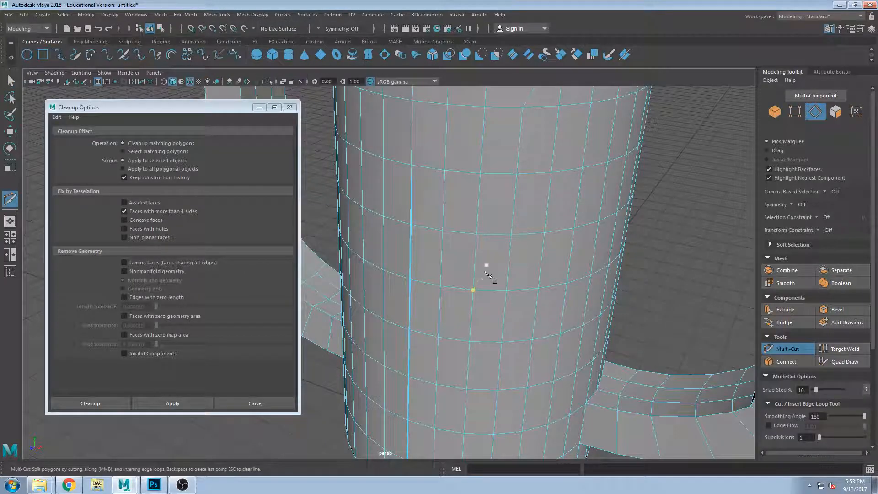
click(475, 263)
click(508, 262)
click(540, 271)
click(571, 251)
click(543, 243)
click(532, 233)
click(523, 108)
click(11, 82)
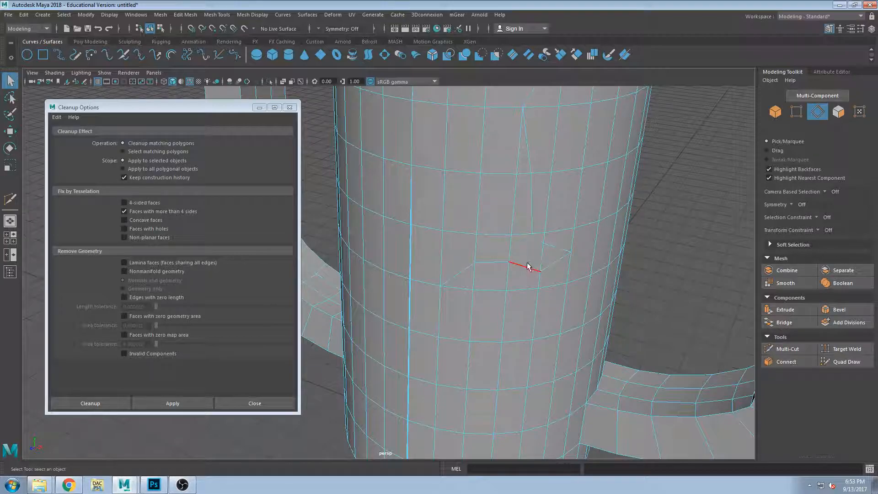
- Apply the cleanup of faces with more than 4 sides to the cut mug body and inspect the retessellated area
click(172, 401)
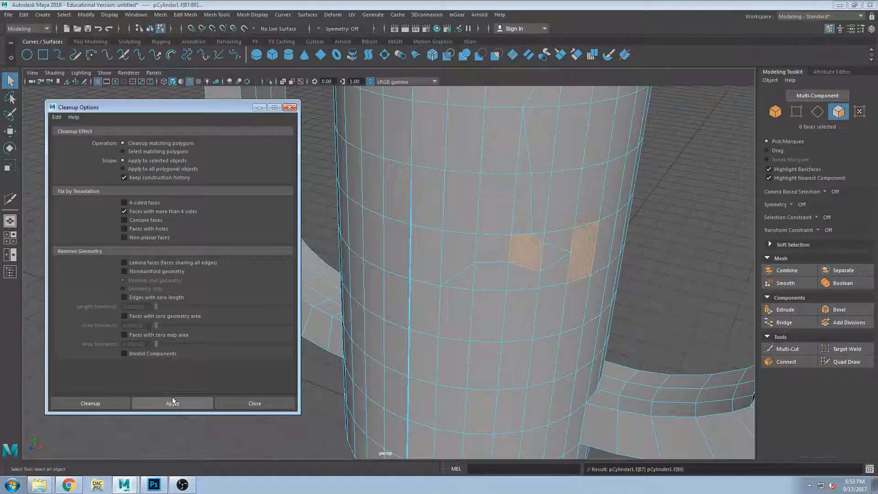
alt+drag(624, 277, 579, 288)
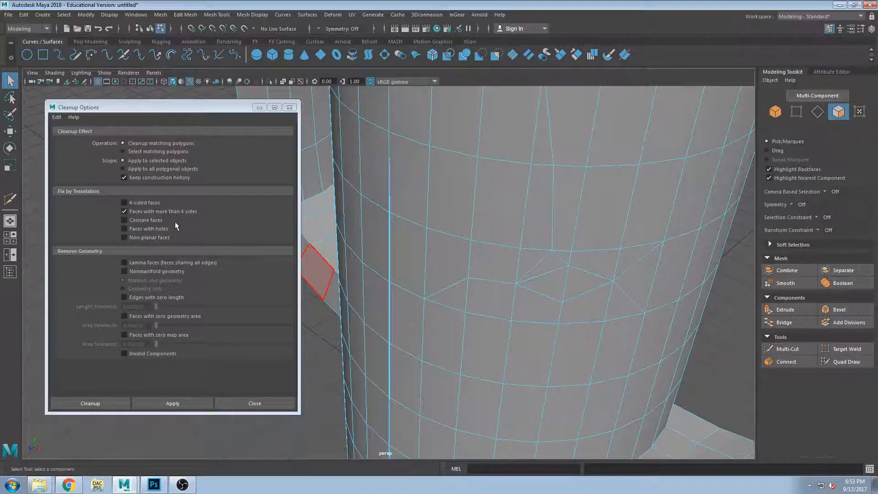
scroll(519, 277, down, 3)
alt+drag(536, 280, 512, 203)
key(F9)
click(503, 187)
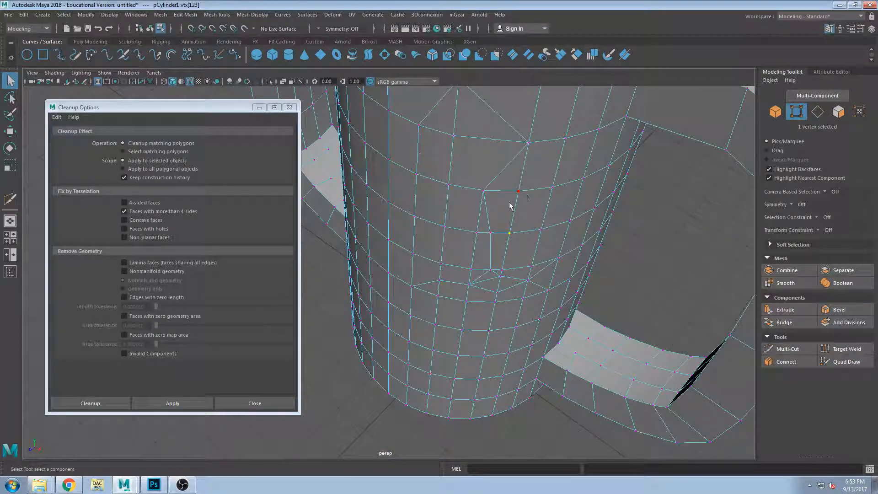
alt+drag(574, 207, 527, 223)
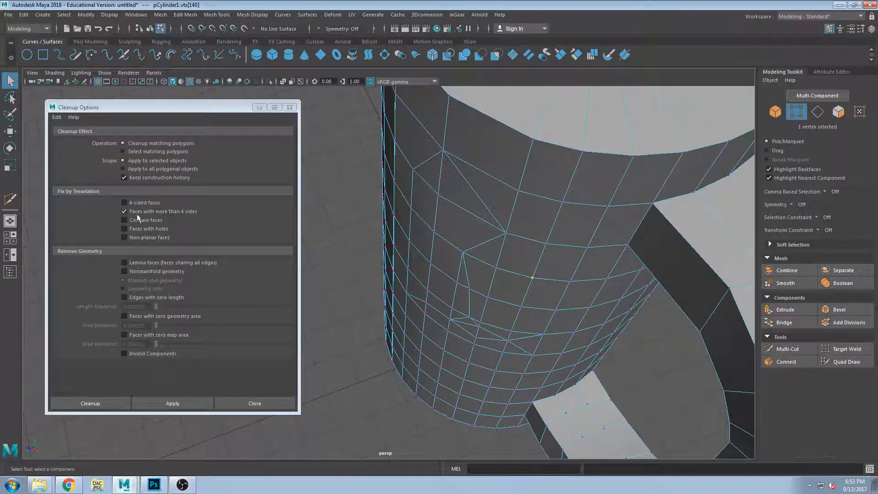
- Enable cleanup of faces with holes and edges with zero length, keeping the length tolerance at 0.000010
click(152, 231)
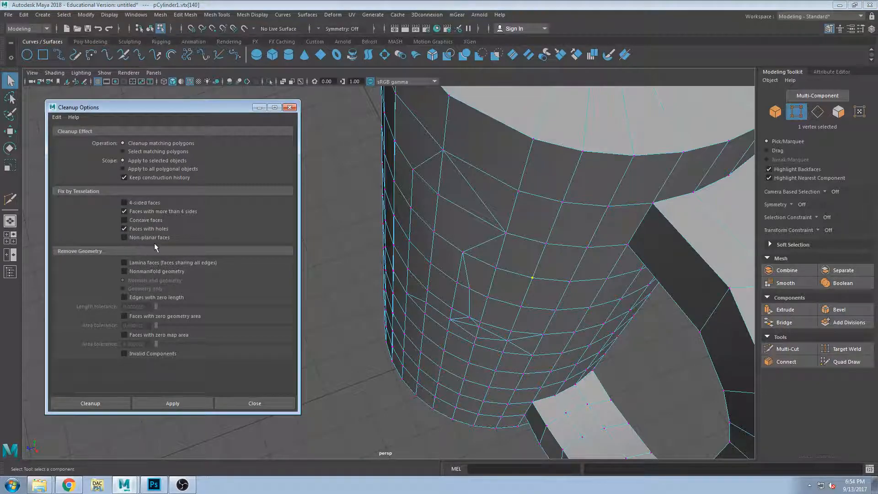
click(151, 297)
click(167, 299)
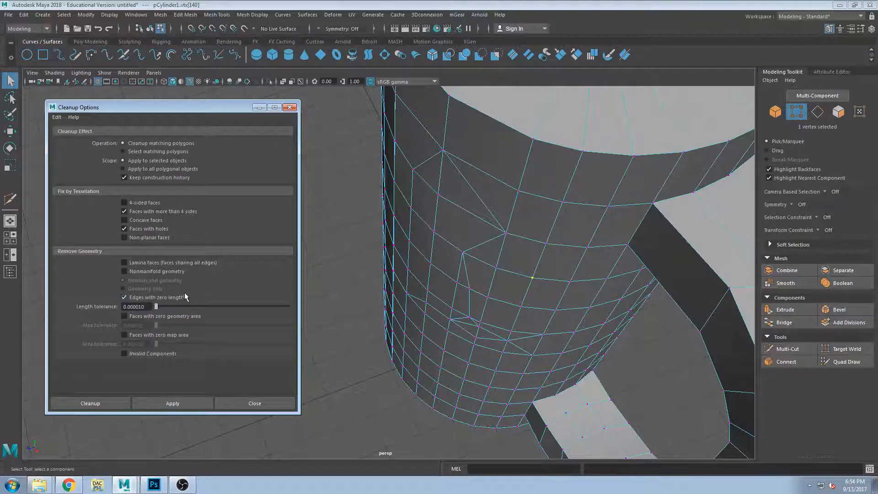
drag(177, 107, 202, 99)
- Snap one of the two nearly coincident vertices on the mug body's vertical seam onto the other
alt+drag(388, 194, 578, 183)
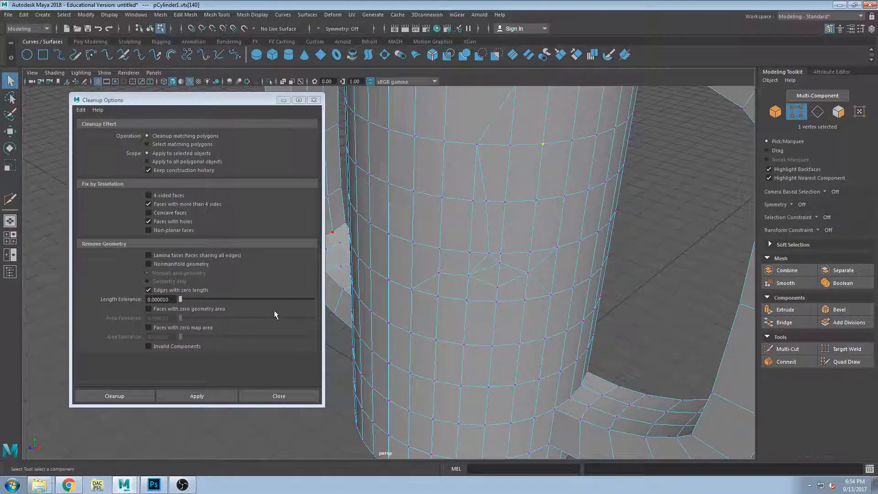
scroll(496, 226, down, 5)
scroll(519, 166, up, 4)
scroll(455, 194, up, 3)
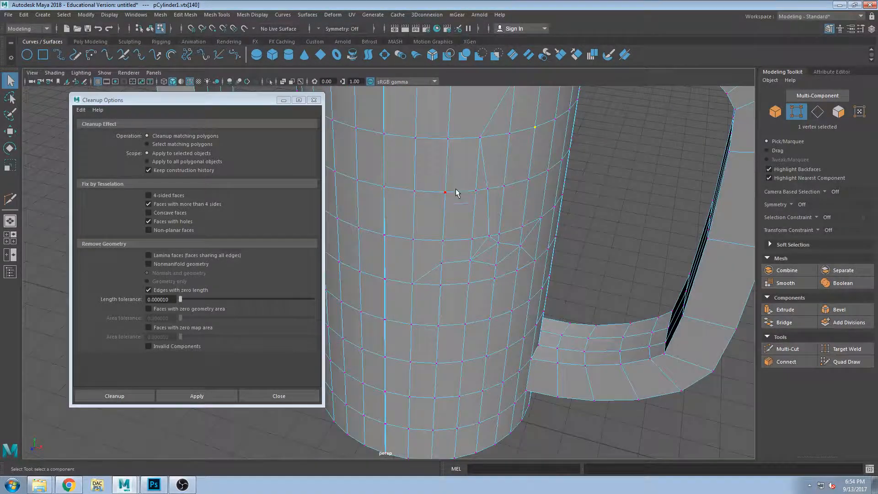
scroll(459, 198, up, 4)
scroll(459, 198, up, 8)
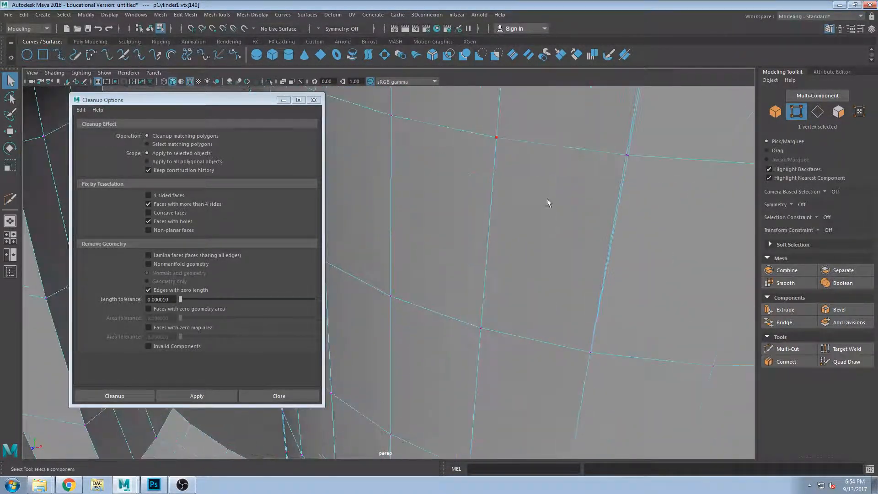
scroll(569, 225, up, 5)
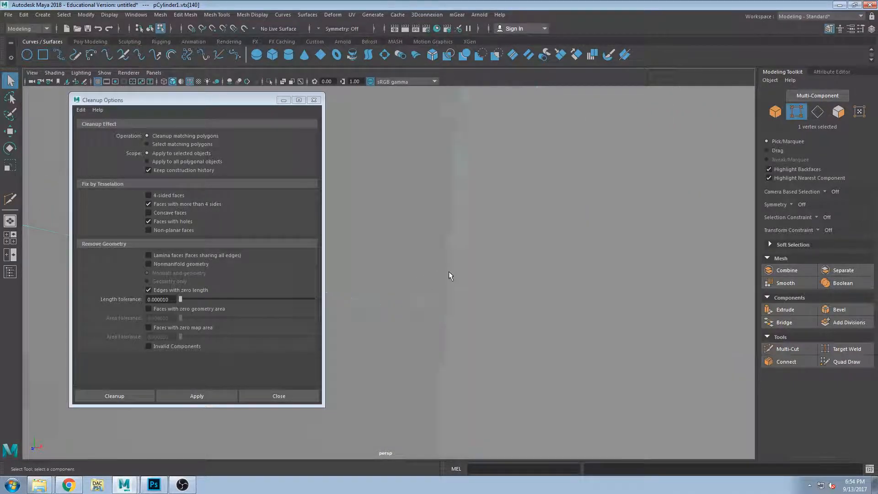
scroll(441, 281, down, 6)
scroll(404, 280, up, 6)
scroll(404, 280, up, 4)
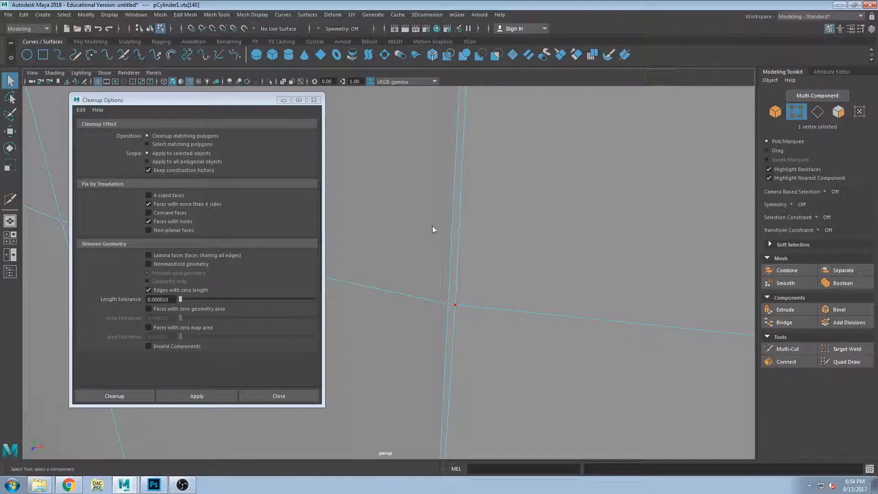
click(455, 306)
key(w)
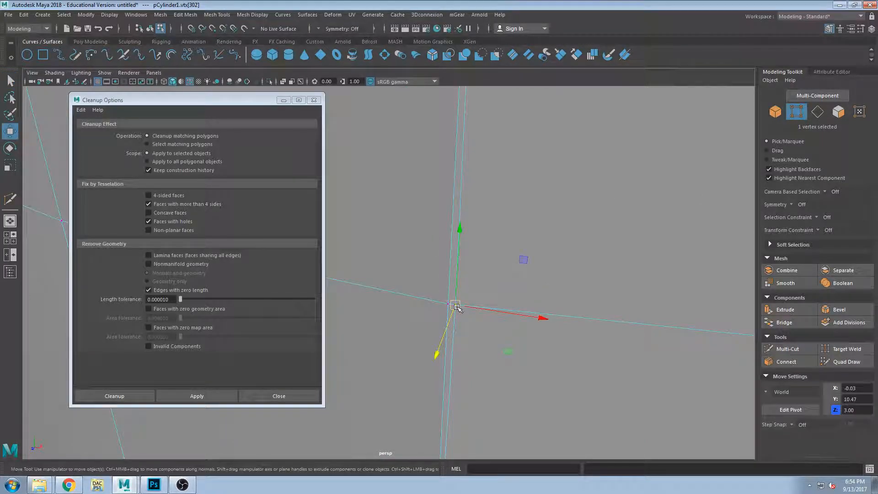
key(v)
drag(457, 308, 448, 304)
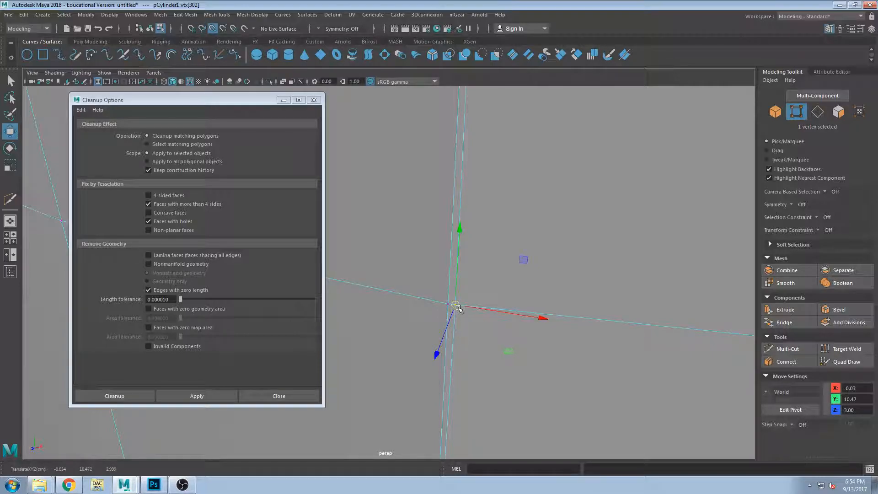
- Enable cleanup of faces with zero geometry area and of invalid components, then apply the cleanup to the mug
scroll(492, 301, down, 8)
click(511, 290)
scroll(405, 236, down, 3)
alt+drag(404, 236, 415, 220)
mouse_move(511, 265)
alt+mouse_down()
mouse_move(533, 277)
mouse_move(510, 275)
alt+mouse_up()
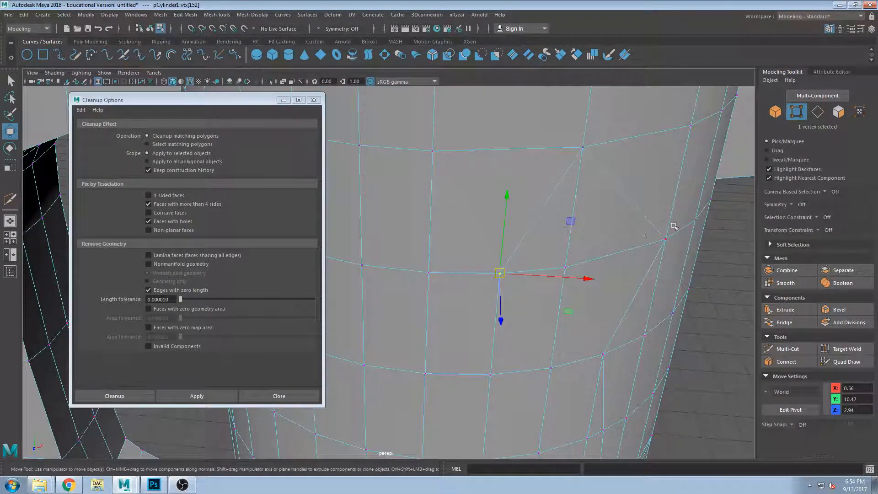
alt+right_drag(680, 227, 525, 253)
alt+drag(534, 279, 606, 280)
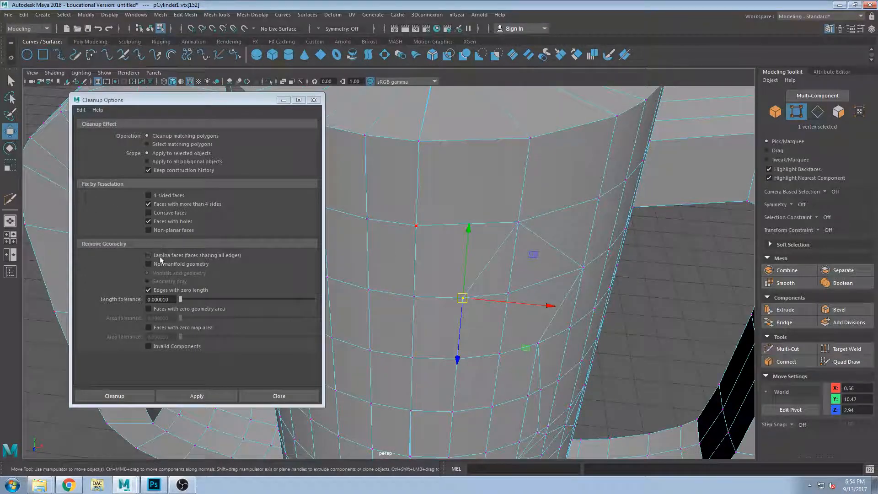
click(179, 309)
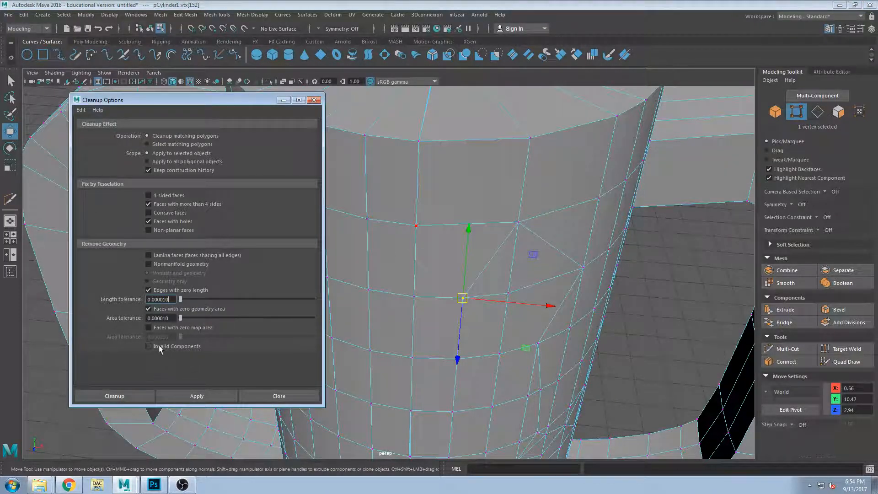
click(148, 328)
click(200, 328)
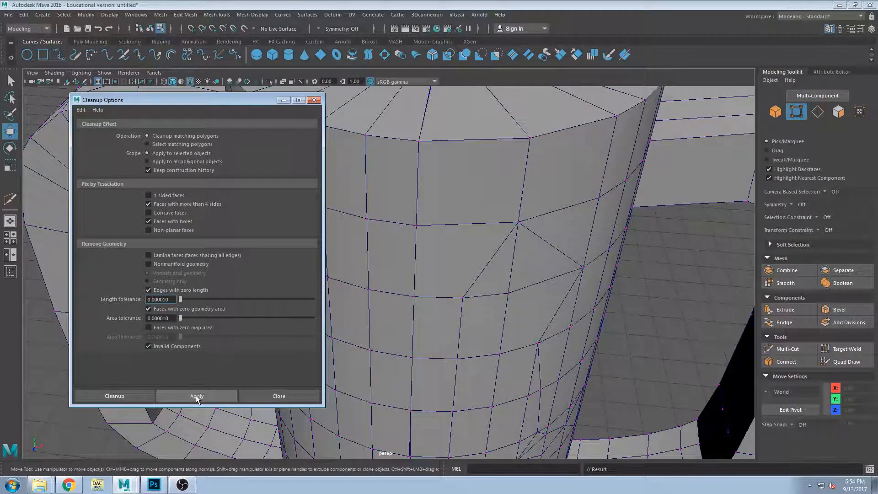
click(197, 395)
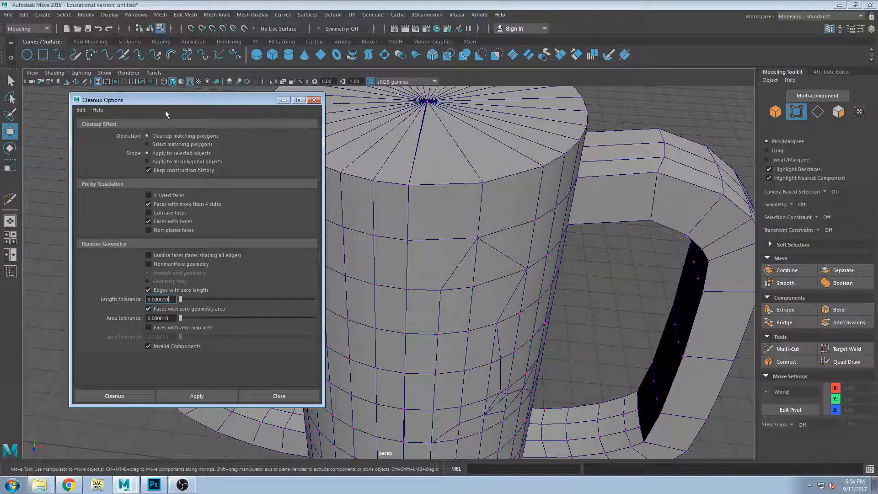
- Return to object selection and examine the cleaned mug body, its seam and both handles from several angles
drag(165, 104, 136, 96)
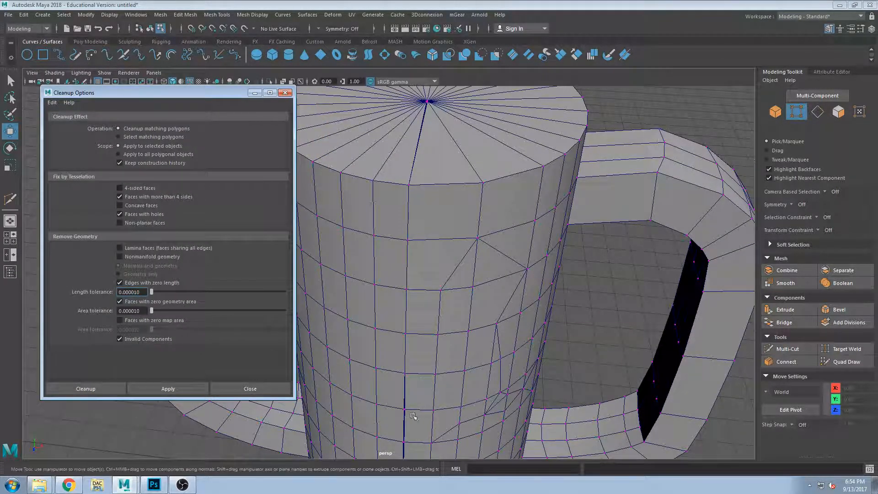
scroll(436, 334, down, 3)
click(436, 301)
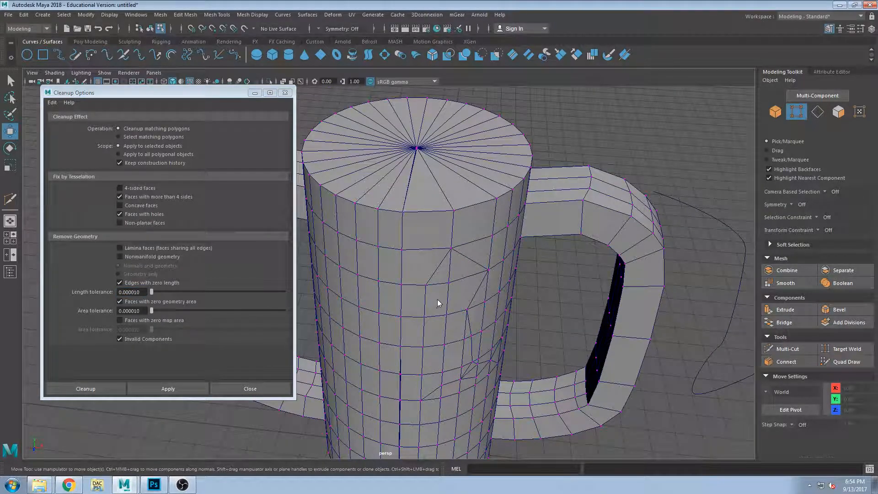
key(F8)
alt+drag(461, 297, 464, 351)
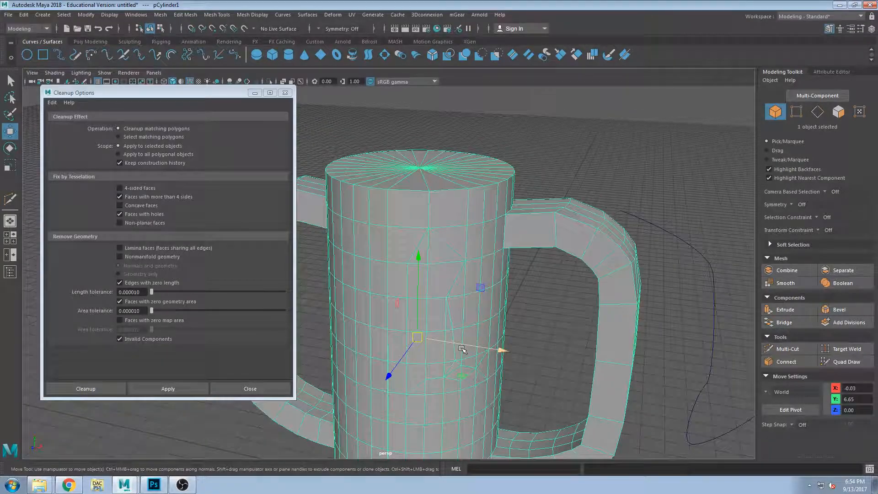
alt+middle_drag(464, 351, 496, 260)
alt+drag(471, 283, 500, 277)
click(560, 278)
alt+drag(450, 316, 432, 339)
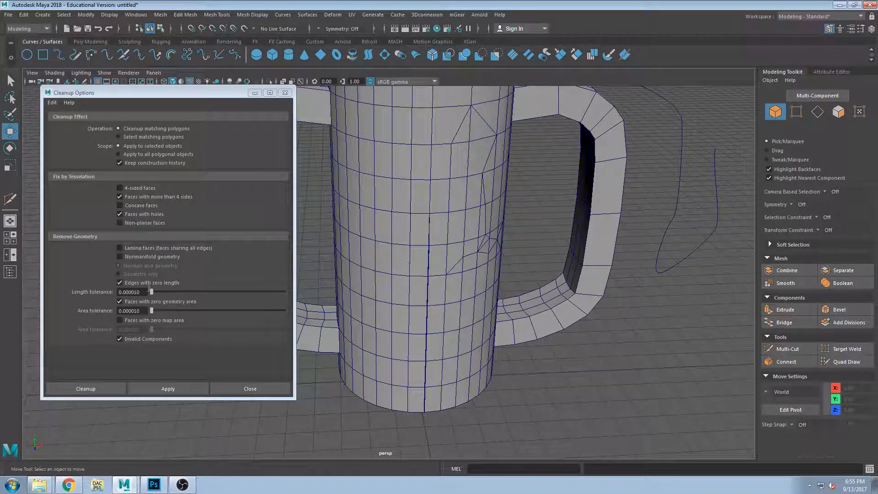
alt+drag(470, 333, 450, 270)
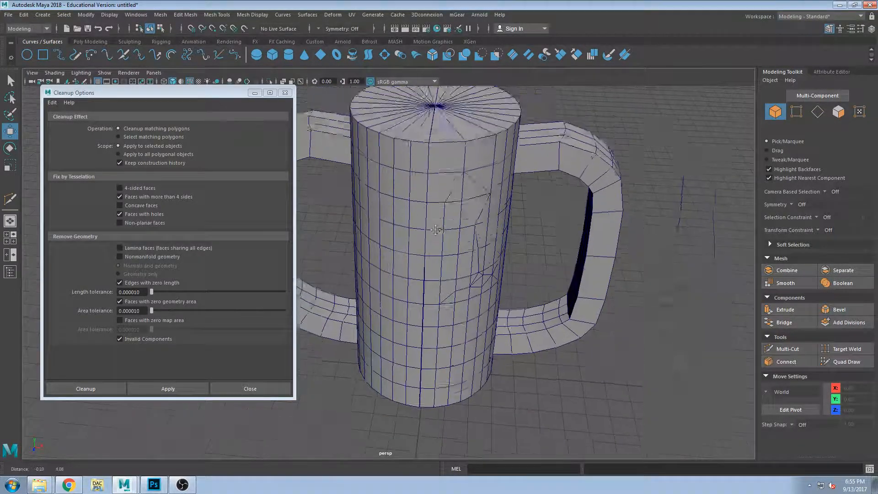
alt+middle_drag(450, 270, 448, 359)
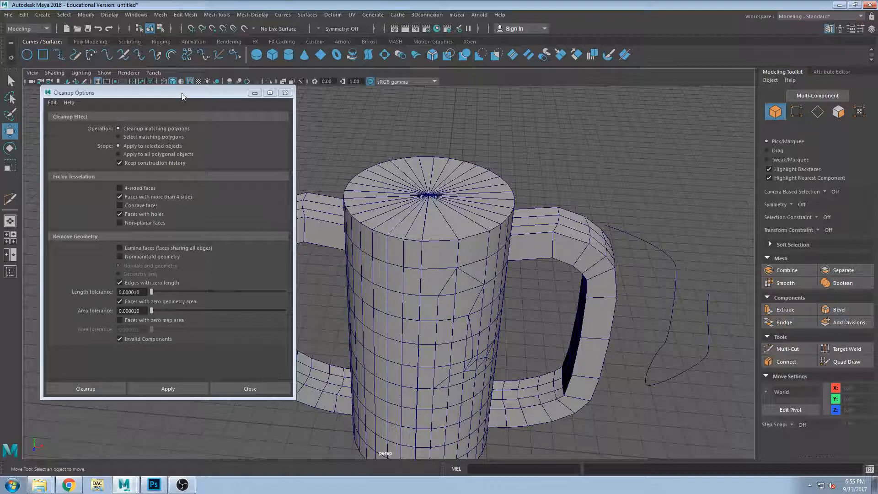
- Show the Poly Modeling tools and close the cleanup options
drag(181, 96, 168, 118)
click(90, 41)
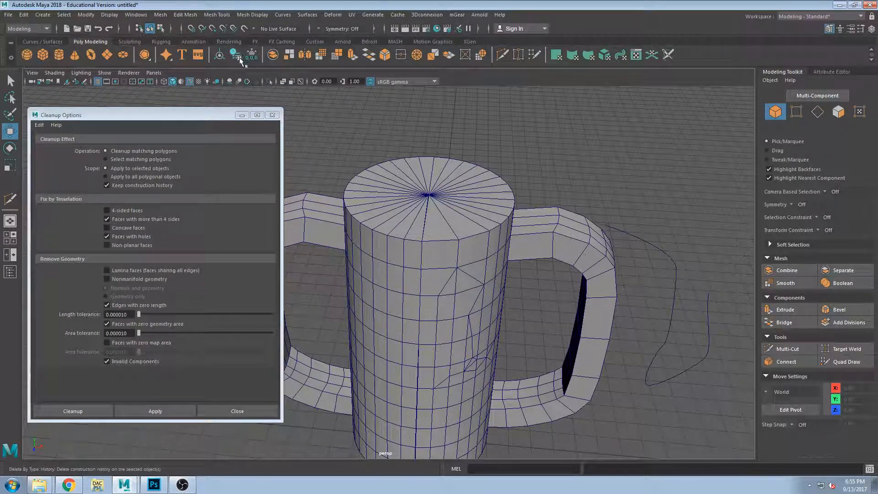
scroll(465, 290, down, 3)
mouse_move(465, 290)
alt+mouse_down()
mouse_move(467, 316)
mouse_move(470, 273)
alt+mouse_up()
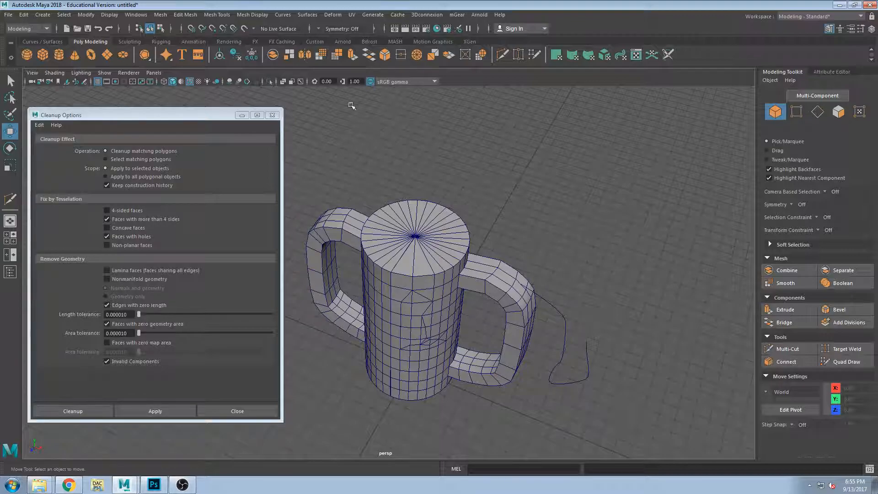
click(273, 115)
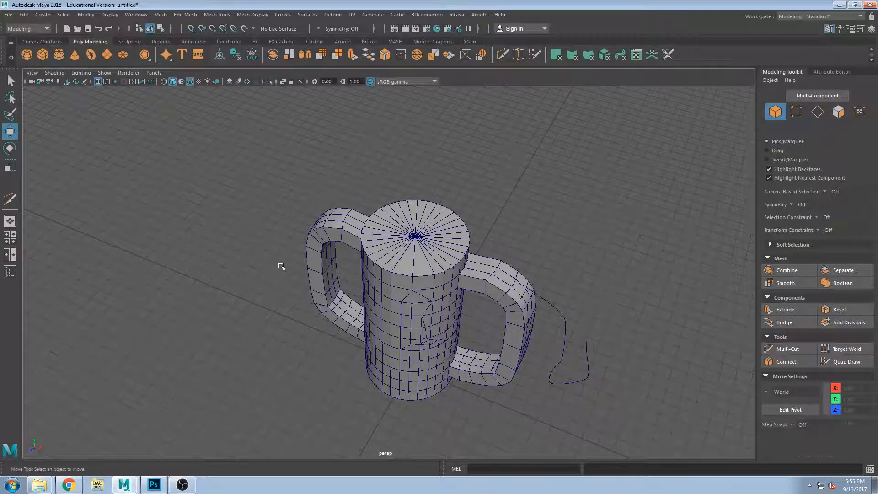
alt+drag(278, 258, 278, 295)
alt+middle_drag(378, 291, 288, 274)
scroll(289, 274, up, 3)
scroll(289, 274, down, 3)
alt+drag(291, 286, 305, 274)
alt+middle_drag(306, 274, 365, 236)
alt+drag(378, 219, 358, 223)
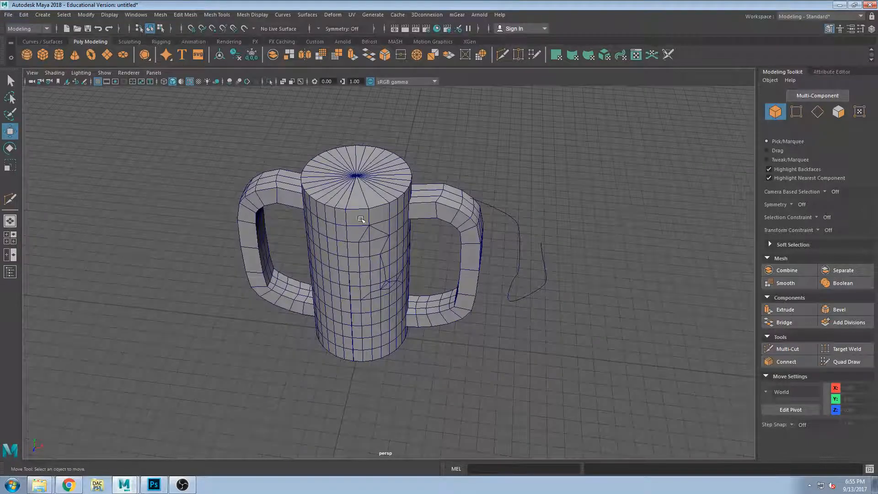
scroll(366, 220, up, 4)
alt+middle_drag(369, 218, 372, 252)
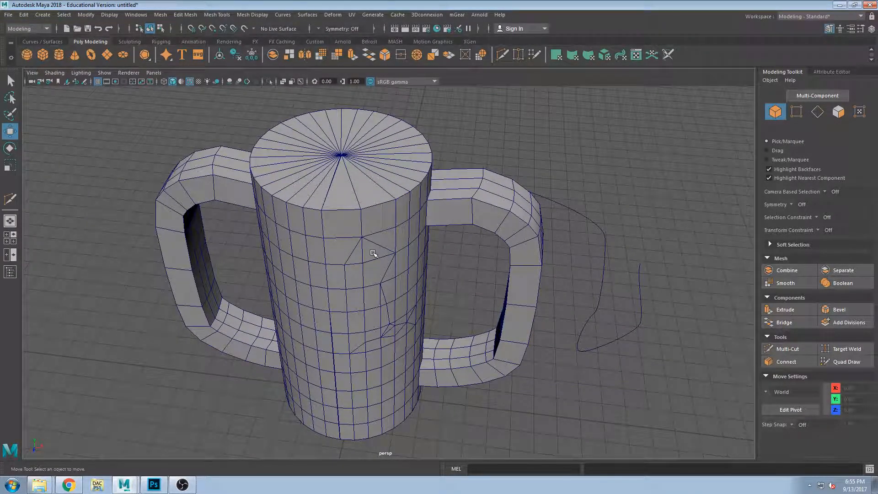
- Switch to face selection and select the face loop that runs around the mug body and along the front of both handles
key(F11)
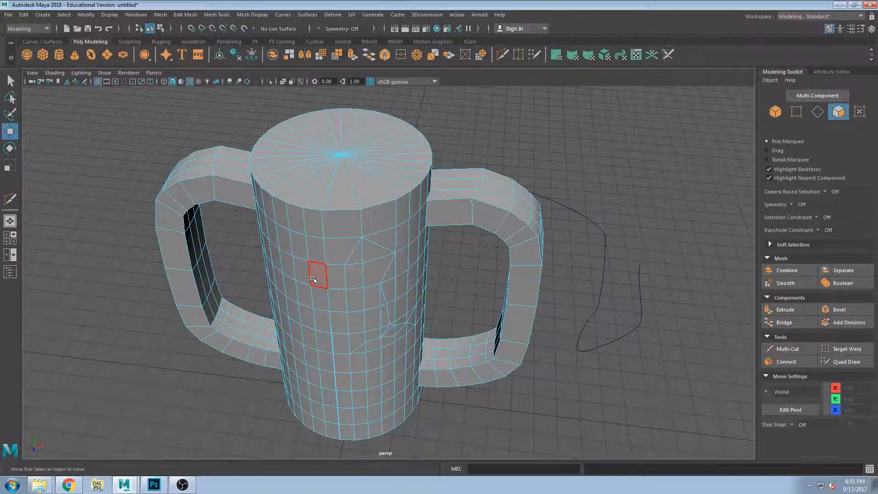
click(313, 279)
shift+double_click(321, 301)
click(325, 367)
alt+drag(313, 380, 356, 372)
shift+double_click(315, 369)
click(363, 415)
shift+click(334, 420)
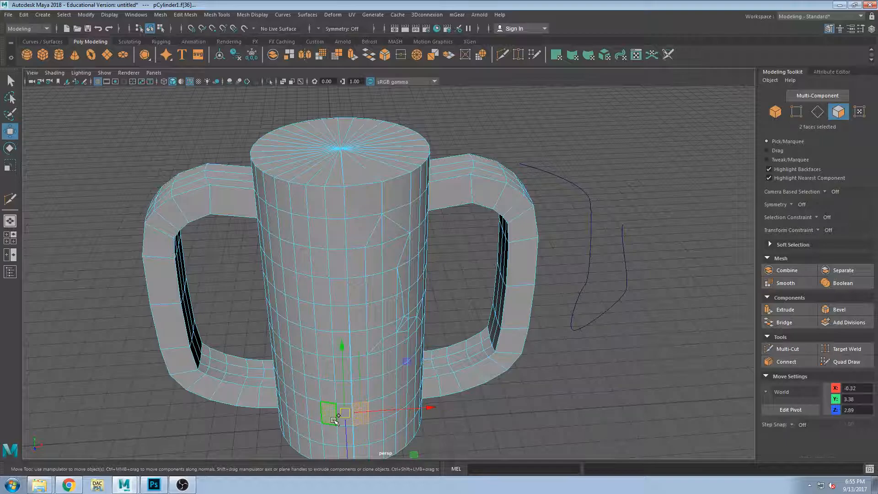
click(375, 434)
shift+double_click(361, 434)
alt+drag(445, 350, 417, 354)
alt+drag(493, 152, 473, 177)
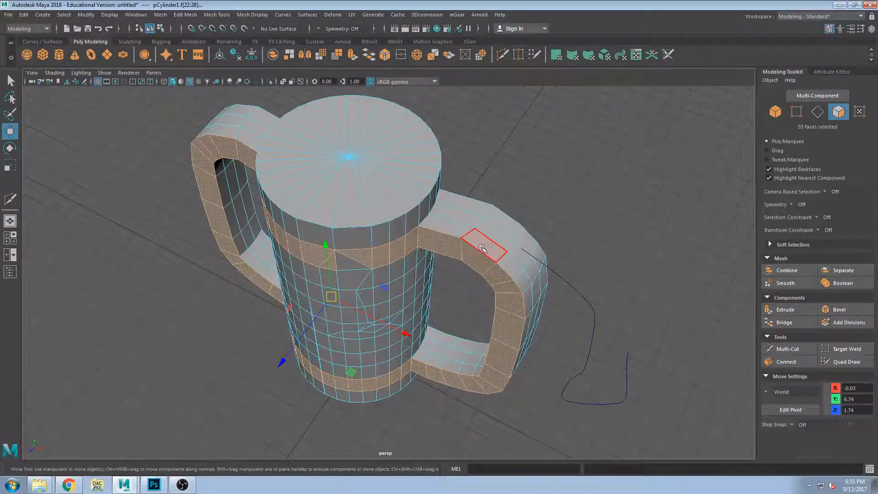
- Select a single face on top of a handle, reselect the loop from the opposite handle's lower faces, and clear the selection
click(480, 246)
alt+drag(452, 231, 446, 206)
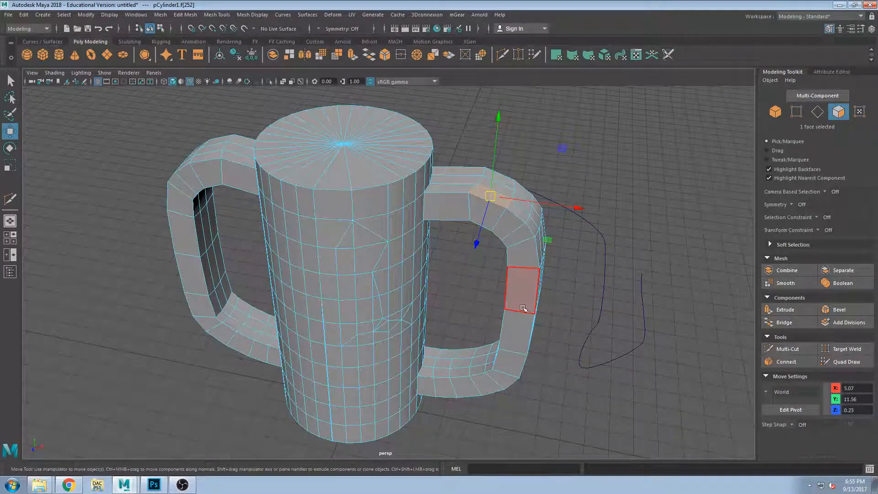
alt+drag(524, 308, 512, 274)
click(262, 402)
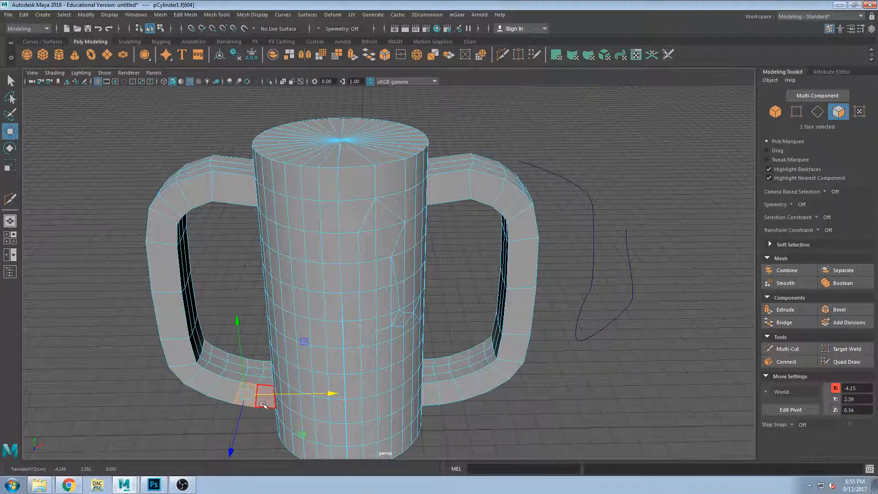
shift+double_click(250, 396)
alt+drag(285, 270, 262, 261)
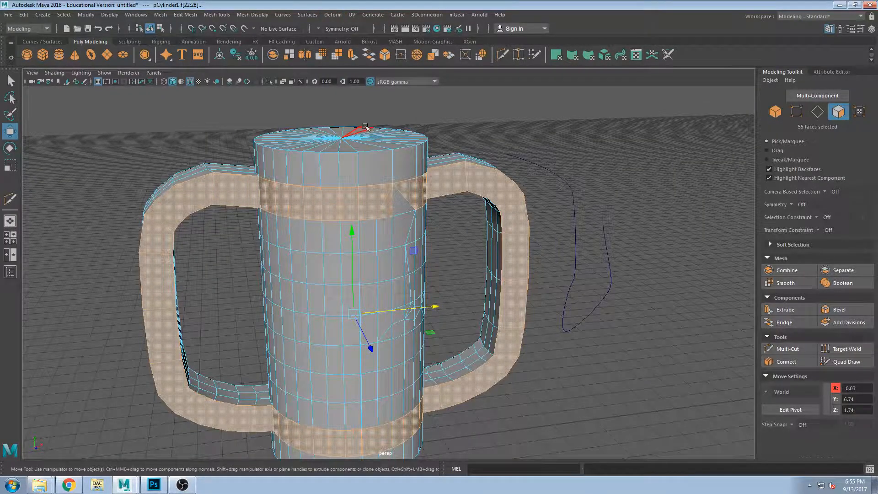
alt+drag(362, 127, 345, 166)
click(345, 210)
click(166, 155)
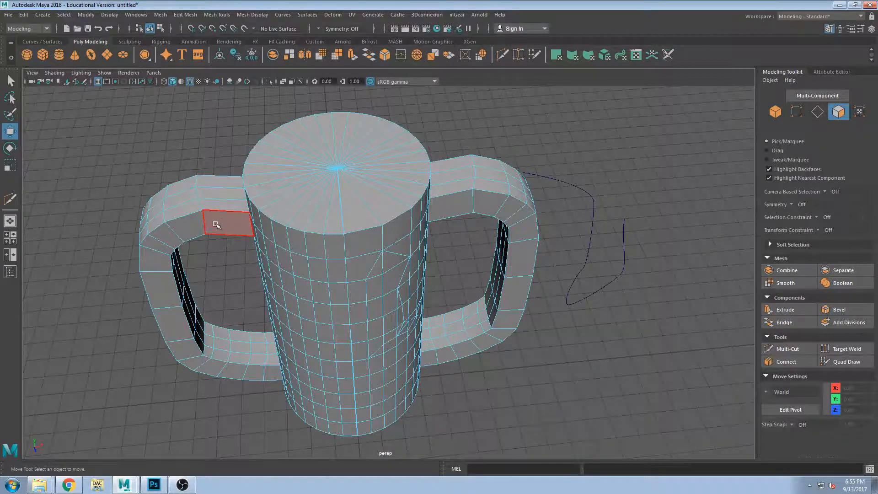
- Open the polygon selection constraints and select all faces of the mug
alt+drag(216, 224, 243, 201)
click(64, 15)
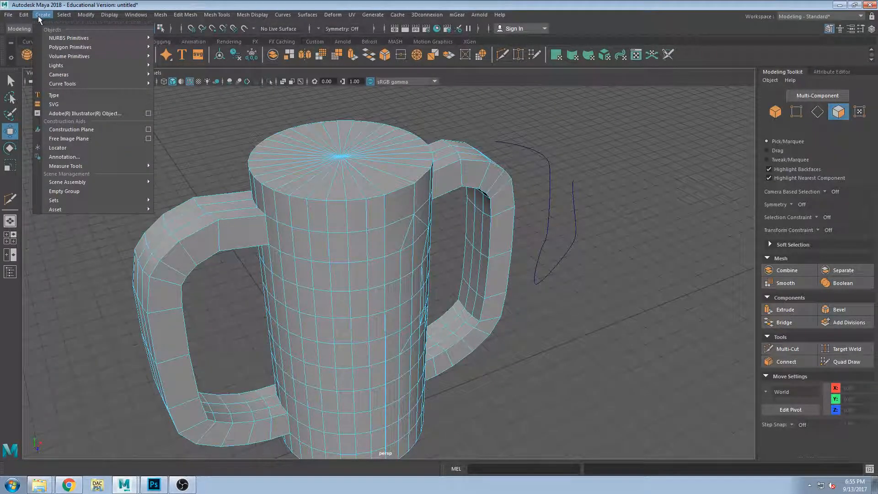
mouse_move(64, 15)
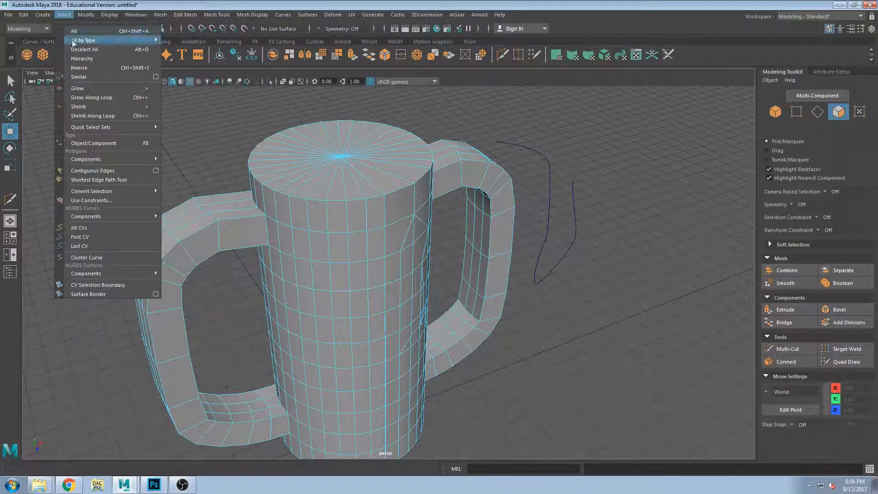
mouse_move(122, 220)
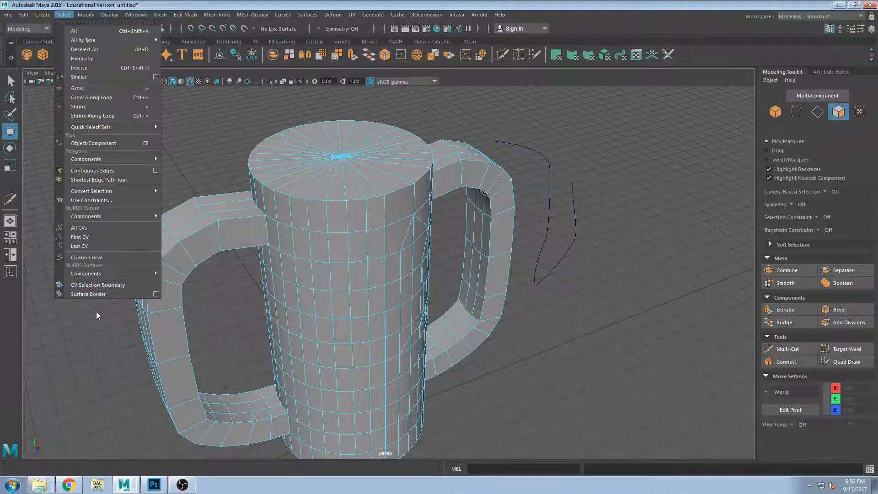
click(111, 201)
drag(221, 88, 163, 107)
alt+middle_drag(425, 198, 557, 197)
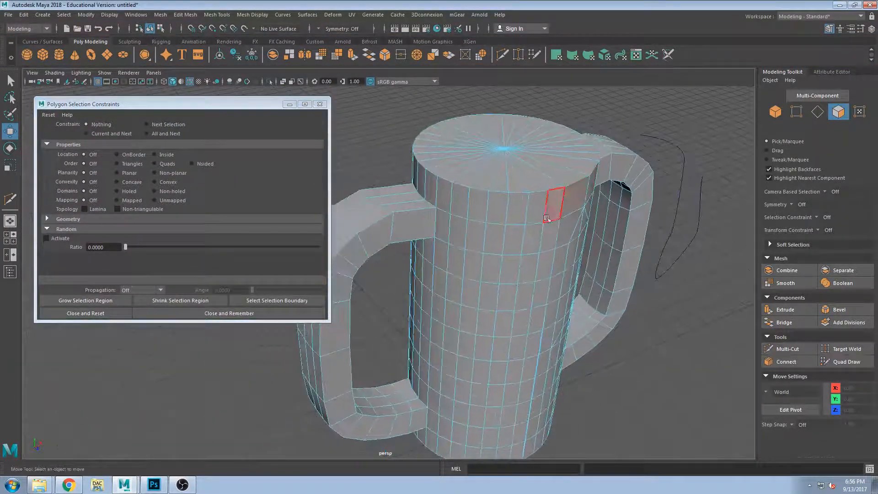
double_click(533, 229)
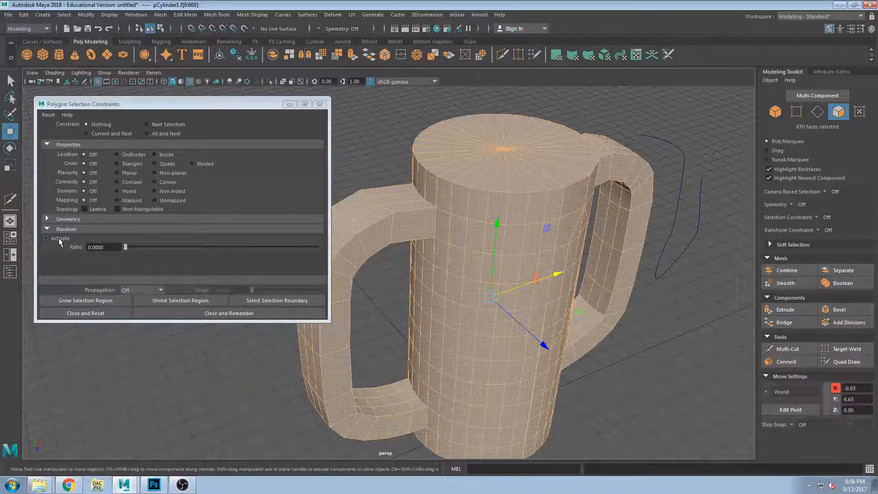
- Activate the random constraint with a ratio of 0.3723, limit it to quads and apply it to the next selection
alt+drag(605, 268, 603, 257)
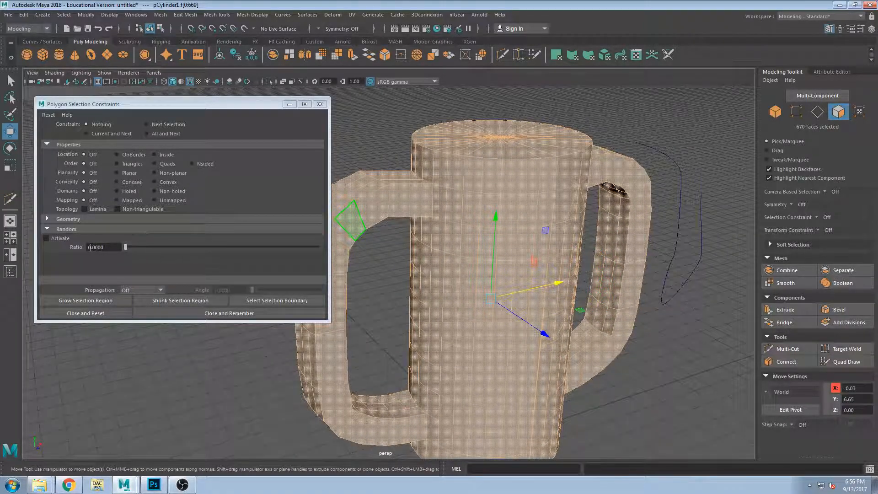
click(46, 238)
drag(125, 247, 170, 249)
click(159, 163)
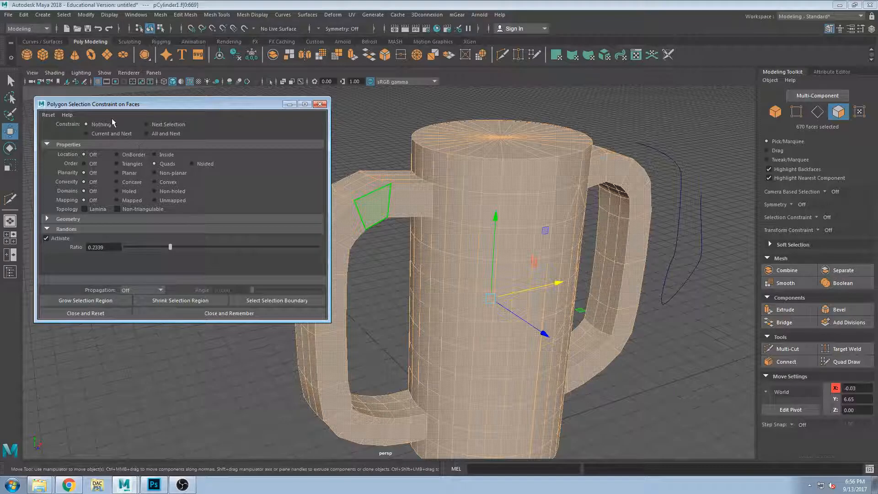
click(164, 124)
drag(318, 247, 196, 248)
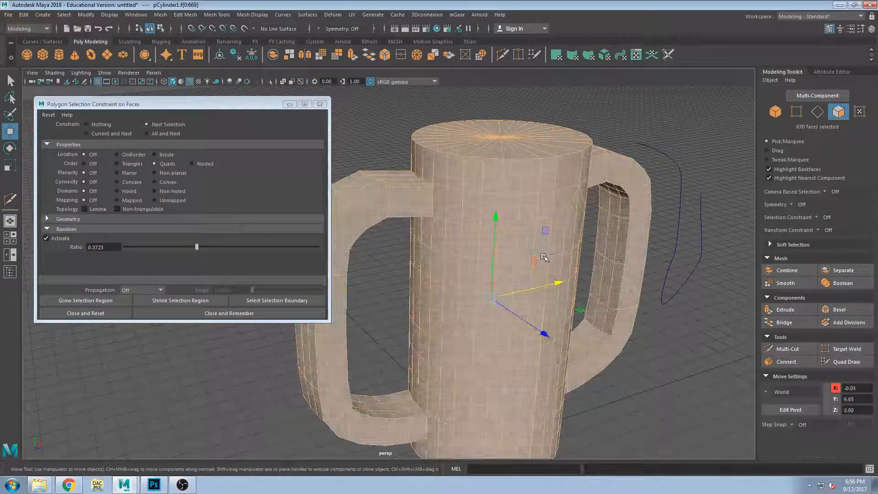
- Test the next-selection constraint by picking individual faces on the mug body
double_click(508, 260)
click(453, 234)
click(423, 203)
alt+drag(489, 215, 498, 230)
click(505, 205)
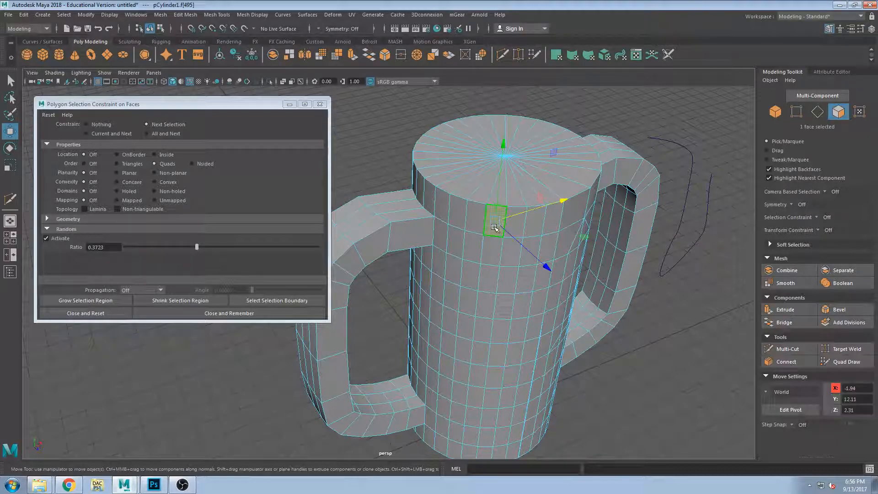
double_click(495, 227)
- Apply the random quad constraint to the current and next selection, and try picking single faces on the mug body
click(104, 134)
mouse_move(606, 312)
alt+mouse_down()
mouse_move(590, 313)
mouse_move(616, 306)
alt+mouse_up()
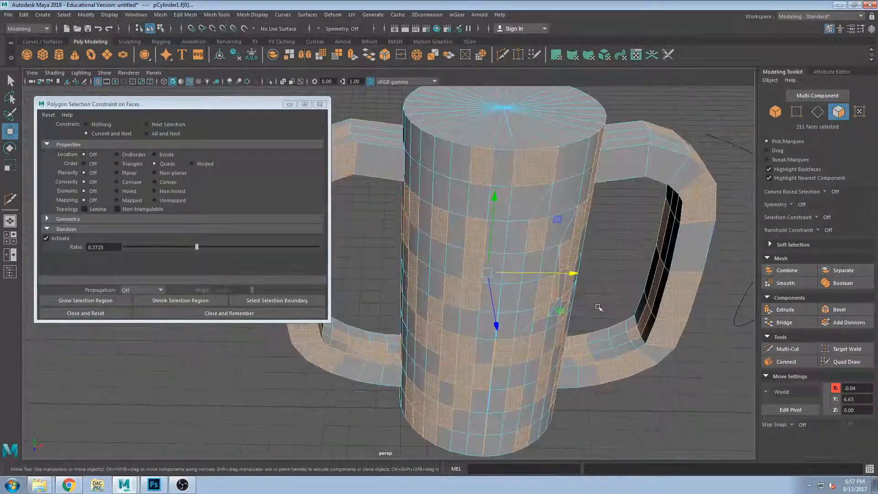
click(504, 164)
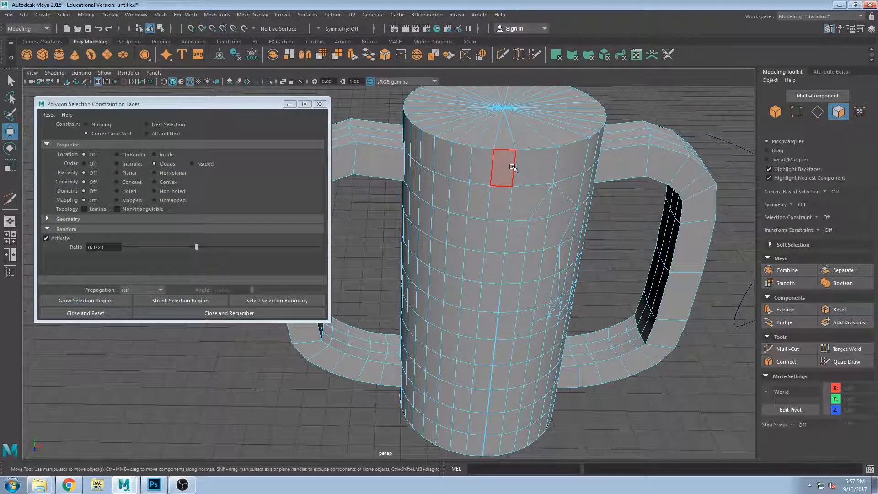
click(512, 167)
click(475, 234)
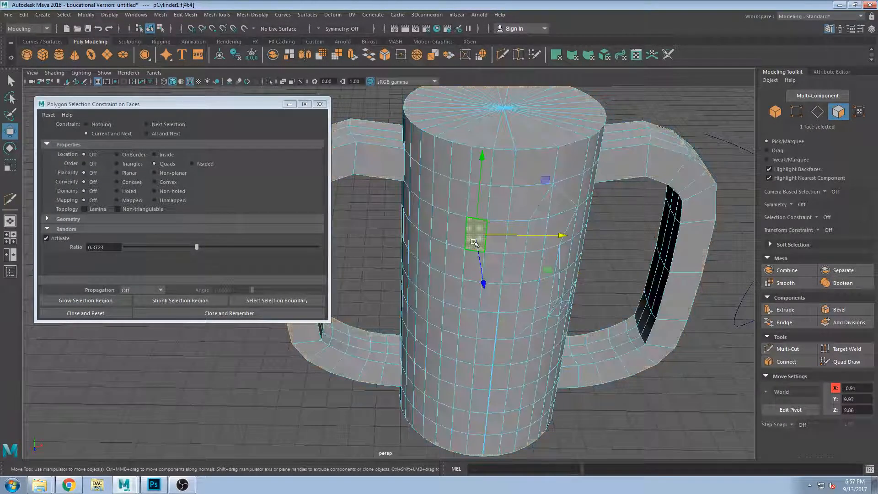
- Switch the constraint to All and Next to randomly select quads over the whole mug
click(163, 133)
alt+drag(512, 274, 537, 287)
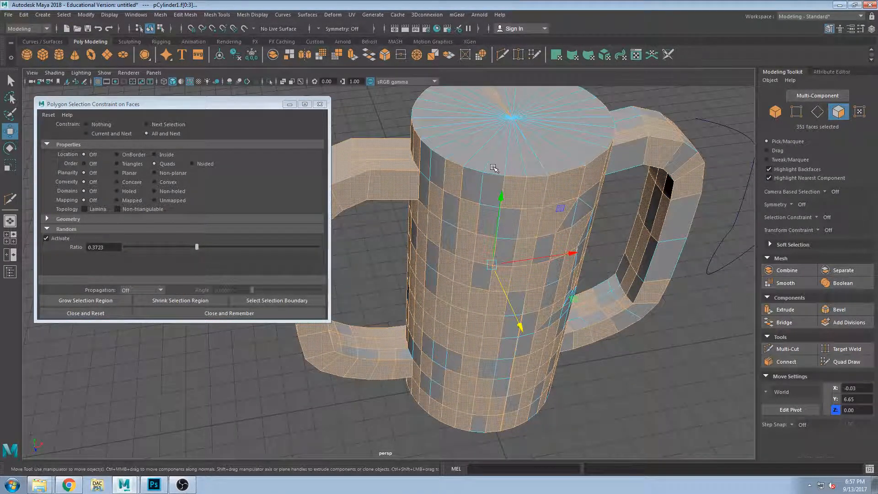
alt+drag(486, 175, 468, 284)
- Create a polygon plane under the mug and scale it uniformly to about 79.79
scroll(477, 223, down, 4)
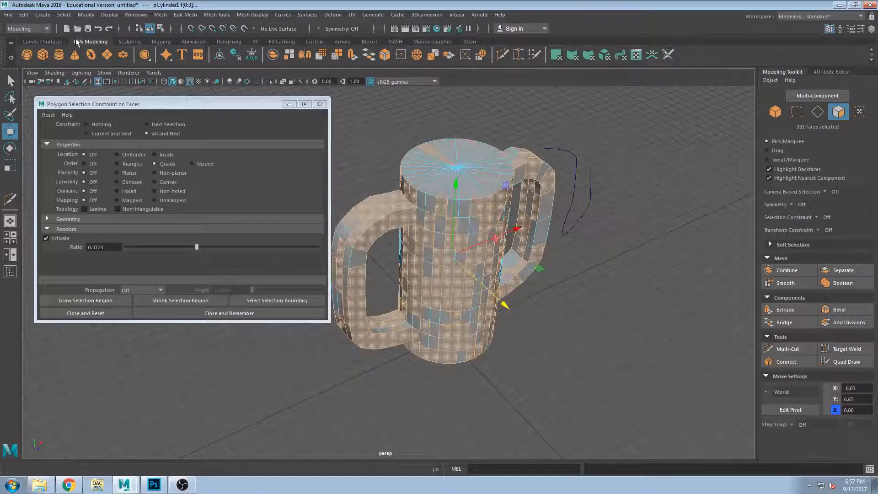
click(106, 55)
key(r)
drag(446, 324, 859, 240)
scroll(588, 314, down, 3)
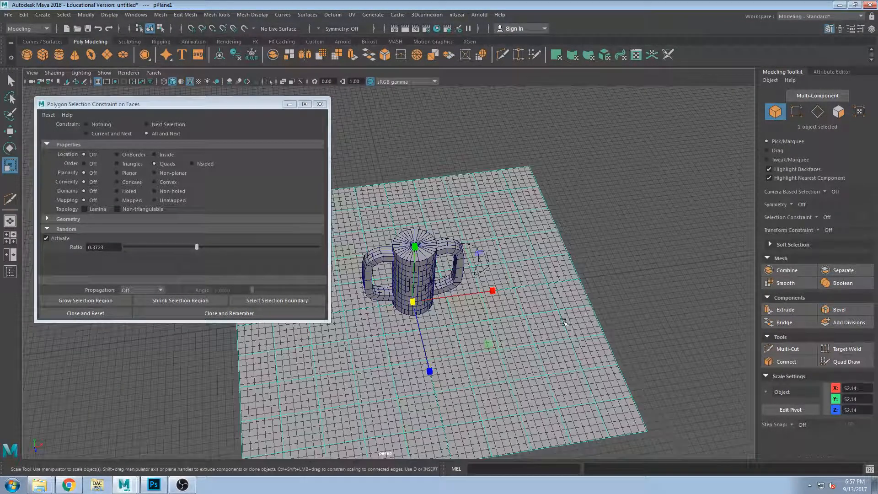
alt+drag(567, 315, 490, 313)
drag(403, 313, 427, 262)
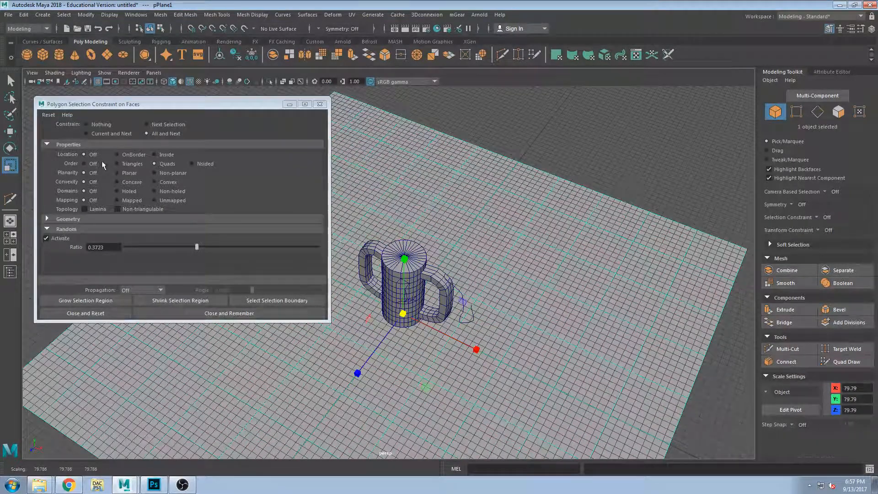
- Turn the order restriction off, then limit the selection constraint to triangles
click(93, 165)
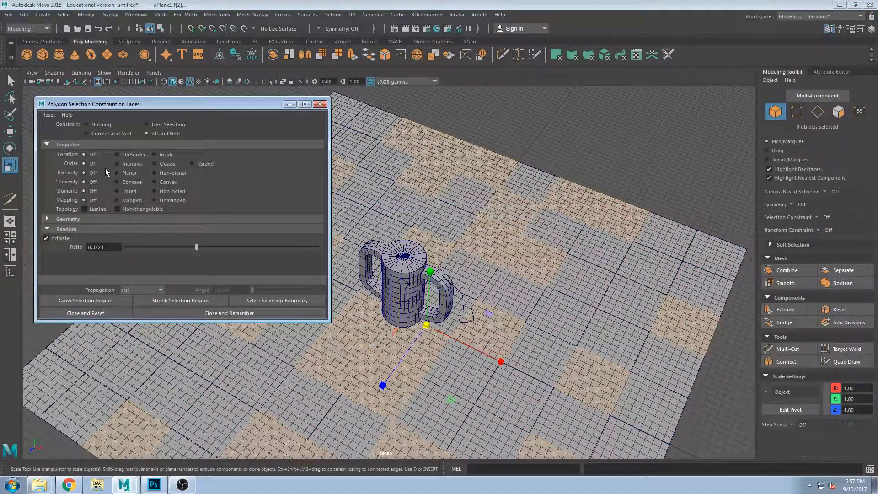
click(131, 164)
scroll(483, 248, down, 3)
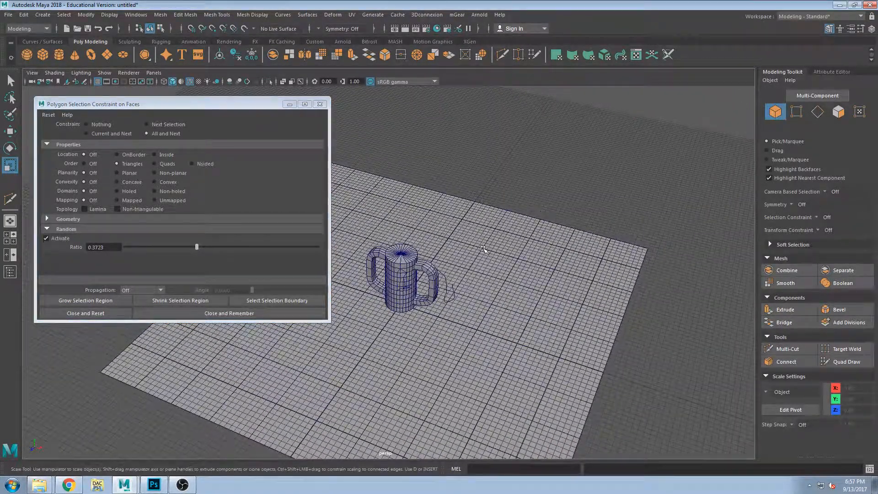
- Select the plane, switch it to face selection and apply the triangle constraint to the next selection
click(484, 249)
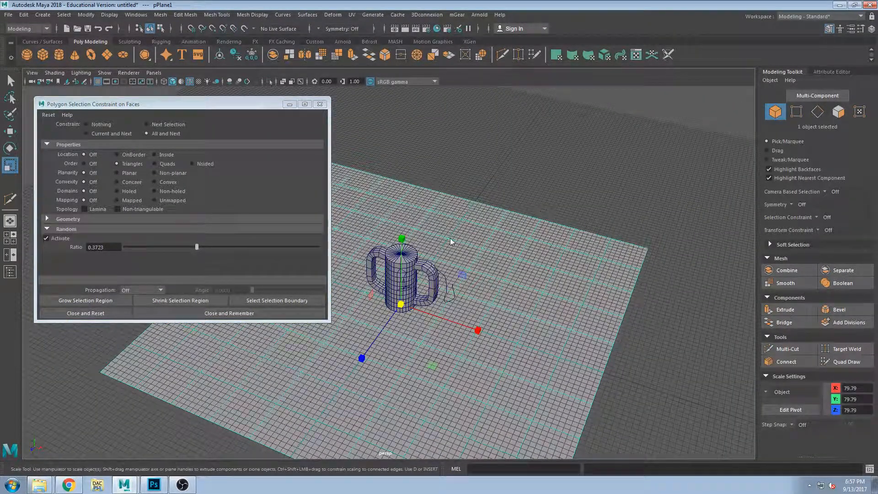
key(F11)
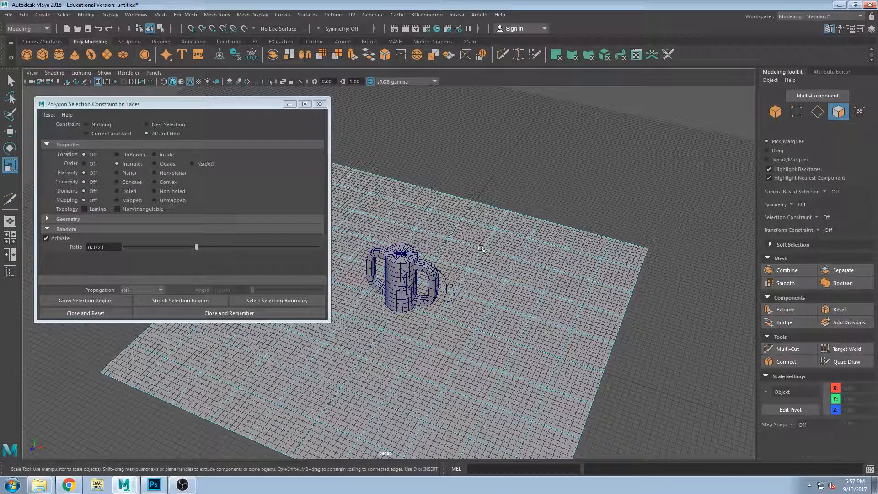
key(F8)
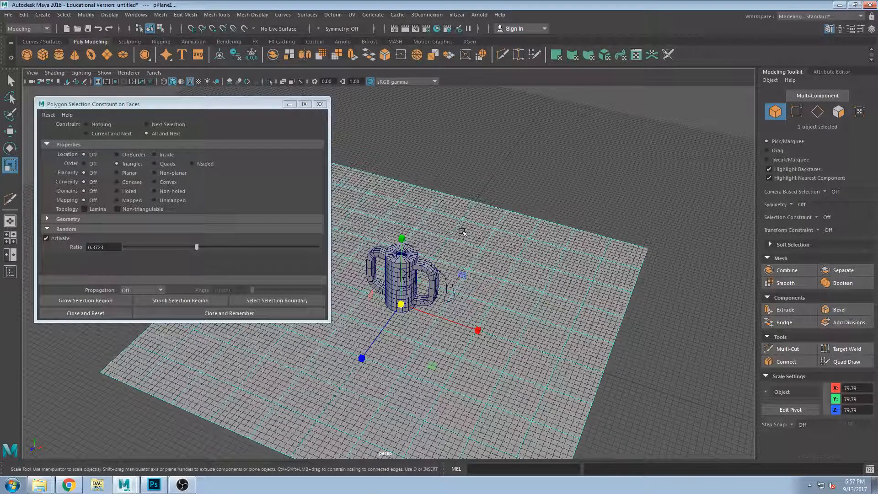
key(F11)
alt+drag(496, 261, 540, 243)
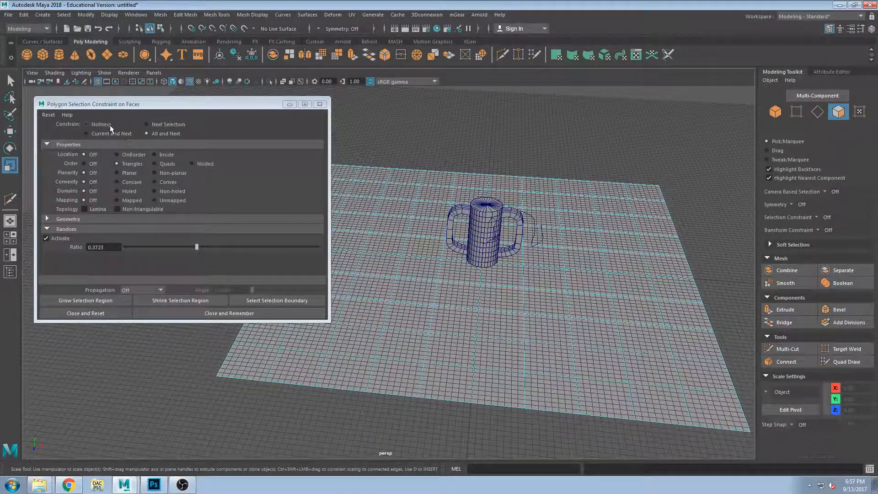
click(167, 125)
alt+drag(409, 235, 402, 210)
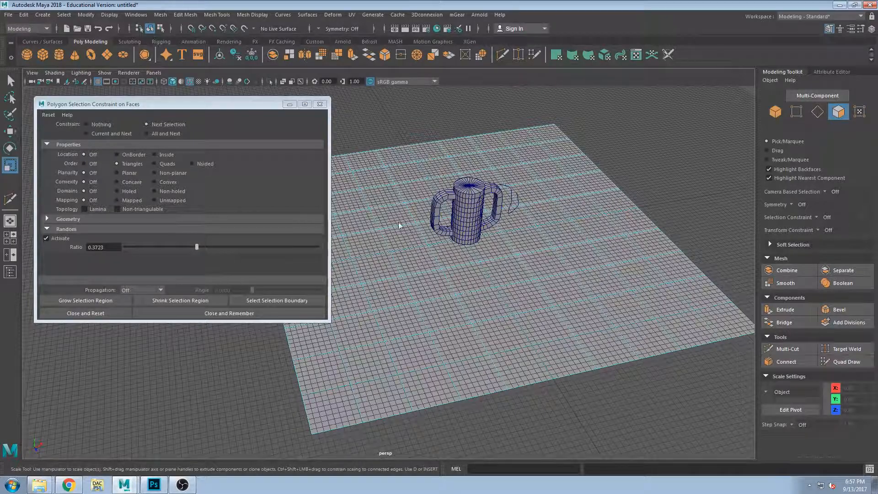
- Switch the plane to vertex selection and look through the Geometry and Neighbors constraint settings
key(F9)
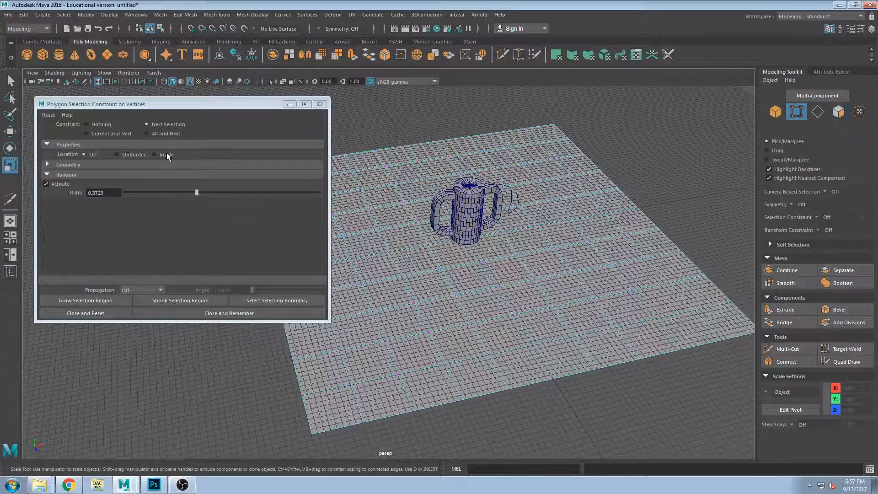
click(122, 164)
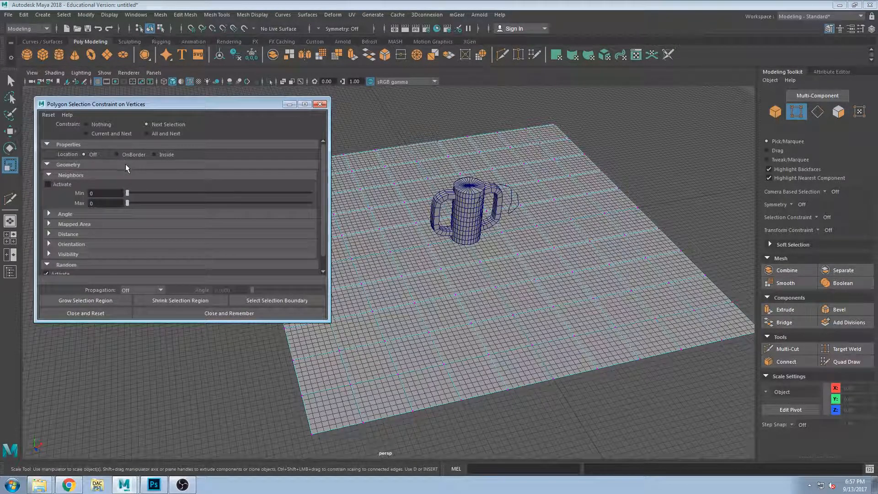
click(125, 164)
click(102, 175)
click(101, 173)
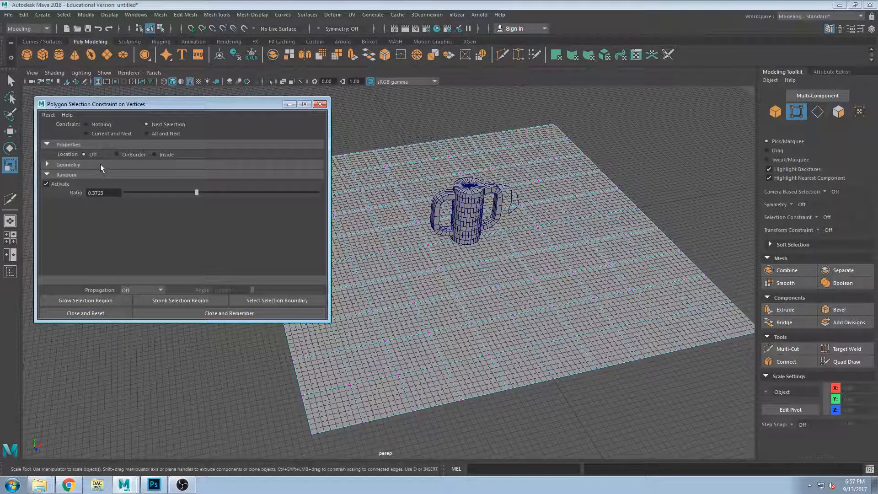
click(100, 164)
click(49, 175)
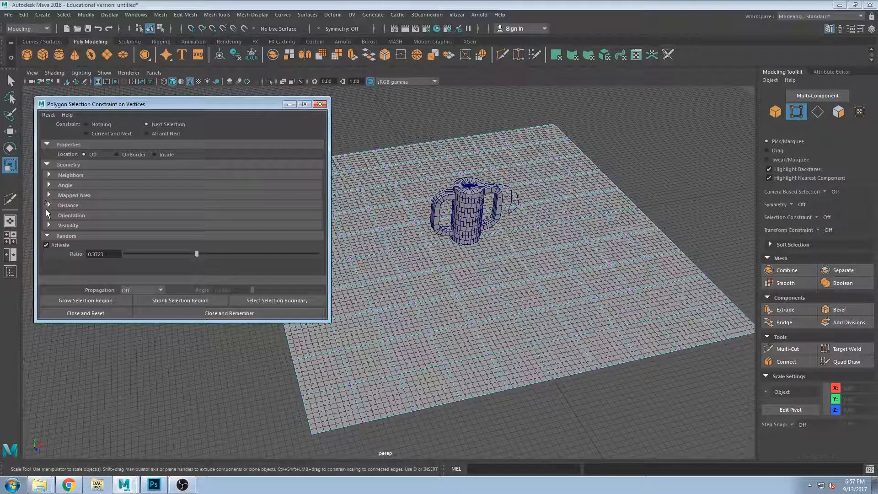
click(48, 165)
click(47, 165)
click(49, 176)
click(49, 176)
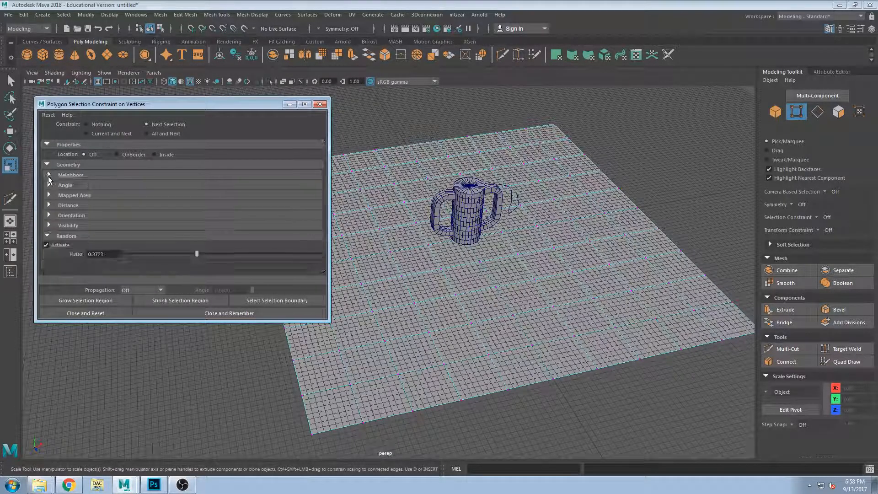
- Look through the Angle, Mapped Area, Distance, Orientation and Visibility constraint settings for vertices
click(49, 186)
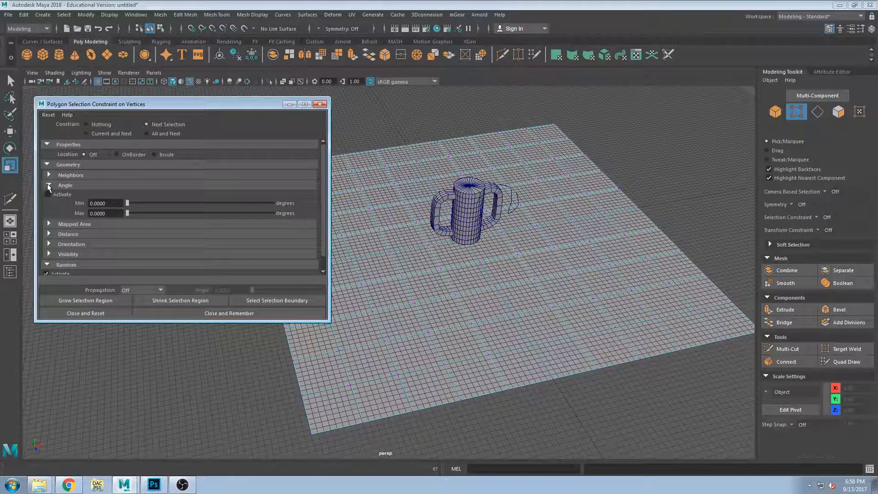
click(48, 185)
click(48, 195)
click(48, 195)
click(49, 205)
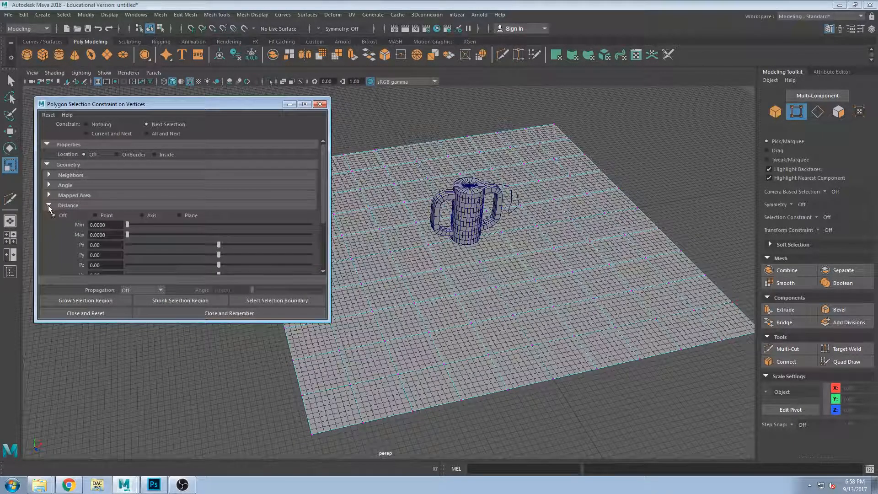
click(49, 206)
click(51, 217)
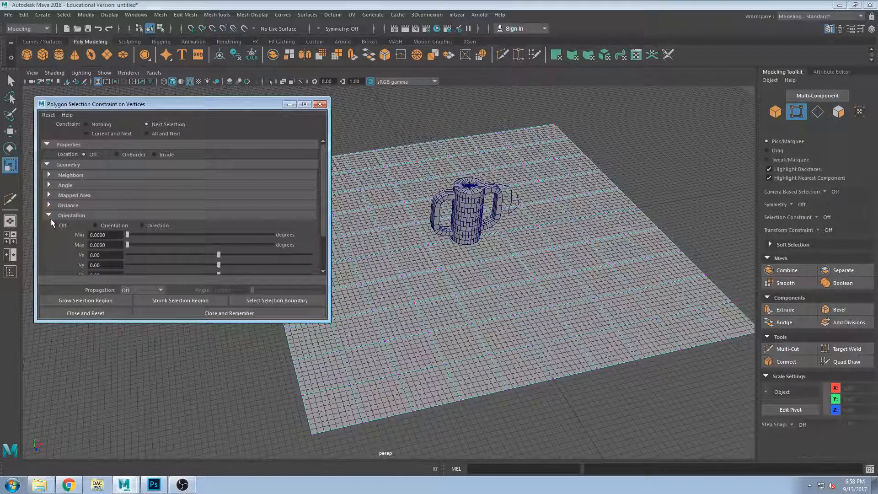
click(50, 218)
click(50, 224)
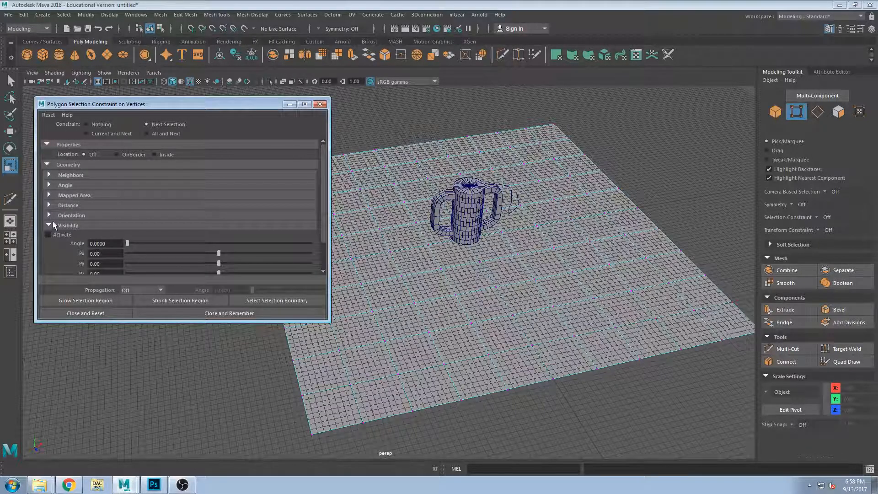
click(50, 224)
- Set the vertex location constraint to OnBorder, make the constraints window taller, then close it and reset the constraints
click(128, 153)
drag(116, 321, 116, 437)
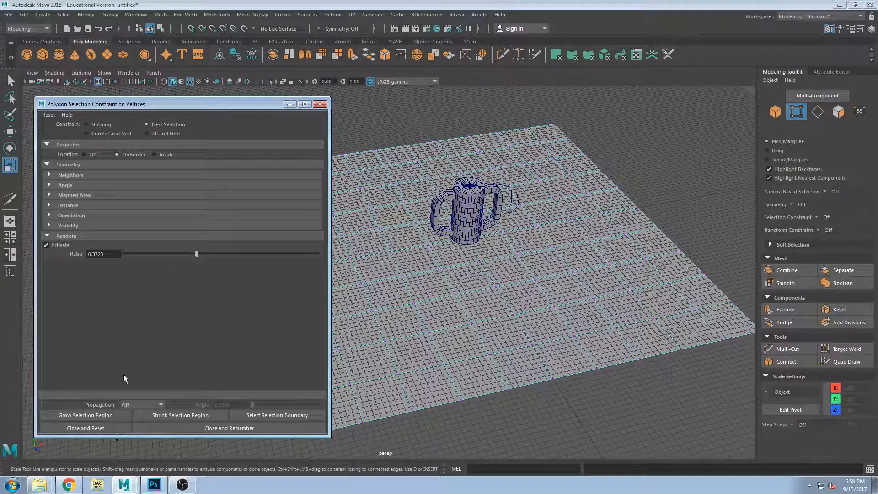
click(47, 164)
click(47, 165)
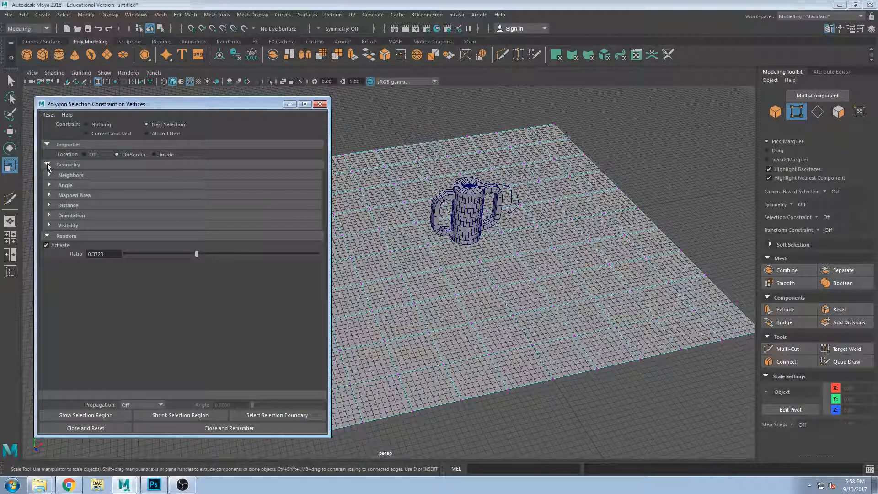
click(105, 428)
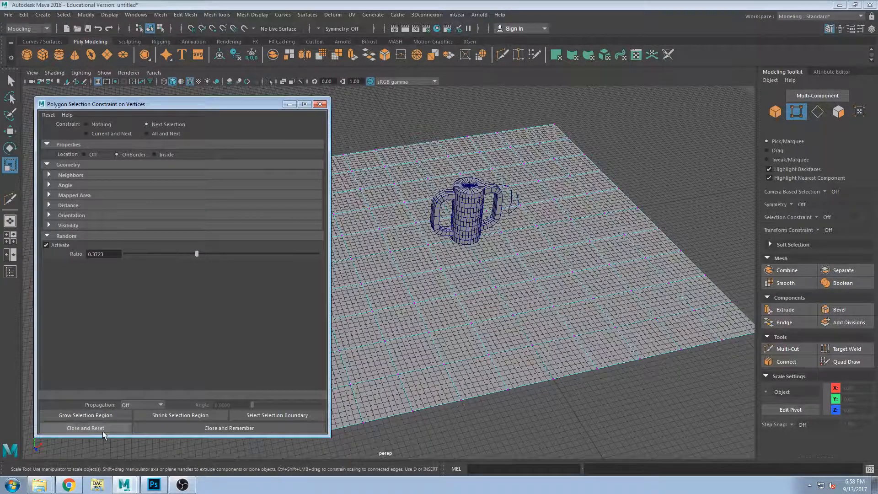
- Reopen the selection constraints for vertices and show the Geometry settings with Neighbors and Angle
click(76, 16)
mouse_move(64, 16)
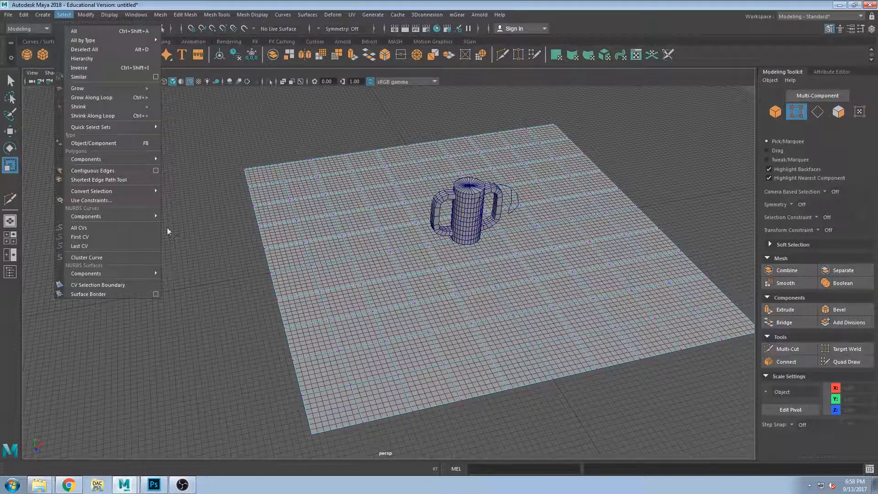
click(91, 199)
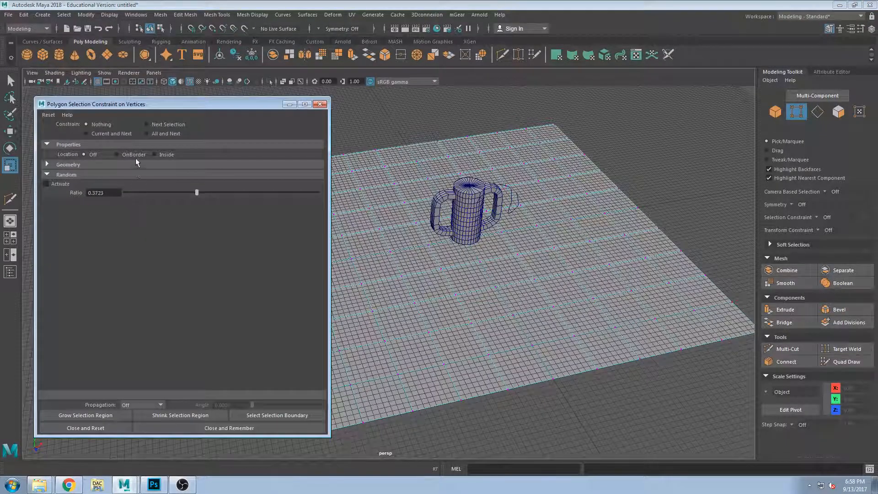
click(48, 165)
click(49, 214)
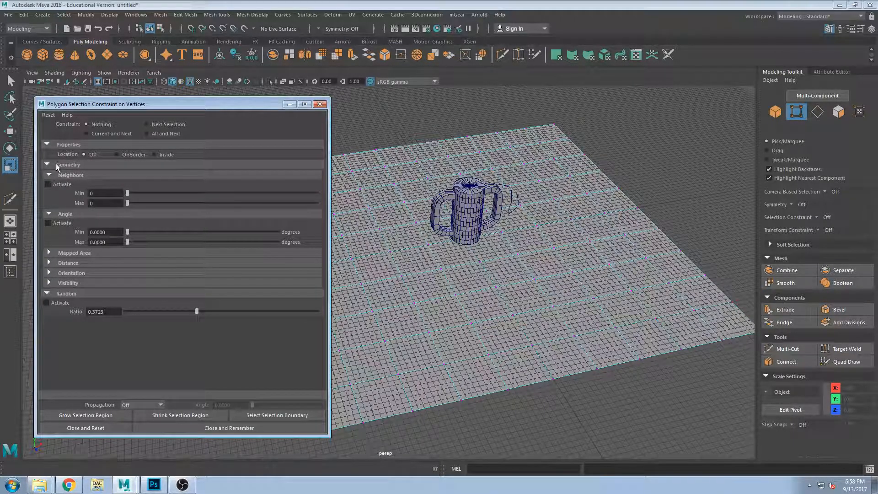
- Select a vertex on the plane, then switch to face selection and select one plane face beside the mug
click(400, 213)
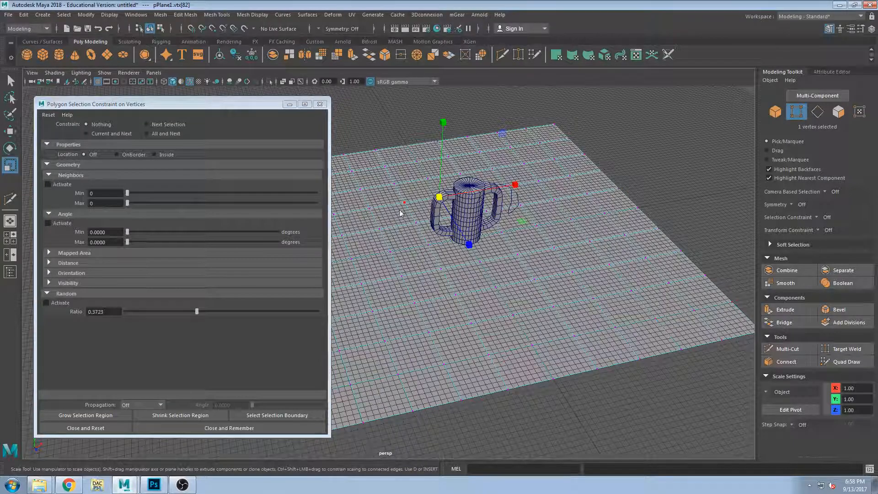
key(F11)
click(401, 236)
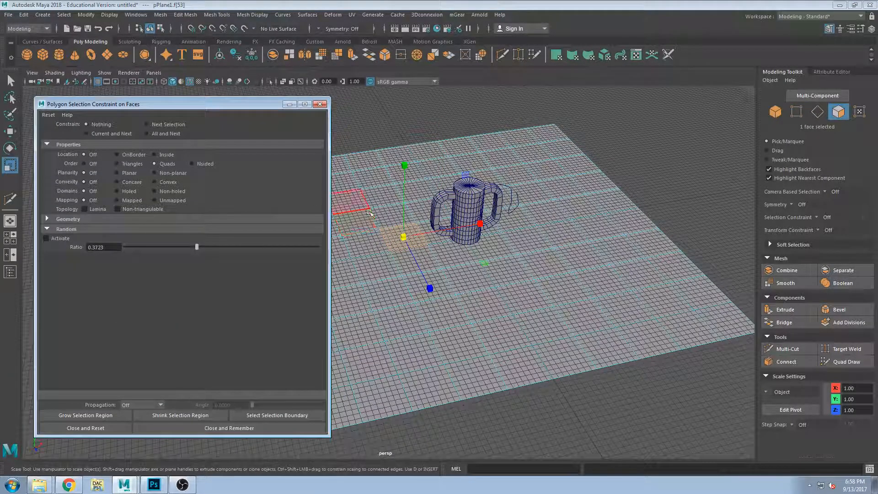
- Set the face constraint to Current and Next, select a plane face beside the mug, and switch the constraint to All and Next
click(106, 133)
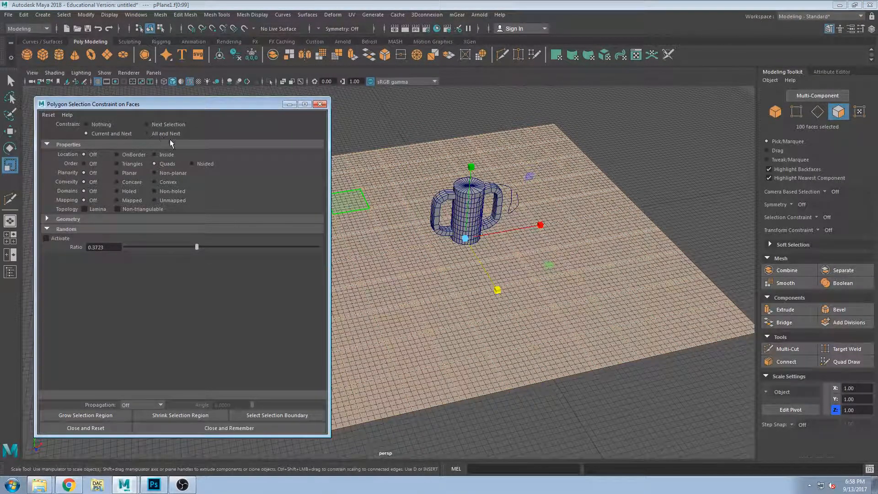
click(415, 259)
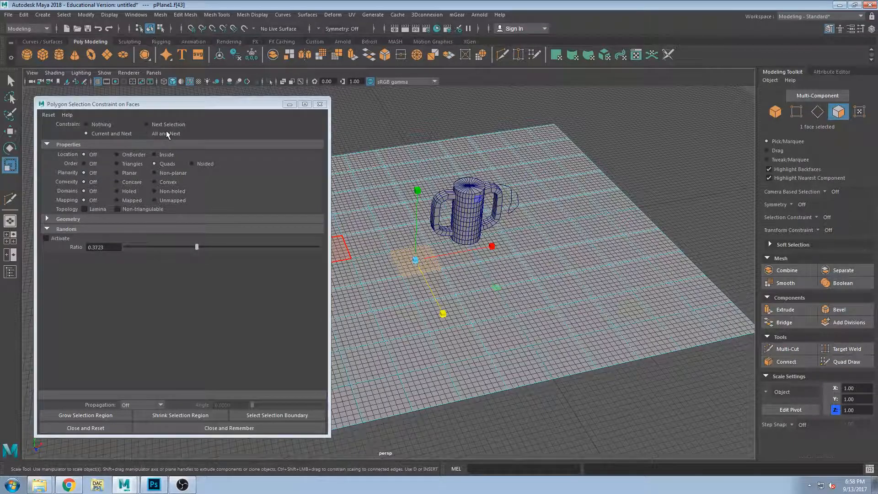
click(168, 133)
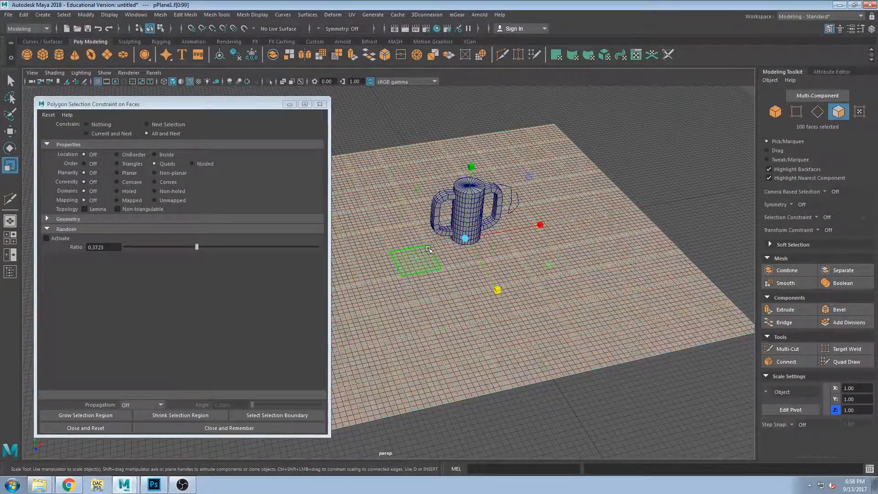
alt+drag(463, 302, 412, 311)
alt+middle_drag(412, 311, 475, 286)
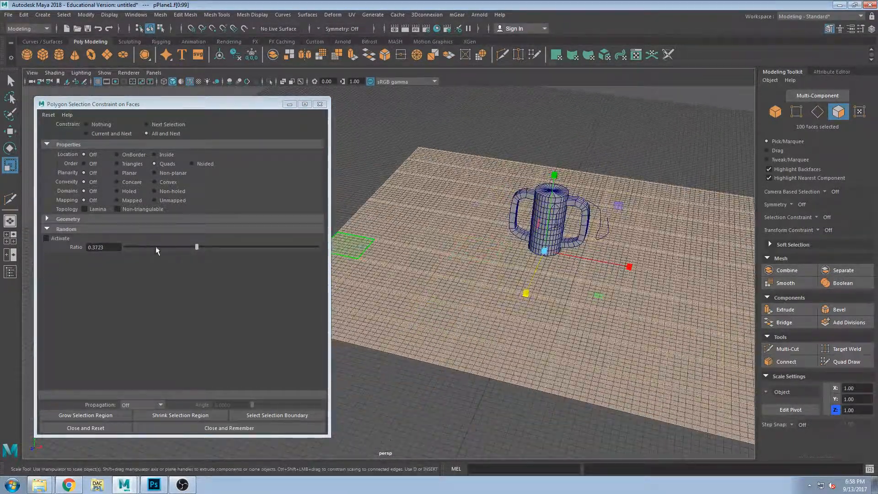
- Activate the Random constraint with a ratio of 0.3055 and raise the randomly selected plane faces vertically
drag(196, 247, 106, 237)
click(46, 238)
alt+drag(542, 307, 529, 282)
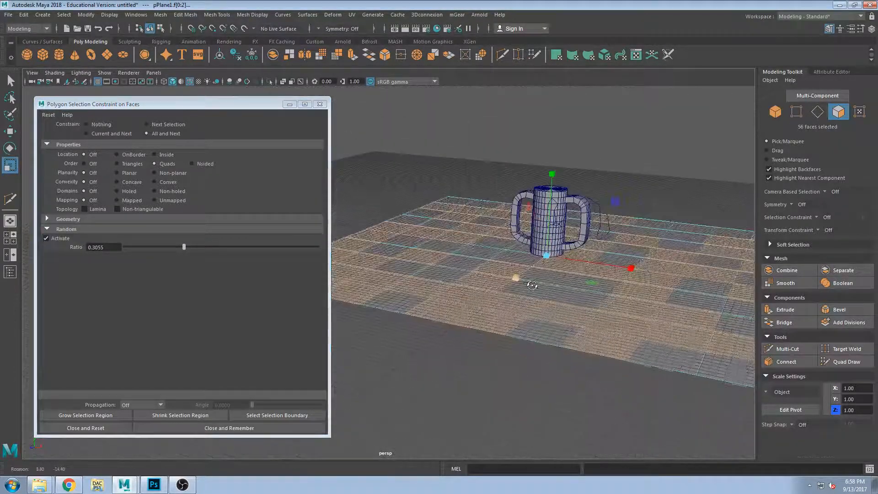
key(w)
drag(549, 229, 550, 210)
- Reselect all plane faces, set the random ratio to 0.1623, and move the resulting random faces vertically
click(481, 252)
click(159, 247)
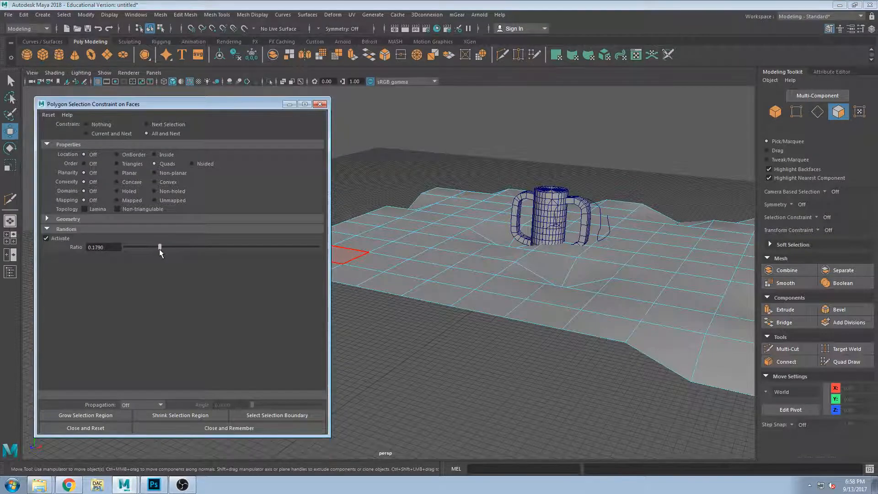
double_click(520, 251)
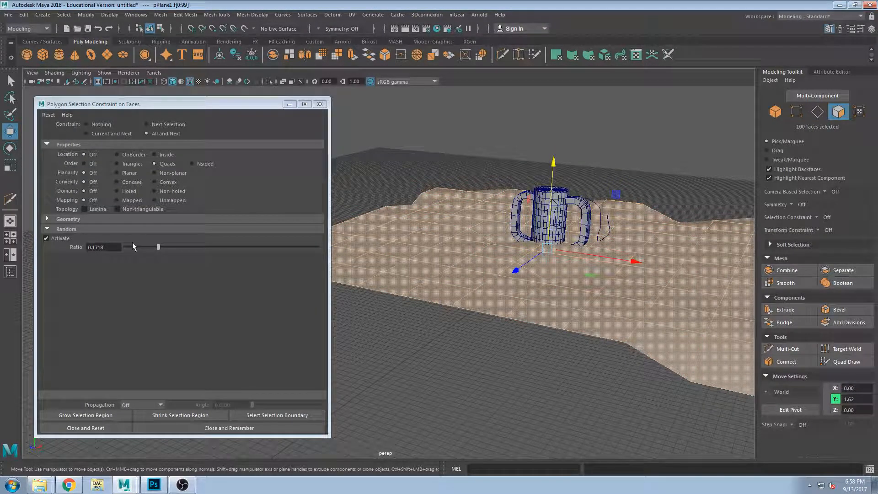
click(156, 247)
drag(550, 208, 547, 224)
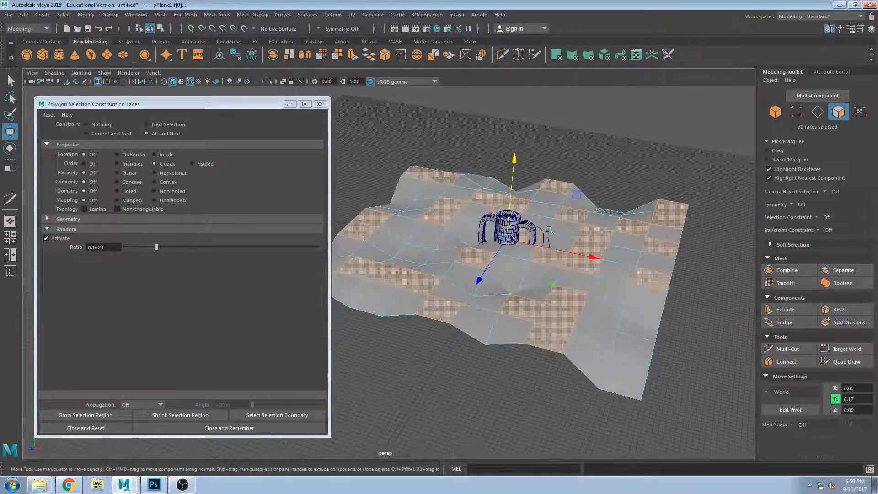
alt+drag(616, 253, 590, 246)
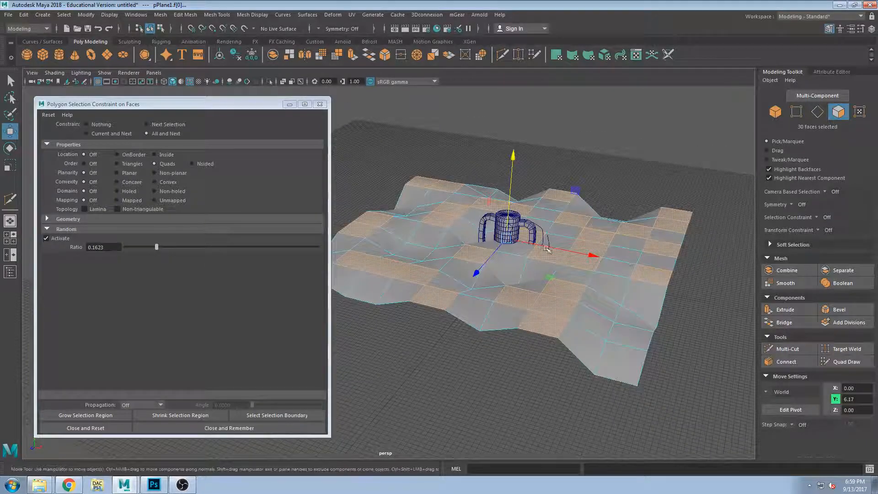
- Set the random ratio to 0.0430 and turn on smooth mesh preview for the plane
click(133, 246)
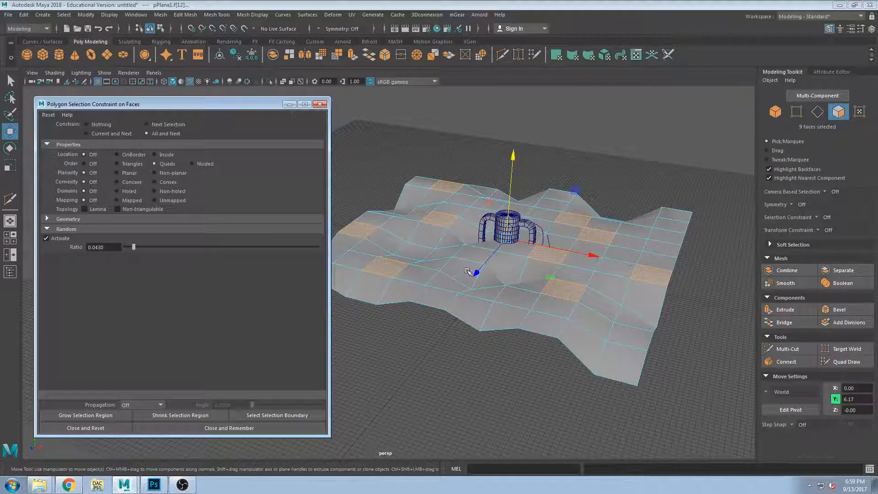
alt+drag(505, 201, 577, 243)
key(3)
mouse_move(611, 196)
alt+mouse_down()
mouse_move(566, 208)
mouse_move(615, 209)
alt+mouse_up()
- Undo the most recent random face moves and selections on the plane
key(ctrl+z)
key(ctrl+z)
key(ctrl+z)
key(ctrl+z)
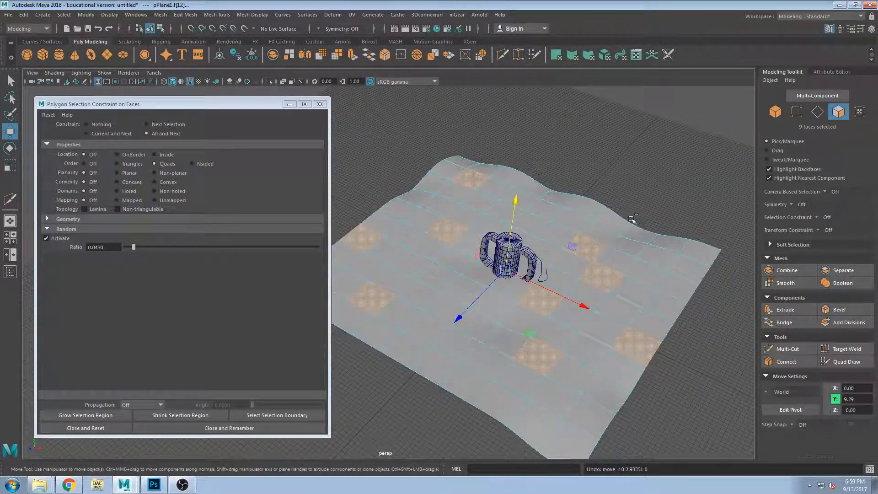
alt+drag(597, 260, 624, 242)
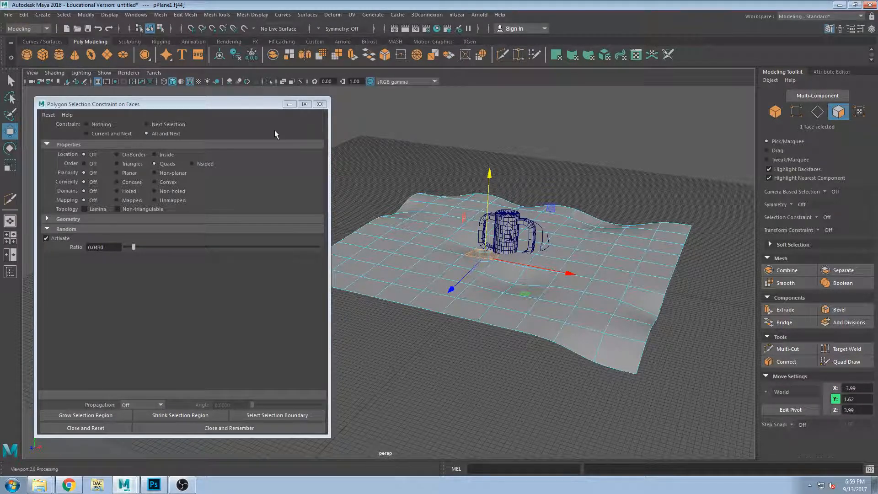
- Show the Geometry constraint settings, set Planarity to Planar and Convexity to Concave, and deactivate Random
click(47, 219)
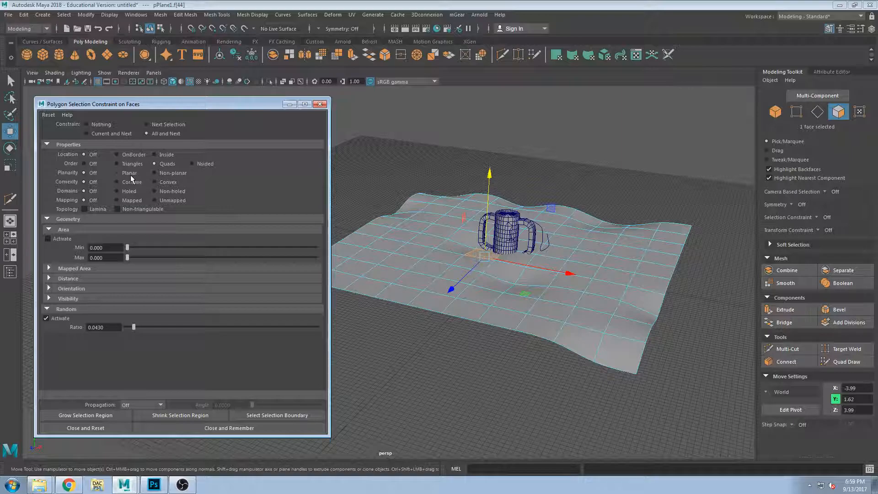
click(395, 267)
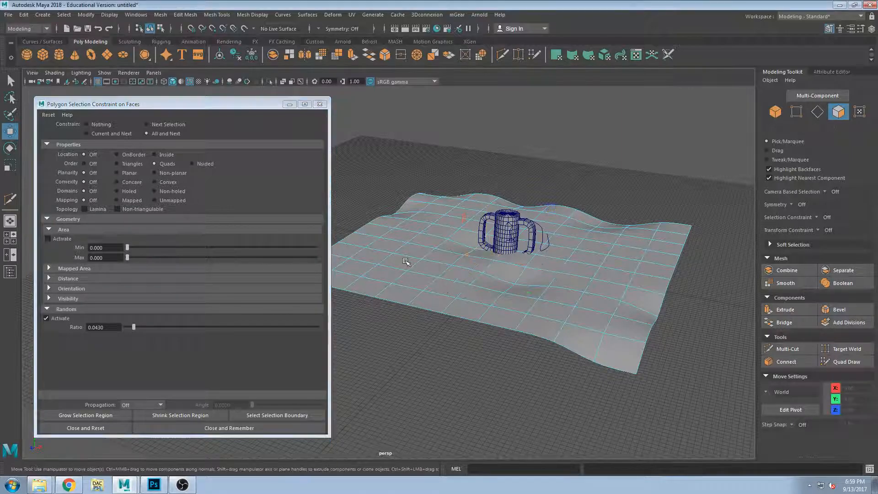
click(117, 172)
click(117, 182)
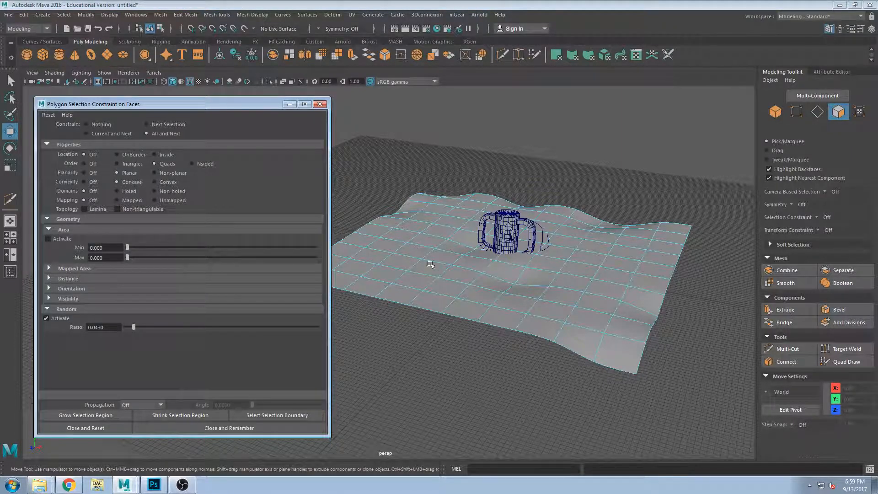
key(ctrl+a)
click(60, 319)
click(411, 242)
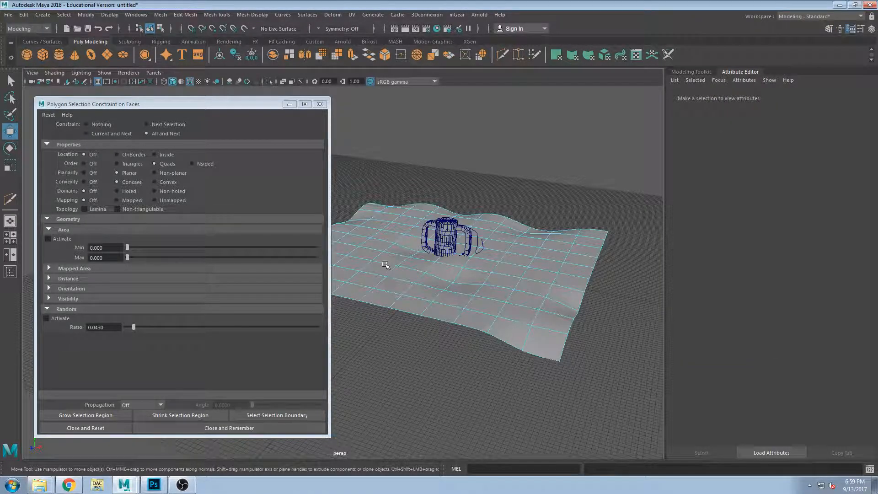
alt+drag(371, 266, 440, 259)
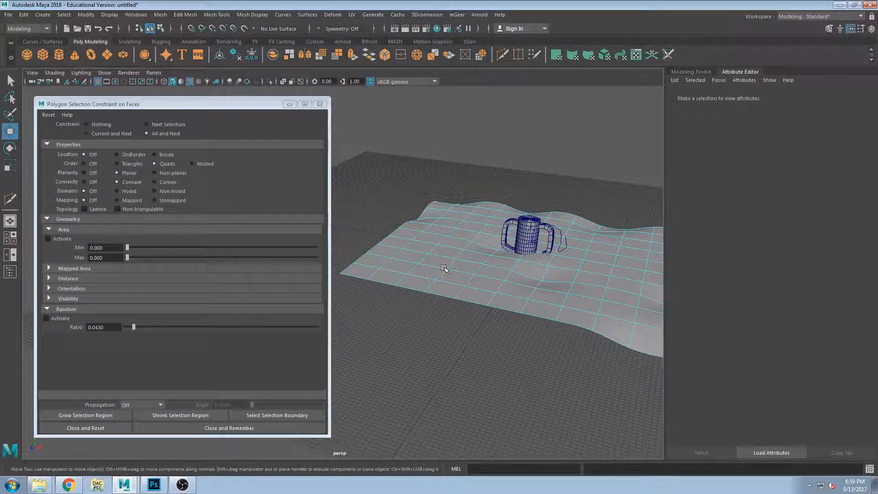
- Return to face selection, turn the Convexity constraint off, and test selecting single faces and the whole plane
right_drag(445, 268, 194, 201)
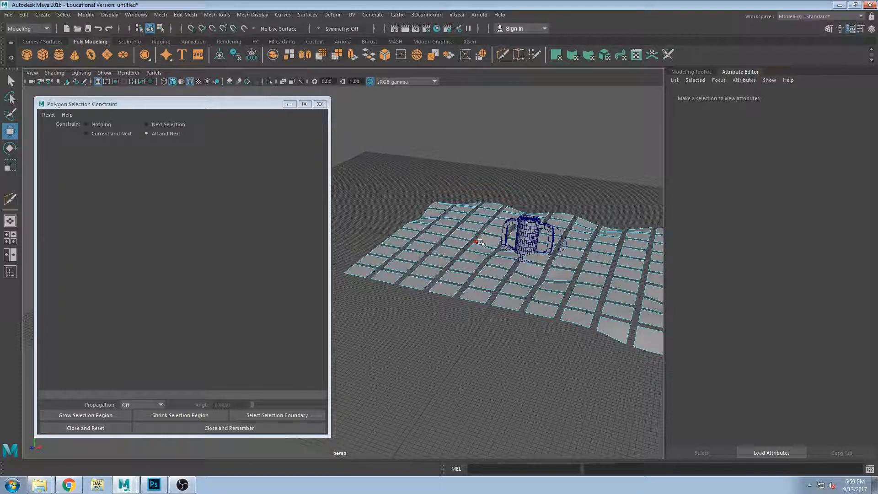
right_drag(458, 220, 457, 249)
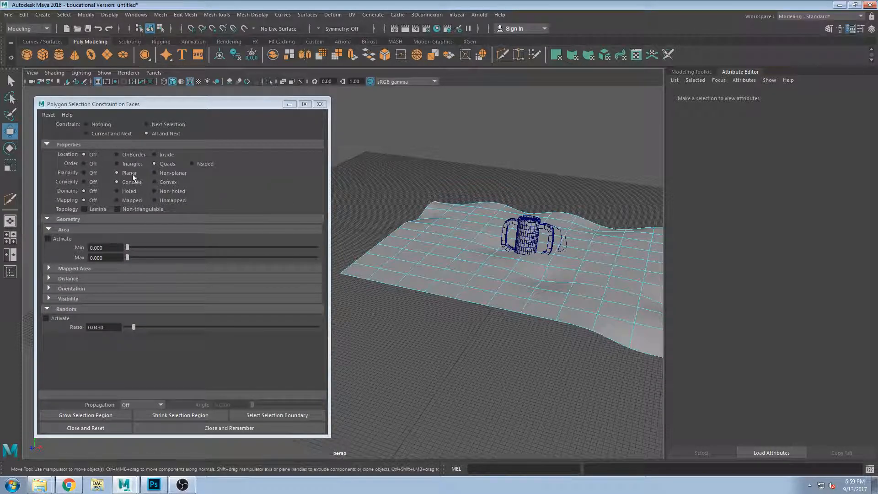
click(91, 182)
click(460, 259)
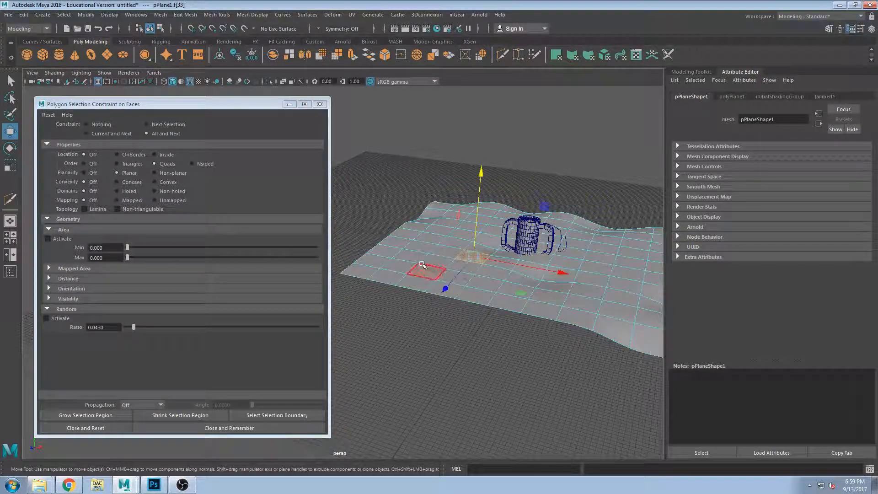
double_click(434, 262)
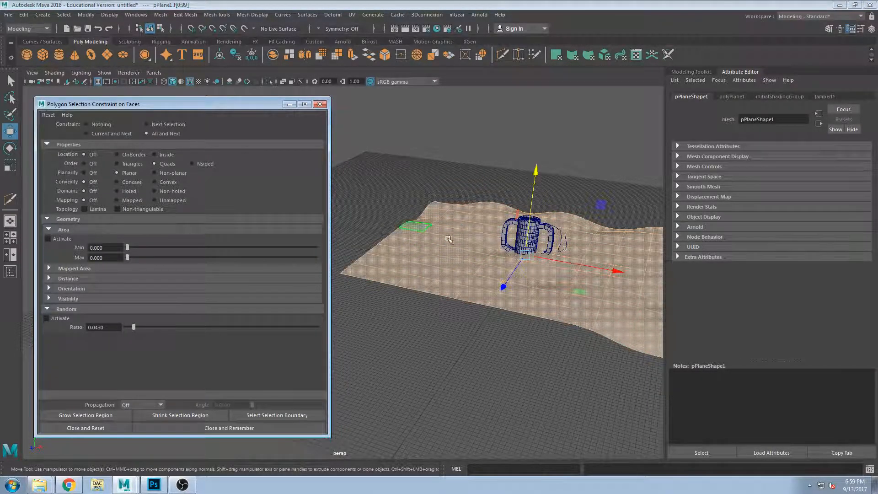
click(464, 267)
double_click(422, 276)
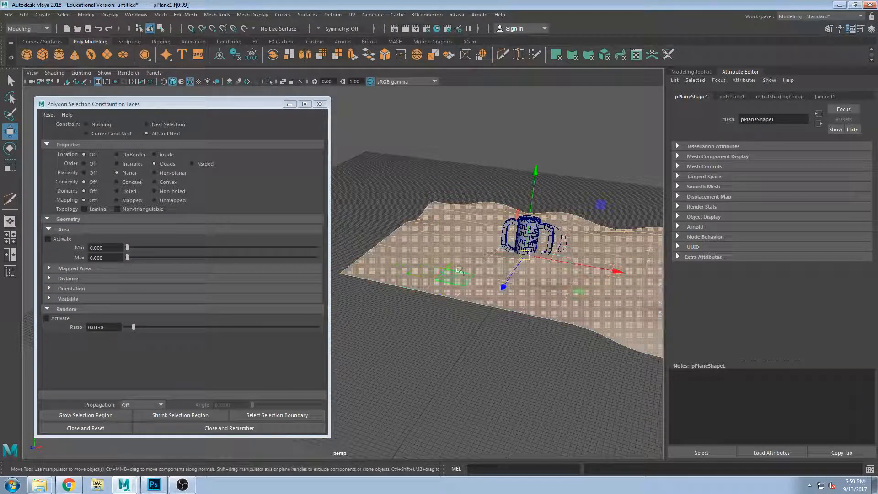
- Select a group of separate faces at one side of the plane, then individual faces near the mug, with Planar still on
alt+drag(451, 273, 448, 281)
click(450, 281)
click(386, 259)
shift+click(423, 254)
shift+click(474, 262)
shift+click(463, 301)
alt+drag(538, 250, 513, 250)
alt+middle_drag(514, 251, 487, 202)
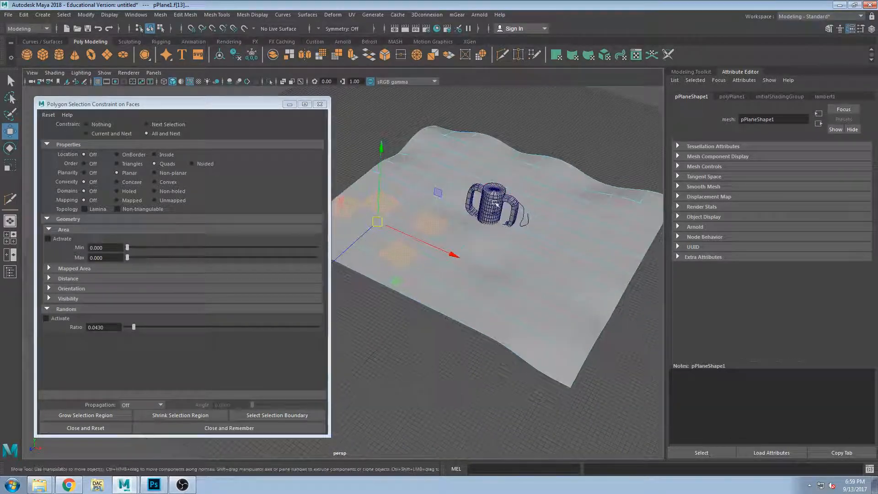
alt+drag(487, 202, 486, 187)
click(498, 235)
click(560, 228)
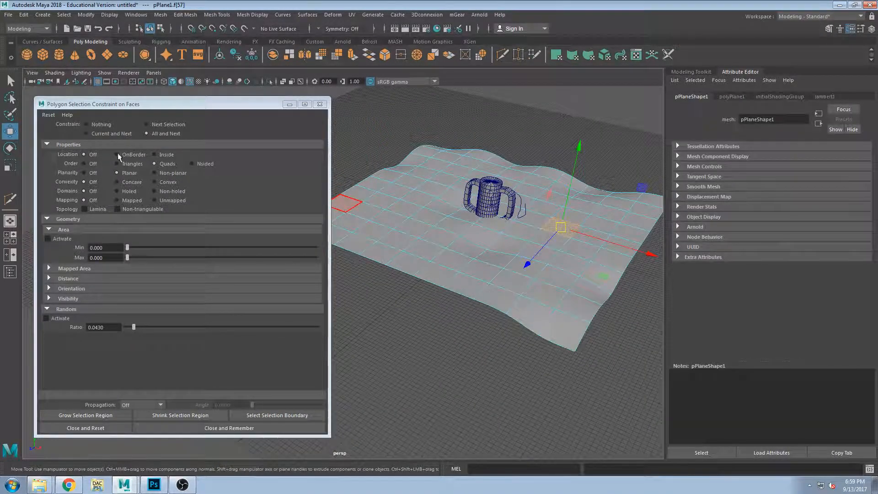
- Try the Concave option, turn Planarity and Convexity off, and select one plane face with the constraint set to Next Selection
click(125, 181)
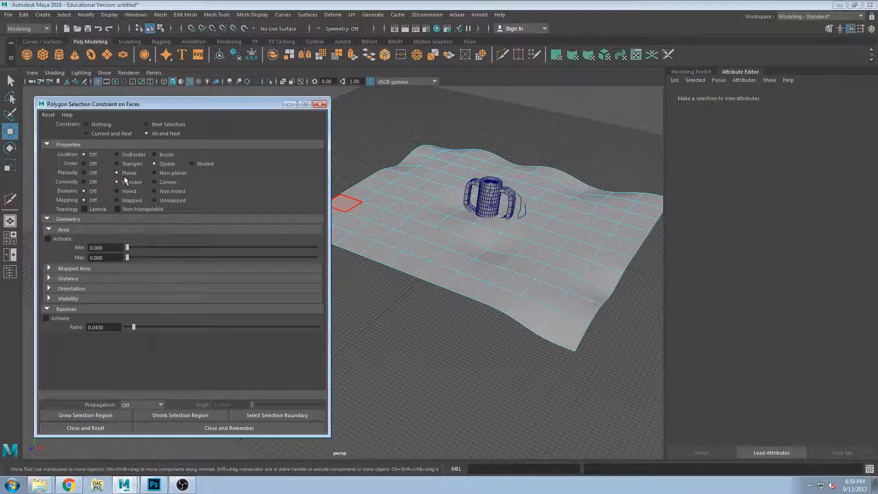
click(94, 182)
click(158, 125)
click(415, 225)
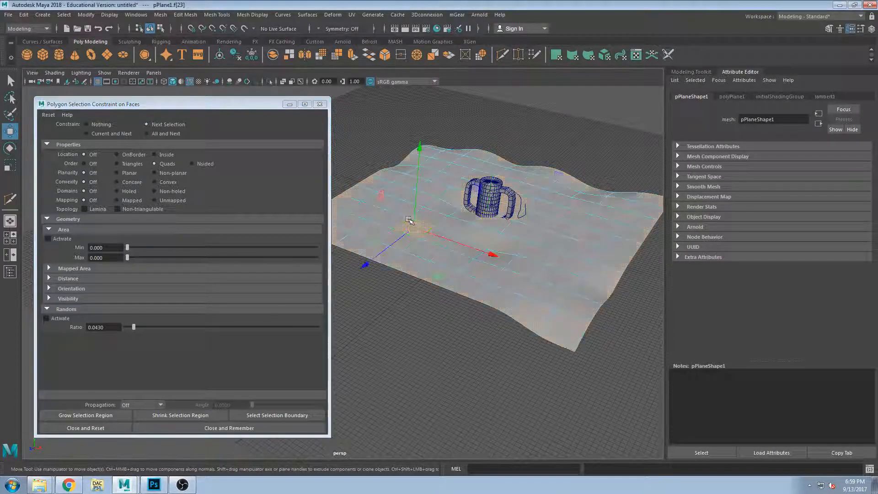
- Switch the constraint to Current and Next and set Planarity to Planar to select the flat plane faces
click(106, 132)
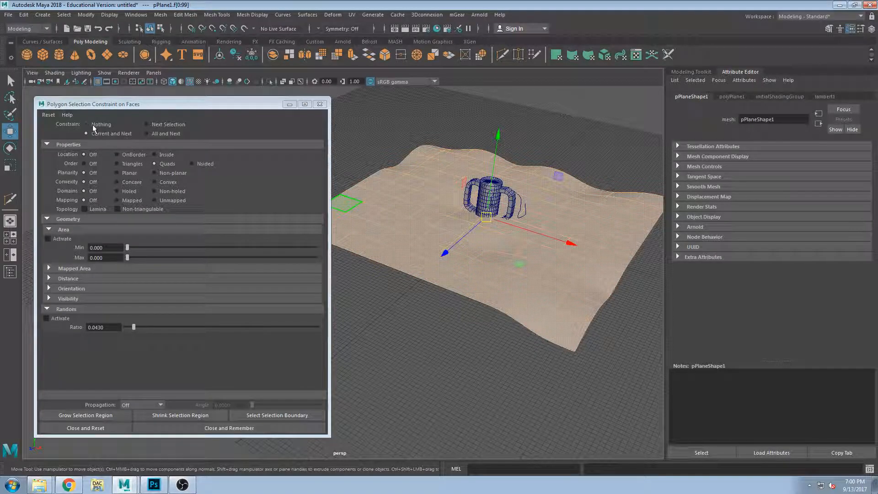
click(117, 173)
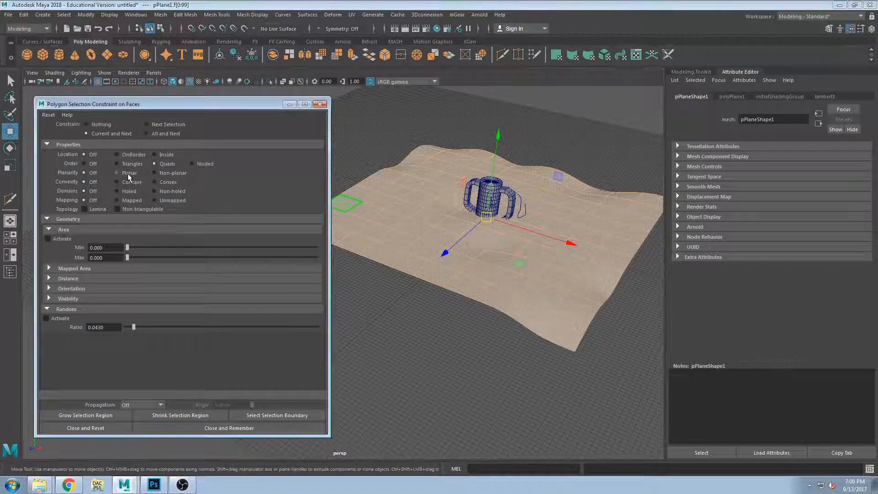
alt+drag(535, 243, 563, 259)
scroll(488, 226, up, 2)
alt+drag(446, 202, 551, 145)
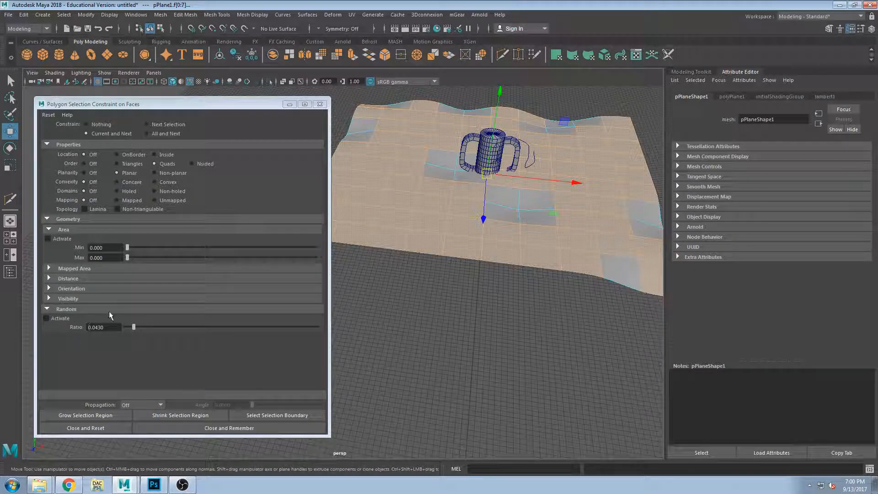
- Activate Random and try selection ratios of 0.2792 and 0.2196 on the planar faces, ending at 0.2148
click(62, 320)
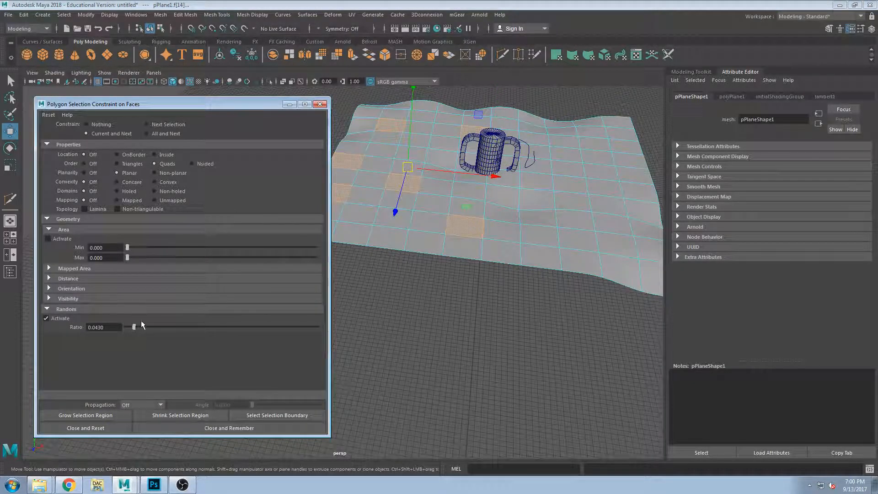
mouse_move(167, 327)
mouse_down()
mouse_move(187, 327)
mouse_move(158, 326)
mouse_move(179, 327)
mouse_up()
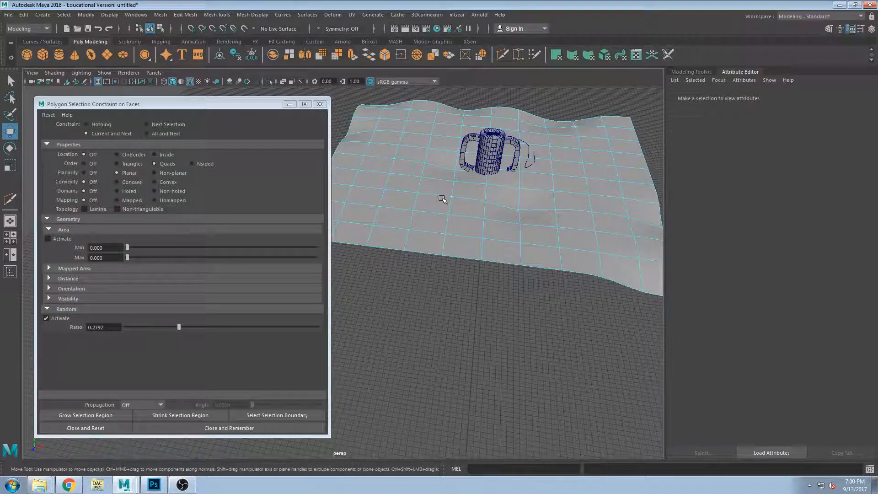
click(442, 199)
drag(178, 327, 167, 327)
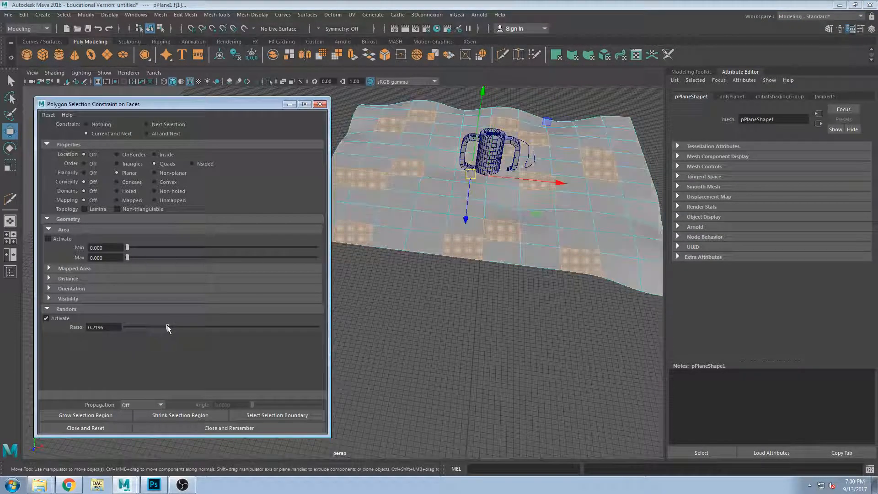
alt+drag(498, 256, 524, 264)
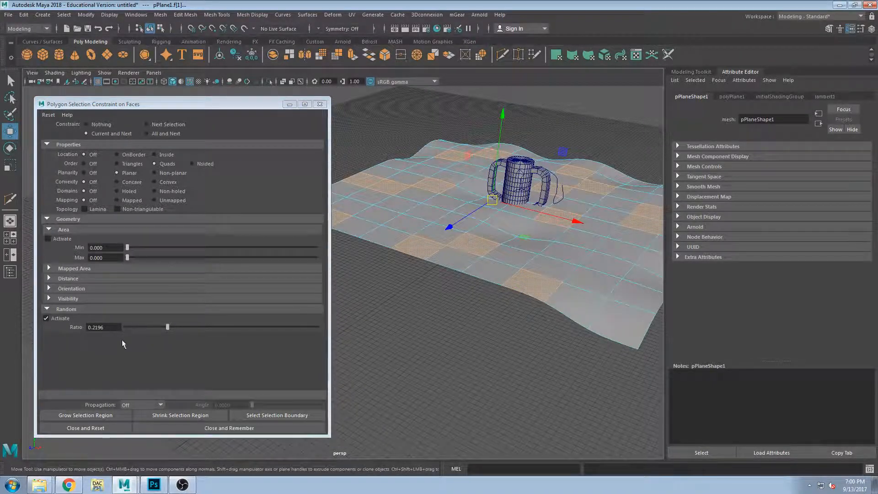
drag(166, 327, 166, 328)
- Turn the Order and Planarity constraints off, lower the random ratio to 0.1695, and deselect the plane faces
click(92, 166)
click(91, 173)
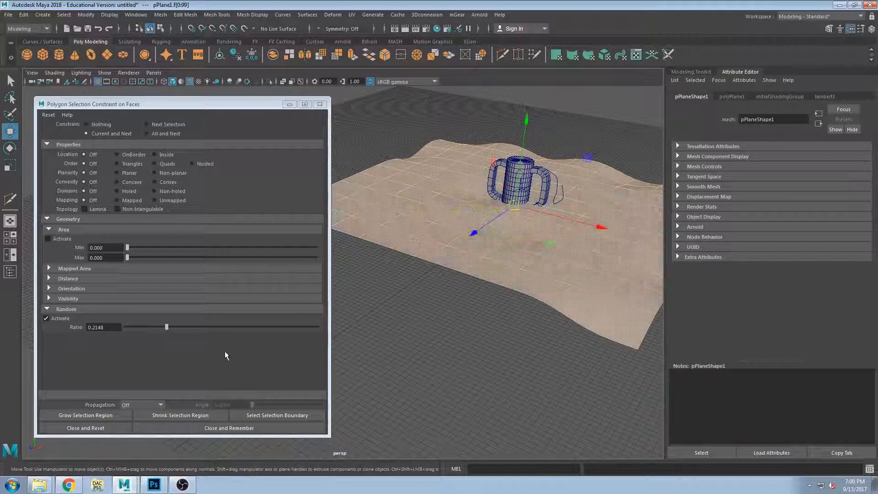
drag(166, 328, 158, 327)
click(466, 289)
alt+drag(530, 259, 531, 274)
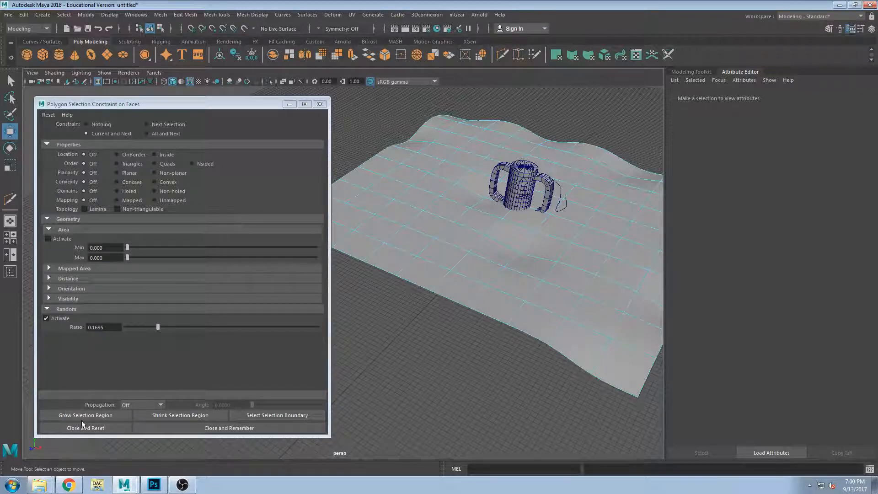
- Close the polygon selection constraints and reset them
drag(151, 104, 171, 38)
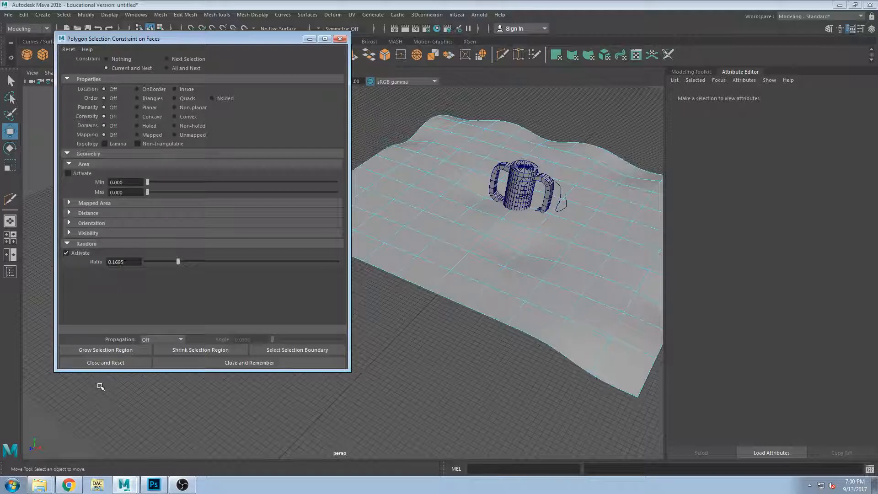
click(118, 366)
click(117, 365)
click(448, 210)
- Select all faces of the wavy plane and delete them
click(559, 227)
alt+middle_drag(594, 223, 457, 243)
double_click(462, 241)
alt+drag(462, 240, 369, 237)
alt+right_drag(369, 237, 385, 256)
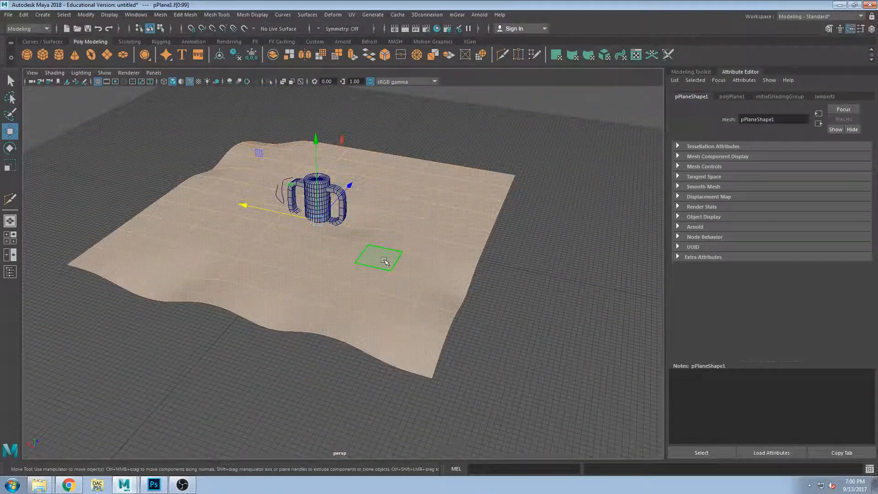
key(Delete)
- Try to delete the plane's last remaining face, and delete the whole plane as an object
click(100, 268)
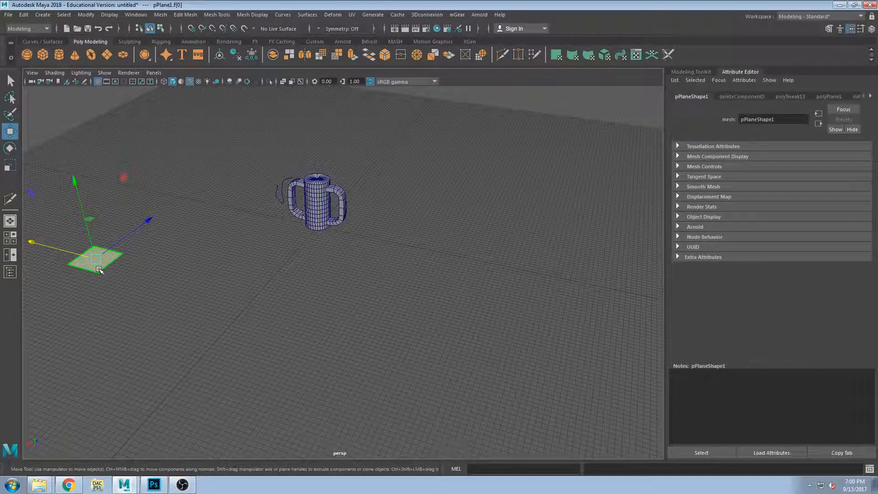
key(Delete)
key(f)
click(69, 348)
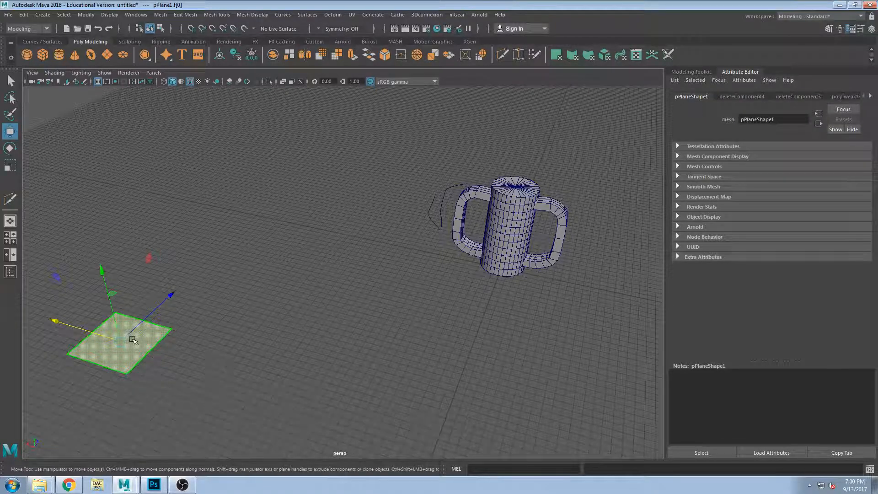
key(Delete)
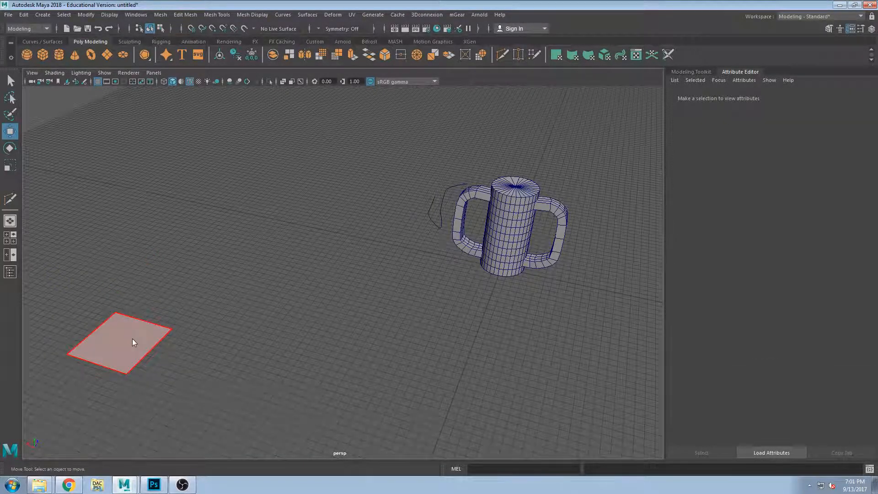
click(130, 350)
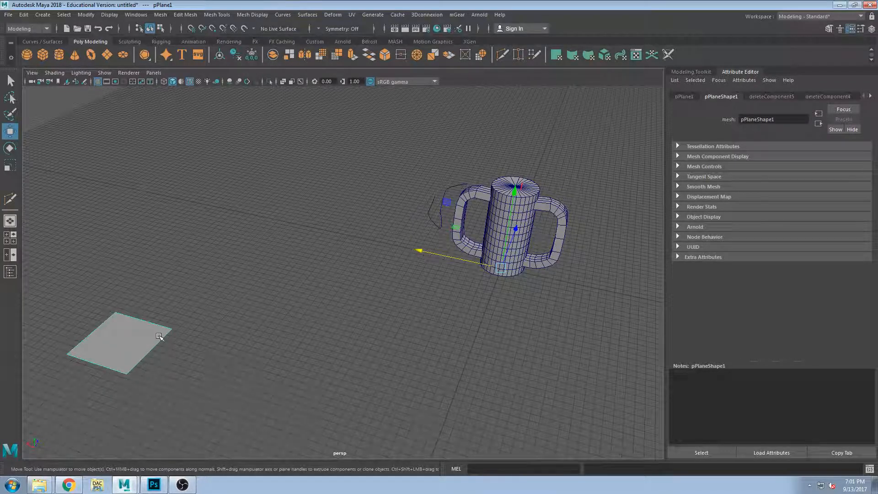
key(Delete)
- Switch the mug to face selection and select a complete face loop around the middle of its body
key(a)
alt+drag(405, 259, 423, 267)
scroll(437, 255, up, 2)
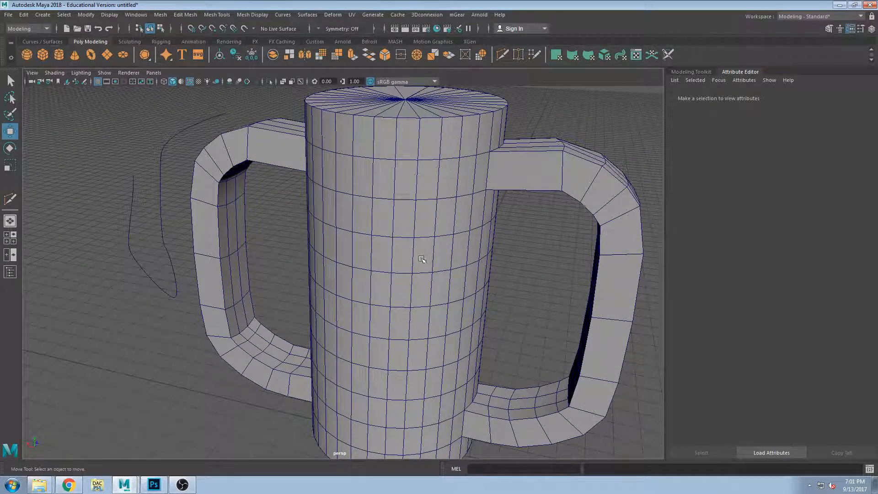
click(421, 259)
key(F11)
click(424, 255)
shift+click(381, 261)
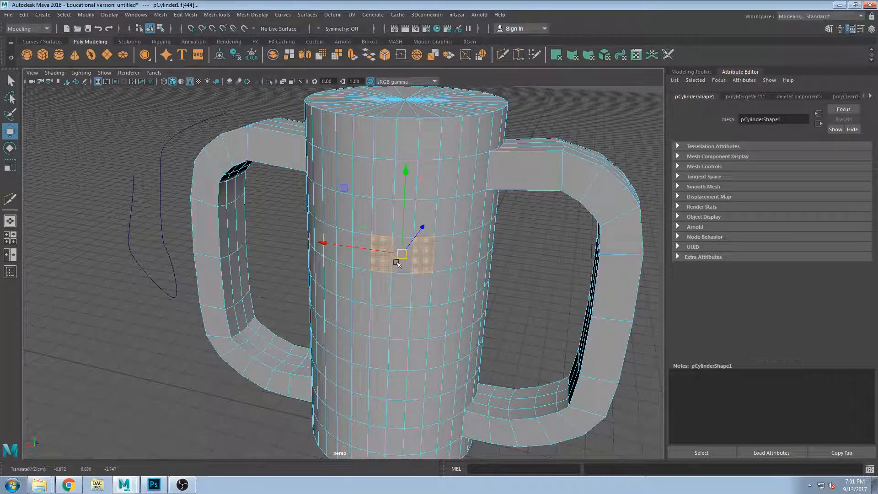
click(441, 261)
shift+double_click(421, 264)
alt+drag(459, 270, 456, 300)
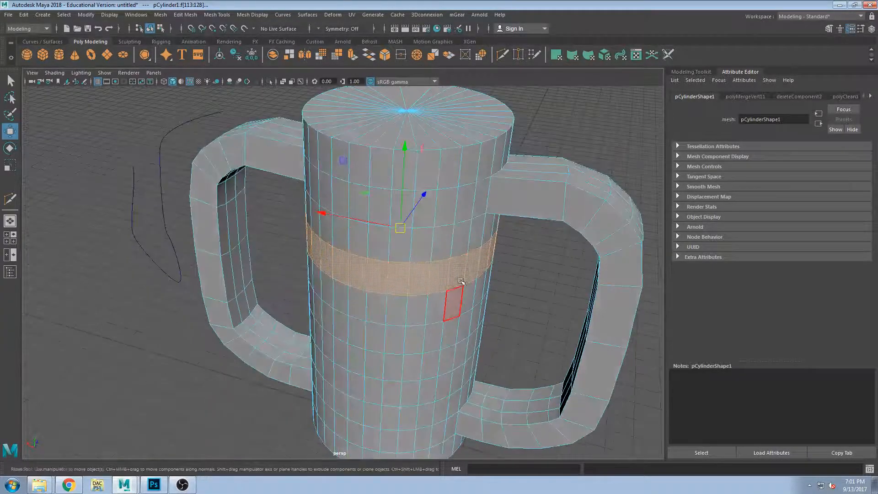
- Try extruding the selected face loop with the Scale tool and undo it
key(r)
alt+drag(415, 232, 433, 162)
key(ctrl+z)
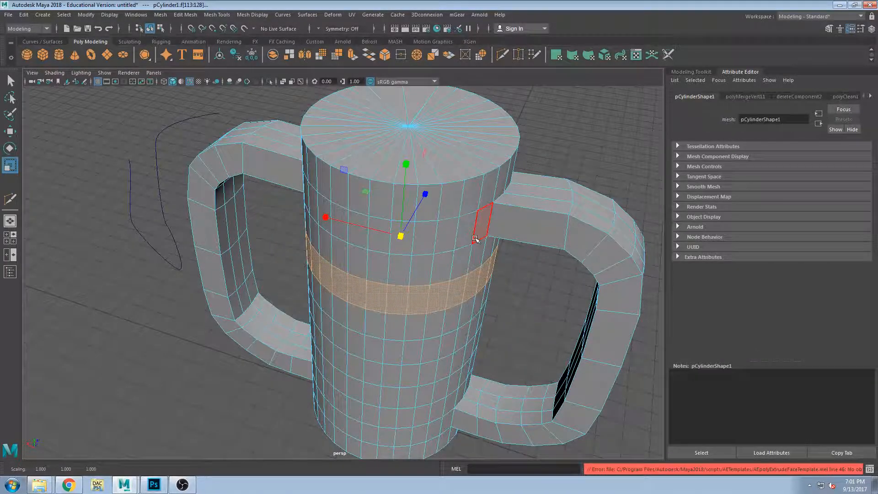
- Add the face loop directly below to the selection on the mug body
alt+middle_drag(440, 292, 399, 263)
alt+drag(387, 272, 392, 257)
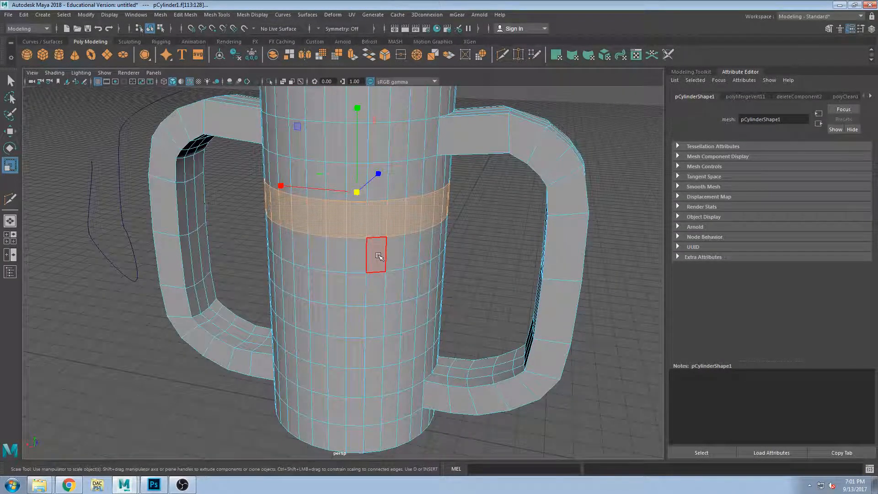
shift+double_click(357, 255)
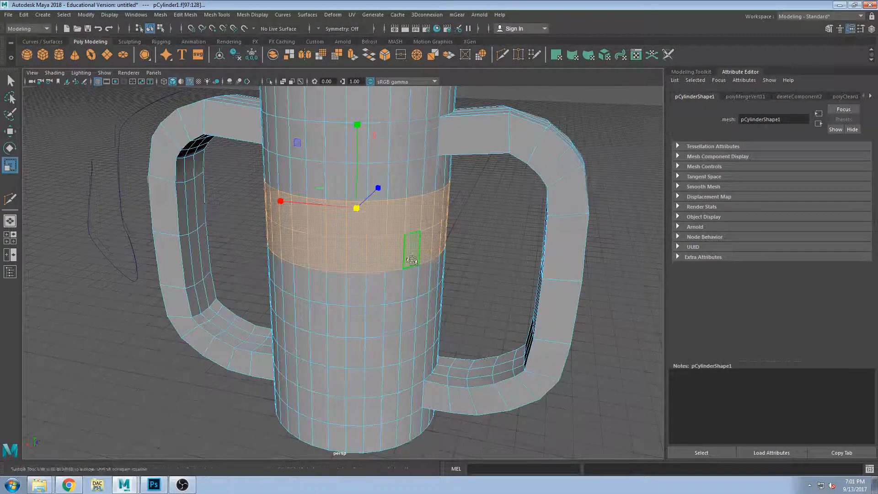
- Try extruding the two selected face loops outward by scaling and undo the change
alt+drag(411, 245, 411, 276)
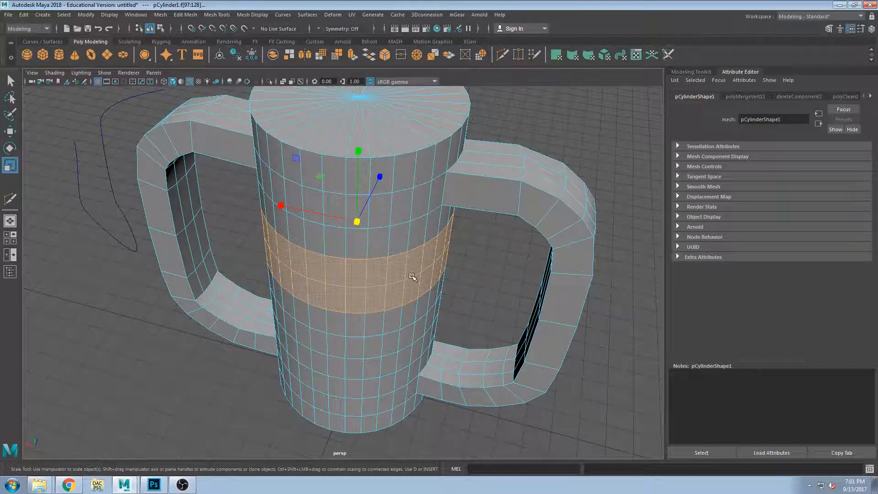
shift+click(357, 222)
shift+drag(360, 220, 387, 225)
key(ctrl+z)
- Switch to vertex selection and select a full horizontal vertex loop around the mug body
alt+drag(368, 291, 395, 261)
alt+drag(382, 298, 373, 273)
scroll(368, 283, up, 4)
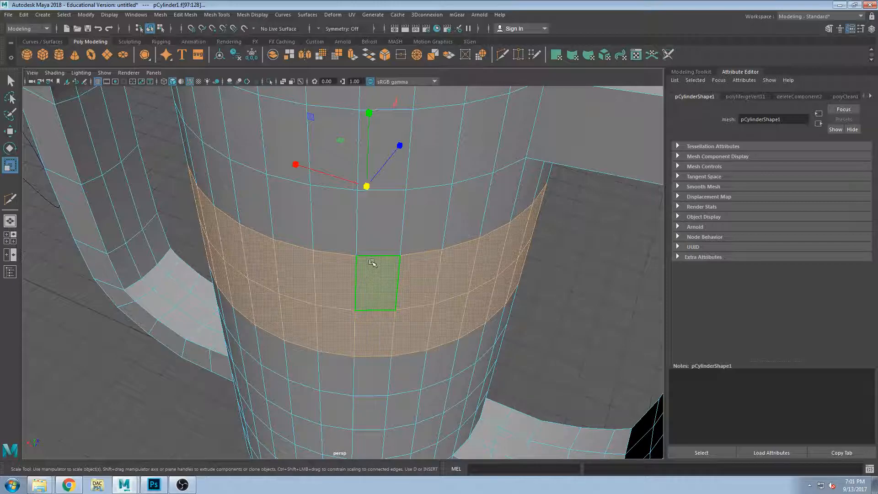
key(F9)
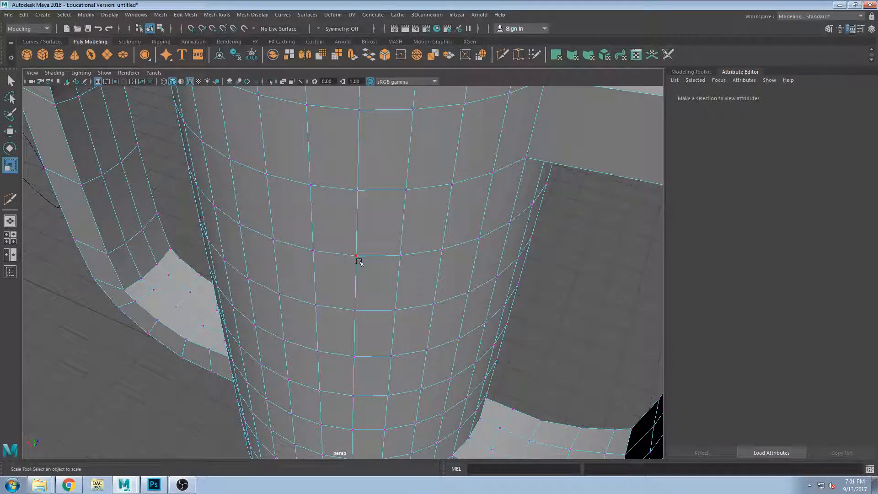
click(399, 255)
shift+double_click(356, 255)
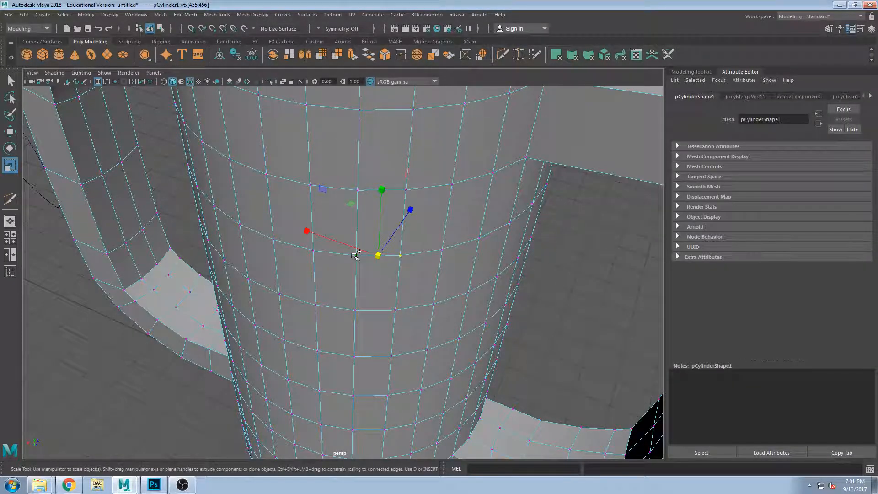
double_click(355, 309)
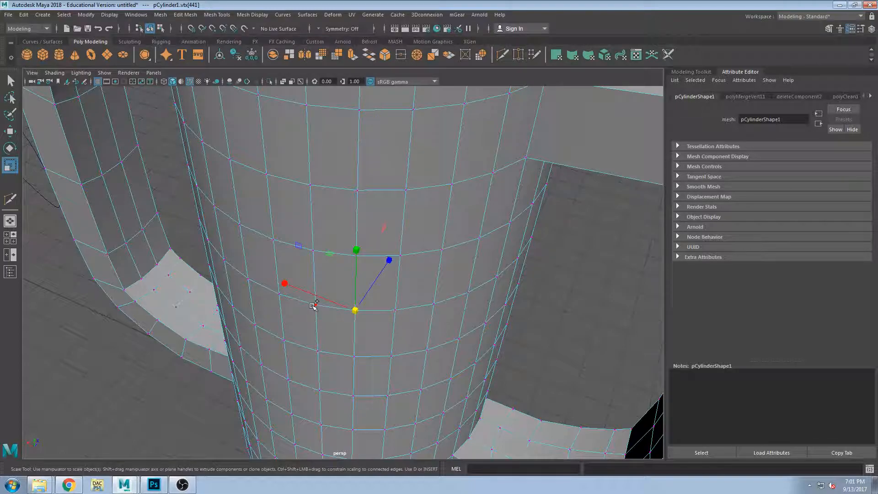
alt+drag(403, 294, 409, 280)
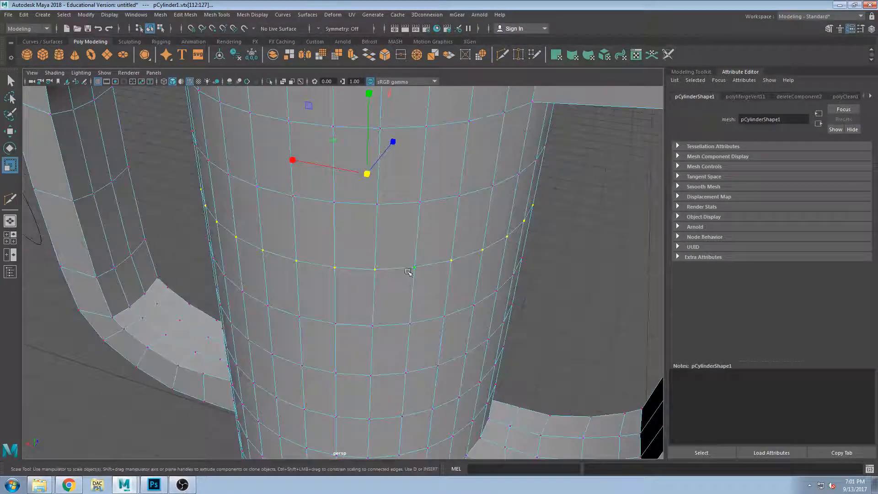
- Switch the mug back to face selection and pick adjacent wedge faces on the top cap
click(332, 203)
alt+drag(397, 193, 438, 212)
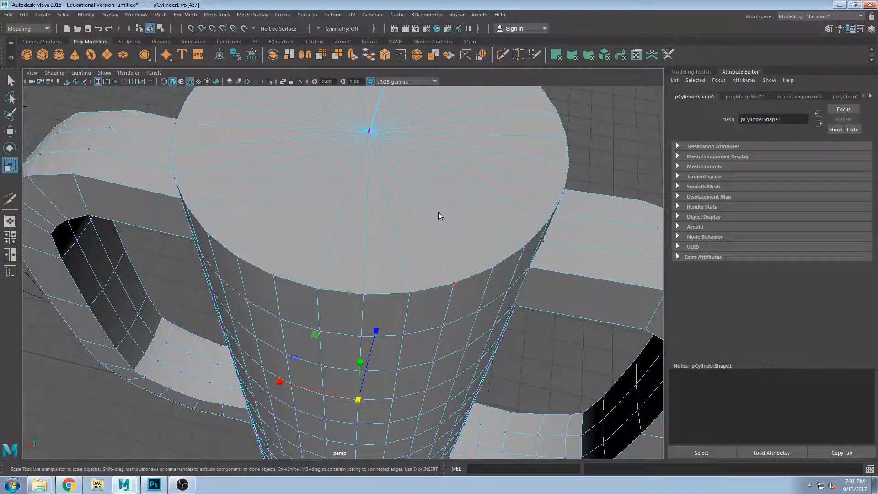
right_drag(432, 231, 437, 236)
click(438, 237)
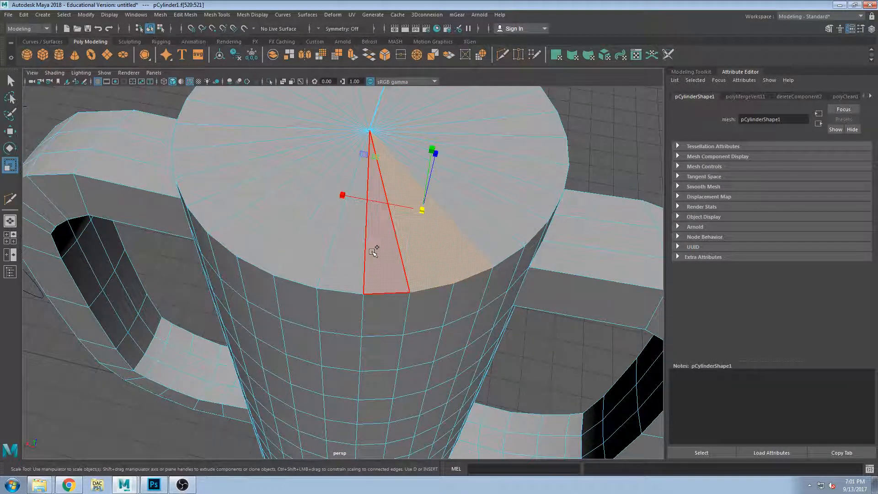
- Extend the selection over neighbouring wedge faces to cover the front half of the cap, and undo that selection
shift+click(270, 240)
alt+middle_drag(394, 204, 386, 253)
shift+click(280, 244)
shift+click(266, 237)
shift+click(445, 267)
shift+click(459, 249)
shift+click(474, 232)
shift+click(486, 208)
shift+click(489, 191)
shift+click(488, 170)
shift+click(478, 151)
shift+click(474, 147)
alt+drag(492, 224, 479, 222)
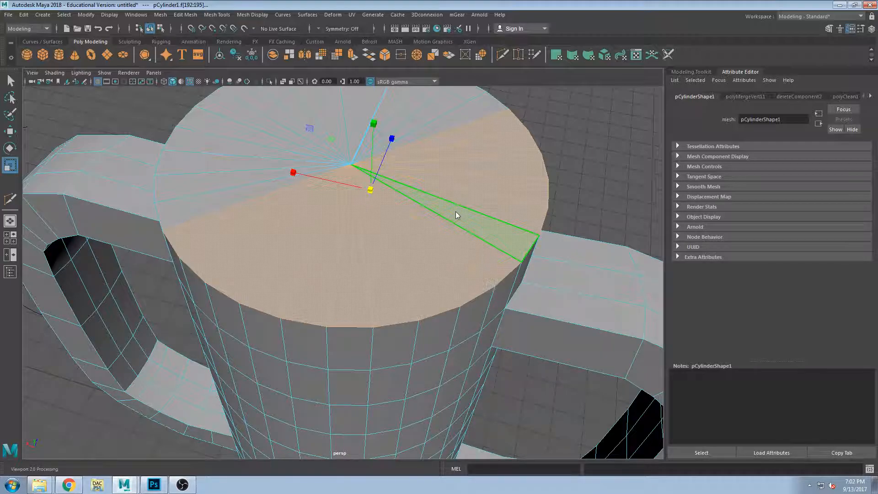
key(ctrl+z)
key(ctrl+z)
key(ctrl+z)
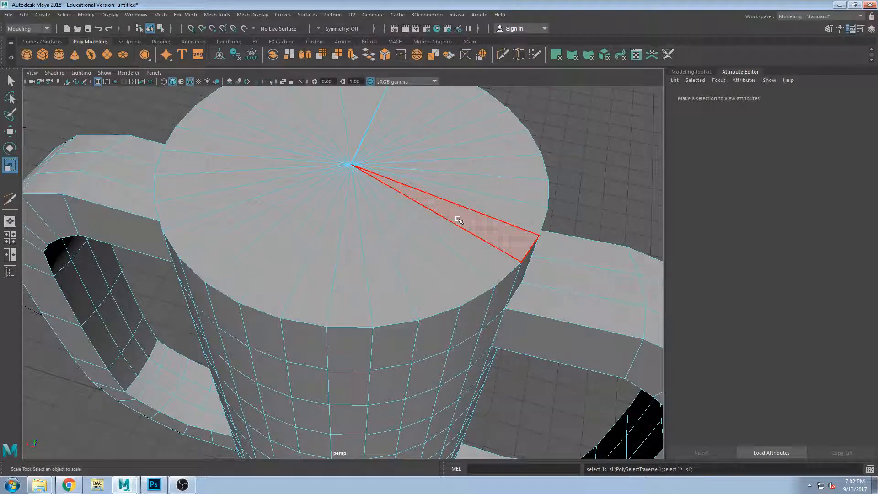
- Select five adjacent wedge faces on the front right part of the mug's top cap
click(457, 220)
shift+click(461, 248)
shift+click(419, 275)
shift+click(471, 277)
shift+click(393, 290)
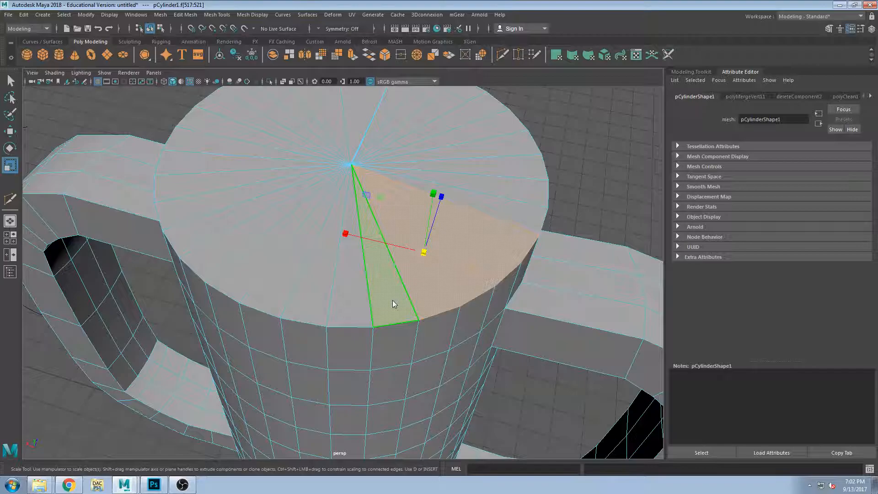
alt+drag(483, 255, 445, 199)
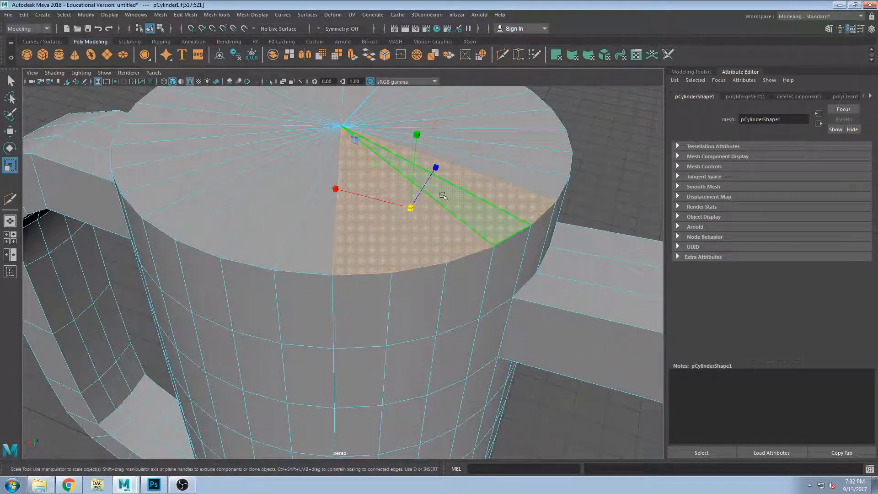
- Select a single face on the outer side of the mug's right handle
alt+middle_drag(453, 417, 439, 278)
alt+drag(438, 277, 445, 251)
alt+drag(415, 158, 469, 152)
alt+drag(551, 238, 505, 283)
alt+drag(532, 352, 491, 288)
click(492, 288)
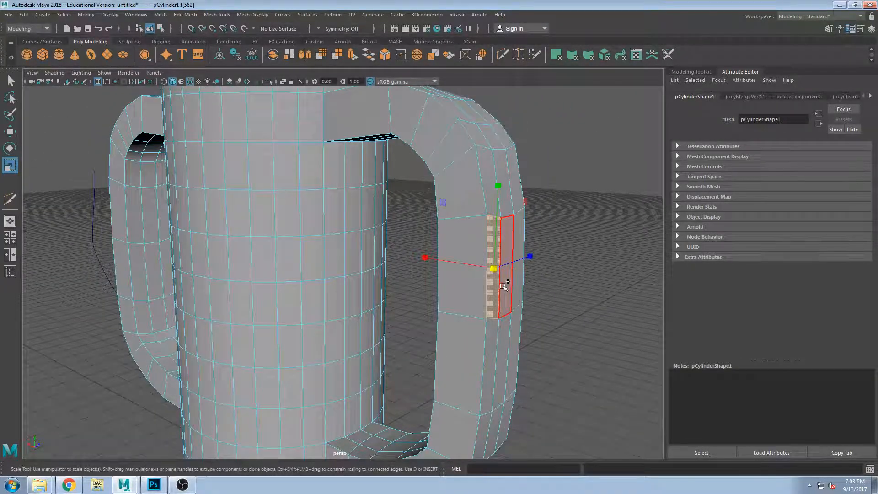
- Grow the face selection repeatedly until it covers the entire right handle
mouse_move(514, 329)
alt+mouse_down()
mouse_move(547, 318)
mouse_move(529, 320)
alt+mouse_up()
key(shift+period)
key(shift+period)
key(shift+period)
key(shift+period)
key(shift+period)
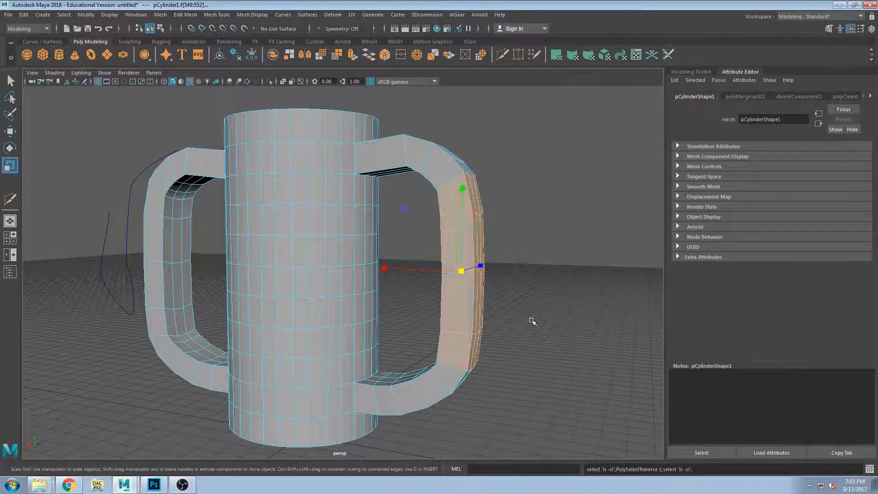
alt+drag(461, 262, 462, 269)
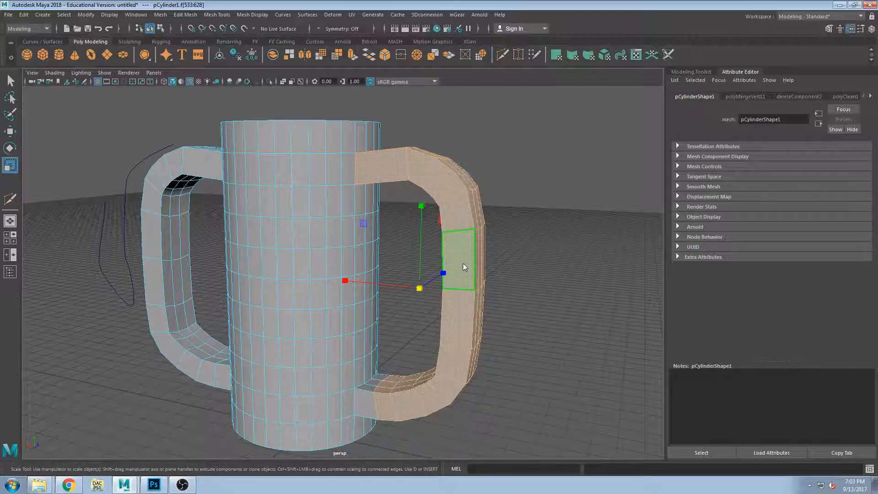
- Convert the right handle's face selection to vertices
ctrl+right_drag(421, 265, 378, 264)
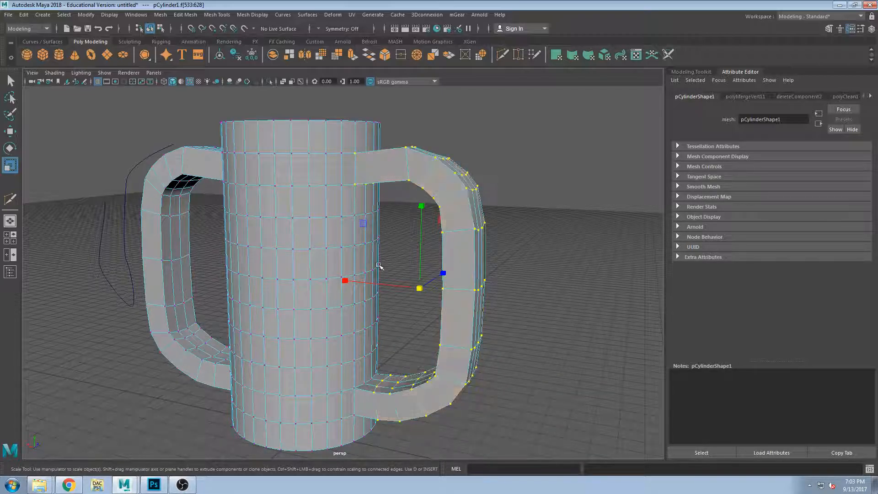
alt+drag(538, 201, 564, 206)
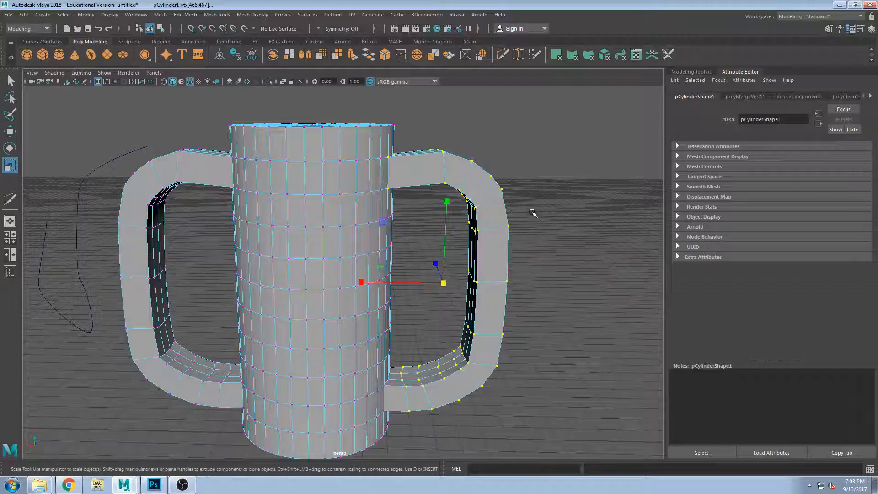
alt+drag(522, 245, 466, 275)
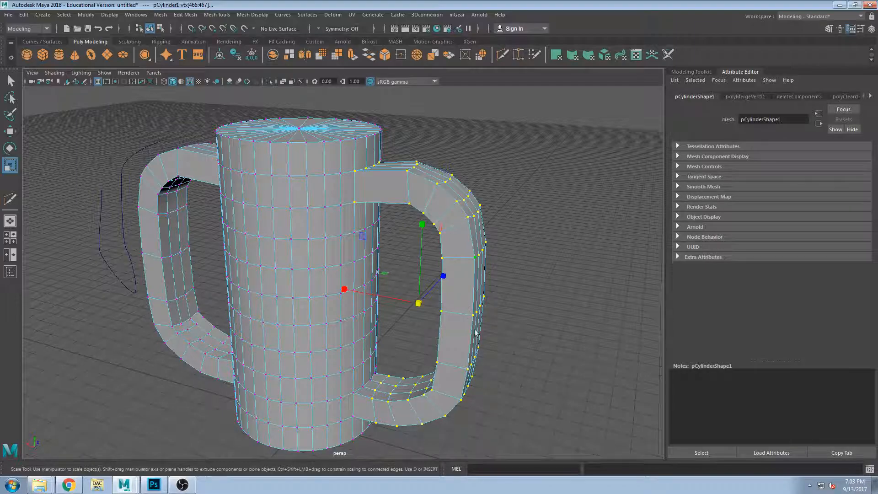
- Convert the right handle's vertex selection back to faces and convert those faces to edges
ctrl+right_drag(473, 324, 474, 337)
mouse_move(496, 261)
alt+mouse_down()
mouse_move(474, 267)
mouse_move(499, 270)
mouse_move(493, 260)
alt+mouse_up()
key(ctrl+less)
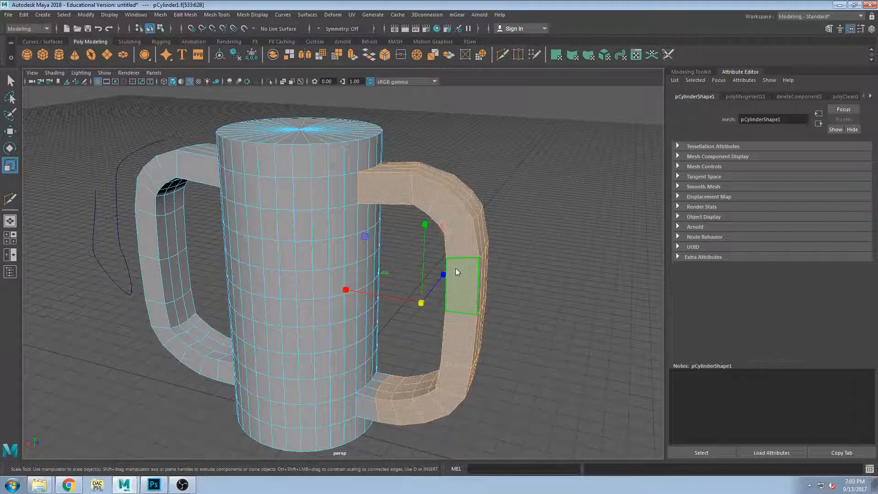
ctrl+right_drag(461, 215, 527, 239)
alt+drag(527, 239, 436, 272)
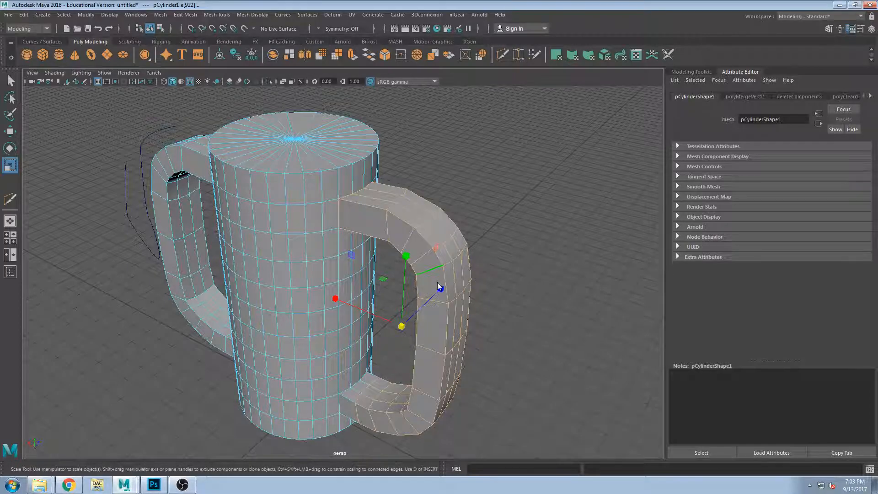
- Replace the handle selection with two adjacent horizontal face bands around the middle of the mug's cylinder
key(ctrl+F11)
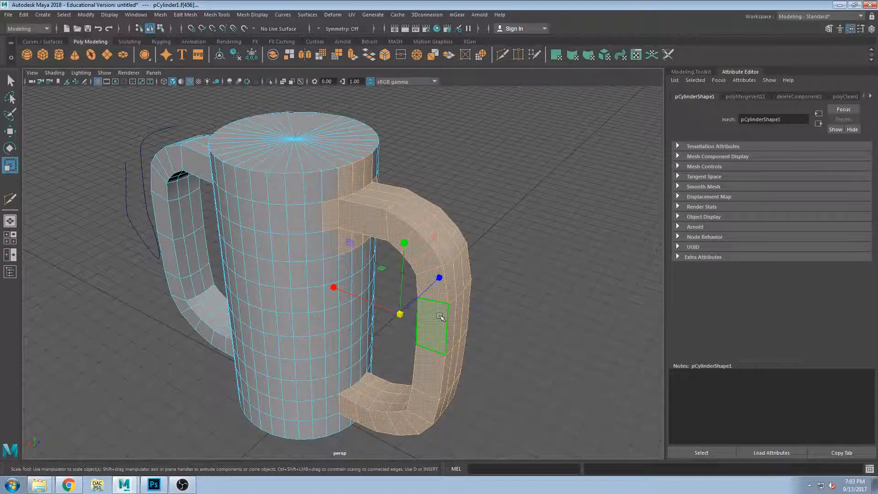
click(330, 296)
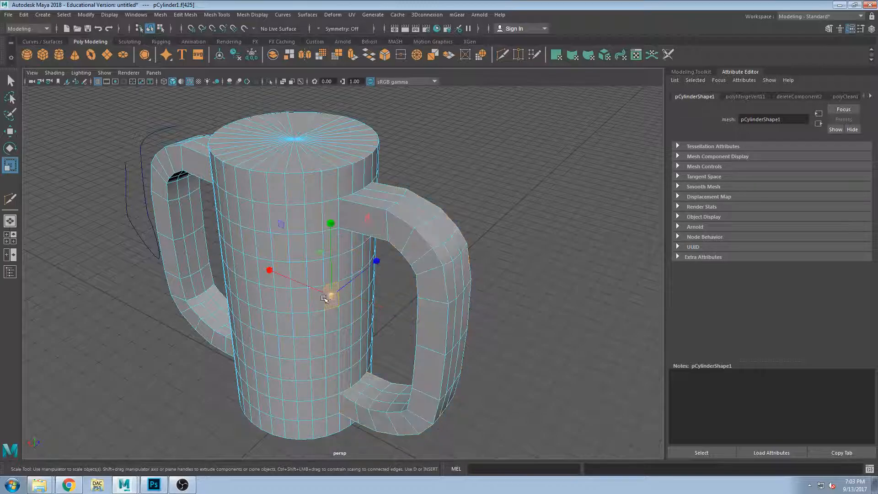
double_click(315, 301)
alt+drag(314, 303, 327, 306)
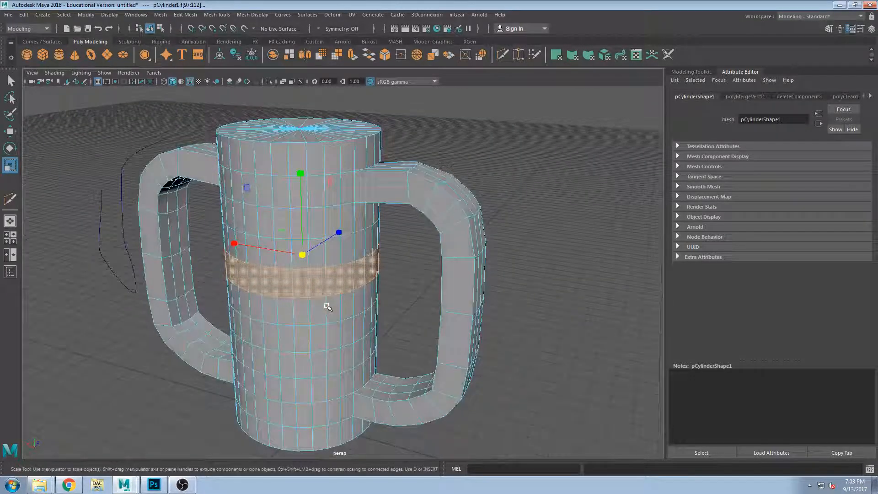
mouse_move(427, 304)
alt+mouse_down()
mouse_move(402, 304)
mouse_move(443, 306)
alt+mouse_up()
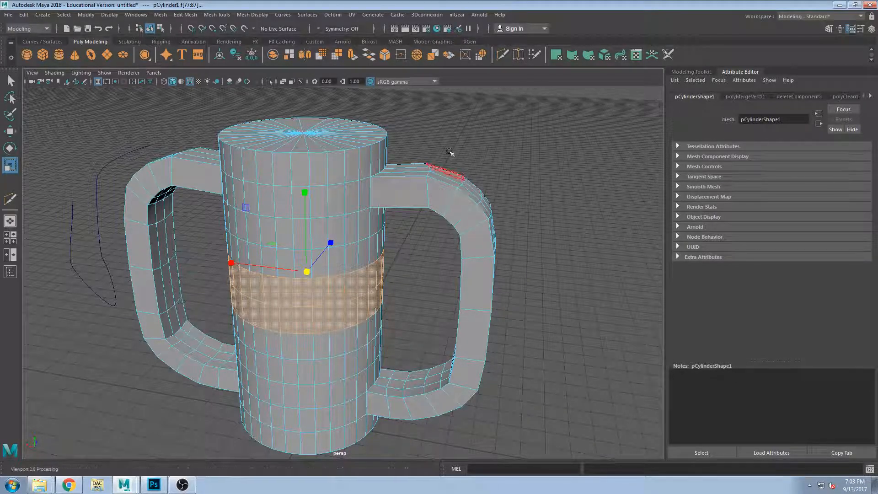
- Extrude the two selected face bands outward into a thick collar around the cylinder, then clear the selection
alt+drag(327, 113, 378, 159)
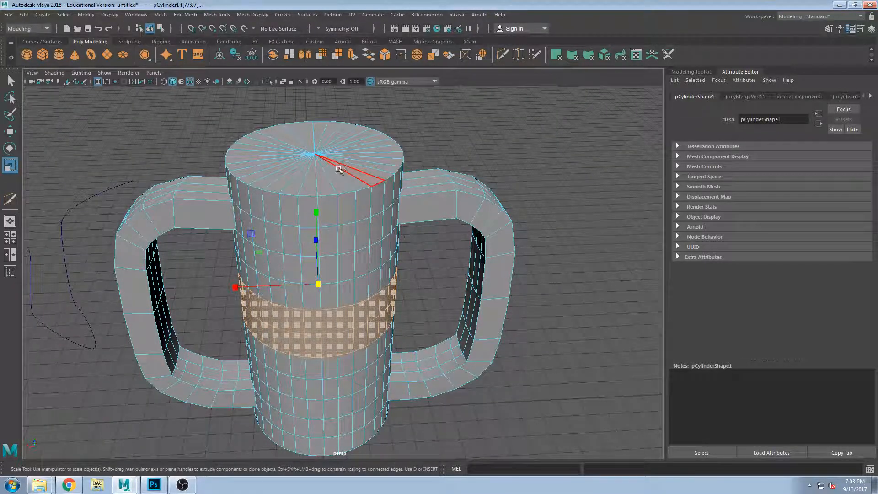
mouse_move(346, 271)
alt+mouse_down()
mouse_move(356, 281)
mouse_move(321, 285)
mouse_move(352, 273)
mouse_move(317, 285)
mouse_move(340, 289)
mouse_move(309, 268)
mouse_move(336, 266)
alt+mouse_up()
alt+drag(395, 274, 412, 207)
alt+drag(414, 247, 416, 266)
scroll(416, 271, down, 3)
scroll(327, 260, up, 3)
scroll(327, 259, down, 5)
alt+drag(327, 260, 354, 282)
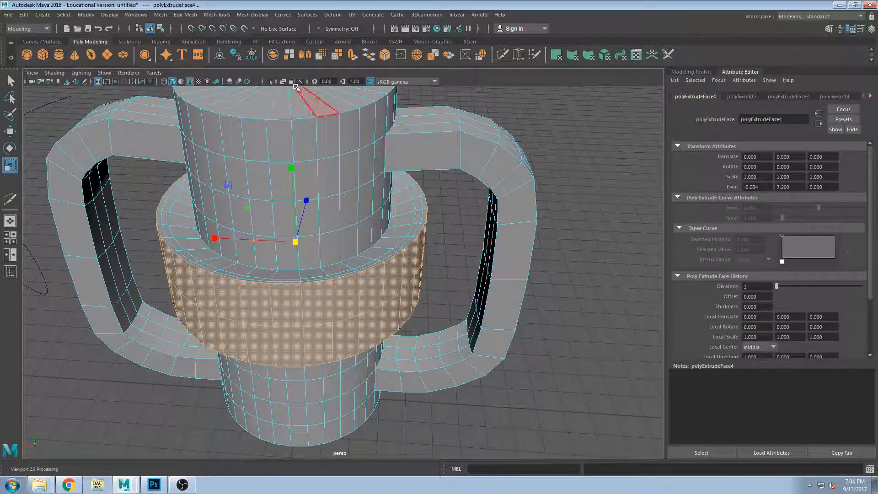
click(638, 277)
key(q)
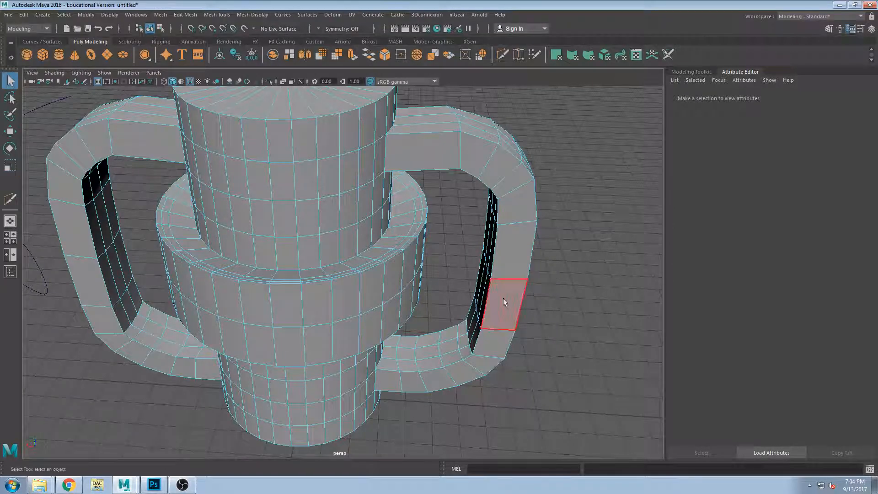
- Return to object mode and select the whole mug mesh
alt+drag(371, 259, 364, 234)
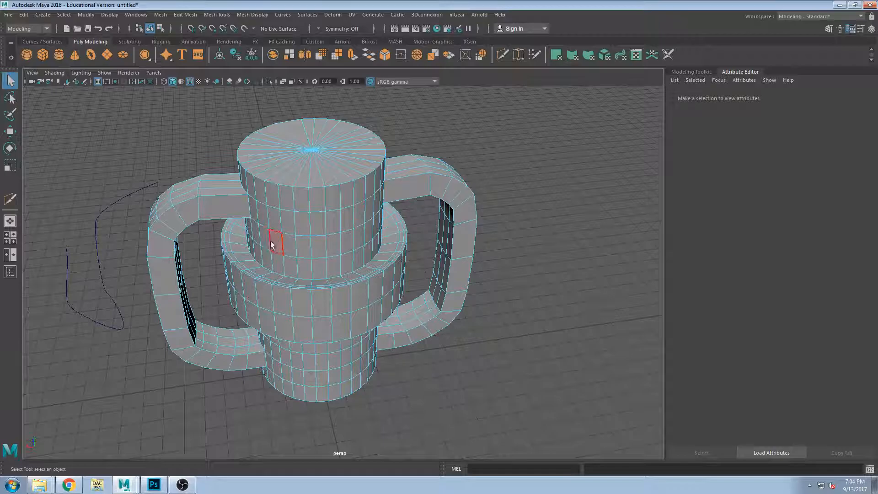
alt+drag(496, 271, 335, 199)
alt+drag(338, 228, 313, 167)
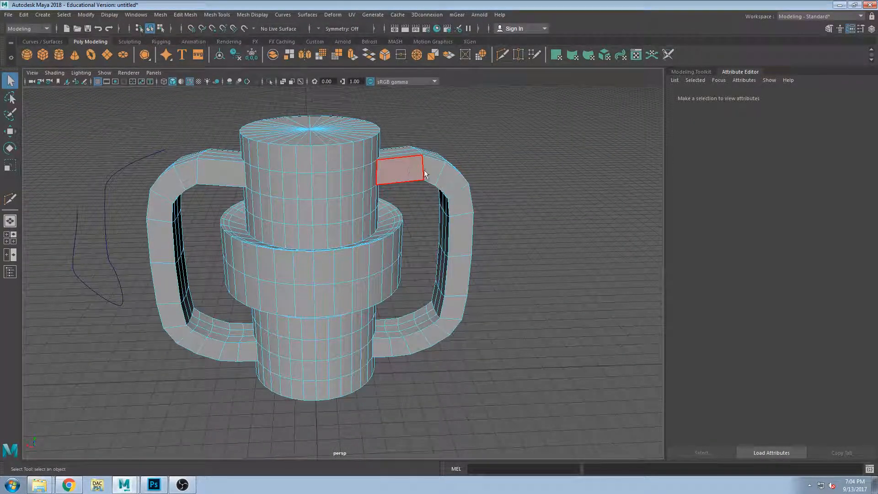
alt+drag(361, 139, 380, 179)
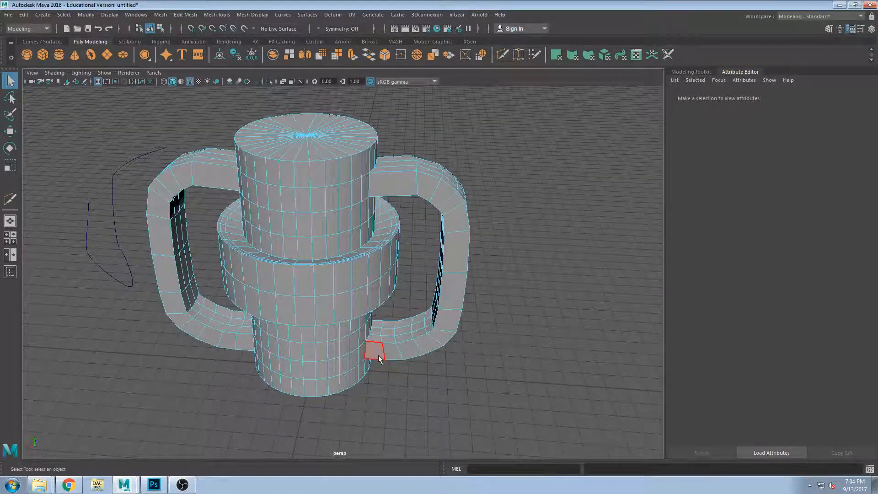
alt+drag(383, 288, 393, 269)
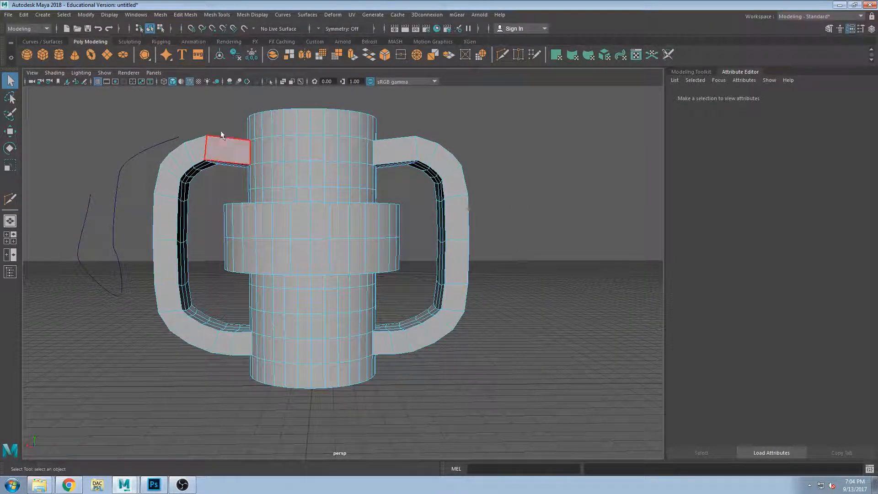
alt+drag(345, 147, 337, 219)
alt+drag(346, 337, 344, 201)
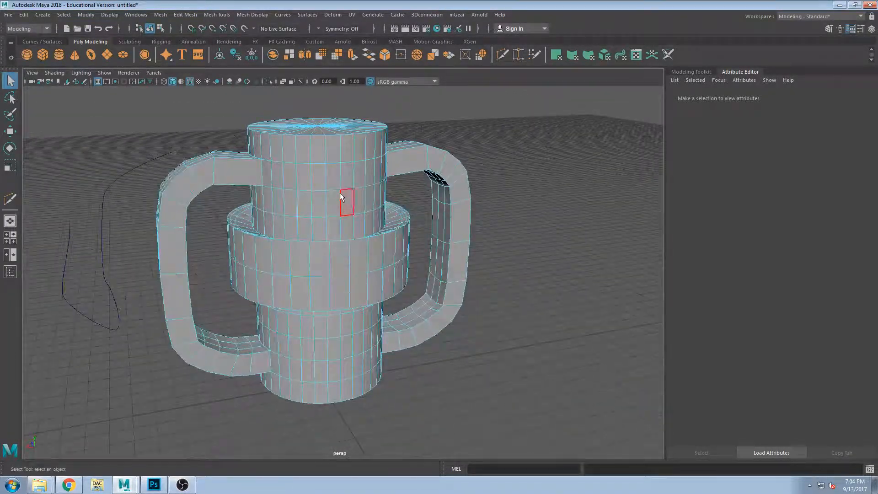
click(382, 230)
right_drag(374, 179, 379, 175)
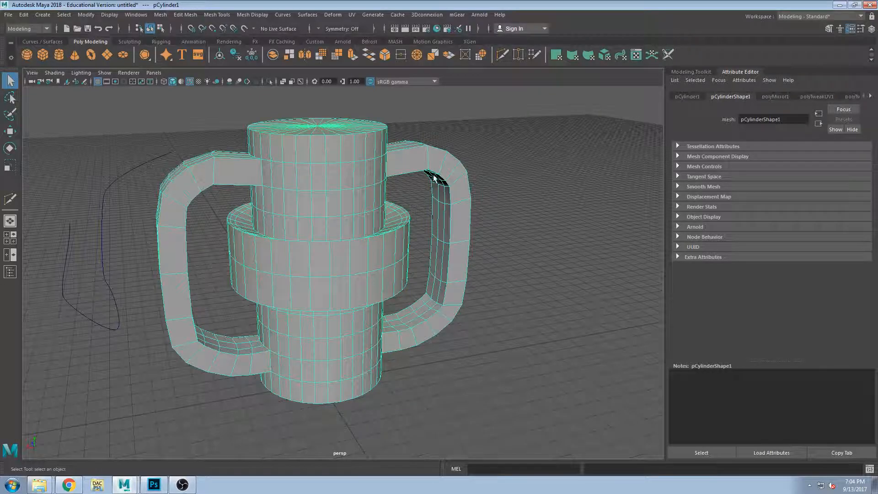
alt+drag(339, 127, 335, 145)
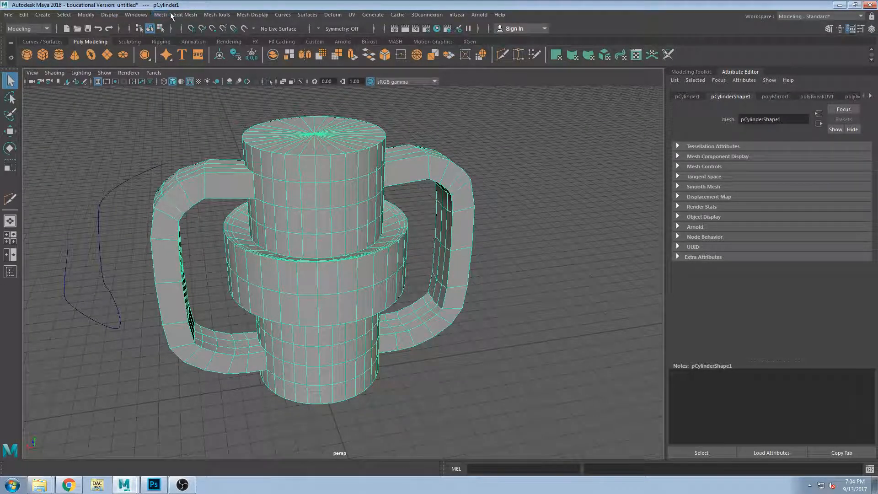
click(159, 15)
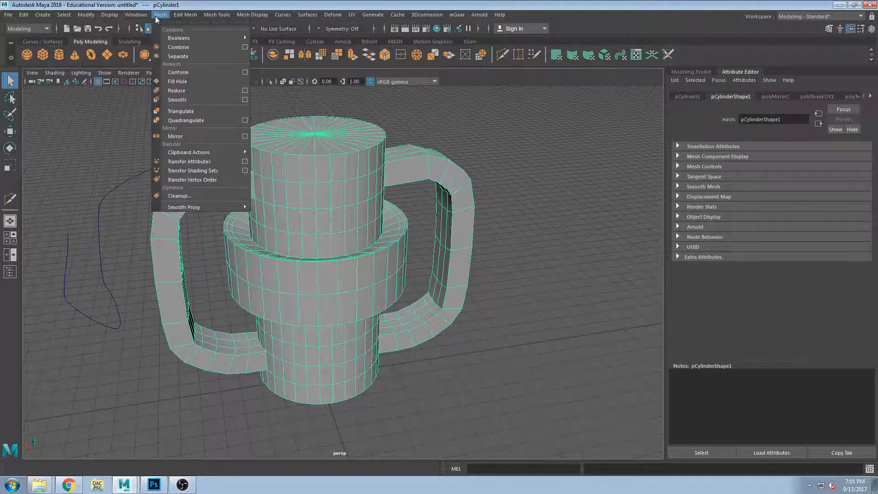
mouse_move(113, 17)
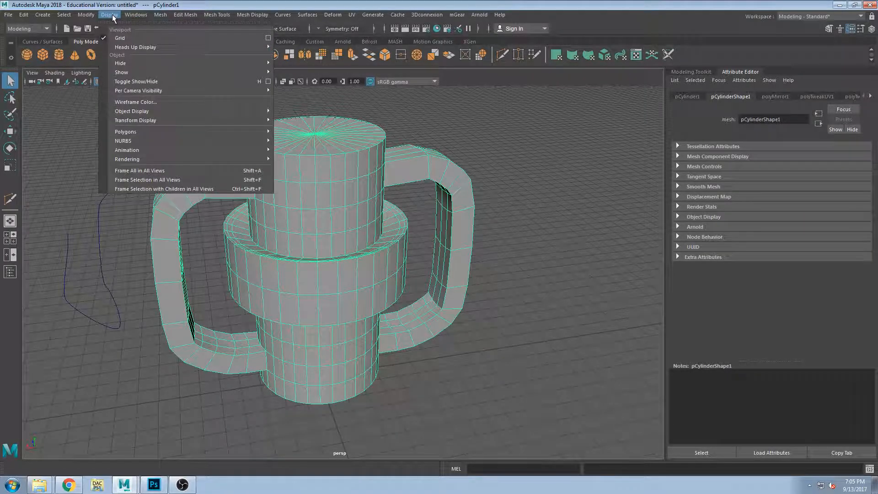
mouse_move(64, 17)
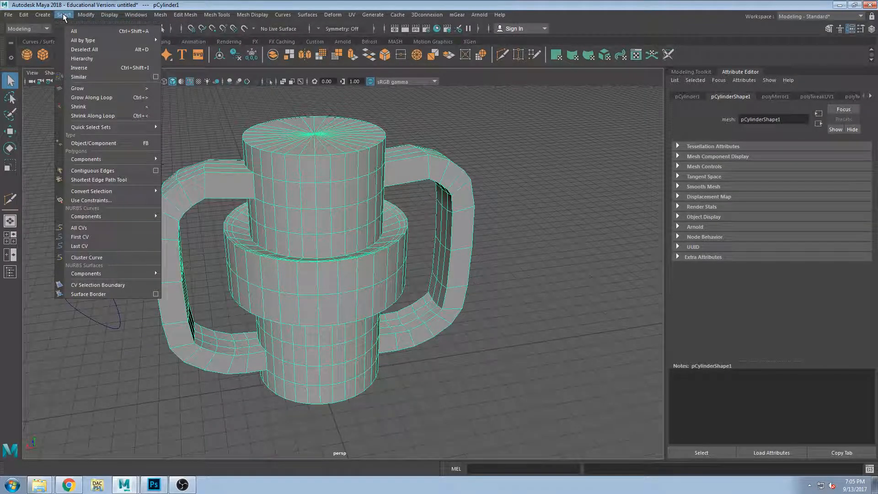
mouse_move(159, 16)
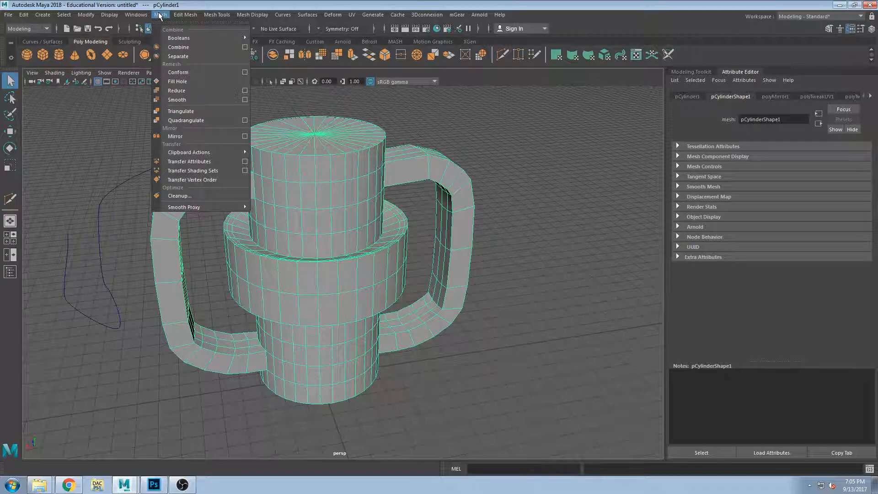
mouse_move(188, 17)
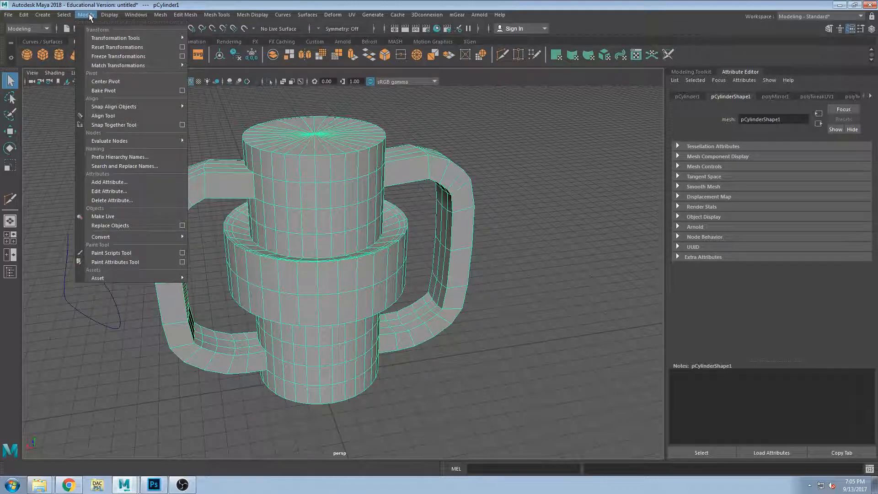
click(347, 185)
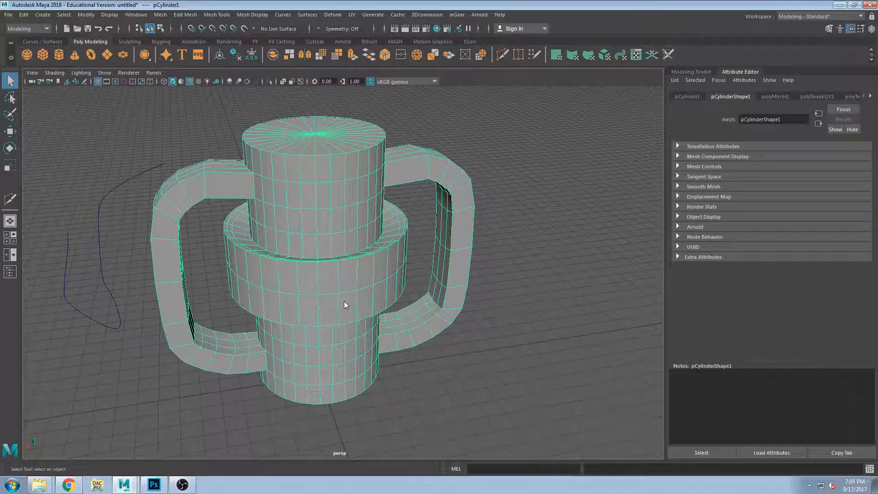
click(536, 296)
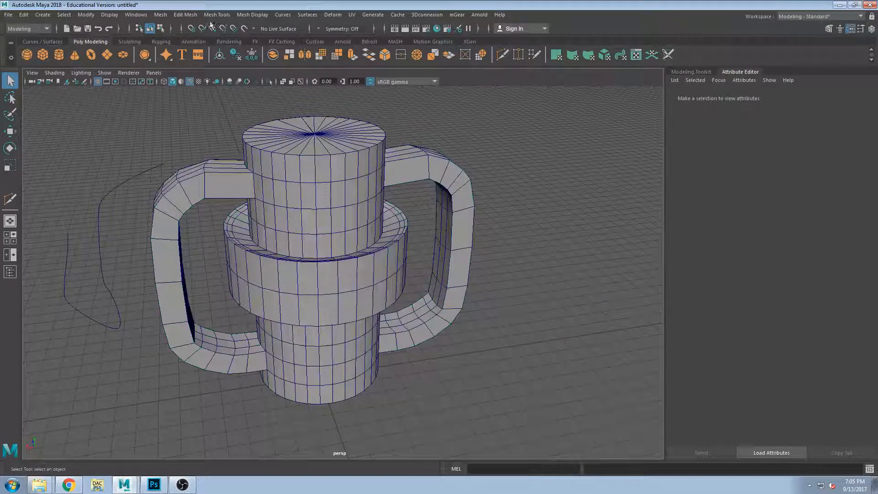
- Draw a freehand looping curve on the ground grid beside the mug with the Bezier Curve Tool
click(48, 41)
click(234, 54)
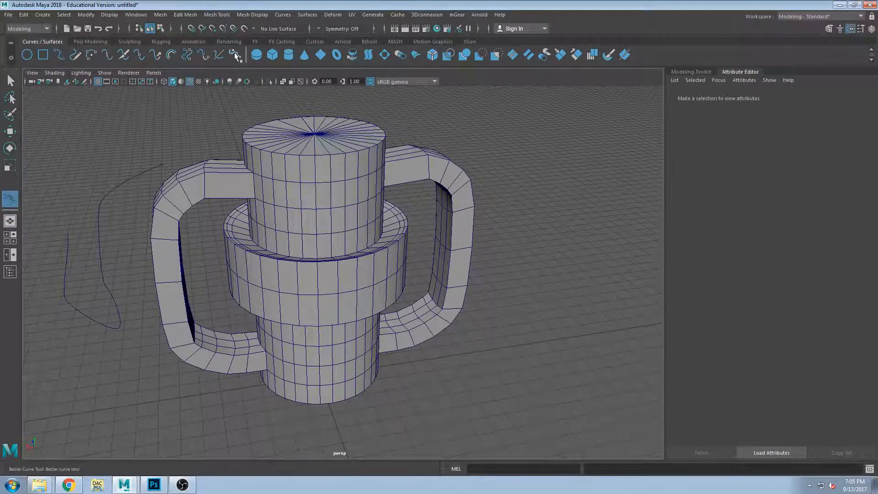
mouse_move(505, 263)
alt+mouse_down()
mouse_move(510, 270)
mouse_move(508, 254)
mouse_move(527, 264)
mouse_move(527, 212)
mouse_move(547, 214)
alt+mouse_up()
click(635, 317)
click(542, 369)
drag(479, 417, 527, 456)
drag(587, 446, 603, 441)
alt+middle_drag(623, 375, 497, 247)
mouse_move(498, 246)
alt+mouse_down()
mouse_move(453, 214)
mouse_move(421, 169)
mouse_move(404, 226)
mouse_move(410, 212)
mouse_move(391, 229)
mouse_move(405, 215)
mouse_move(500, 251)
alt+mouse_up()
click(476, 186)
- Extend the Bezier curve in the front view with points across the mug and around the existing handle profile curve
key(space)
scroll(238, 337, down, 4)
alt+middle_drag(237, 343, 234, 370)
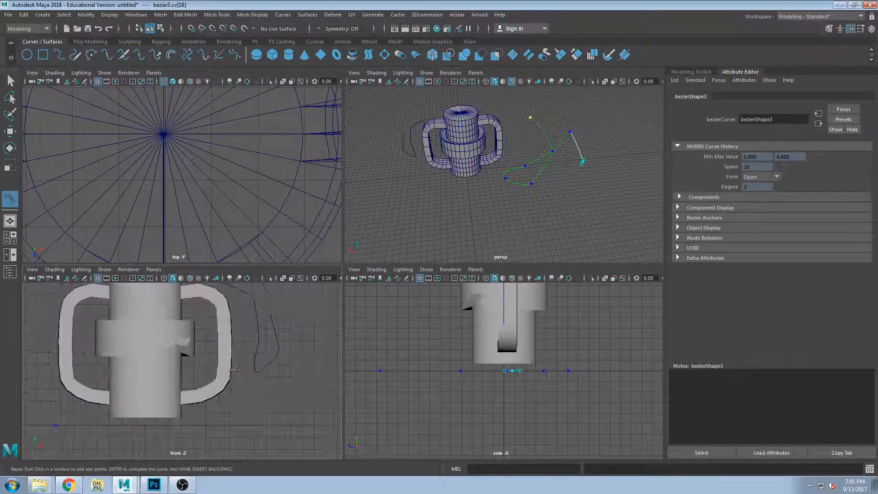
key(space)
alt+middle_drag(360, 245, 315, 366)
drag(358, 331, 360, 325)
click(466, 262)
click(494, 367)
click(471, 384)
click(434, 365)
click(490, 330)
- Inspect the Bezier curve in the perspective and side views and leave the curve tool to finish it
key(space)
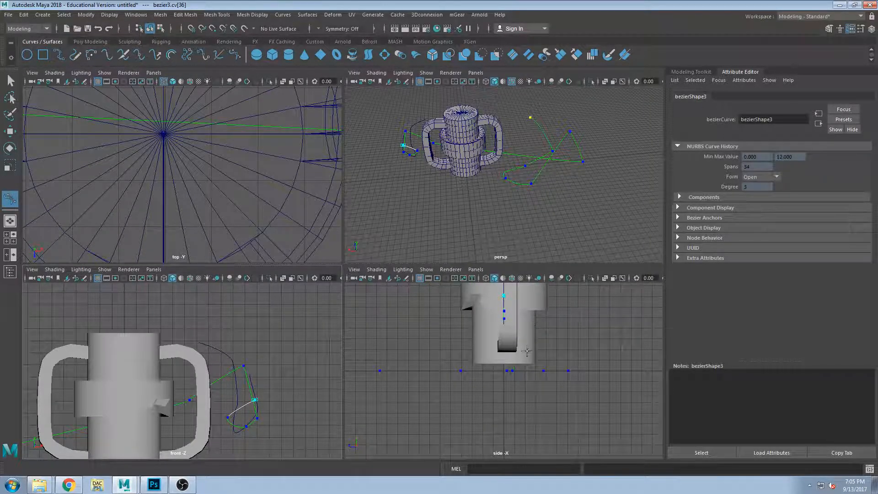
key(space)
alt+drag(438, 174, 602, 180)
alt+drag(279, 201, 252, 230)
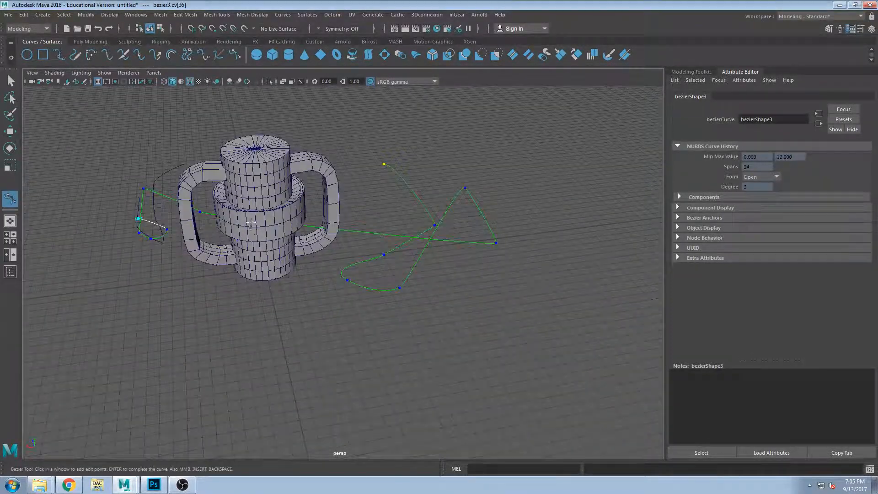
key(space)
alt+middle_drag(454, 324, 450, 375)
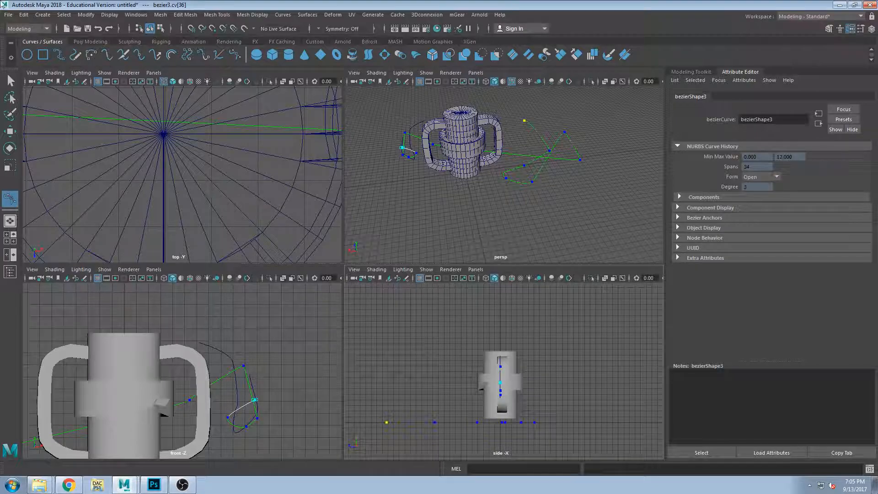
click(11, 81)
click(485, 344)
- Select the mug mesh in object mode and make it a live surface
click(469, 128)
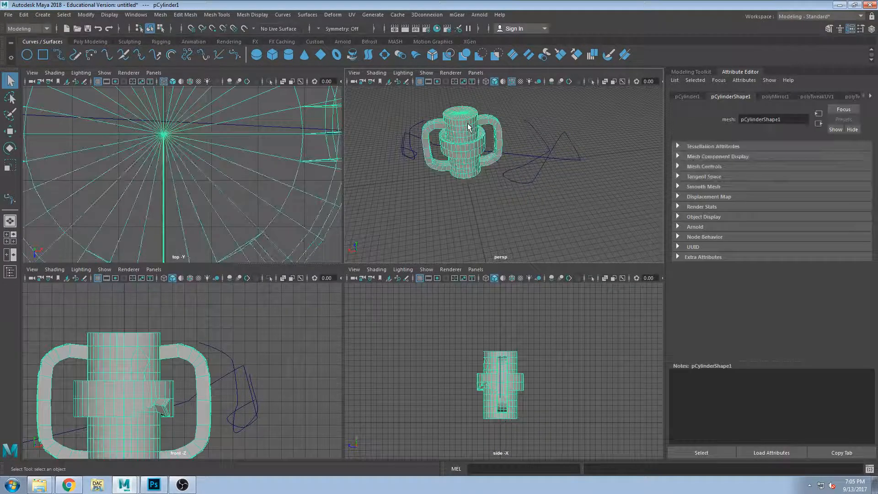
key(space)
alt+middle_drag(281, 219, 403, 260)
scroll(403, 233, up, 5)
alt+drag(408, 253, 404, 246)
key(F11)
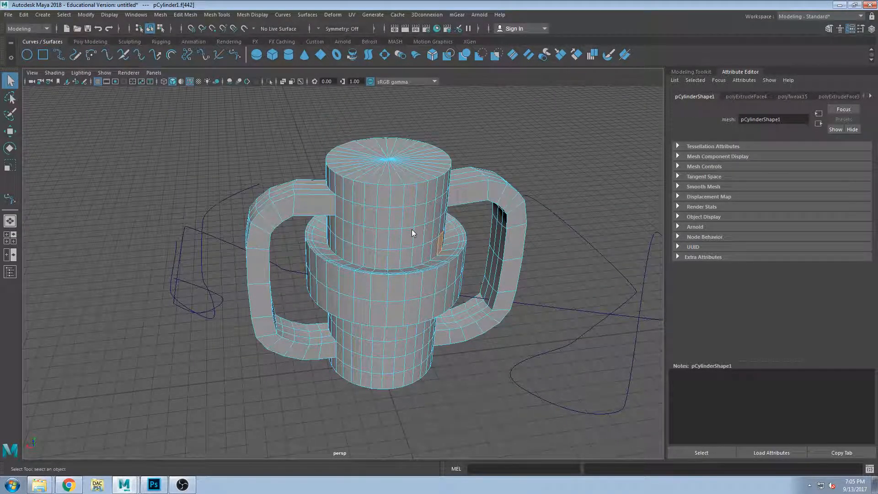
key(F8)
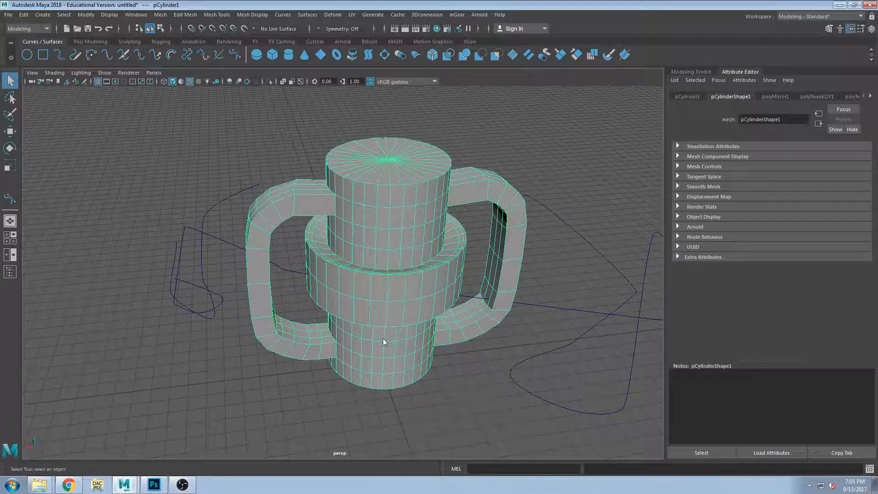
key(g)
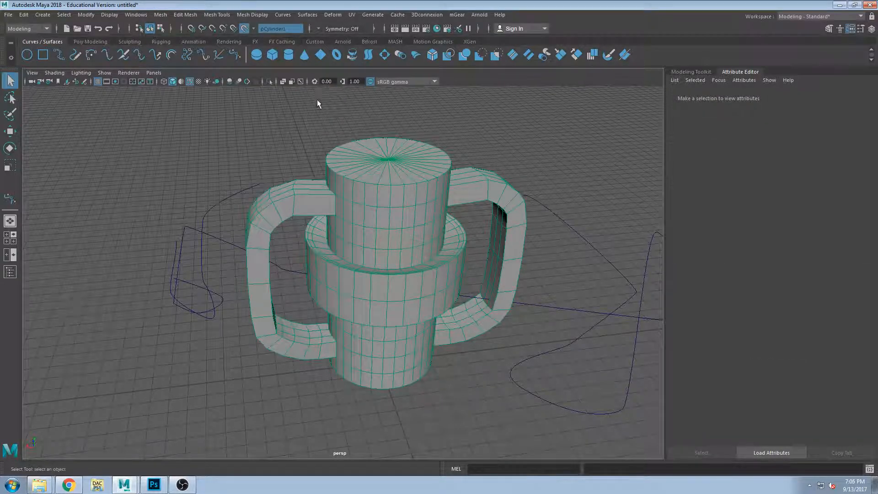
- Start a Bezier curve on the live mug surface, running along one handle's upper arm and around its bend
alt+drag(455, 212, 371, 205)
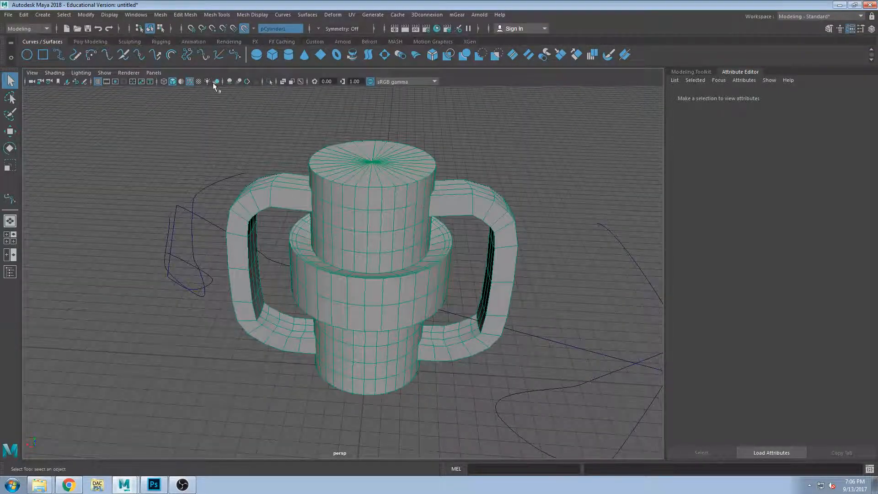
key(y)
alt+middle_drag(376, 139, 242, 120)
scroll(298, 182, up, 3)
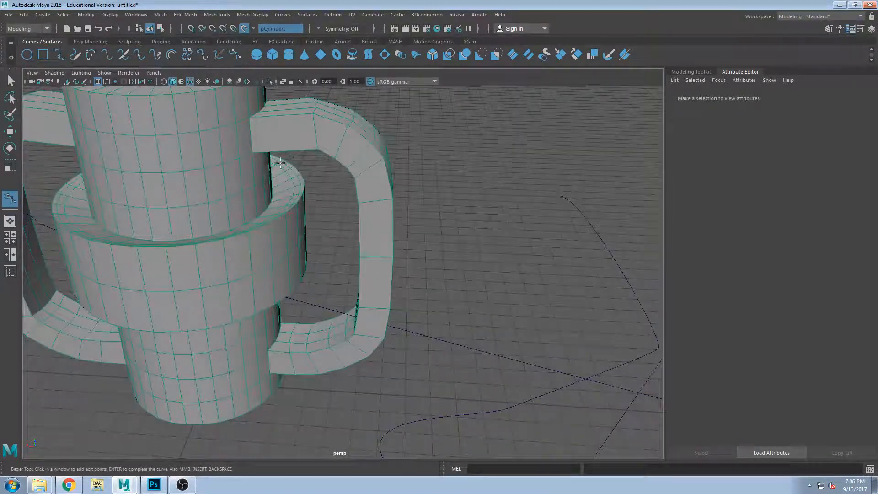
alt+middle_drag(288, 153, 360, 178)
scroll(338, 167, up, 2)
alt+drag(343, 162, 358, 172)
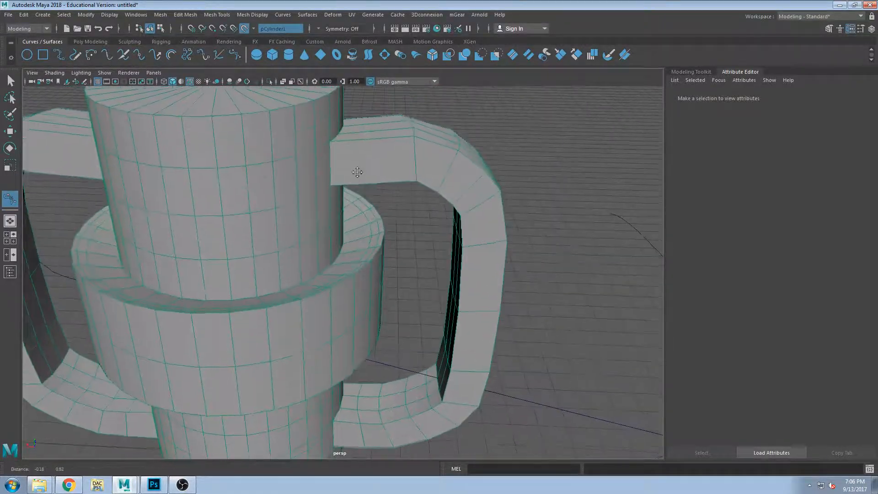
click(342, 160)
click(421, 163)
drag(471, 201, 479, 224)
- Extend the Bezier curve down the handle's outer side, around its lower bend and along the lower arm onto the mug body
alt+middle_drag(487, 288, 504, 218)
drag(498, 230, 497, 243)
drag(483, 314, 405, 349)
drag(372, 356, 362, 355)
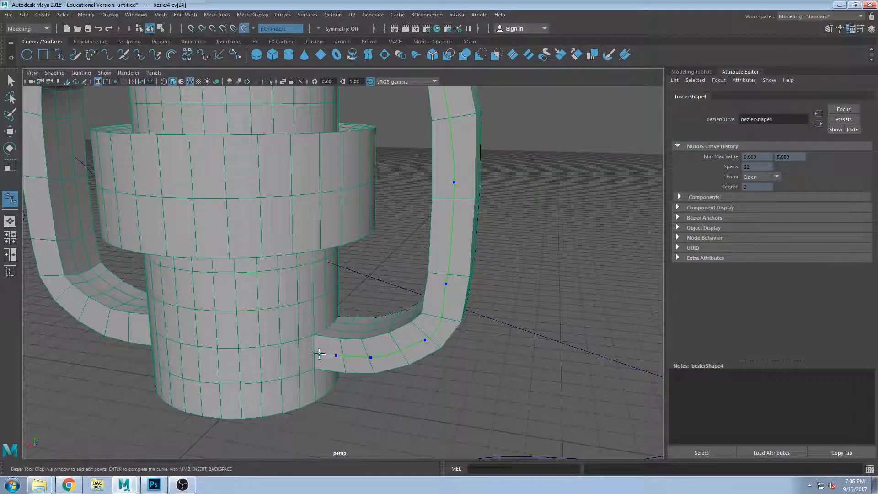
drag(293, 362, 279, 364)
- Continue the curve across the lower mug body, along the opposite handle's lower arm and up around its upper bend
alt+drag(224, 368, 431, 346)
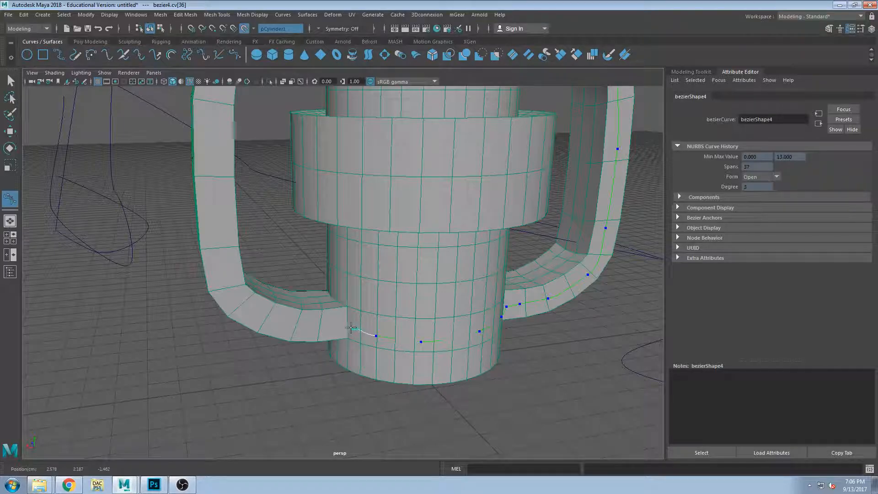
drag(305, 328, 293, 327)
drag(242, 307, 238, 304)
alt+middle_drag(249, 160, 196, 336)
click(197, 339)
click(193, 253)
drag(211, 210, 259, 188)
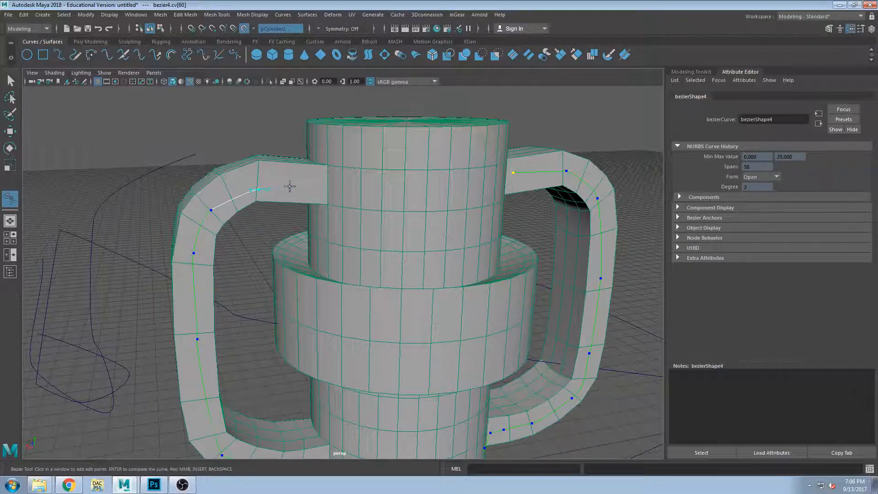
- Extend the curve along the second handle's upper arm onto the upper mug body, undoing and redrawing the last point
scroll(322, 189, up, 3)
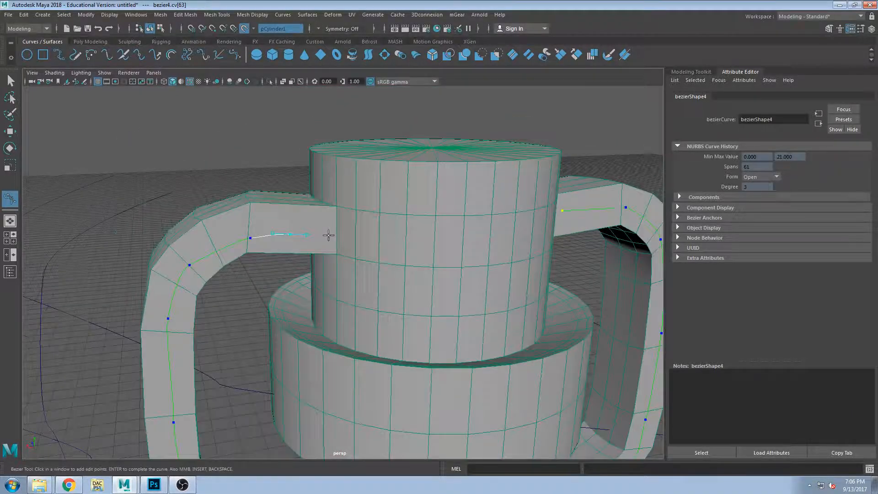
drag(351, 232, 350, 231)
click(394, 241)
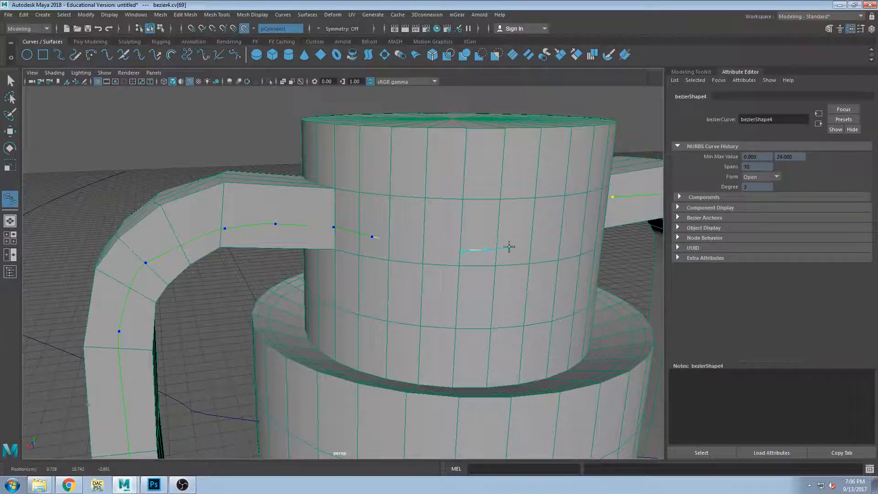
key(ctrl+z)
drag(454, 247, 489, 249)
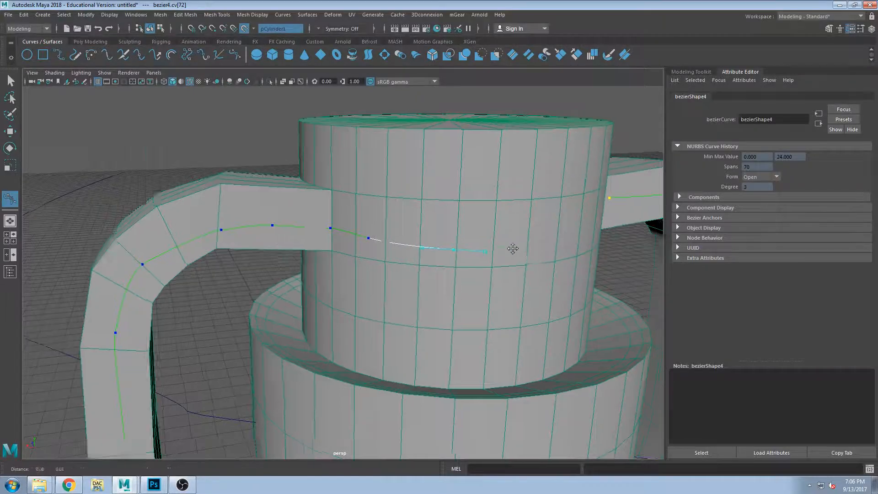
- Carry the curve across the upper mug body back to its starting point, then leave the Bezier tool and deselect the curve
alt+middle_drag(516, 249, 335, 258)
drag(248, 258, 278, 254)
drag(316, 249, 339, 245)
drag(358, 237, 371, 233)
alt+drag(369, 232, 297, 235)
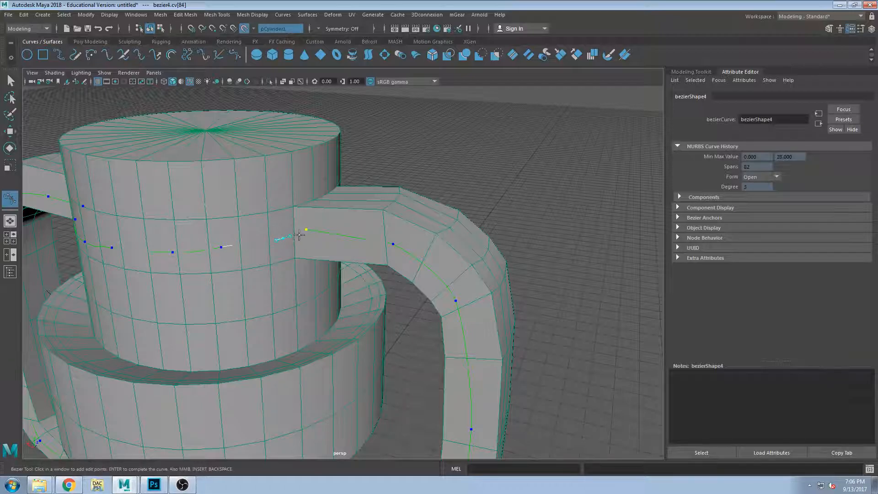
click(306, 230)
click(11, 81)
alt+drag(430, 174, 460, 286)
click(429, 302)
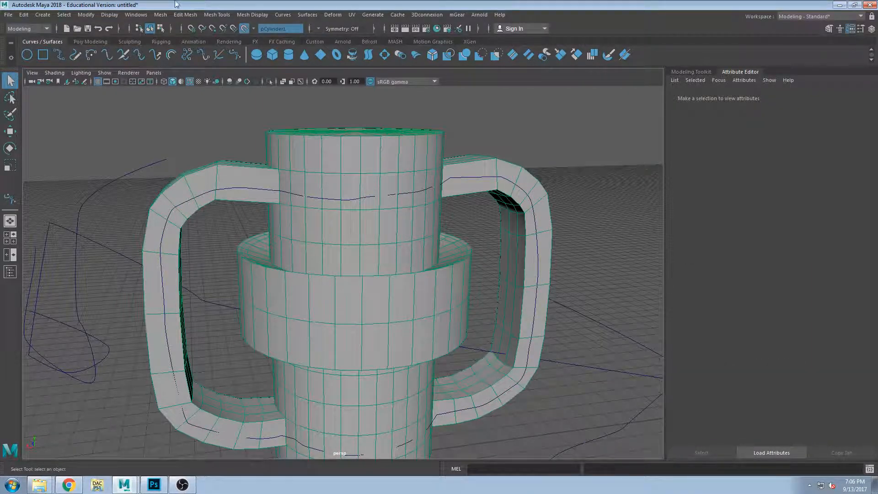
- Turn off the mug's live surface with Make Not Live
click(133, 15)
mouse_move(110, 15)
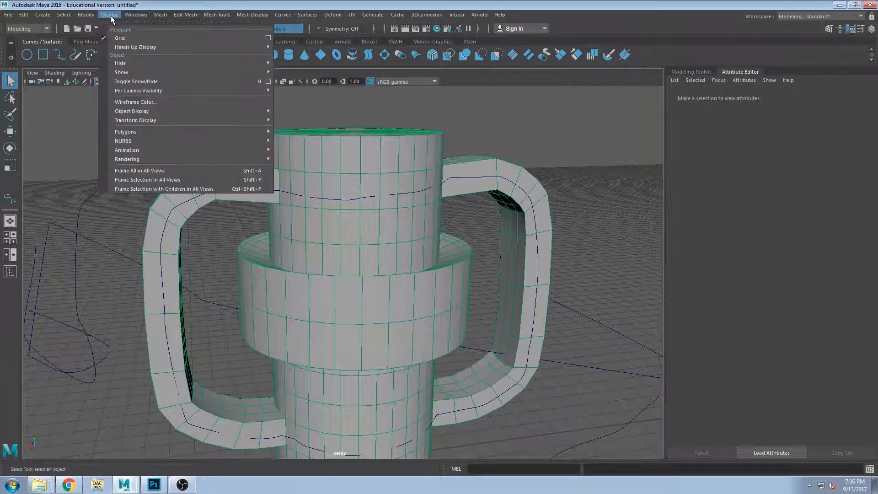
mouse_move(166, 18)
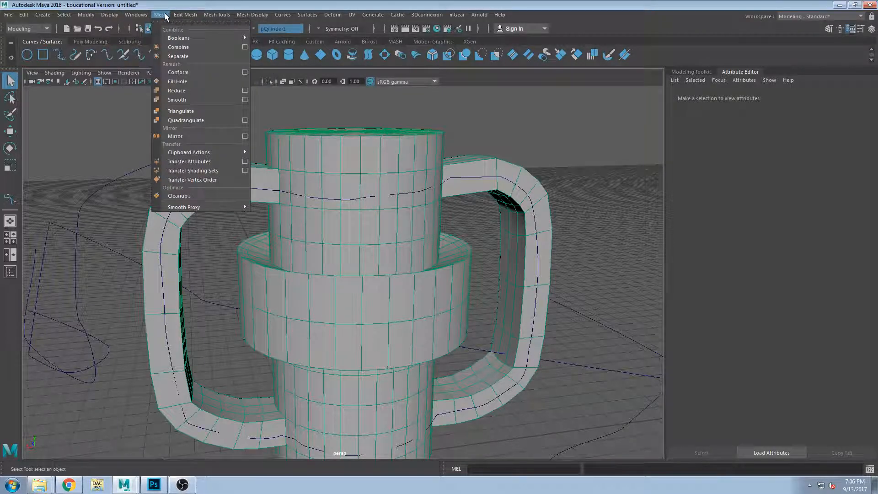
mouse_move(193, 18)
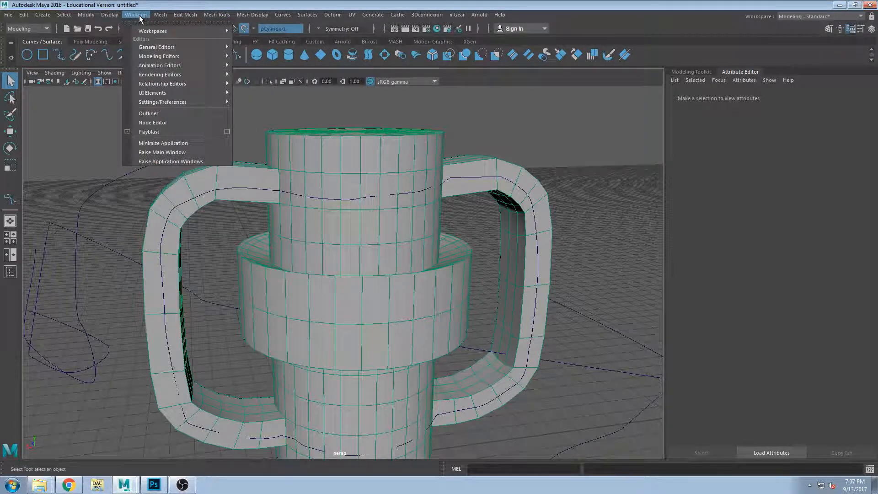
mouse_move(83, 17)
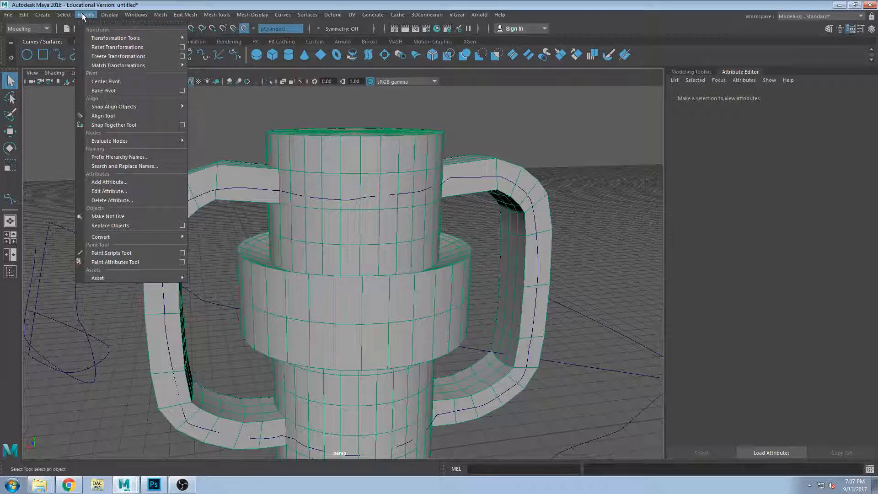
click(127, 219)
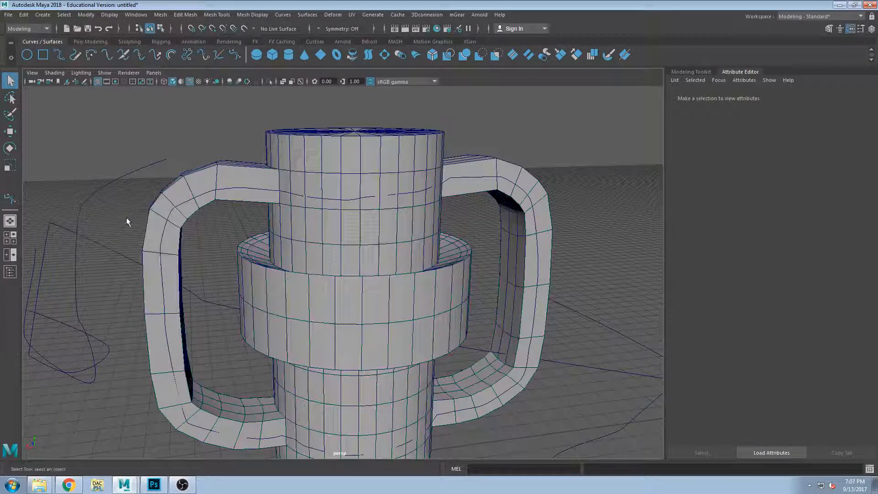
- Select and delete the mug mesh, inspect the scene without it, and undo the deletion
alt+drag(352, 295, 351, 236)
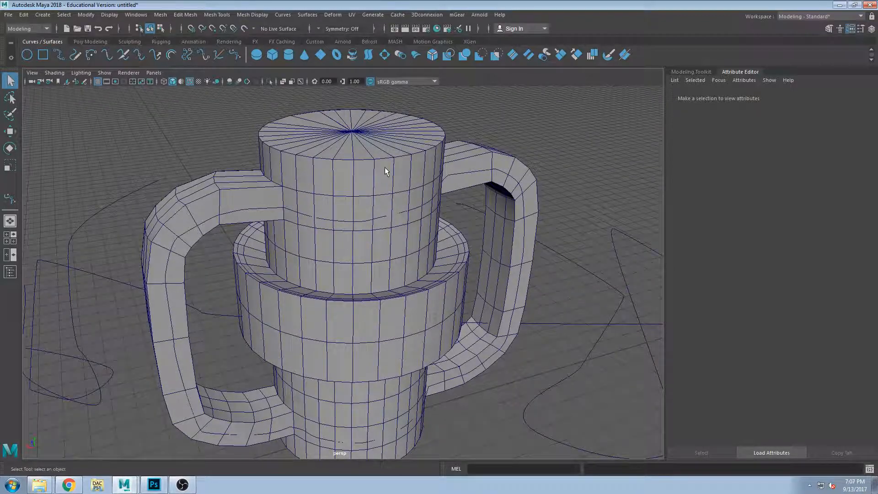
click(366, 176)
alt+drag(388, 211, 388, 277)
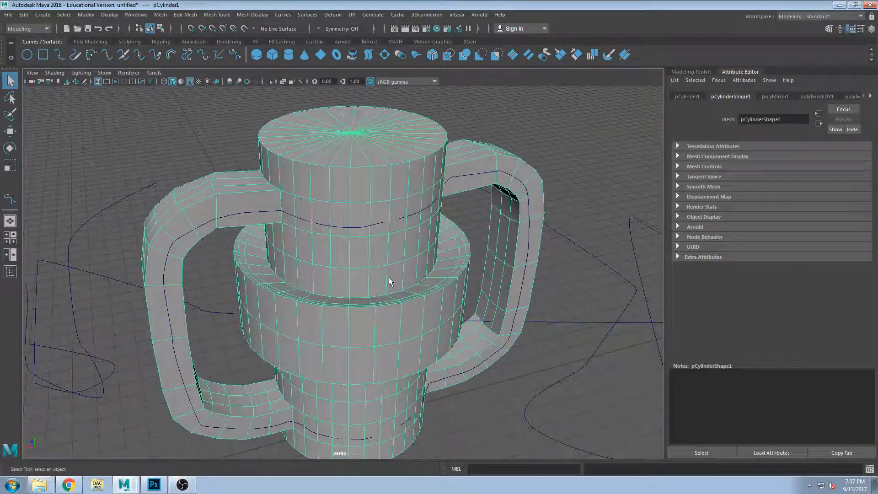
click(365, 225)
click(379, 193)
key(Delete)
alt+drag(380, 194, 363, 236)
key(ctrl+z)
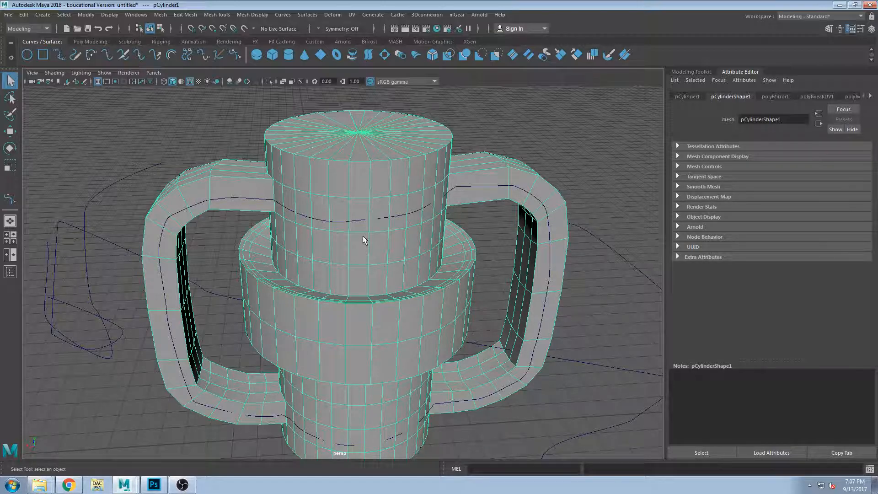
- Select the curve drawn on the mug and inspect how it follows the body and both handles from several angles
click(384, 221)
alt+drag(384, 221, 365, 273)
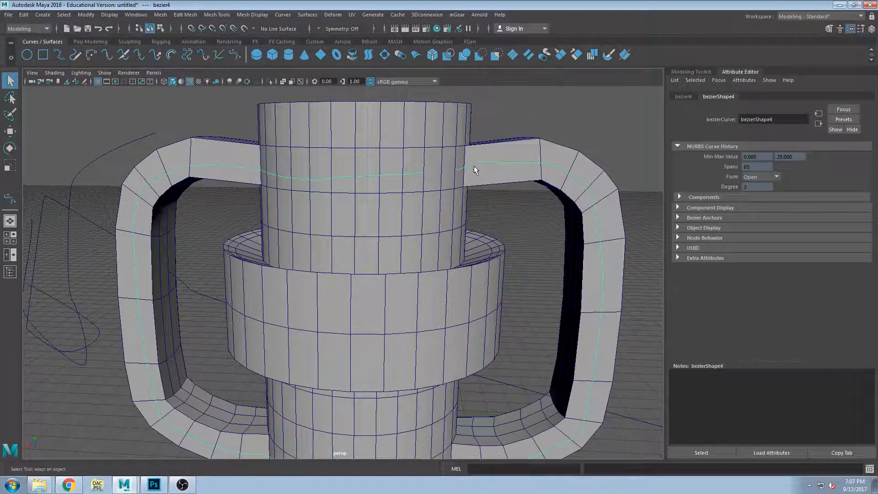
alt+drag(525, 201, 434, 205)
scroll(434, 205, up, 3)
click(455, 150)
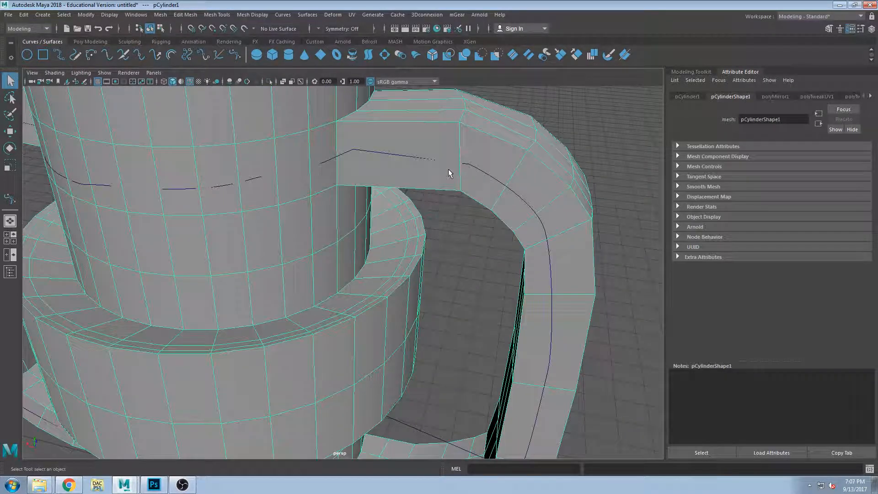
click(490, 165)
scroll(499, 185, down, 3)
alt+drag(498, 185, 545, 199)
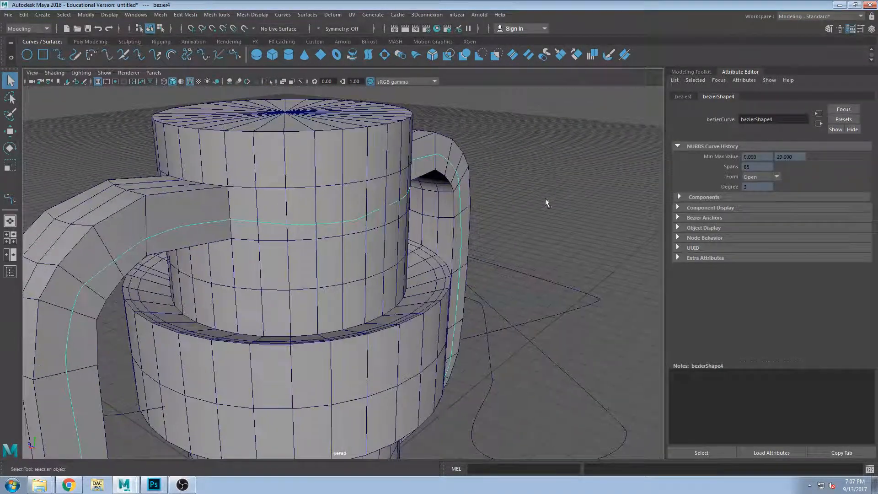
click(420, 263)
scroll(421, 263, down, 3)
alt+drag(421, 264, 402, 209)
alt+drag(441, 188, 353, 210)
- Make the mug mesh live again from the live surface controls
click(253, 29)
click(284, 30)
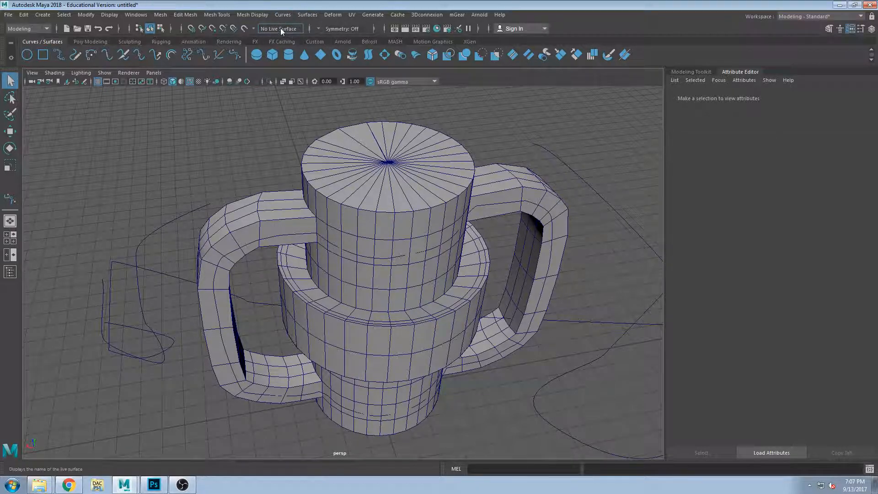
click(245, 29)
- Select the surface curve, switch it to component mode and activate the Move tool on one of its control vertices
alt+drag(485, 140, 380, 213)
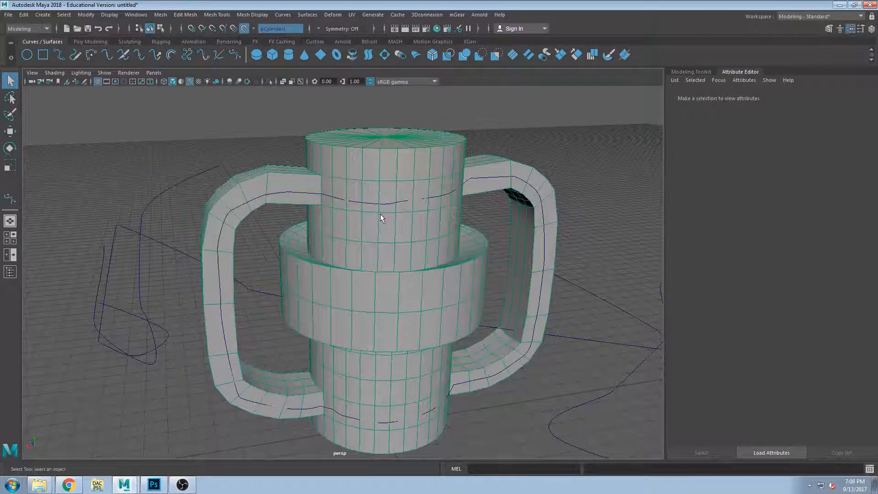
click(389, 207)
scroll(404, 204, up, 3)
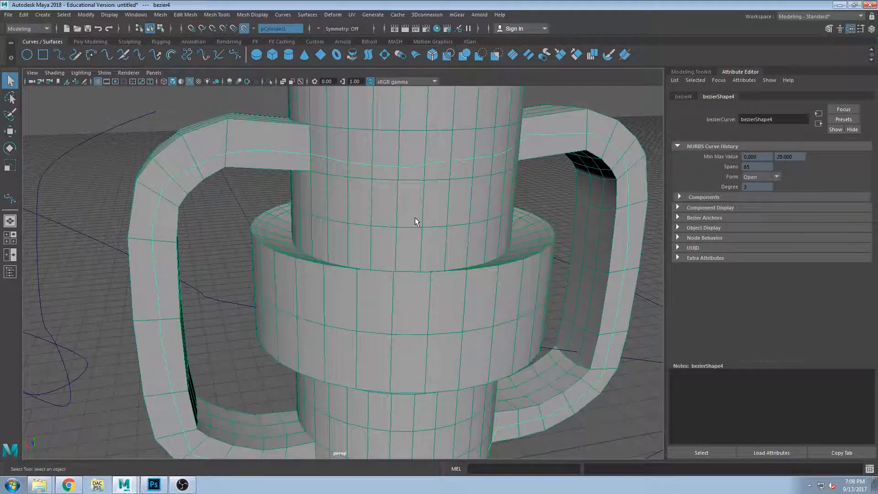
key(F8)
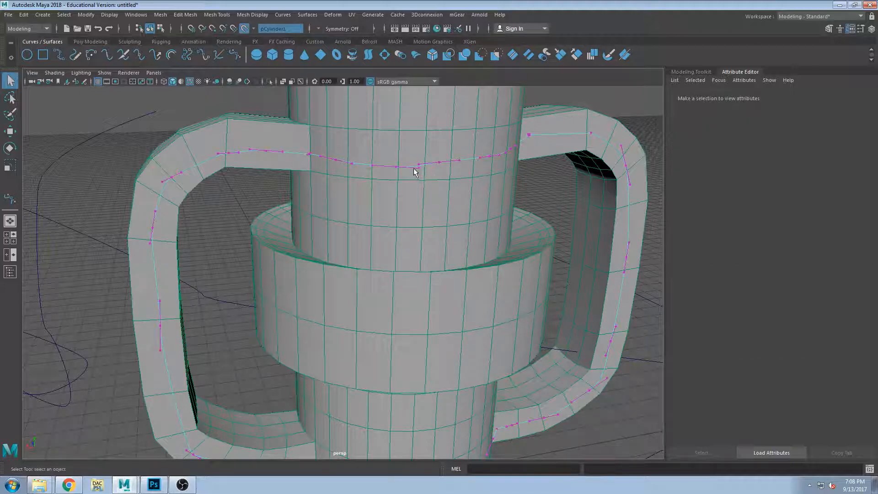
click(440, 162)
key(w)
alt+drag(442, 165, 213, 145)
- Move the curve's anchor at the handle's upper bend across the live surface and select the neighbouring anchor
click(242, 165)
alt+middle_drag(200, 130, 249, 160)
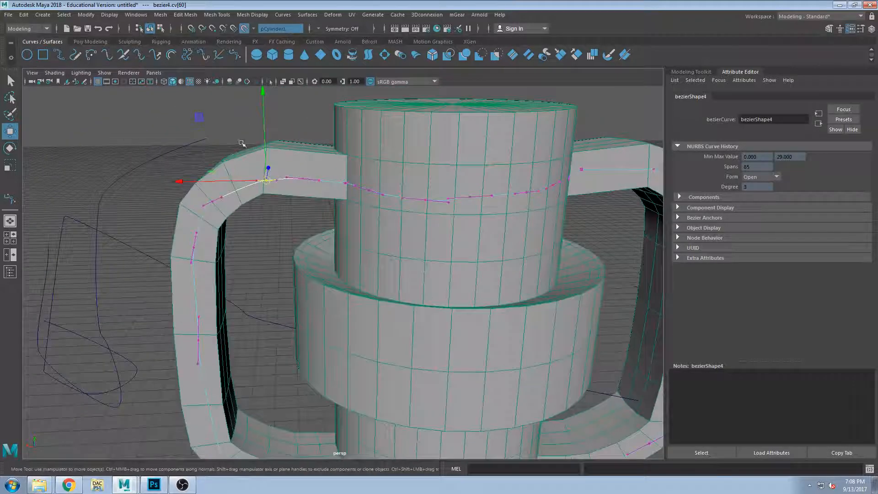
drag(200, 117, 182, 112)
click(218, 199)
click(223, 198)
click(223, 197)
alt+drag(250, 204, 170, 118)
- Leave the Move tool, return the curve to object mode and make the mug no longer live
key(q)
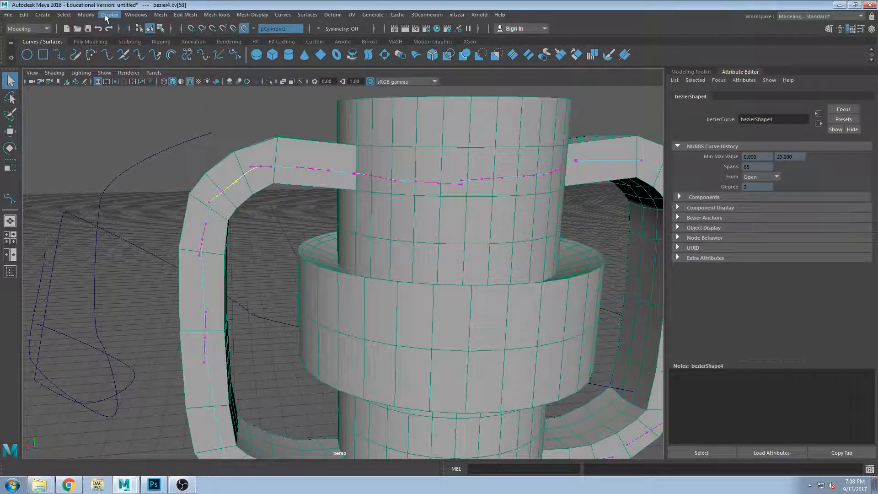
click(94, 16)
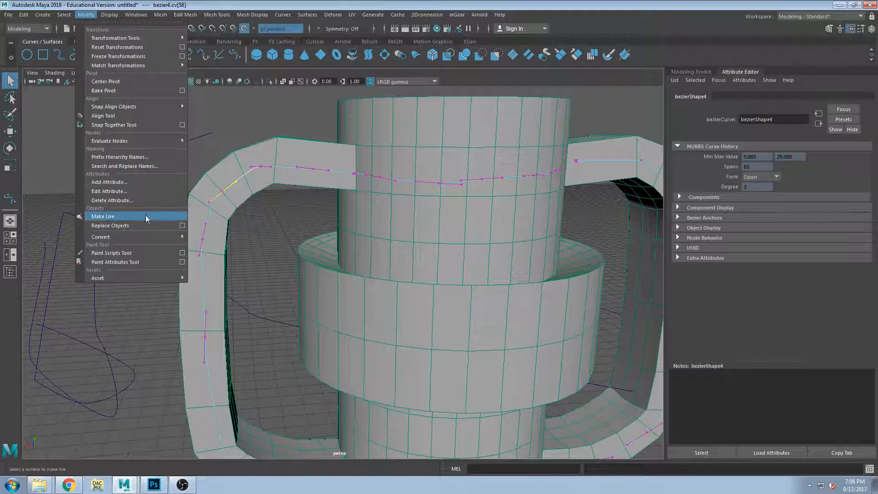
click(425, 181)
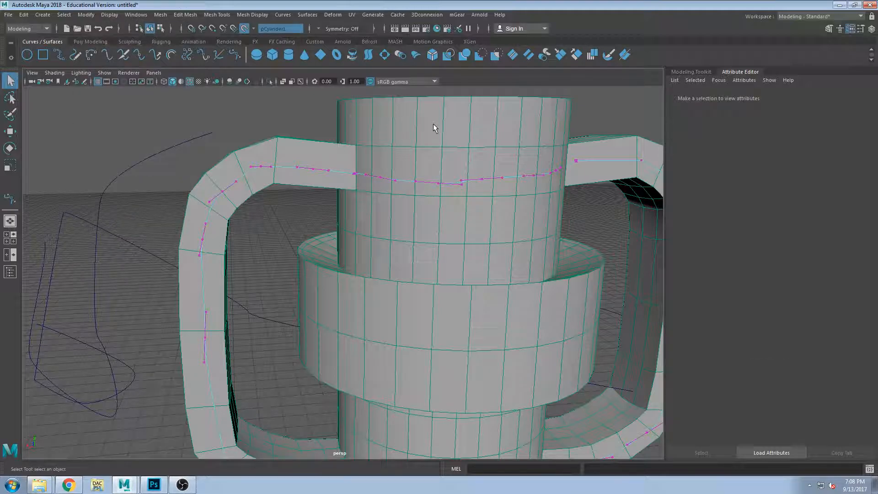
click(270, 34)
alt+drag(341, 176, 344, 200)
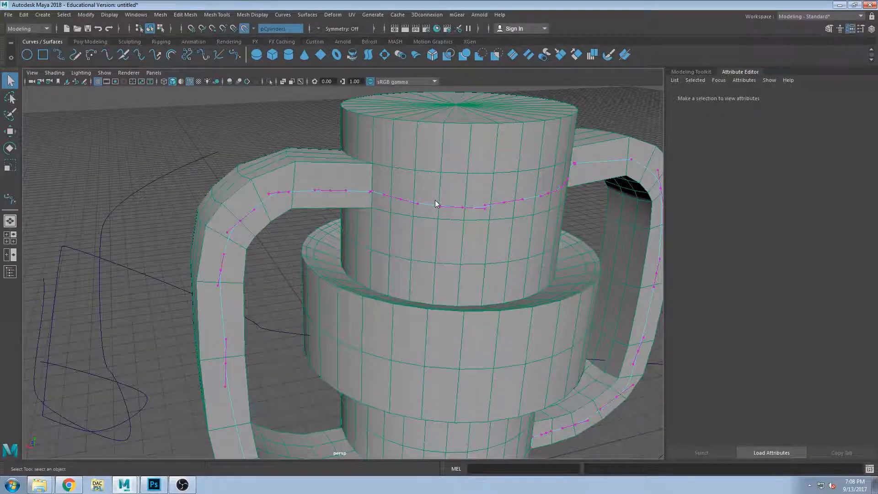
key(F8)
click(463, 176)
click(86, 16)
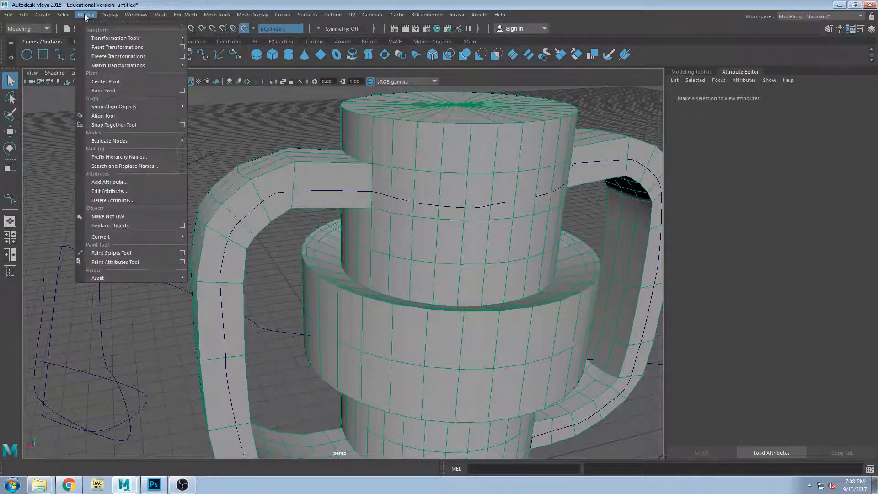
mouse_move(60, 15)
click(134, 217)
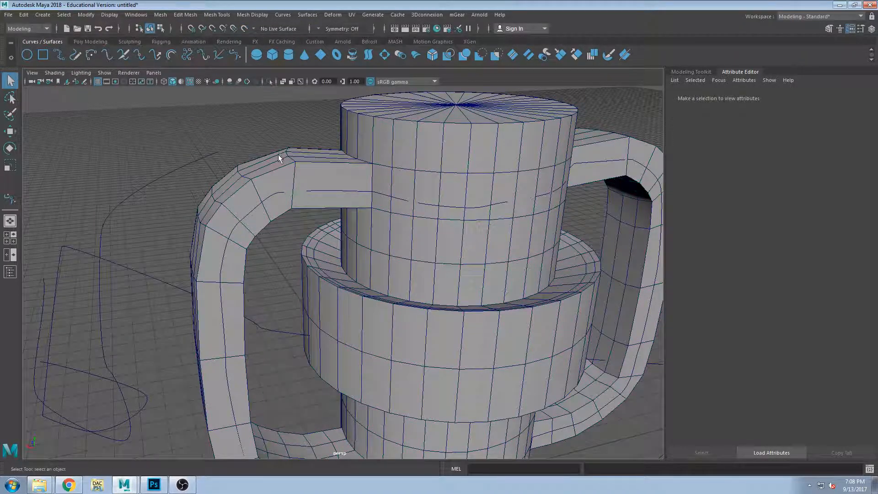
- Switch to the four-view layout and start a new Bezier curve in the top view with three curved points beside the mug
scroll(278, 152, down, 5)
alt+drag(304, 178, 370, 191)
scroll(205, 199, down, 3)
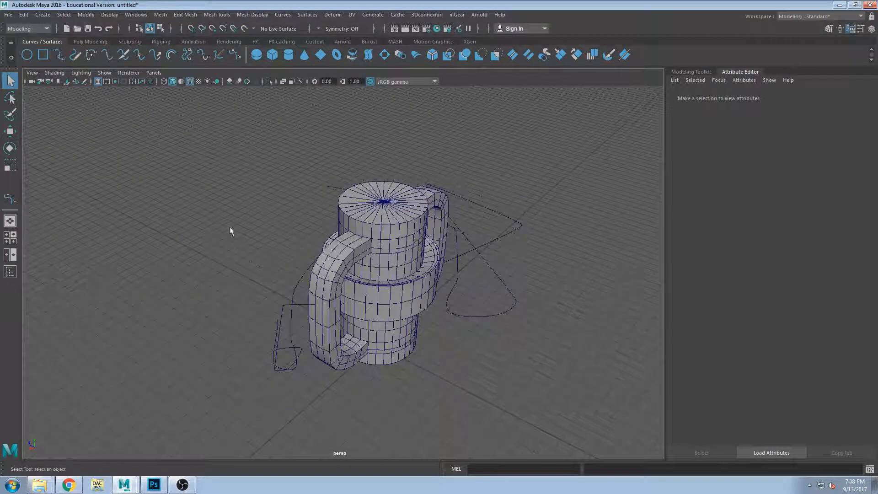
key(space)
scroll(249, 210, down, 8)
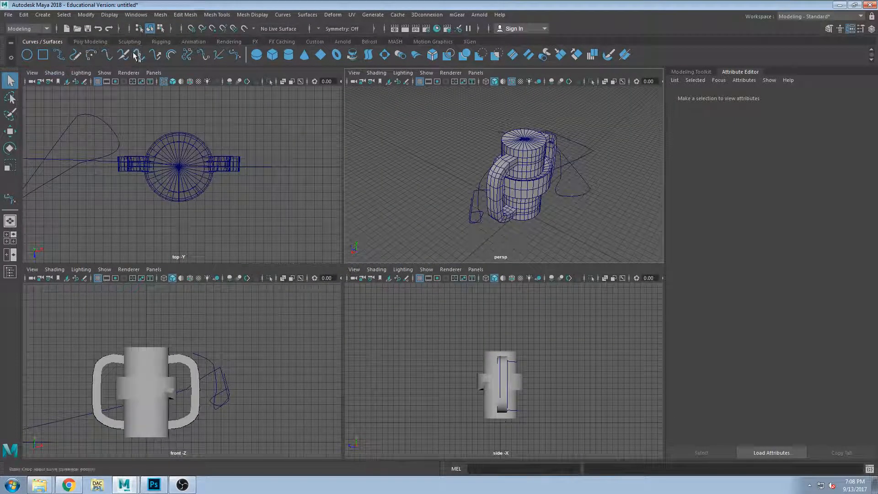
click(235, 56)
drag(275, 224, 292, 236)
drag(312, 205, 311, 189)
drag(289, 140, 263, 125)
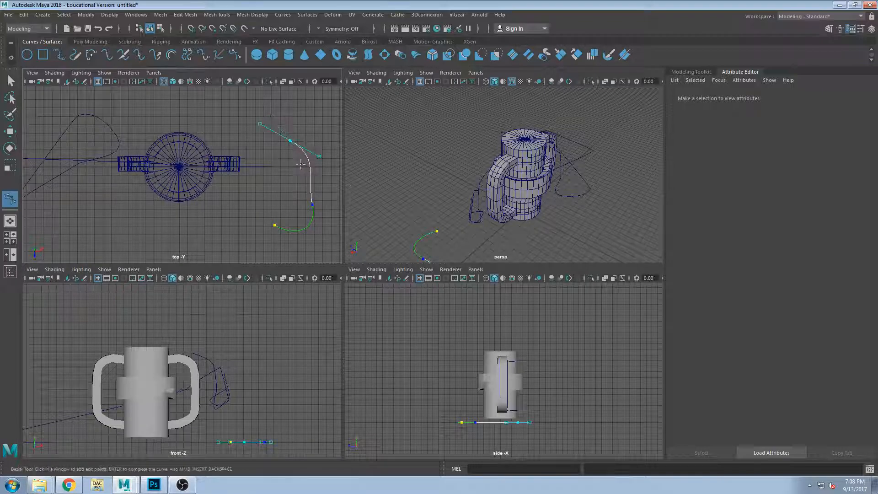
- Extend the new Bezier curve in the side view with four curved points beside and above the mug, and complete it
drag(431, 390, 415, 386)
drag(418, 344, 429, 345)
drag(490, 345, 505, 342)
drag(517, 328, 498, 319)
key(Return)
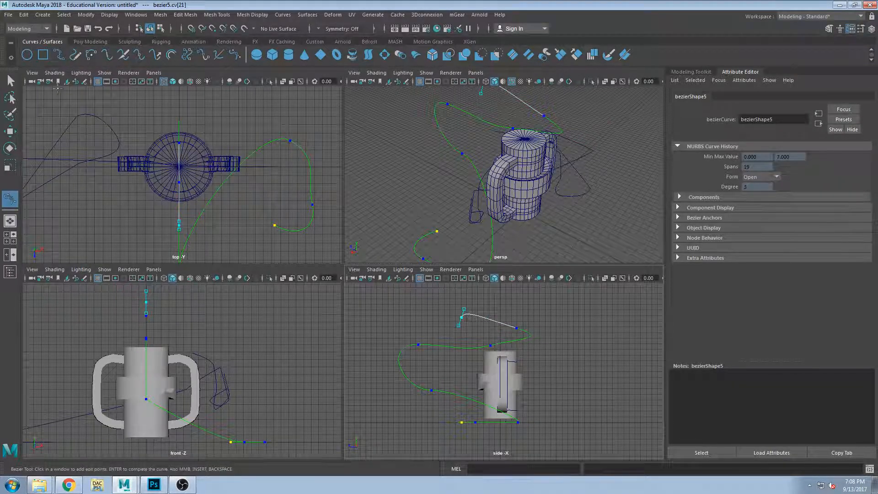
- Leave the Bezier tool, deselect the new curve and inspect it in the full-size perspective view
key(q)
click(420, 177)
alt+drag(421, 179, 367, 275)
key(space)
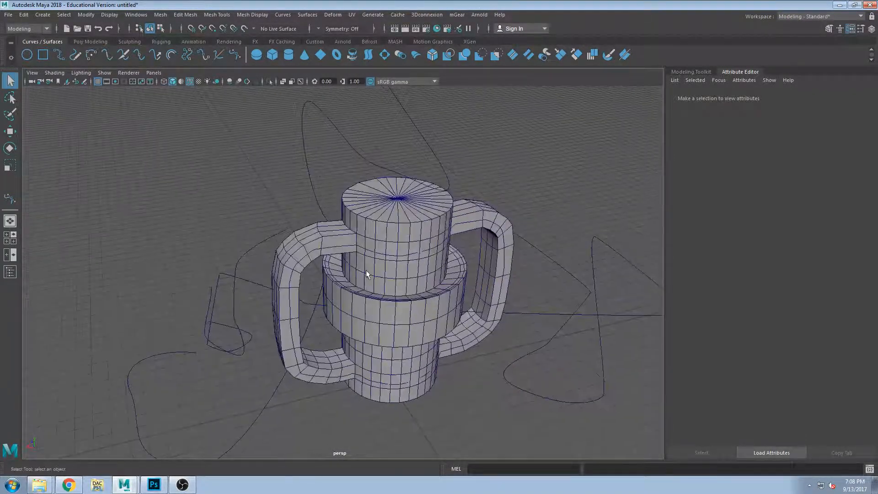
- Detach the Display options as a floating window and place it over the viewport beside the mug
alt+drag(216, 188, 156, 128)
click(109, 14)
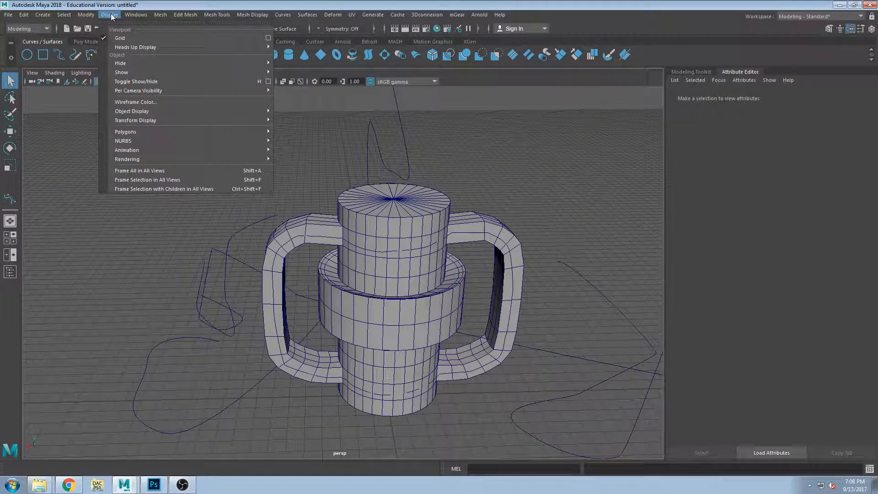
click(110, 14)
click(110, 15)
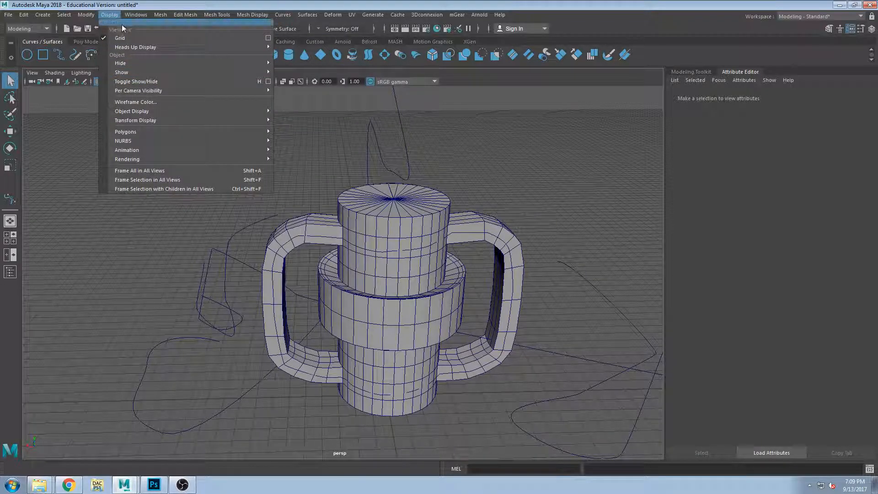
click(164, 14)
drag(517, 98, 514, 100)
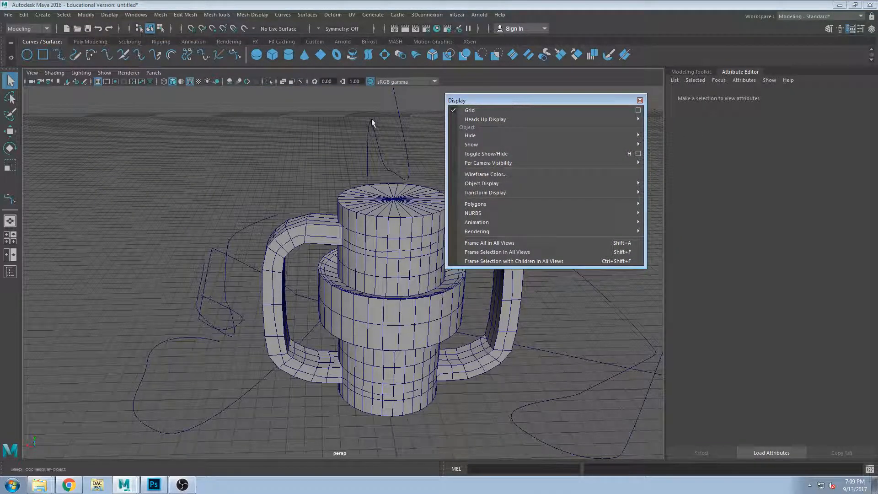
- Select the mug, reposition the floating Display window, and browse its Show and Heads Up Display options
click(405, 239)
alt+middle_drag(405, 238, 275, 214)
alt+drag(275, 215, 276, 255)
scroll(276, 254, up, 3)
mouse_move(602, 147)
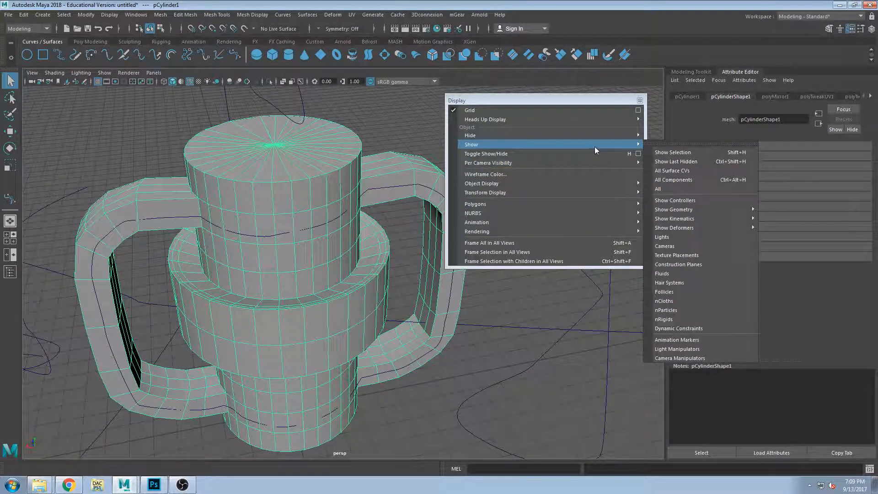
drag(511, 101, 493, 103)
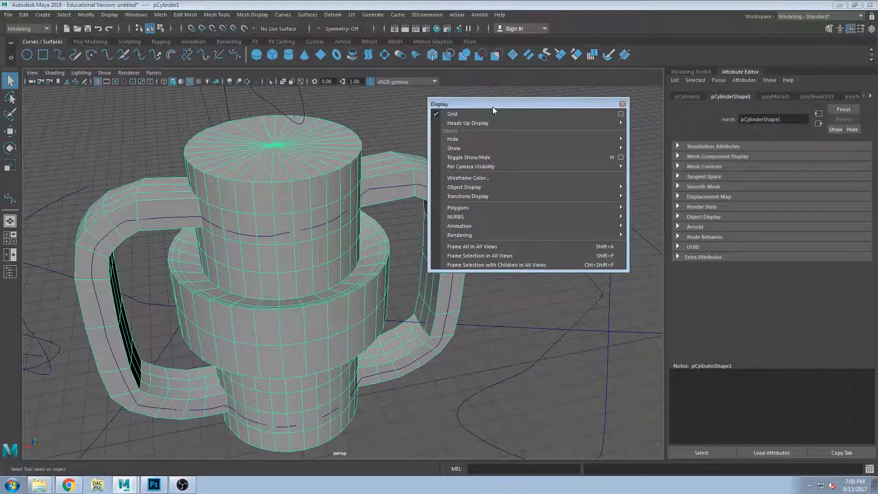
mouse_move(485, 120)
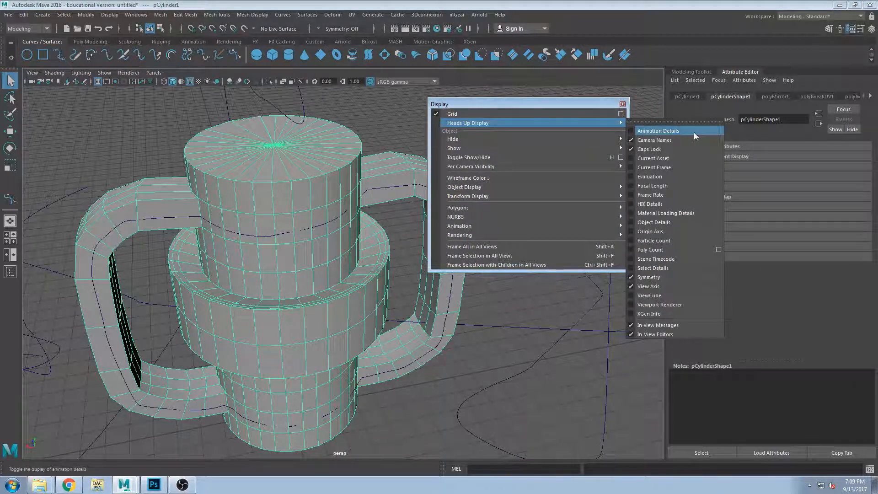
- Detach the Heads Up Display options as a floating window beside the mug and close the floating Display window
click(108, 14)
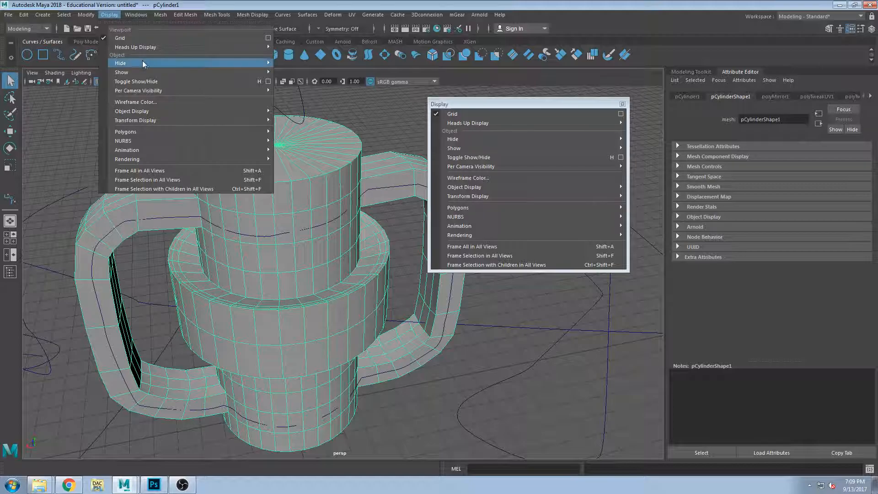
mouse_move(155, 47)
click(319, 49)
drag(462, 104, 549, 100)
drag(296, 35, 501, 95)
click(710, 99)
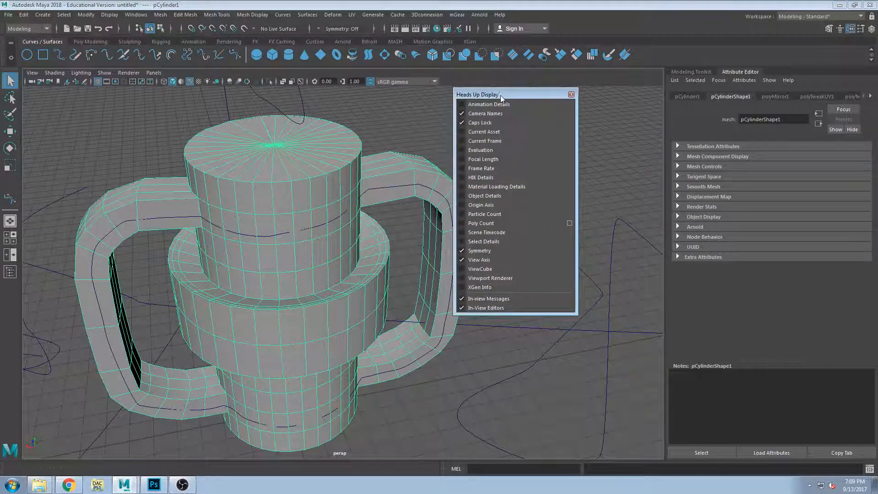
- Turn off the Caps Lock readout and briefly try the Current Asset, Current Frame and Evaluation readouts, leaving those three off
alt+drag(262, 275, 241, 269)
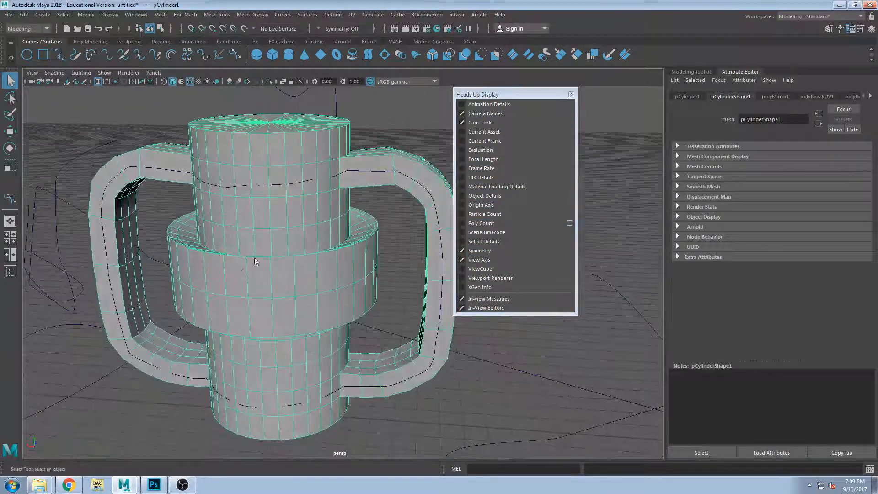
click(487, 115)
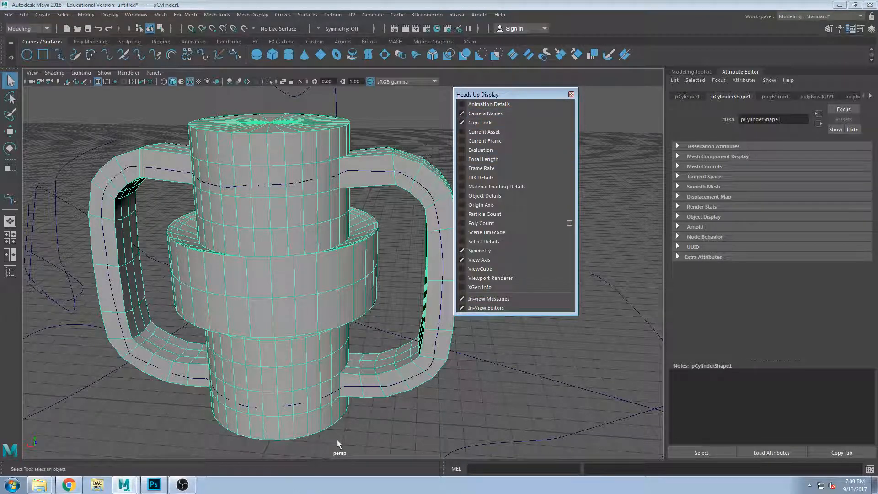
click(482, 123)
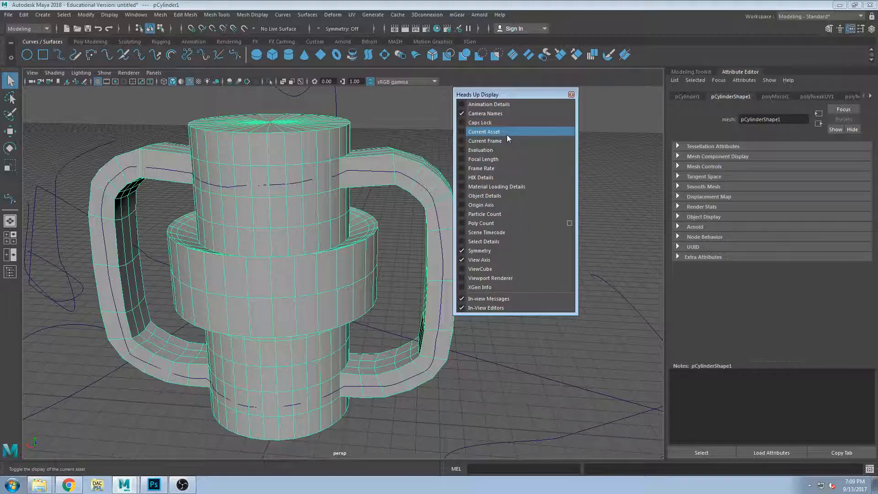
click(489, 141)
click(485, 132)
click(483, 142)
click(480, 134)
click(482, 150)
click(485, 151)
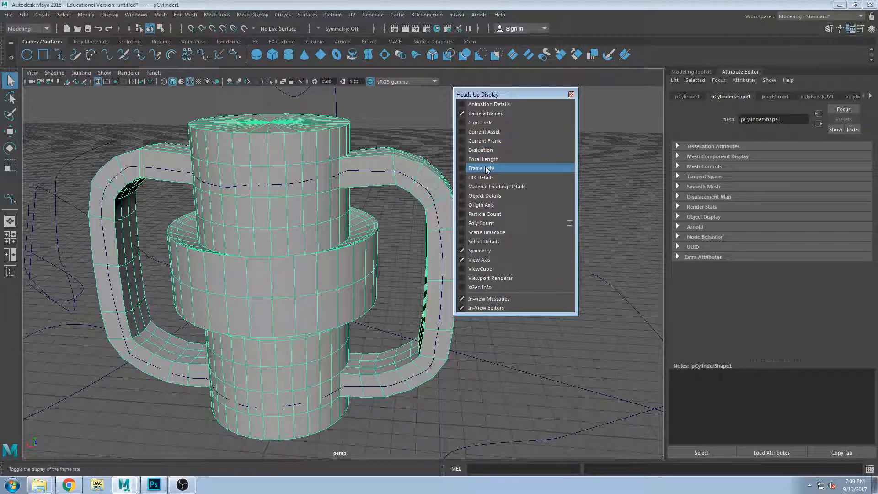
- Show the Frame Rate readout, watch it while navigating around the mug, and hide it again
click(486, 168)
alt+drag(331, 285, 345, 301)
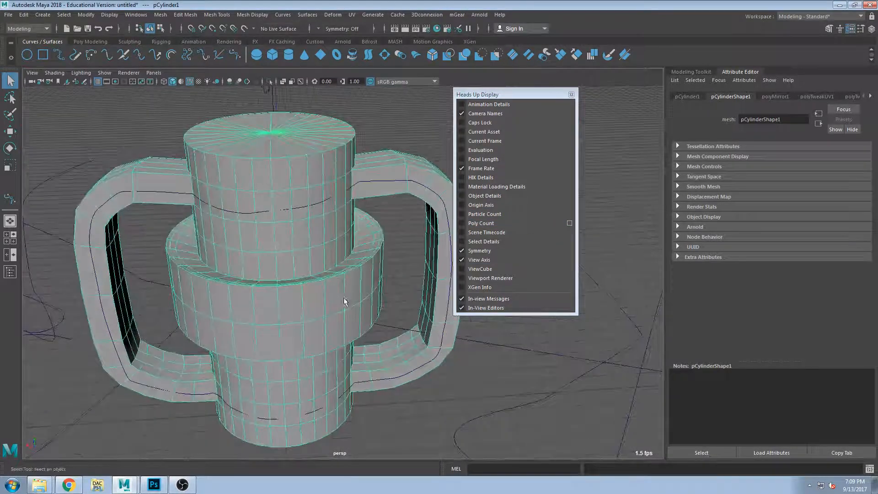
scroll(343, 297, down, 10)
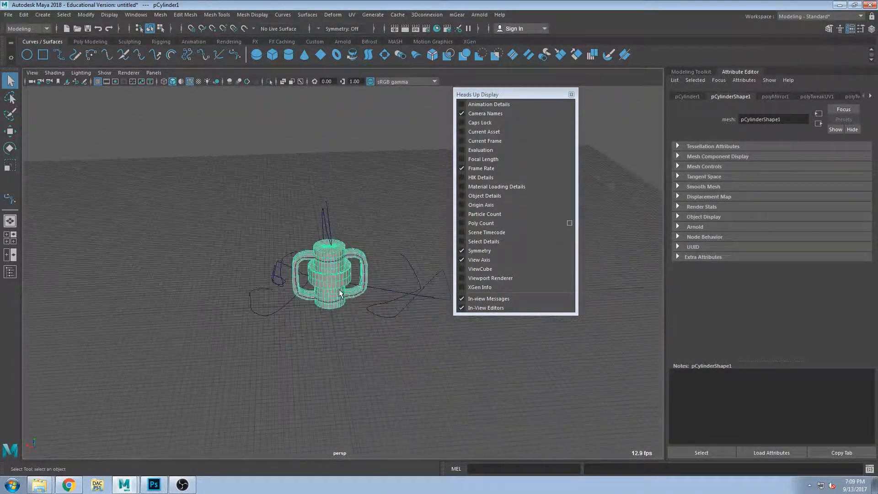
scroll(341, 293, up, 10)
alt+drag(326, 278, 293, 288)
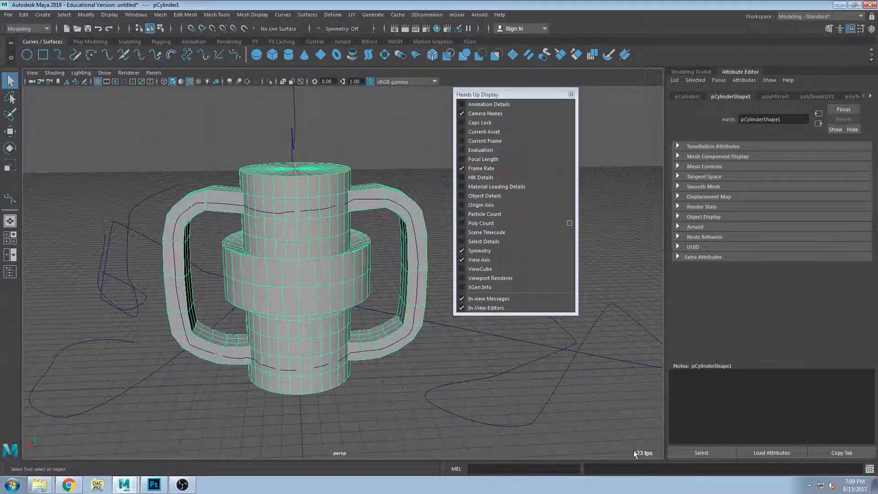
mouse_move(368, 231)
alt+mouse_down()
mouse_move(352, 208)
mouse_move(365, 235)
alt+mouse_up()
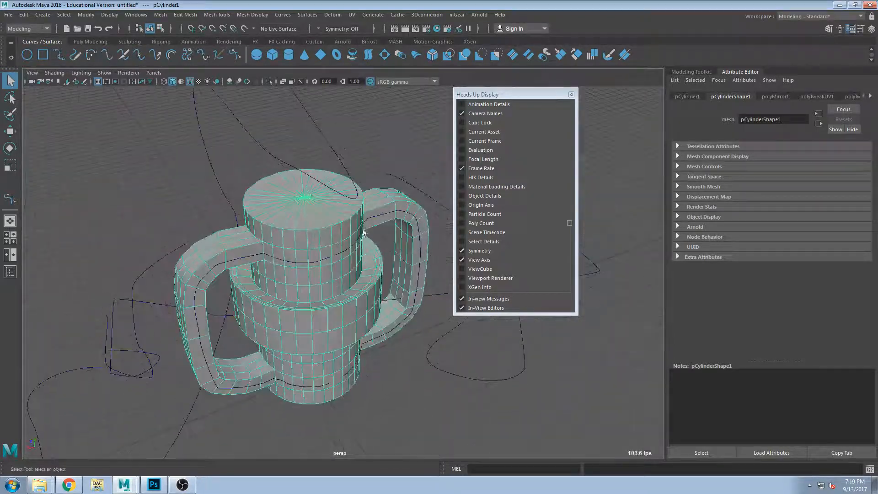
click(502, 169)
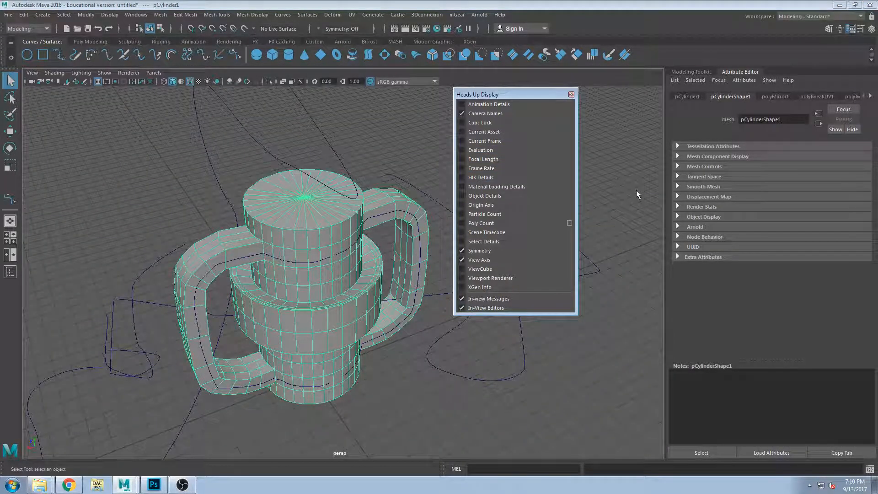
- Turn on the Poly Count readout, check it with the mug selected, and deselect the mug
click(465, 222)
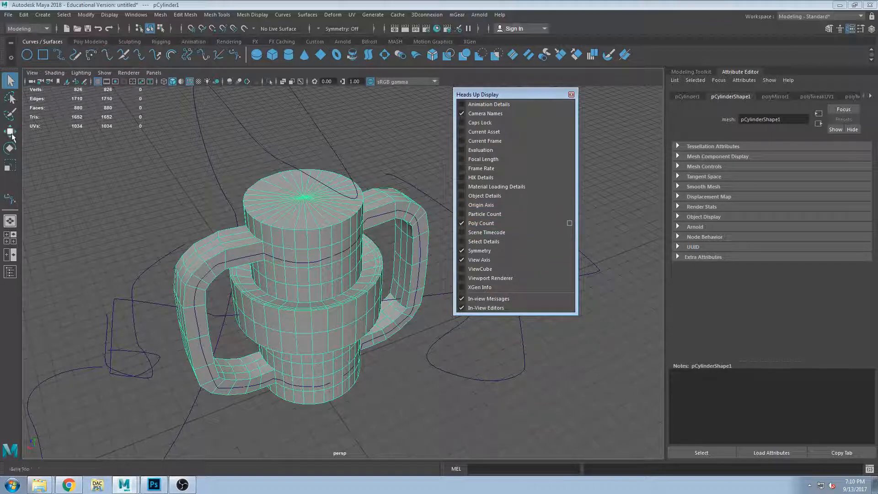
alt+drag(143, 194, 136, 158)
alt+right_drag(197, 141, 197, 163)
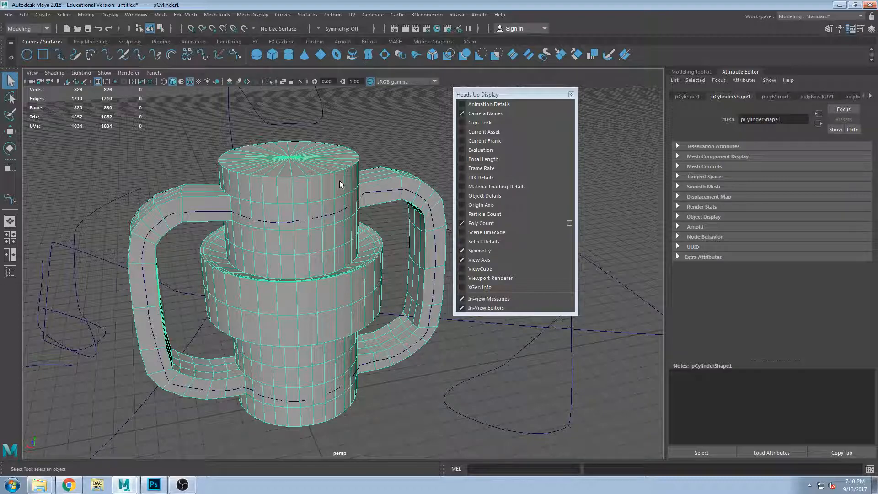
alt+drag(296, 178, 319, 183)
click(153, 158)
click(306, 201)
click(139, 147)
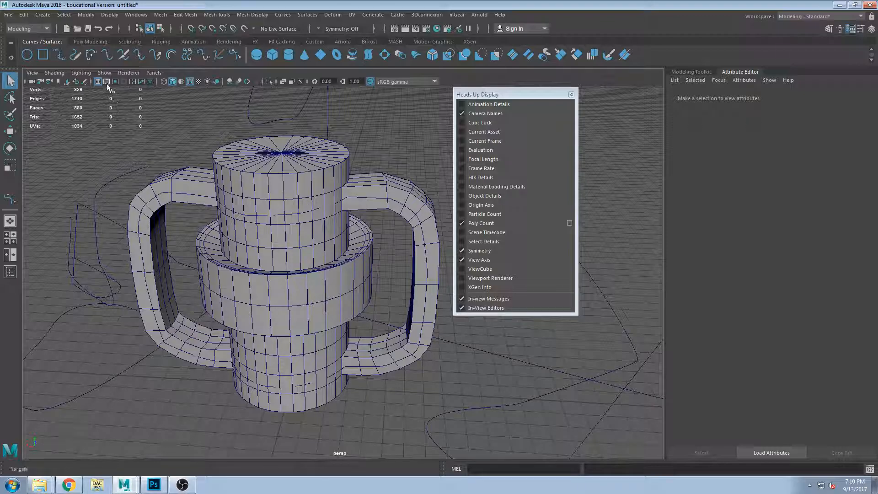
- Reselect the mug and examine how its selection is reflected in the polygon statistics
scroll(183, 144, down, 10)
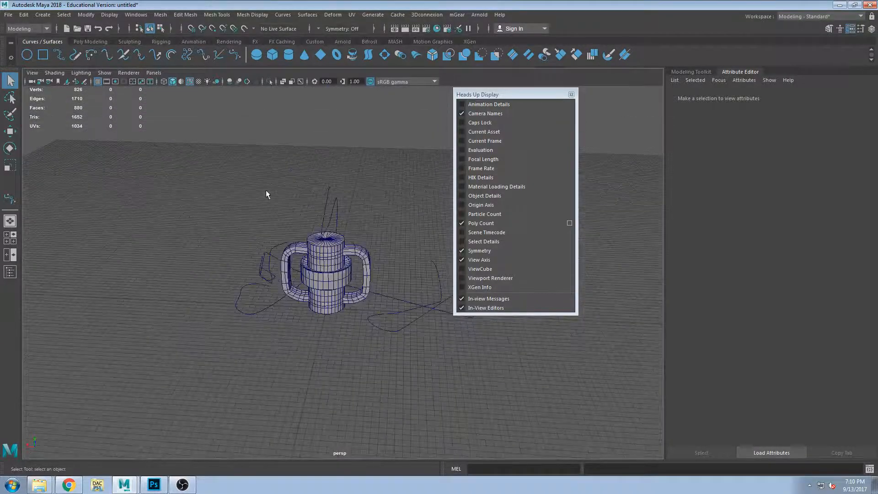
click(329, 260)
scroll(152, 151, up, 8)
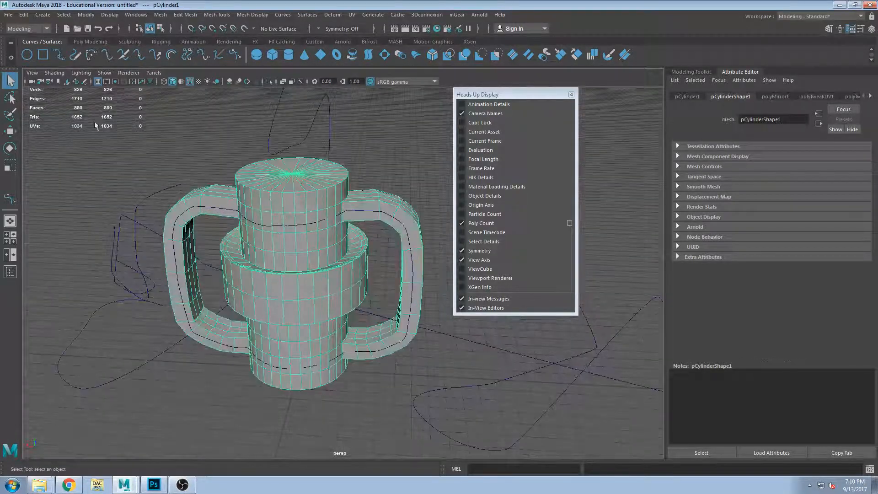
alt+drag(296, 247, 314, 268)
mouse_move(324, 273)
alt+mouse_down()
mouse_move(337, 372)
mouse_move(424, 247)
mouse_move(471, 264)
mouse_move(332, 299)
mouse_move(383, 288)
mouse_move(327, 287)
alt+mouse_up()
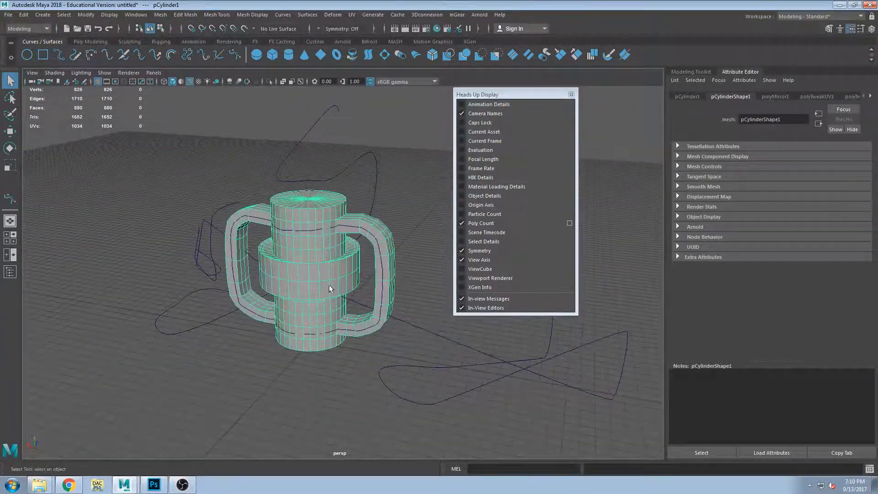
- Select both outer face loops of the mug's middle band, and switch the smooth mesh preview on and back off
scroll(324, 274, up, 10)
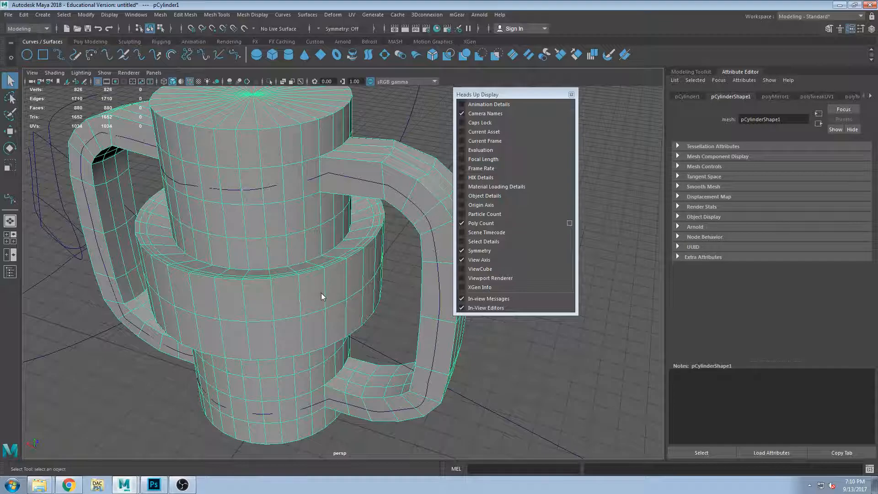
key(F11)
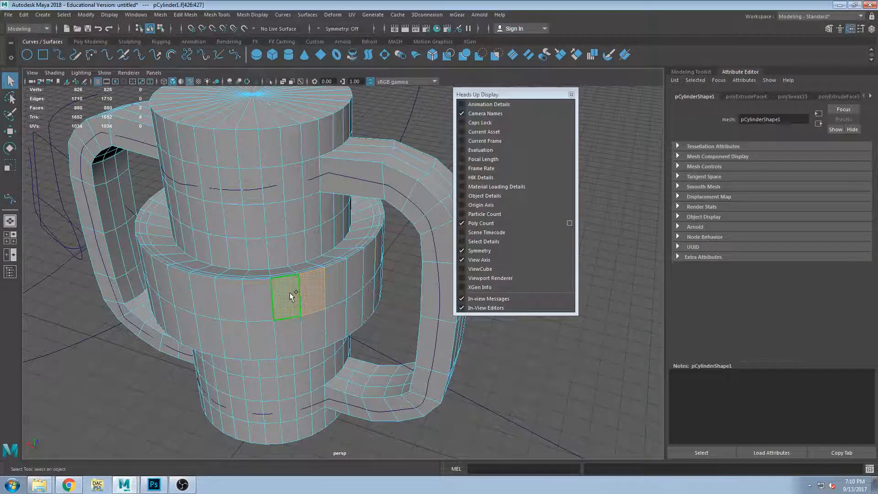
double_click(290, 292)
shift+double_click(269, 333)
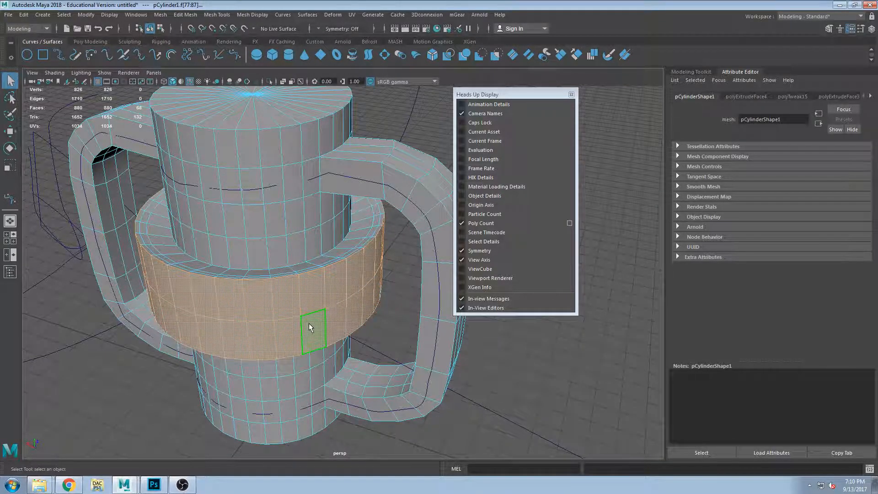
key(3)
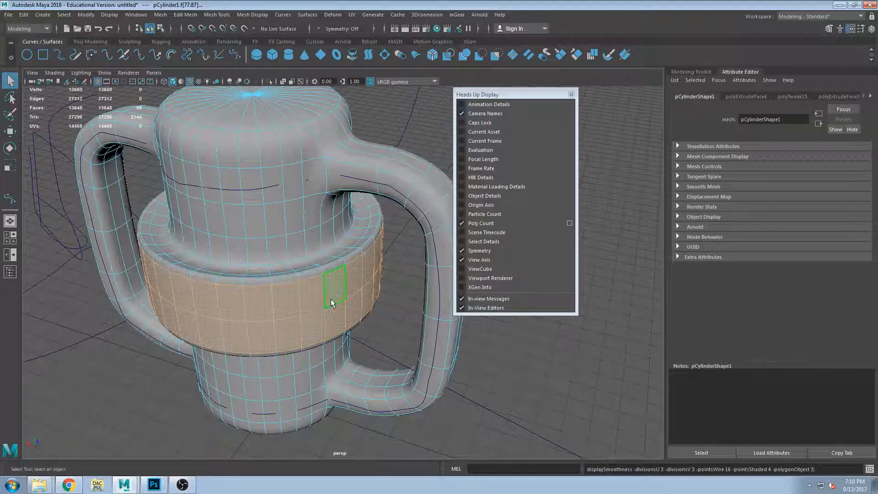
key(1)
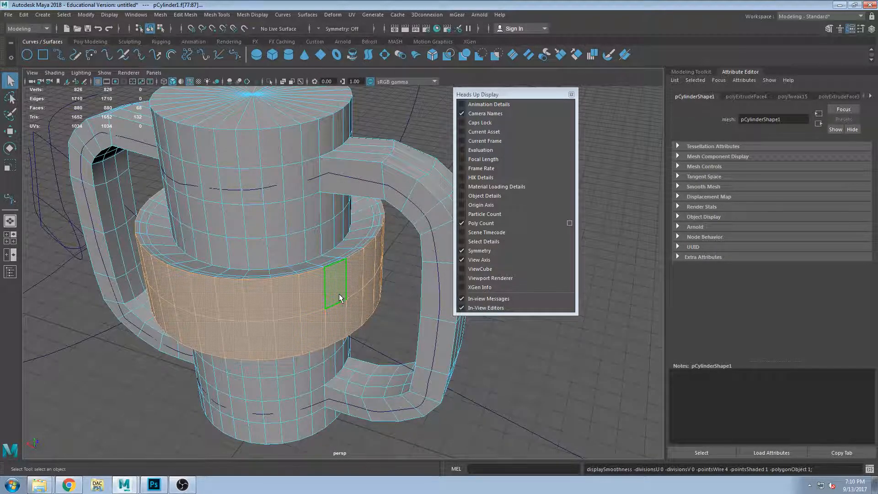
- Scale the middle band's selected faces down vertically, and close the floating Heads Up Display window
key(r)
drag(255, 172, 359, 285)
drag(516, 96, 556, 100)
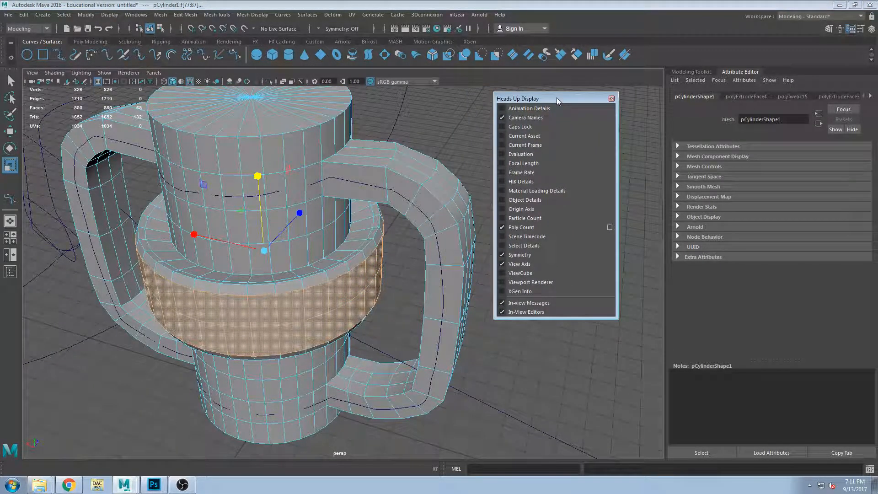
click(611, 99)
click(10, 80)
alt+drag(347, 238, 424, 280)
scroll(425, 280, down, 3)
scroll(425, 280, up, 5)
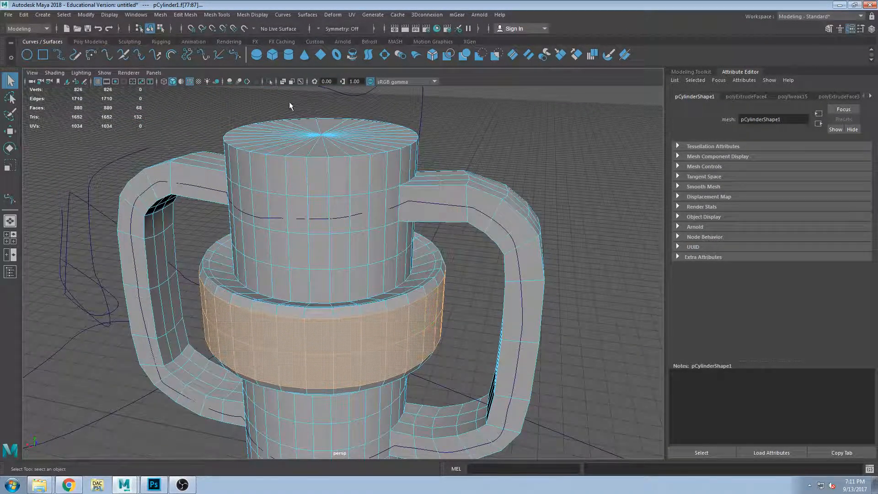
- Deselect the band faces and return the mug to object mode
click(216, 128)
scroll(215, 128, down, 3)
scroll(386, 225, up, 2)
scroll(372, 239, down, 2)
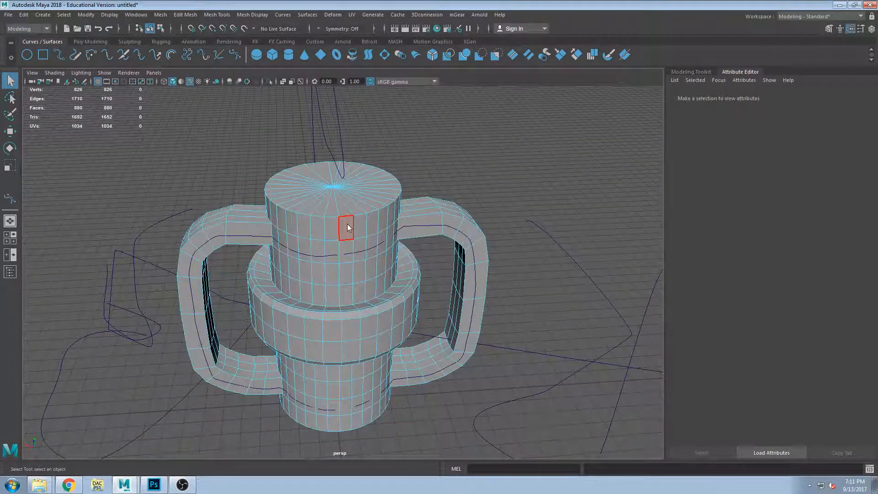
key(F8)
alt+drag(551, 218, 519, 287)
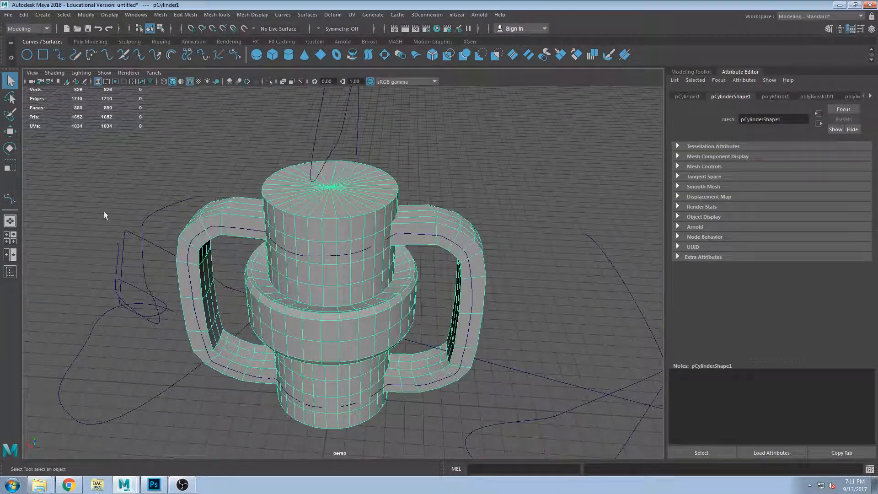
- Delete all the loose Bezier curves surrounding the mug
click(124, 304)
key(Delete)
drag(88, 285, 152, 379)
key(Delete)
scroll(374, 196, down, 2)
scroll(374, 196, down, 1)
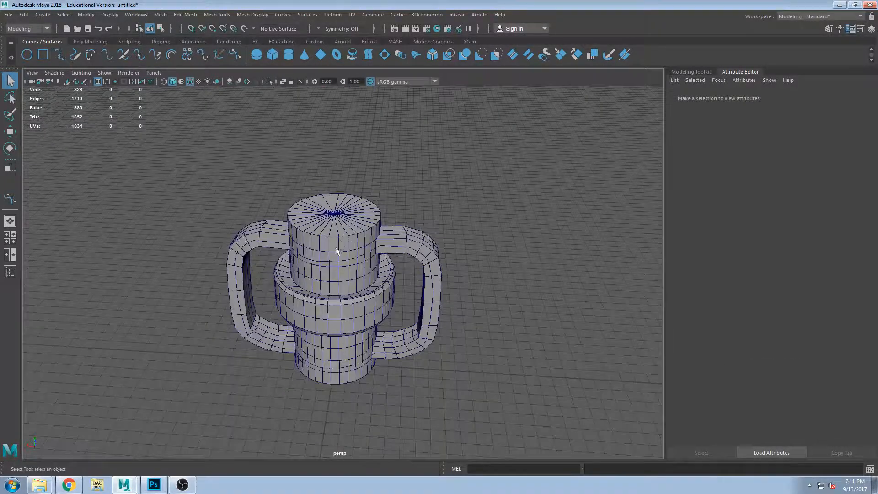
- Delete the remaining curve drawn on the mug's surface, and select the mug to inspect it
scroll(336, 244, up, 3)
click(341, 250)
key(Delete)
alt+drag(367, 259, 360, 281)
click(367, 271)
scroll(352, 299, up, 4)
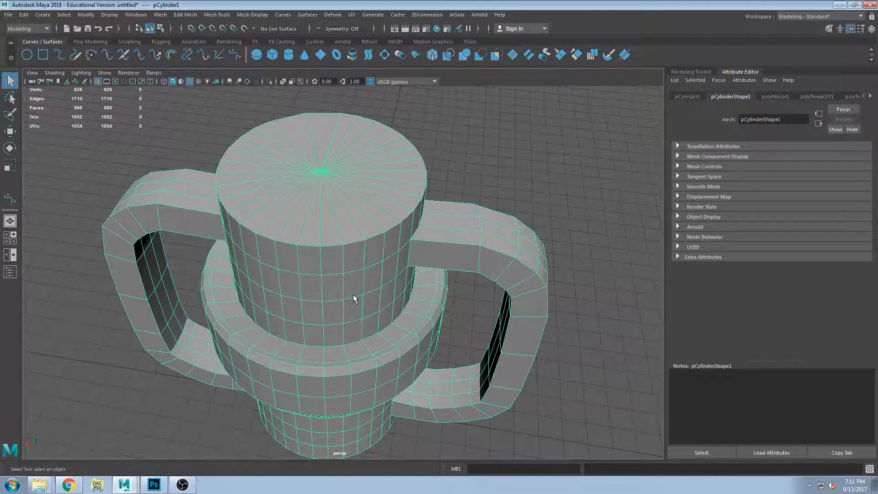
alt+drag(353, 298, 345, 267)
scroll(354, 264, down, 2)
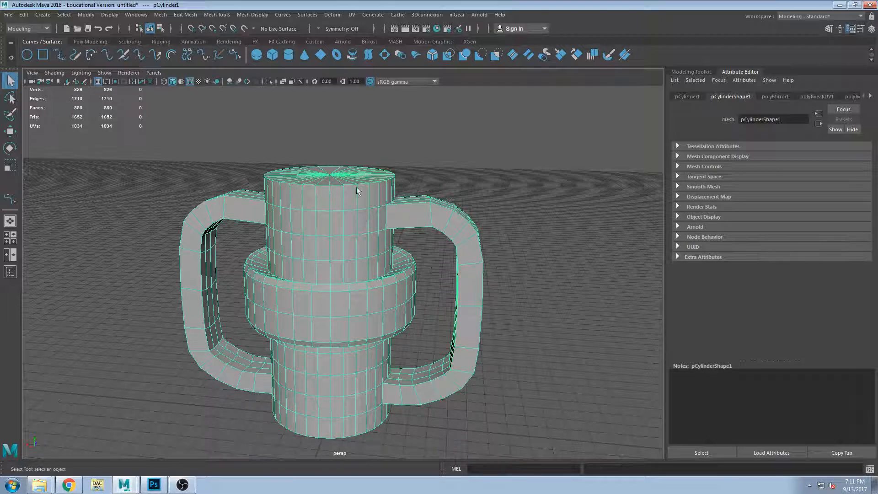
- Deselect the mug and show it in a full-size front view with empty space beside it
alt+drag(462, 218, 511, 257)
scroll(502, 255, down, 3)
scroll(437, 287, up, 2)
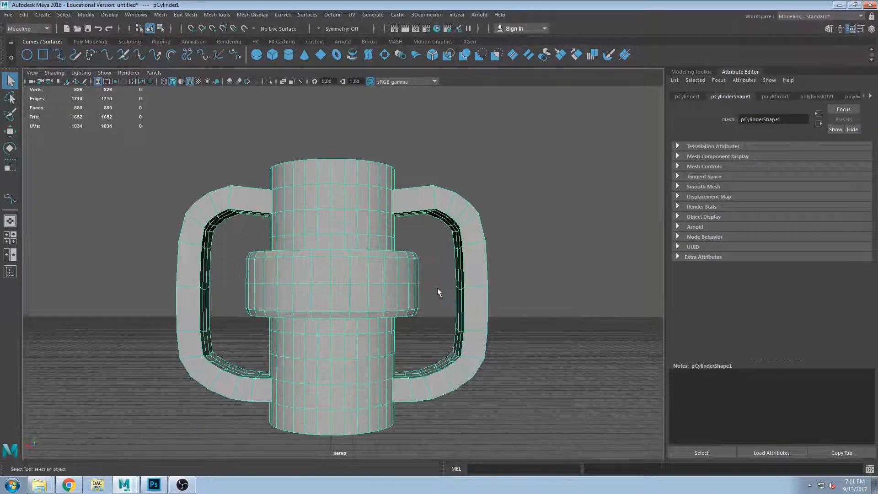
alt+drag(534, 286, 544, 261)
click(544, 261)
key(space)
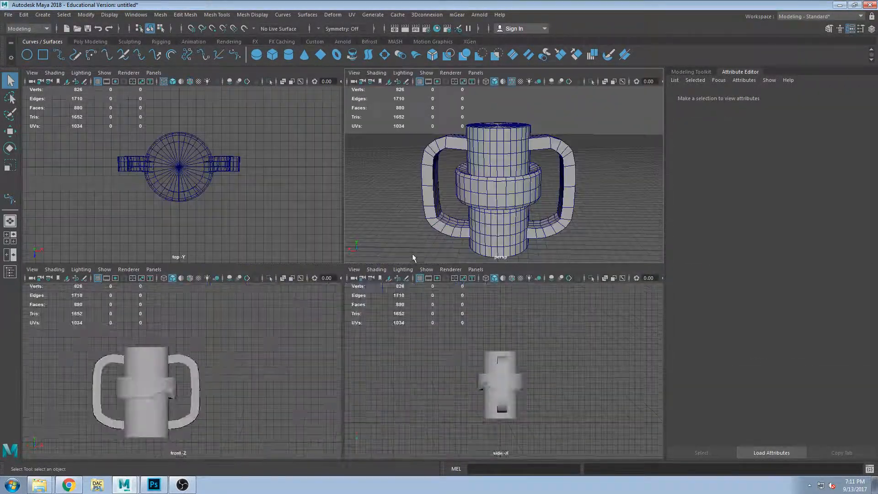
key(space)
alt+middle_drag(269, 167, 222, 185)
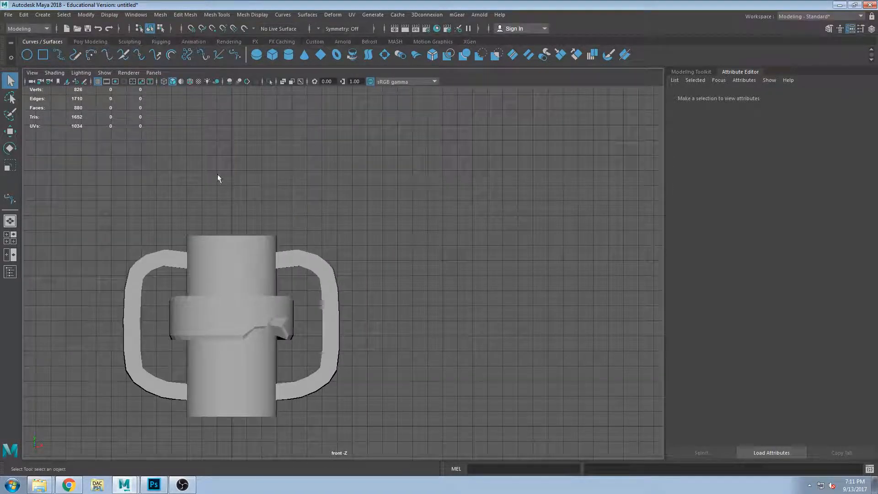
- Draw a two-point Bezier curve arcing downward through the empty space above and beside the mug's handle, and deselect it
click(235, 57)
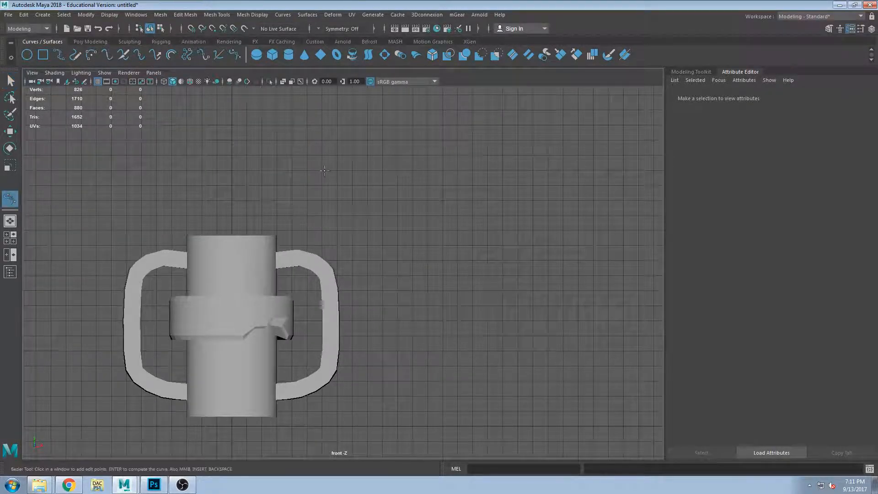
drag(332, 166, 372, 166)
drag(460, 257, 460, 288)
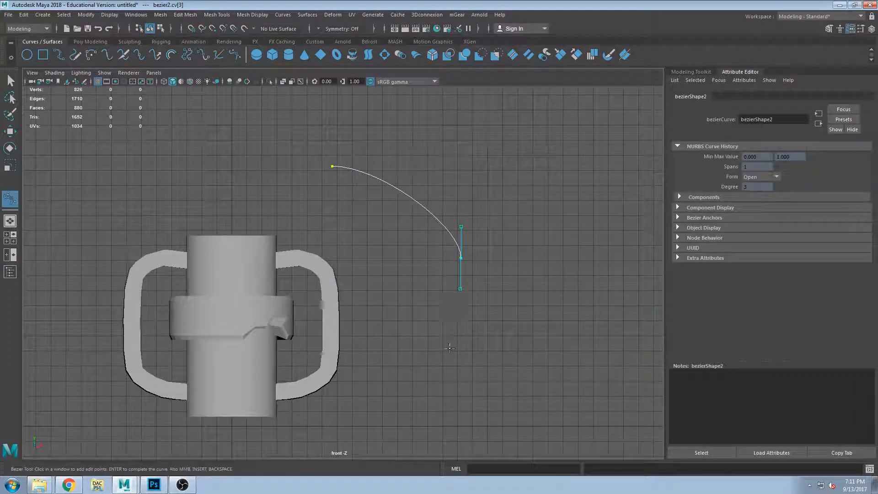
click(9, 81)
click(167, 109)
- Create a polygon sphere, move it to just under the curve's lower end, and deselect it
click(81, 41)
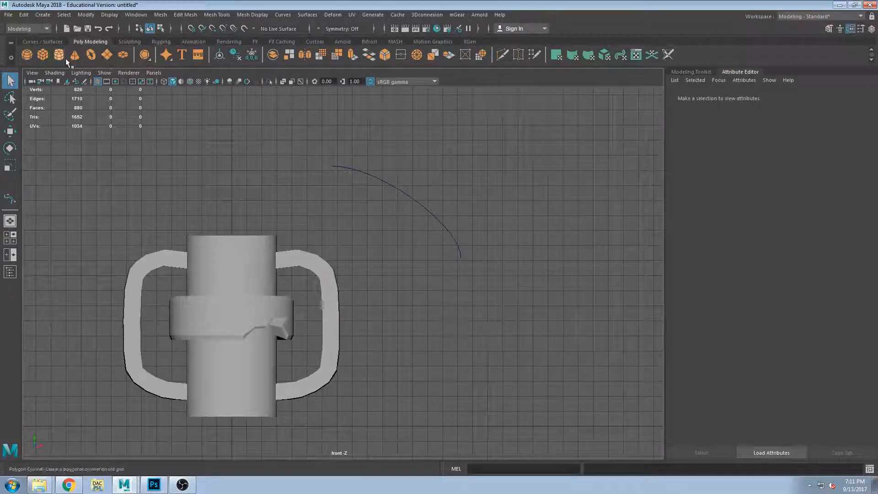
click(27, 54)
key(w)
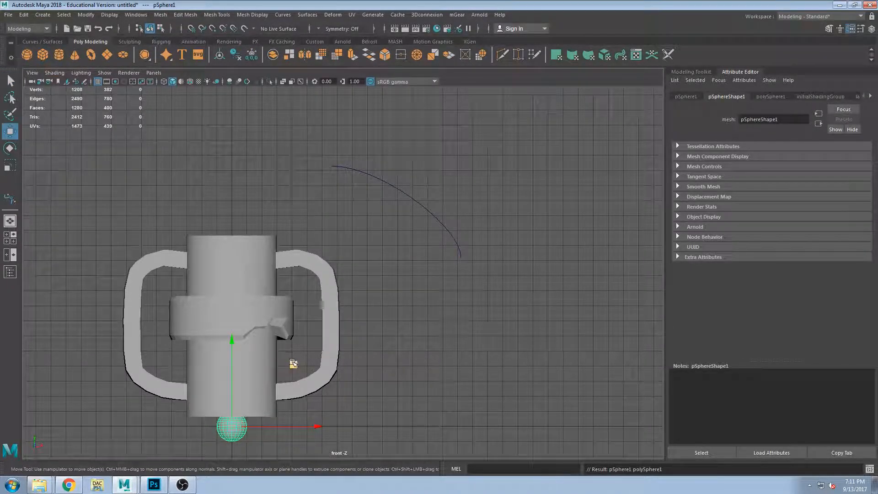
drag(294, 365, 484, 197)
scroll(474, 243, down, 6)
click(466, 267)
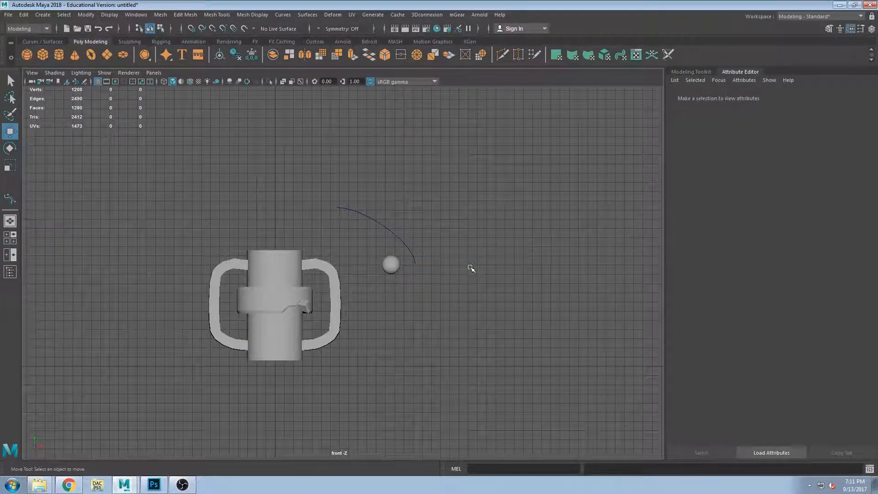
- Select the sphere and examine its silhouette up close for straight edge segments
scroll(397, 277, down, 1)
click(387, 266)
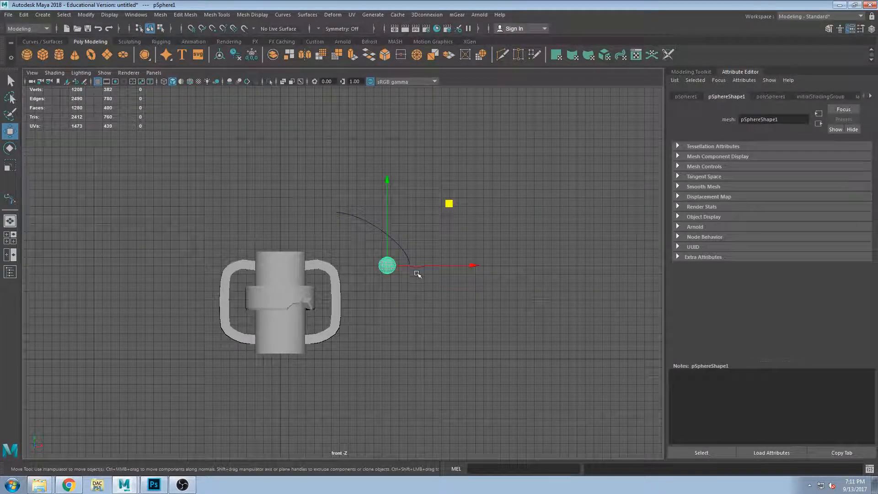
scroll(366, 268, up, 8)
scroll(360, 264, up, 10)
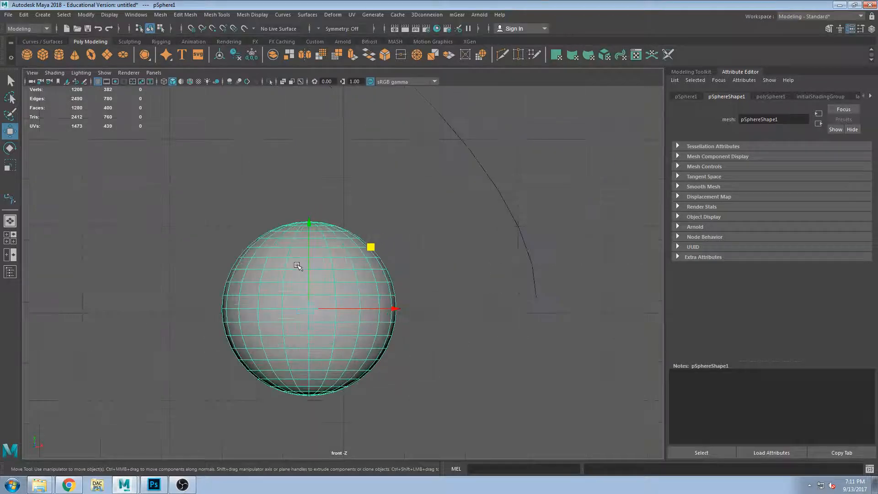
scroll(377, 237, up, 5)
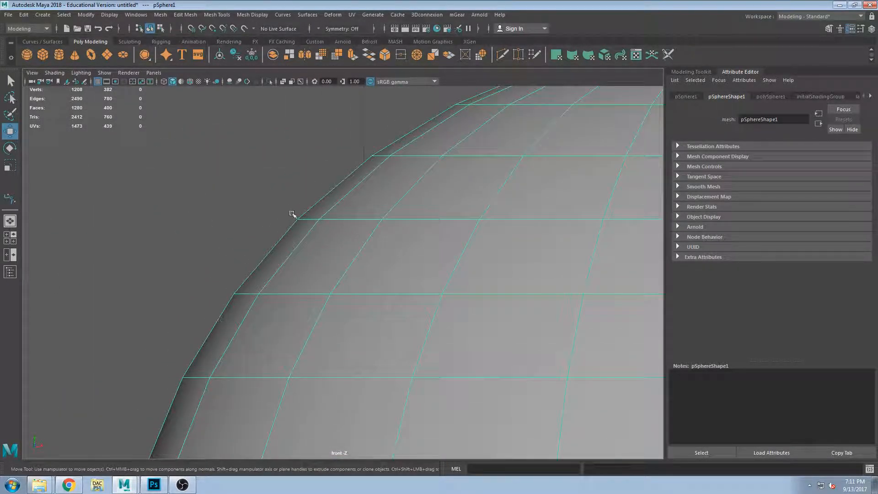
scroll(318, 215, down, 15)
scroll(396, 292, up, 3)
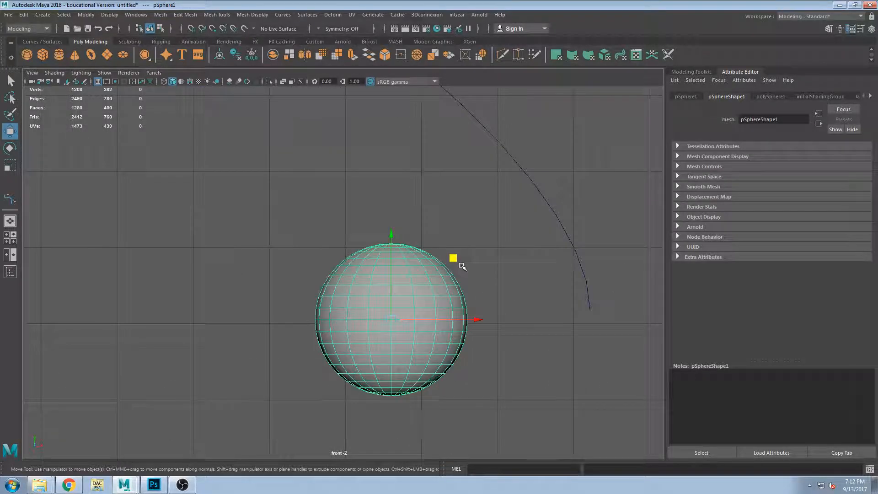
- Reposition the sphere in the gap between the mug's handle and the curve
drag(454, 258, 407, 142)
scroll(408, 213, down, 6)
drag(405, 187, 317, 238)
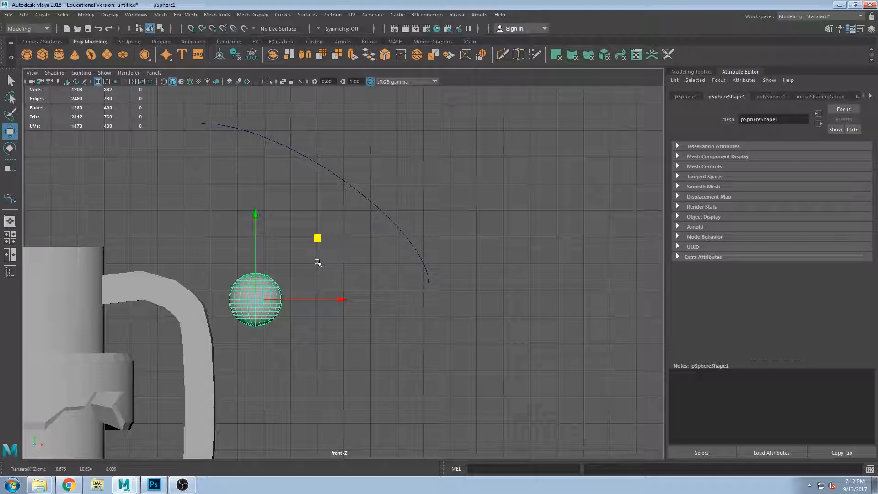
- Compare how round the sphere looks beside the mug from different viewing distances, both selected and deselected
alt+middle_drag(347, 268, 502, 174)
click(453, 174)
click(398, 203)
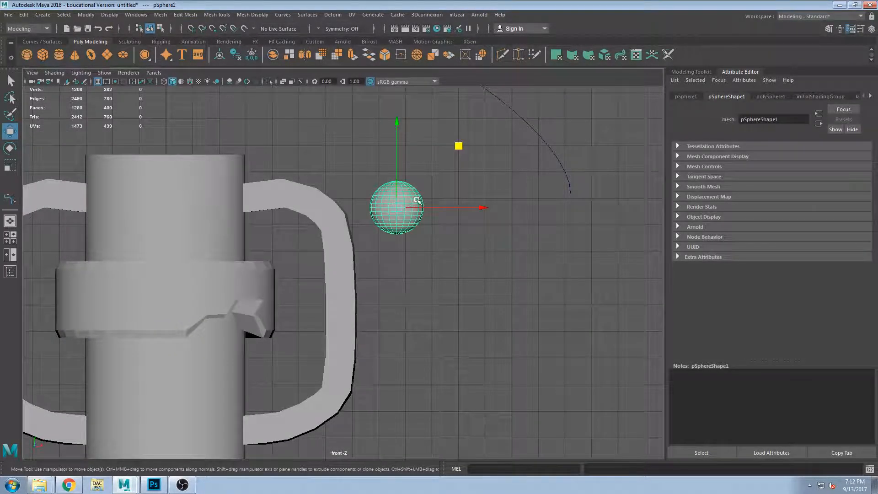
click(449, 222)
click(414, 221)
scroll(466, 190, down, 3)
scroll(345, 258, down, 1)
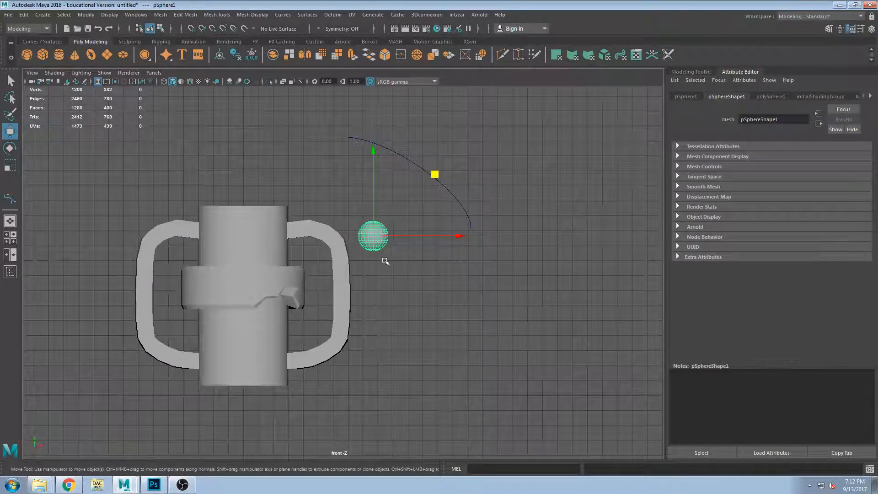
scroll(386, 246, up, 3)
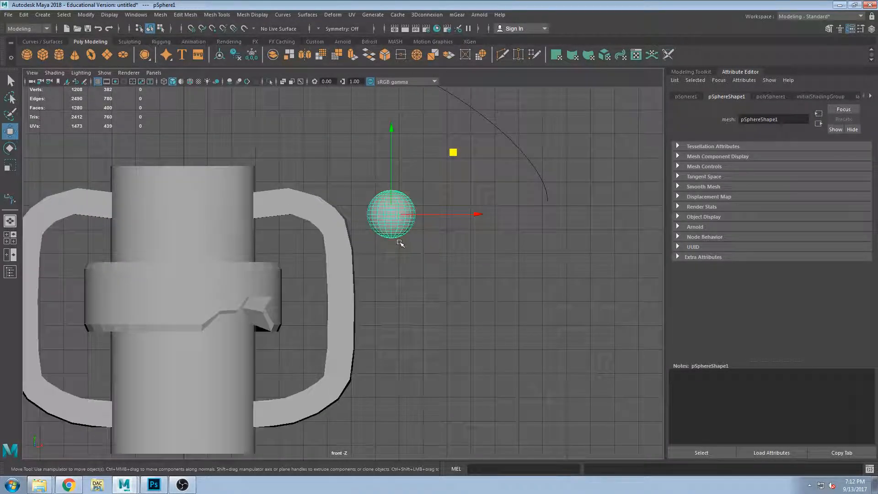
scroll(398, 236, down, 4)
scroll(393, 247, up, 3)
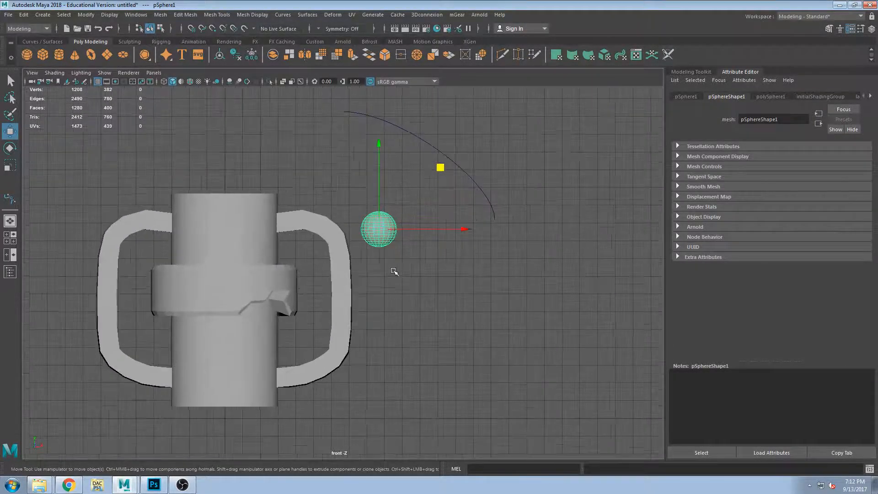
- Delete the polygon sphere beside the mug
click(389, 242)
click(387, 241)
key(Delete)
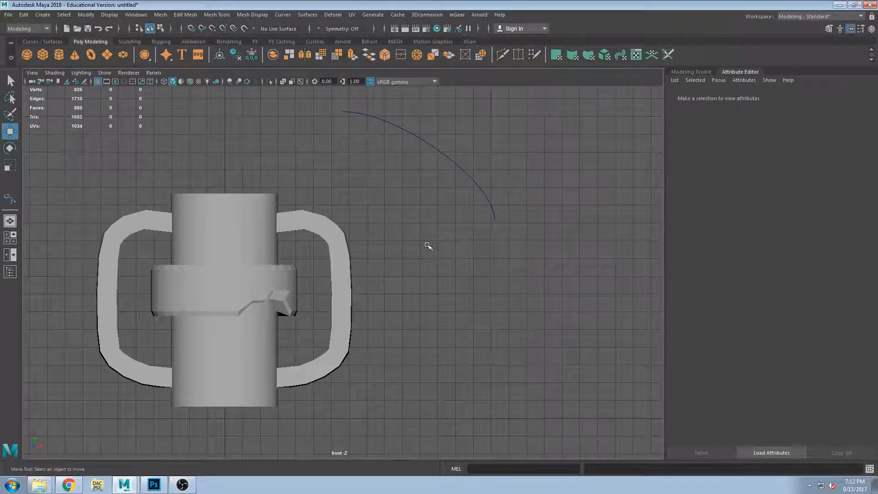
- Return to a full-size perspective view with the mug selected
key(space)
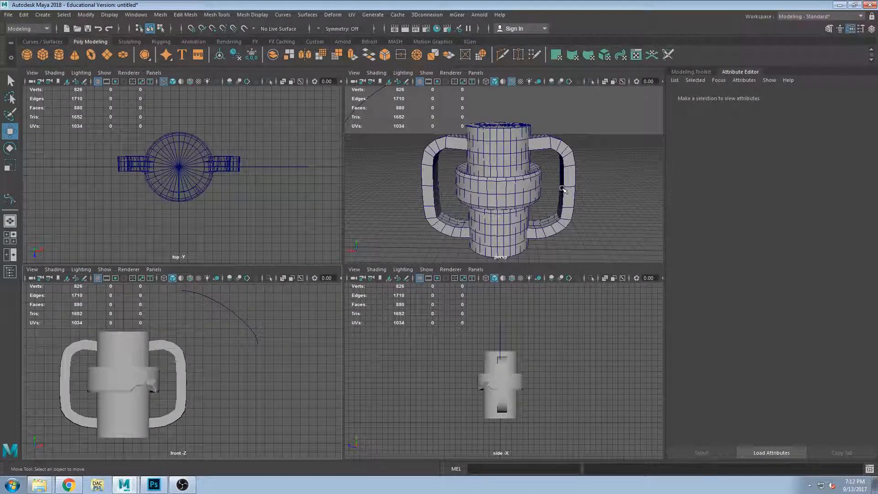
click(563, 189)
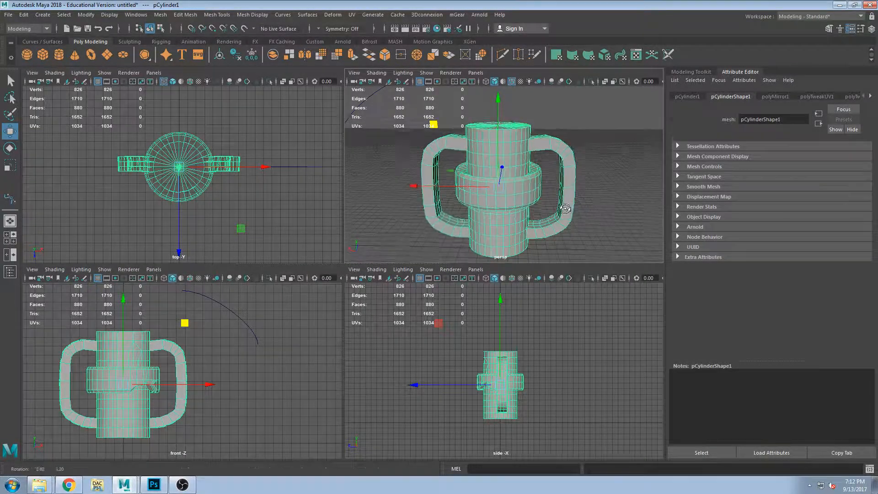
alt+drag(565, 208, 547, 214)
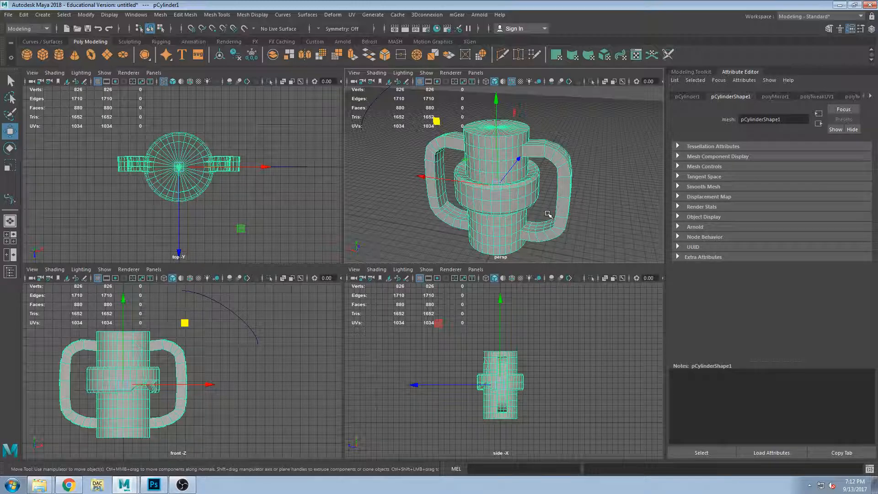
alt+drag(562, 222, 590, 217)
key(space)
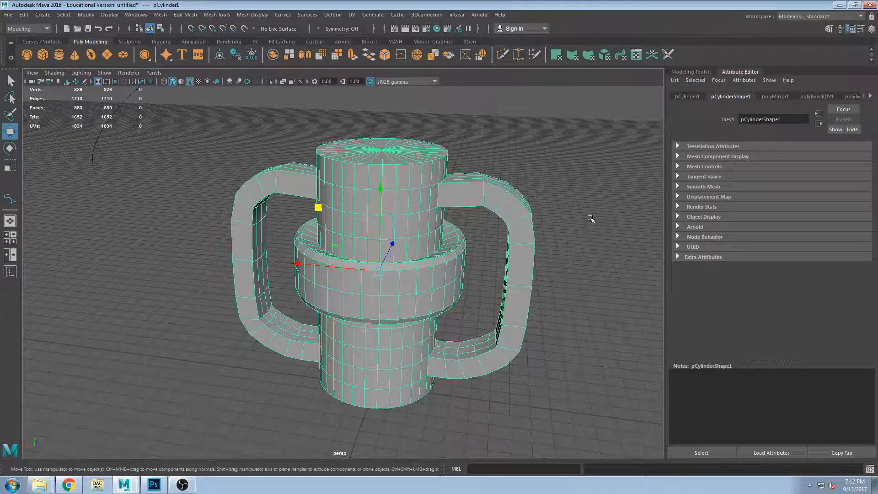
mouse_move(402, 256)
alt+mouse_down()
mouse_move(398, 293)
mouse_move(393, 215)
mouse_move(391, 269)
mouse_move(398, 264)
alt+mouse_up()
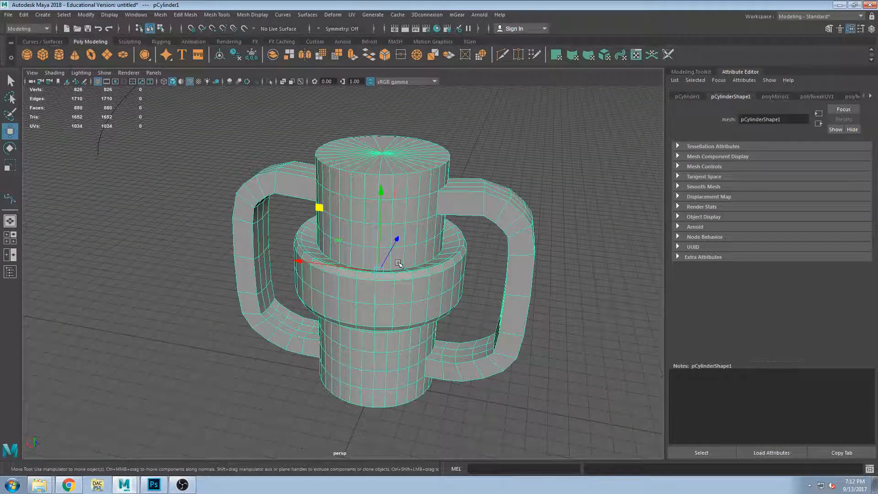
- Toggle the mug between its original mesh and smooth preview, leave smoothing on, and examine the deselected shape
key(3)
key(1)
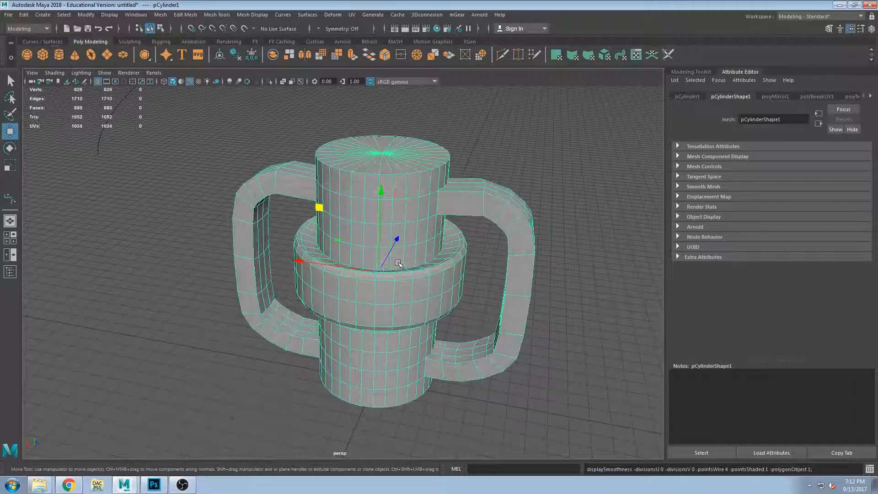
key(3)
key(1)
key(3)
alt+drag(563, 232, 527, 197)
click(146, 132)
alt+drag(308, 172, 293, 256)
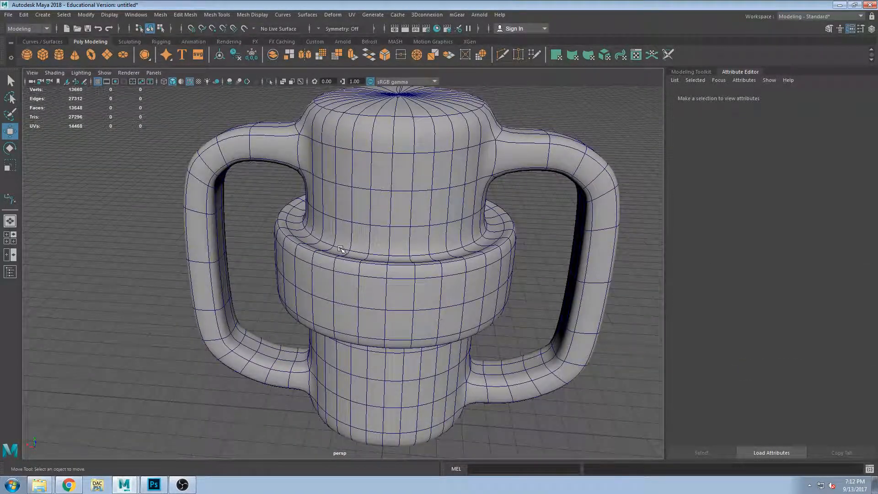
- Turn off the mug's smooth preview and examine the hard-edged rim and handles
click(376, 229)
key(1)
click(67, 243)
alt+drag(261, 153, 344, 272)
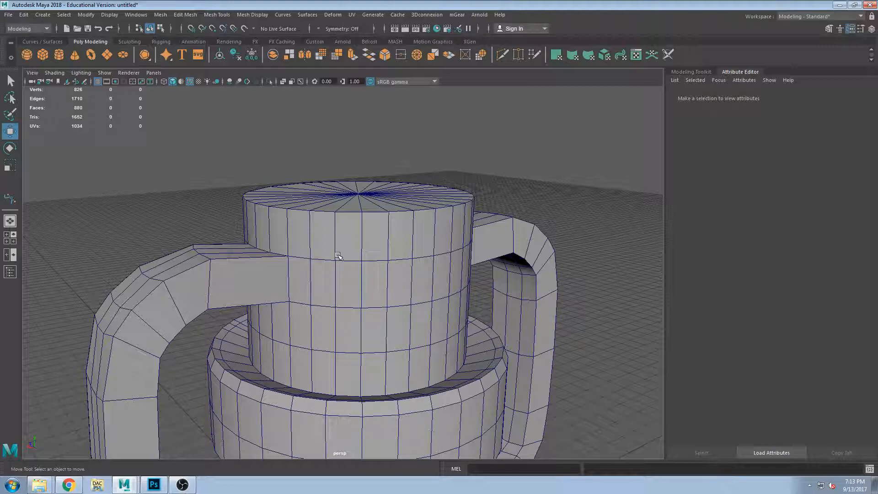
- Turn the mug's smooth preview on again and examine the rounded rim and handle joints
click(352, 239)
key(3)
click(361, 157)
alt+drag(353, 230, 322, 312)
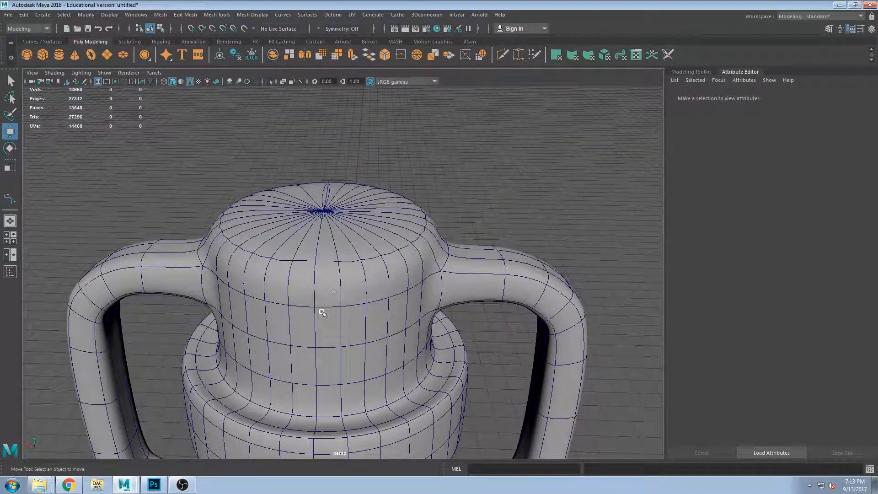
- Restore the mug's unsmoothed display, deselect it, and view the whole model
click(332, 301)
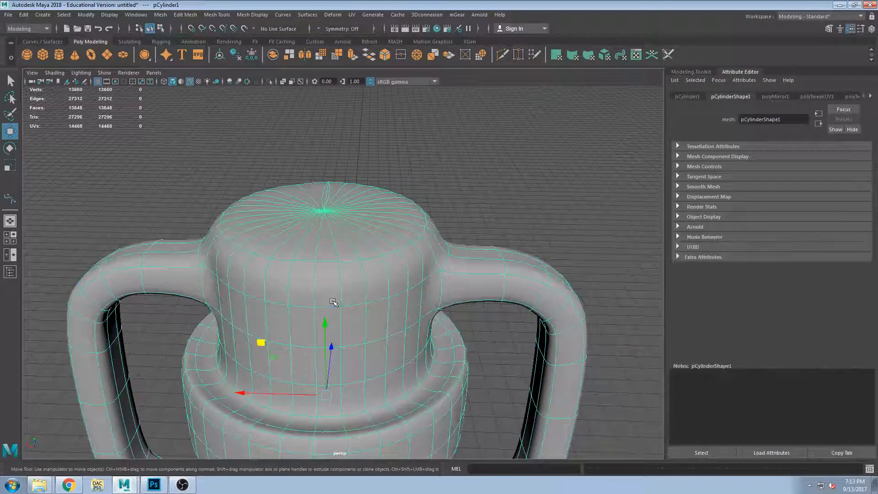
key(1)
click(500, 187)
alt+drag(503, 128, 411, 280)
scroll(413, 282, down, 6)
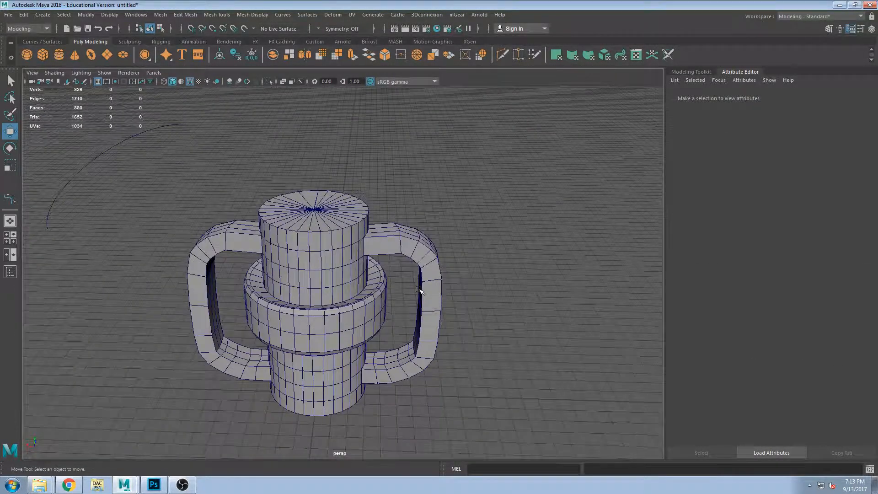
- Select the mug and move it sideways along the X axis, clearing the centre of the grid
scroll(419, 289, up, 3)
alt+drag(479, 304, 457, 315)
scroll(457, 314, down, 4)
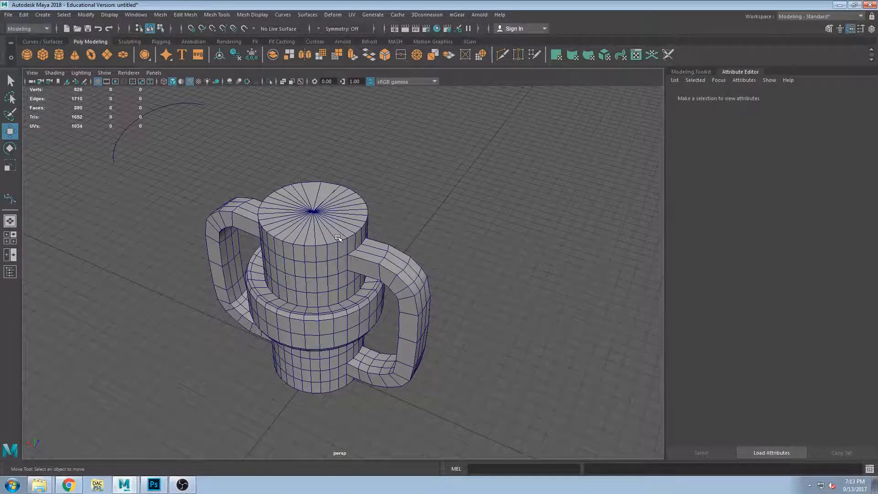
alt+drag(339, 240, 405, 255)
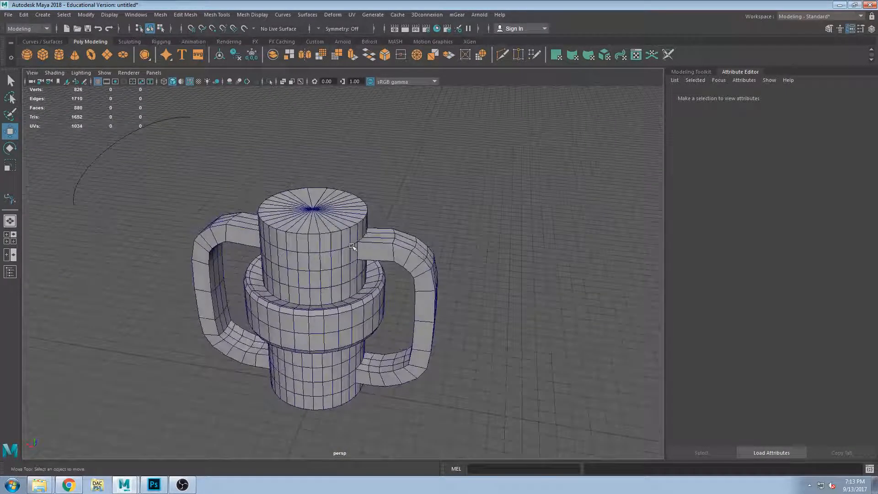
click(405, 255)
drag(276, 298, 332, 245)
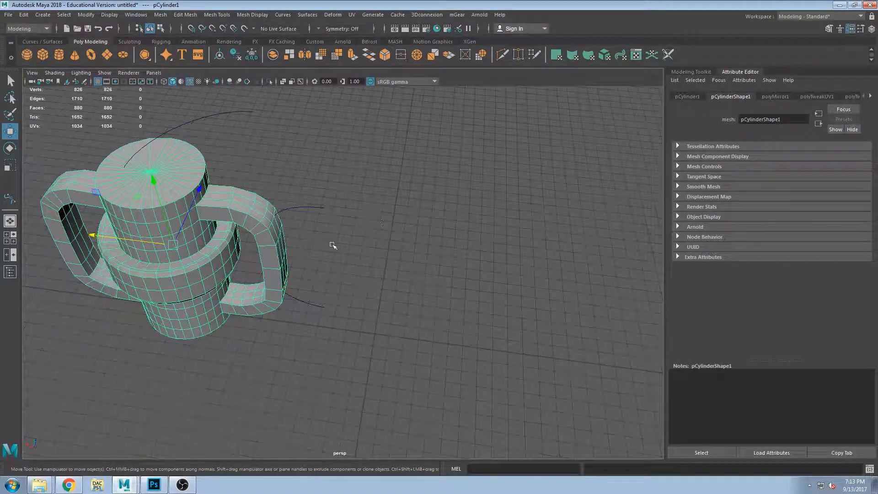
- Create a polygon cube and raise it above the grid to a Translate Y of 7.790
click(43, 55)
alt+drag(382, 284, 386, 181)
alt+drag(468, 239, 473, 259)
- Set the cube's width, height and depth subdivisions to 1 in its creation attributes
click(681, 96)
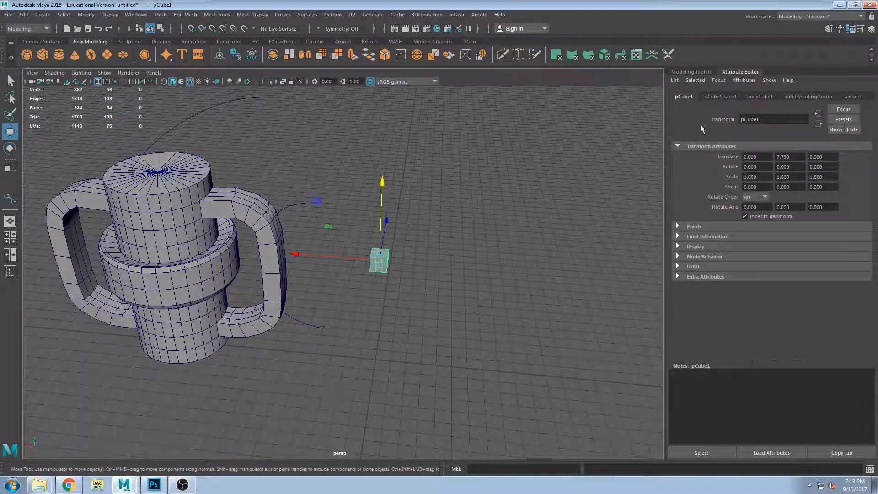
click(721, 96)
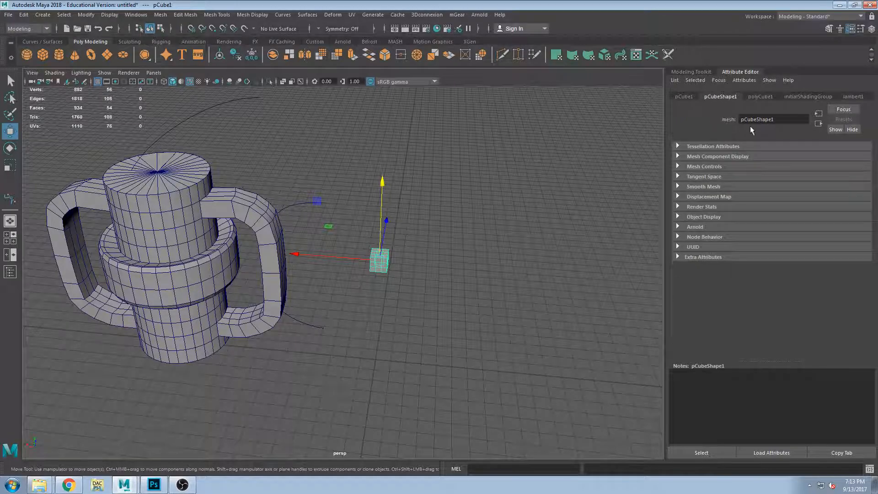
click(760, 96)
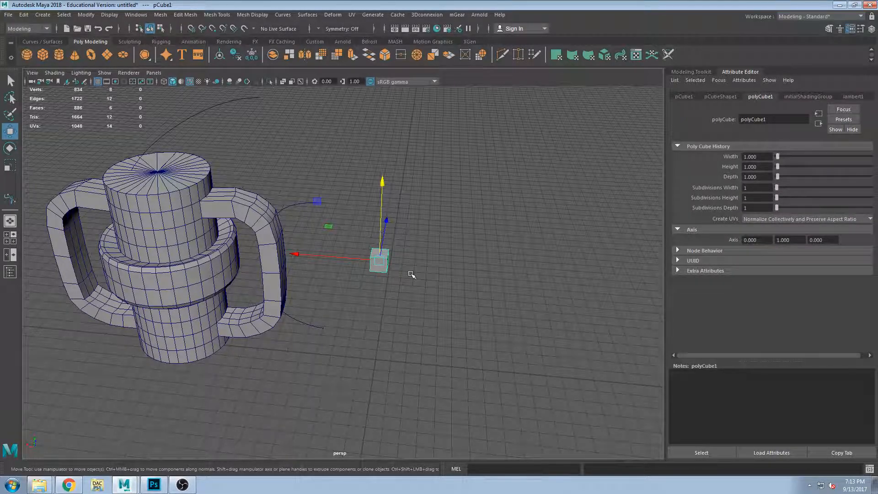
- Frame the cube, preview it smoothed from several angles, and restore its unsmoothed display
key(f)
alt+drag(500, 272, 441, 273)
key(3)
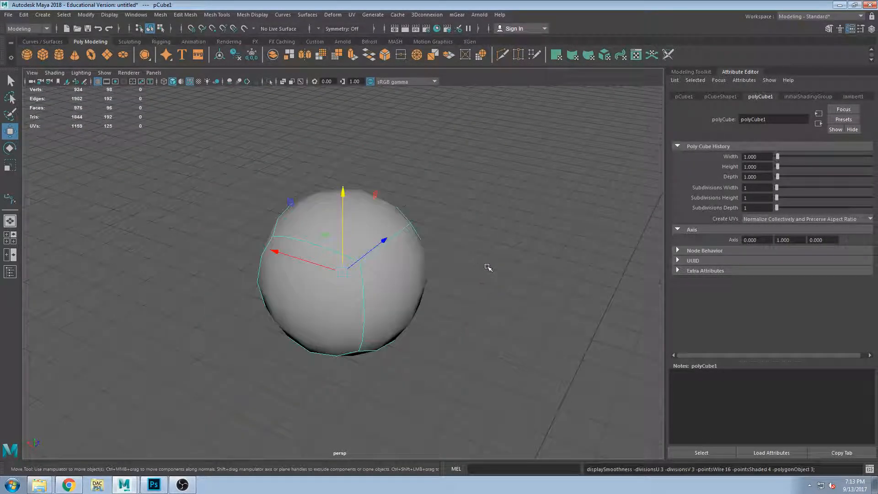
click(459, 245)
alt+drag(459, 245, 533, 335)
alt+drag(446, 330, 447, 277)
click(424, 276)
key(1)
- Delete four of the cube's faces, leaving only the top face and one adjoining side face
click(453, 206)
alt+drag(452, 207, 345, 310)
right_drag(353, 245, 350, 277)
click(350, 278)
alt+drag(521, 300, 408, 325)
shift+click(410, 314)
shift+click(370, 368)
alt+drag(370, 369, 628, 353)
shift+click(418, 329)
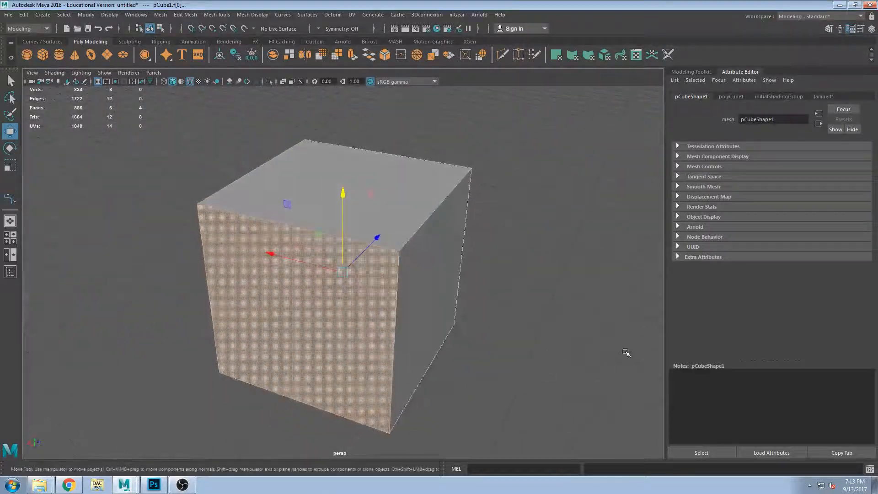
key(Delete)
- Examine the two remaining faces, selecting the top face and the side face in turn
alt+drag(462, 327, 434, 325)
click(393, 189)
click(390, 269)
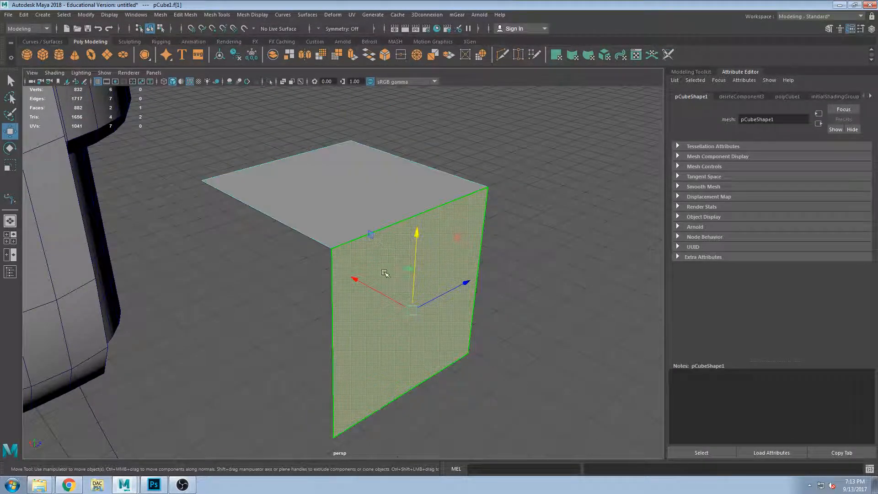
click(357, 213)
scroll(436, 274, down, 3)
alt+drag(316, 190, 329, 232)
click(408, 310)
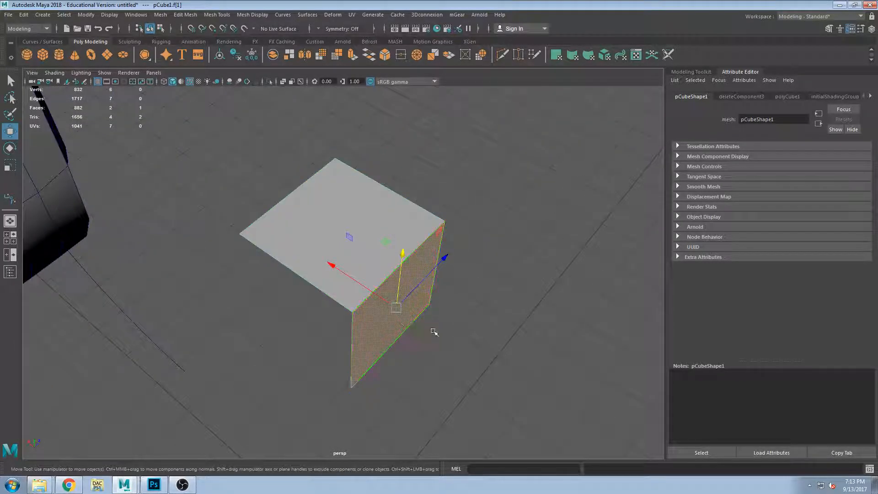
alt+drag(376, 292, 360, 257)
click(360, 257)
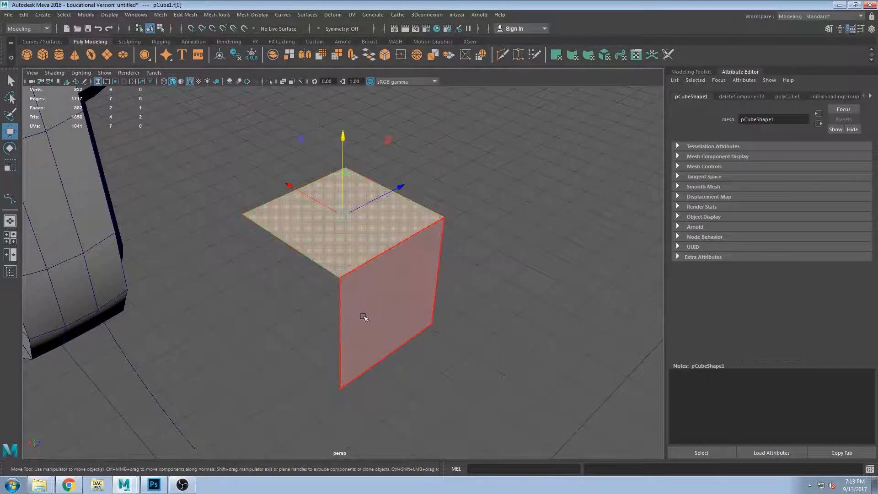
click(363, 306)
alt+drag(369, 320, 305, 267)
- Smooth the two-face mesh exponentially with 1 division level and OpenSubdiv Catmull-Clark subdivision
click(136, 262)
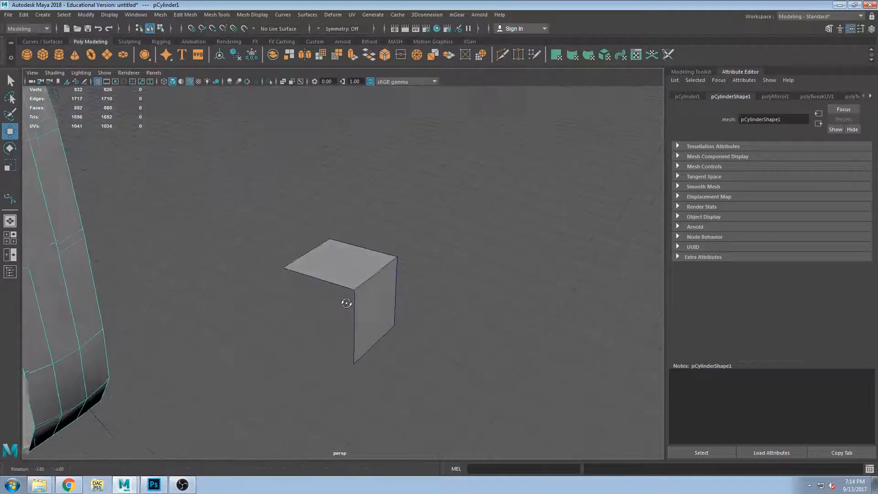
click(370, 300)
scroll(373, 301, up, 3)
scroll(382, 303, up, 4)
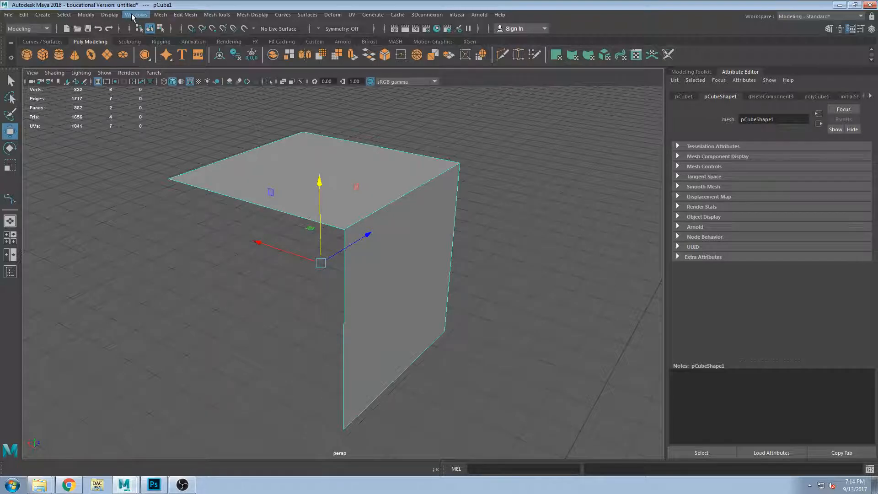
click(161, 15)
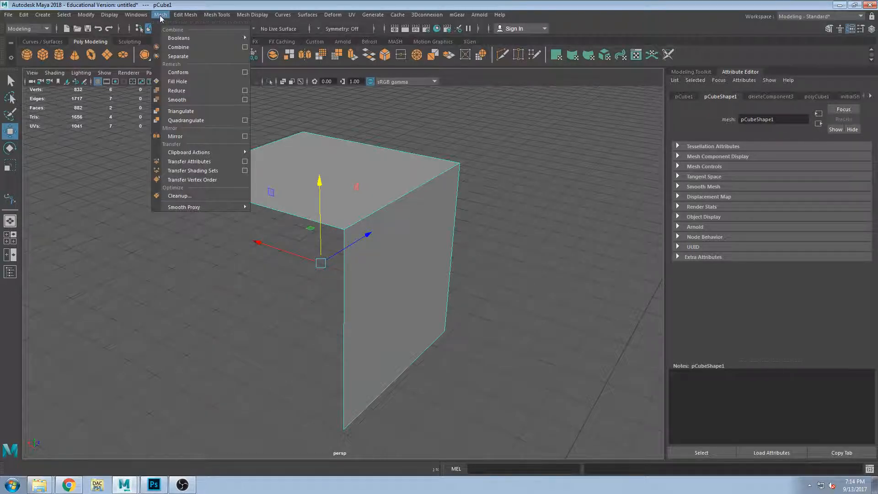
click(243, 99)
drag(192, 115, 197, 141)
alt+drag(388, 156, 465, 185)
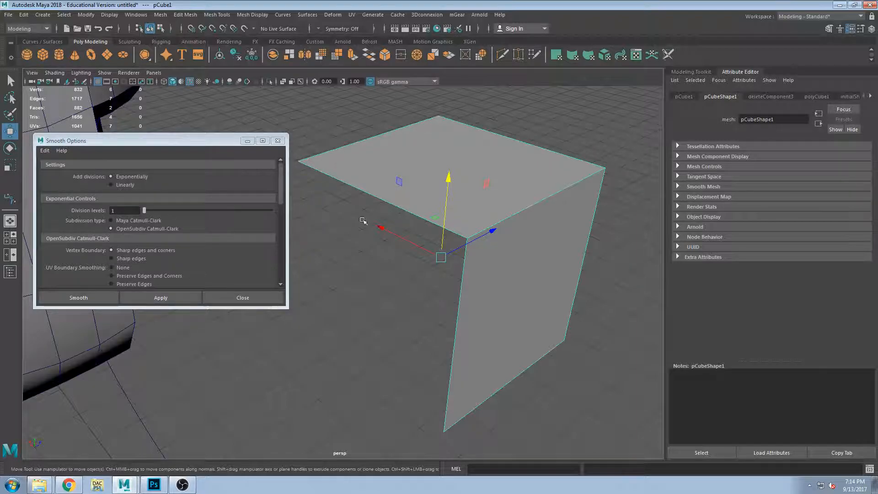
alt+drag(441, 236, 509, 200)
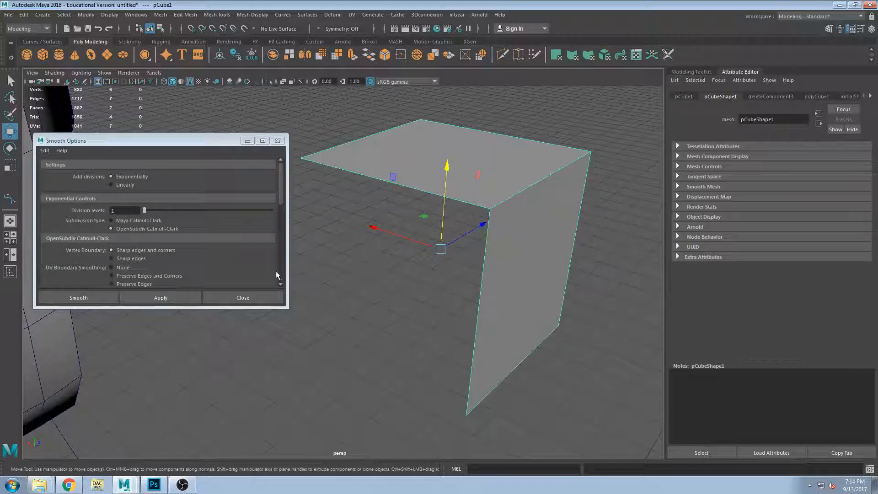
click(162, 300)
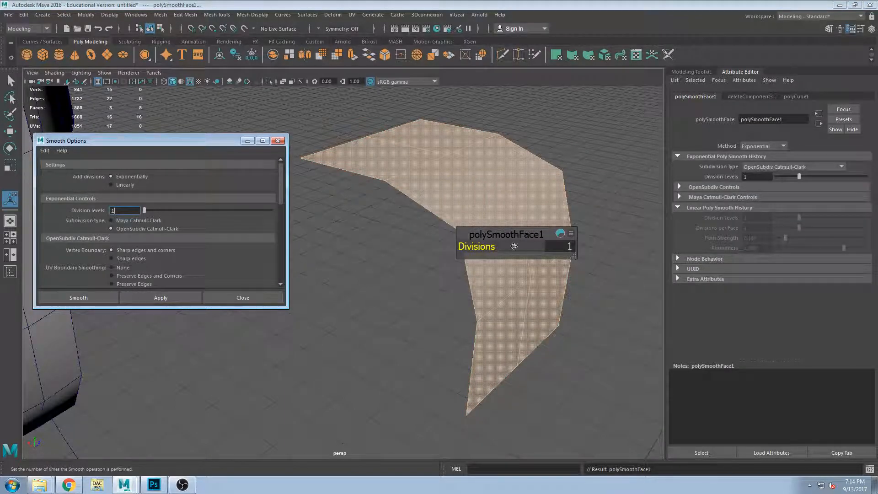
- Undo the smoothing and bring up a close front view of the mesh's right-angled profile
alt+drag(496, 190, 470, 186)
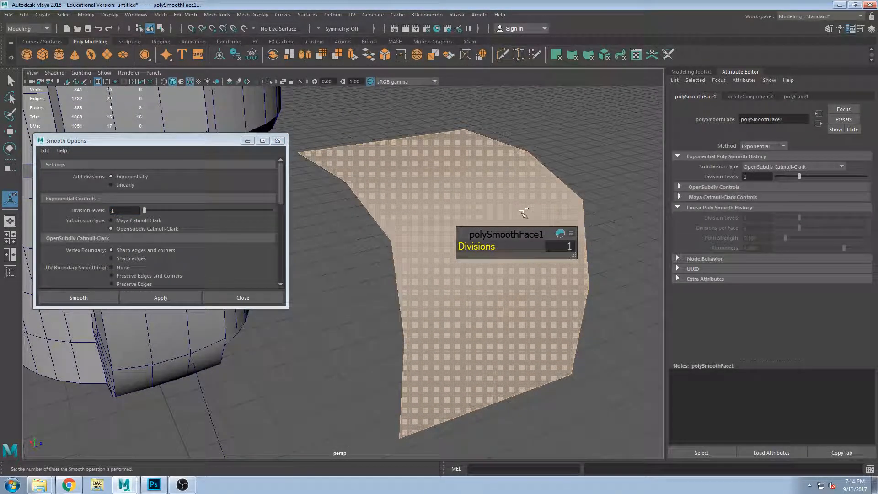
key(ctrl+z)
alt+drag(482, 231, 463, 219)
key(space)
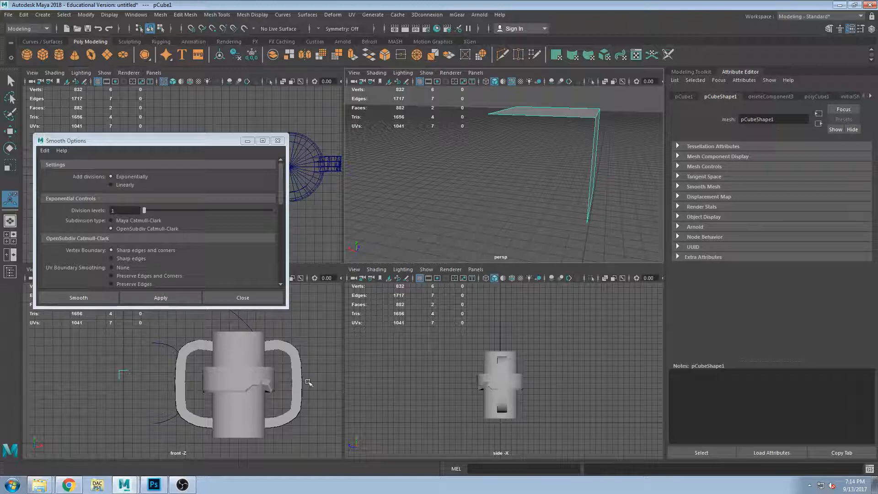
key(space)
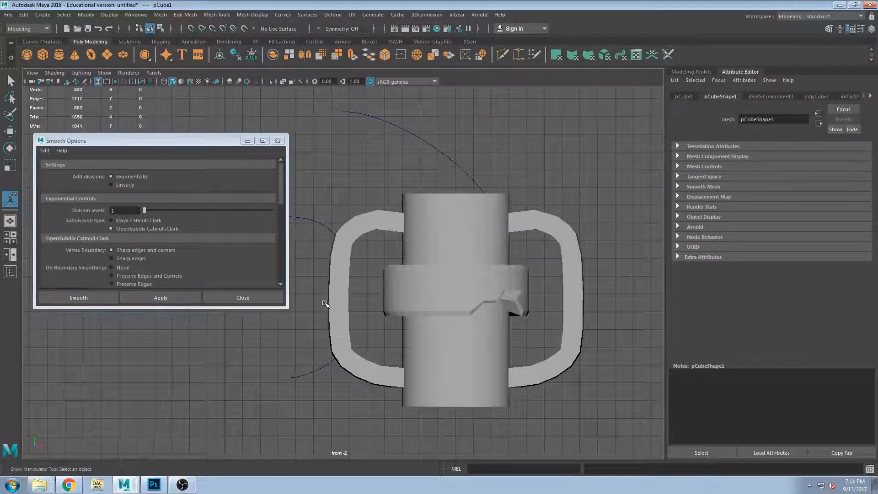
scroll(322, 308, up, 5)
scroll(378, 255, up, 4)
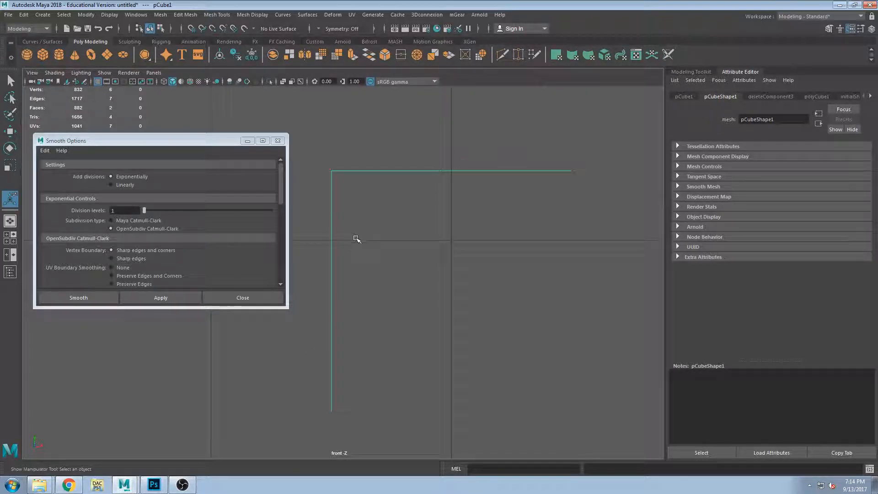
- Apply the 1-level Smooth to the mesh from the front view and examine the result in perspective
click(87, 298)
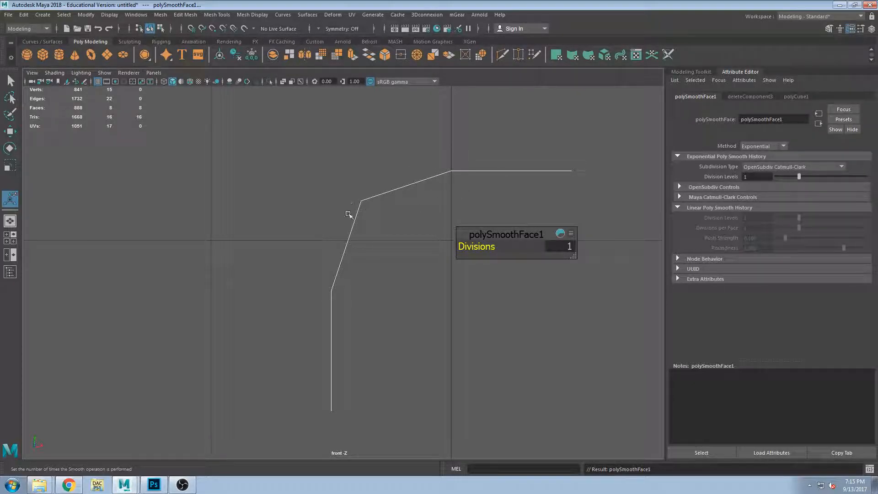
key(space)
key(space)
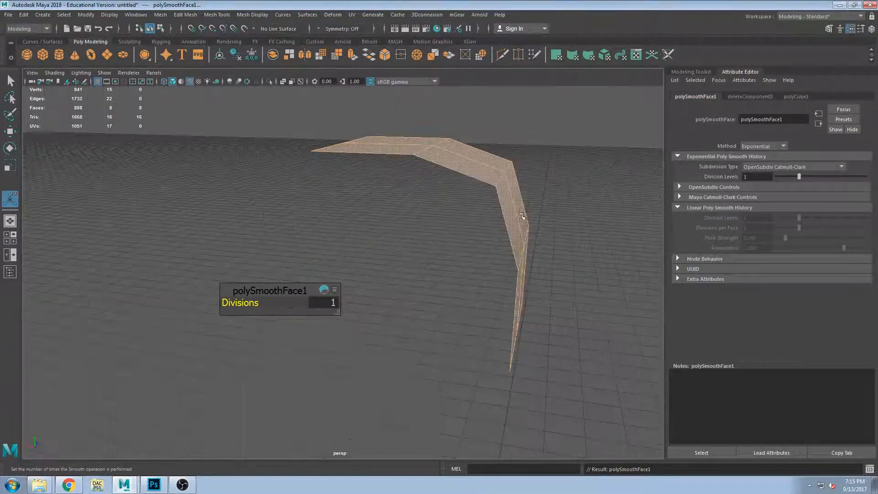
alt+drag(457, 214, 469, 232)
scroll(471, 289, down, 3)
scroll(481, 287, up, 3)
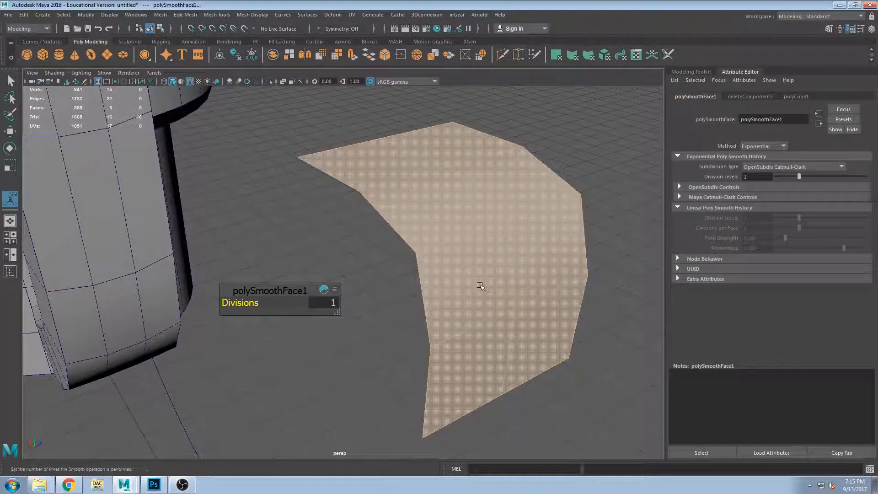
- Undo the Smooth operation on the two-face mesh
scroll(482, 287, down, 2)
key(ctrl+z)
key(ctrl+z)
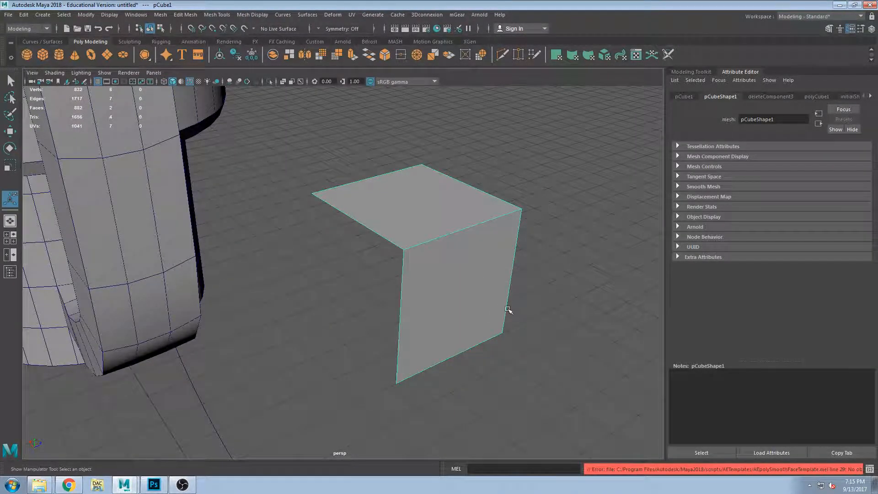
- Duplicate the two-face mesh and move the original along the Z axis, clear of its copy
key(q)
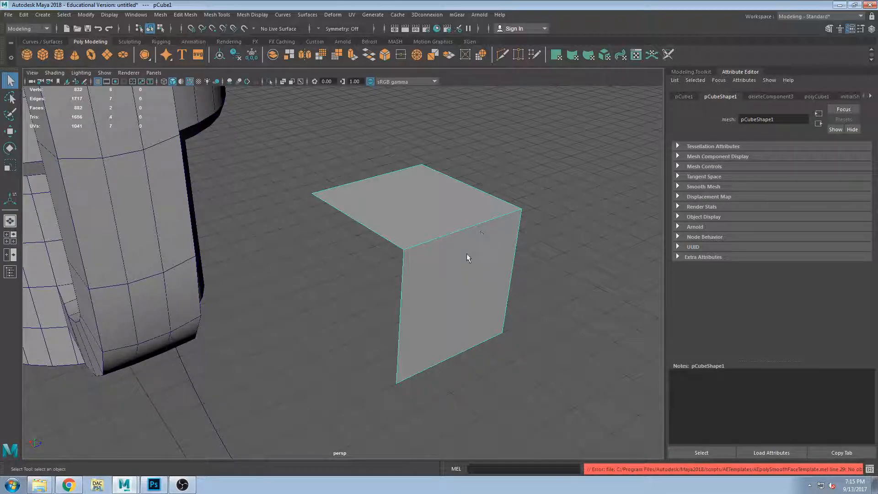
key(ctrl+d)
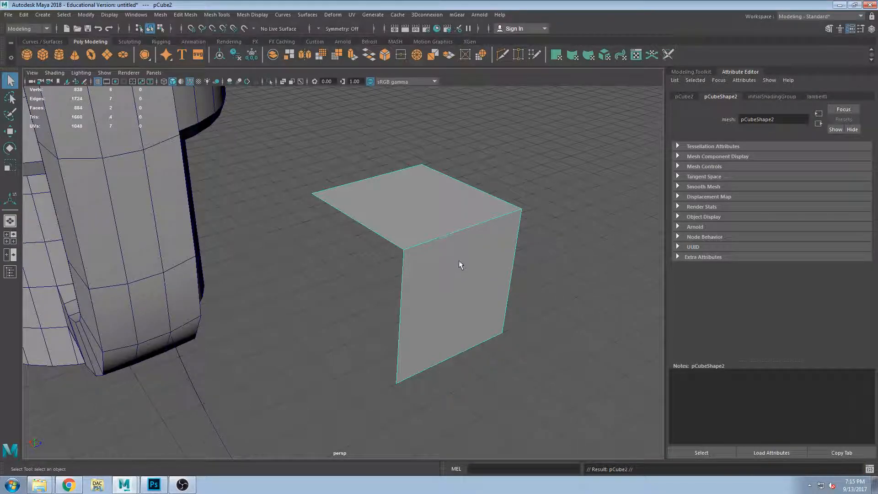
scroll(459, 258, down, 4)
click(500, 285)
scroll(400, 271, down, 1)
click(400, 271)
scroll(325, 287, down, 5)
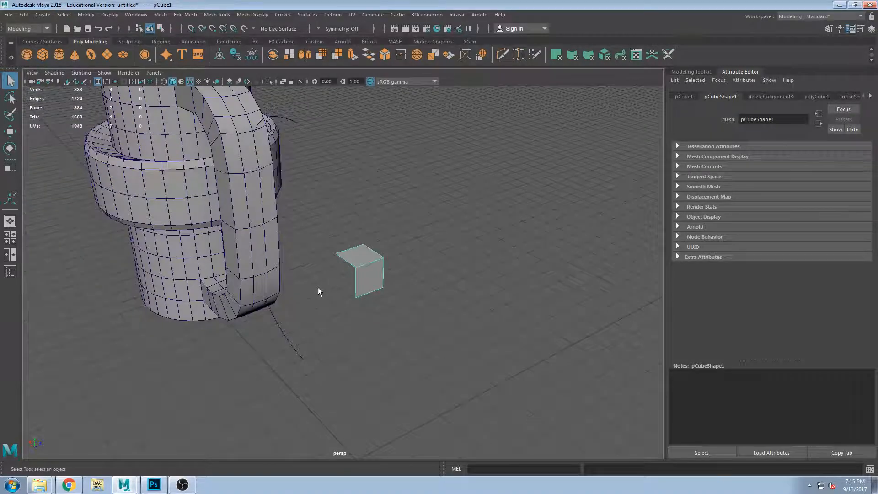
key(w)
shift+drag(397, 253, 413, 250)
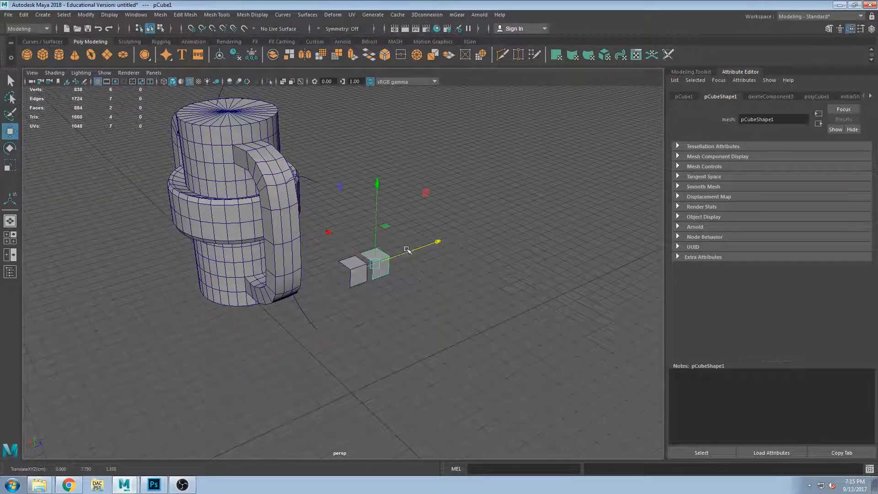
- Turn on the original mesh's smooth preview and set its Preview Division Levels to 1
scroll(457, 261, up, 5)
scroll(394, 296, up, 3)
alt+middle_drag(458, 261, 350, 284)
click(299, 321)
click(481, 243)
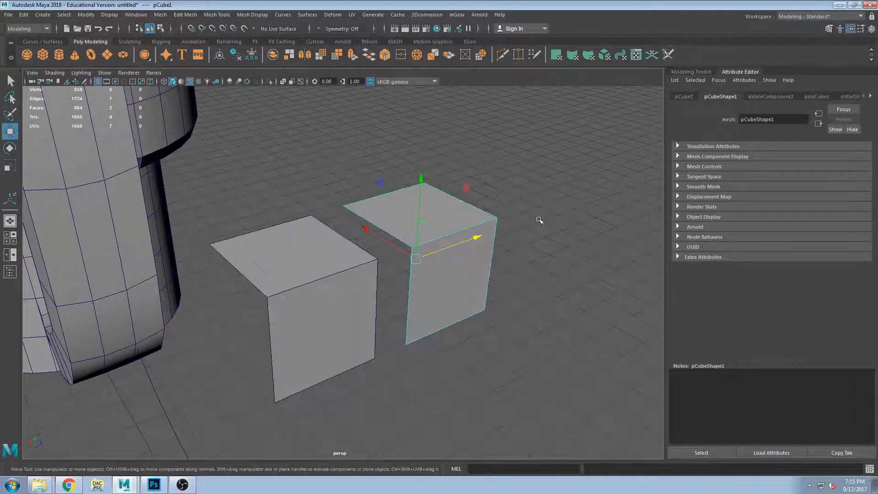
click(713, 187)
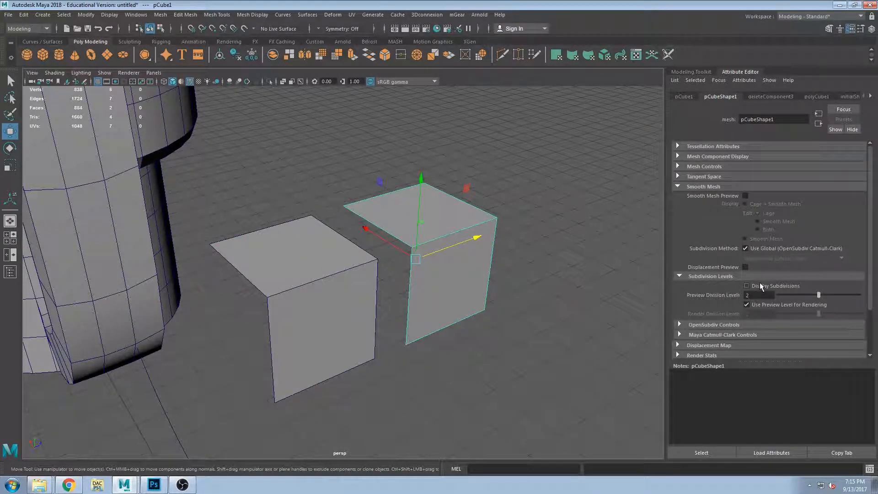
click(747, 286)
key(3)
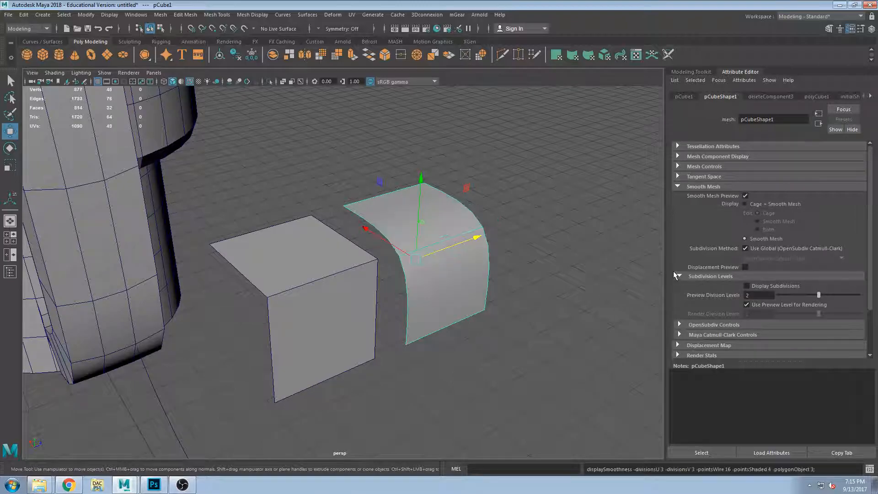
mouse_move(788, 295)
mouse_down()
mouse_move(776, 296)
mouse_move(796, 295)
mouse_up()
- Select the unsmoothed copy and apply a Smooth with 1 division to it
click(310, 253)
scroll(327, 261, up, 3)
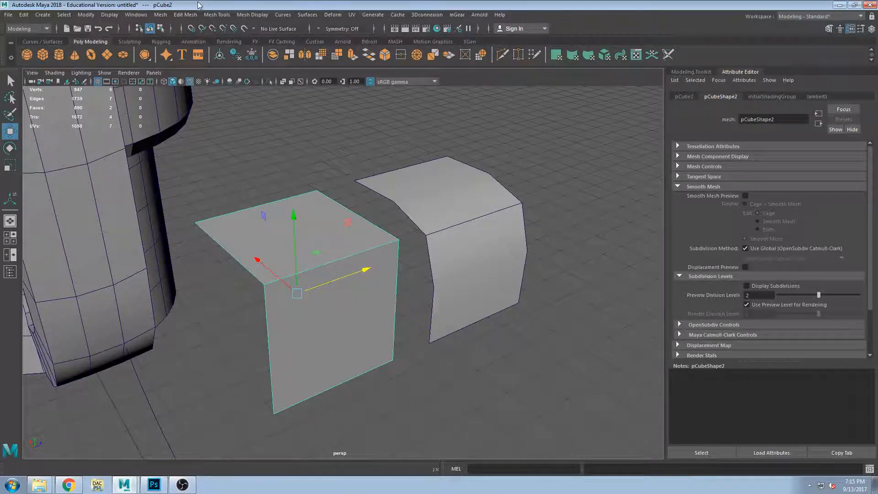
click(213, 15)
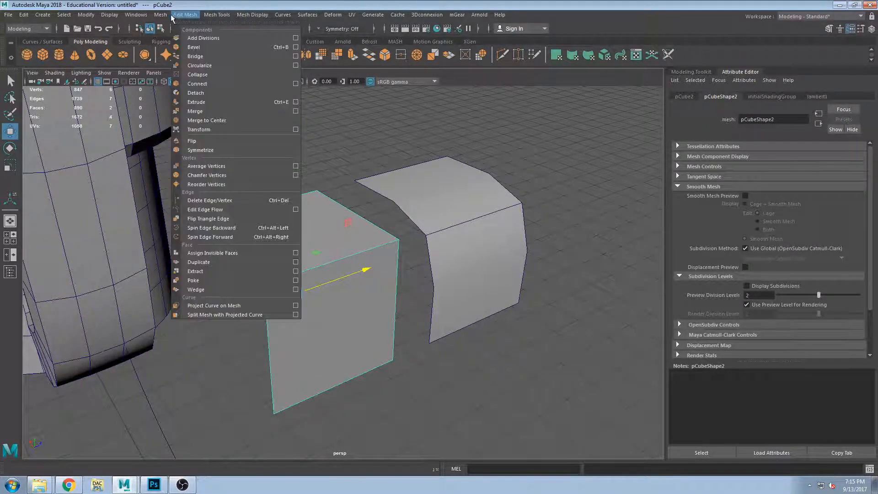
mouse_move(161, 14)
click(200, 97)
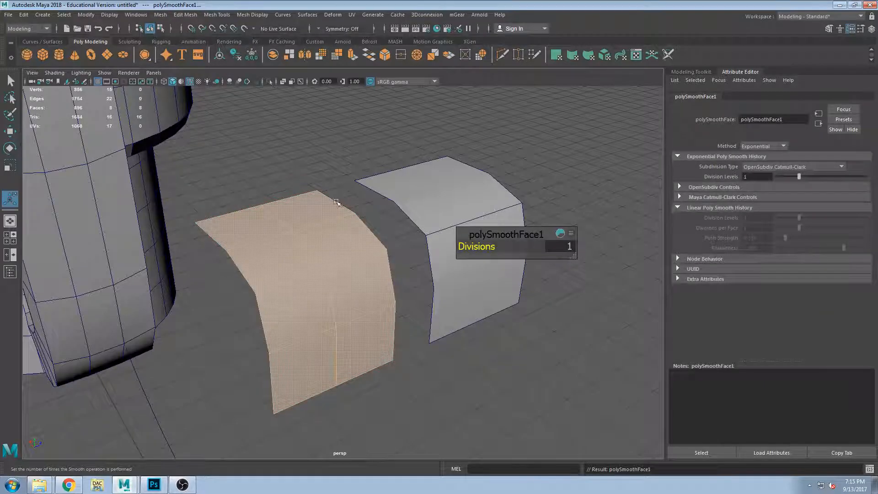
- Compare the preview-smoothed mesh with the smoothed copy, checking the preview's subdivision display and division level
alt+drag(402, 221, 416, 198)
click(417, 198)
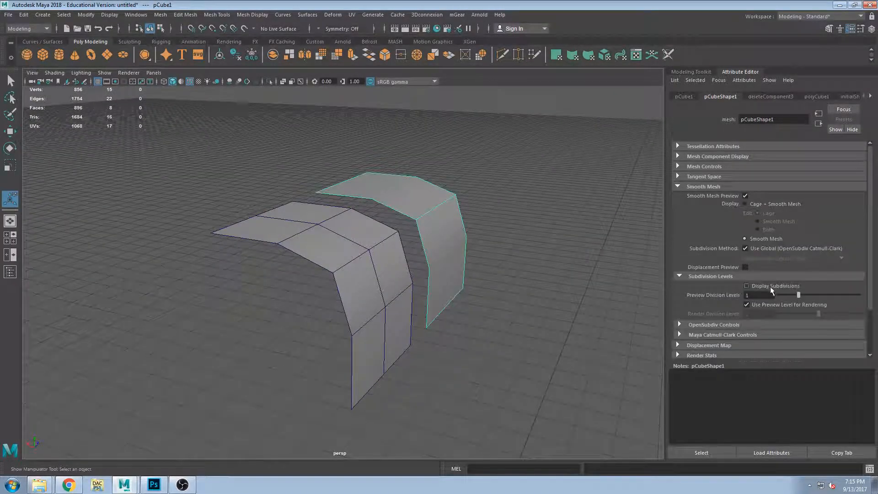
click(747, 286)
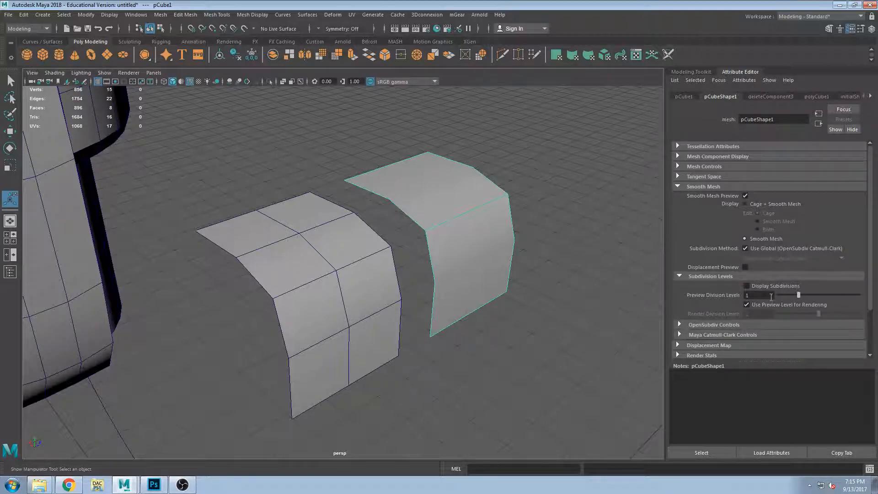
mouse_move(798, 294)
mouse_down()
mouse_move(774, 295)
mouse_move(797, 301)
mouse_move(774, 306)
mouse_move(784, 303)
mouse_up()
click(291, 251)
alt+drag(346, 275, 320, 278)
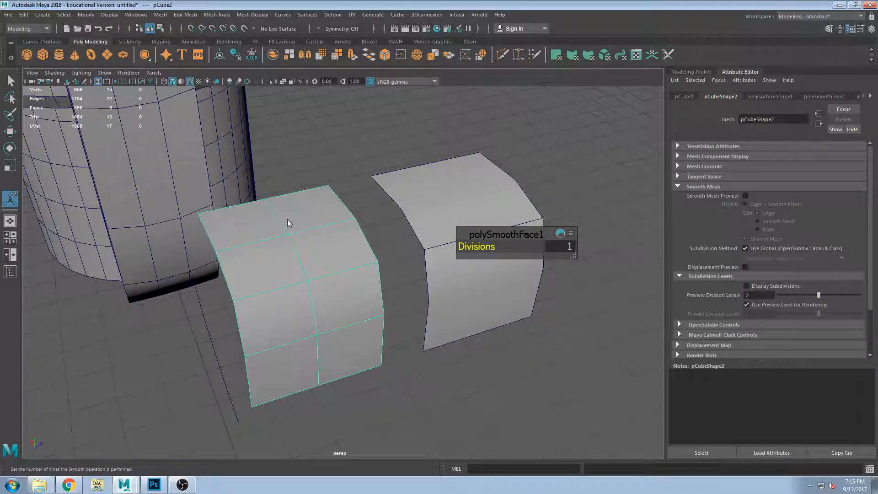
- Switch the preview-smoothed mesh to vertex editing and move its near corner vertex within the XY plane
key(q)
click(478, 235)
key(F9)
alt+drag(478, 242, 493, 241)
click(428, 239)
alt+drag(431, 242, 484, 206)
key(w)
alt+drag(425, 218, 417, 210)
drag(362, 141, 387, 120)
alt+drag(520, 301, 530, 331)
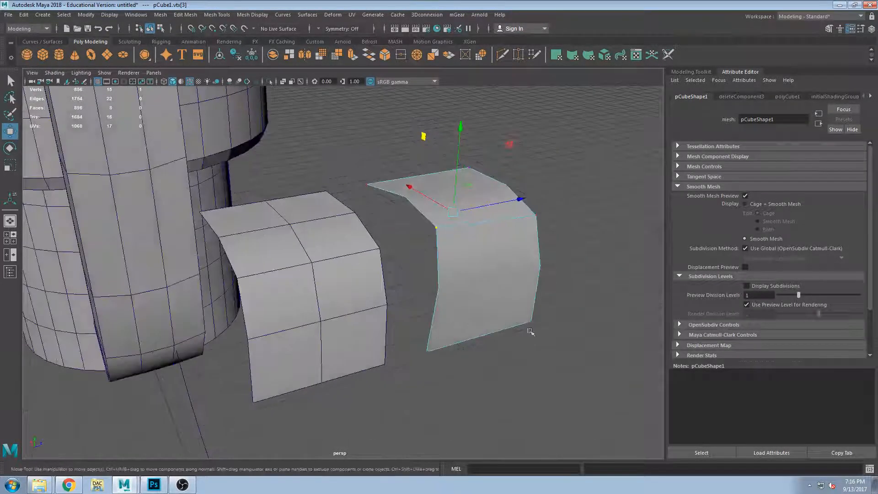
- Set the edited mesh's Preview Division Levels to 0 and select the smoothed copy
click(779, 294)
alt+drag(572, 273, 476, 273)
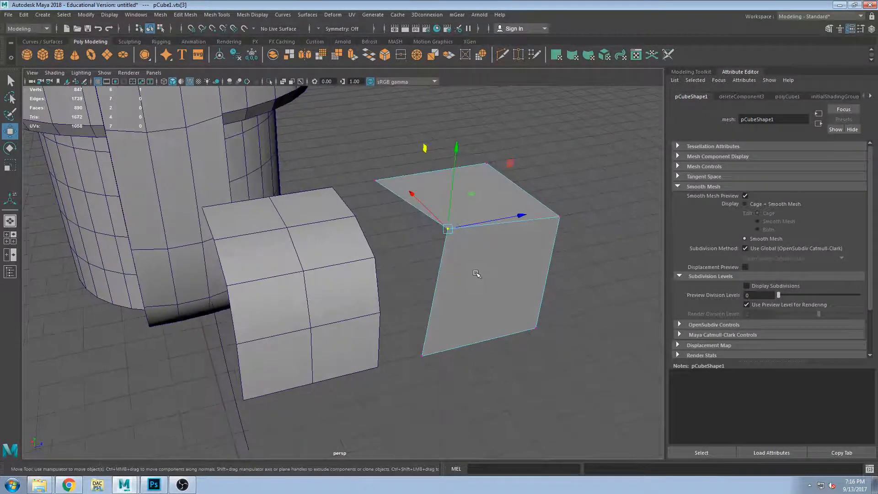
alt+drag(286, 319, 335, 299)
click(335, 299)
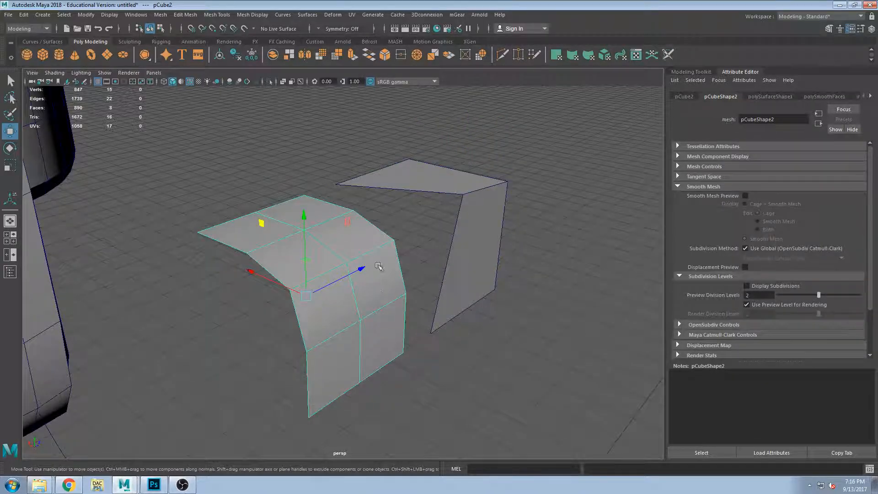
- Apply another Smooth with 1 division level, using OpenSubdiv Catmull-Clark, to the already smoothed copy
click(160, 14)
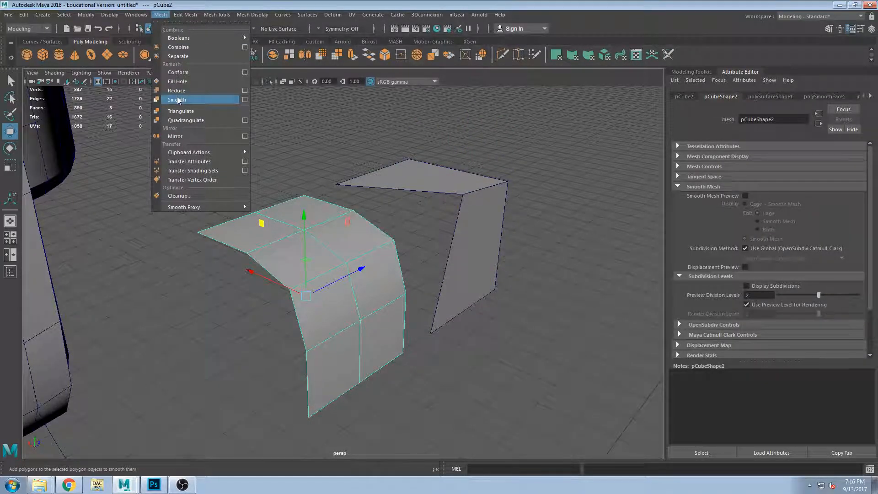
click(245, 99)
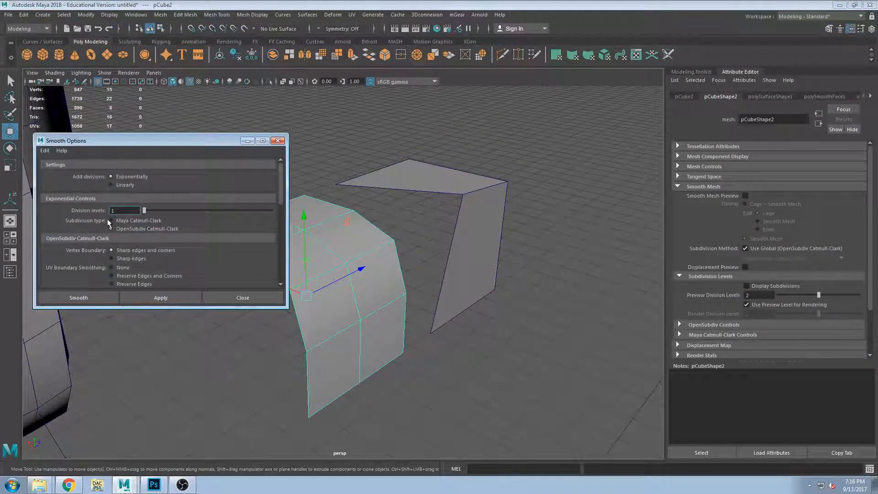
drag(138, 144, 139, 91)
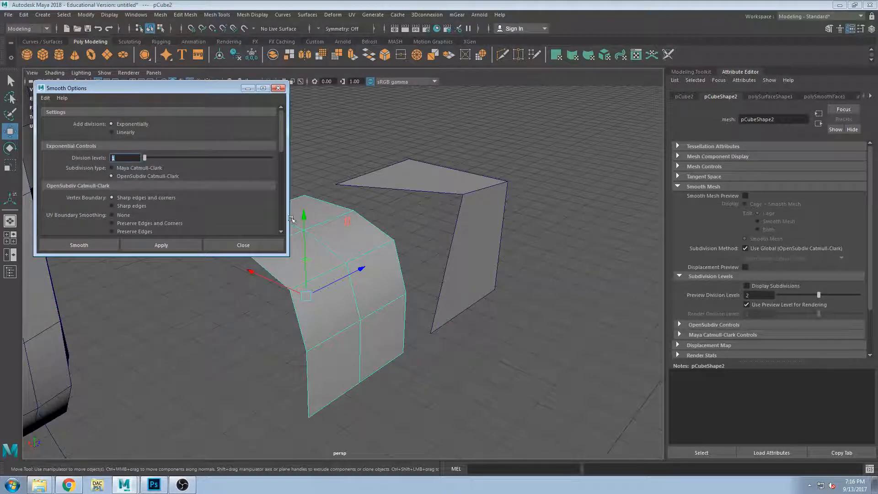
alt+drag(436, 341, 406, 329)
click(161, 245)
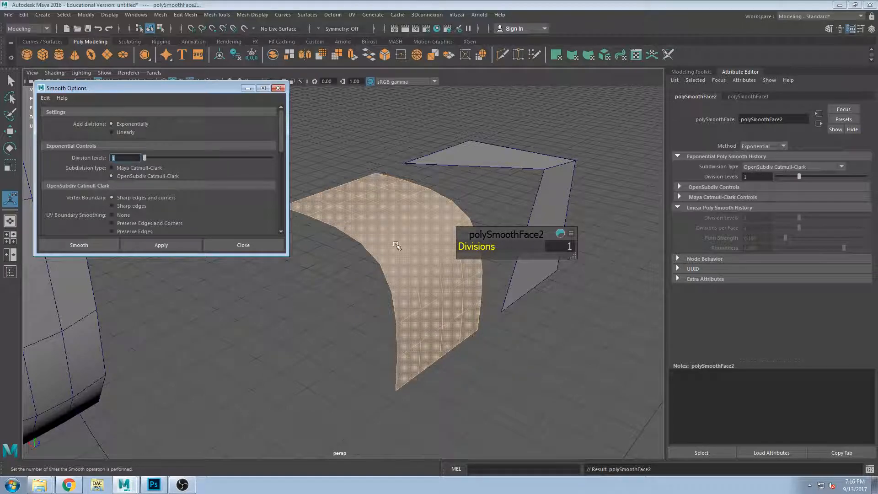
alt+drag(433, 319, 414, 284)
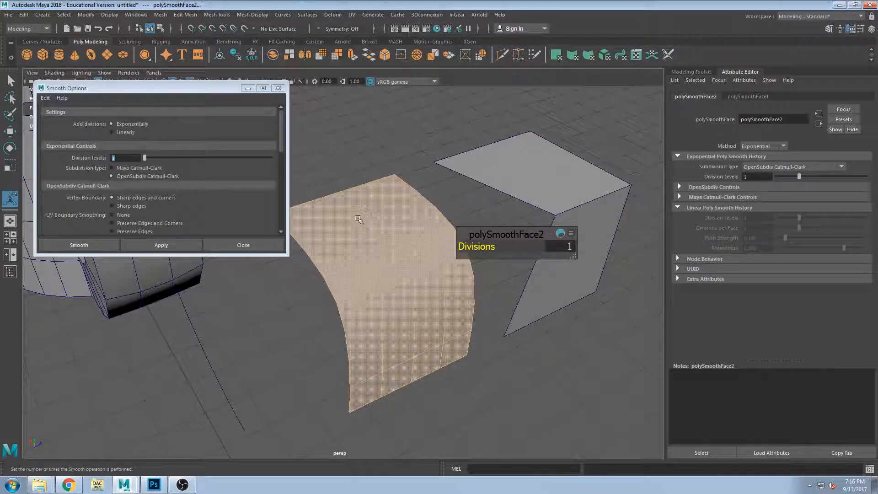
- Select the unsmoothed-looking preview mesh and set its Preview Division Levels to 2
click(548, 169)
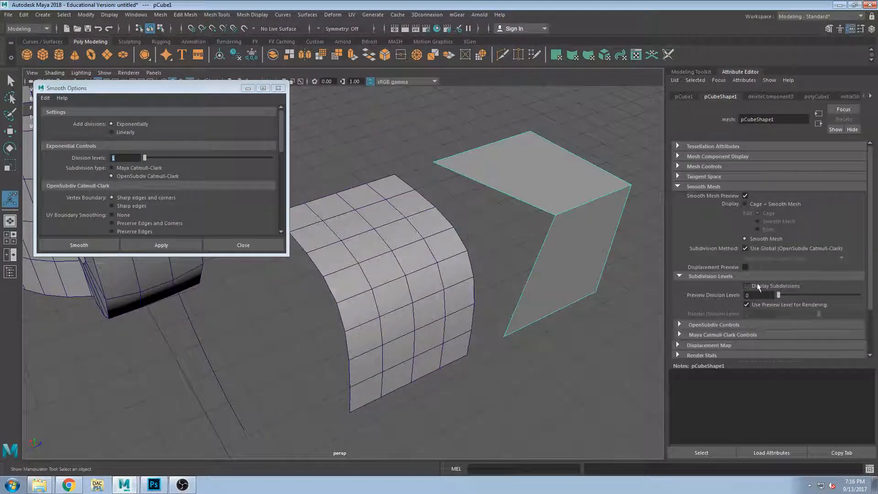
drag(780, 294, 812, 296)
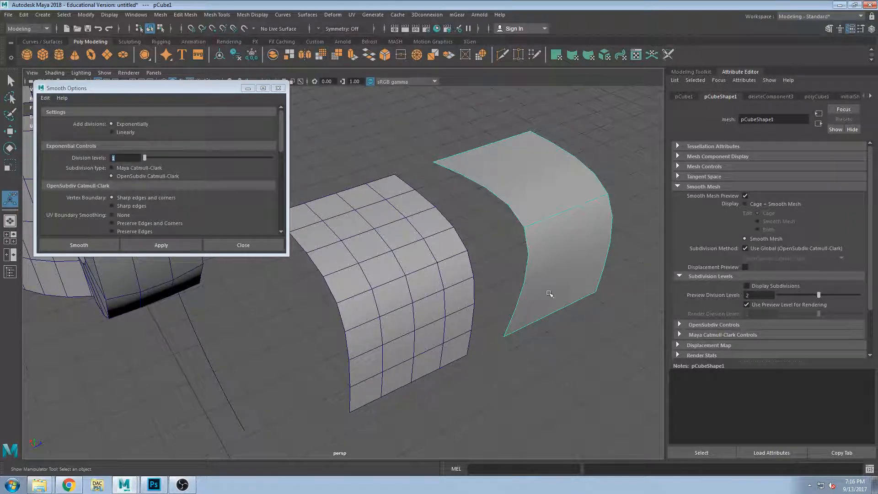
alt+drag(553, 292, 489, 286)
alt+drag(496, 327, 533, 280)
mouse_move(533, 229)
alt+mouse_down()
mouse_move(557, 229)
mouse_move(541, 241)
alt+mouse_up()
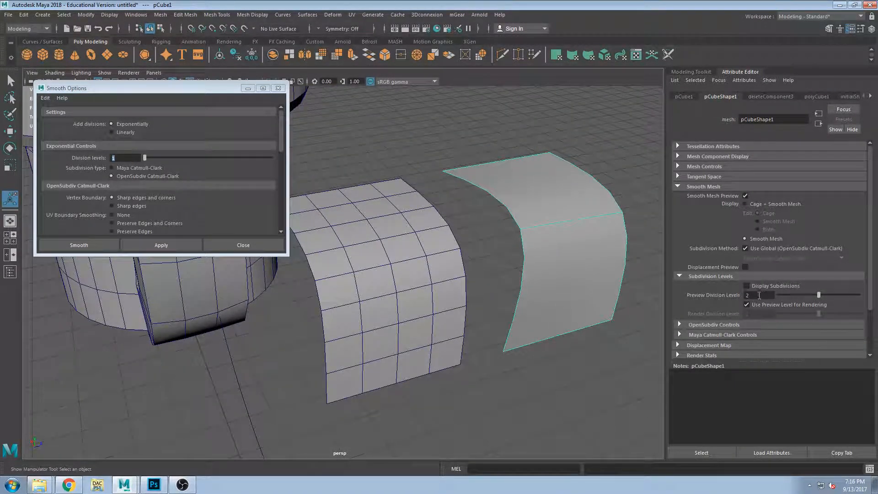
- Toggle the preview mesh's smooth preview off and back on
mouse_move(803, 295)
mouse_down()
mouse_move(768, 295)
mouse_move(821, 294)
mouse_move(766, 295)
mouse_move(805, 295)
mouse_up()
key(1)
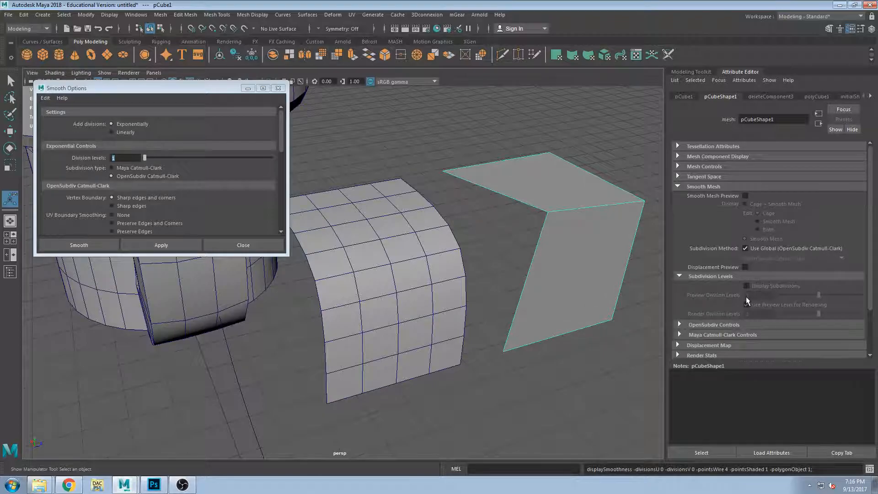
key(3)
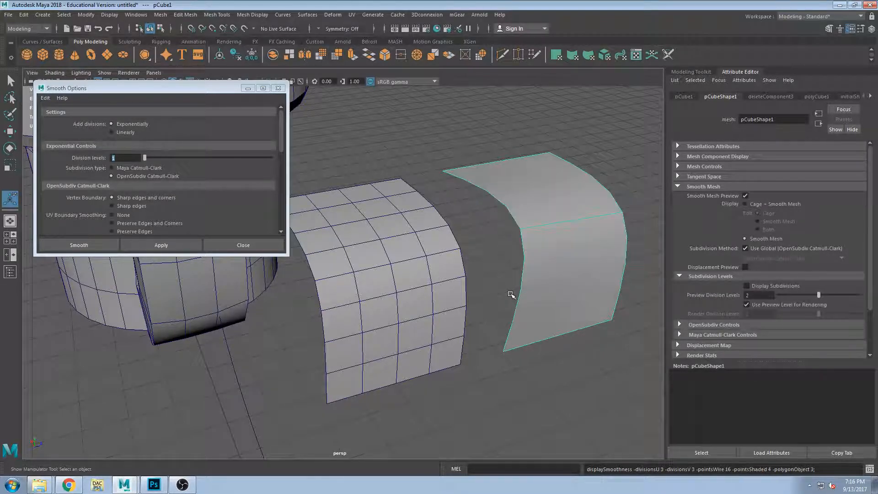
scroll(464, 205, down, 3)
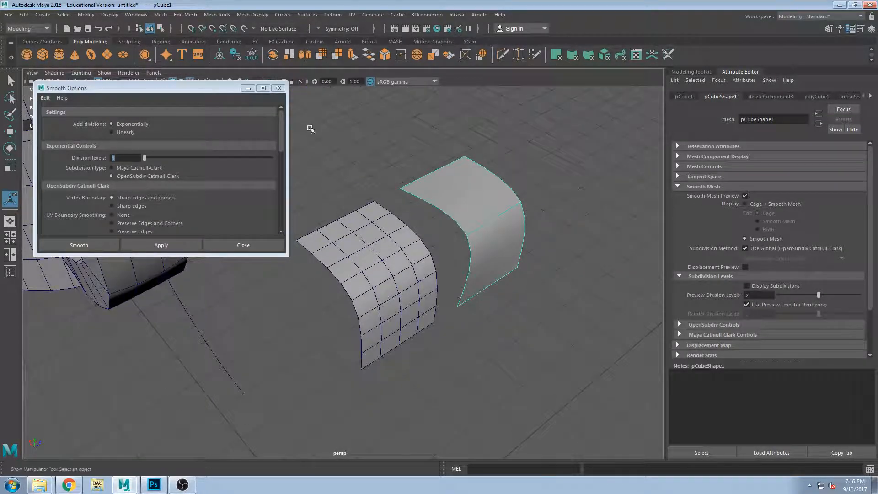
- Select the twice-smoothed copy and compare its geometry with the preview-smoothed mesh
mouse_move(443, 222)
alt+mouse_down()
mouse_move(320, 203)
mouse_move(447, 221)
alt+mouse_up()
click(422, 263)
mouse_move(427, 371)
alt+mouse_down()
mouse_move(431, 357)
mouse_move(419, 366)
alt+mouse_up()
scroll(414, 247, up, 2)
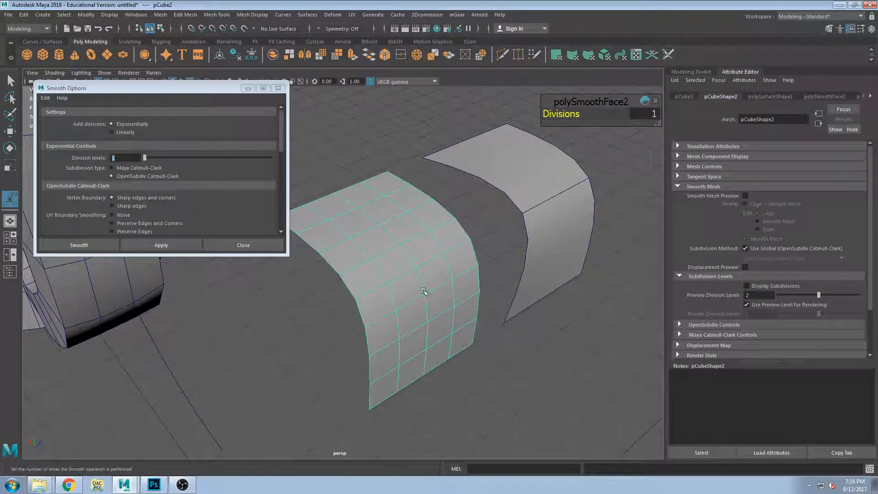
alt+drag(414, 277, 433, 255)
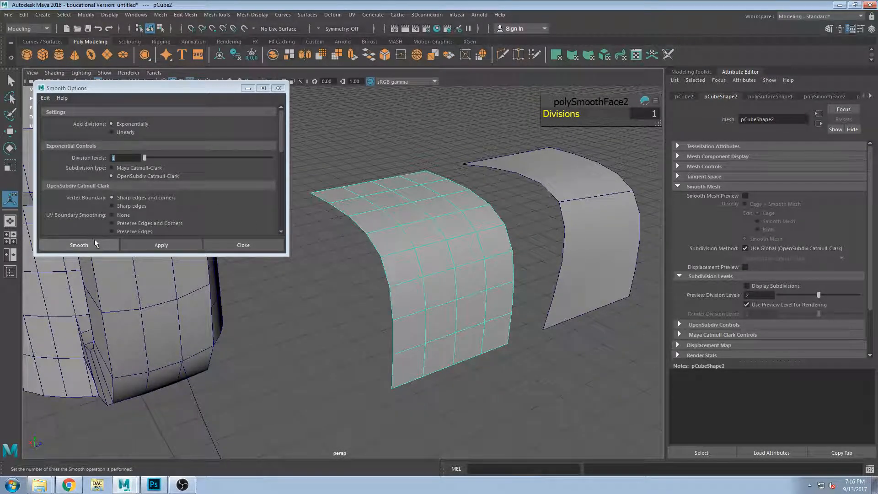
- Enlarge the Smooth Options window and move it clear of the poly count display
drag(115, 254, 115, 327)
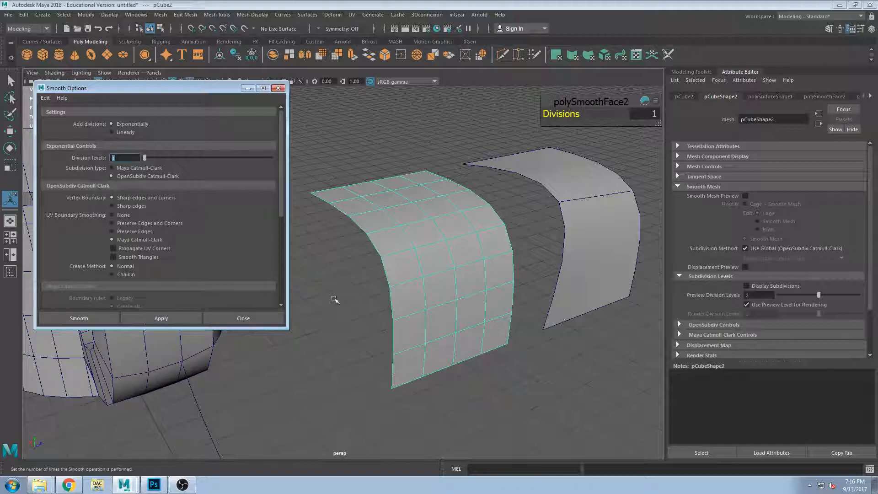
drag(201, 88, 230, 220)
alt+drag(108, 140, 36, 111)
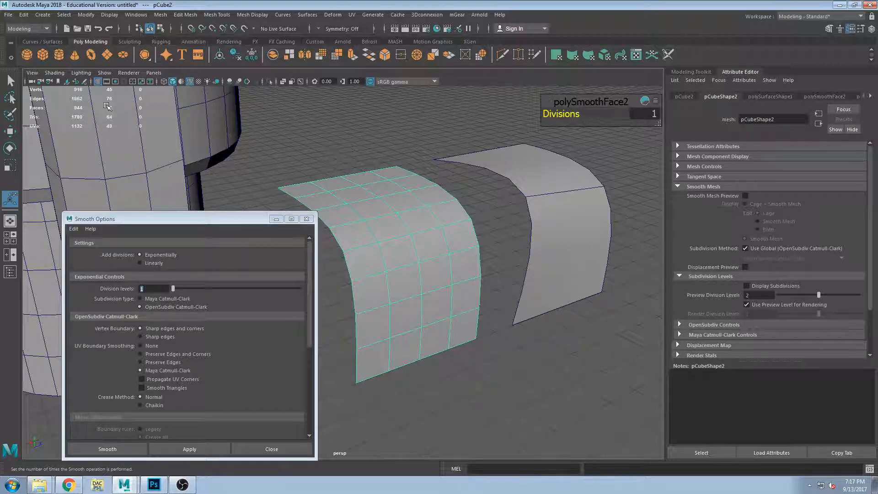
- Set the preview-smoothed mesh's Preview Division Levels to 0 and check the poly count
click(595, 224)
alt+drag(584, 225, 561, 203)
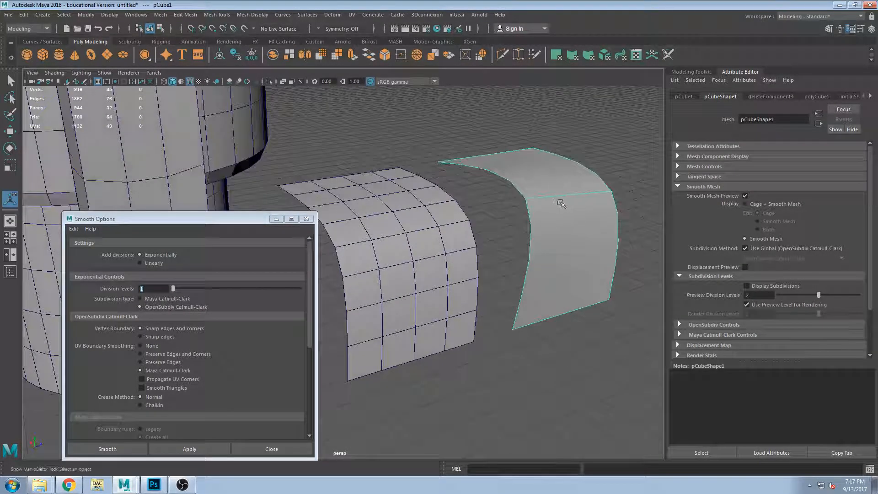
click(779, 295)
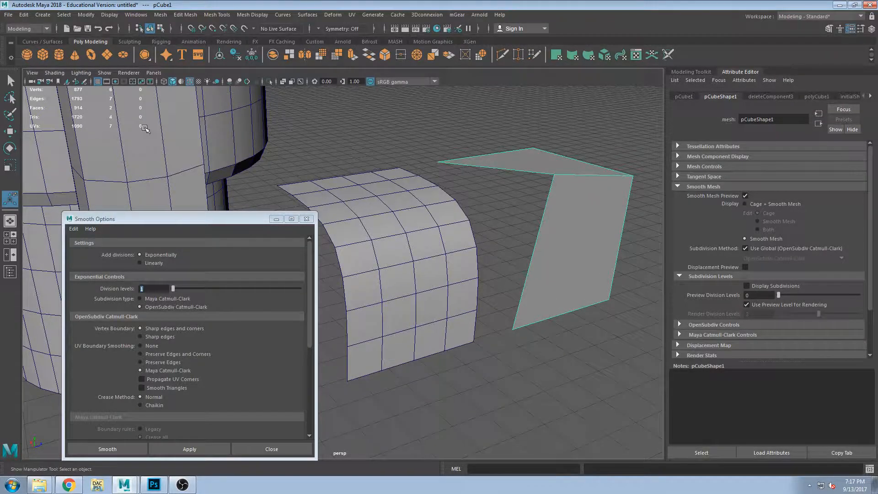
alt+middle_drag(145, 128, 396, 178)
alt+drag(396, 178, 245, 160)
alt+middle_drag(245, 161, 116, 145)
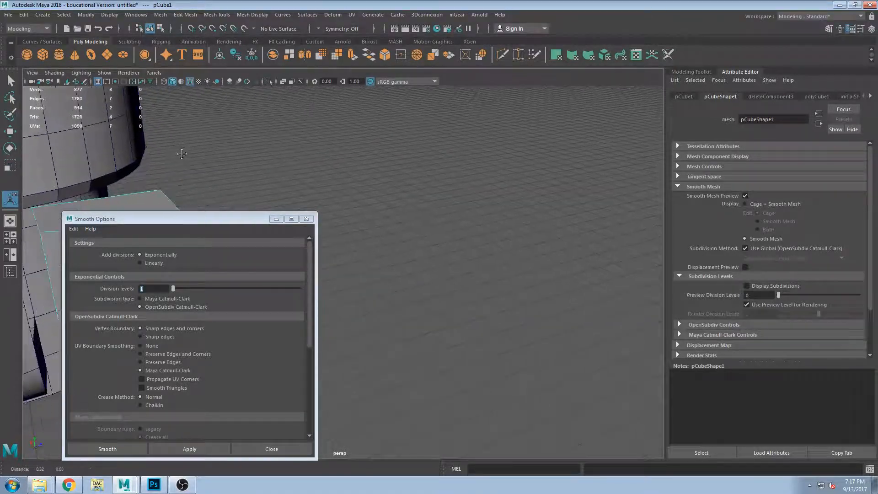
alt+drag(116, 145, 377, 270)
- Move the Smooth Options window away from the meshes and set the preview mesh's Preview Division Levels to 2
drag(238, 220, 206, 99)
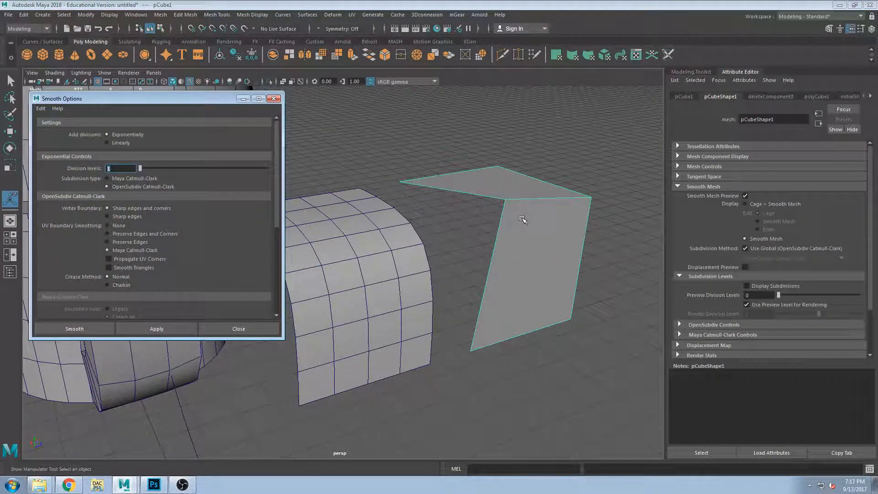
drag(786, 294, 819, 294)
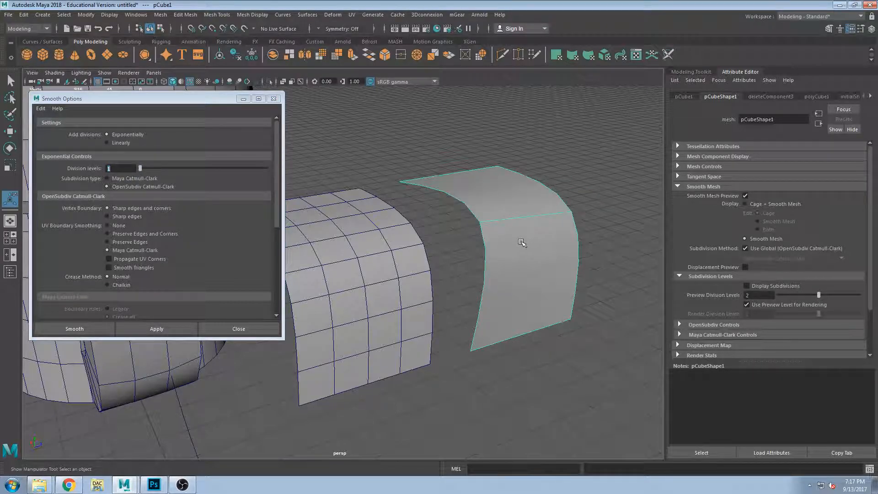
- Switch the preview-smoothed mesh to vertex editing and move the near corner vertex at its bend
right_drag(488, 223, 446, 236)
click(479, 221)
alt+drag(481, 224, 452, 128)
key(w)
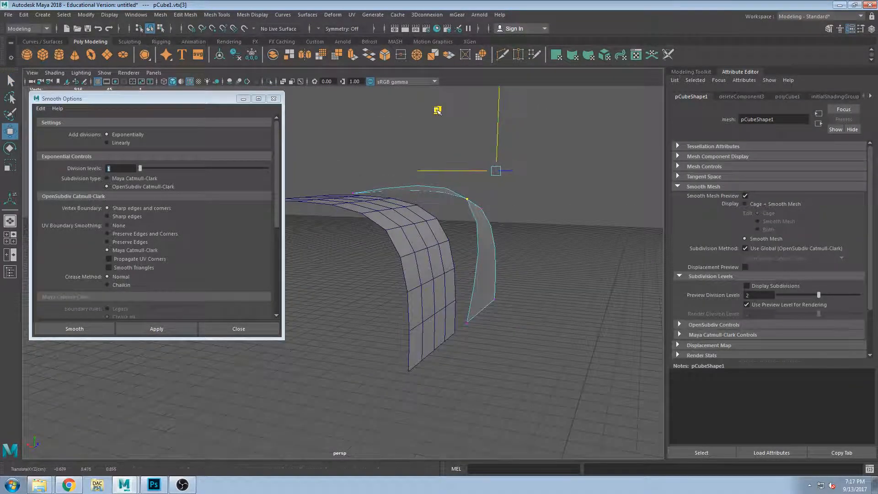
middle_drag(443, 133, 423, 136)
alt+drag(421, 135, 534, 241)
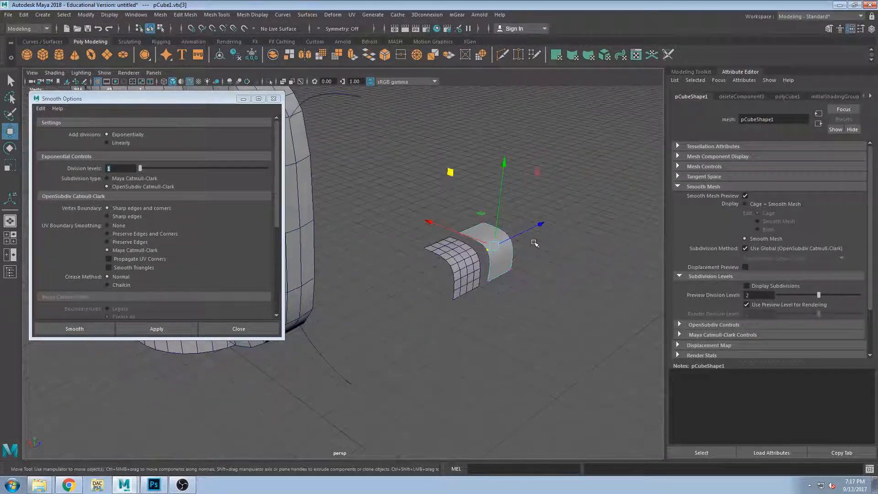
- Create a polygon cube at the origin and scale it up along Y into a tall, thin column
alt+drag(417, 242, 607, 167)
click(42, 55)
alt+drag(430, 249, 476, 315)
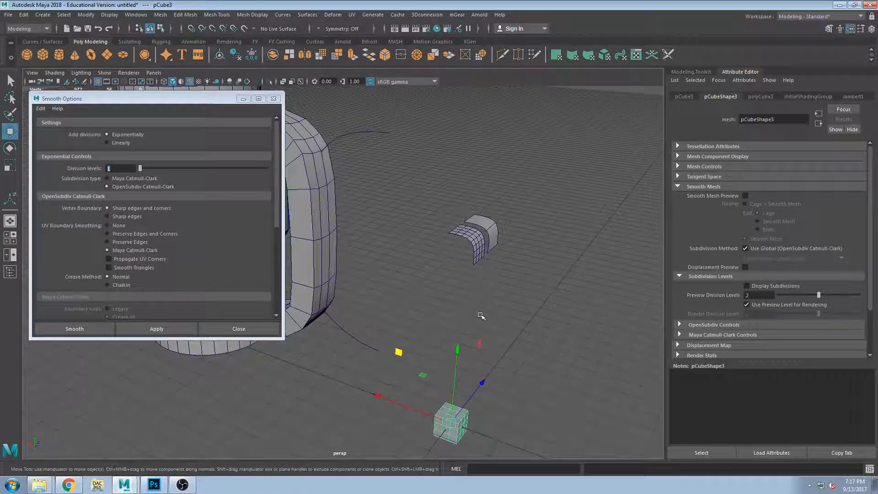
key(r)
drag(458, 353, 414, 183)
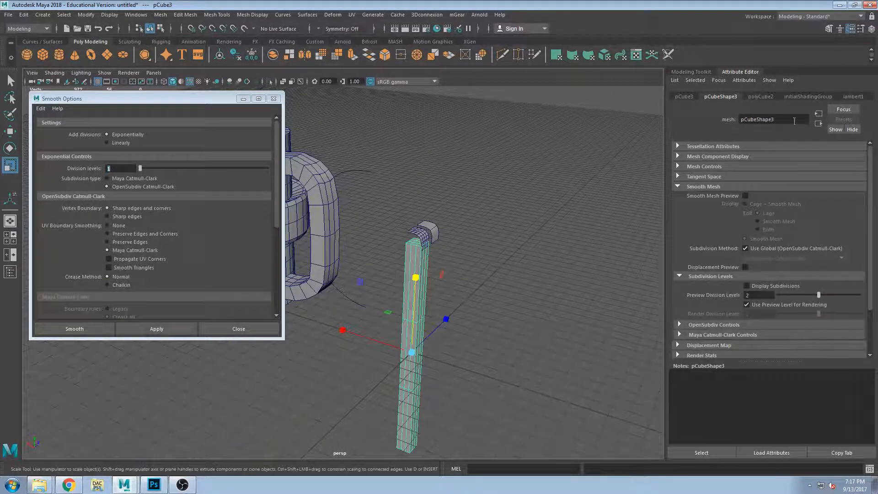
- Set the column's width, height and depth subdivisions to 1, turn on its smooth preview and deselect it
click(759, 96)
drag(776, 208, 748, 218)
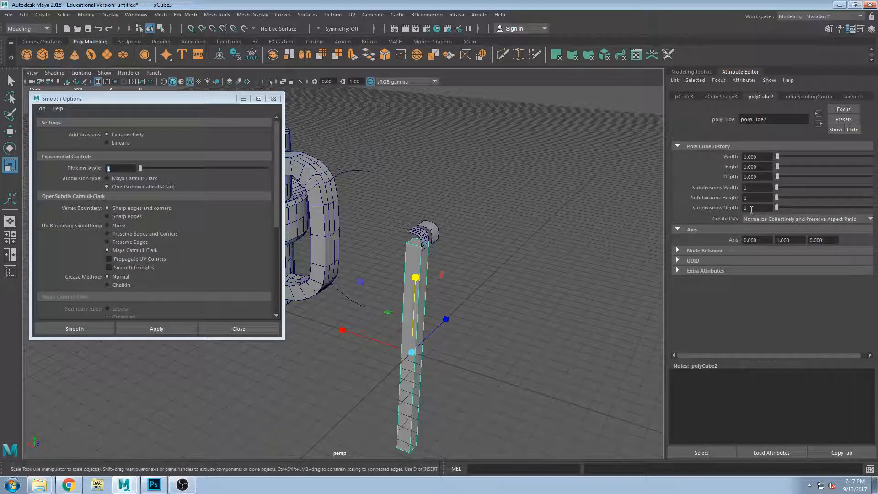
key(3)
alt+drag(517, 328, 446, 348)
alt+right_drag(445, 348, 539, 352)
click(562, 361)
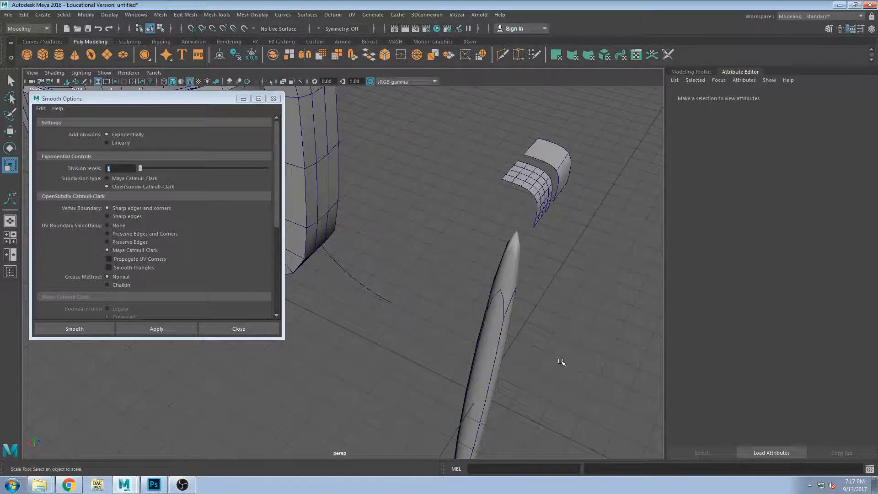
- Reselect the preview-smoothed column and set its Preview Division Levels to 3
alt+drag(562, 361, 537, 327)
click(532, 343)
alt+middle_drag(542, 348, 504, 217)
alt+right_drag(510, 230, 495, 268)
alt+drag(496, 269, 504, 284)
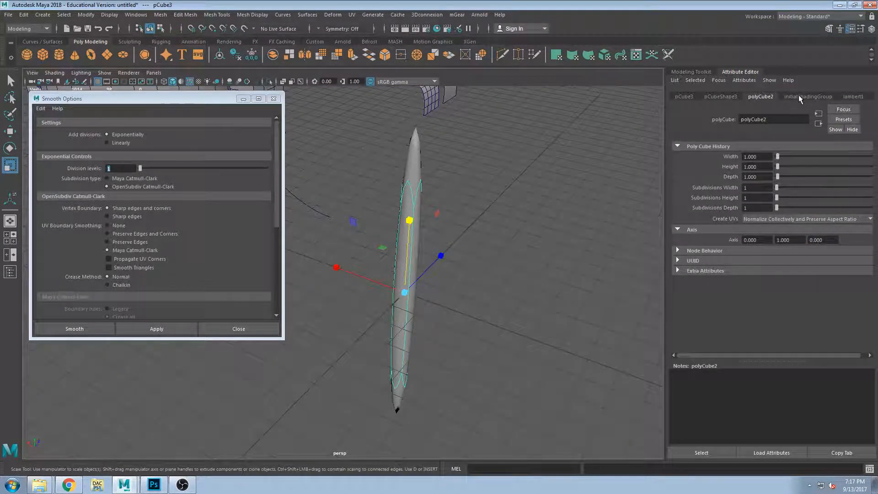
click(713, 97)
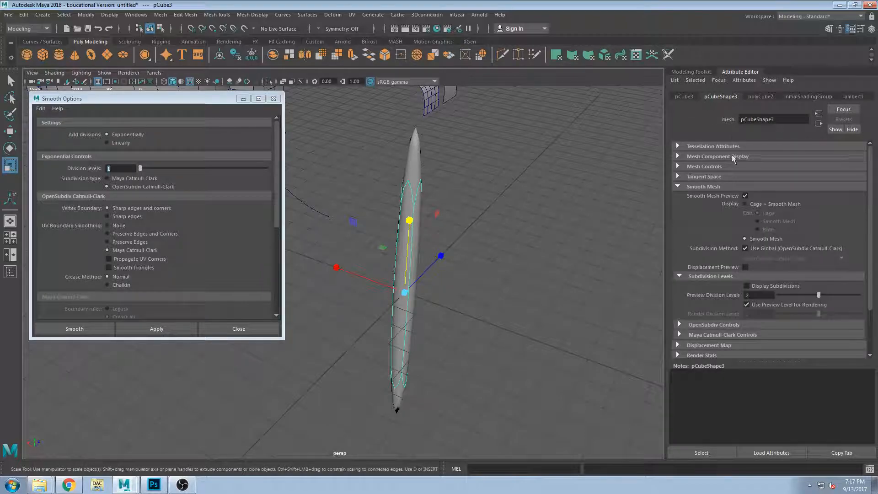
click(686, 97)
click(713, 96)
drag(825, 293, 844, 294)
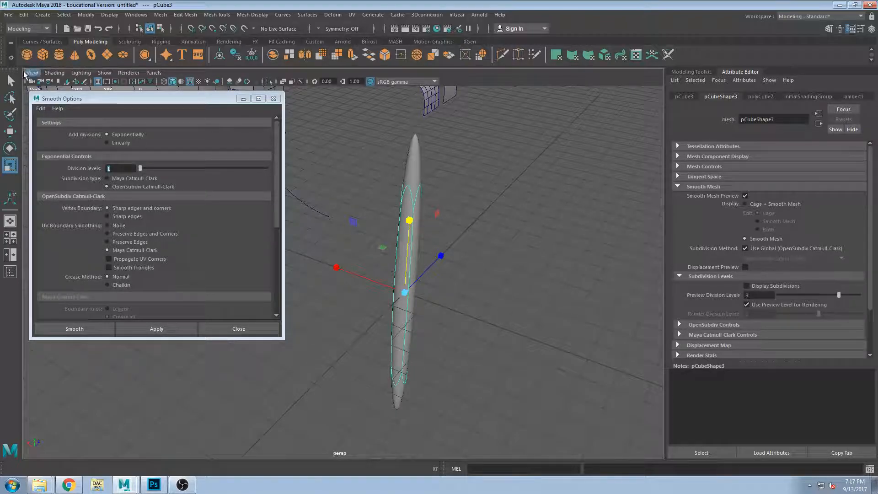
- Review the mug and test shapes with the Select tool, and select and frame the smoothed copy
key(q)
click(338, 148)
alt+drag(464, 242, 551, 212)
click(419, 246)
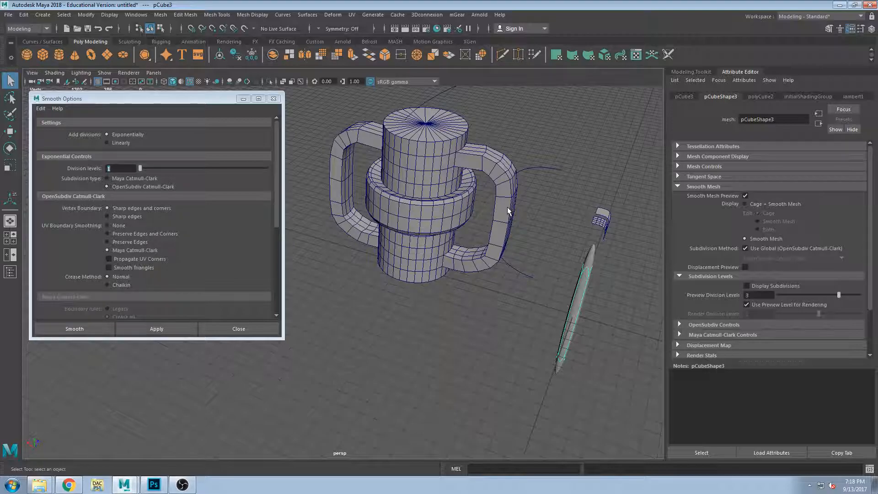
click(601, 226)
key(f)
click(403, 246)
key(f)
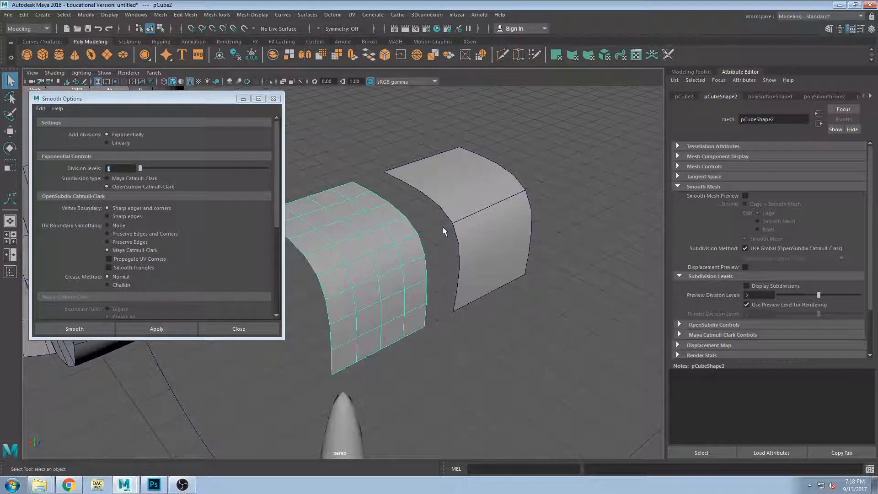
- Create a polygon cylinder and move it along X to a Translate X of -4.865, beside the column
scroll(443, 231, down, 6)
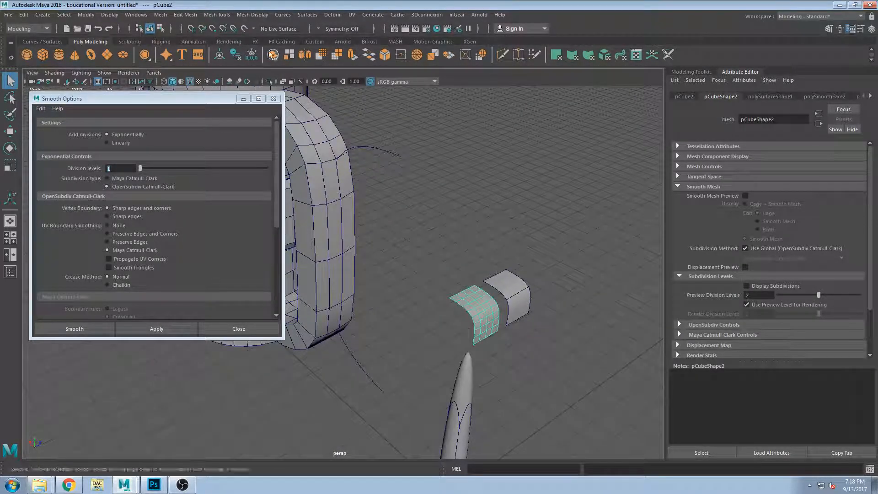
click(59, 54)
alt+drag(426, 234, 489, 230)
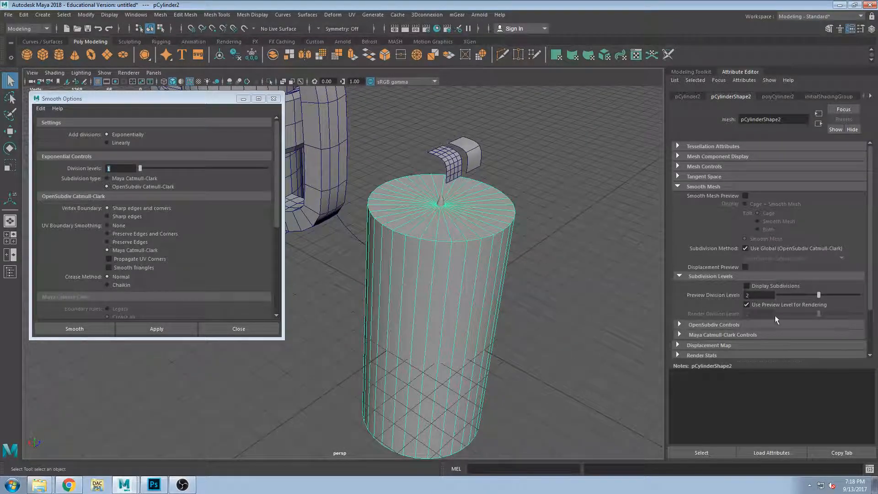
click(686, 96)
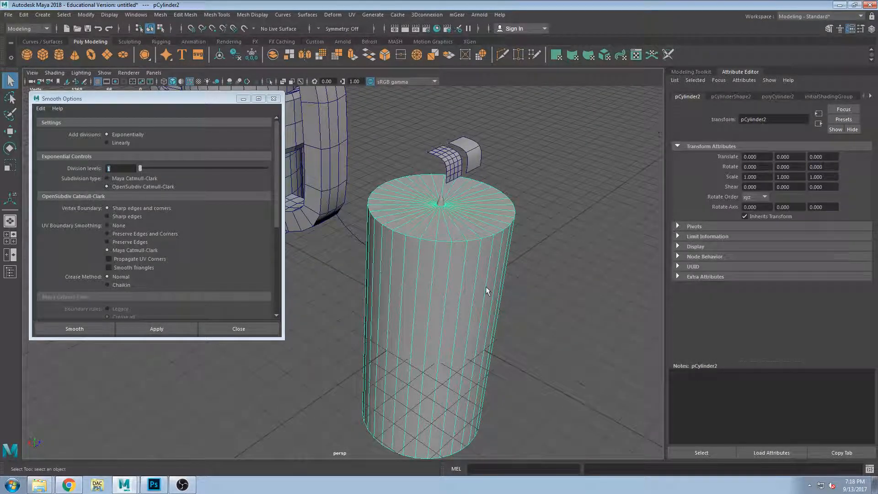
key(w)
mouse_move(486, 286)
alt+mouse_down()
mouse_move(400, 262)
mouse_move(492, 304)
mouse_move(486, 300)
alt+mouse_up()
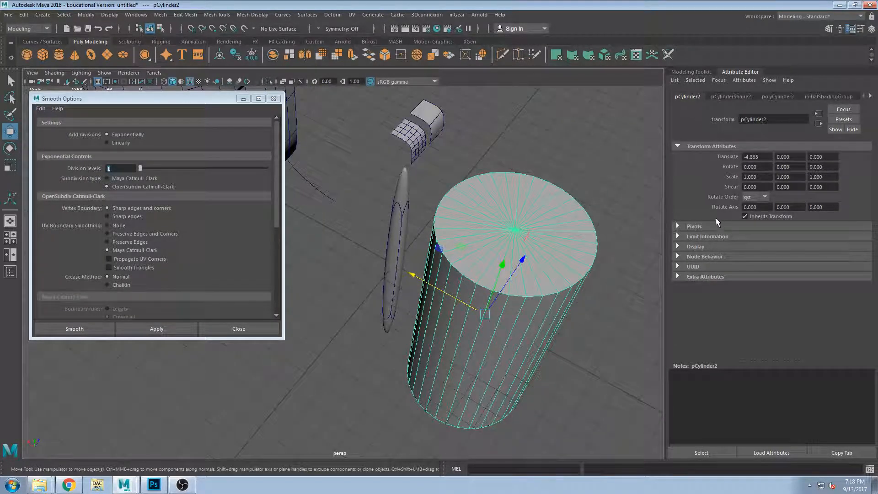
- Set the new cylinder's Subdivisions Axis to 24 in its polyCylinder history
click(730, 96)
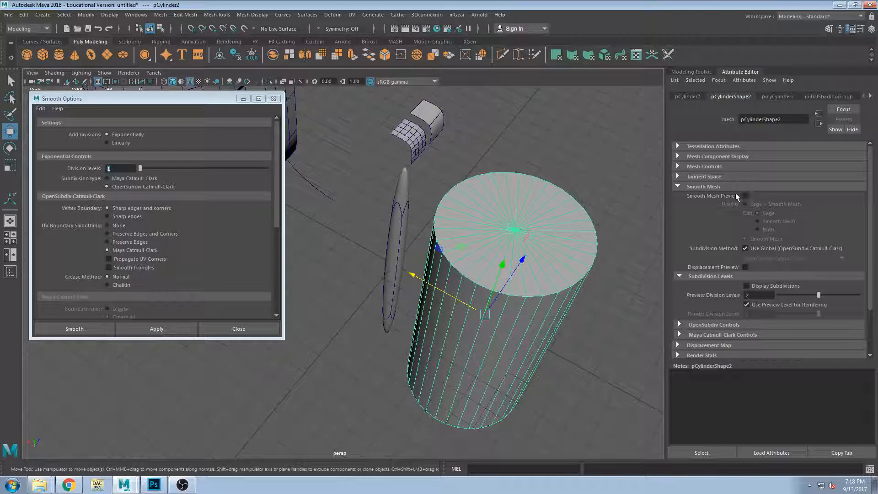
click(709, 146)
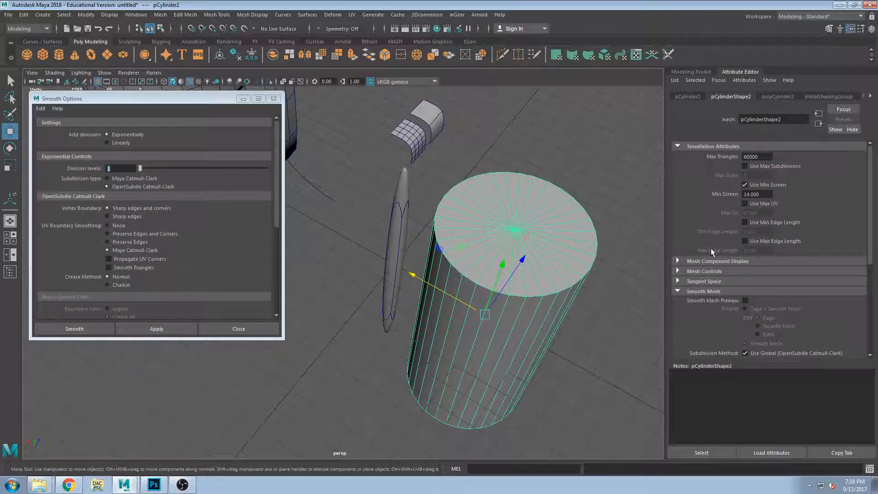
click(773, 96)
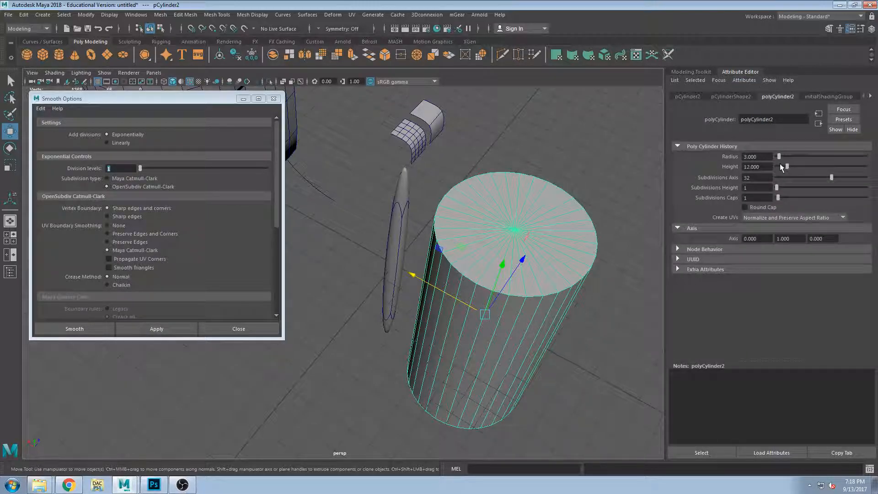
double_click(755, 178)
text(24)
key(Return)
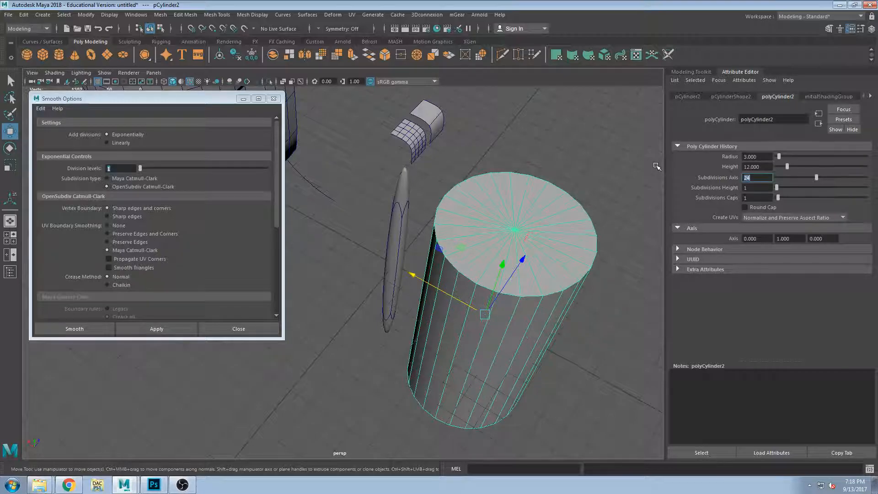
- Review the deselected cylinder from several angles, reselect it and close the Smooth Options dialog
click(388, 347)
alt+drag(407, 343, 480, 256)
alt+drag(493, 197, 443, 276)
alt+right_drag(443, 276, 462, 264)
alt+middle_drag(433, 186, 352, 238)
alt+drag(612, 316, 528, 243)
alt+right_drag(528, 242, 473, 274)
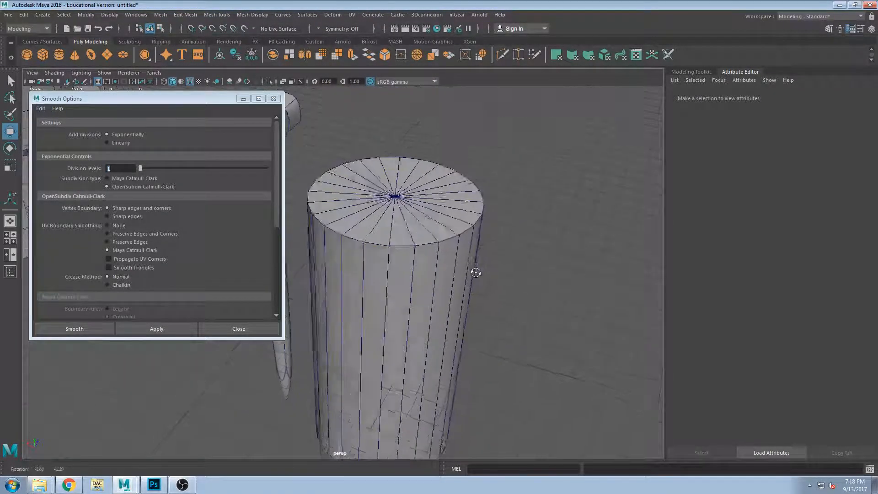
alt+drag(473, 274, 467, 262)
click(419, 243)
click(274, 99)
alt+drag(543, 267, 516, 267)
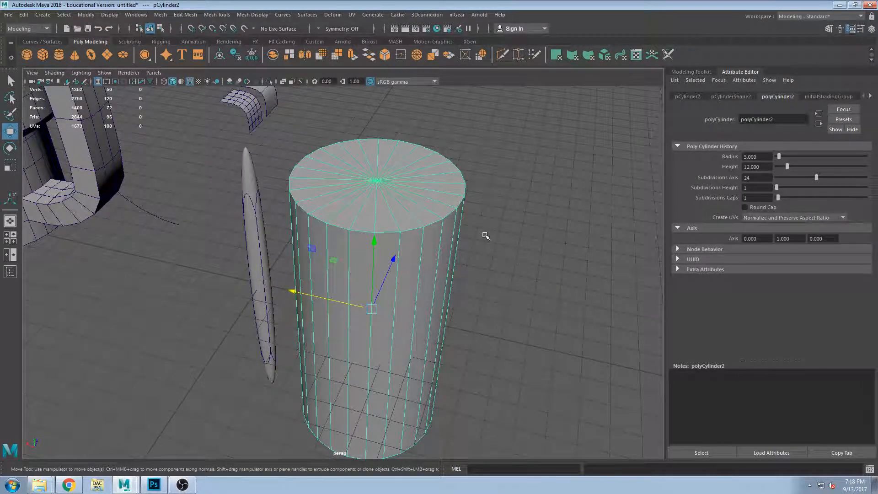
- Set the cylinder's Subdivisions Height to 15, turn on its smooth preview and deselect it
key(3)
key(1)
alt+drag(464, 249, 524, 230)
drag(776, 188, 802, 188)
key(3)
click(500, 287)
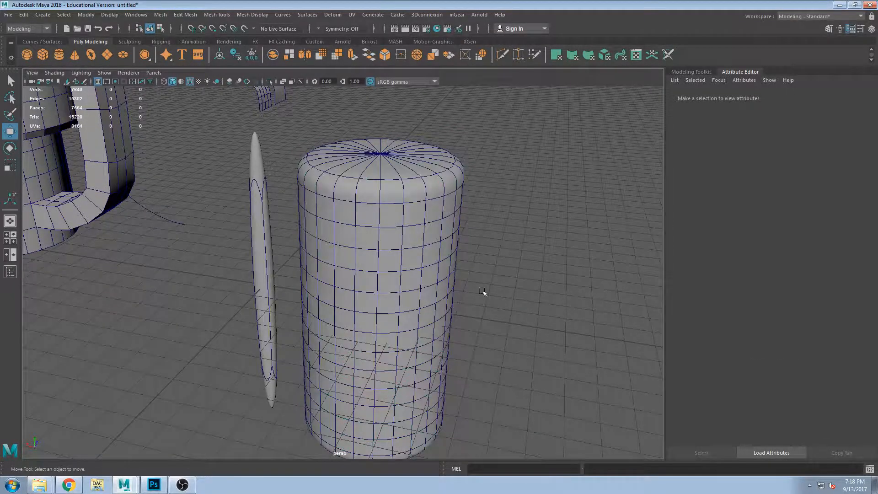
- Reselect the cylinder and show it enlarged and shaded in the top view
alt+drag(499, 288, 491, 335)
scroll(391, 332, up, 5)
click(392, 324)
alt+drag(393, 323, 418, 348)
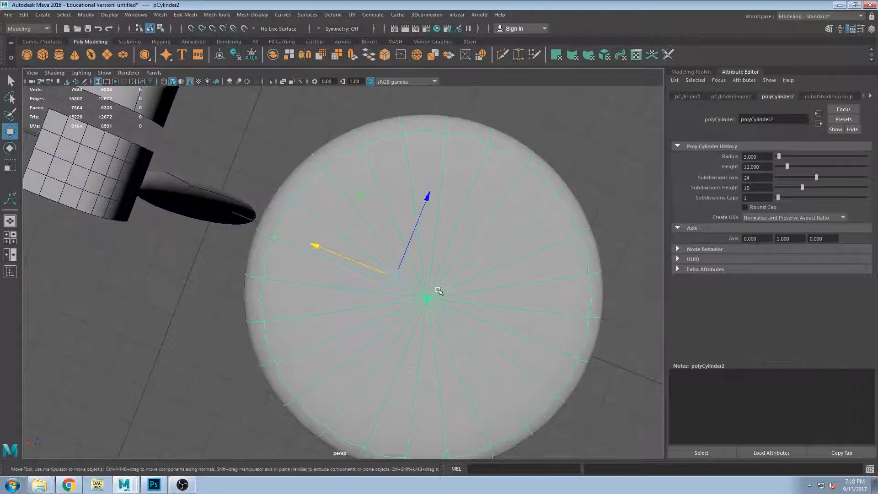
key(space)
key(space)
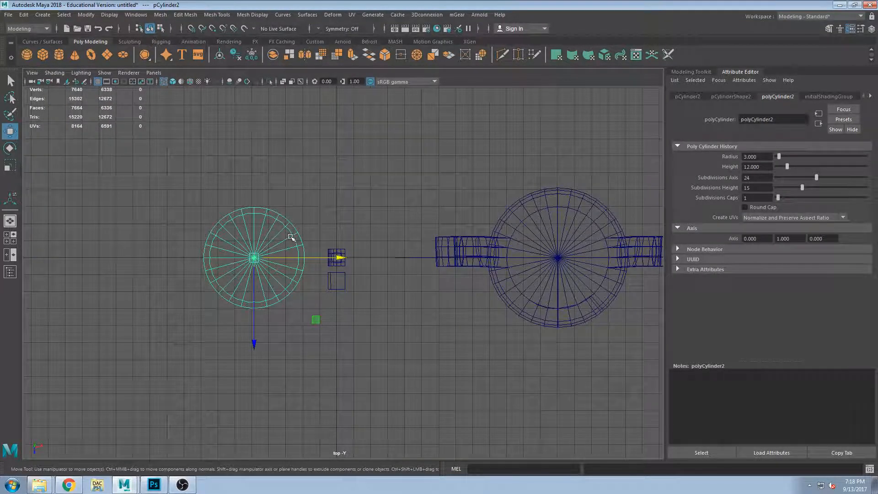
key(5)
scroll(243, 211, up, 7)
alt+middle_drag(261, 197, 454, 206)
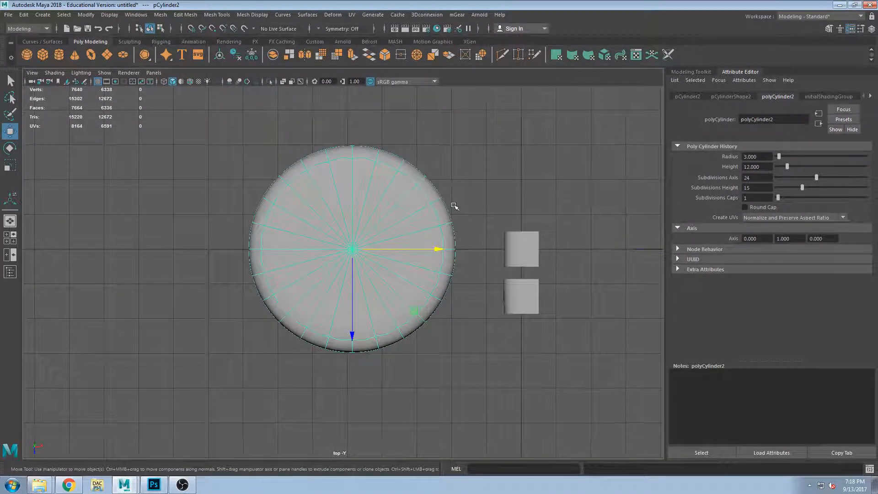
- Examine the smoothed cylinder's circular outline from the top, deselect it and return to the perspective view
scroll(448, 200, up, 2)
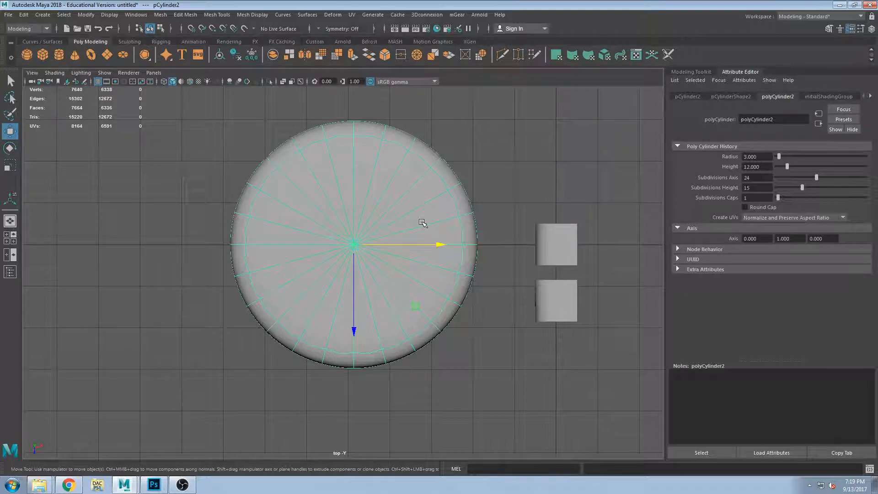
scroll(470, 229, up, 2)
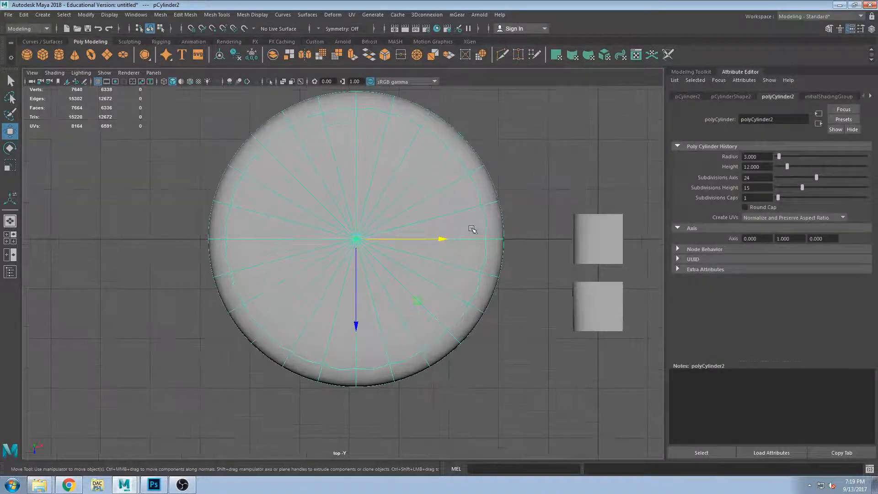
alt+middle_drag(462, 261, 421, 230)
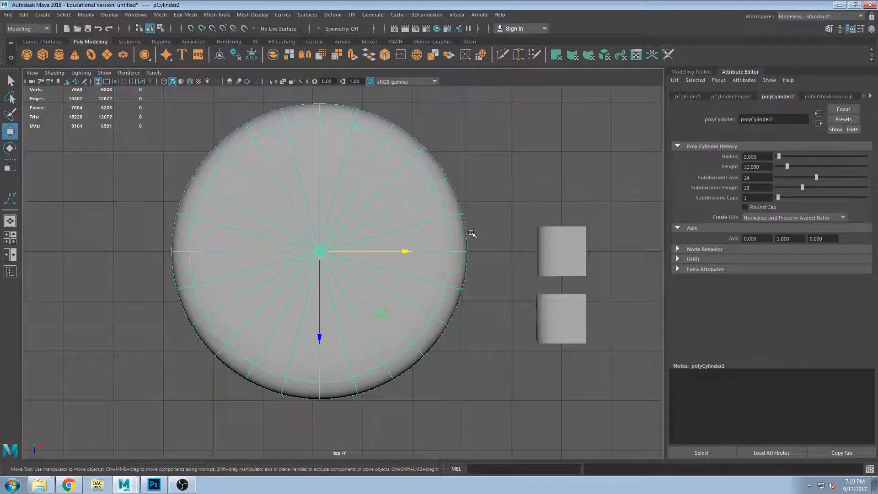
scroll(457, 238, down, 3)
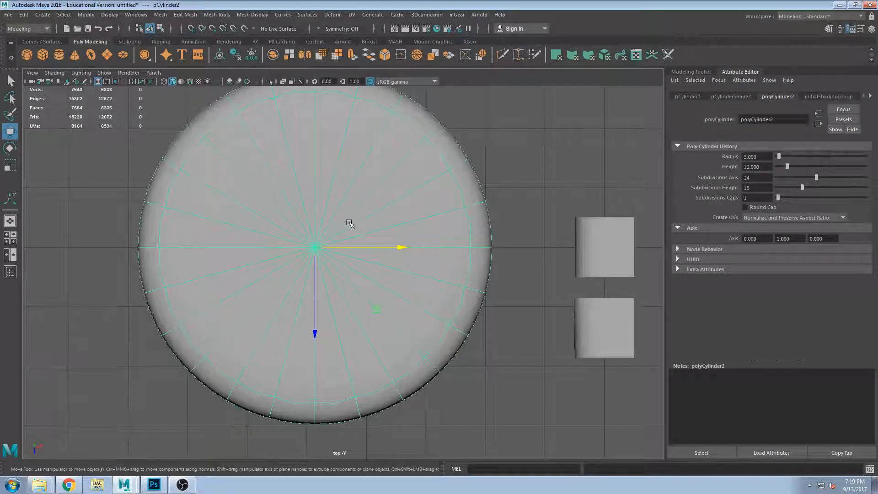
click(446, 229)
key(space)
alt+drag(503, 237, 396, 233)
key(space)
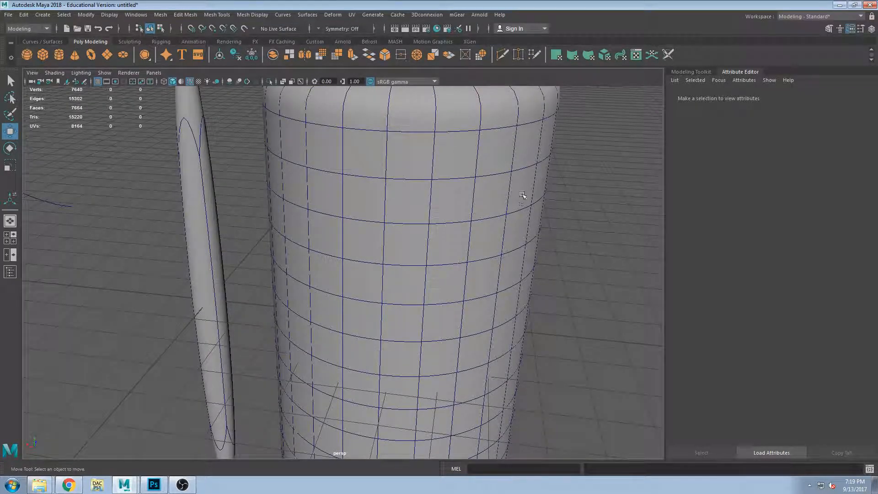
- Select the two-handled mug and turn on its smooth preview
scroll(515, 197, down, 5)
alt+middle_drag(280, 225, 580, 229)
alt+drag(465, 188, 458, 205)
alt+middle_drag(457, 205, 455, 223)
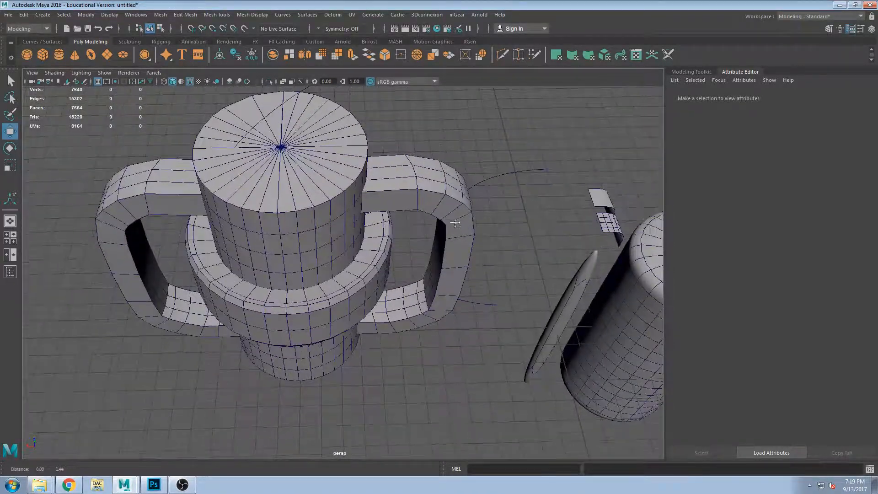
click(455, 222)
alt+drag(466, 229, 471, 247)
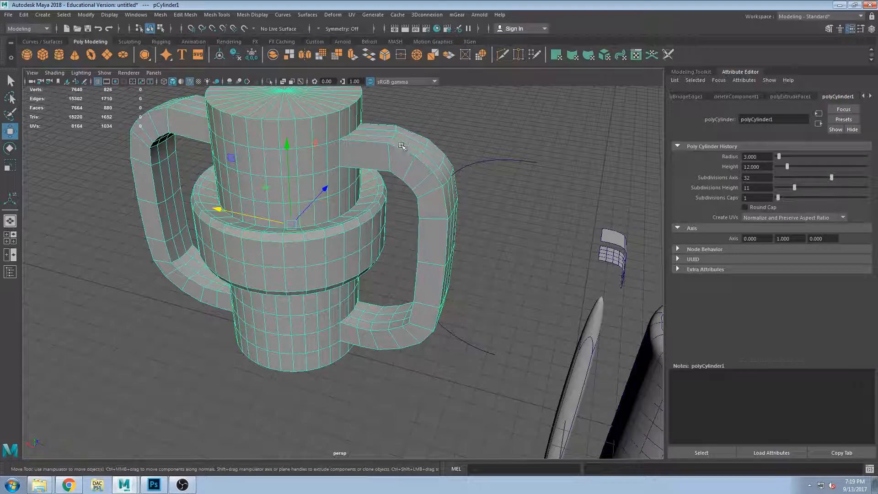
alt+drag(437, 164, 379, 231)
alt+drag(494, 309, 334, 267)
alt+drag(362, 320, 426, 323)
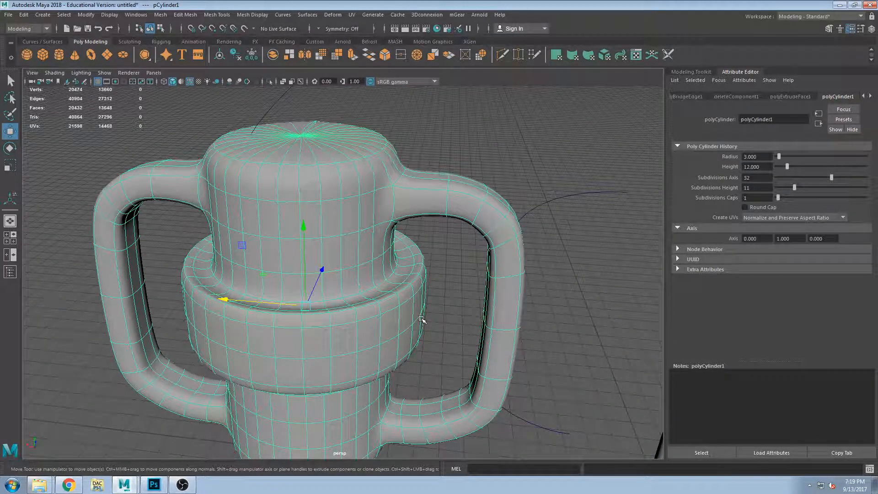
- Examine the mug's smoothed collar ring up close and turn its smooth preview off
mouse_move(399, 291)
alt+mouse_down()
mouse_move(404, 298)
mouse_move(399, 289)
alt+mouse_up()
alt+drag(313, 264, 401, 245)
scroll(308, 260, up, 3)
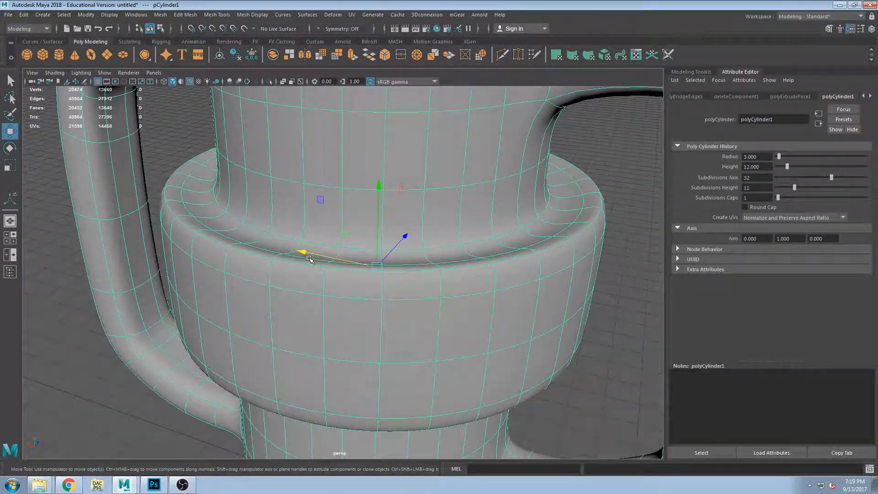
alt+drag(309, 260, 338, 225)
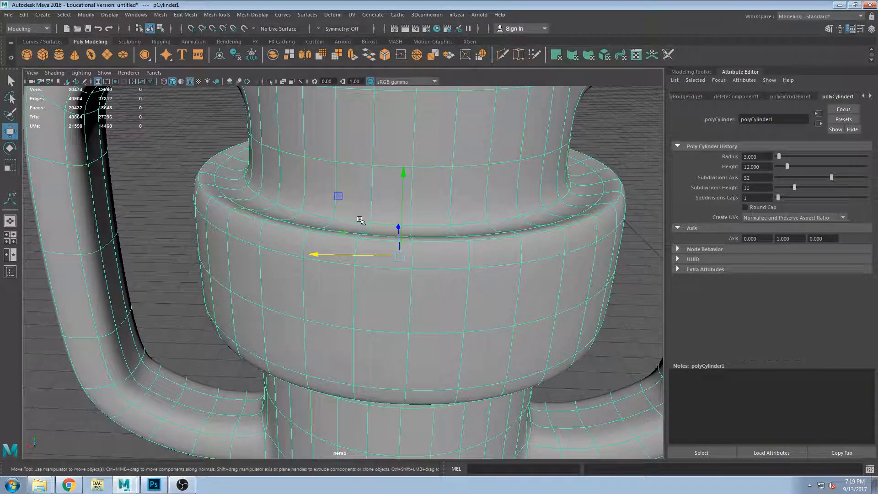
key(1)
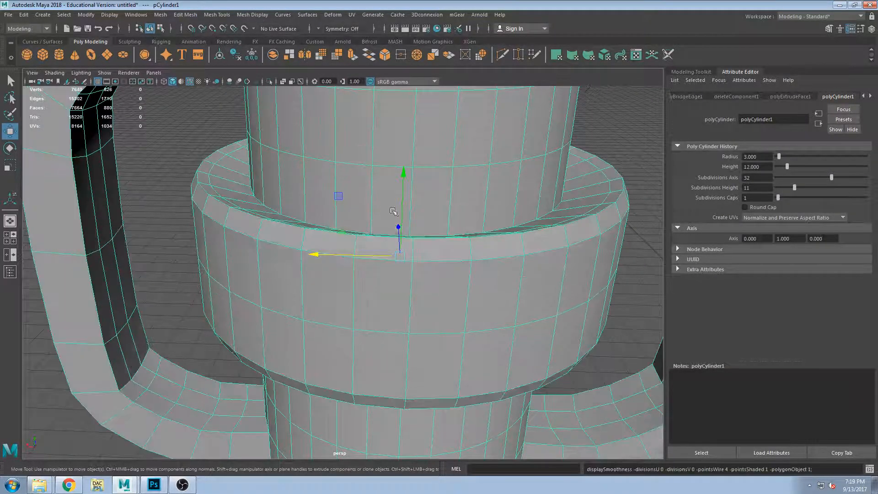
- Select and frame the densely divided smoothed copy beside the preview-smoothed piece
scroll(459, 272, down, 6)
alt+middle_drag(574, 274, 375, 245)
alt+drag(375, 246, 359, 236)
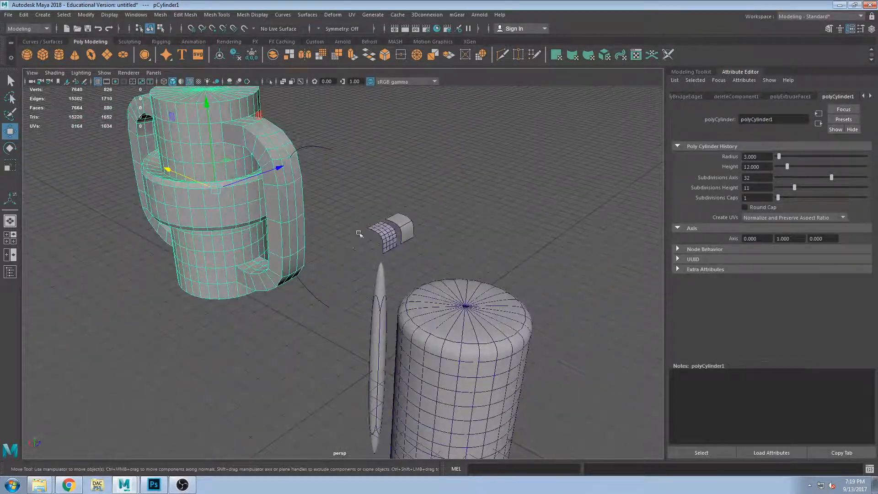
scroll(397, 236, up, 6)
click(527, 129)
key(f)
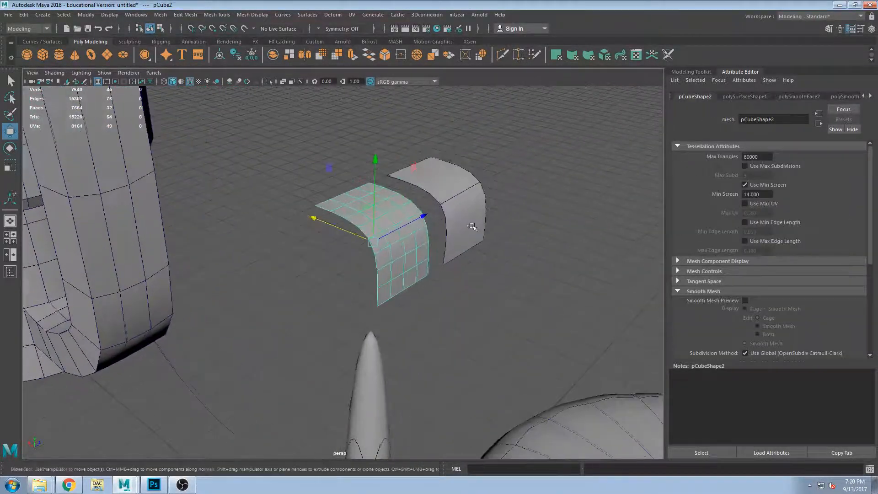
click(403, 244)
key(f)
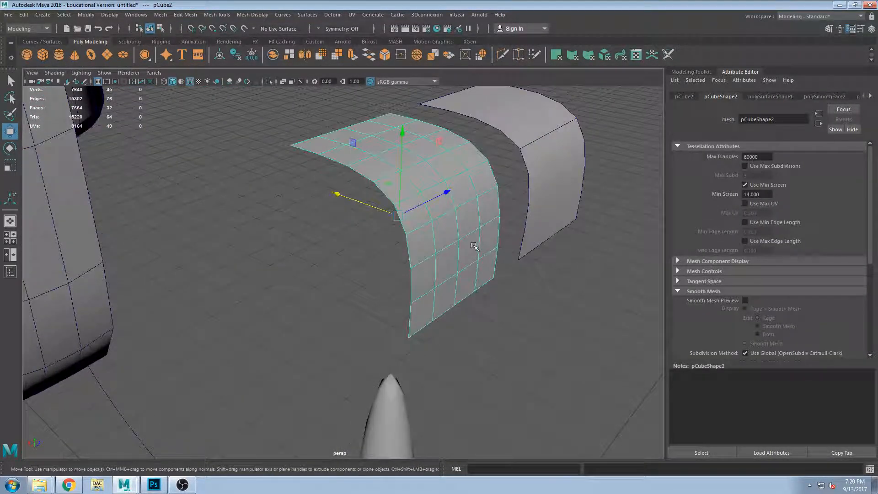
alt+middle_drag(462, 200, 373, 266)
alt+middle_drag(303, 293, 309, 264)
click(217, 15)
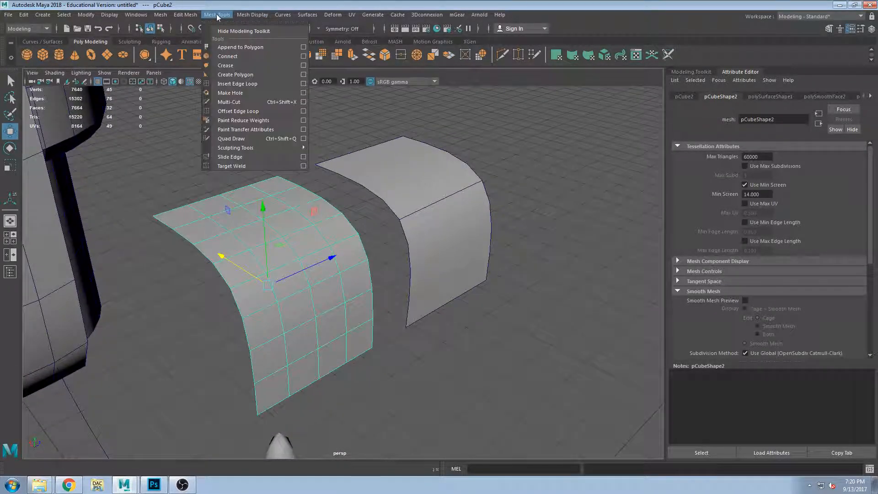
mouse_move(185, 14)
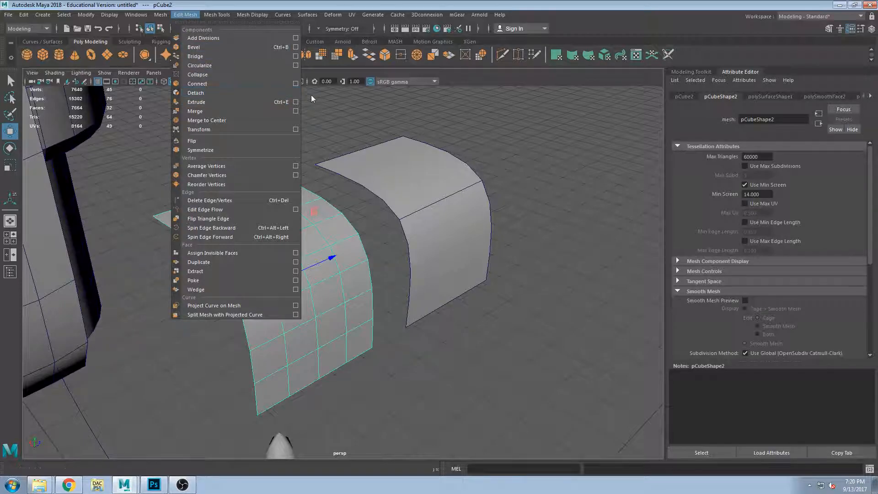
mouse_move(215, 12)
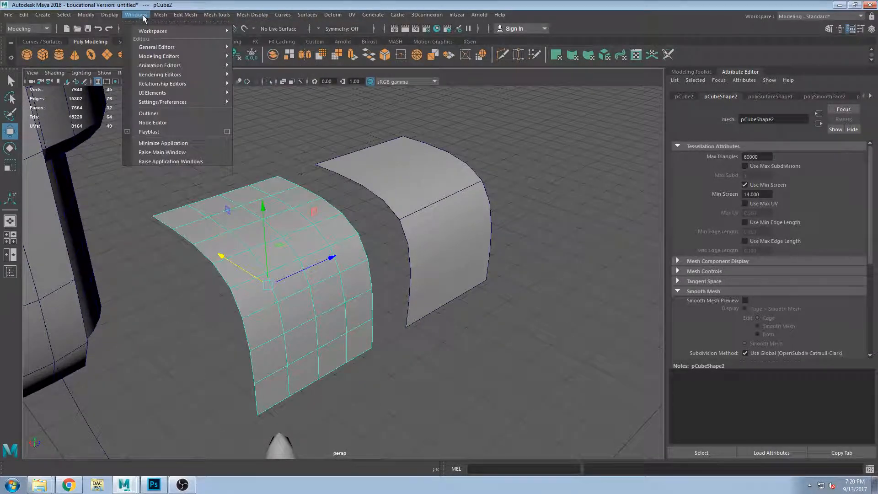
click(370, 131)
- Select the preview-smoothed piece beside the dense copy and set its Preview Division Levels to 0, then raise them to 3
click(485, 218)
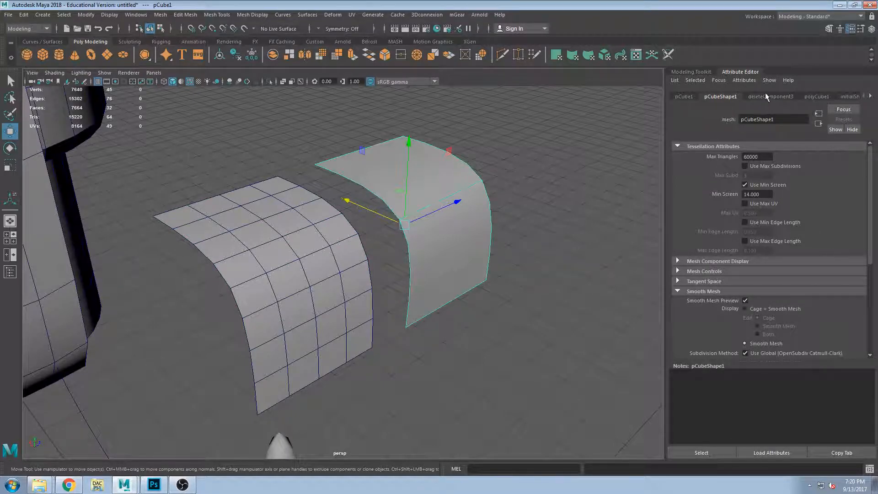
click(815, 96)
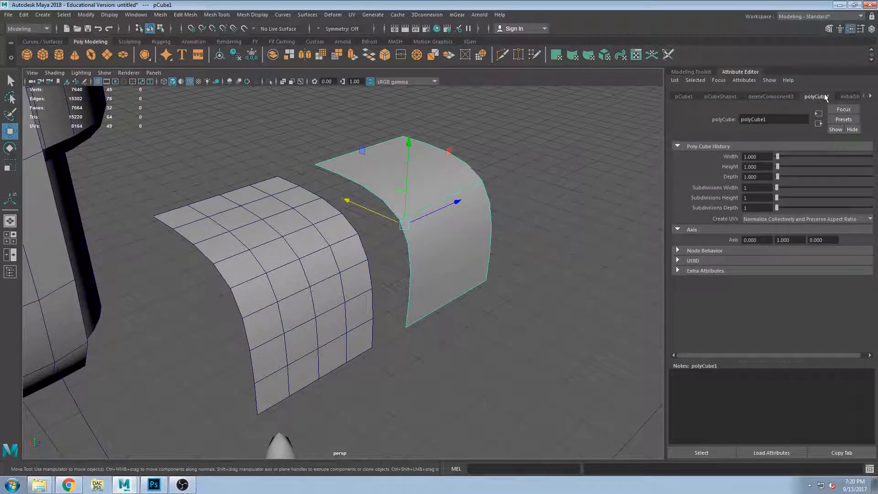
click(848, 97)
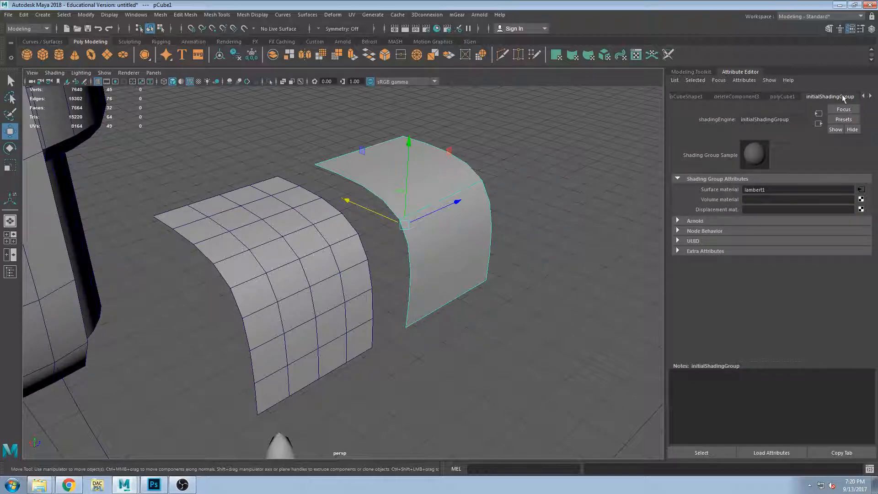
click(862, 96)
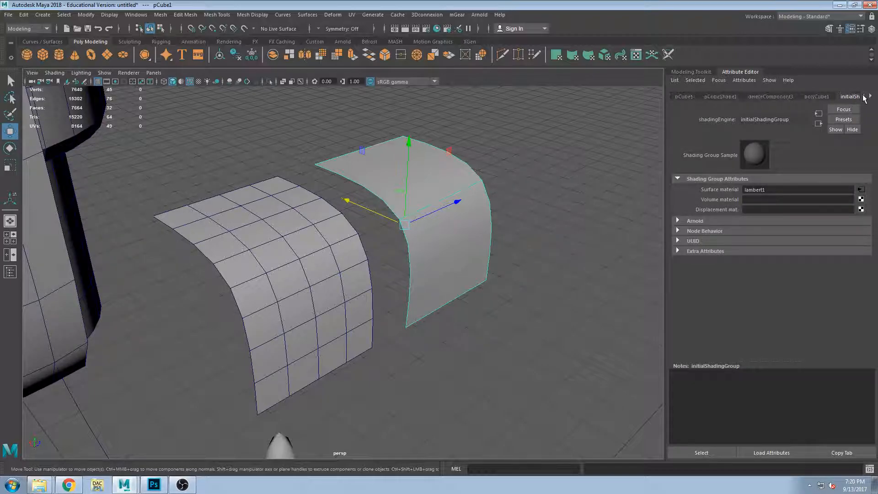
click(725, 97)
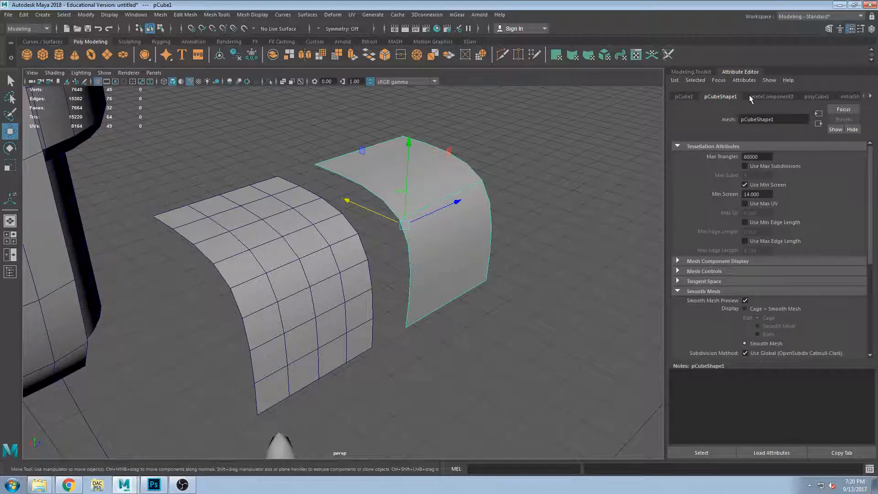
scroll(777, 281, down, 3)
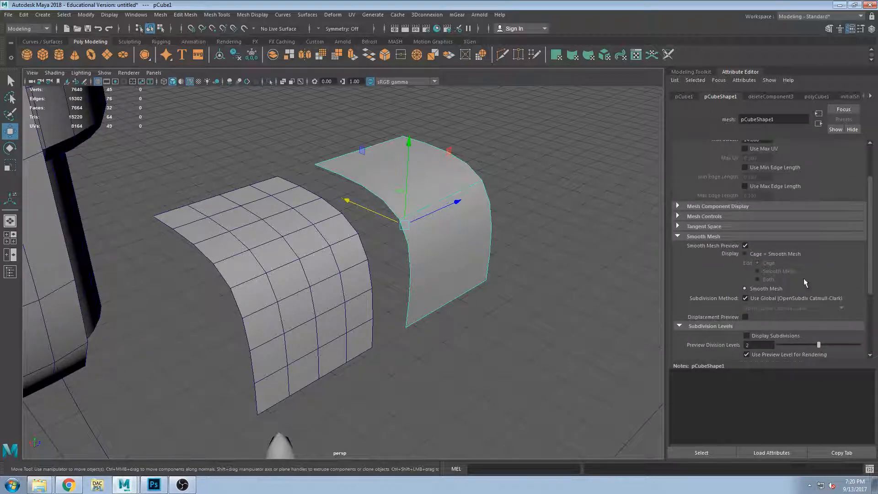
click(779, 345)
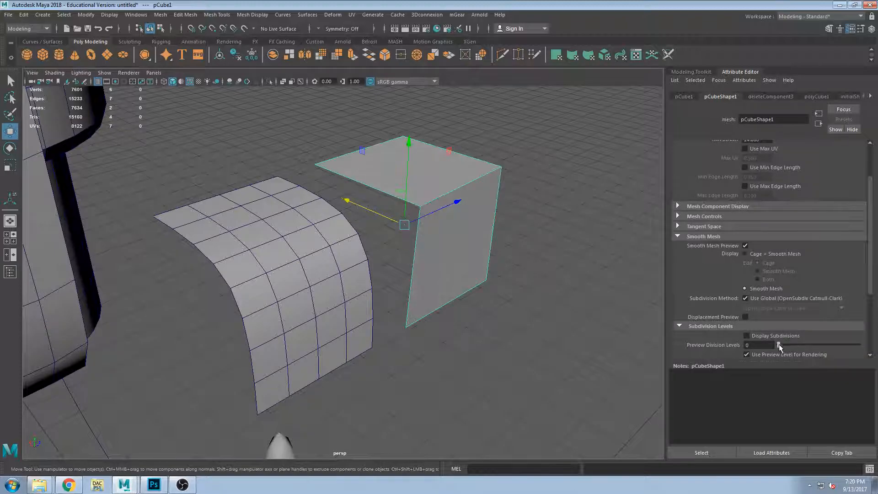
alt+drag(529, 216, 524, 218)
drag(780, 346, 829, 346)
alt+drag(423, 244, 446, 249)
- Toggle the piece's smooth preview off and on to compare both displays, leaving it off
key(1)
key(3)
key(1)
key(3)
key(1)
alt+drag(446, 248, 398, 275)
alt+right_drag(397, 275, 439, 275)
alt+drag(439, 275, 409, 278)
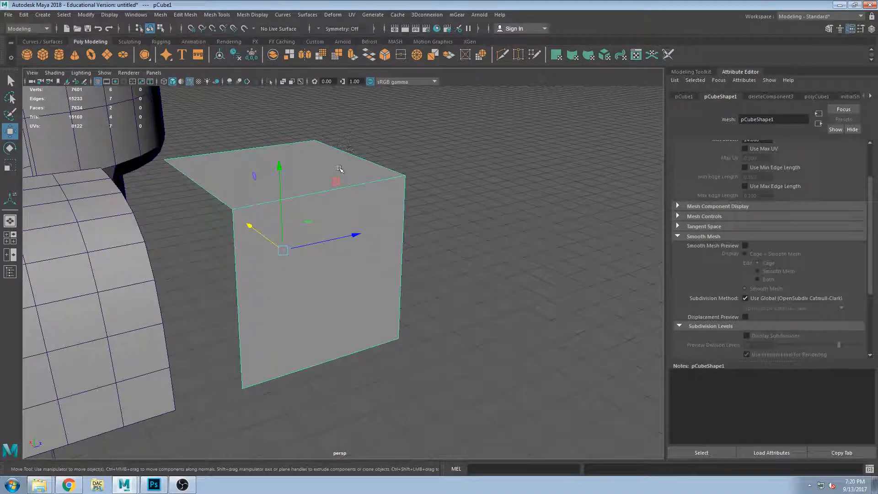
- Insert an edge loop close to each of the two side borders of the folded cube piece
click(223, 16)
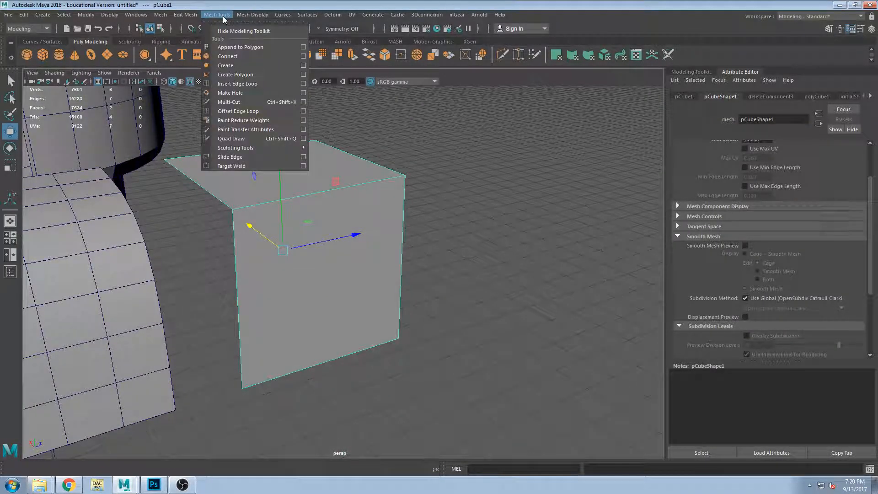
click(240, 84)
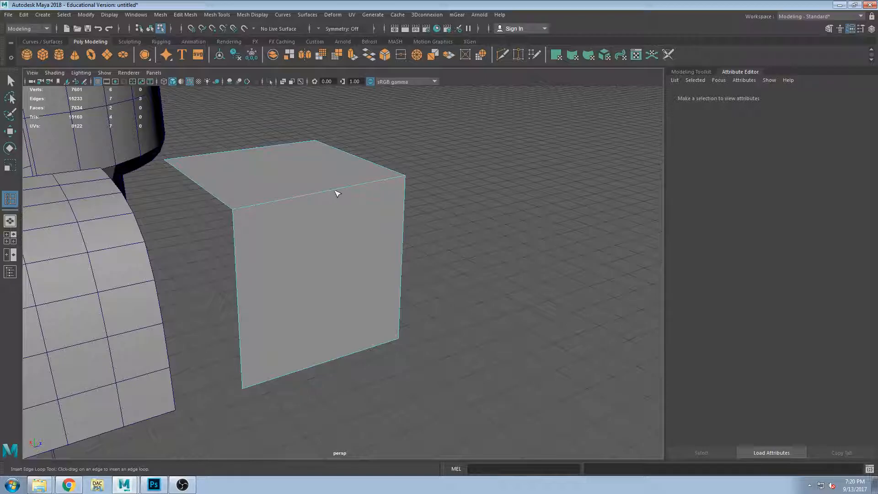
click(397, 182)
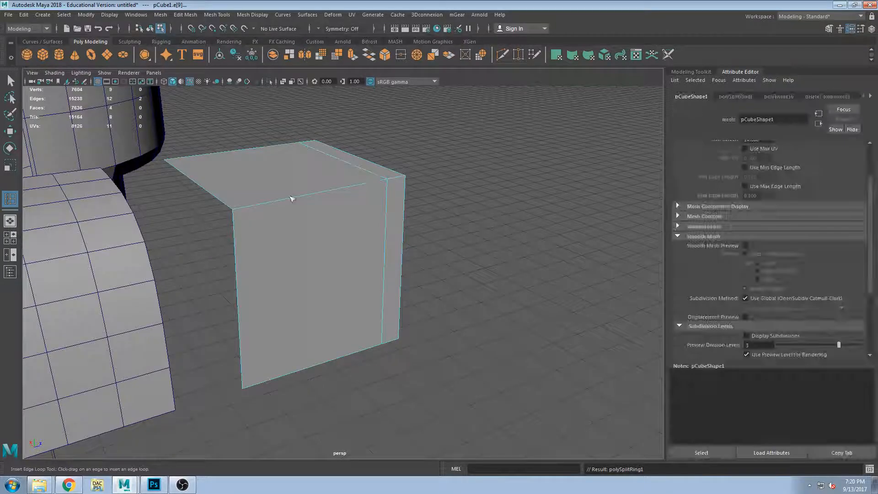
click(240, 213)
- Toggle the folded piece's smooth preview on and off from several angles to compare its corners, leaving it off
alt+drag(398, 177, 382, 198)
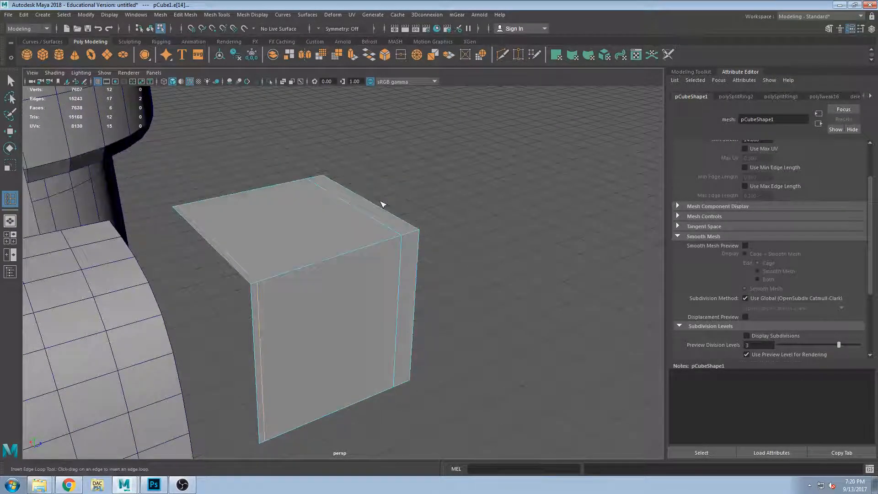
scroll(395, 233, up, 3)
alt+middle_drag(245, 247, 269, 229)
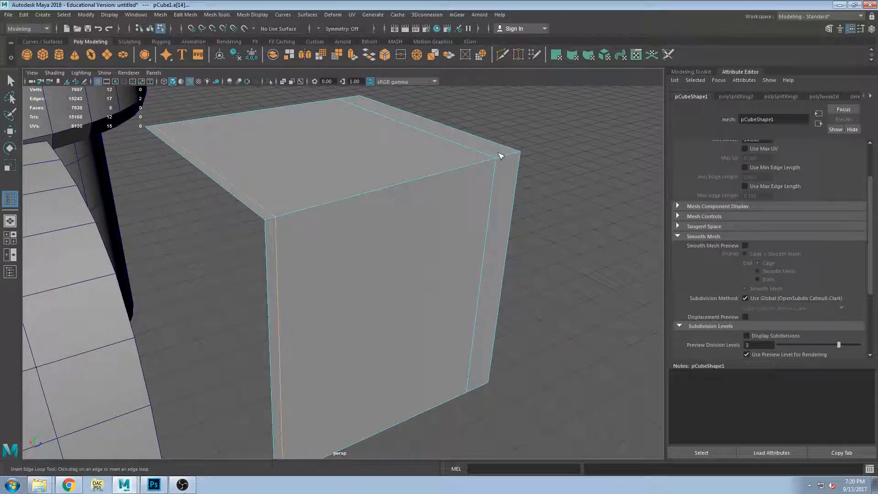
alt+drag(498, 170, 425, 202)
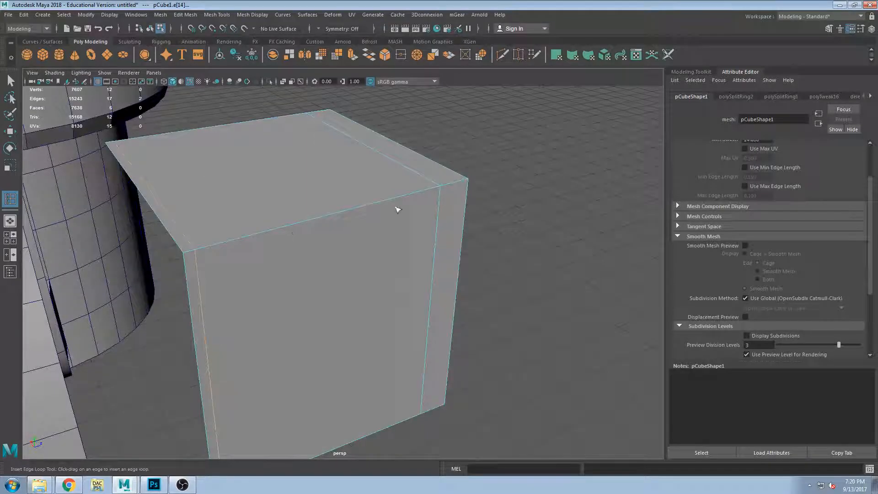
key(3)
key(1)
key(3)
key(1)
alt+drag(348, 225, 428, 220)
key(3)
key(1)
key(3)
key(1)
alt+middle_drag(493, 204, 458, 227)
- Insert an edge loop on each side of the piece's folded edge and check it with smooth preview, leaving the preview off
shift+right_drag(458, 226, 413, 236)
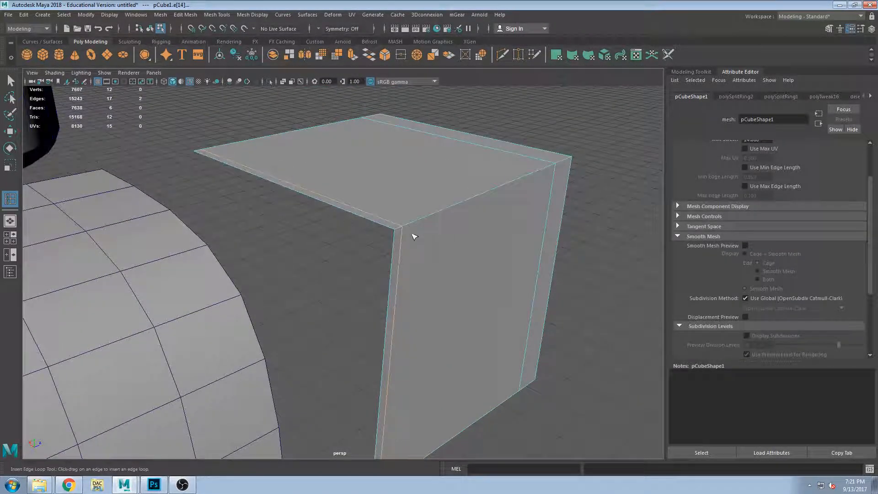
key(ctrl+z)
drag(404, 238, 390, 224)
key(3)
mouse_move(502, 241)
alt+mouse_down()
mouse_move(443, 243)
mouse_move(488, 241)
alt+mouse_up()
alt+middle_drag(507, 245, 459, 232)
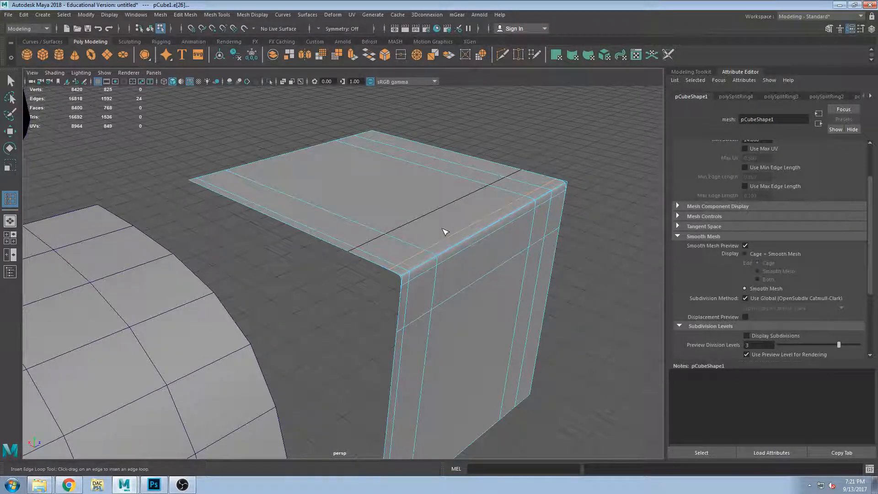
key(1)
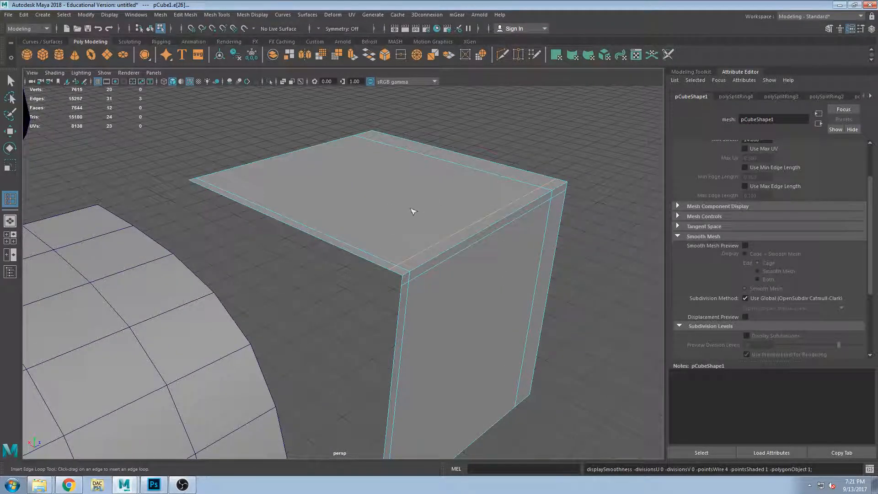
- Compare the edge loops around the folded corner with the even grid of the neighbouring curved piece
scroll(375, 242, down, 5)
alt+middle_drag(380, 239, 388, 214)
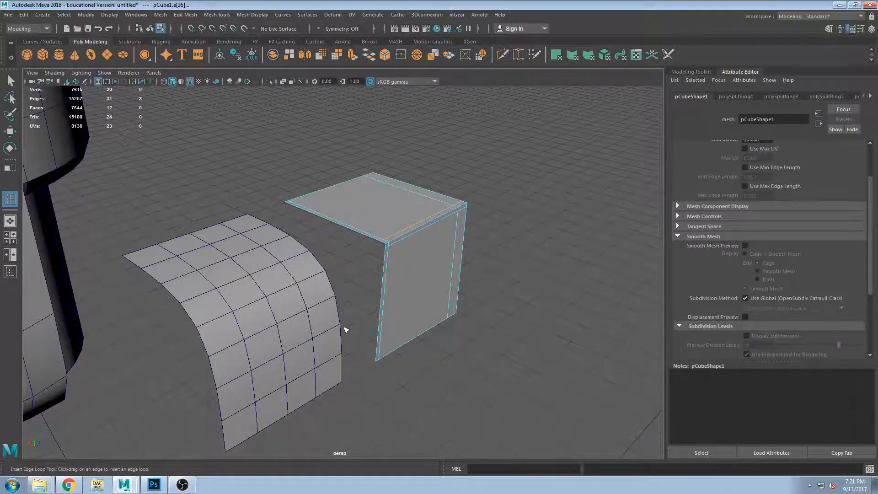
alt+drag(360, 335, 325, 343)
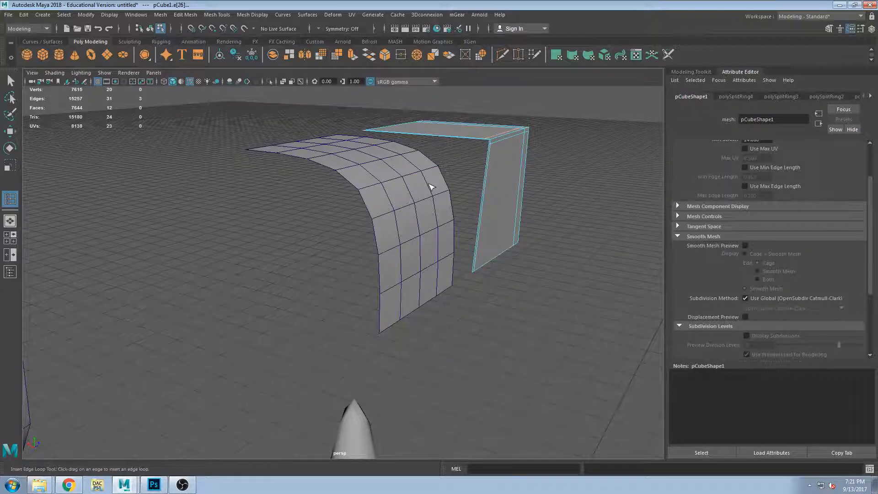
alt+drag(431, 186, 408, 189)
alt+middle_drag(489, 208, 458, 221)
scroll(390, 220, up, 5)
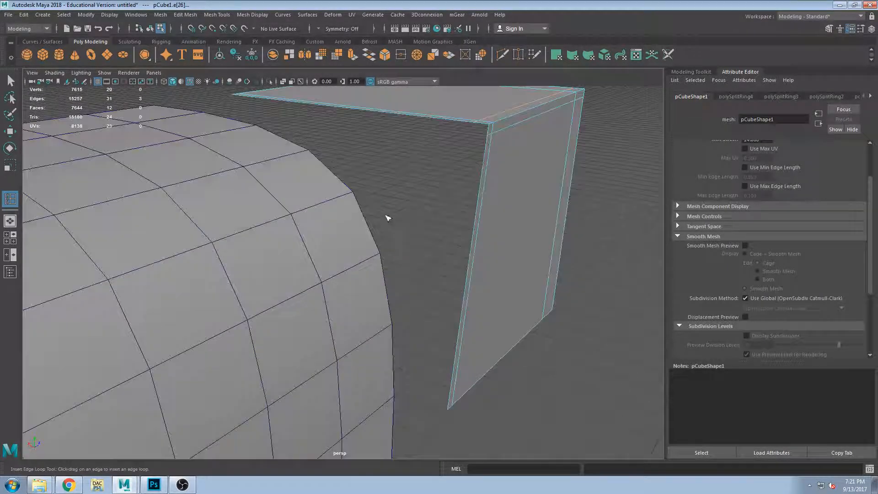
alt+middle_drag(462, 182, 411, 223)
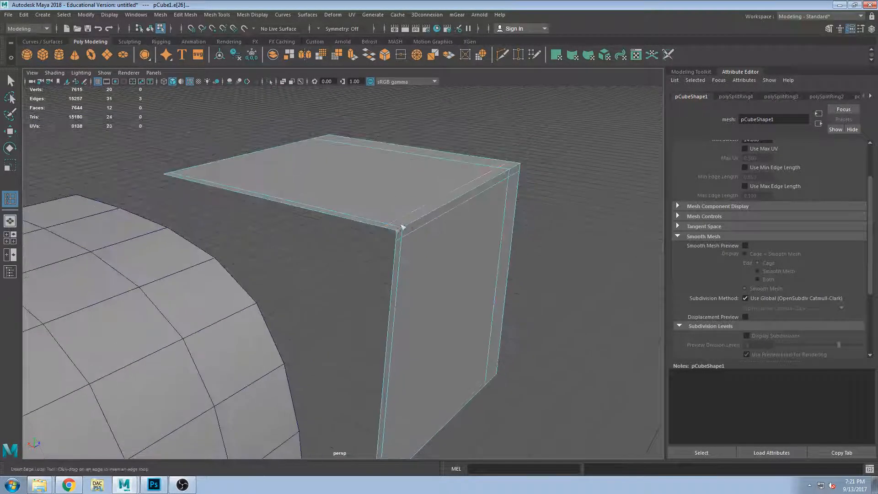
scroll(457, 196, up, 3)
scroll(480, 178, up, 3)
scroll(477, 214, down, 5)
alt+middle_drag(508, 195, 478, 215)
scroll(443, 203, up, 5)
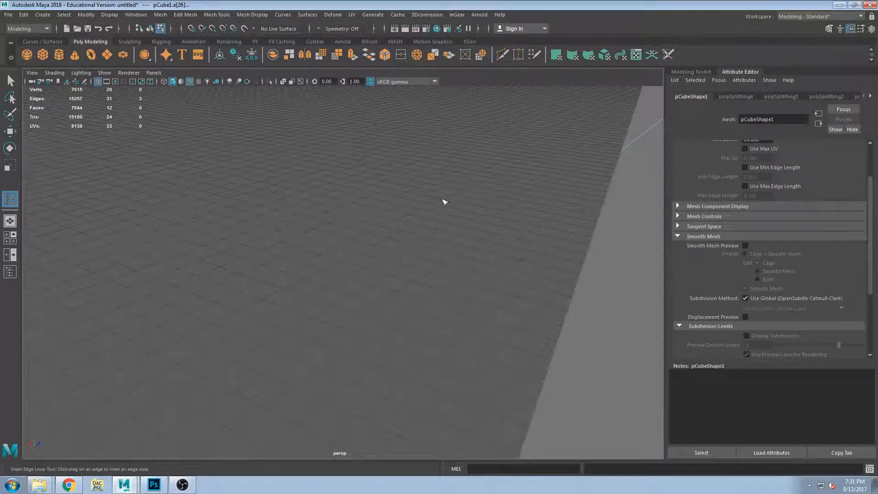
scroll(451, 203, down, 5)
click(425, 209)
click(423, 207)
drag(430, 225, 421, 212)
key(ctrl+z)
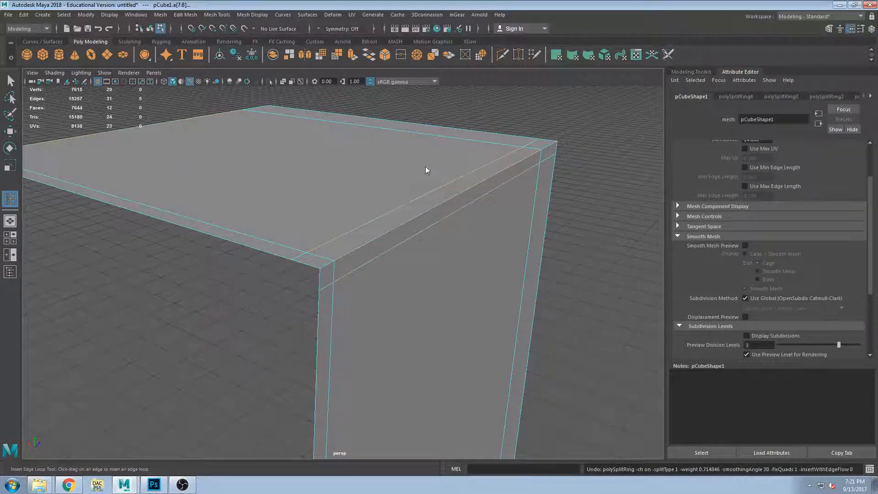
click(449, 186)
click(452, 191)
click(450, 215)
click(435, 199)
- Leave the Insert Edge Loop tool and select the two narrow faces along the folded edge in face mode
click(8, 82)
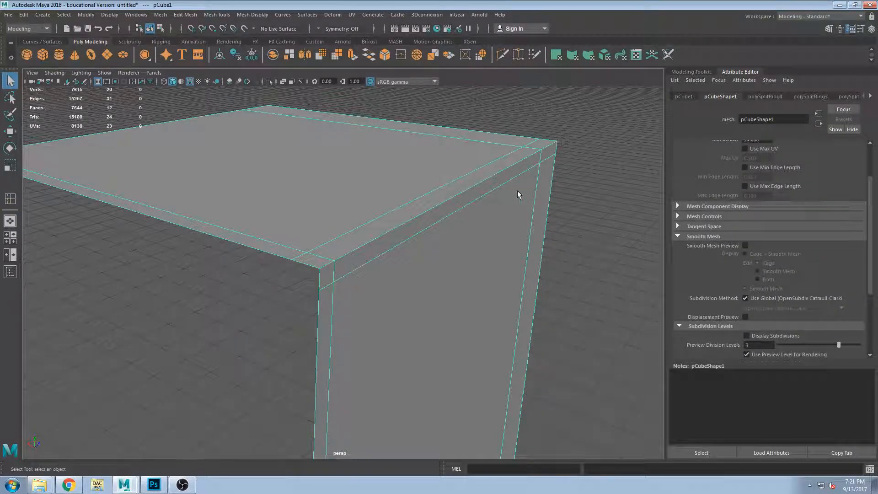
key(F11)
click(471, 190)
shift+click(463, 186)
- Examine the two selected narrow faces at the fold and compare them with the faces of the curved piece
alt+drag(470, 222, 452, 228)
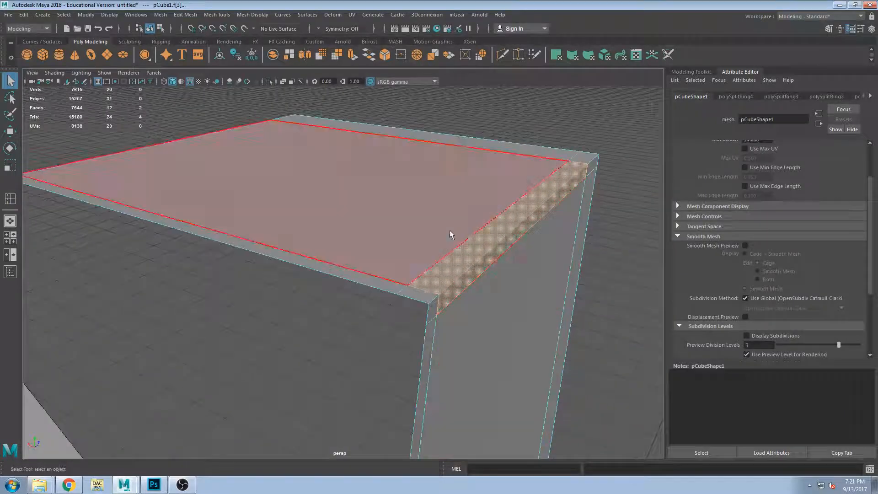
alt+right_drag(420, 285, 440, 257)
alt+middle_drag(439, 257, 419, 241)
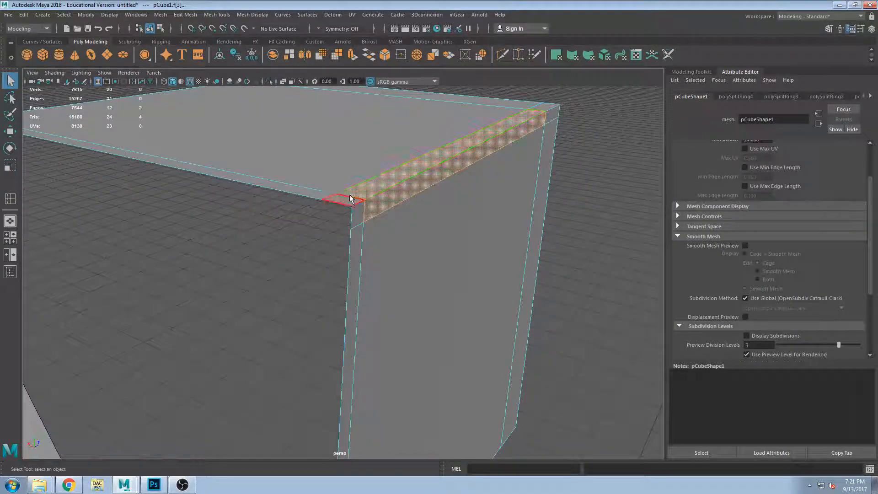
alt+right_drag(360, 248, 182, 349)
alt+middle_drag(181, 349, 228, 276)
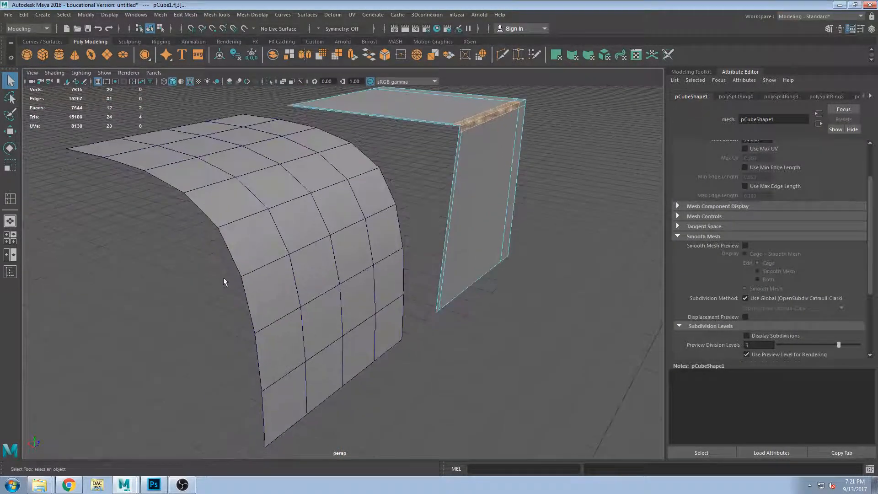
alt+middle_drag(329, 183, 276, 255)
alt+right_drag(361, 274, 397, 259)
alt+middle_drag(499, 176, 425, 261)
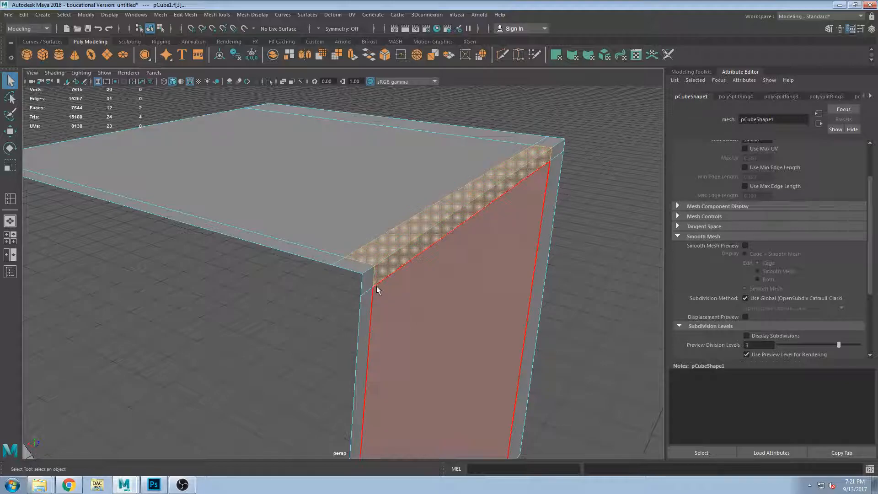
- Delete the two edge loops running beside the folded piece's side borders
double_click(334, 250)
key(Delete)
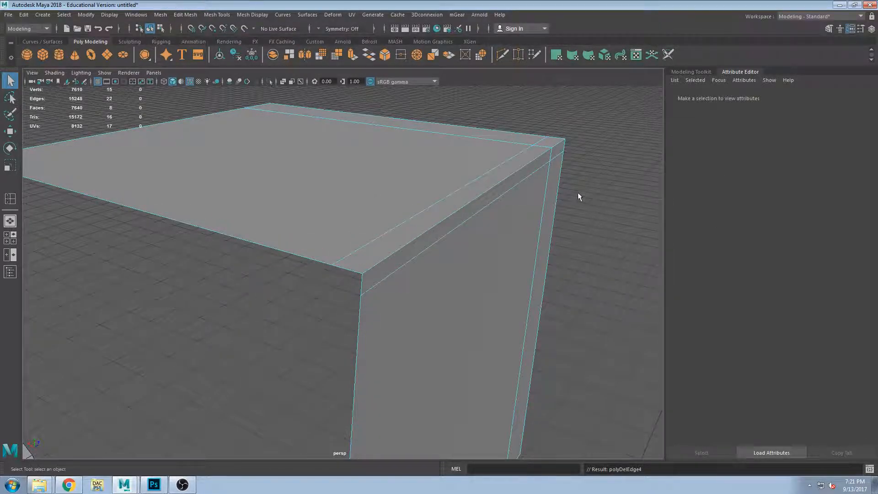
click(548, 193)
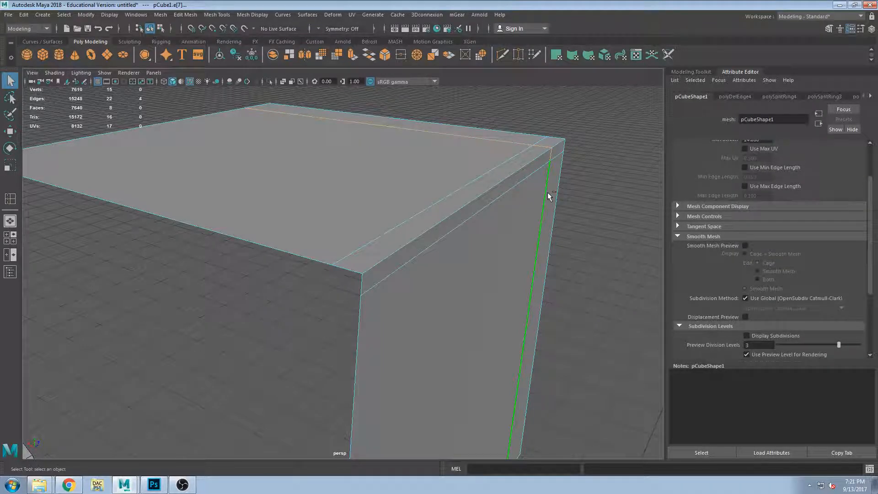
key(Delete)
- Move the support edge on the folded piece's top face closer to the fold
click(521, 155)
key(w)
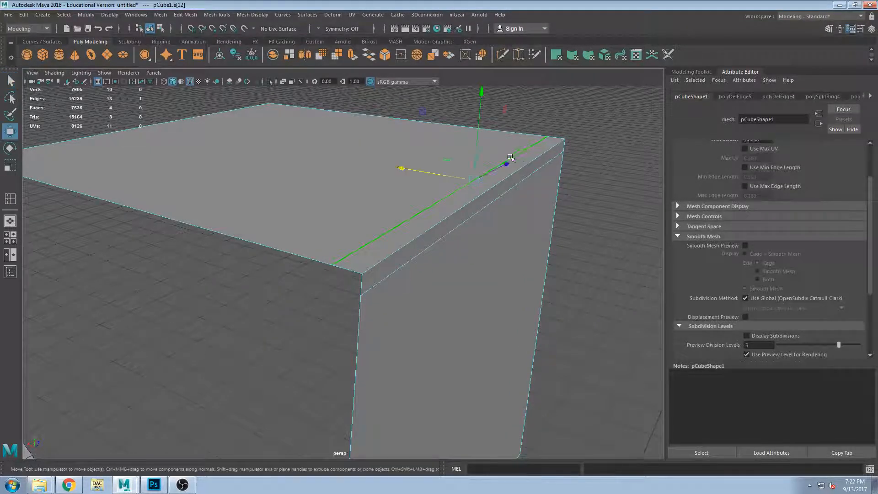
drag(450, 177, 497, 178)
- Move the support edge on the folded piece's vertical side up close to the fold
click(497, 182)
mouse_move(446, 230)
alt+mouse_down()
mouse_move(451, 220)
mouse_move(409, 286)
mouse_move(478, 203)
mouse_move(462, 224)
alt+mouse_up()
scroll(463, 227, down, 3)
scroll(399, 202, down, 3)
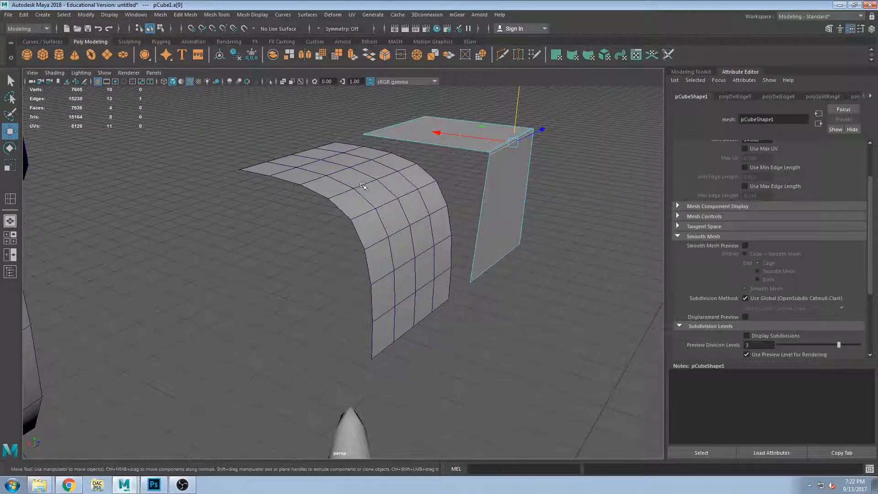
alt+drag(521, 108, 486, 147)
scroll(521, 186, up, 6)
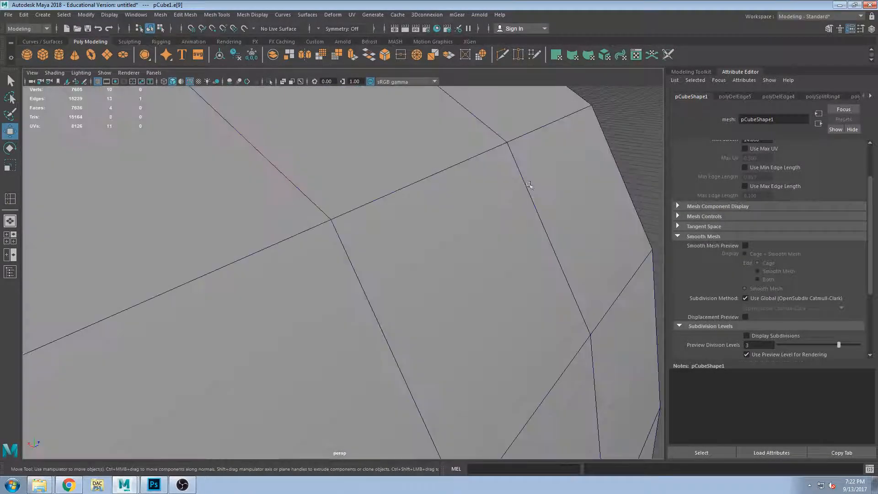
alt+middle_drag(540, 192, 511, 212)
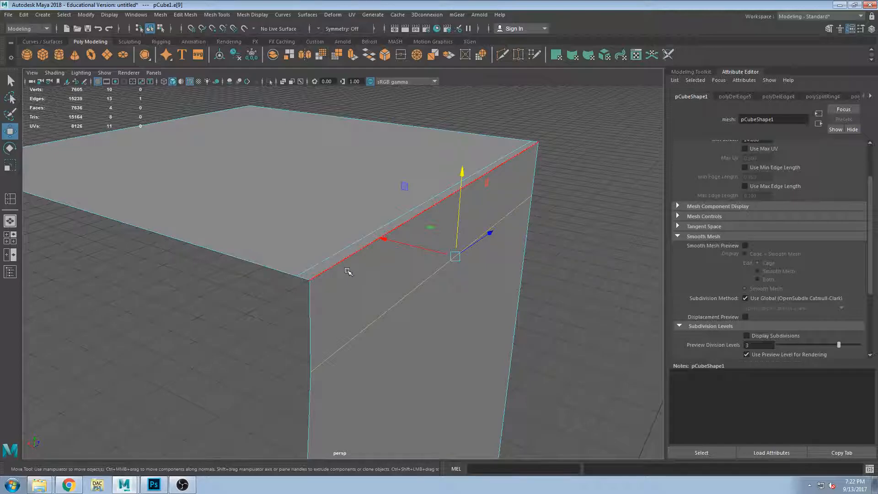
drag(459, 234, 459, 198)
- Select the large top face with its adjoining strip, and then the two narrow strips along the fold
right_drag(403, 224, 388, 245)
click(358, 232)
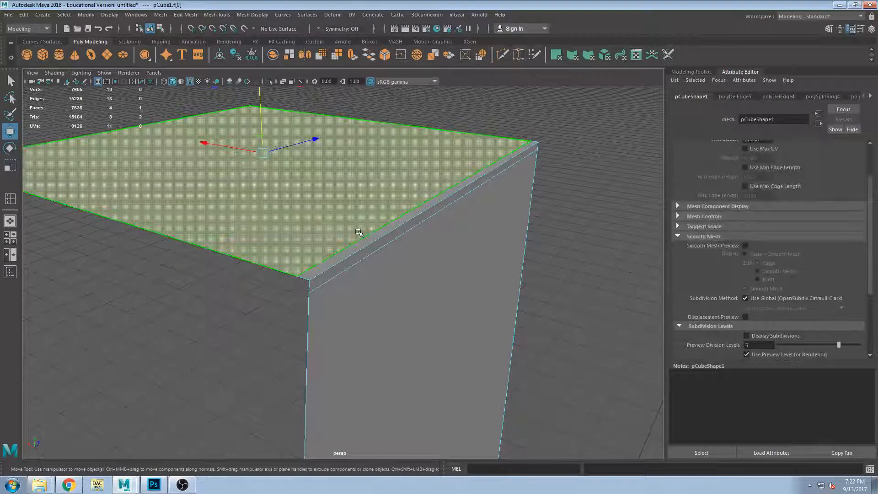
shift+click(370, 239)
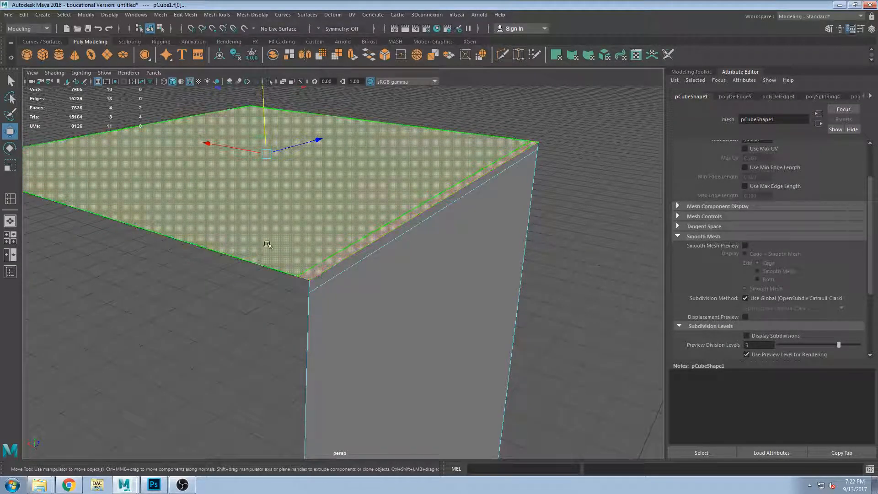
click(333, 265)
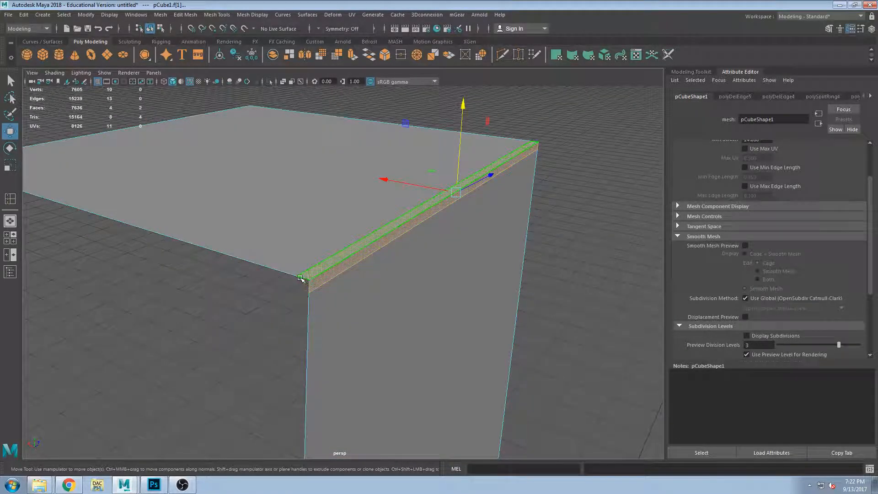
- Turn on smooth preview for the folded piece and examine the selected strips at the fold up close
scroll(215, 314, down, 4)
alt+drag(215, 314, 349, 302)
alt+middle_drag(545, 241, 402, 286)
key(3)
scroll(356, 295, up, 3)
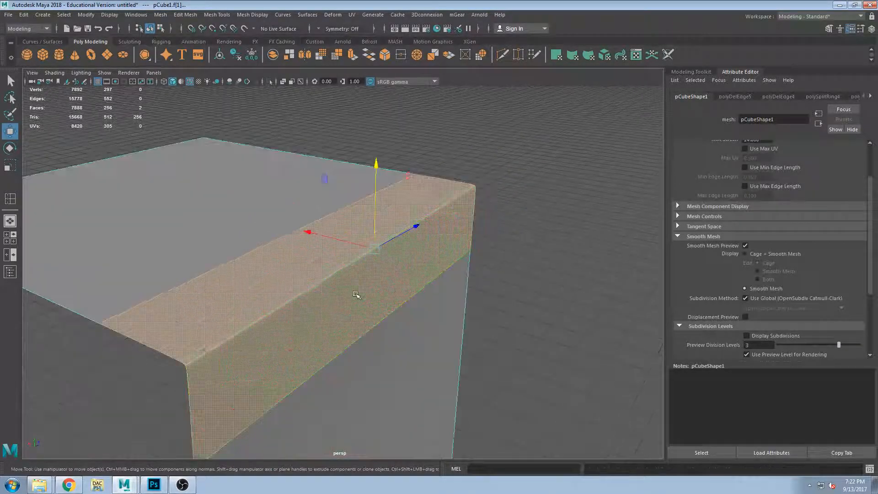
alt+drag(326, 301, 356, 286)
- Reselect the strip faces along the smoothed fold and turn the piece's smooth preview off
key(ctrl+z)
click(447, 277)
key(ctrl+1)
key(ctrl+1)
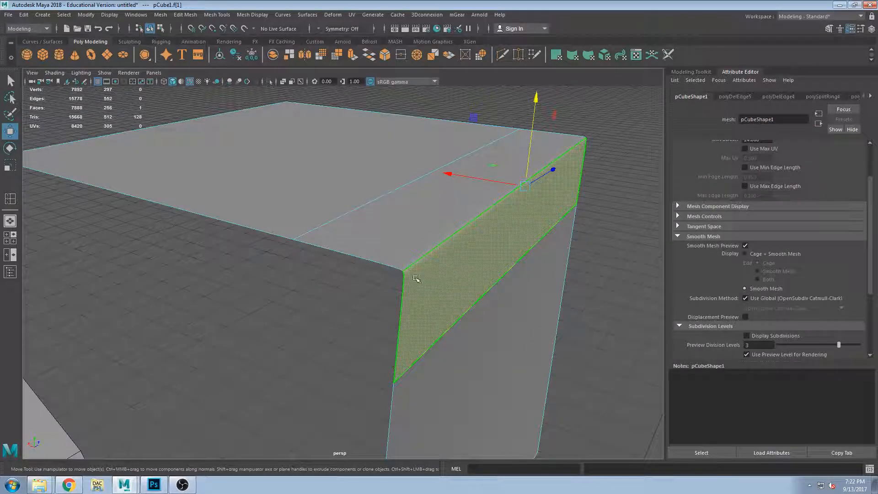
click(450, 261)
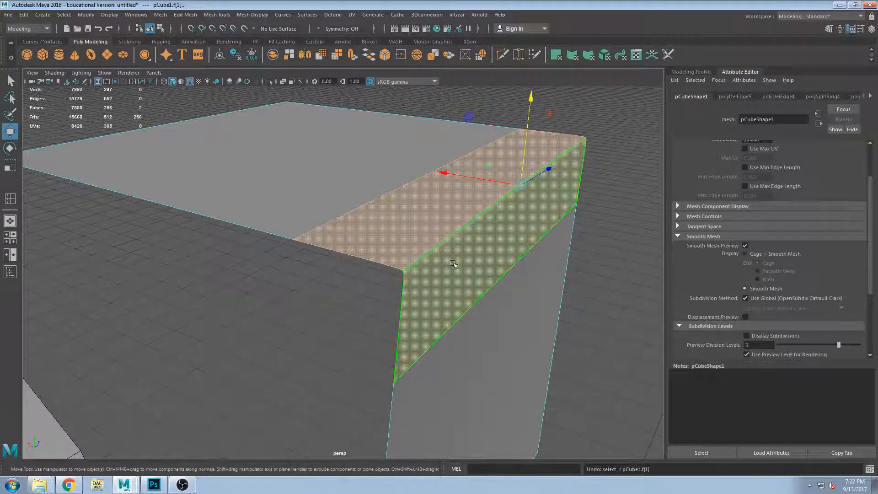
key(1)
- Return to object selection, select the whole folded piece and duplicate it
alt+drag(464, 260, 444, 268)
alt+right_drag(443, 268, 311, 269)
alt+middle_drag(311, 270, 393, 235)
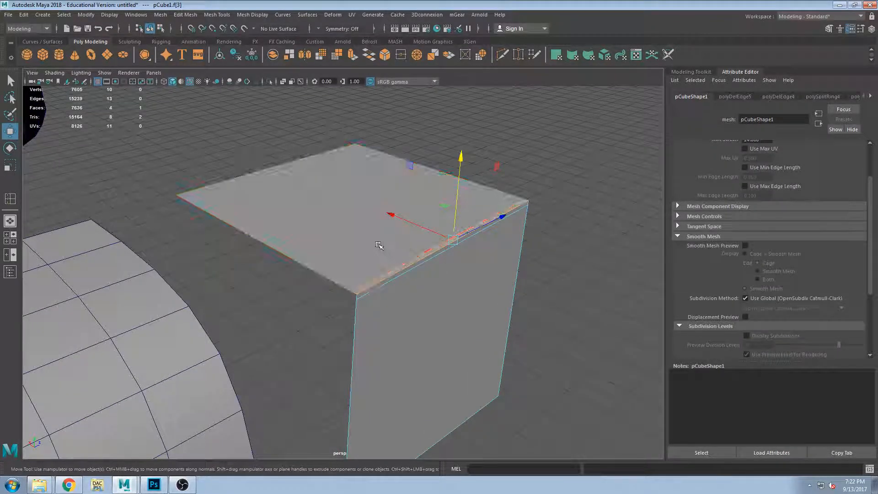
double_click(388, 243)
click(596, 214)
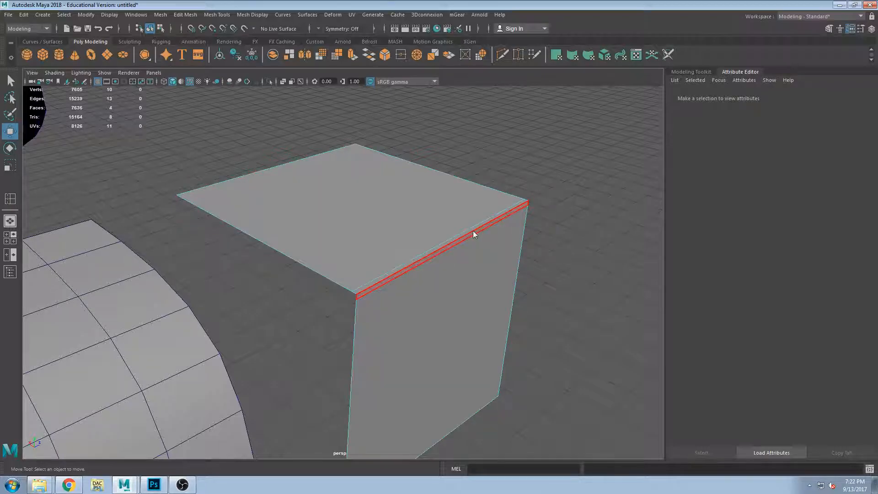
click(508, 204)
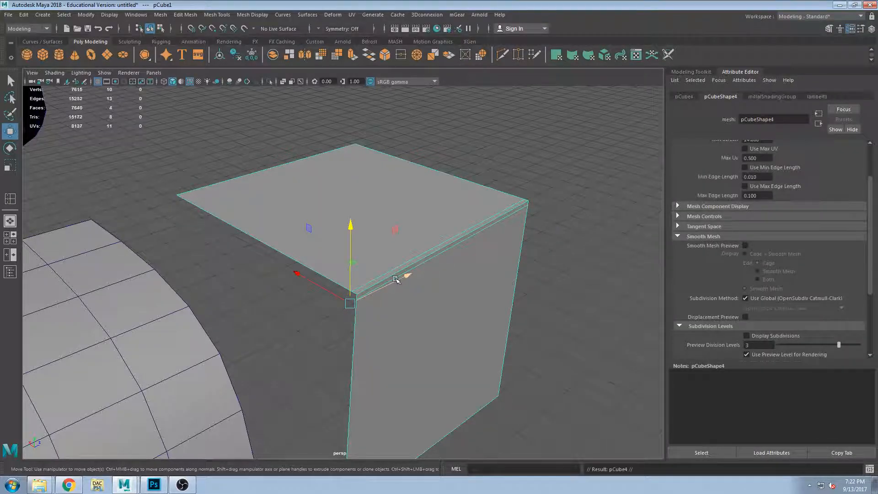
- Move the duplicate clear of the original folded piece and apply Smooth to it
mouse_move(395, 279)
shift+mouse_down()
mouse_move(542, 187)
mouse_move(539, 197)
shift+mouse_up()
scroll(540, 196, down, 3)
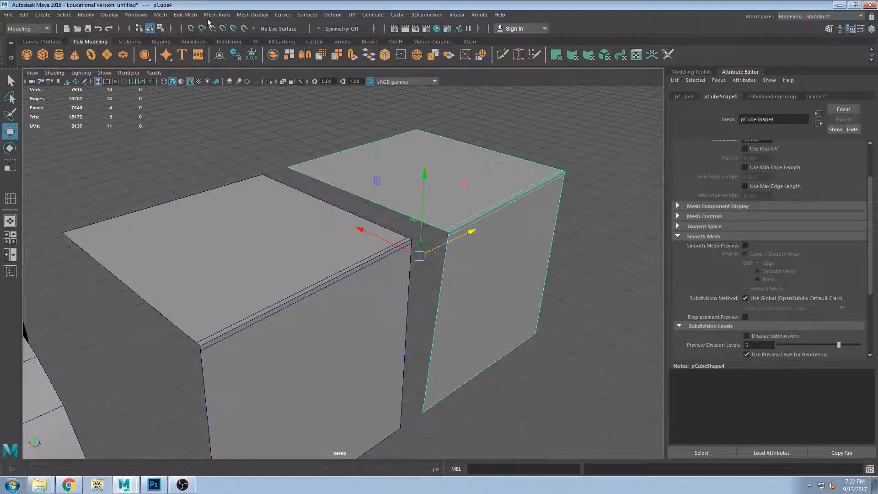
click(218, 17)
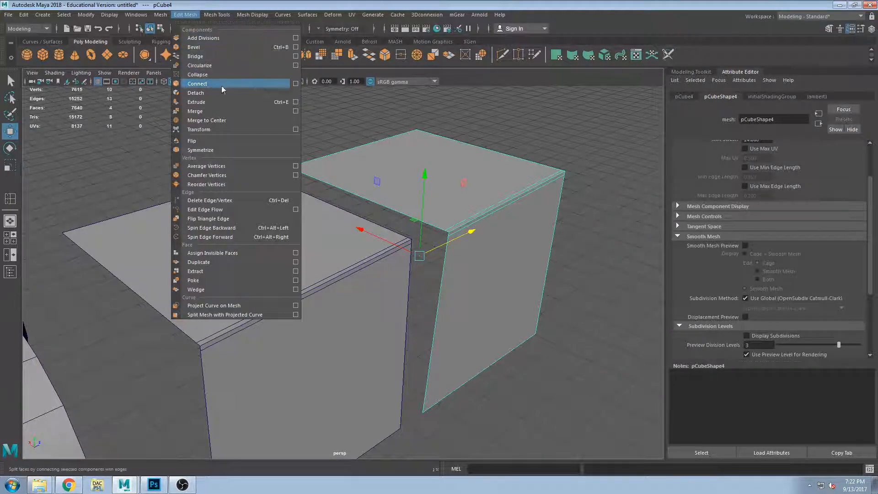
click(201, 84)
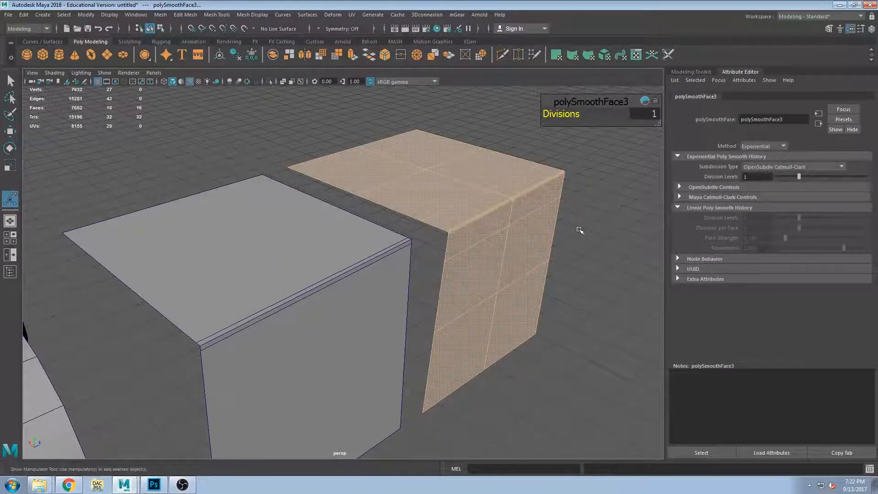
- Try raising the duplicate's Smooth divisions to 4, and undo the change
click(578, 229)
alt+middle_drag(564, 222, 542, 222)
key(ctrl+z)
scroll(464, 221, up, 5)
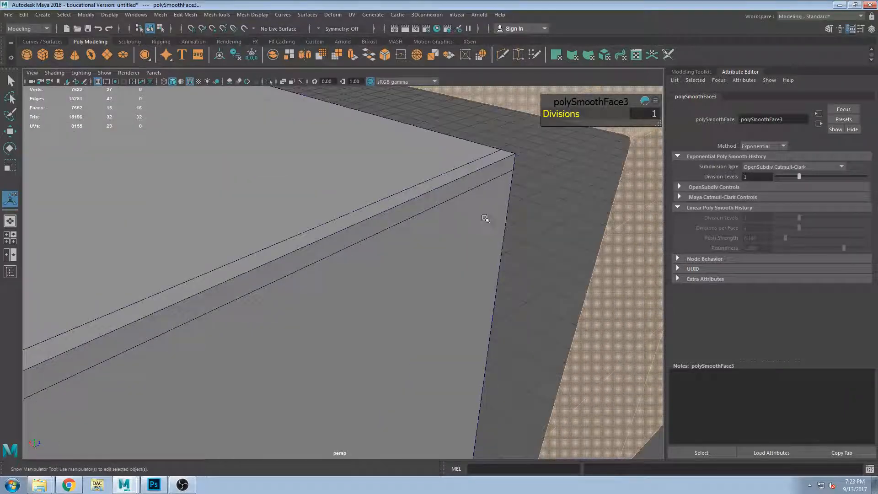
scroll(216, 261, up, 3)
middle_drag(225, 265, 314, 264)
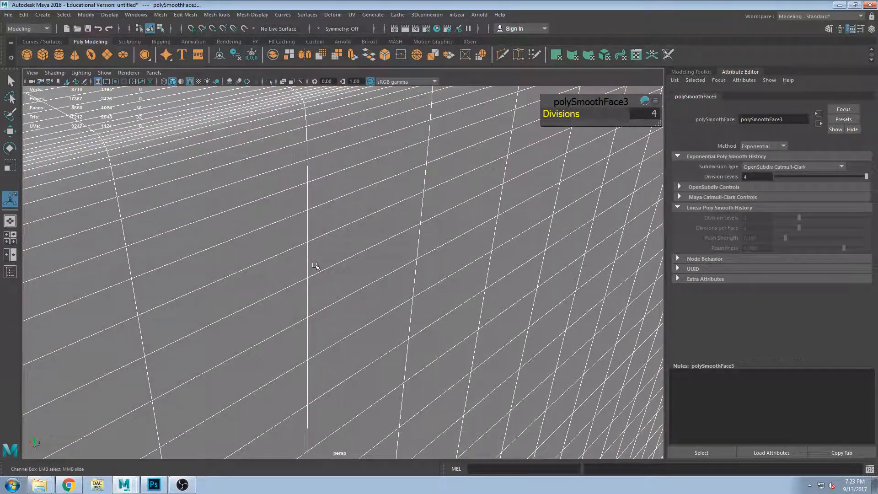
scroll(314, 265, down, 5)
key(ctrl+z)
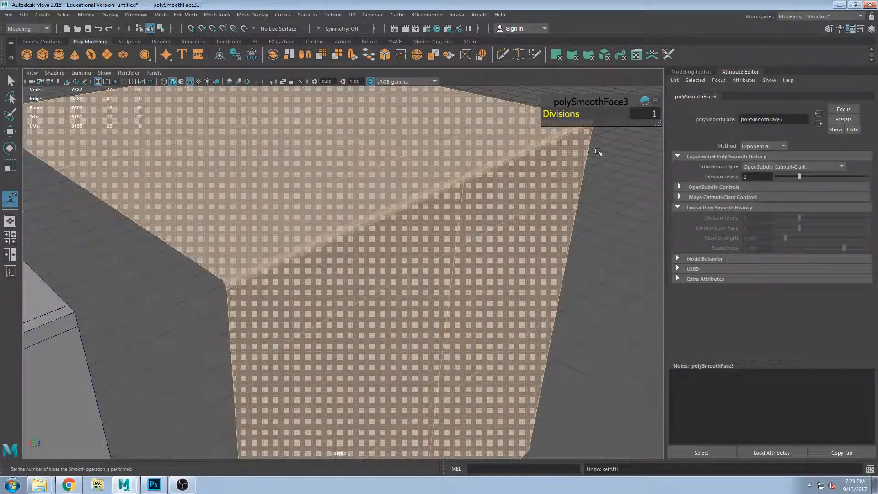
- Set the duplicate's Smooth divisions to 2 and select the whole piece to inspect its wireframe along the fold
click(645, 114)
text(2)
key(Return)
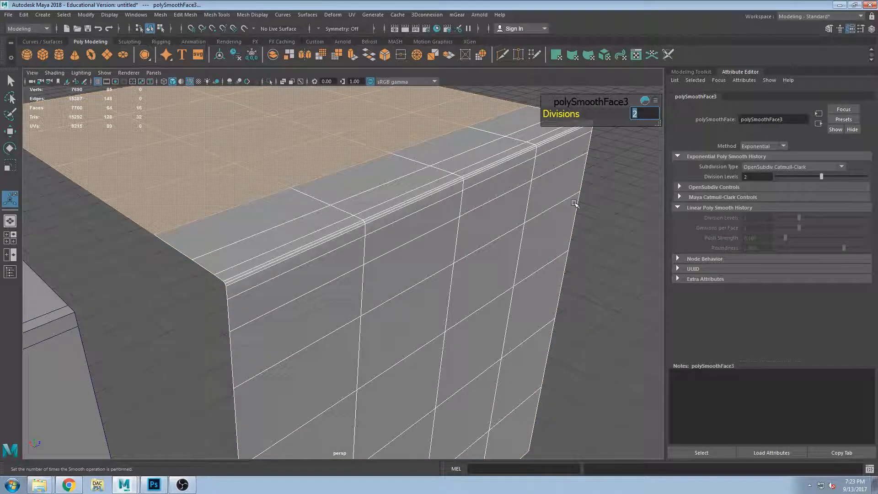
click(136, 293)
click(266, 269)
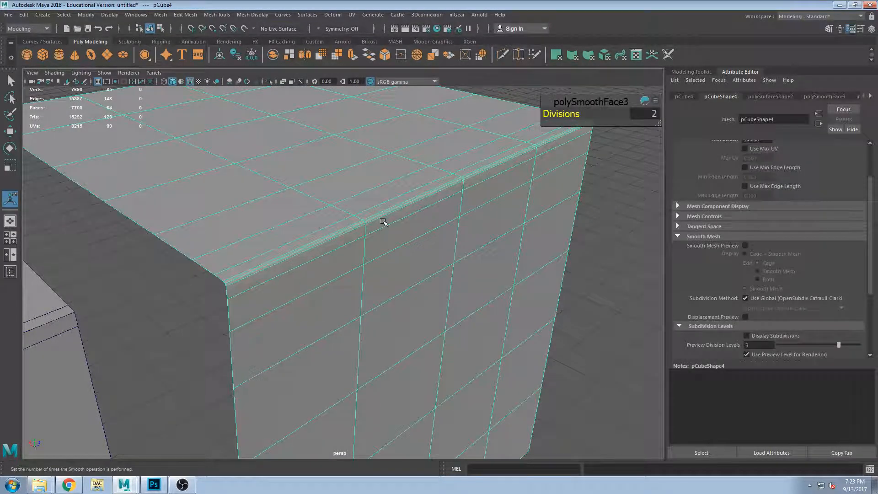
alt+drag(278, 290, 290, 280)
click(290, 280)
click(313, 245)
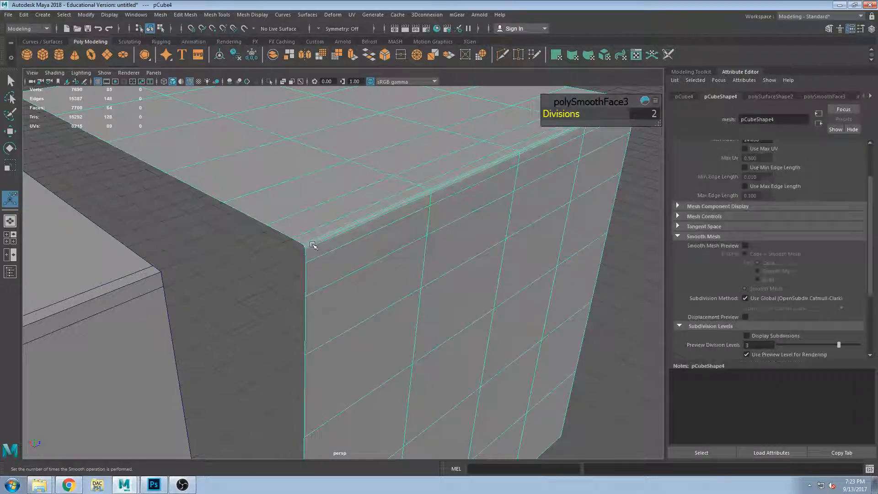
scroll(331, 244, up, 1)
scroll(333, 244, down, 1)
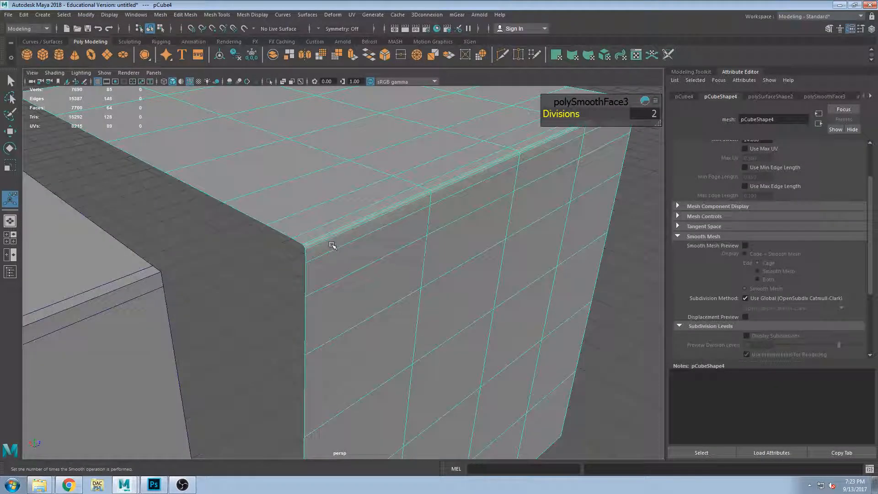
- Switch the duplicate to face selection and select the two faces on either side of the narrow strips at its fold
key(F11)
click(319, 234)
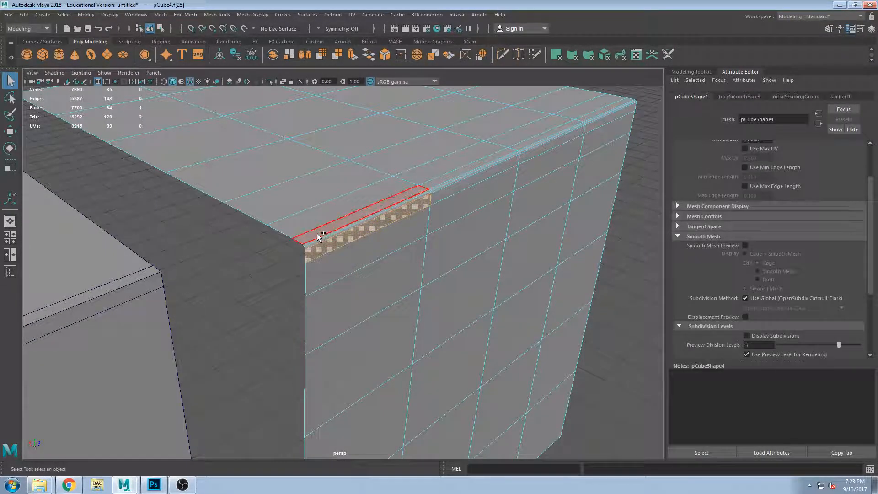
key(f)
alt+drag(331, 274, 357, 249)
alt+middle_drag(346, 247, 365, 252)
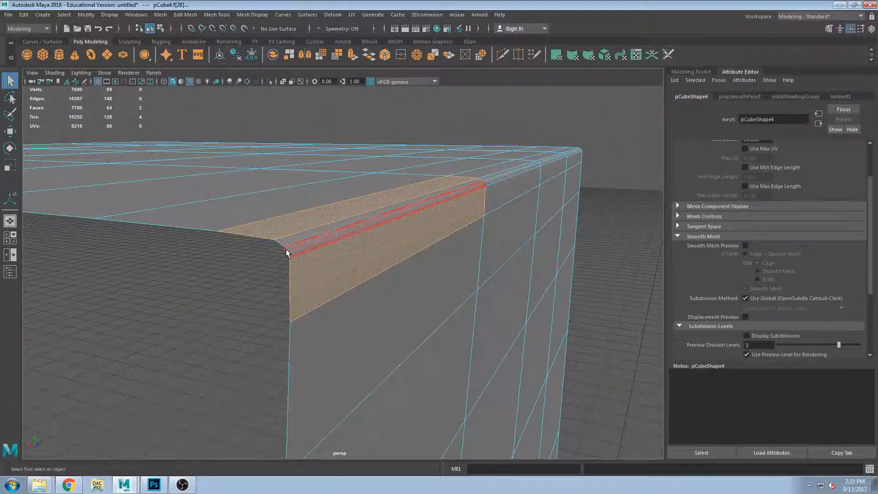
scroll(274, 249, down, 5)
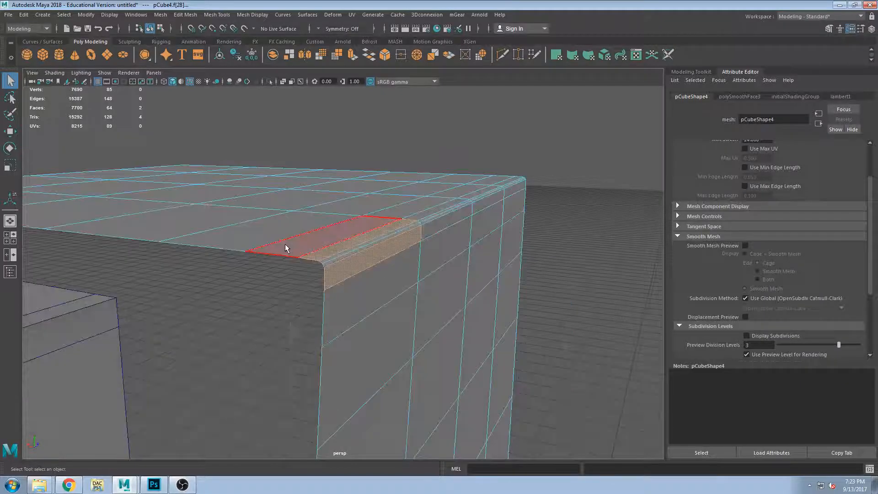
- Select the original folded piece, turn on its smooth preview and compare its fold with the duplicate's
alt+drag(343, 274, 338, 287)
alt+middle_drag(202, 310, 294, 298)
click(294, 297)
key(3)
scroll(331, 300, down, 6)
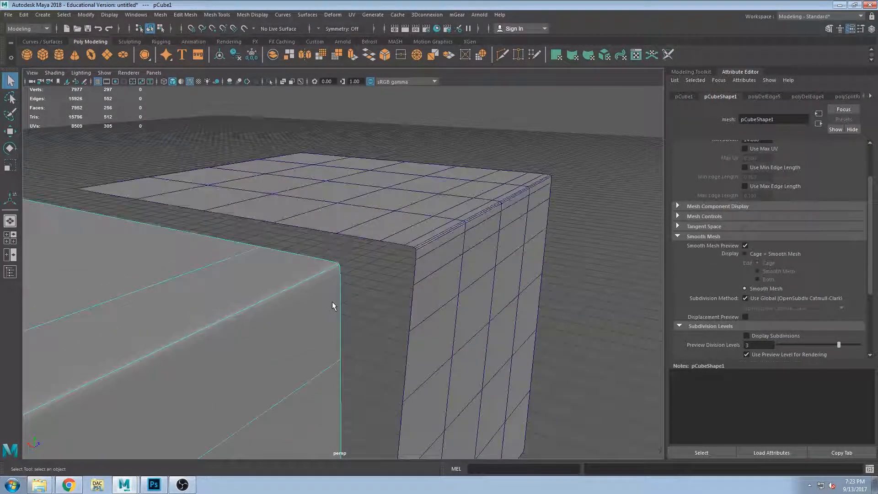
alt+middle_drag(323, 307, 398, 276)
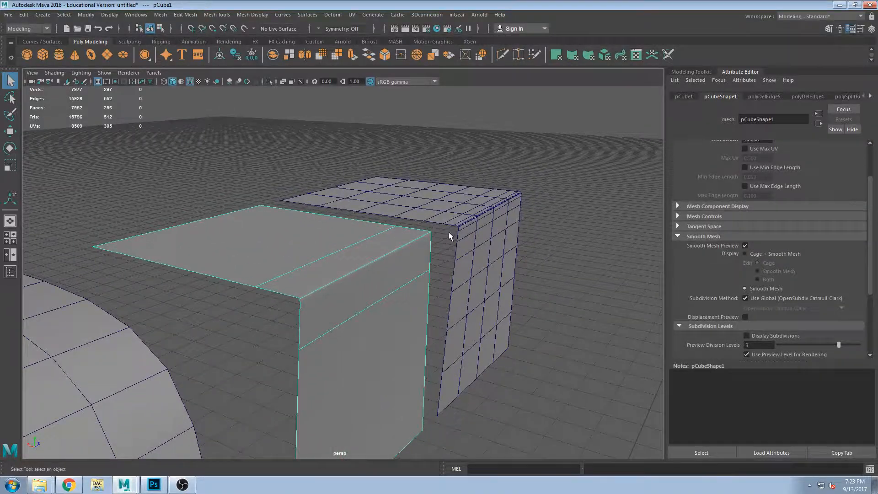
alt+drag(448, 232, 434, 244)
alt+middle_drag(499, 225, 334, 270)
scroll(335, 270, up, 7)
scroll(334, 269, up, 2)
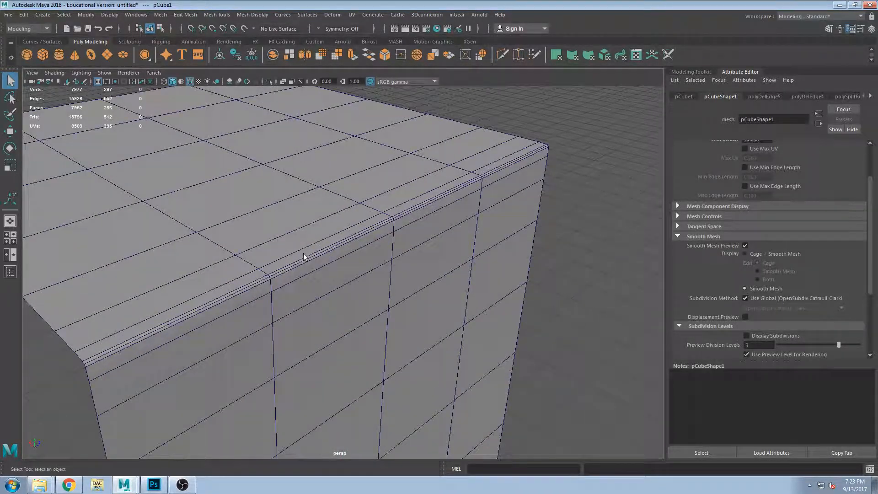
- Undo back to the duplicate's face selection and select a single top face beside the middle of its fold
key(ctrl+z)
key(ctrl+z)
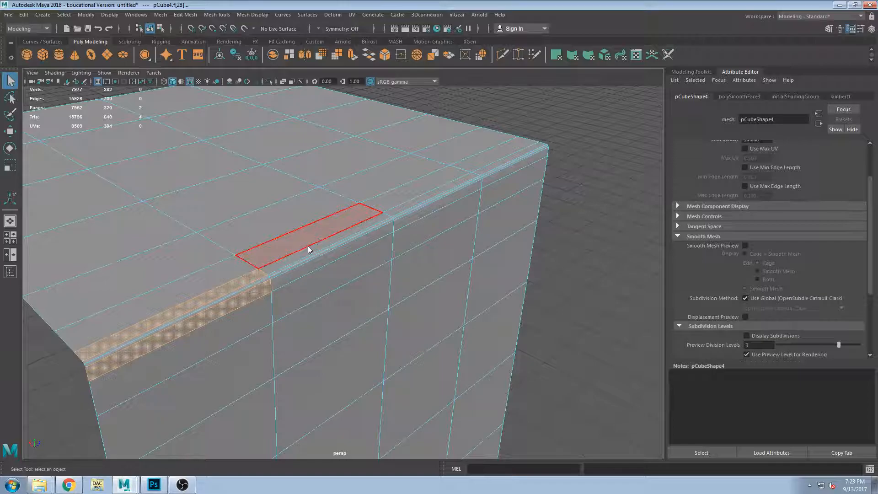
click(292, 243)
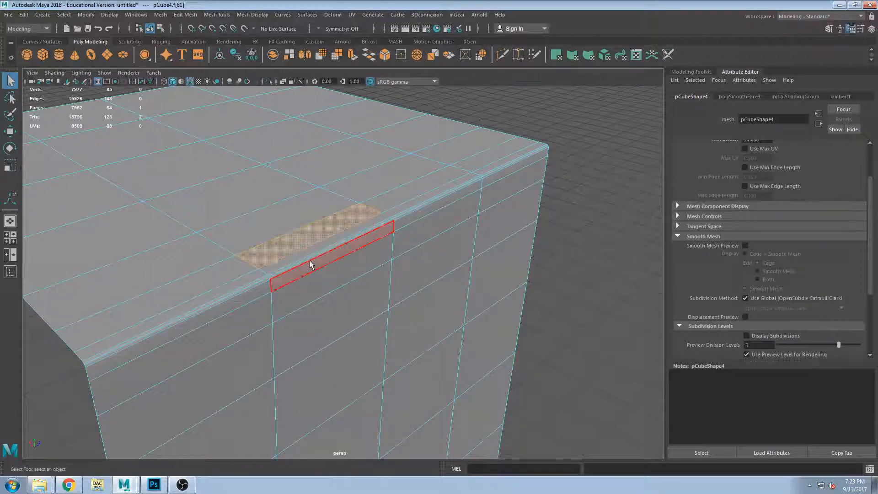
scroll(310, 261, down, 3)
scroll(311, 264, up, 2)
alt+drag(320, 274, 382, 293)
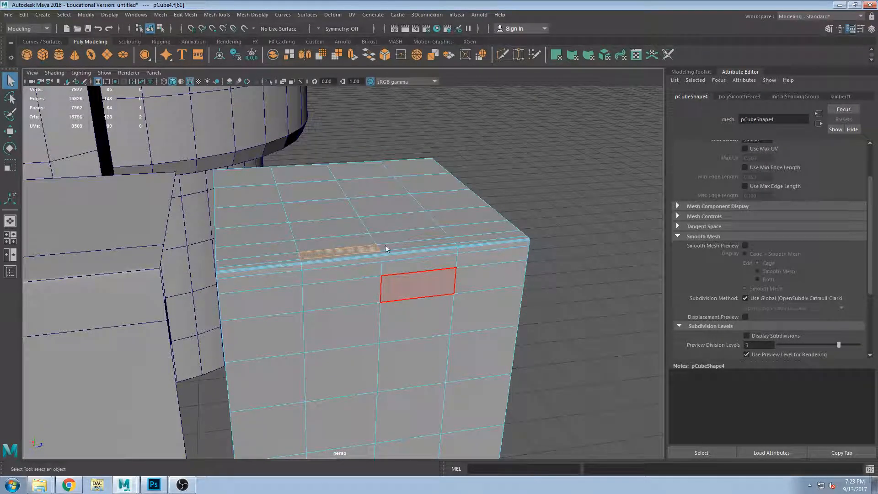
- Switch the duplicate to edge selection and select the edges of the middle line where it crosses the fold
right_drag(385, 252, 386, 198)
click(383, 268)
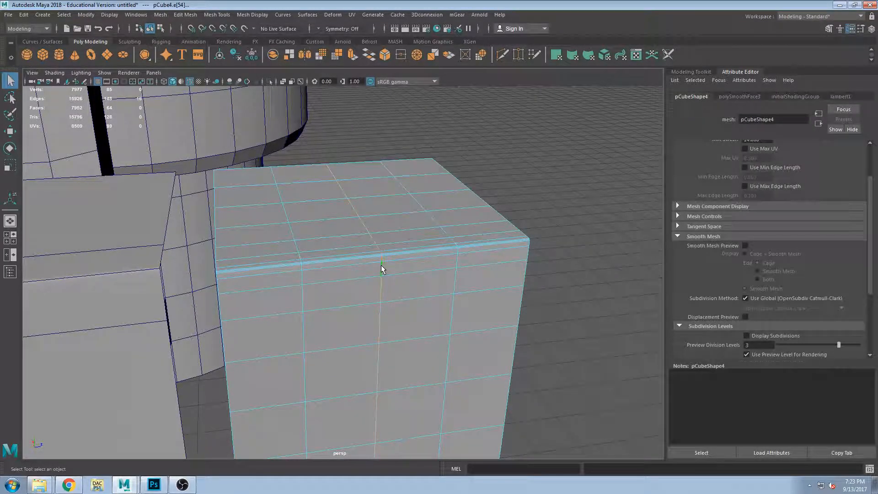
shift+click(371, 237)
shift+click(376, 248)
shift+click(380, 288)
- Try moving the selected middle edges up and outward from the fold without soft selection
alt+drag(385, 301, 390, 262)
key(w)
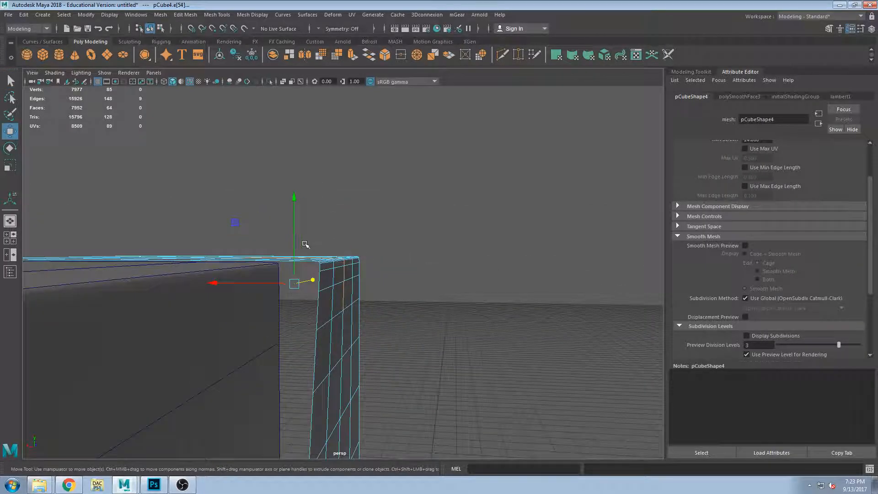
drag(237, 223, 256, 205)
alt+drag(335, 279, 255, 297)
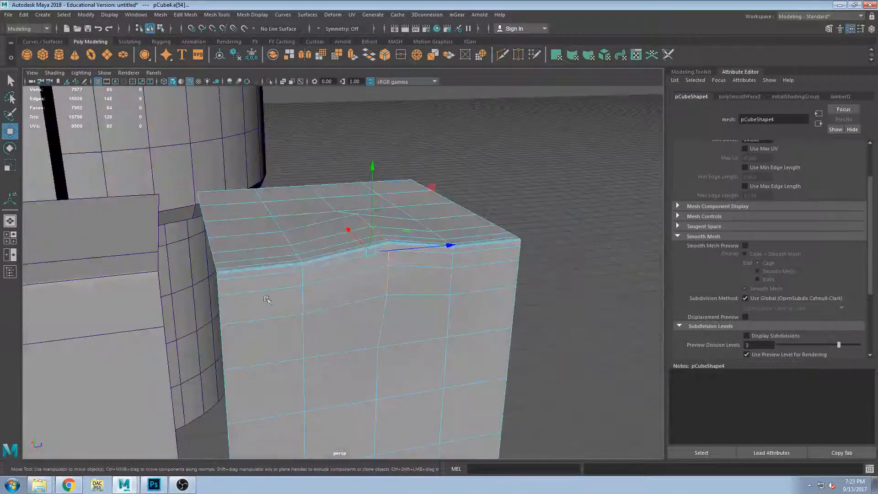
alt+drag(397, 302, 444, 314)
- Turn on soft selection and pull the duplicate's middle edges up and outward from the fold
key(b)
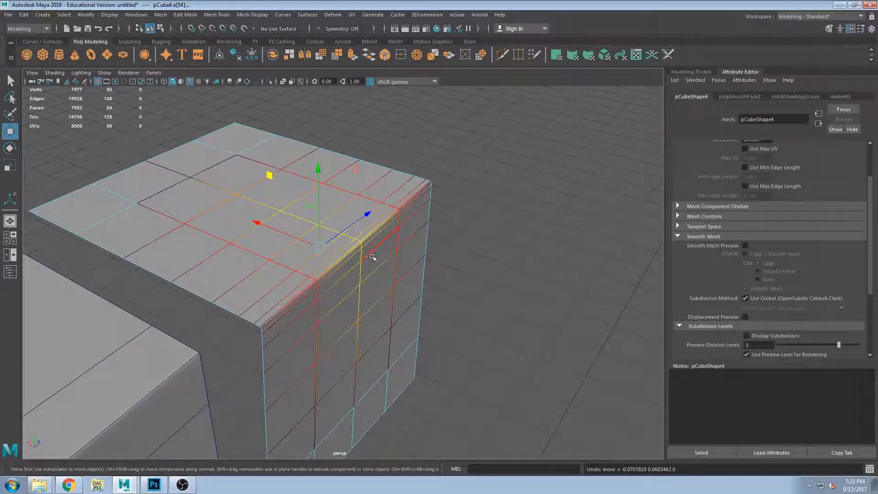
alt+drag(348, 251, 267, 188)
key(ctrl+z)
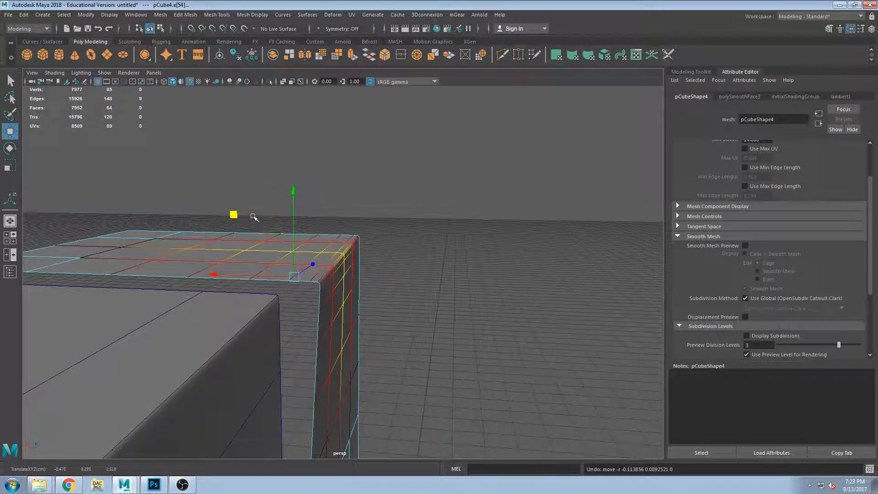
drag(234, 215, 264, 195)
alt+drag(456, 296, 295, 256)
alt+middle_drag(295, 256, 507, 236)
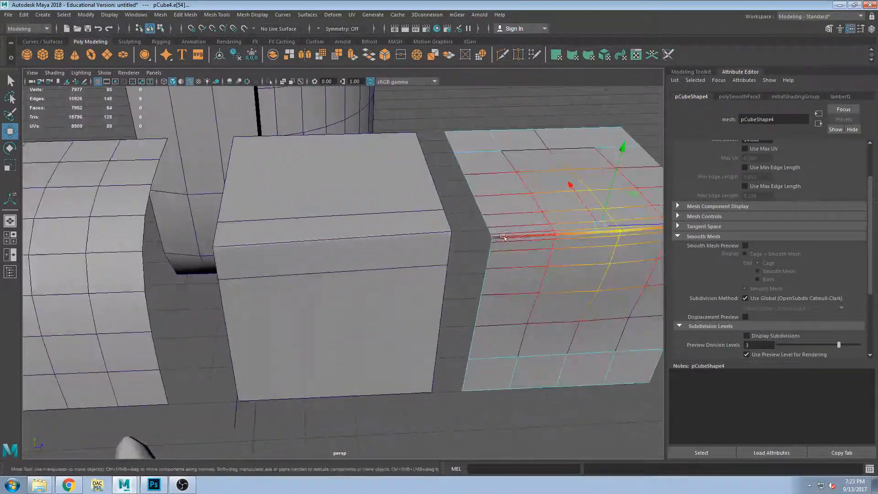
- Insert an edge loop through the middle of the original folded piece, running across its fold
scroll(349, 271, up, 4)
alt+middle_drag(326, 273, 347, 273)
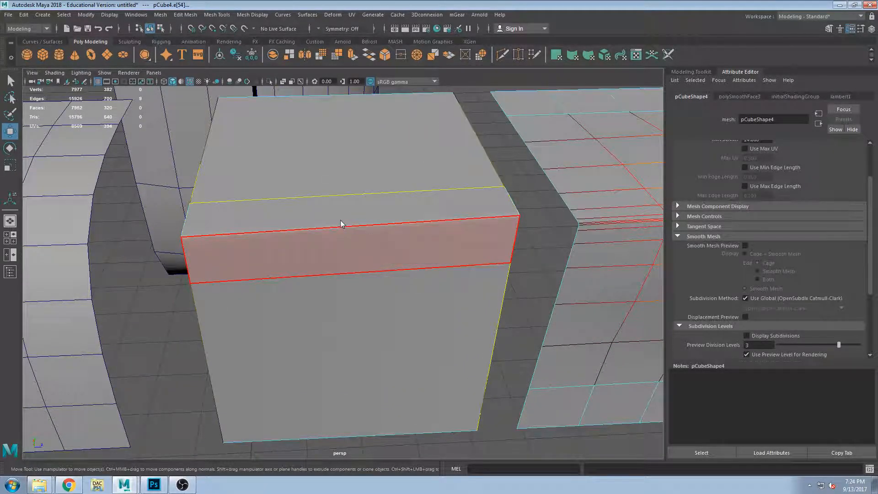
right_drag(467, 196, 482, 188)
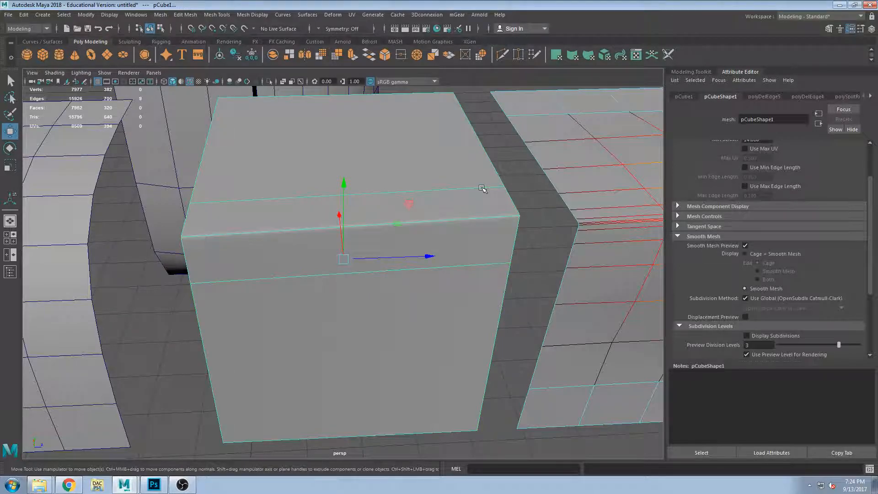
click(187, 15)
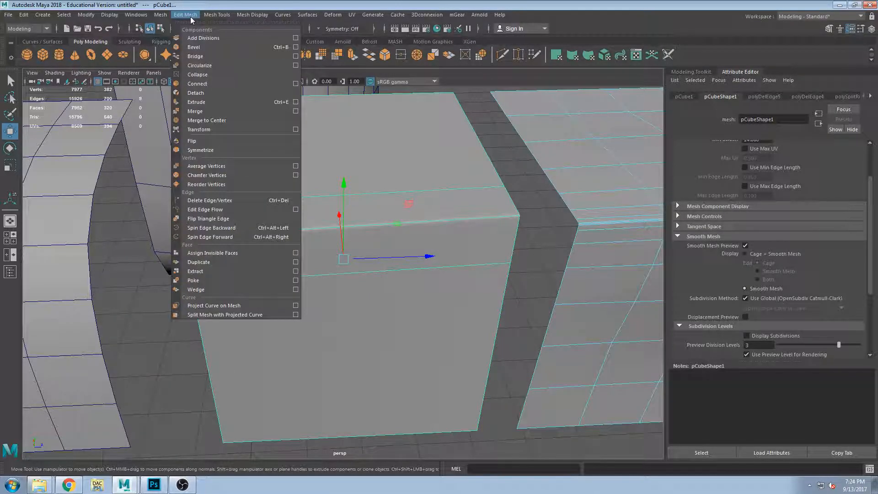
mouse_move(213, 14)
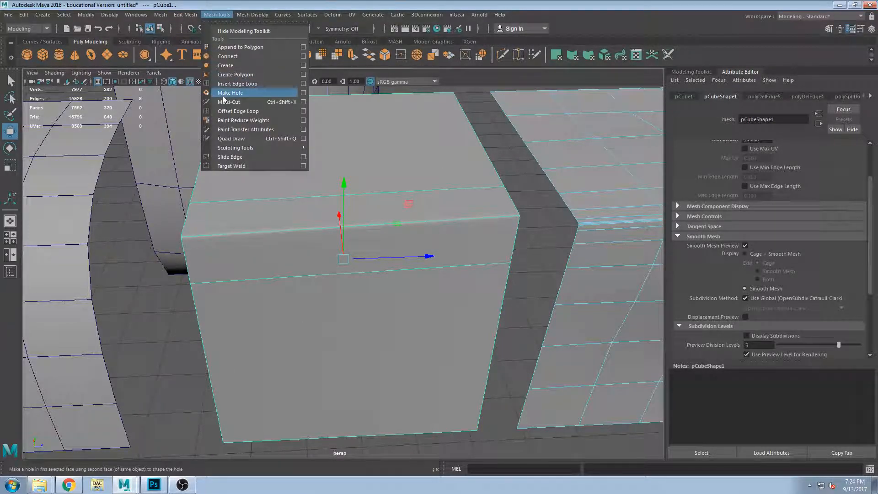
click(237, 84)
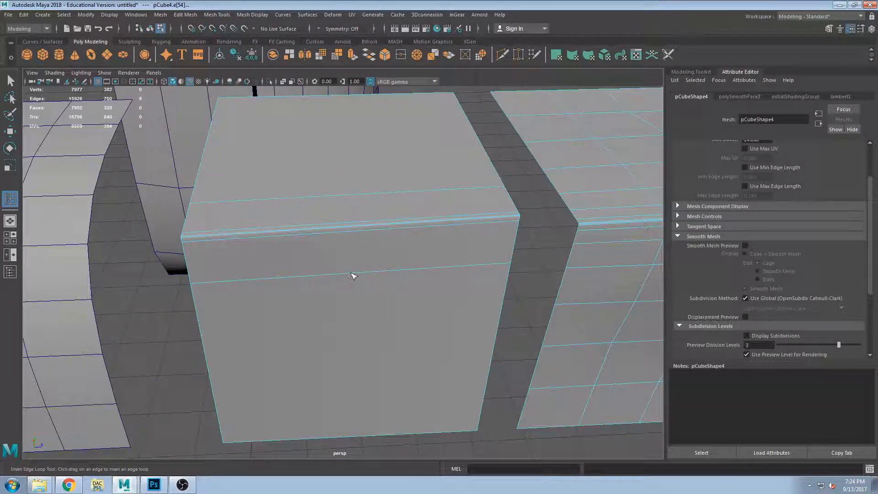
click(352, 276)
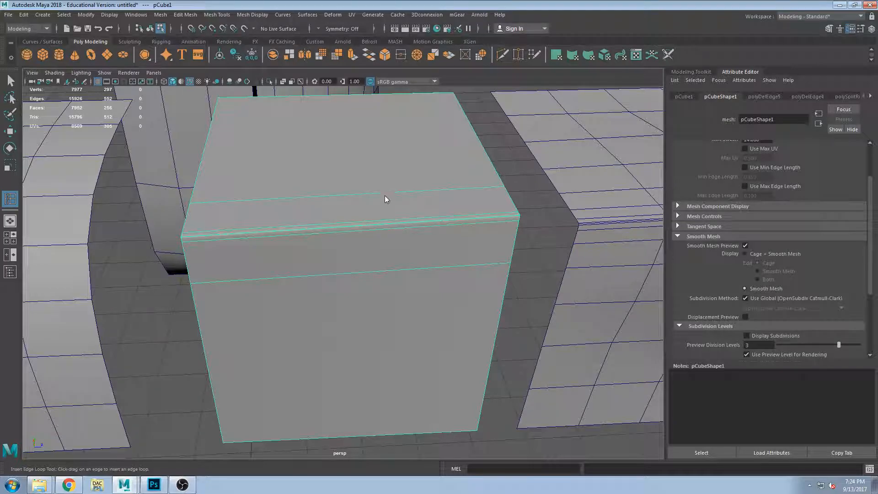
drag(342, 226, 365, 249)
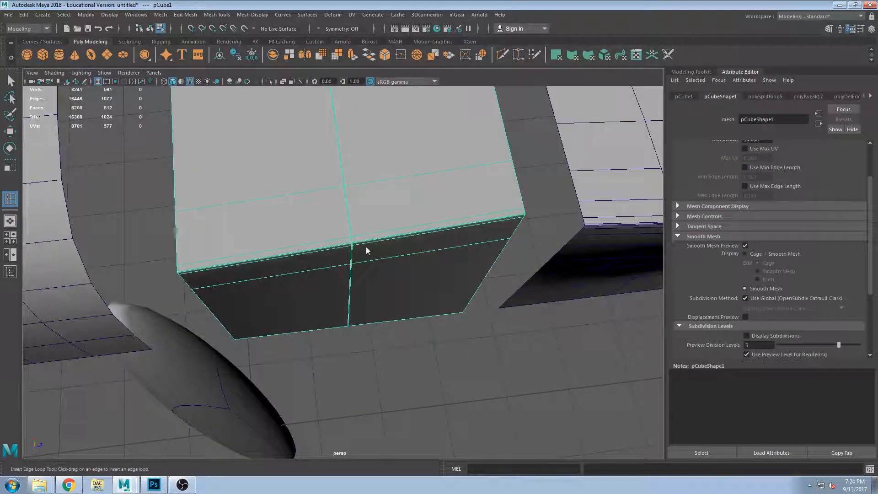
- With smooth preview off, pull the vertex at the middle of the original's fold outward and undo the latest moves
drag(329, 227, 325, 223)
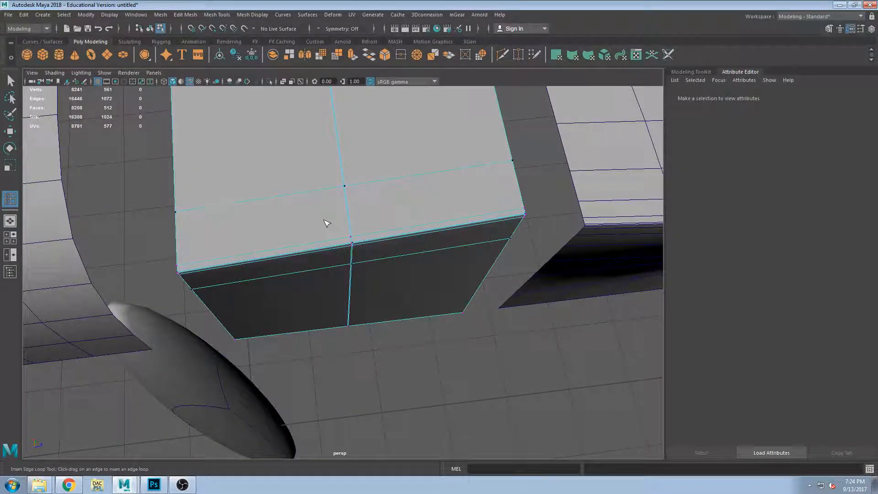
click(16, 134)
click(350, 241)
alt+drag(365, 251, 392, 243)
key(1)
alt+drag(462, 308, 367, 233)
key(ctrl+z)
key(ctrl+z)
key(ctrl+z)
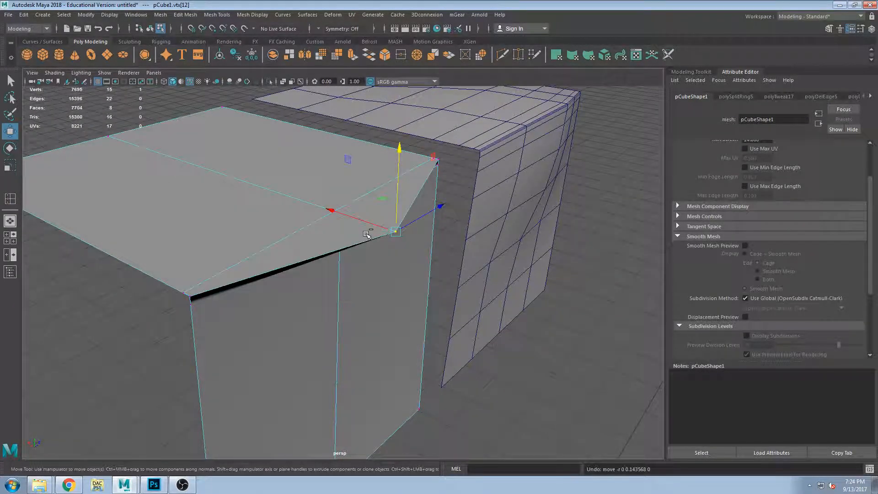
- Select the three vertices of the new edge loop around the fold and turn the original's smooth preview back on
drag(300, 196, 329, 235)
key(3)
alt+drag(404, 194, 372, 209)
scroll(387, 206, up, 3)
alt+drag(400, 181, 230, 279)
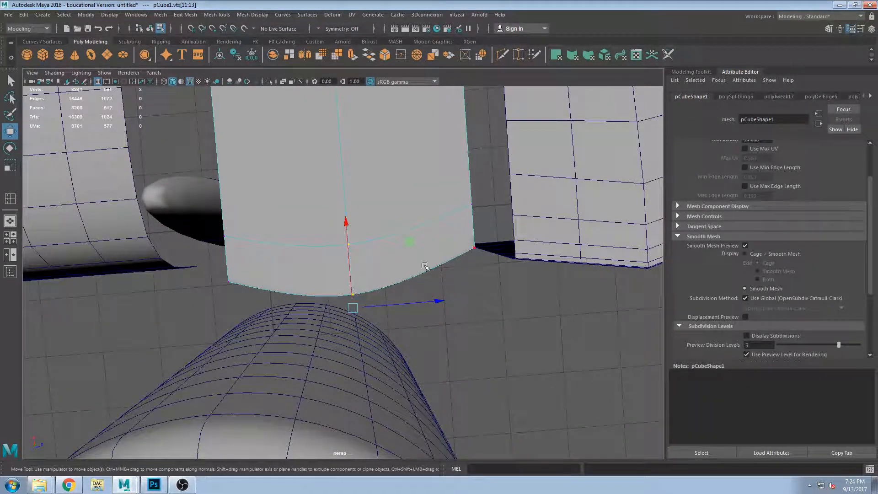
alt+drag(372, 309, 379, 191)
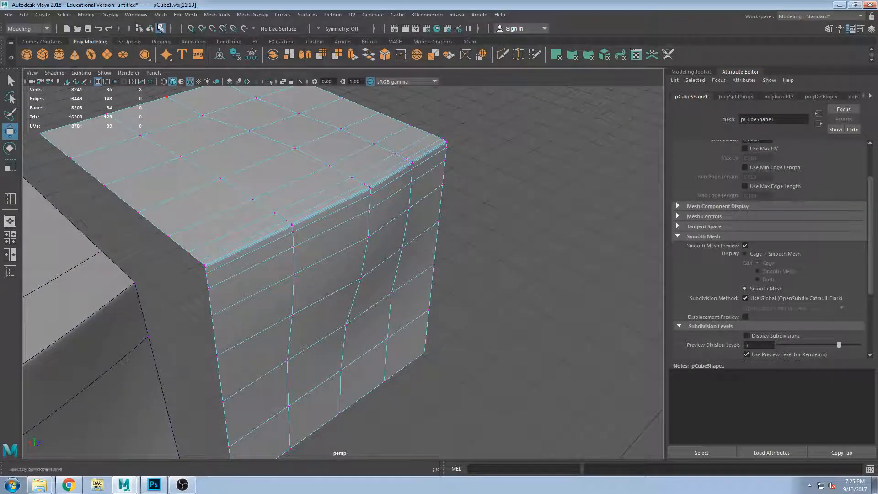
click(182, 15)
mouse_move(165, 15)
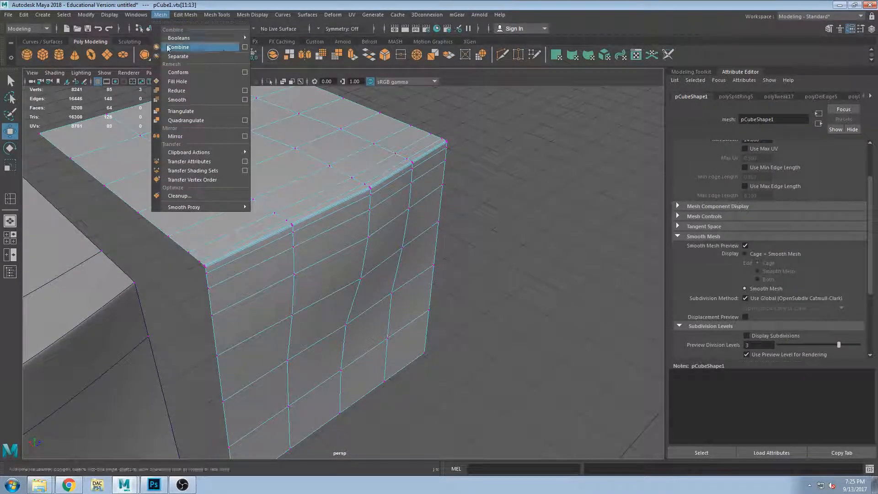
click(176, 99)
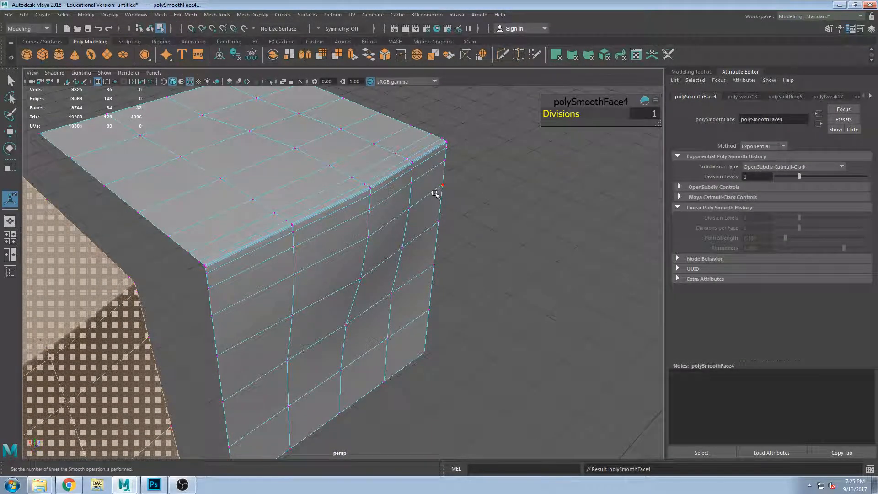
key(ctrl+z)
- Return the subdivided folded duplicate to object mode and apply Smooth to the whole piece
right_drag(374, 201, 409, 183)
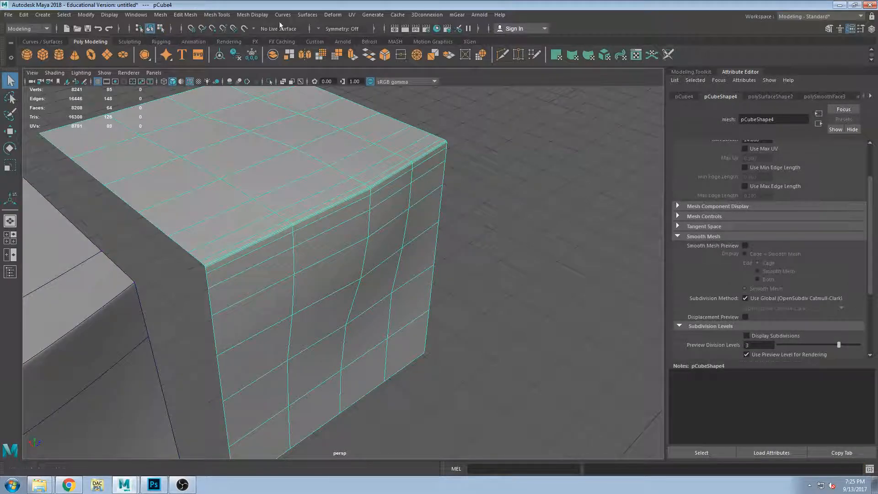
click(185, 14)
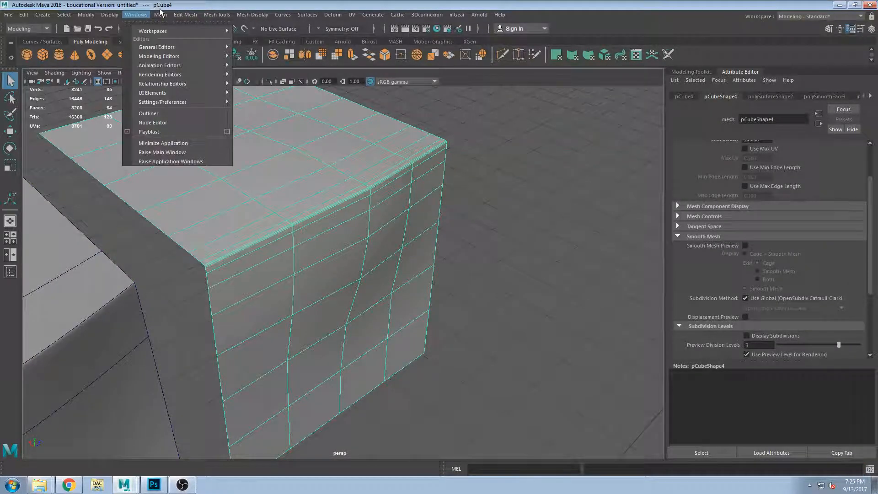
mouse_move(161, 15)
click(183, 99)
alt+drag(421, 169, 515, 243)
click(565, 260)
alt+drag(566, 261, 417, 252)
scroll(295, 199, down, 10)
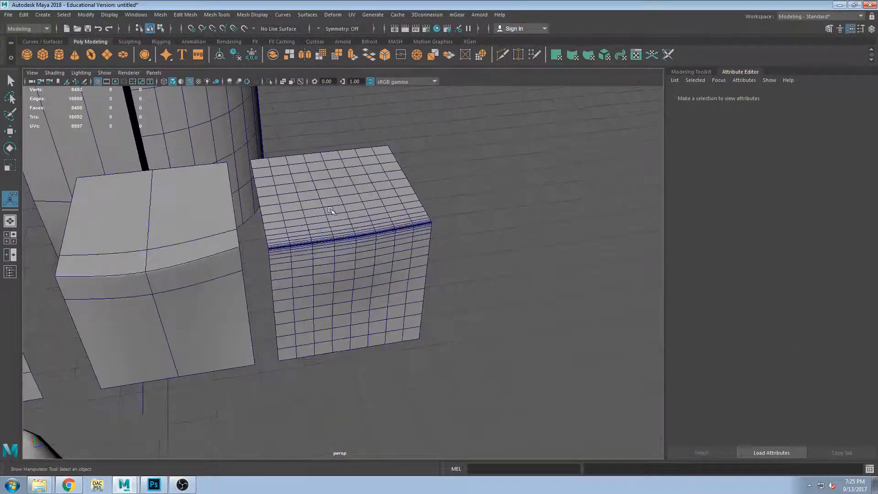
- Compare the original's few editable vertices under smooth preview with the dense mesh of the smoothed duplicate from several angles
alt+middle_drag(328, 211, 446, 215)
click(502, 220)
click(298, 243)
alt+drag(311, 249, 346, 269)
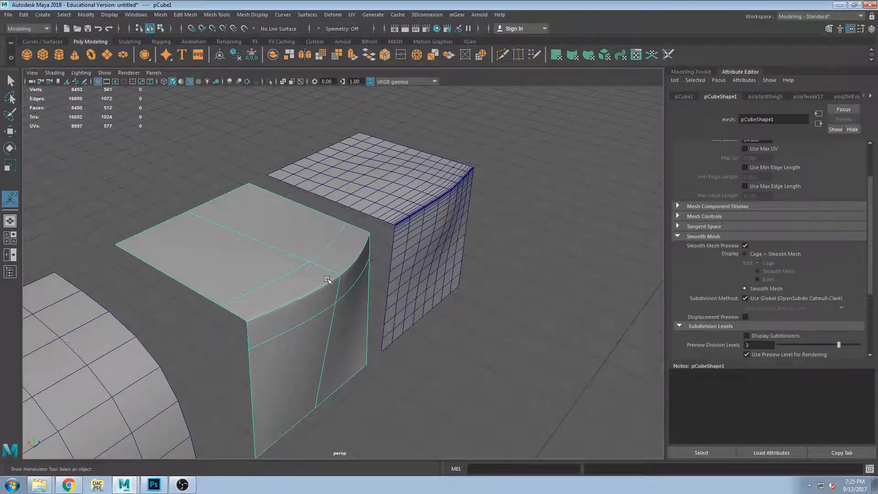
right_drag(314, 233, 279, 232)
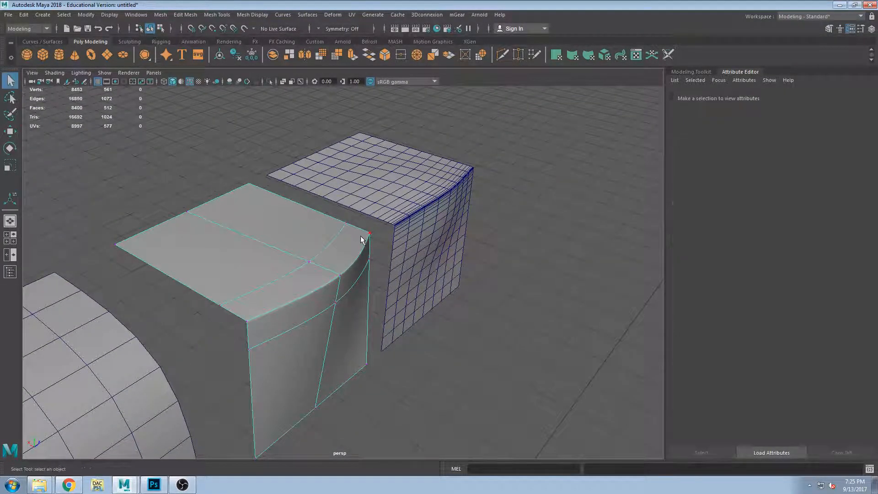
alt+drag(361, 237, 367, 286)
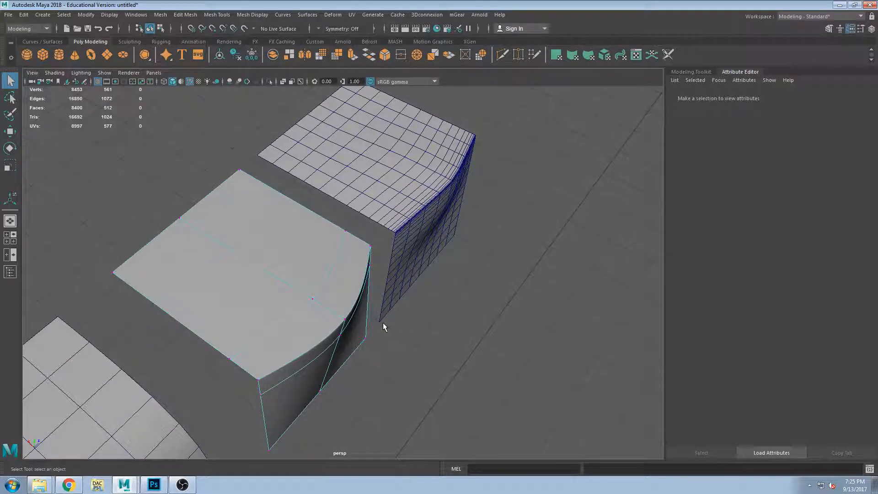
alt+drag(380, 347, 319, 291)
scroll(319, 291, down, 3)
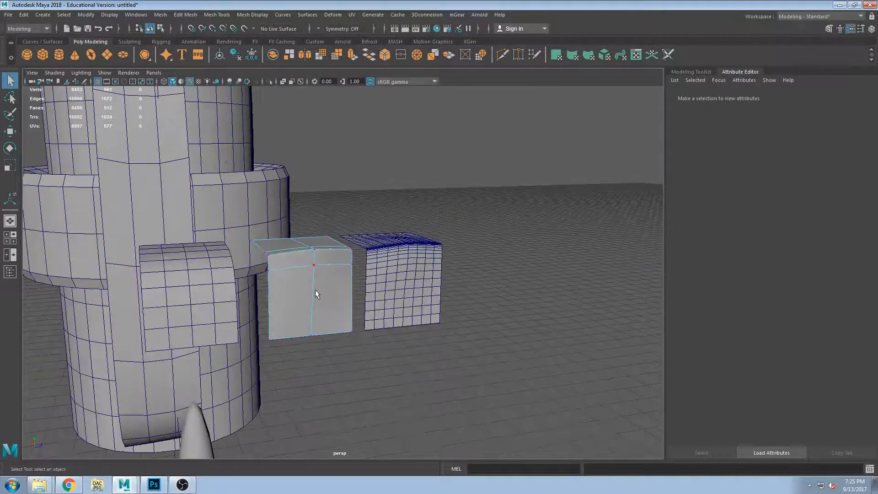
alt+drag(327, 216, 369, 246)
alt+drag(330, 300, 284, 310)
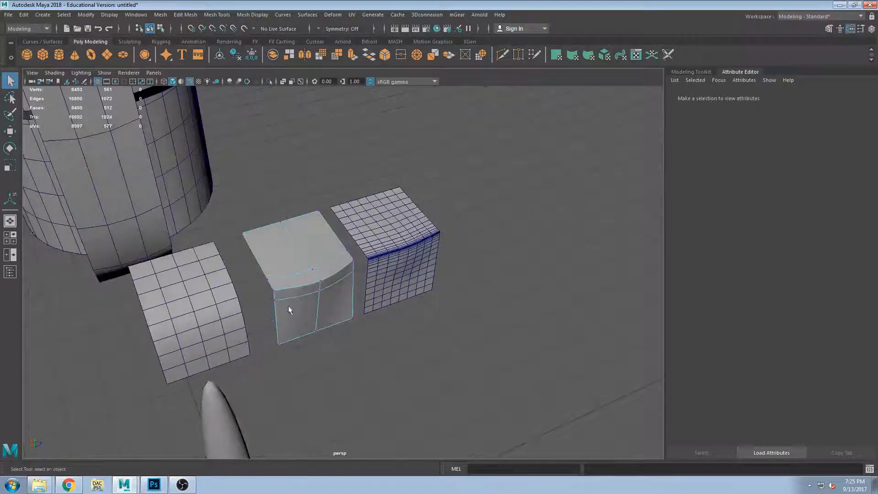
key(F8)
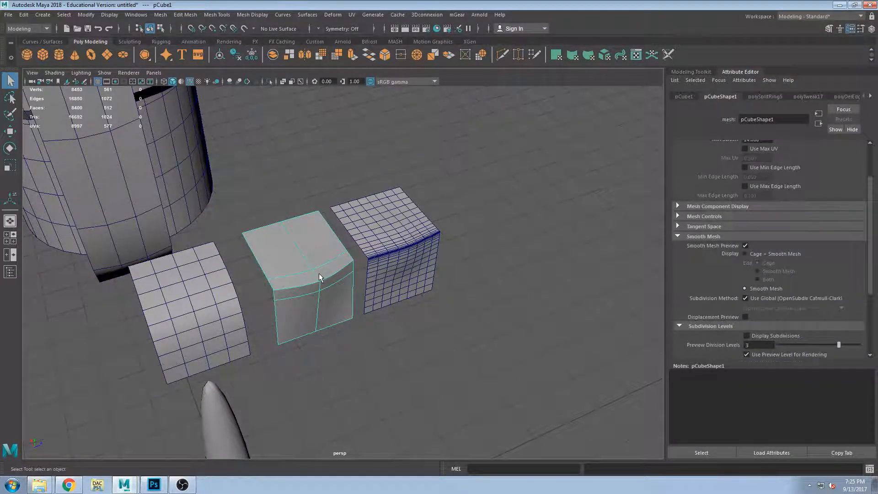
- Turn off the original folded piece's smooth preview and move the neighbouring curved piece away from it
key(1)
alt+drag(328, 275, 321, 293)
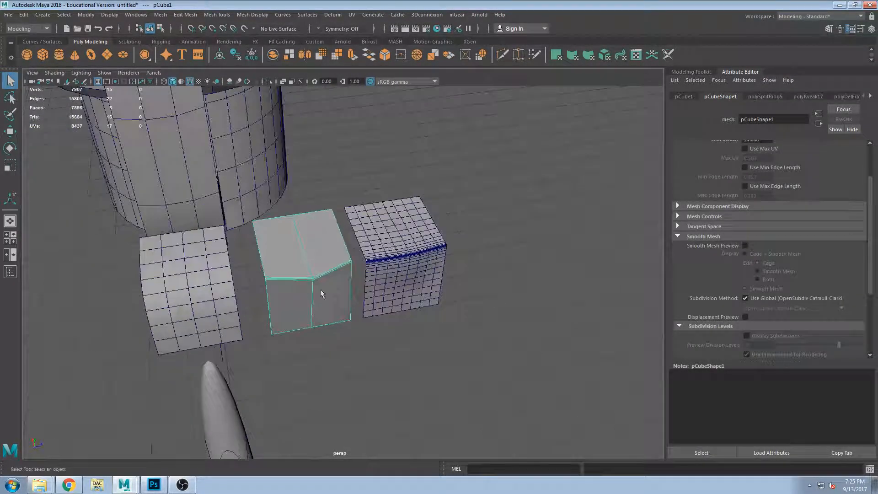
click(217, 298)
key(w)
drag(235, 284, 112, 301)
- Duplicate the original folded piece beside itself and move the densely smoothed piece farther away
click(333, 255)
mouse_move(330, 269)
shift+mouse_down()
mouse_move(220, 286)
mouse_move(315, 273)
shift+mouse_up()
click(397, 256)
drag(398, 256, 491, 241)
click(276, 280)
- Turn on smooth preview for the original and its new copy, and set the copy's preview division levels to 1
click(193, 288)
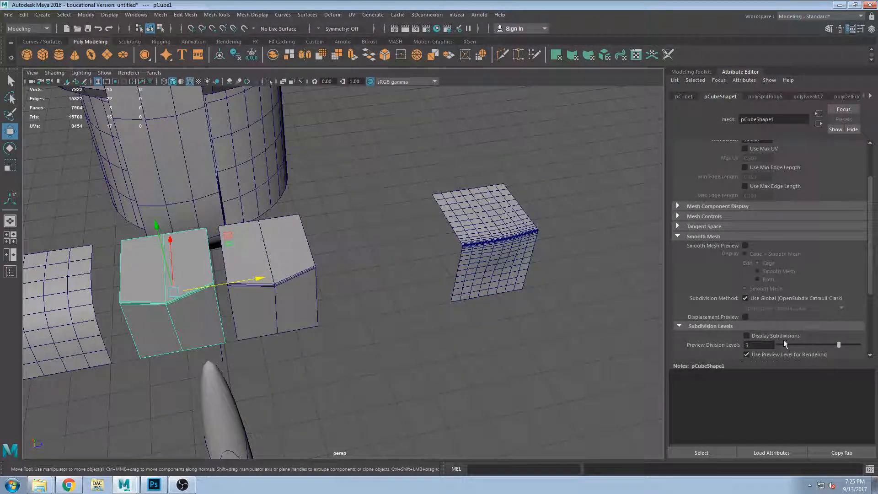
click(294, 245)
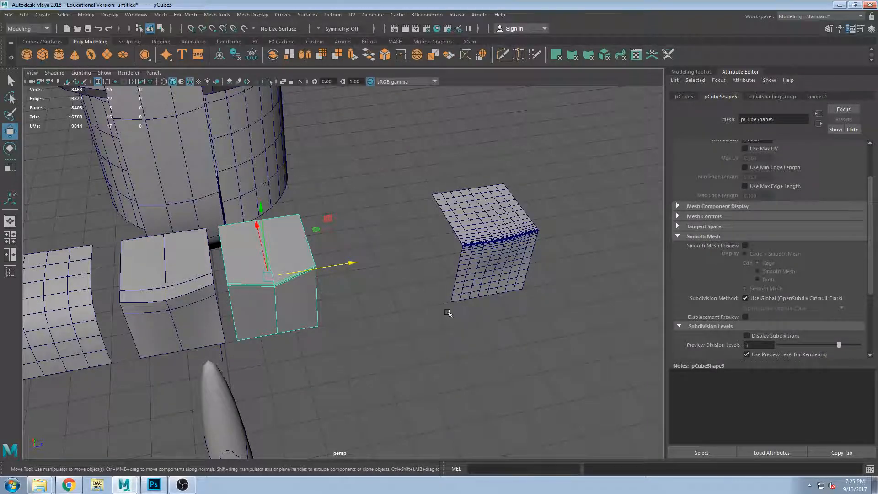
key(4)
key(3)
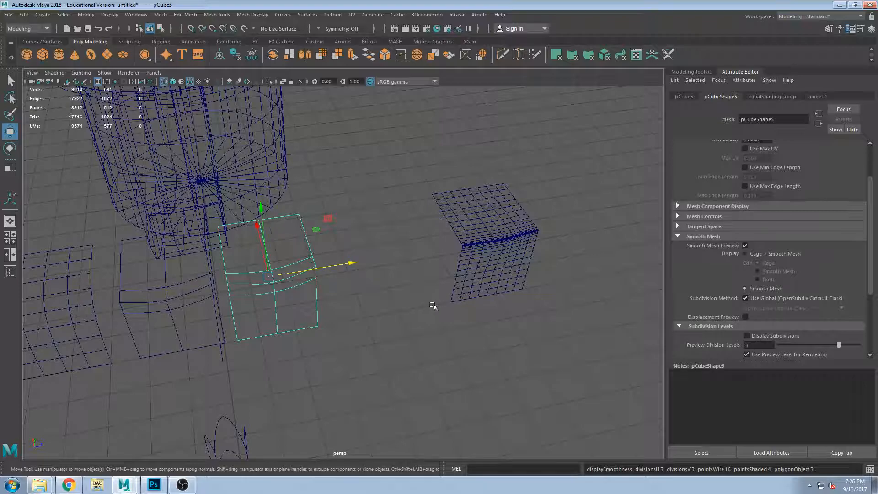
key(5)
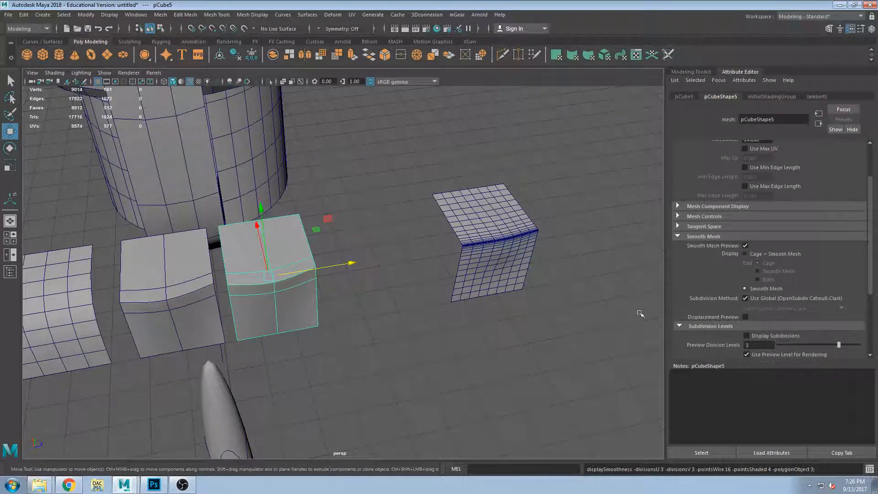
click(794, 343)
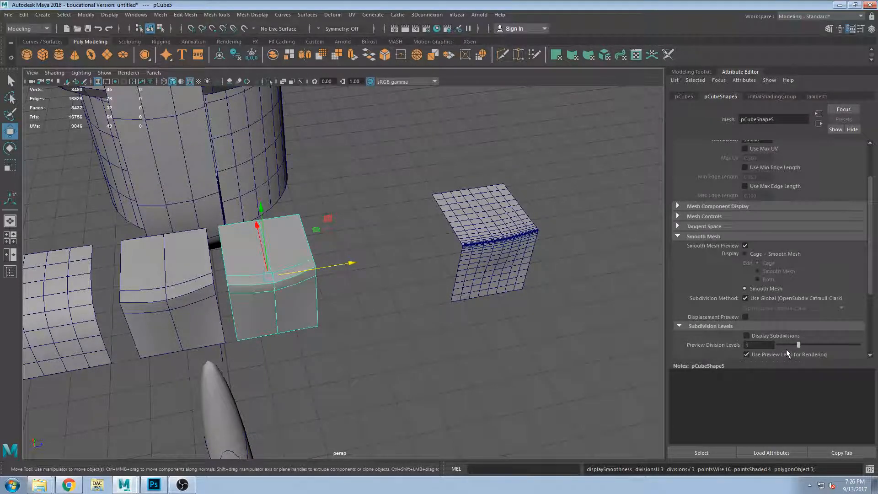
- Select the original folded piece and set its preview division levels to 2
alt+drag(343, 313, 359, 295)
alt+right_drag(359, 295, 398, 261)
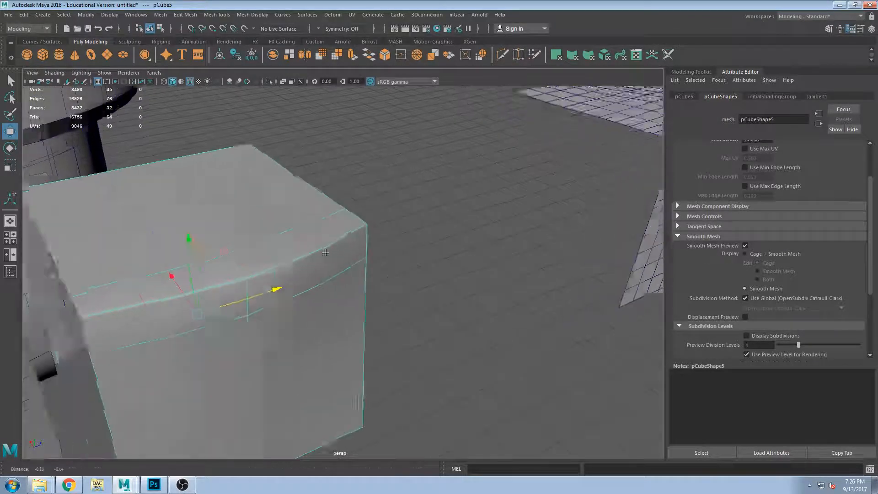
alt+middle_drag(398, 261, 459, 211)
alt+right_drag(459, 210, 460, 211)
alt+drag(461, 212, 480, 216)
alt+right_drag(480, 216, 423, 232)
scroll(424, 232, up, 5)
alt+middle_drag(253, 260, 448, 193)
click(449, 193)
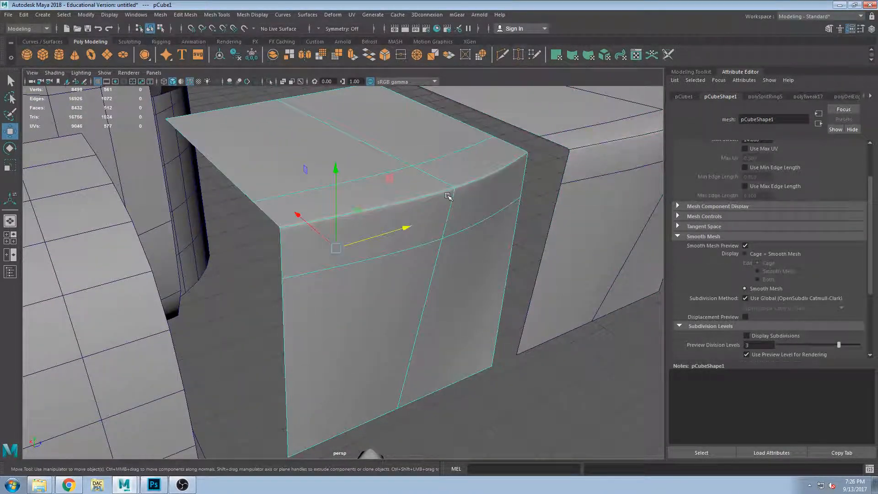
key(f)
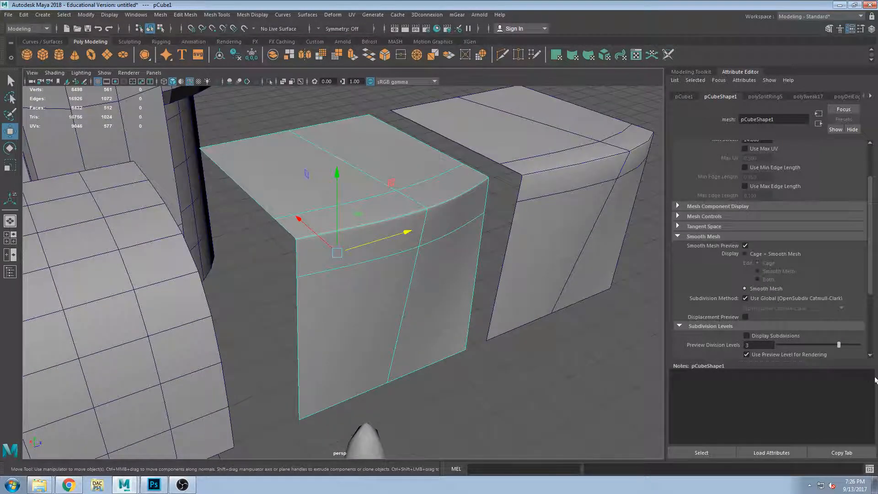
click(821, 344)
mouse_move(823, 345)
mouse_down()
mouse_move(834, 346)
mouse_move(824, 349)
mouse_up()
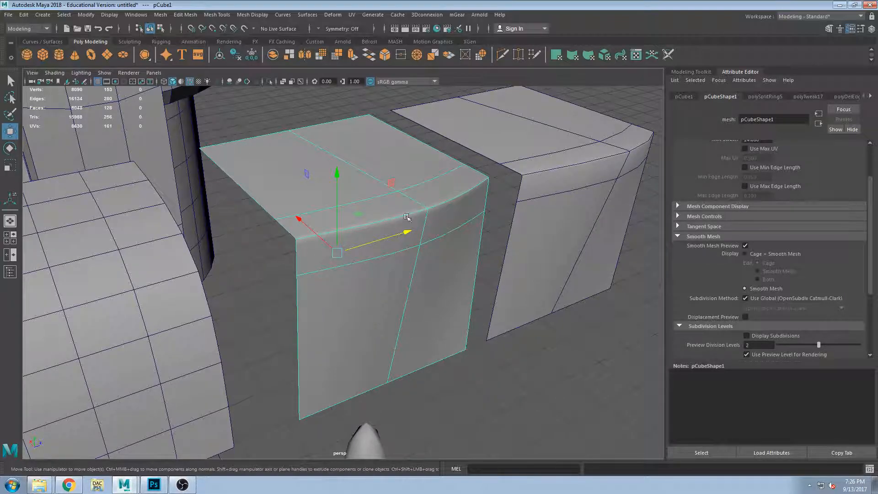
- Compare the smooth previews of the original and its copy, and examine the two-handled mug's mesh
alt+drag(418, 248, 449, 260)
scroll(352, 258, down, 5)
click(466, 262)
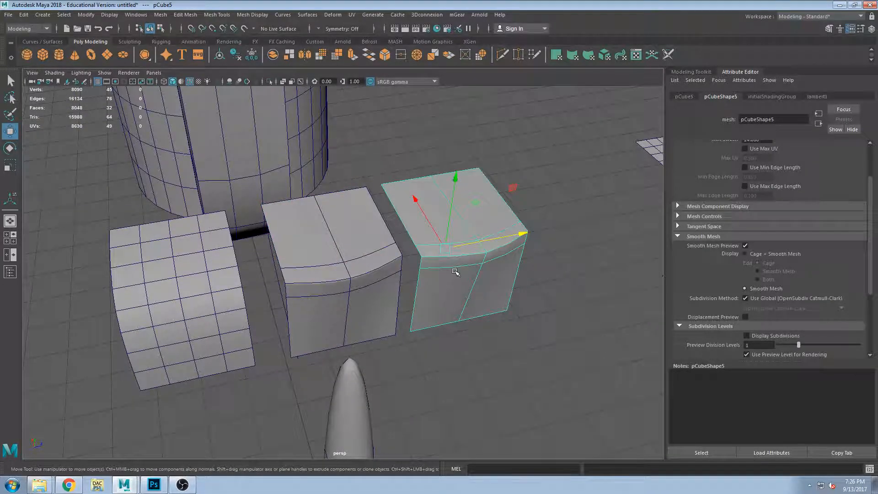
alt+drag(395, 270, 349, 139)
scroll(348, 141, down, 6)
alt+drag(341, 188, 227, 181)
alt+middle_drag(227, 182, 567, 206)
alt+drag(530, 212, 480, 264)
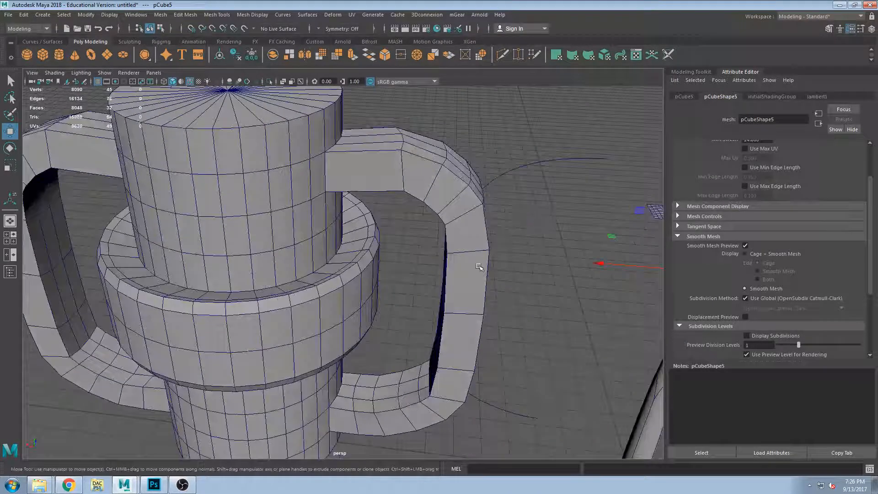
scroll(516, 260, down, 3)
alt+drag(400, 143, 196, 55)
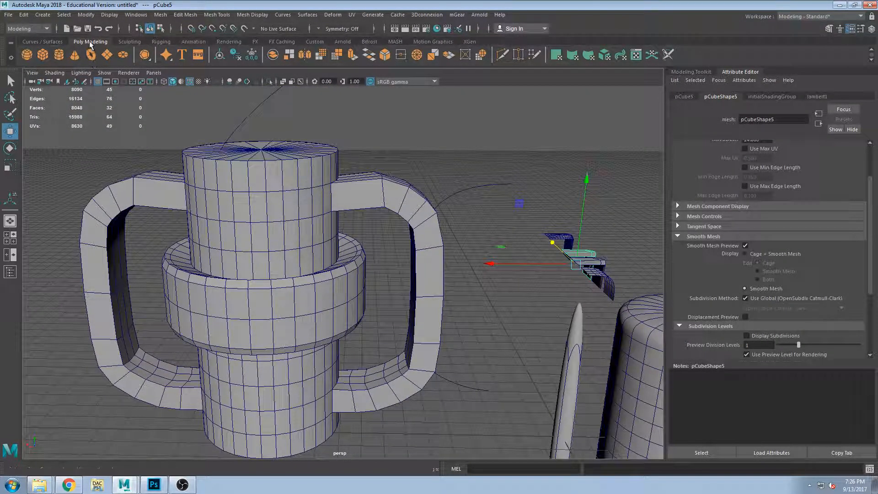
- Draw a wavy Bezier curve from many closely spaced corner points beside the mug in the side view
click(61, 42)
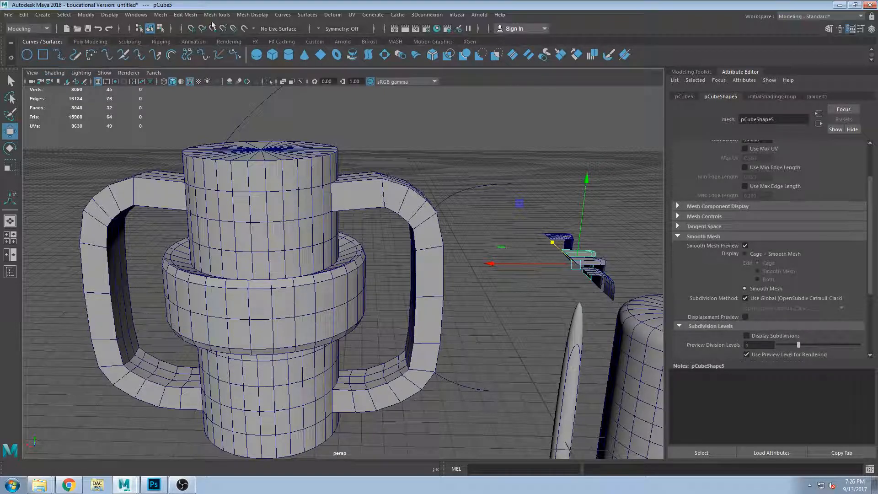
click(235, 55)
key(space)
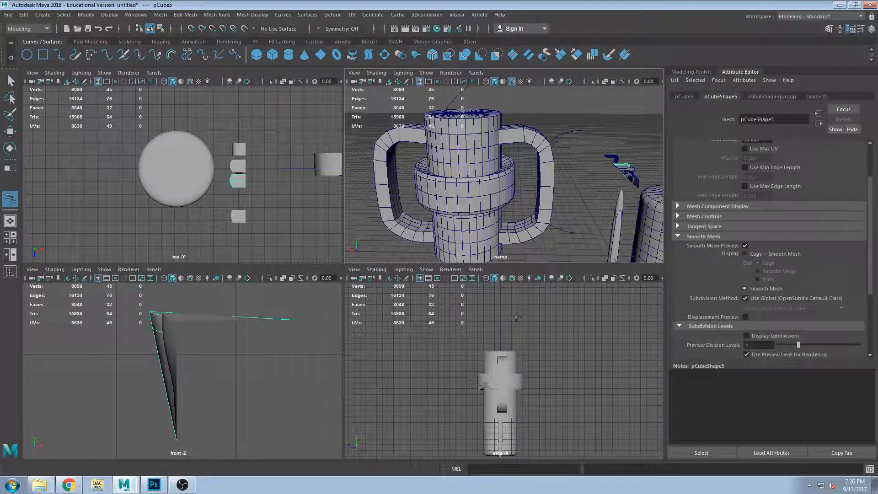
key(space)
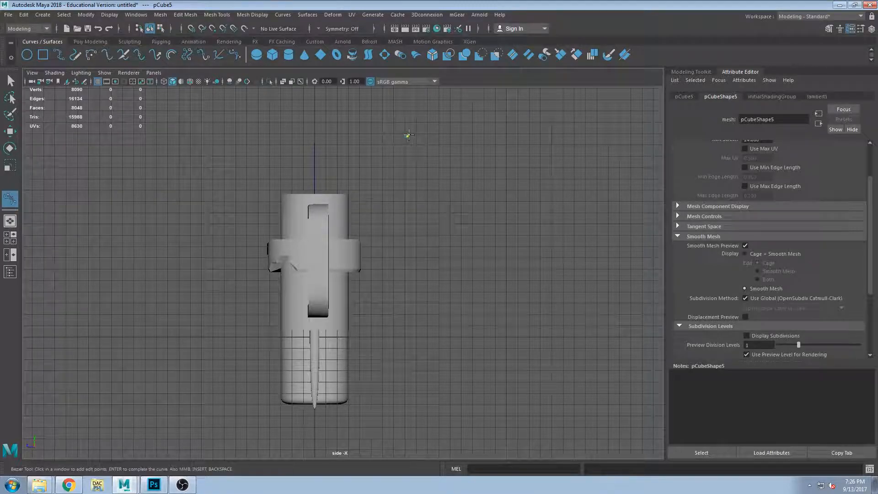
click(407, 135)
click(425, 170)
click(425, 176)
click(428, 188)
click(432, 197)
click(434, 211)
click(434, 221)
click(427, 235)
click(420, 241)
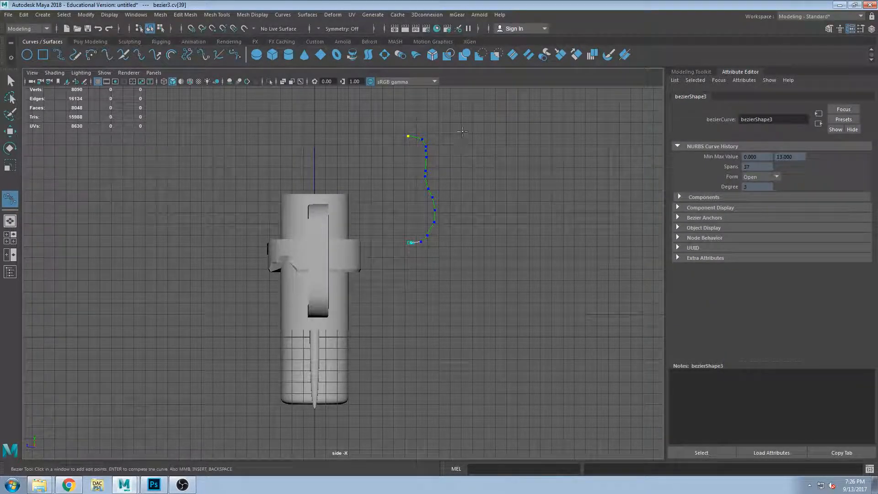
key(Return)
- Draw a second wavy Bezier curve next to the first, using only five anchor points with curve handles
drag(439, 128, 457, 130)
click(466, 147)
drag(456, 176, 460, 185)
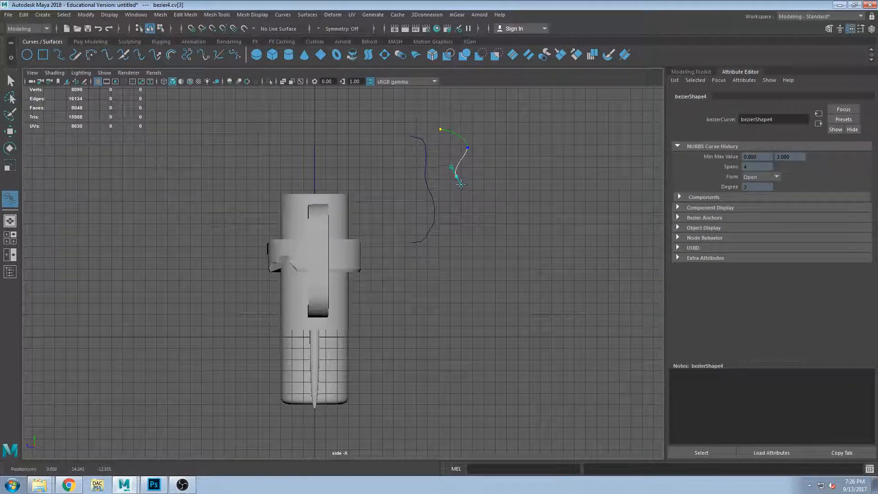
key(q)
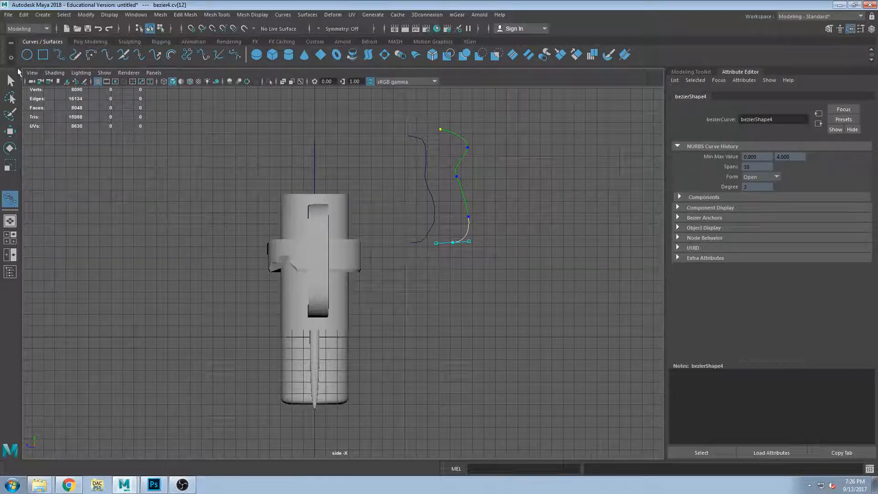
scroll(458, 156, up, 3)
scroll(279, 264, down, 2)
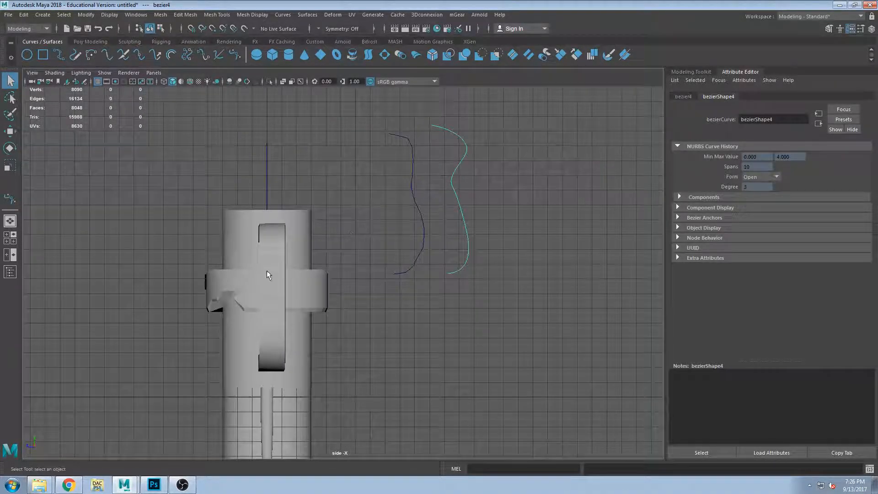
- Select the two-handled mug and turn on its smooth preview in the perspective view
click(248, 250)
key(space)
key(space)
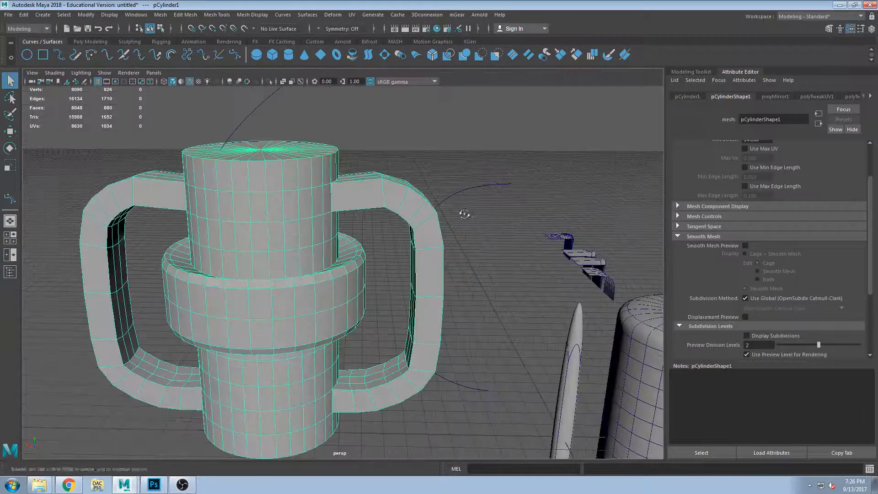
key(3)
alt+drag(439, 192, 453, 236)
alt+drag(356, 238, 399, 216)
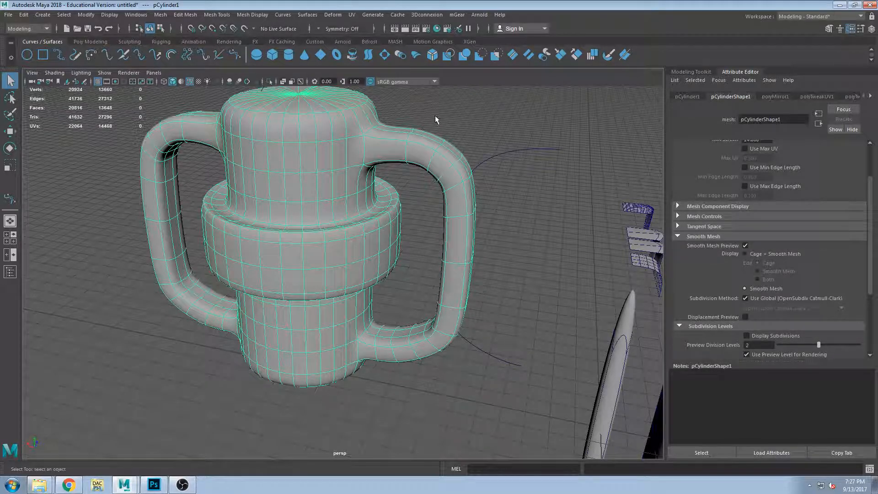
alt+drag(375, 164, 383, 168)
click(213, 14)
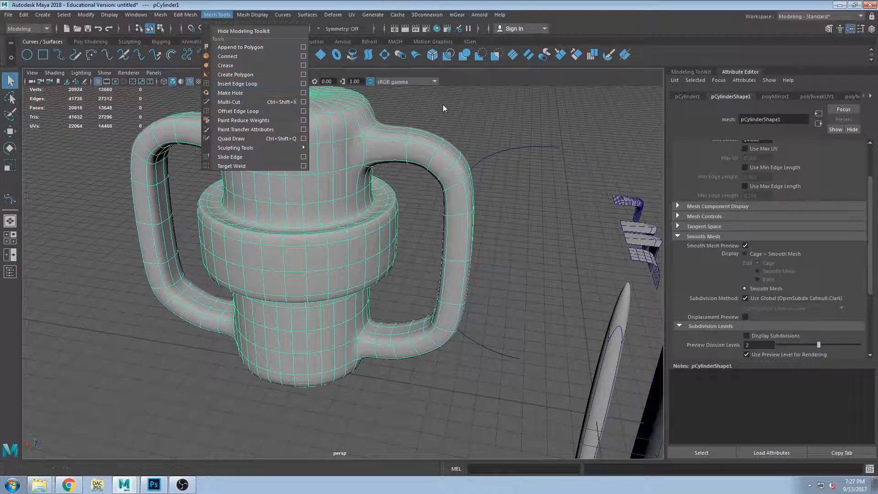
- Turn off the two-handled mug's smooth preview to expose its low-poly top cap
click(438, 134)
alt+drag(344, 198, 332, 219)
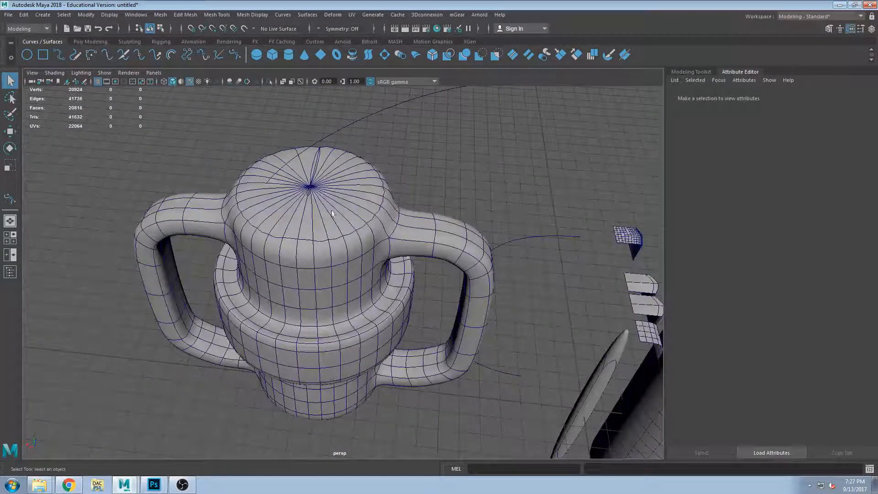
click(307, 215)
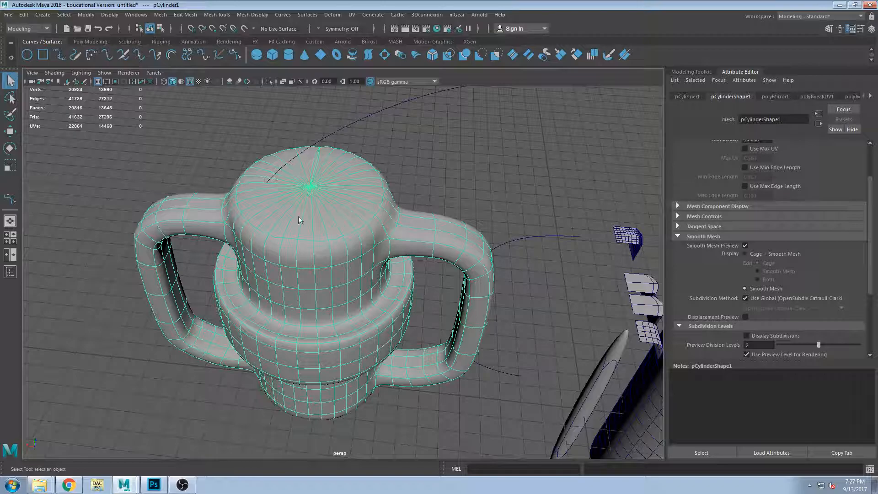
right_drag(313, 248, 314, 269)
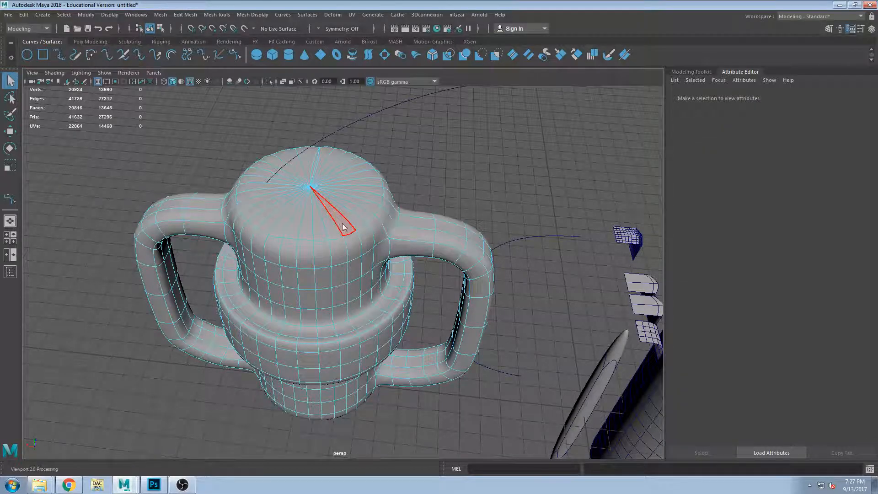
right_drag(338, 224, 365, 210)
key(1)
alt+drag(364, 216, 409, 231)
alt+drag(337, 229, 324, 214)
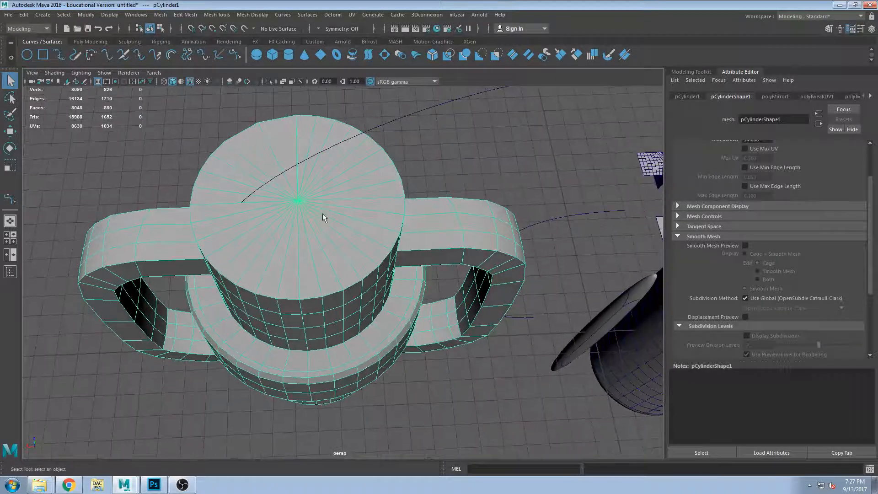
alt+drag(323, 259, 313, 245)
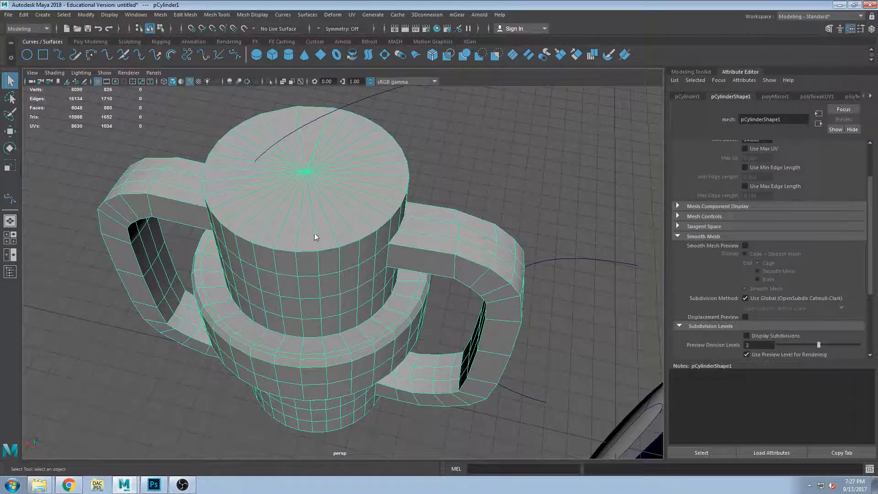
- Select neighbouring wedge faces of the mug's top cap one by one in face mode
key(F11)
click(306, 245)
click(288, 236)
shift+click(275, 228)
shift+click(266, 220)
shift+click(262, 205)
shift+click(262, 195)
shift+click(260, 187)
shift+click(258, 180)
shift+click(255, 173)
shift+click(252, 165)
shift+double_click(246, 157)
click(246, 156)
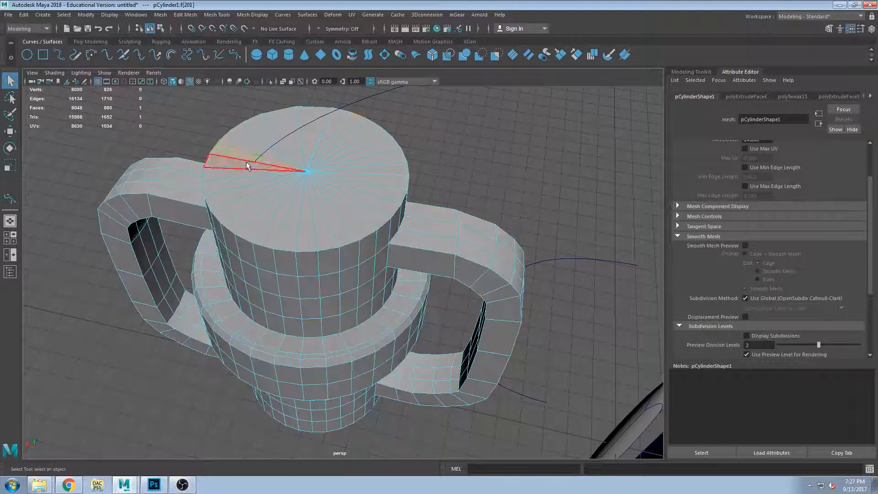
shift+click(241, 182)
shift+click(242, 175)
shift+click(245, 191)
shift+click(251, 200)
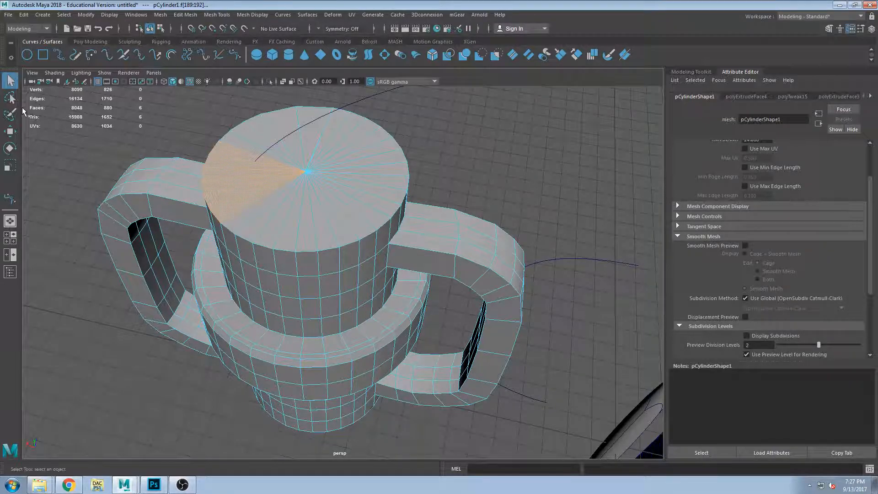
- Add the rest of the mug's top cap faces to the selection with the Paint Selection Tool
click(10, 98)
click(10, 114)
drag(302, 152, 296, 173)
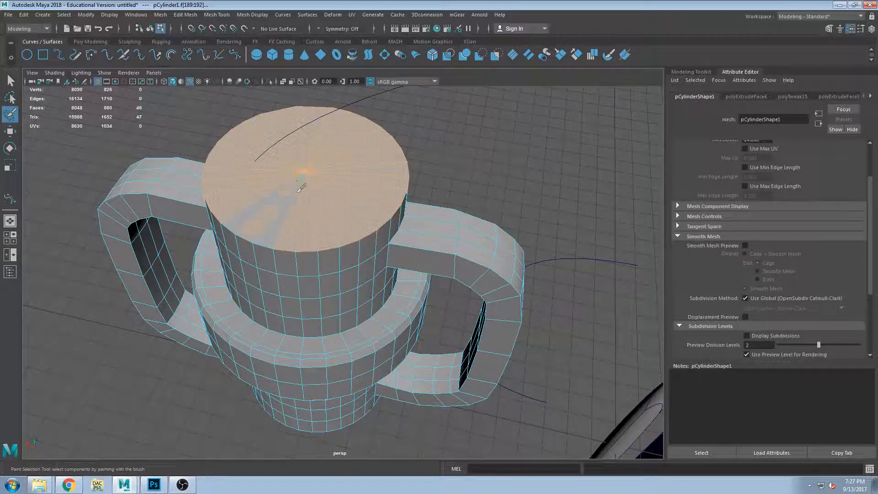
- Extrude the top cap faces inward to form a thin rim, and extrude them down to hollow out the mug
alt+drag(353, 188, 298, 170)
key(r)
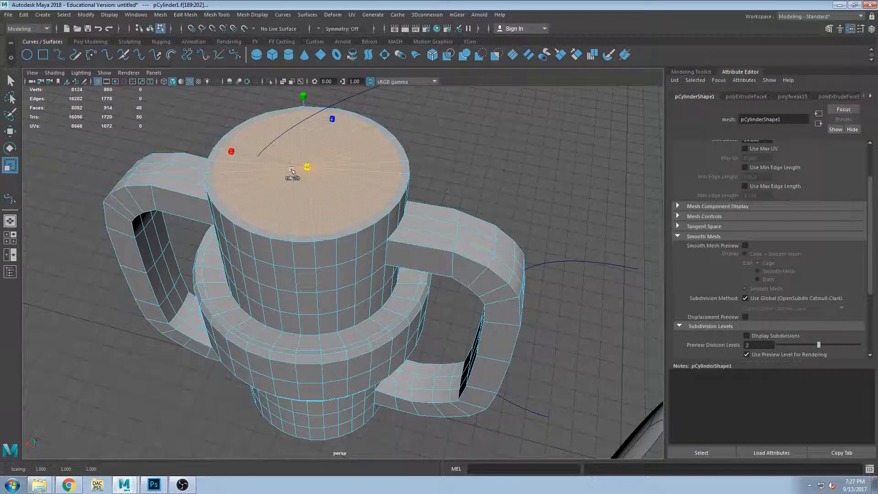
key(w)
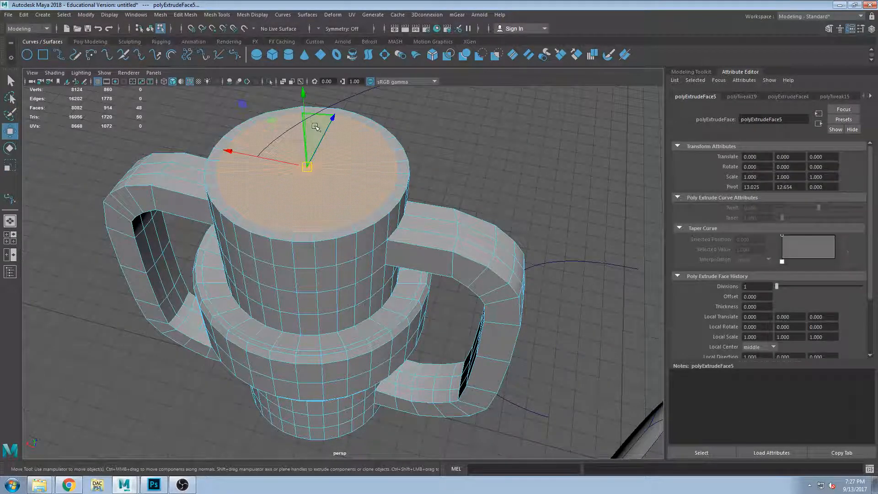
alt+drag(317, 127, 320, 238)
alt+drag(446, 186, 433, 221)
- Compare the hollowed mug's rim and upper wall with and without smooth preview
key(3)
scroll(385, 197, up, 3)
scroll(385, 196, down, 4)
scroll(407, 181, up, 3)
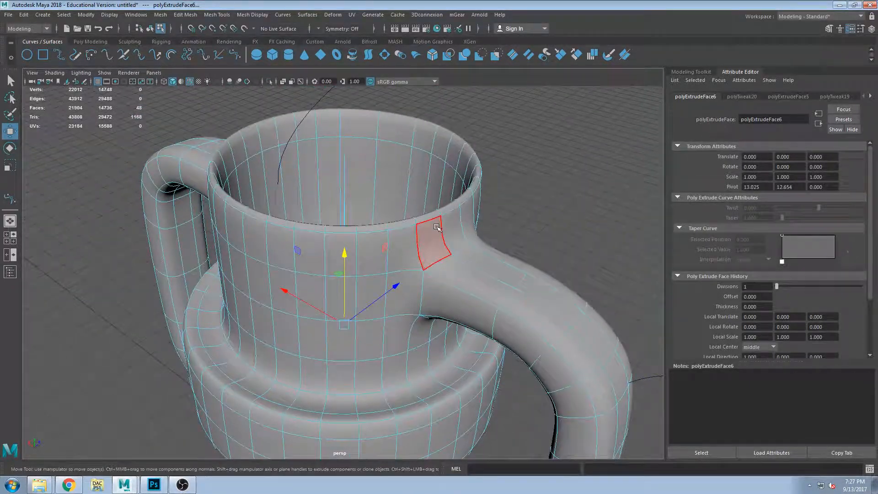
key(1)
key(3)
key(1)
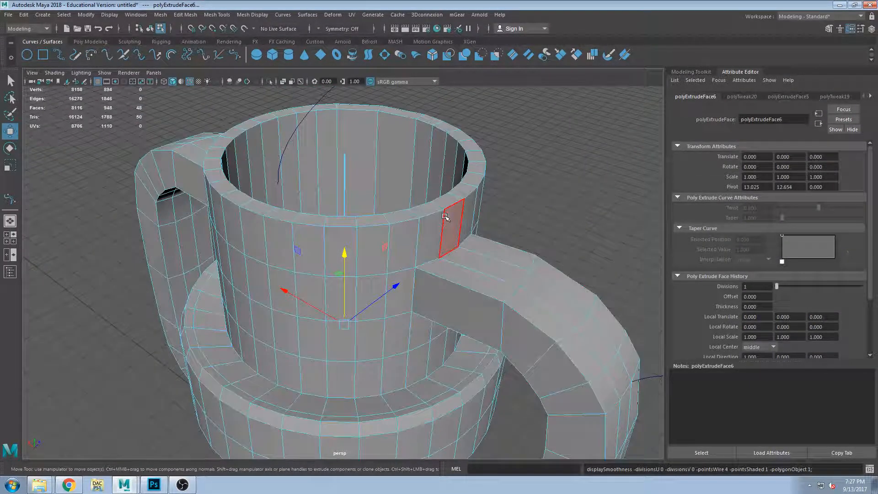
key(3)
key(1)
key(3)
key(1)
key(3)
key(1)
click(462, 211)
key(3)
key(1)
key(3)
key(1)
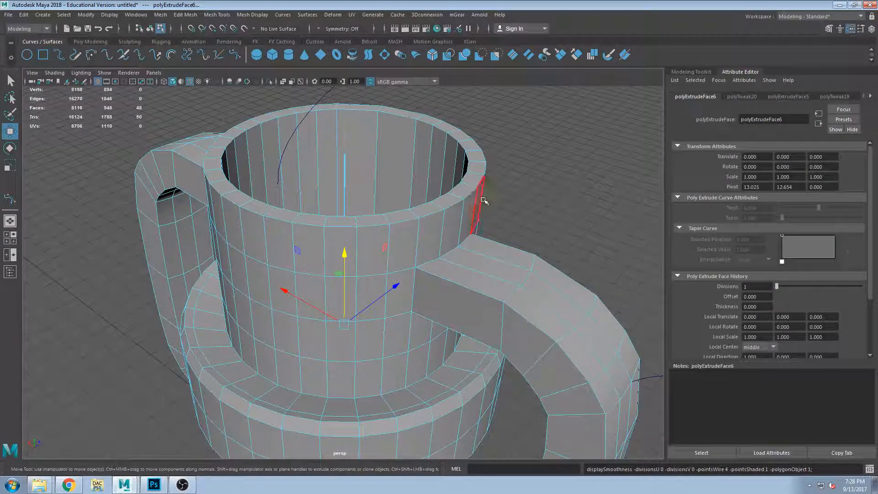
key(3)
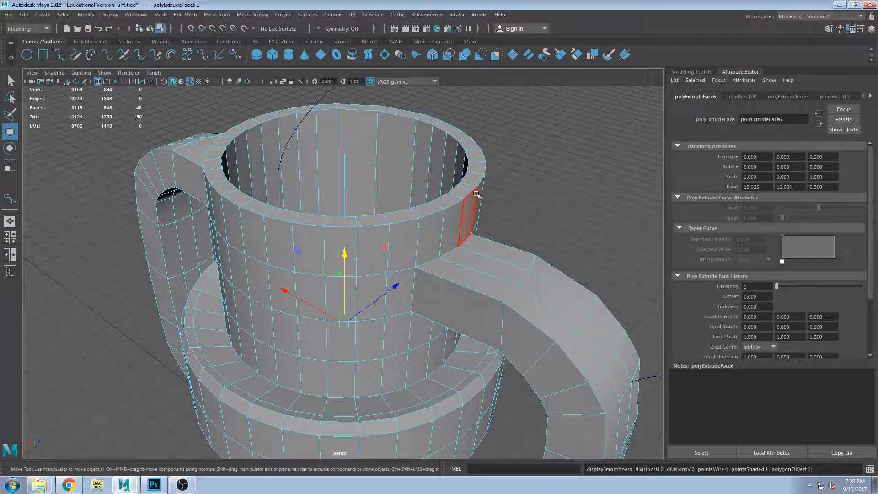
scroll(476, 194, up, 2)
key(3)
key(1)
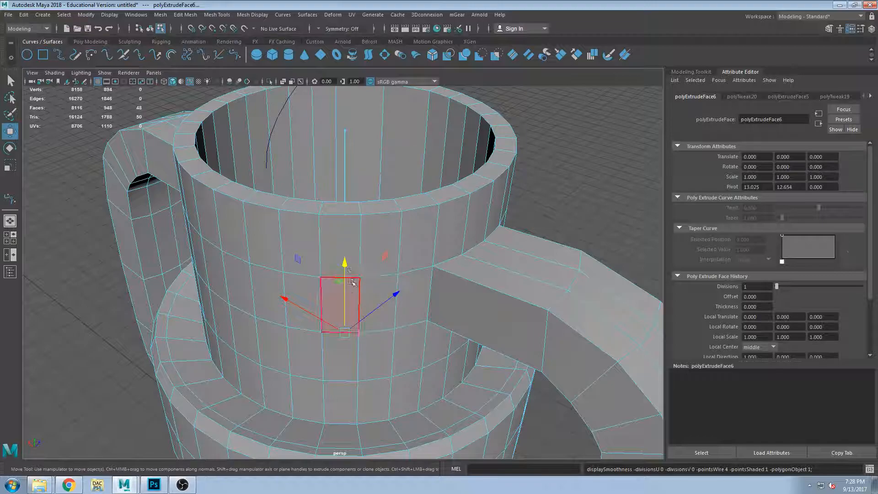
- Raise the mug's inner floor faces towards the rim, and extrude them in small increments to add supporting edge loops around the floor
alt+drag(346, 274, 365, 294)
drag(336, 254, 327, 145)
alt+drag(346, 199, 349, 175)
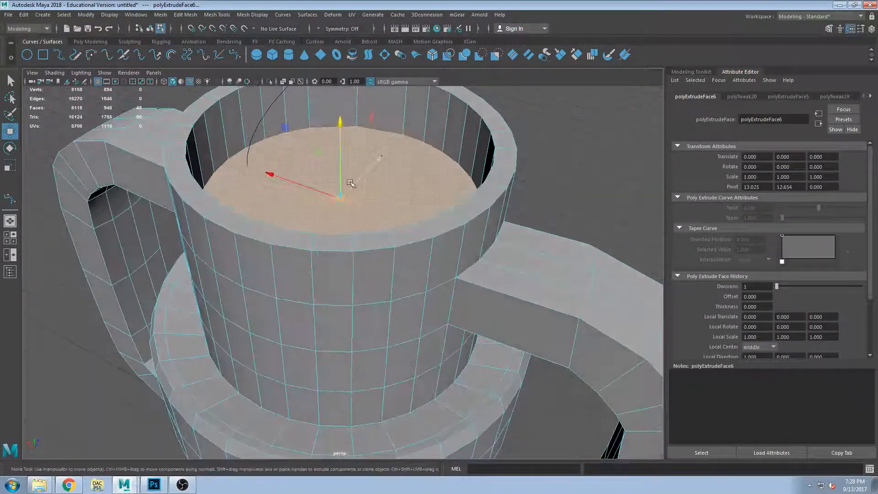
alt+middle_drag(350, 175, 361, 241)
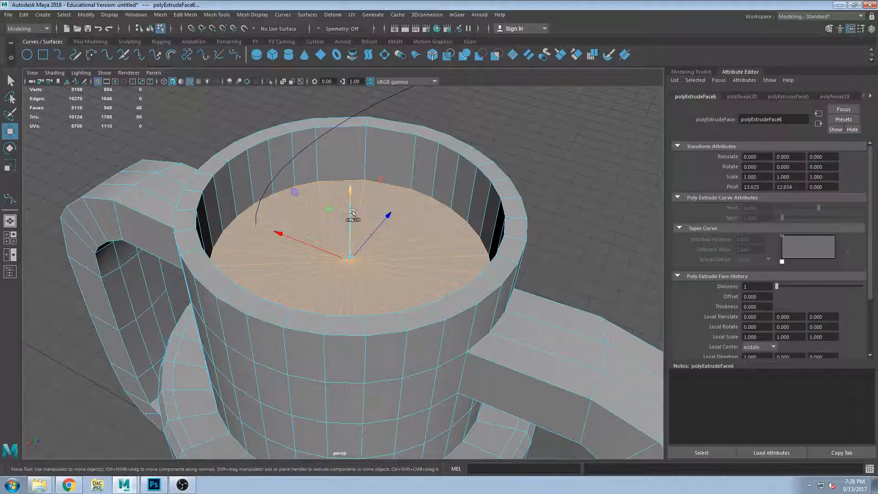
shift+drag(348, 201, 349, 220)
alt+drag(478, 211, 490, 208)
alt+drag(594, 174, 512, 248)
- Deselect the faces and compare the mug's inner floor and supporting edge loops with and without smooth preview
click(585, 172)
key(3)
key(1)
alt+drag(367, 214, 388, 208)
scroll(388, 251, down, 3)
alt+drag(388, 253, 358, 260)
alt+drag(517, 290, 448, 158)
key(3)
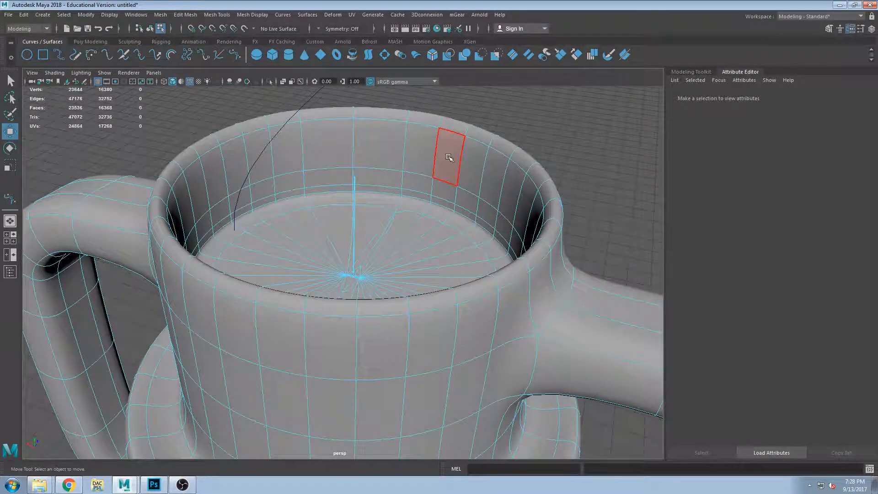
key(1)
alt+drag(270, 285, 284, 275)
scroll(288, 275, up, 2)
alt+middle_drag(288, 275, 341, 269)
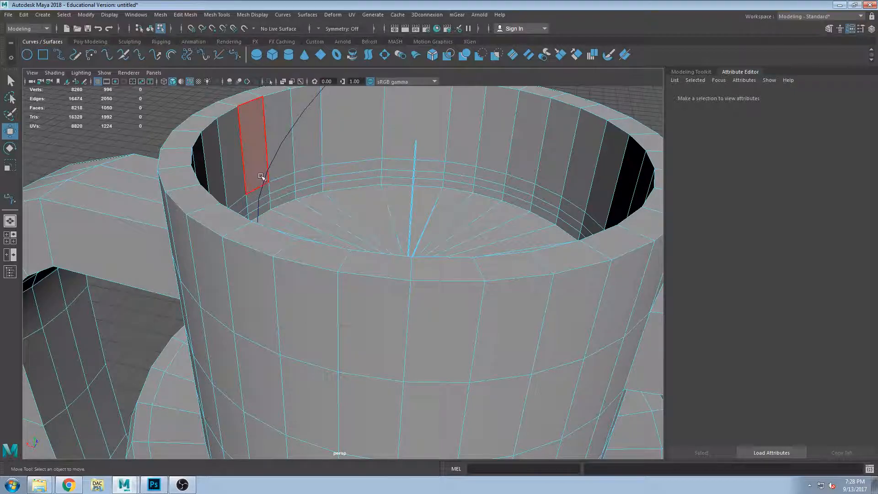
- Examine the bent plane samples standing beside the mug
scroll(476, 261, down, 4)
alt+drag(475, 261, 421, 239)
scroll(552, 317, down, 3)
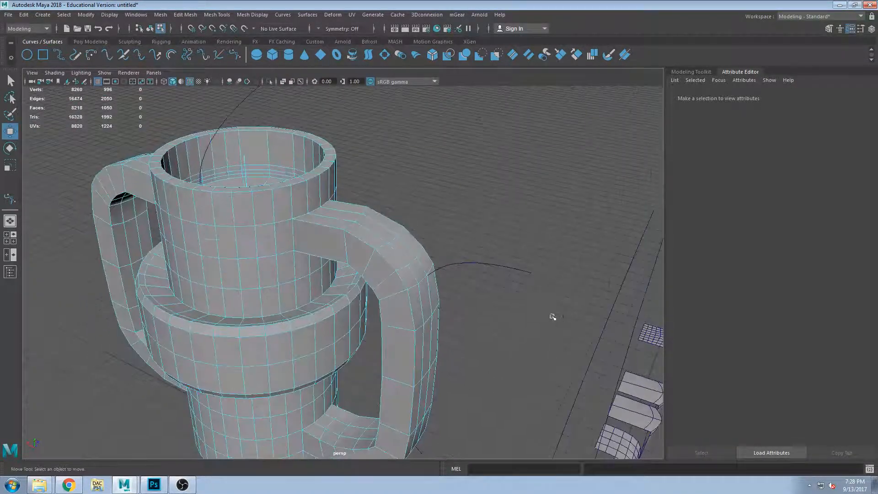
alt+middle_drag(553, 317, 356, 192)
alt+drag(356, 192, 407, 233)
scroll(407, 233, up, 4)
alt+drag(470, 240, 453, 218)
scroll(492, 182, up, 3)
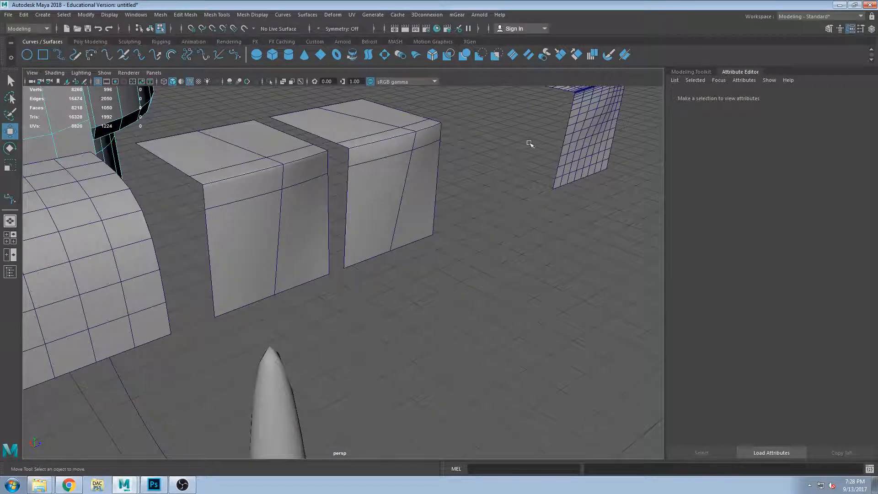
- Turn off smooth preview on the bent sample plane nearest the dense grid and examine the edge loops at its fold
key(1)
alt+middle_drag(379, 140, 395, 219)
scroll(391, 270, up, 4)
scroll(377, 296, up, 4)
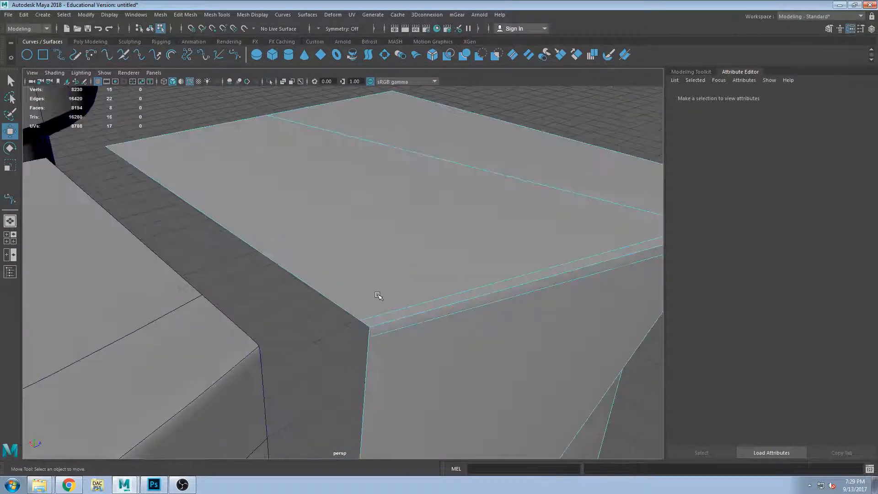
alt+middle_drag(389, 322, 350, 252)
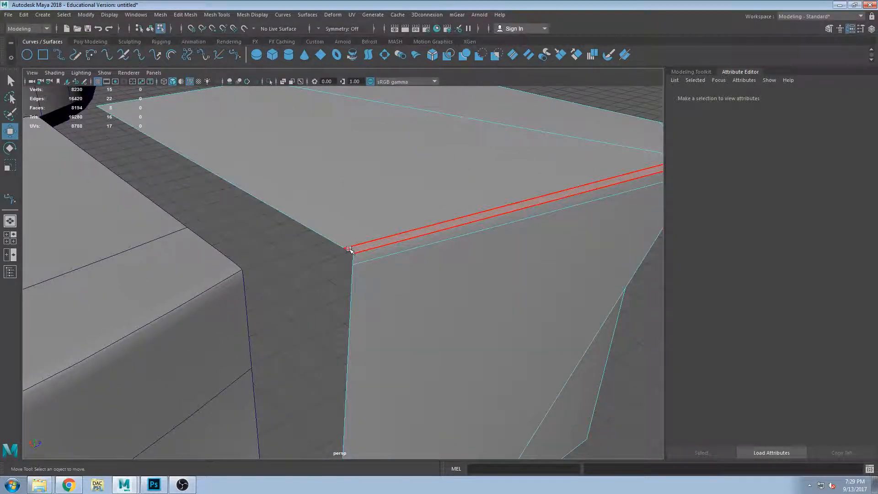
scroll(350, 251, down, 10)
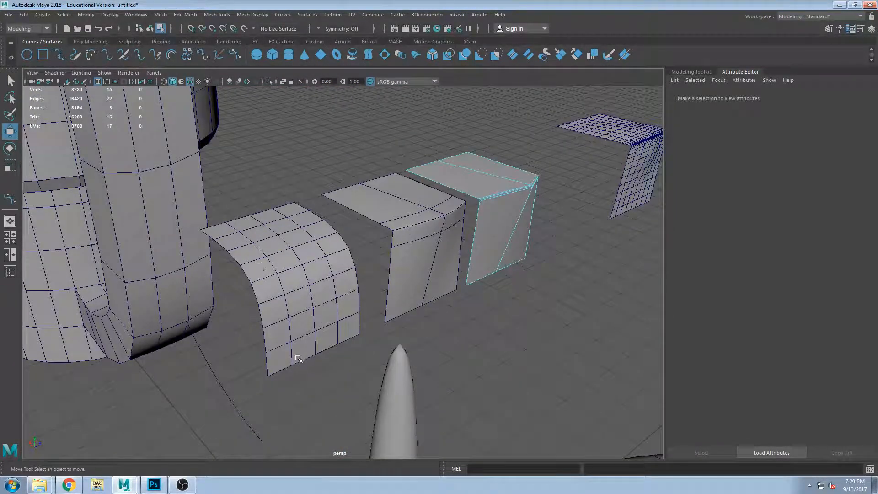
- Compare the two-handled cup's top rim with smooth preview on and off
alt+right_drag(477, 207, 282, 168)
alt+drag(282, 168, 410, 251)
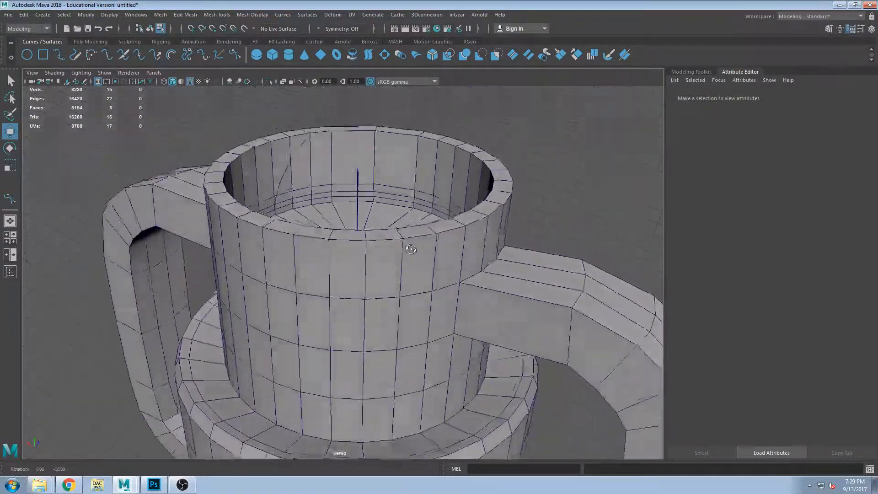
scroll(411, 250, up, 5)
key(3)
key(1)
click(402, 257)
key(3)
key(1)
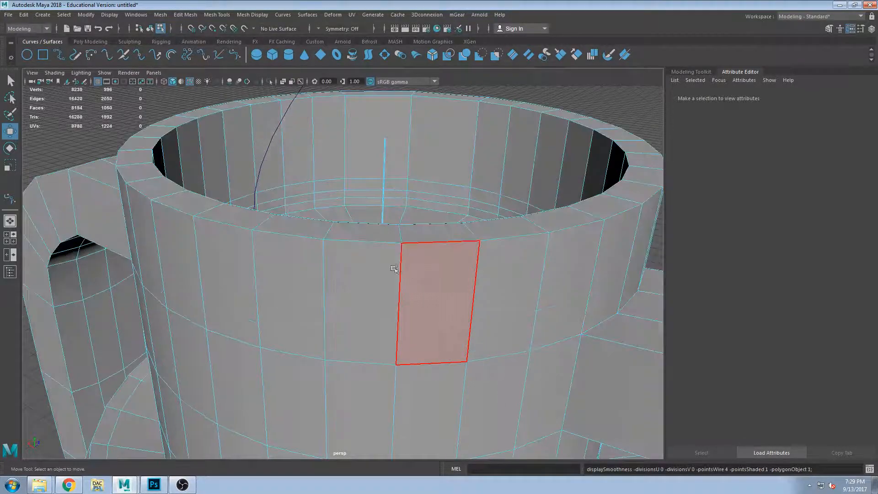
- Insert one edge loop on the cup's outer wall just below the rim and another on the rim's top face
click(220, 16)
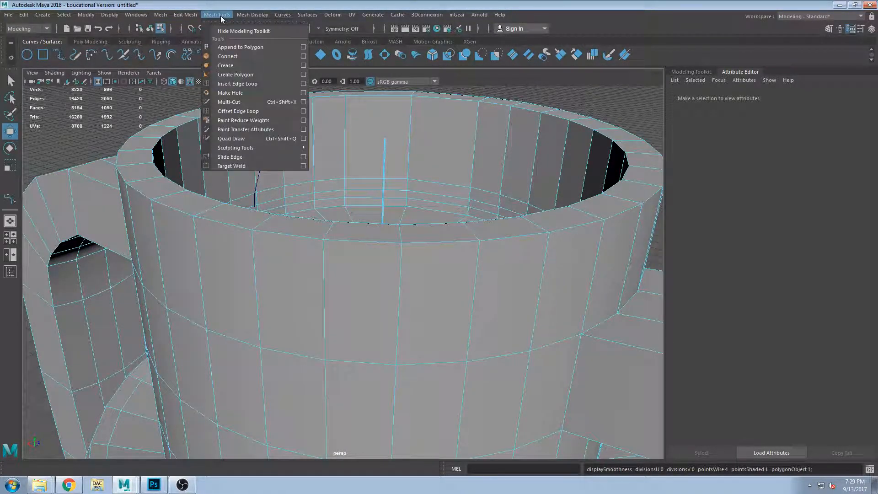
click(256, 84)
click(254, 239)
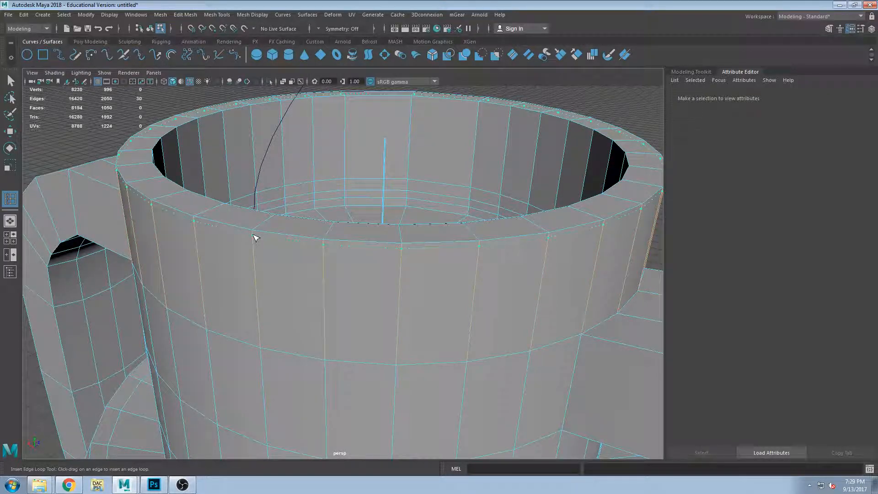
drag(255, 238, 258, 227)
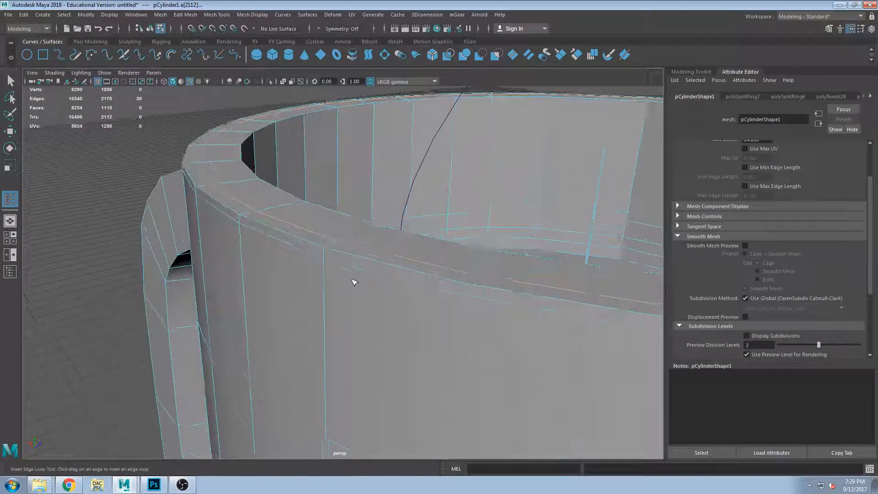
scroll(354, 281, up, 2)
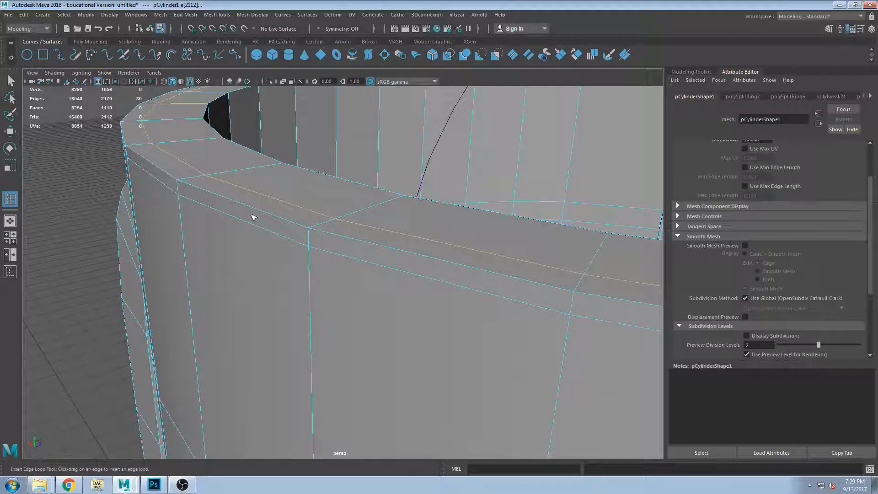
alt+drag(312, 260, 275, 254)
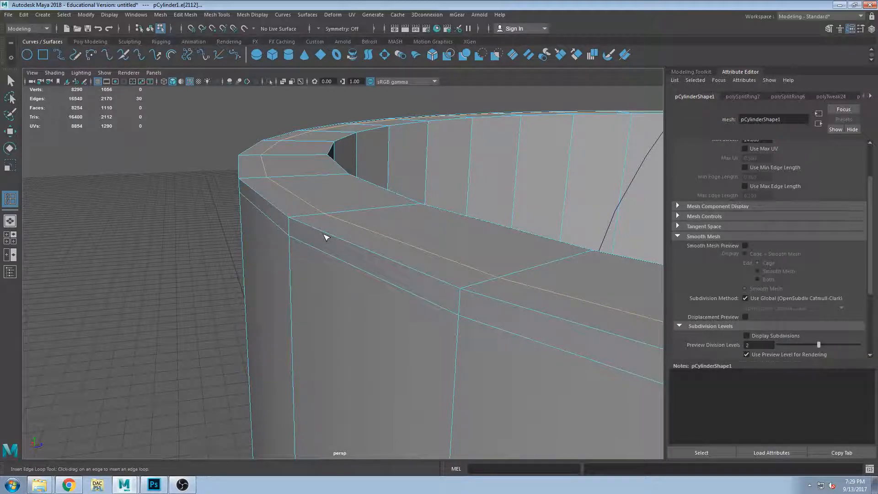
- Preview the cup smoothed, then undo both edge loops just added around the rim
key(3)
alt+drag(318, 274, 346, 271)
scroll(346, 271, down, 5)
key(ctrl+z)
key(ctrl+z)
key(ctrl+z)
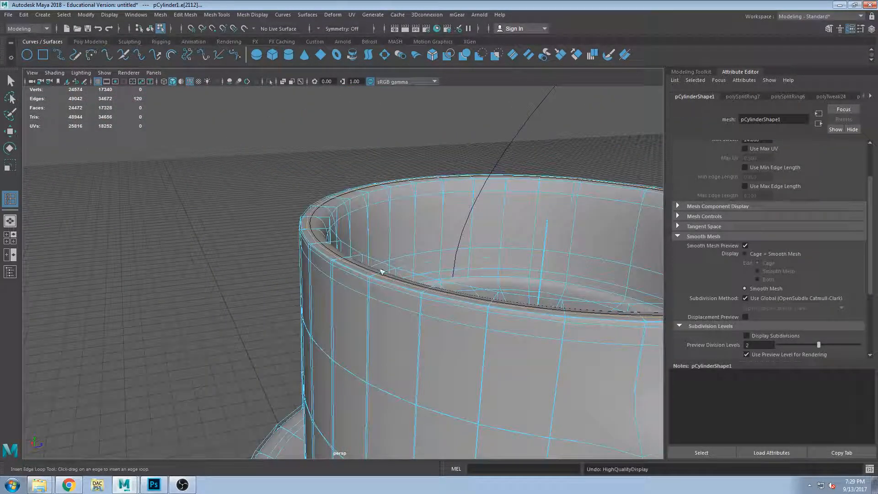
key(ctrl+z)
- Insert tight supporting edge loops along the outer and inner edges of the cup's top rim
alt+drag(372, 294, 262, 268)
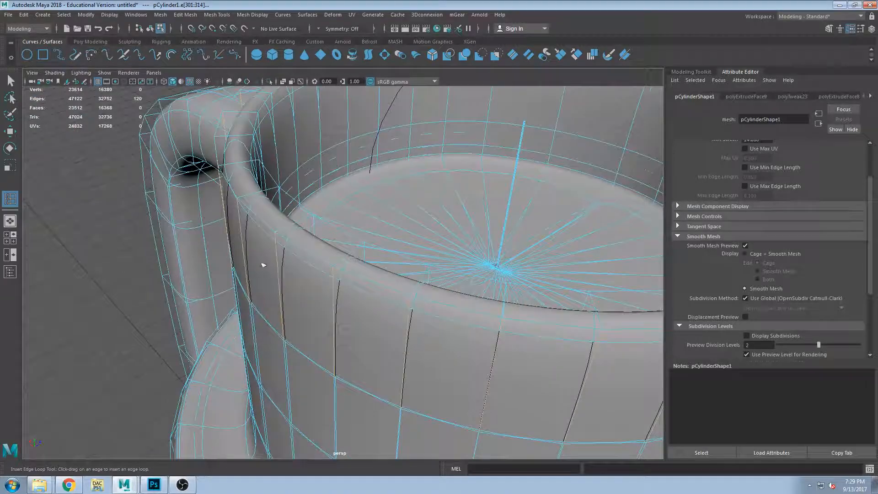
scroll(270, 231, up, 3)
alt+drag(272, 225, 302, 237)
alt+middle_drag(301, 237, 323, 243)
scroll(514, 229, down, 3)
scroll(323, 243, up, 3)
scroll(289, 173, up, 4)
alt+middle_drag(290, 172, 312, 190)
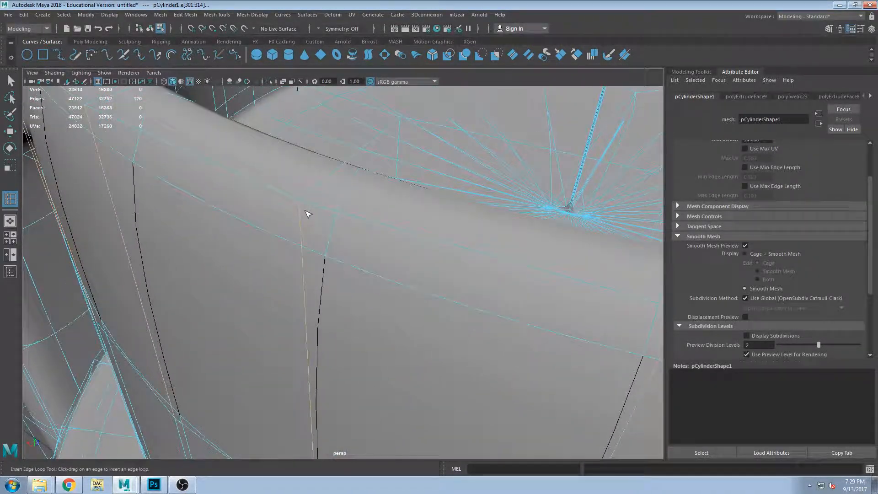
click(302, 209)
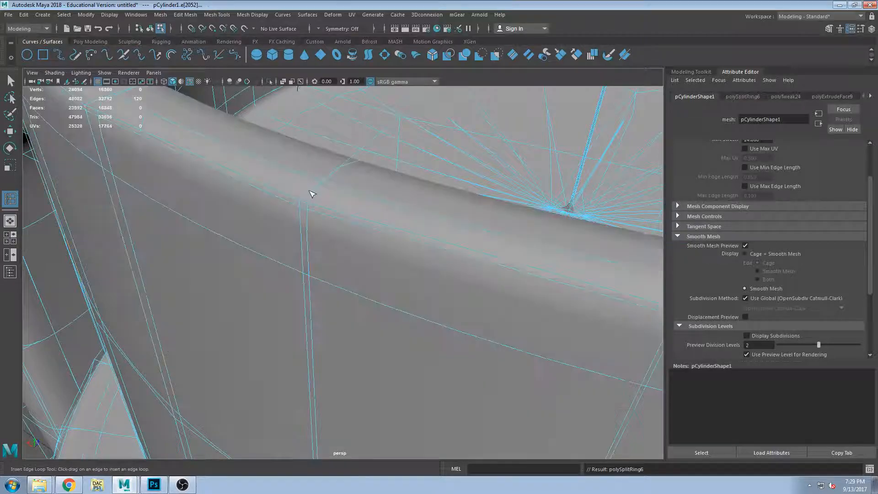
click(304, 196)
drag(304, 197, 305, 198)
alt+drag(353, 256, 409, 166)
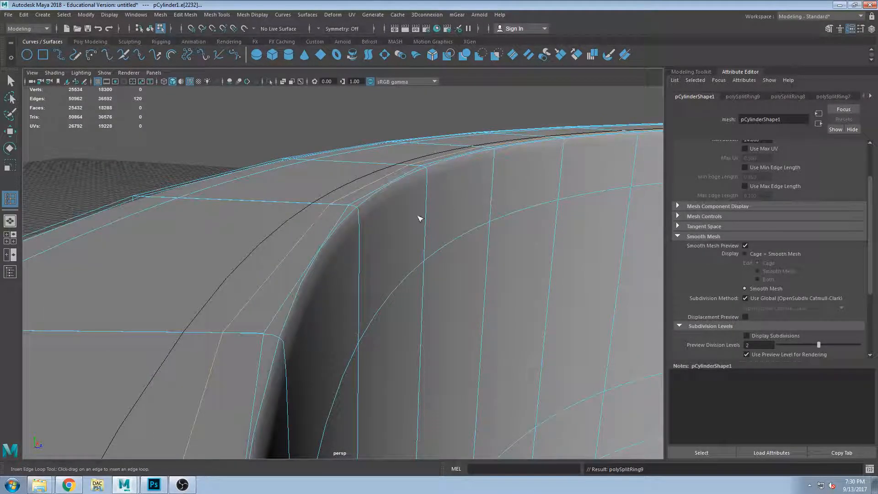
- Exit the Insert Edge Loop tool, return to object mode, deselect the cup and hide the wireframe on shaded surfaces
alt+drag(419, 217, 473, 227)
alt+right_drag(472, 227, 294, 210)
click(10, 80)
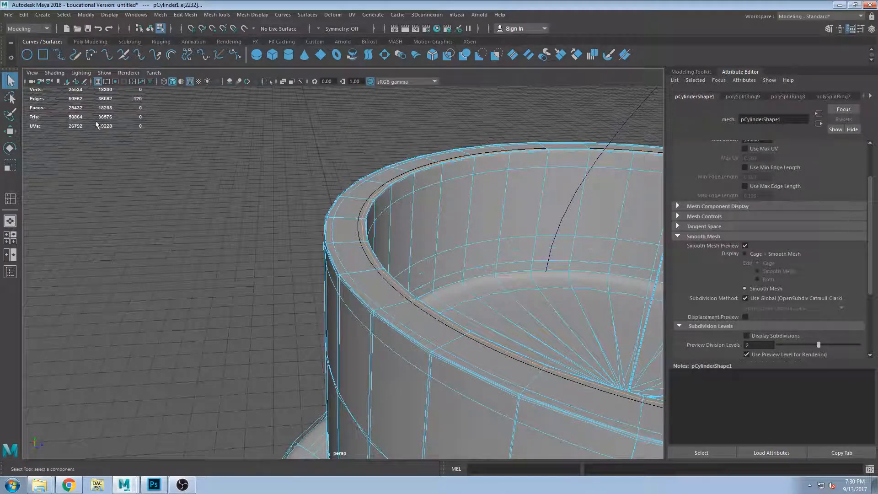
right_drag(473, 229, 493, 211)
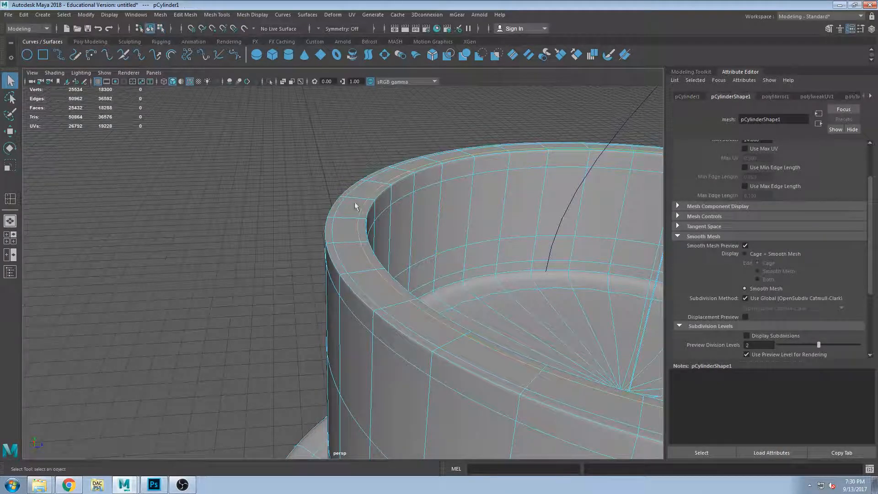
click(248, 198)
alt+drag(248, 198, 304, 220)
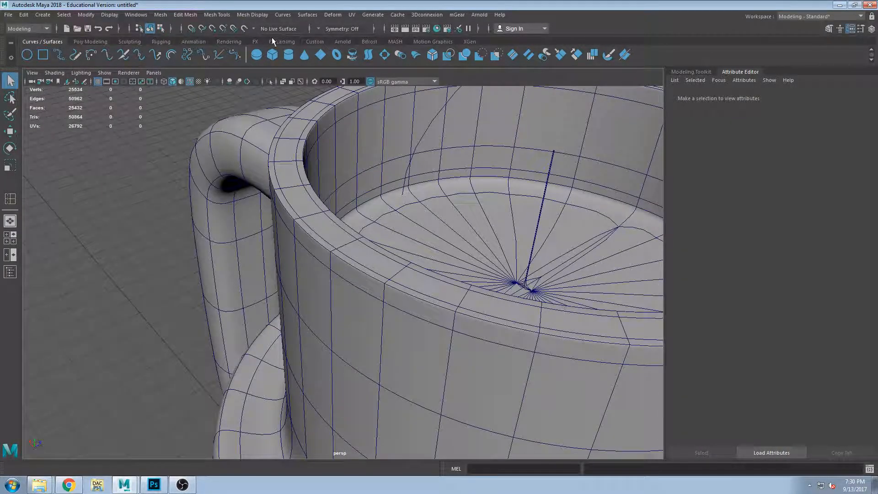
click(191, 82)
mouse_move(347, 297)
alt+mouse_down()
mouse_move(417, 303)
mouse_move(383, 323)
mouse_move(354, 303)
mouse_move(494, 300)
mouse_move(458, 320)
mouse_move(385, 315)
mouse_move(356, 304)
mouse_move(382, 267)
mouse_move(385, 319)
alt+mouse_up()
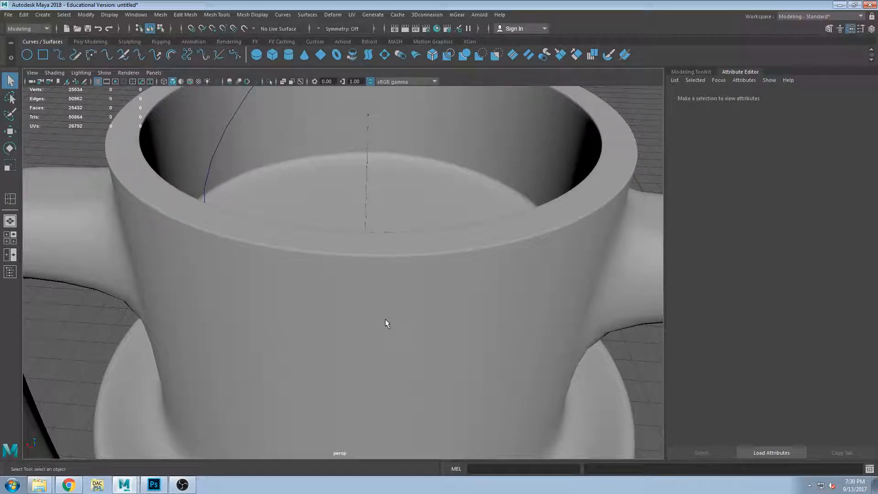
- Examine the smoothed cup's sharpened rim, handles and middle band for edges that still look too soft
scroll(384, 320, down, 6)
alt+drag(383, 254, 339, 295)
scroll(350, 285, up, 3)
scroll(297, 260, up, 2)
alt+drag(297, 264, 371, 250)
scroll(396, 311, down, 4)
alt+drag(396, 313, 378, 388)
alt+middle_drag(378, 388, 388, 240)
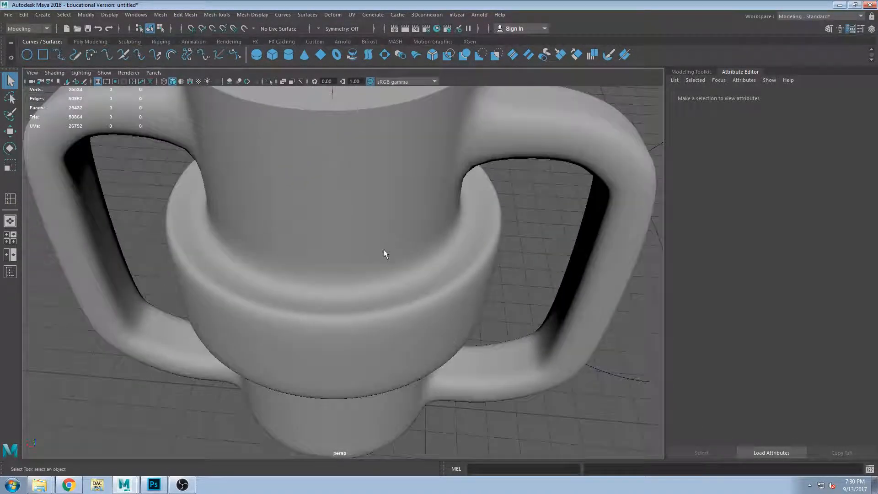
- Turn off the cup's smooth preview and select one edge along the middle band's upper outer corner
key(1)
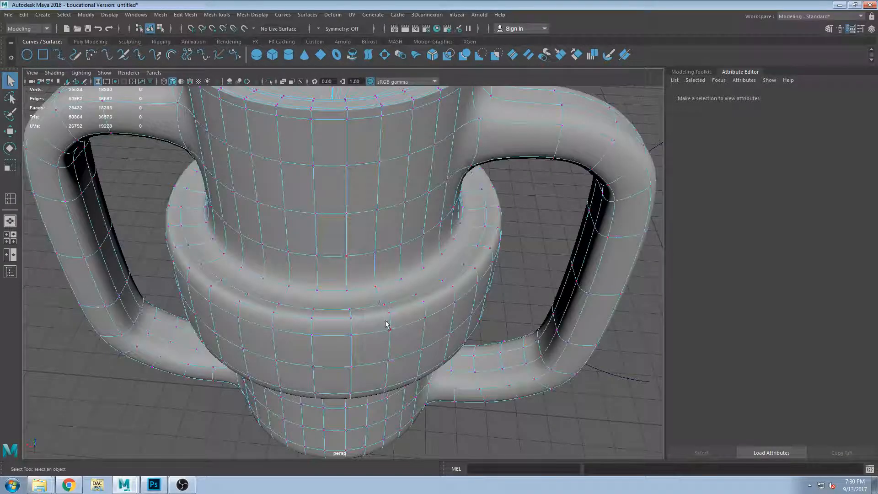
scroll(368, 327, up, 3)
scroll(361, 349, up, 2)
alt+drag(374, 359, 349, 356)
alt+middle_drag(348, 357, 317, 289)
scroll(316, 293, up, 3)
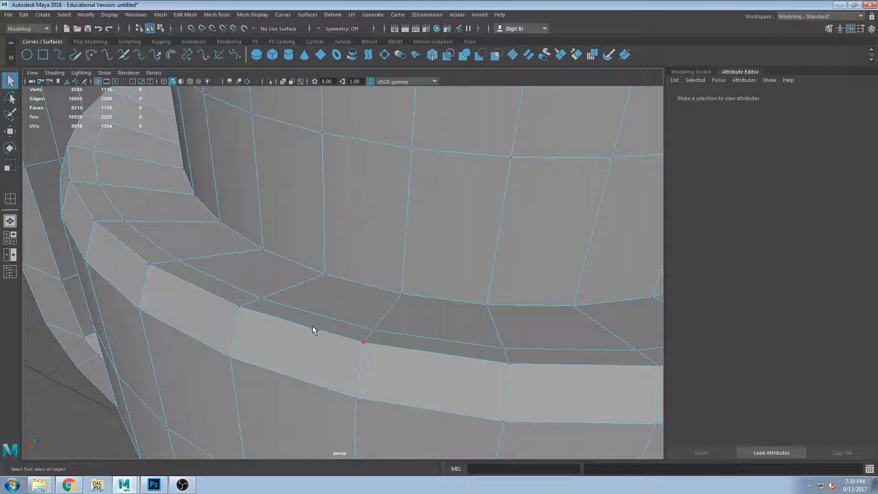
key(F10)
click(320, 329)
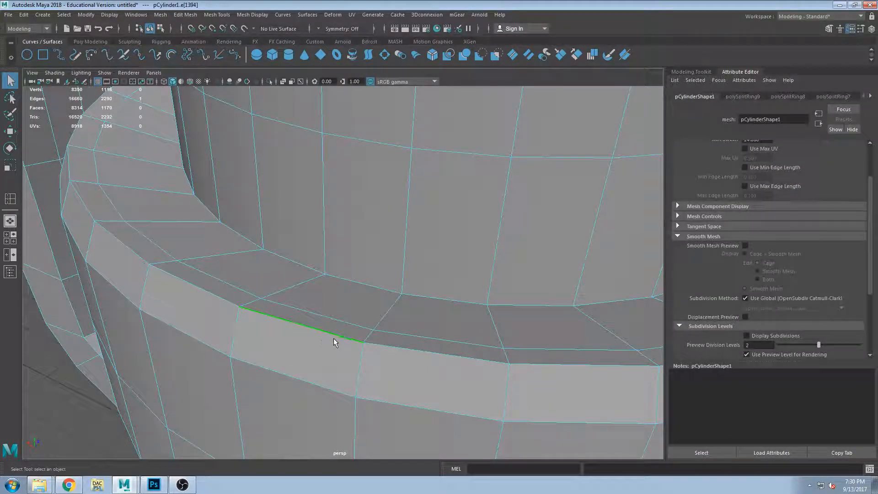
- Select the full edge loop around the middle band's upper outer corner
scroll(336, 344, up, 2)
alt+drag(337, 345, 306, 347)
alt+middle_drag(334, 296, 336, 251)
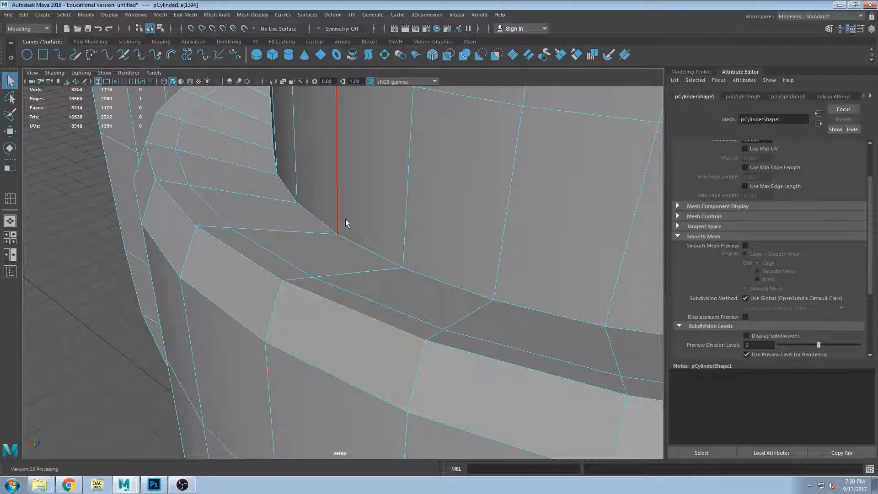
alt+drag(345, 219, 377, 232)
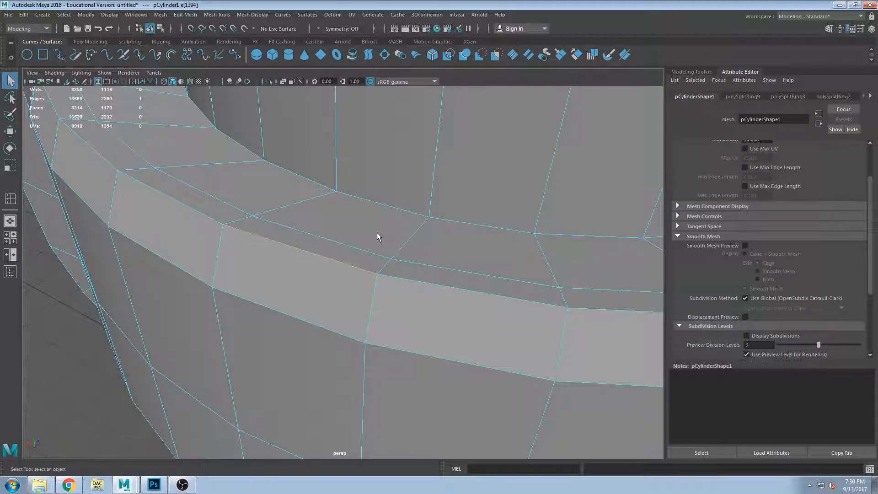
click(398, 282)
mouse_move(277, 261)
alt+mouse_down()
mouse_move(267, 290)
mouse_move(298, 284)
alt+mouse_up()
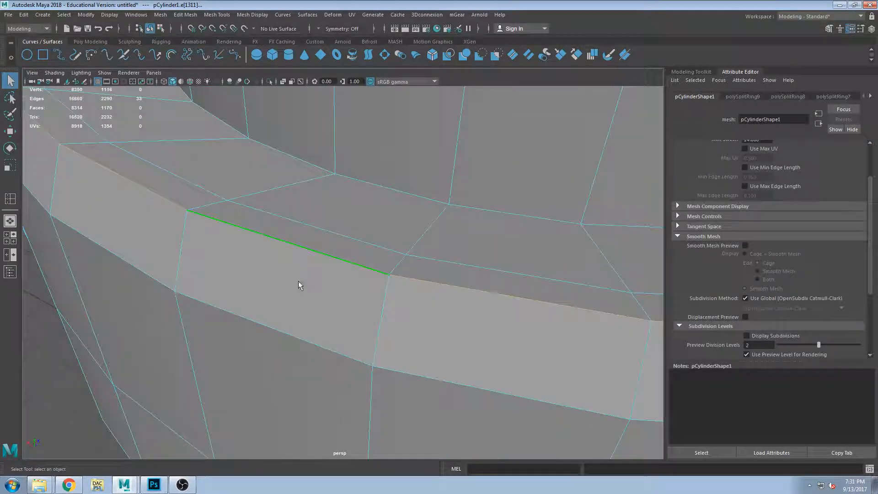
- Insert close supporting edge loops on both sides of the middle band's upper outer corner
click(180, 15)
mouse_move(217, 15)
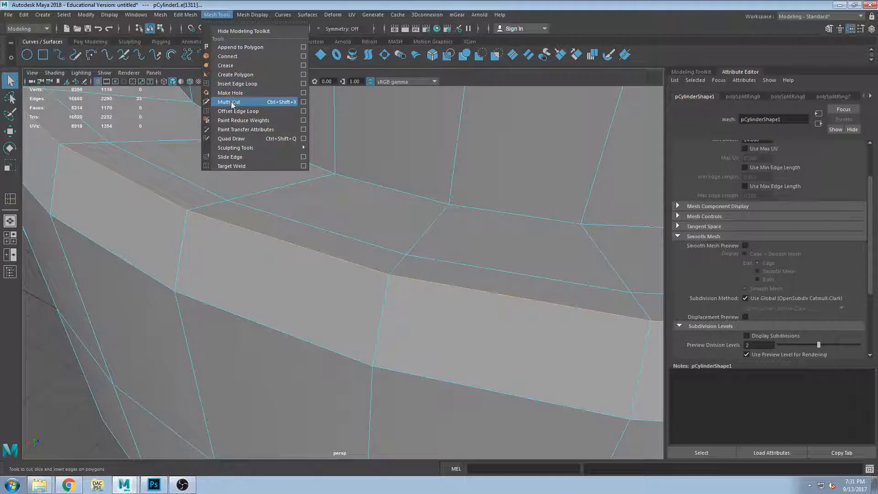
click(236, 83)
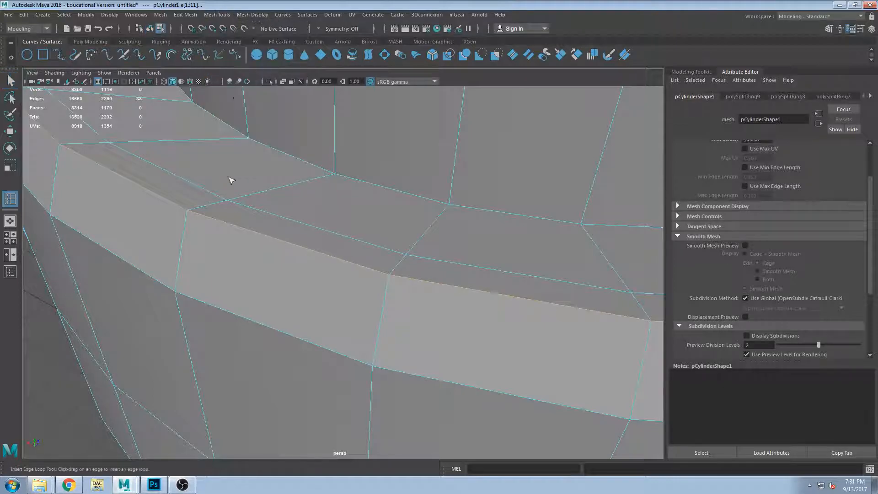
click(190, 215)
drag(186, 216, 189, 210)
key(ctrl+z)
alt+drag(388, 284, 362, 289)
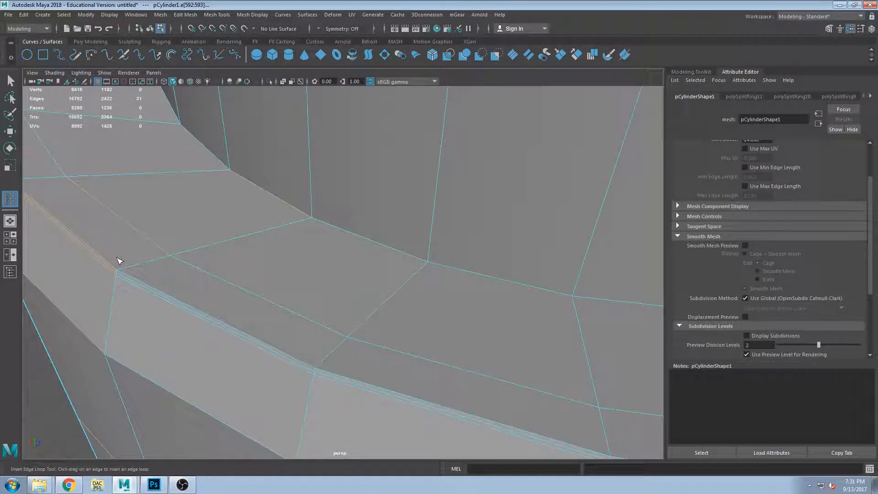
- Insert extra edge loops hugging the middle band's upper outer corner, then show the cup smoothed and deselected in object mode
click(124, 270)
drag(126, 267, 128, 267)
key(ctrl+z)
key(3)
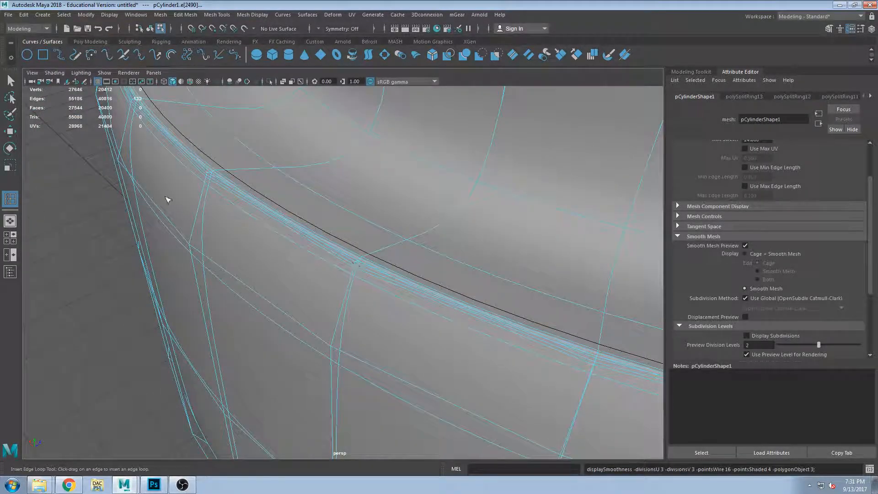
click(10, 82)
click(82, 160)
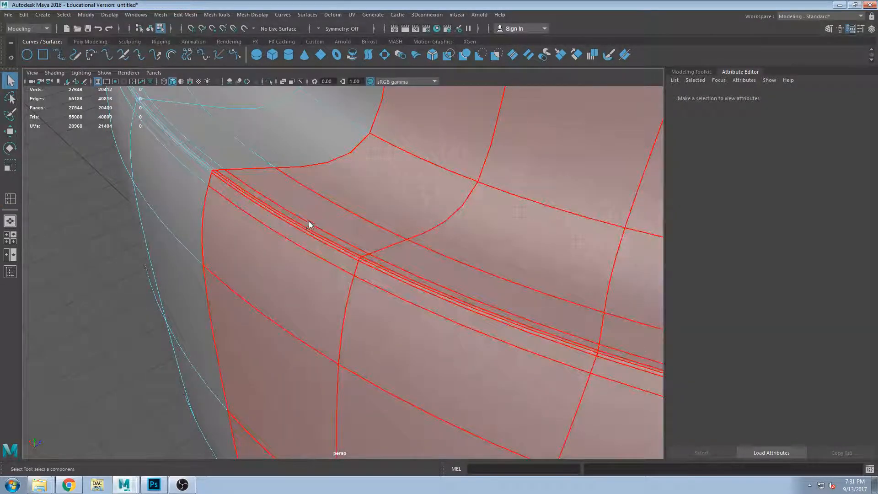
right_drag(344, 208, 368, 186)
click(73, 252)
alt+drag(110, 251, 141, 254)
- Undo the edge loops on the middle band's upper outer corner back to the first one inserted there
key(ctrl+z)
key(ctrl+z)
key(ctrl+z)
key(ctrl+z)
key(ctrl+z)
key(ctrl+z)
key(ctrl+z)
key(ctrl+z)
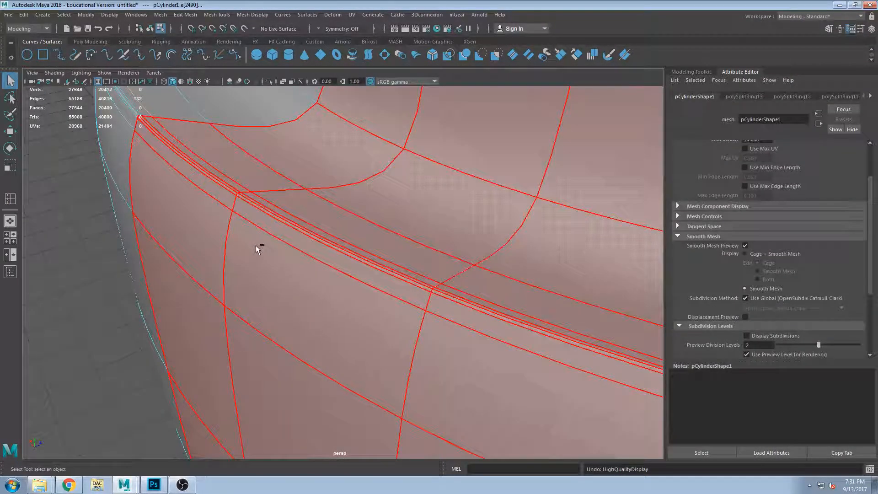
key(ctrl+z)
key(ctrl+z)
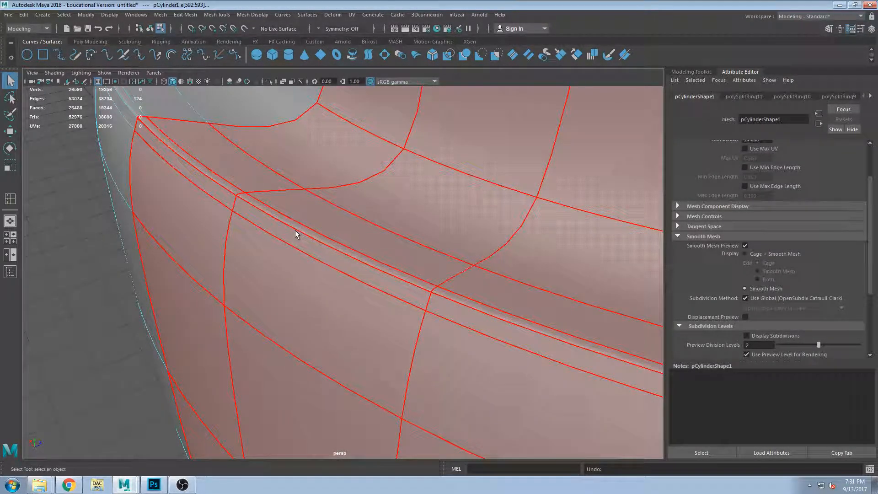
key(ctrl+z)
alt+drag(276, 233, 297, 242)
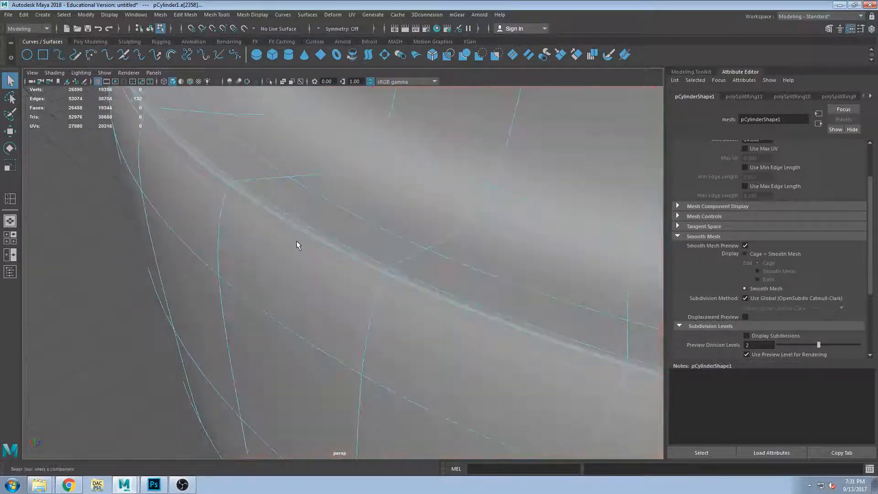
key(ctrl+z)
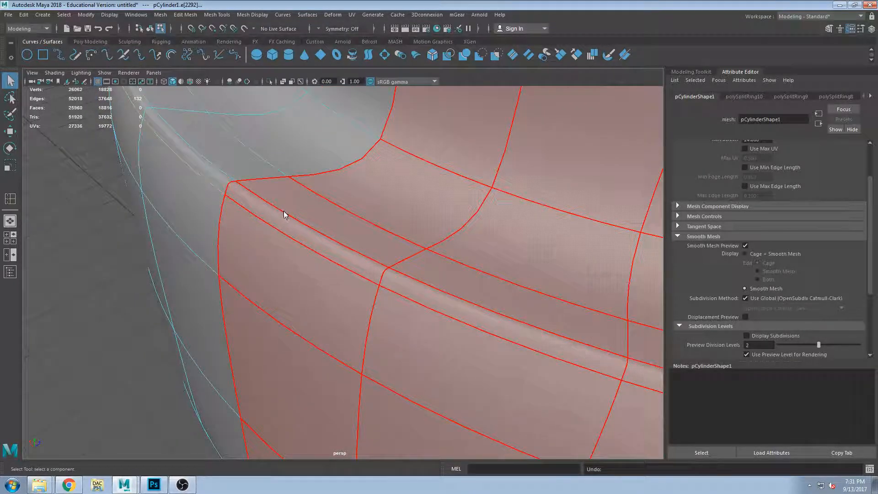
- Show the cup unsmoothed and undo the remaining inserted edge loop beside the middle band's upper outer corner
click(279, 219)
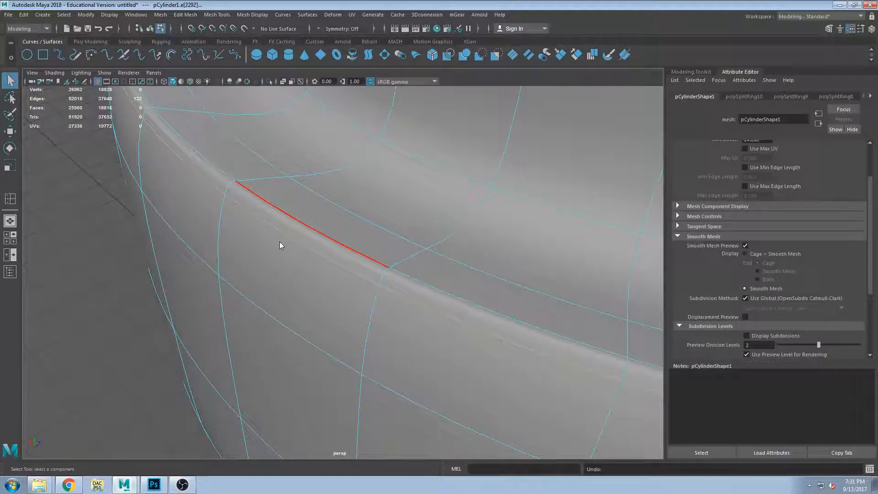
right_drag(280, 242, 279, 256)
key(1)
key(ctrl+z)
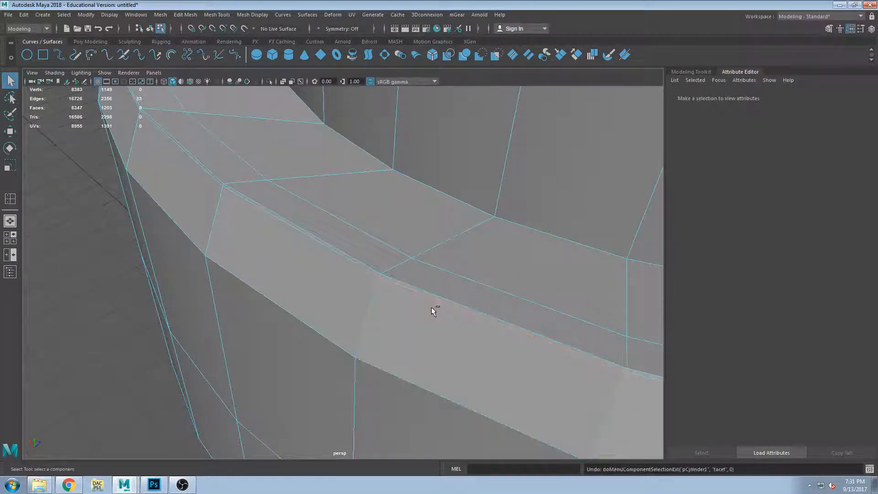
key(ctrl+z)
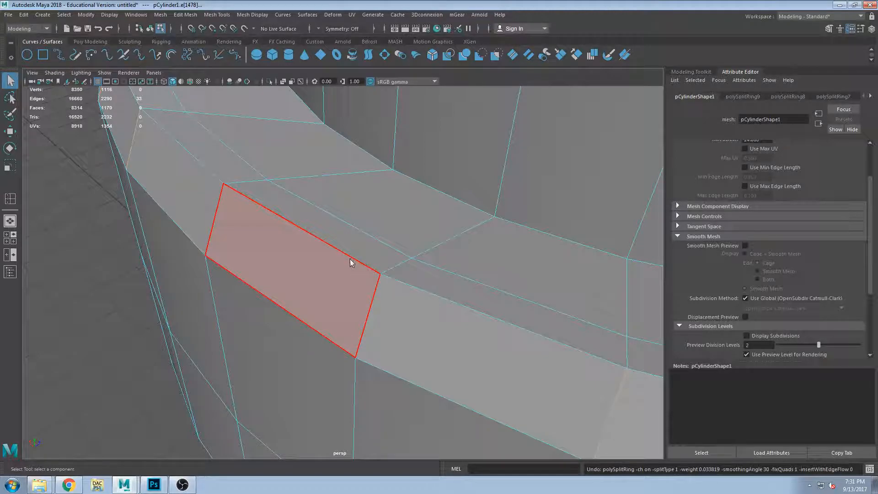
- Bevel the full edge loop running around the middle band's upper outer corner
double_click(348, 254)
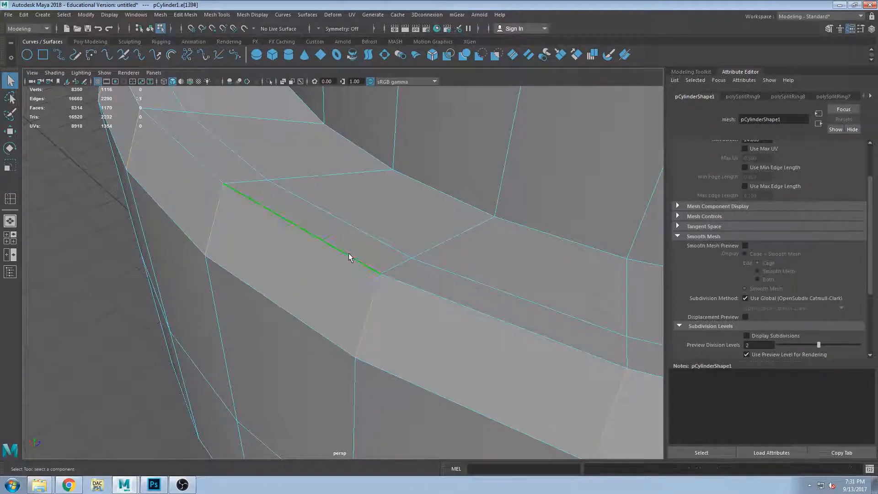
click(829, 28)
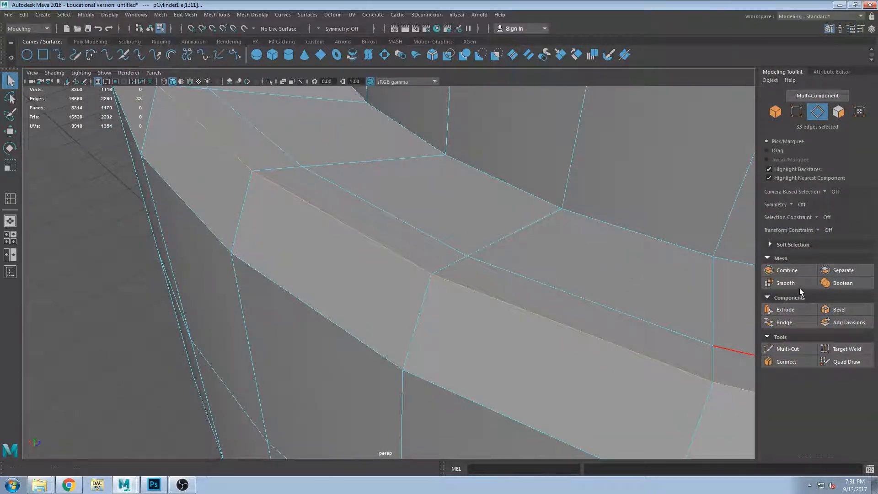
click(838, 310)
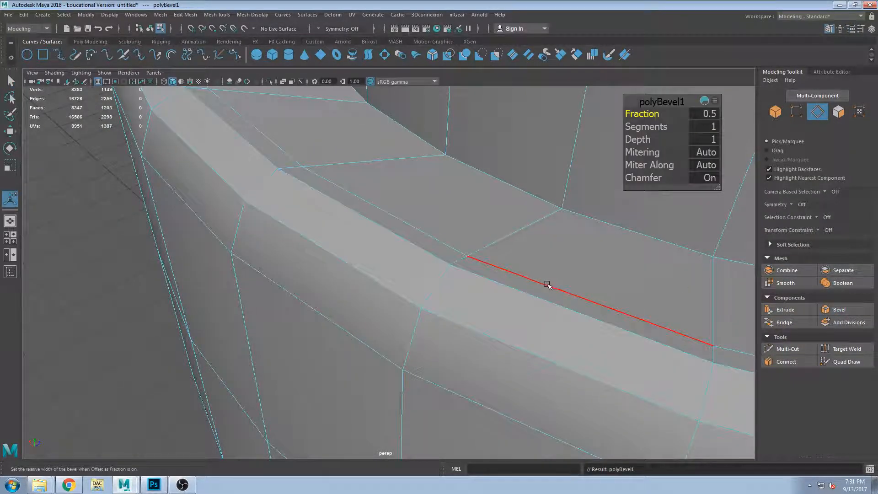
- Set the corner bevel to 2 segments with a fraction of 0.02
click(702, 139)
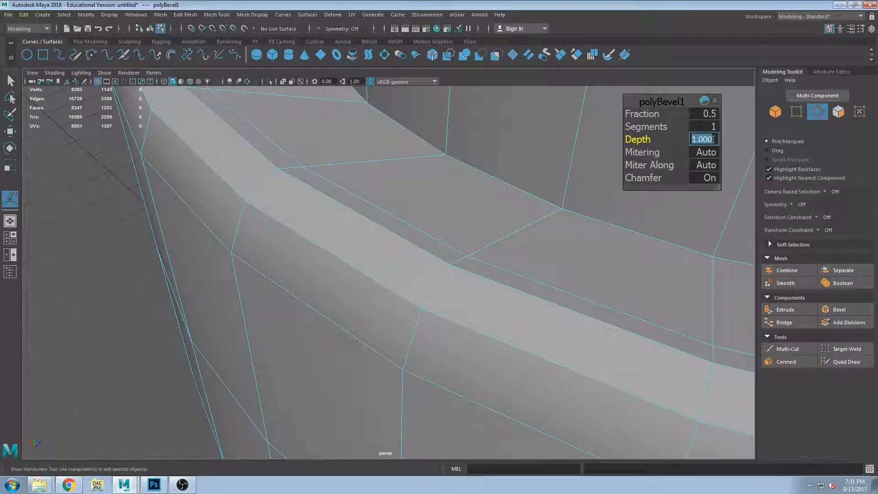
click(716, 127)
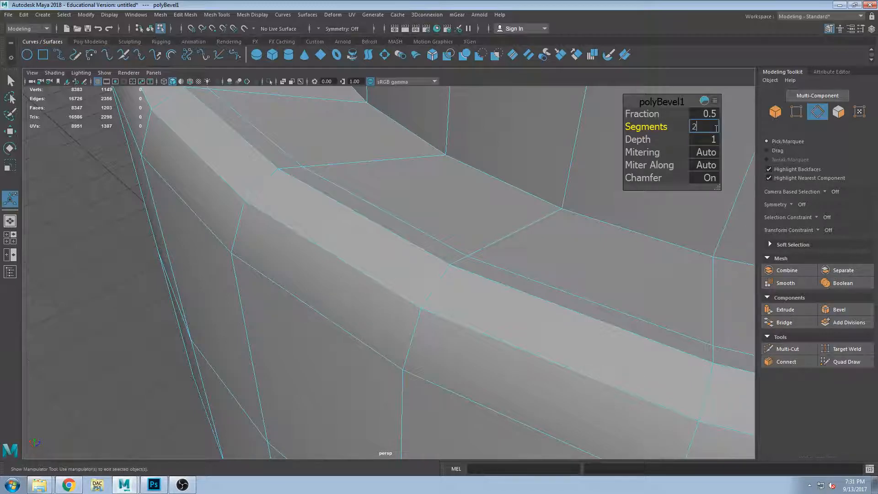
key(Return)
click(716, 115)
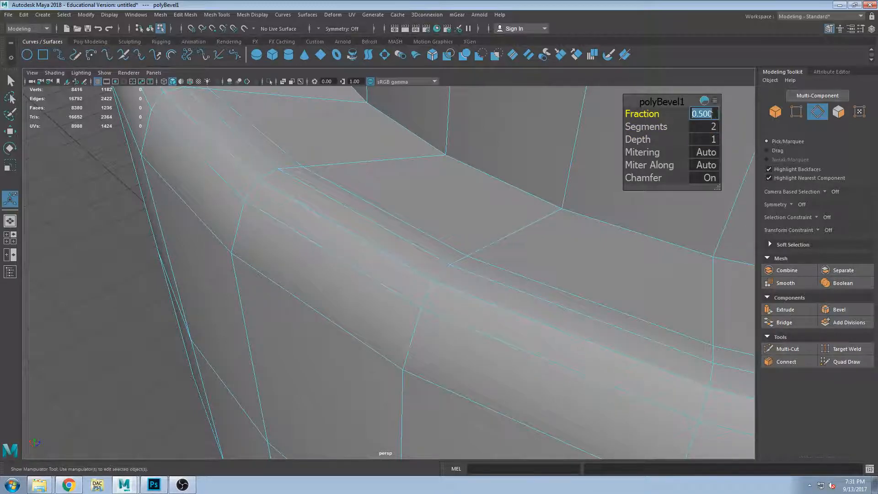
key(Return)
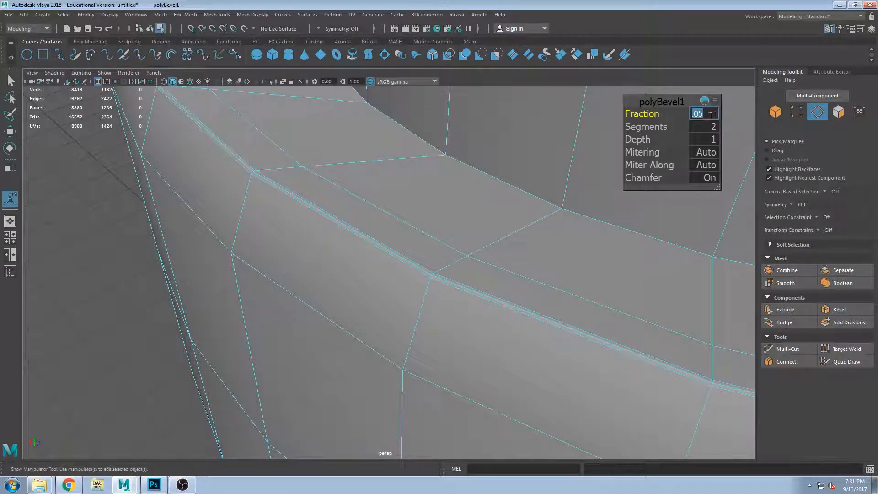
text(.02)
key(Return)
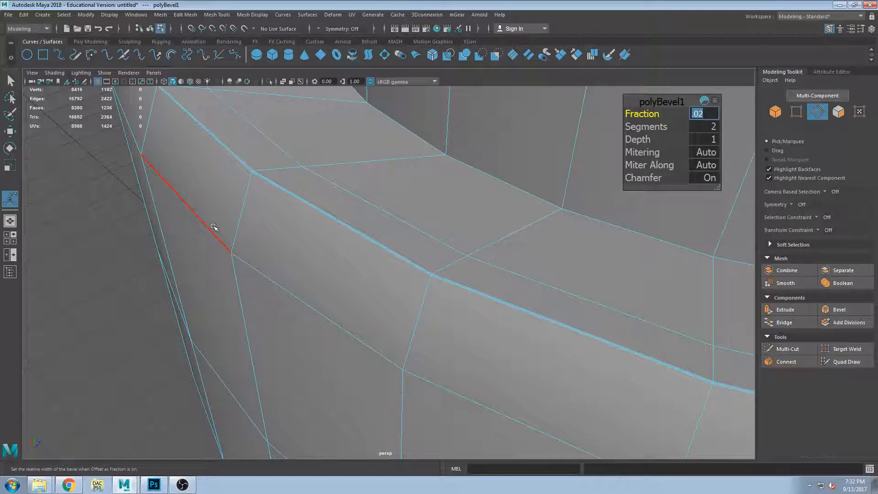
- Increase the corner bevel to 3 segments
scroll(411, 295, up, 3)
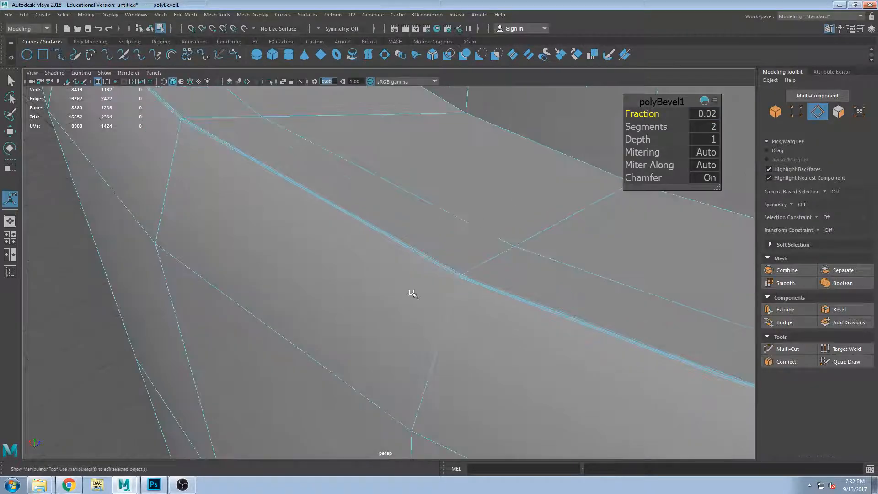
scroll(414, 293, up, 4)
alt+middle_drag(654, 271, 477, 282)
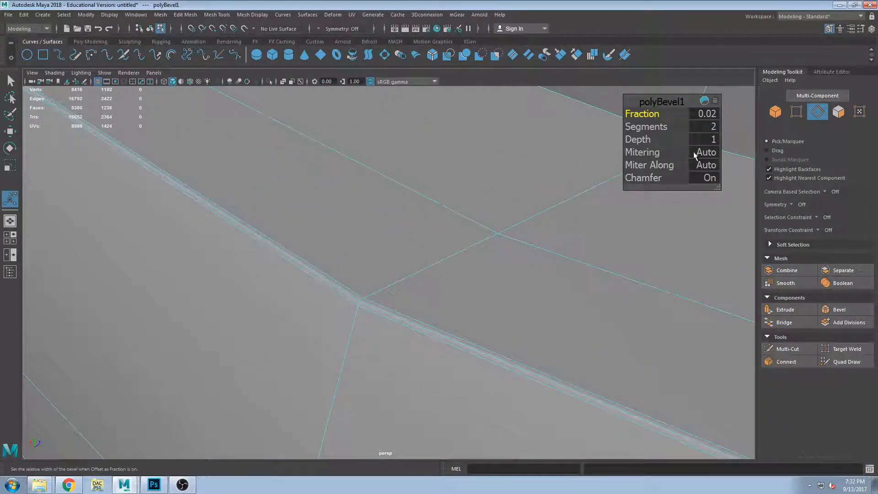
click(715, 126)
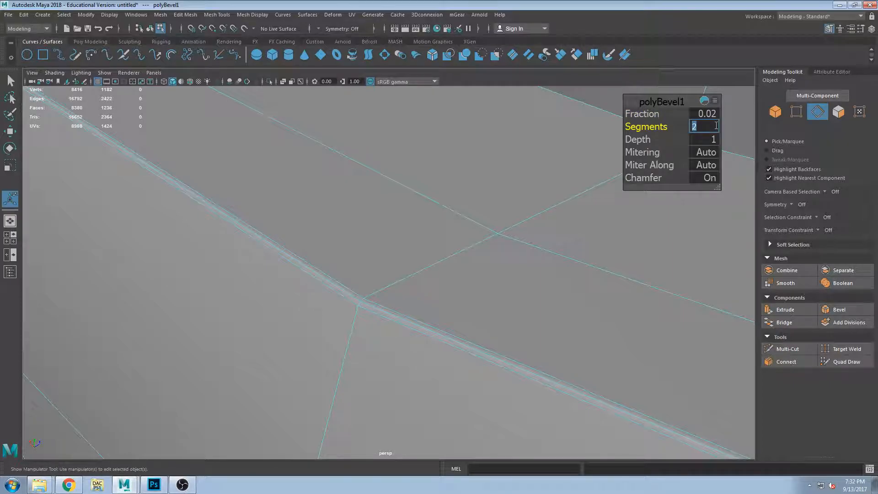
text(3)
key(Return)
scroll(474, 274, down, 1)
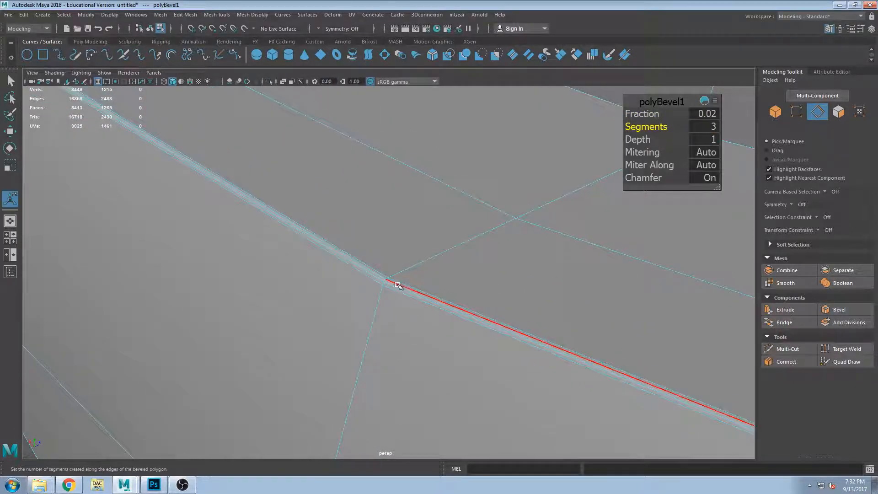
- Show the cup smoothed together with its cage, return to object mode and clear the selection
click(8, 81)
scroll(335, 242, down, 10)
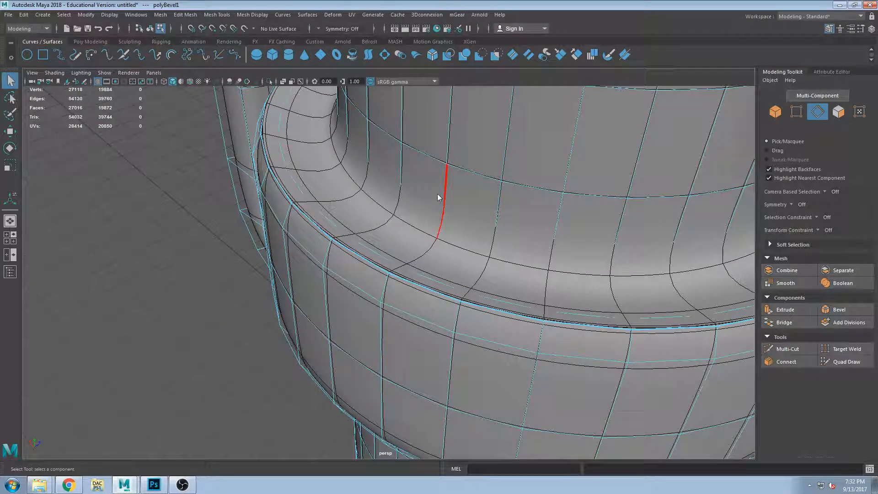
key(F8)
click(121, 298)
alt+drag(217, 300, 237, 306)
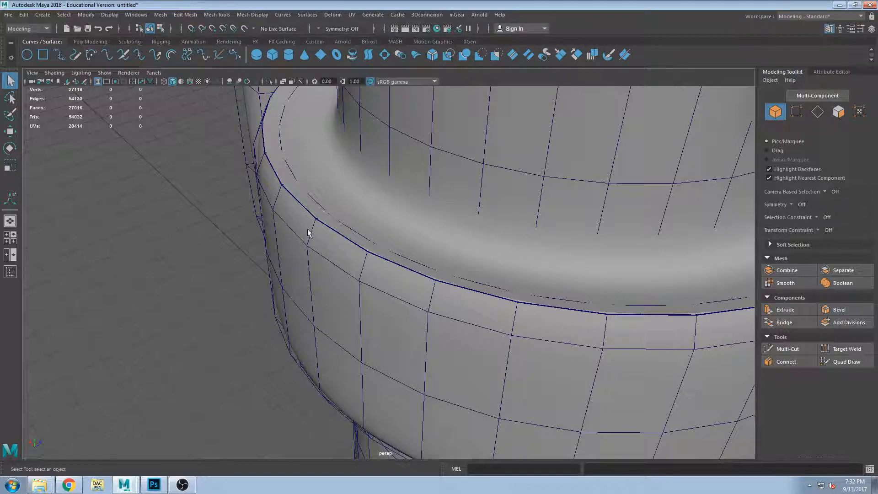
- Examine the smoothed cup with its cage from several sides, comparing the beveled upper corner with the rest of the middle band
alt+drag(249, 233, 282, 236)
scroll(282, 235, down, 4)
scroll(222, 302, down, 5)
alt+drag(695, 261, 501, 274)
scroll(506, 280, up, 6)
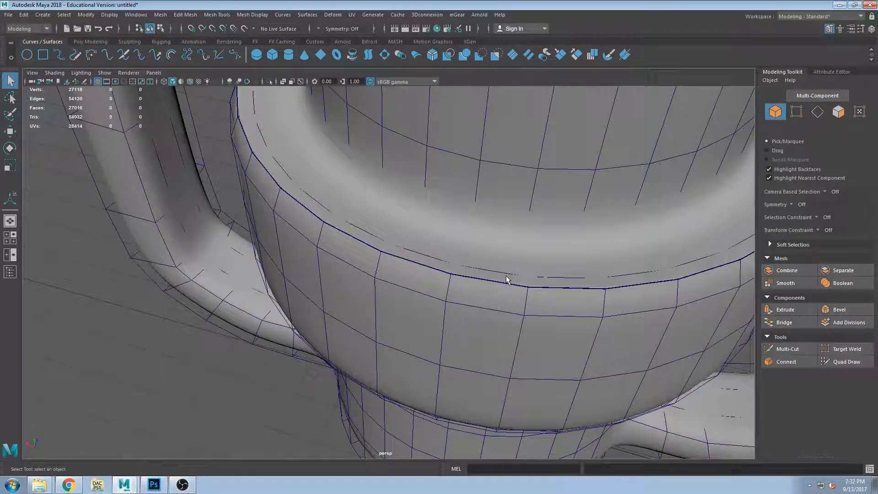
scroll(458, 288, up, 5)
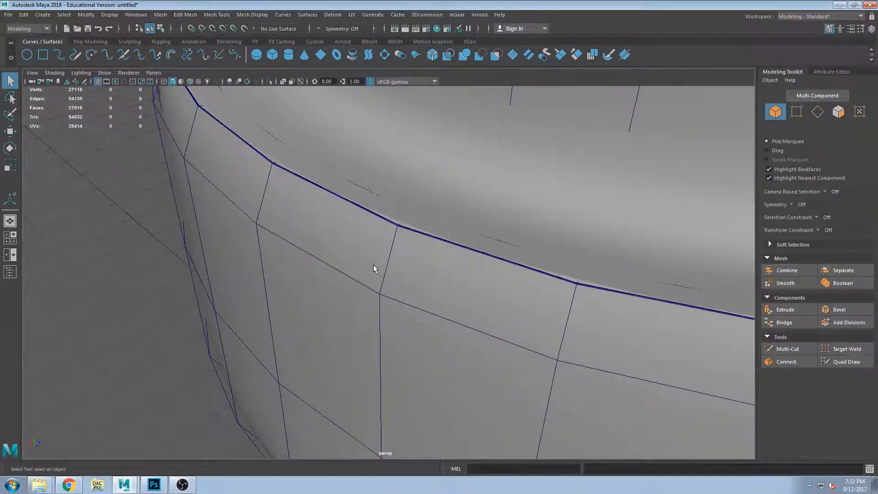
scroll(347, 272, down, 4)
alt+drag(405, 309, 450, 323)
scroll(459, 275, down, 4)
alt+drag(464, 241, 502, 201)
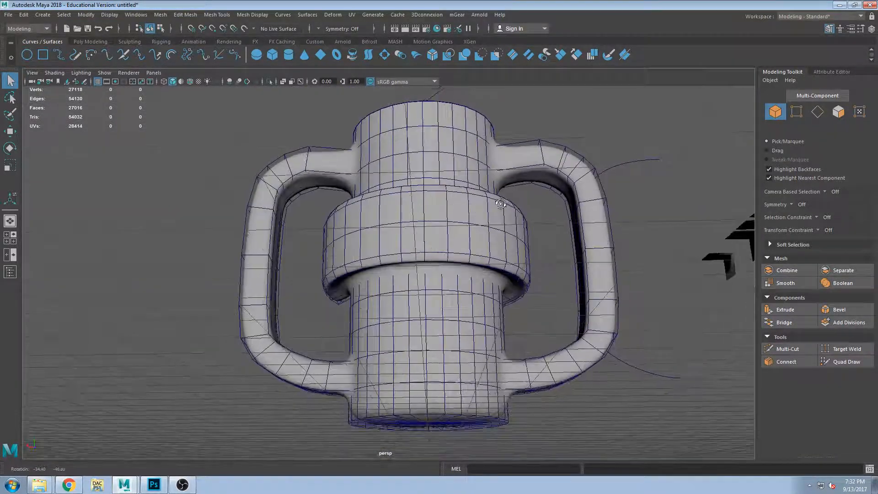
alt+middle_drag(485, 272, 414, 171)
alt+drag(544, 201, 577, 281)
alt+middle_drag(578, 280, 364, 311)
alt+drag(364, 312, 329, 237)
alt+middle_drag(251, 298, 403, 278)
scroll(402, 278, up, 4)
alt+drag(403, 278, 298, 234)
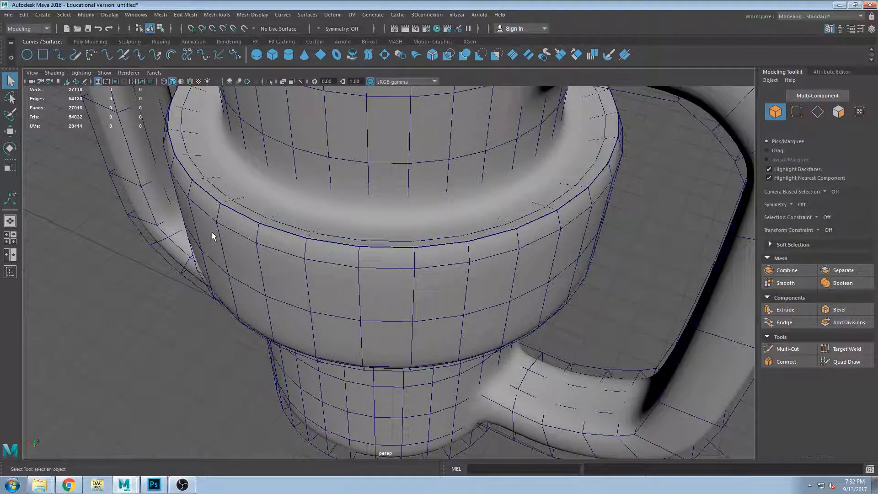
- Switch the cup from its cage display to the fully smoothed preview and deselect it
click(359, 193)
key(1)
key(3)
click(163, 303)
- Examine the sharpness of the middle band's beveled upper corner on the smoothed cup, both close up and from a distance
alt+drag(307, 280, 244, 272)
scroll(215, 264, up, 5)
alt+middle_drag(219, 259, 253, 272)
alt+drag(253, 272, 247, 240)
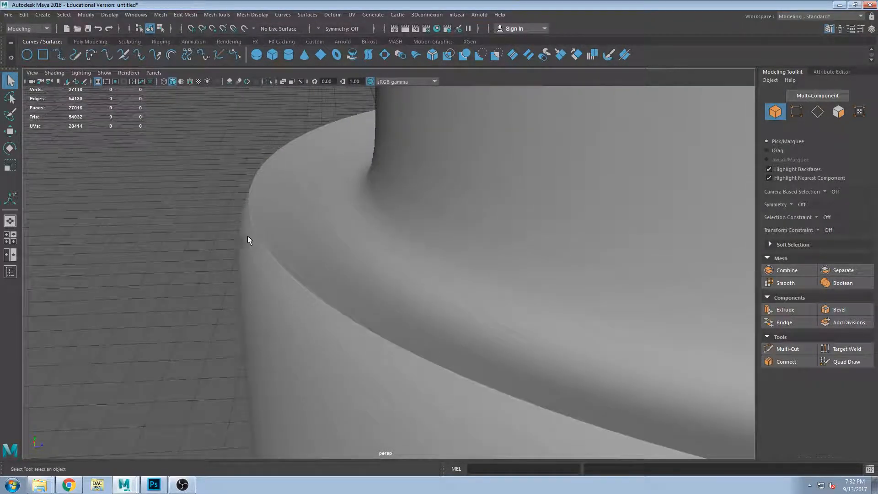
scroll(249, 234, up, 3)
alt+middle_drag(248, 229, 257, 233)
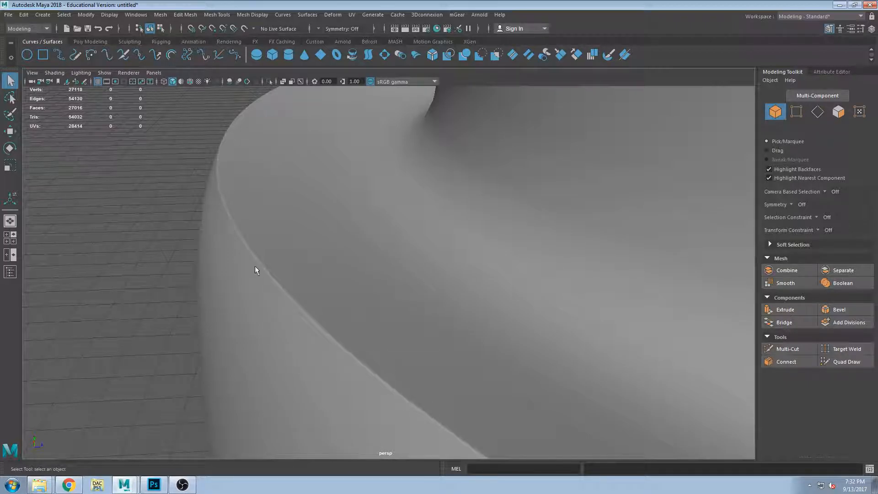
scroll(276, 288, down, 4)
alt+drag(278, 288, 355, 260)
scroll(430, 262, down, 5)
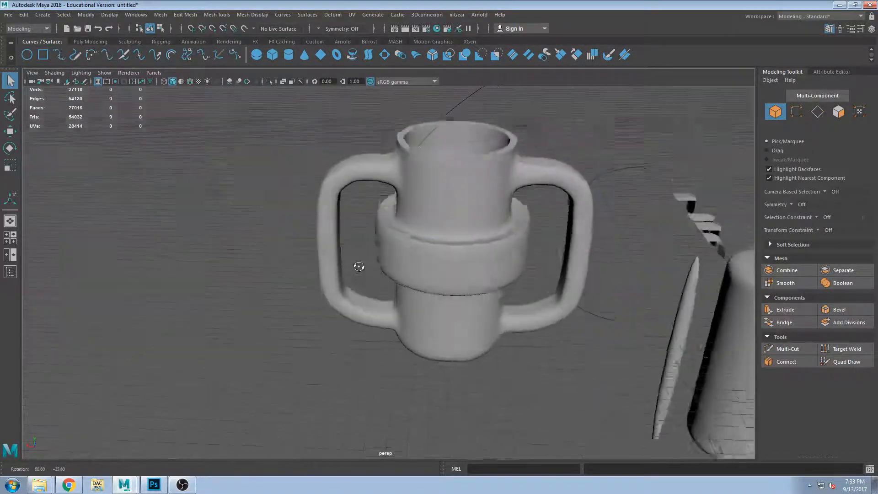
scroll(411, 248, up, 8)
alt+drag(472, 213, 497, 247)
scroll(491, 249, up, 4)
scroll(526, 242, down, 8)
- Select the cup and turn off its smoothed preview
click(497, 247)
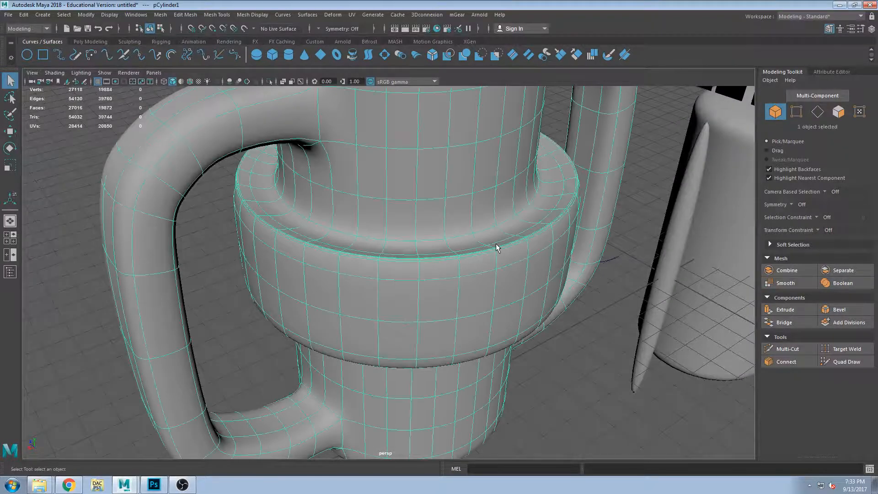
scroll(536, 249, up, 10)
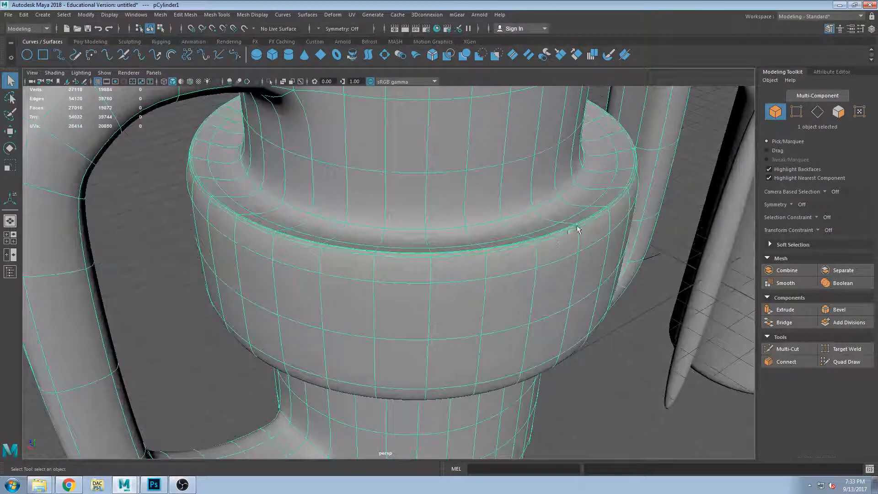
key(1)
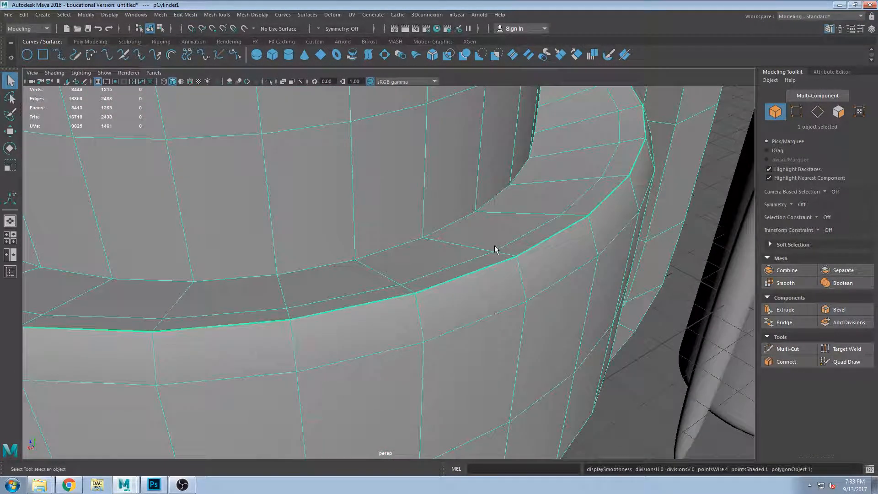
scroll(521, 270, down, 8)
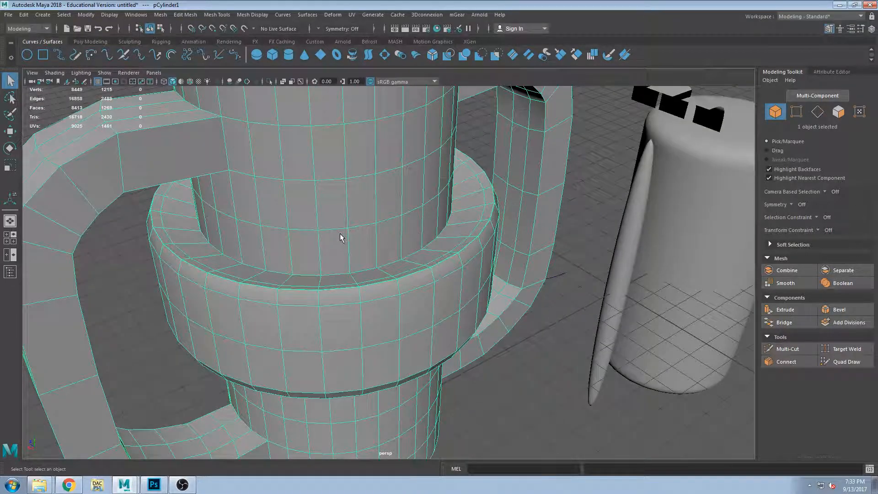
- Select all four parallel edge loops of the bevel along the middle band's upper outer corner
scroll(357, 254, up, 8)
alt+drag(452, 300, 386, 294)
scroll(398, 295, up, 3)
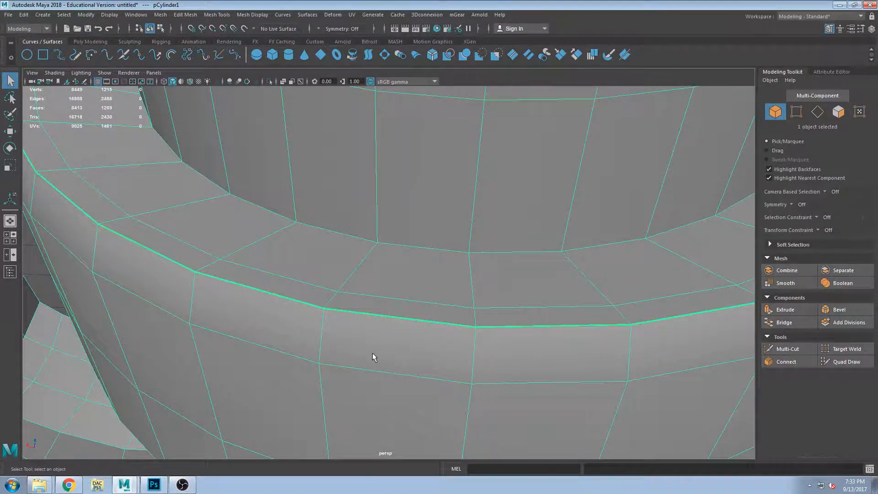
alt+drag(375, 353, 288, 293)
scroll(250, 308, up, 2)
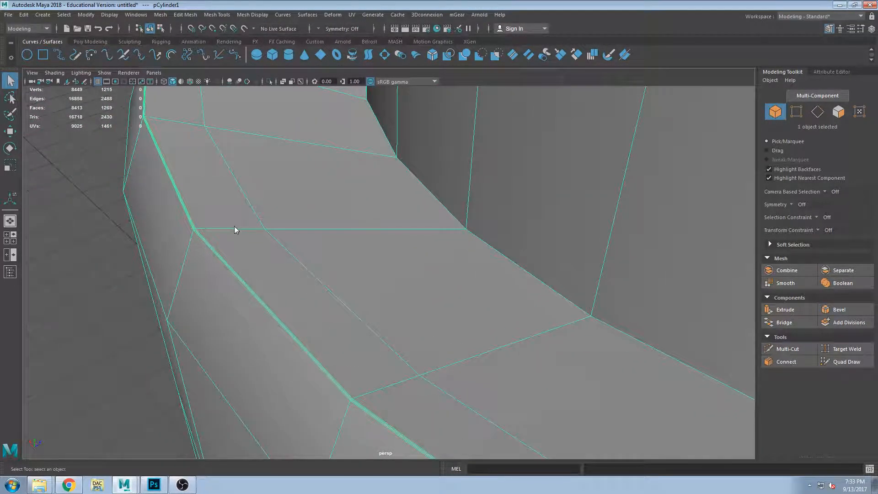
key(F10)
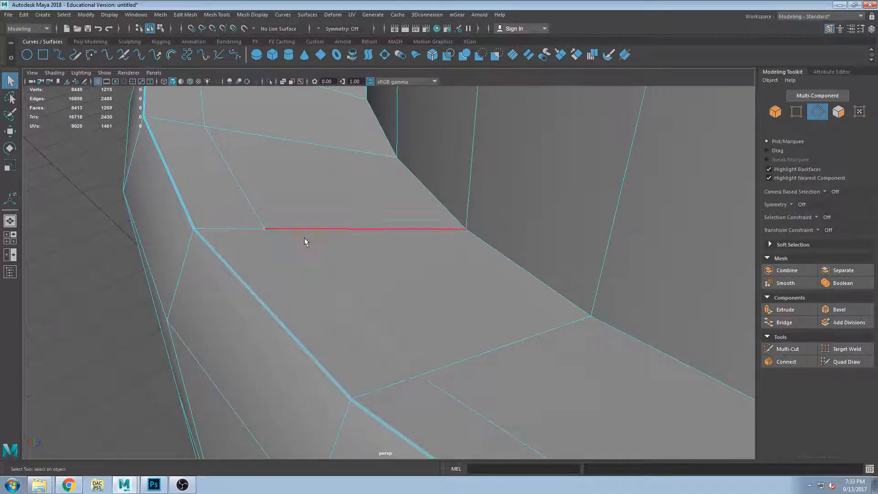
double_click(239, 293)
alt+drag(245, 292, 229, 308)
shift+double_click(231, 313)
shift+double_click(234, 315)
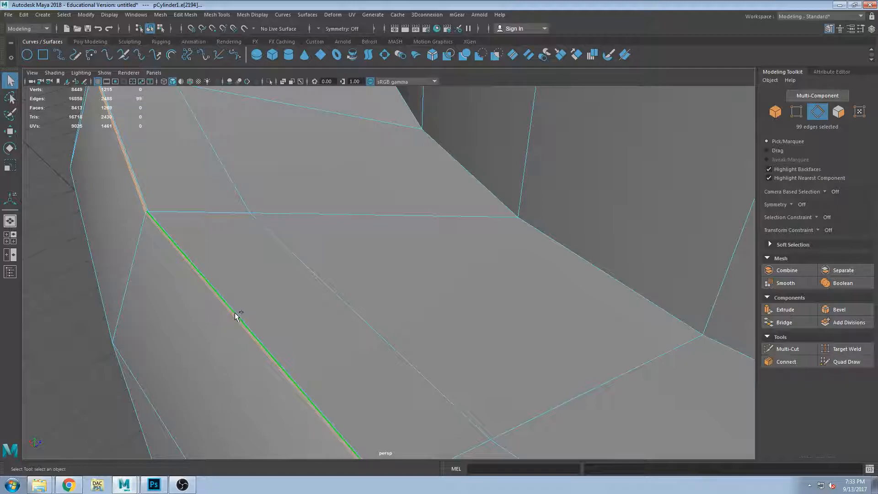
scroll(239, 327, up, 2)
alt+drag(178, 332, 220, 331)
shift+double_click(238, 342)
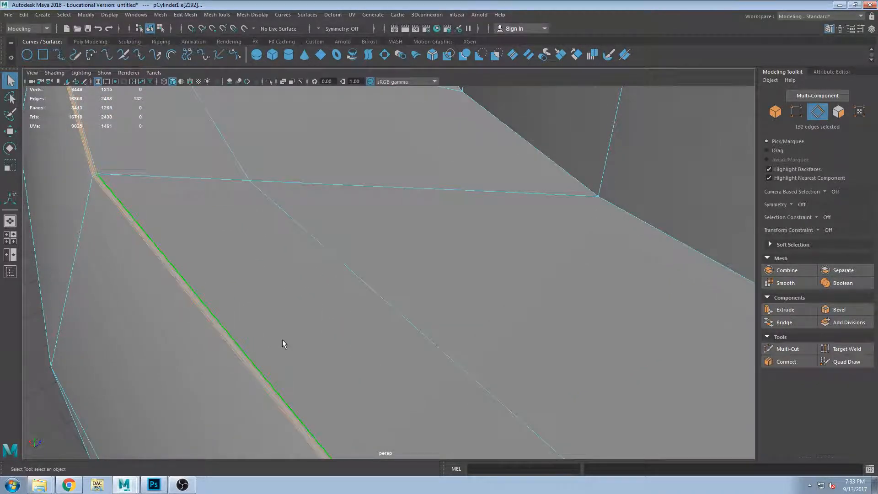
- Activate the Move tool and clear the edge loop selection on the middle band
scroll(281, 340, down, 3)
key(w)
alt+drag(288, 366, 471, 316)
scroll(503, 283, down, 2)
alt+drag(560, 231, 587, 176)
alt+drag(223, 165, 374, 229)
scroll(263, 193, down, 4)
click(206, 155)
- Examine the unsmoothed cup as a whole and the edge layout of its base from underneath
scroll(278, 169, down, 4)
scroll(359, 256, down, 2)
alt+middle_drag(374, 270, 366, 219)
alt+drag(366, 220, 372, 254)
scroll(485, 291, down, 3)
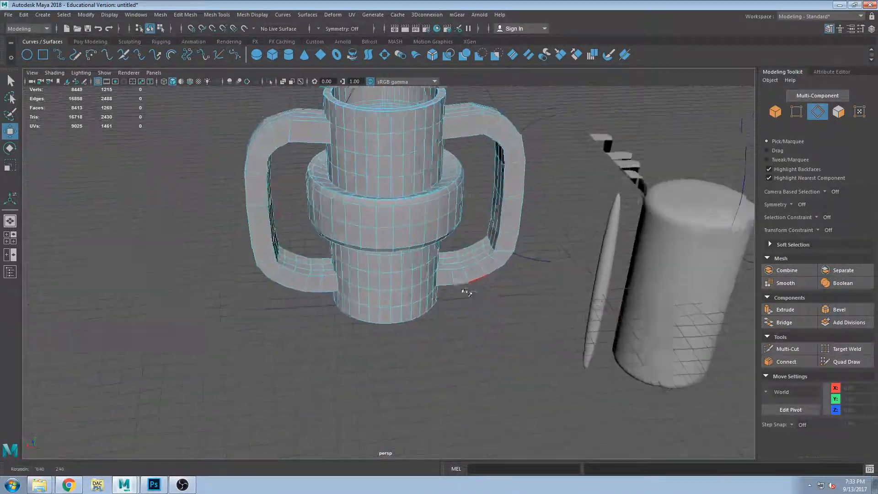
alt+drag(470, 289, 390, 360)
alt+drag(229, 178, 337, 379)
scroll(352, 255, up, 3)
alt+middle_drag(337, 379, 342, 286)
alt+drag(342, 285, 475, 183)
scroll(338, 273, up, 3)
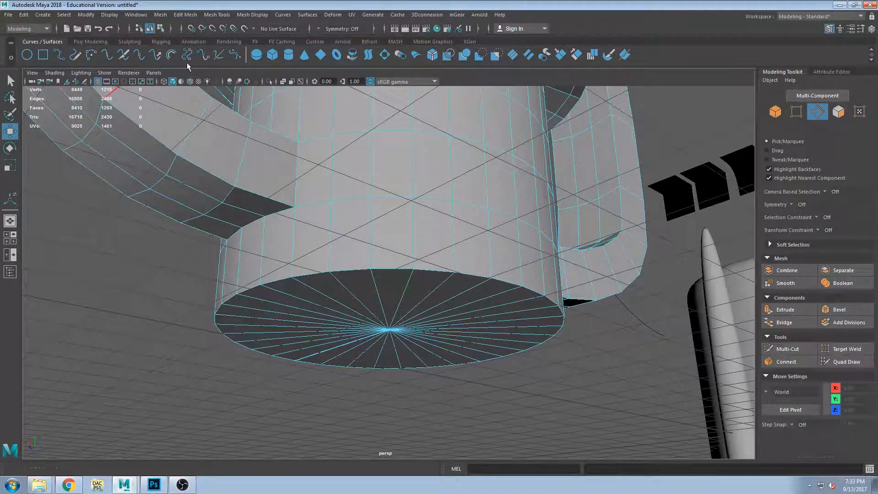
- Hide the viewport grid and check the edges converging at the cup's bottom in wireframe display
alt+drag(459, 258, 476, 261)
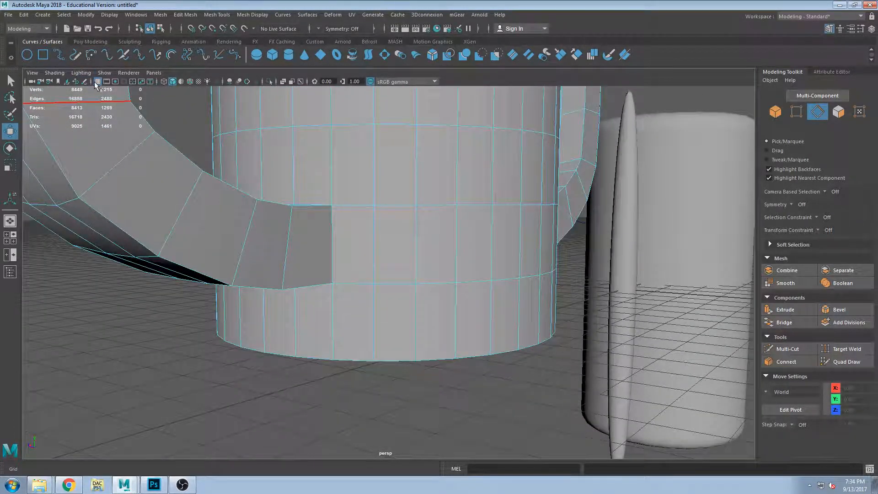
click(95, 82)
alt+drag(401, 327, 415, 320)
alt+drag(440, 288, 366, 278)
alt+drag(457, 242, 378, 307)
scroll(373, 307, up, 3)
click(370, 308)
key(4)
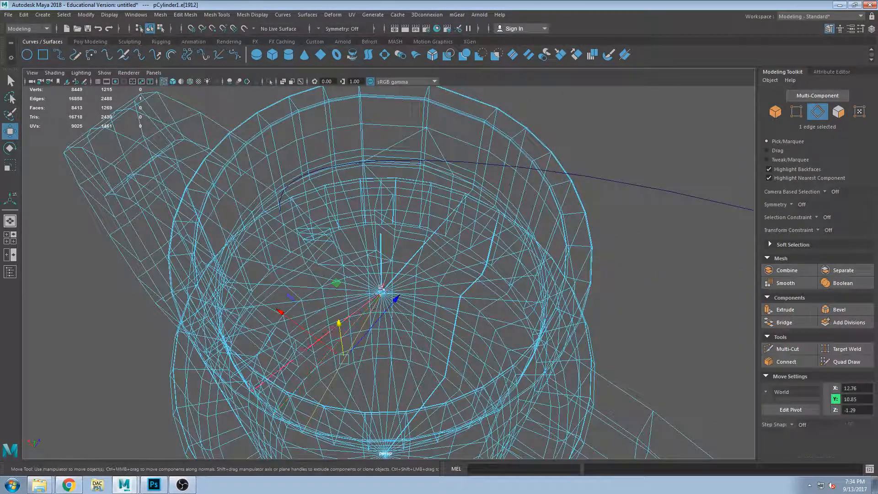
- Return to shaded display and object selection, and view the cup's base with the smoothed preview on
key(5)
mouse_move(385, 279)
alt+mouse_down()
mouse_move(457, 238)
mouse_move(681, 192)
alt+mouse_up()
click(682, 192)
right_drag(606, 230, 629, 207)
click(629, 207)
alt+drag(512, 256, 494, 259)
alt+drag(437, 284, 480, 281)
scroll(403, 374, down, 5)
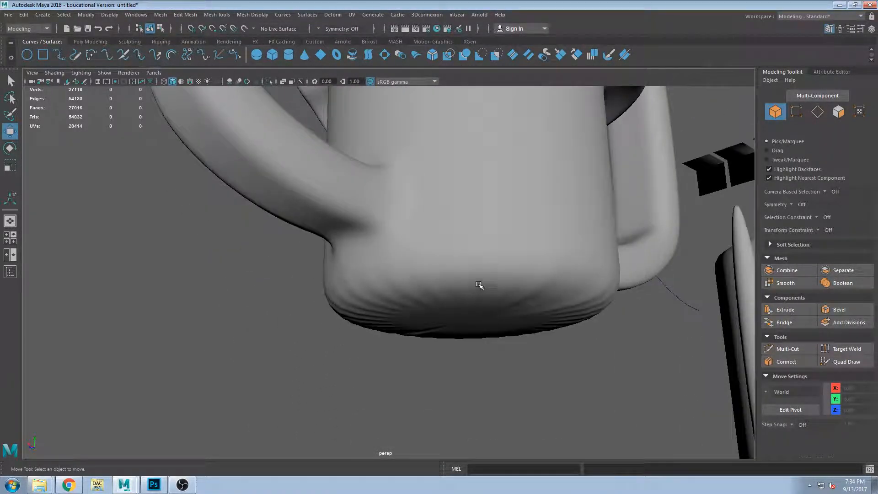
- Select the cup, turn off its smoothed preview after checking the base, and switch to edge selection
click(510, 295)
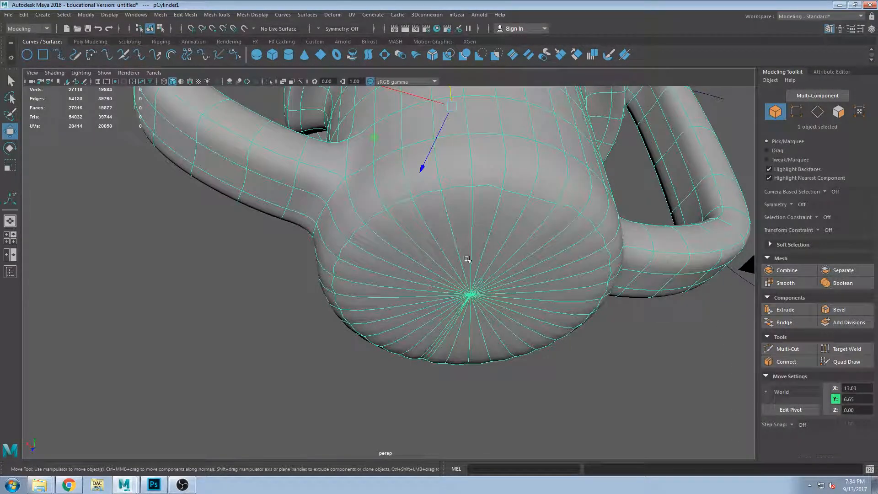
scroll(470, 288, up, 2)
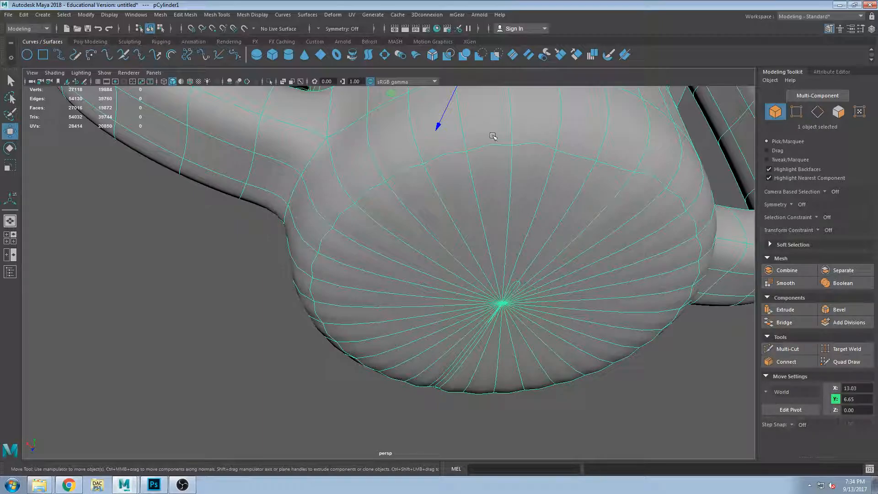
alt+drag(492, 136, 498, 195)
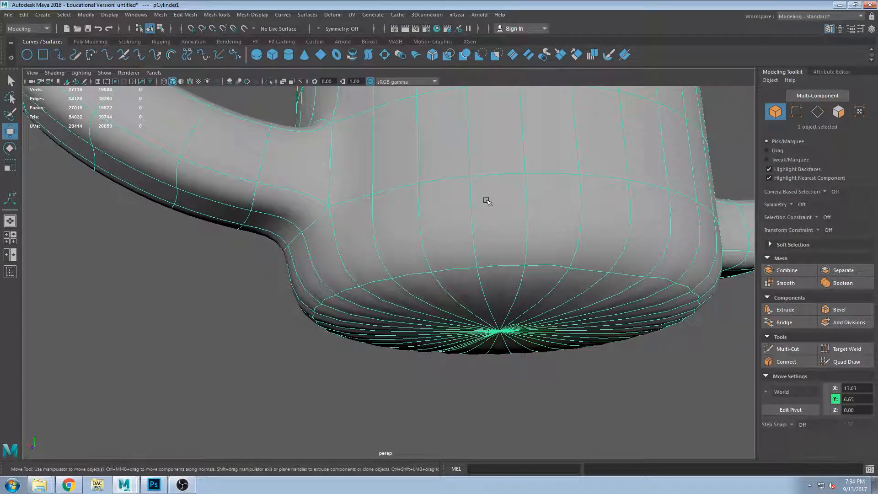
alt+drag(483, 262, 399, 267)
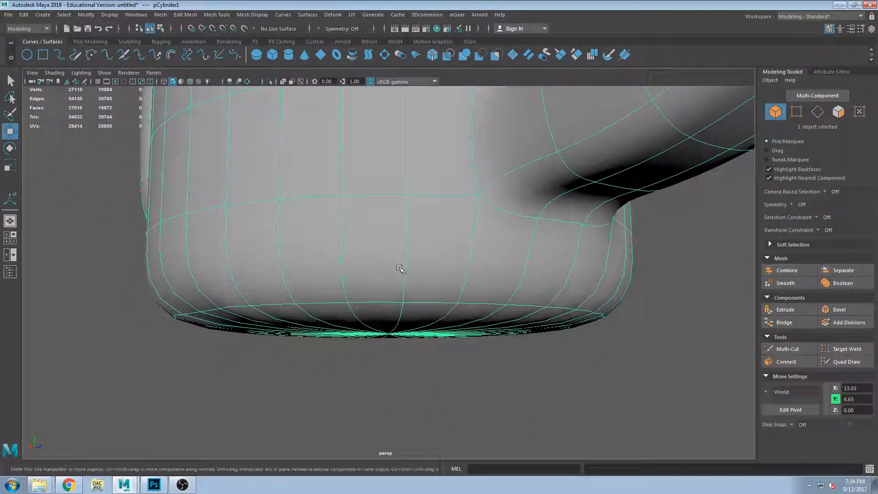
key(1)
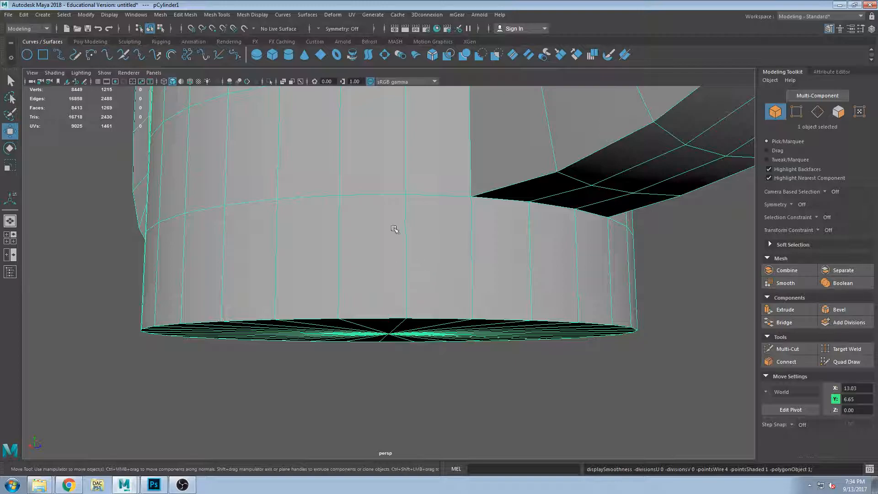
key(F11)
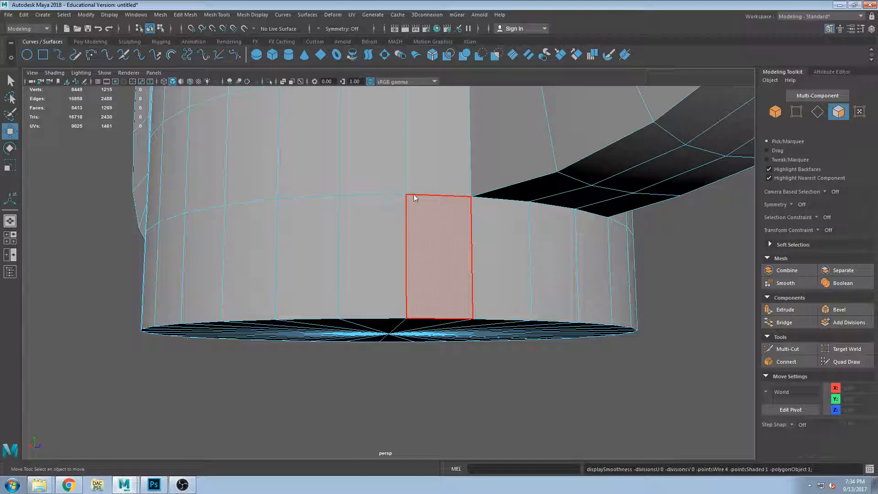
key(F10)
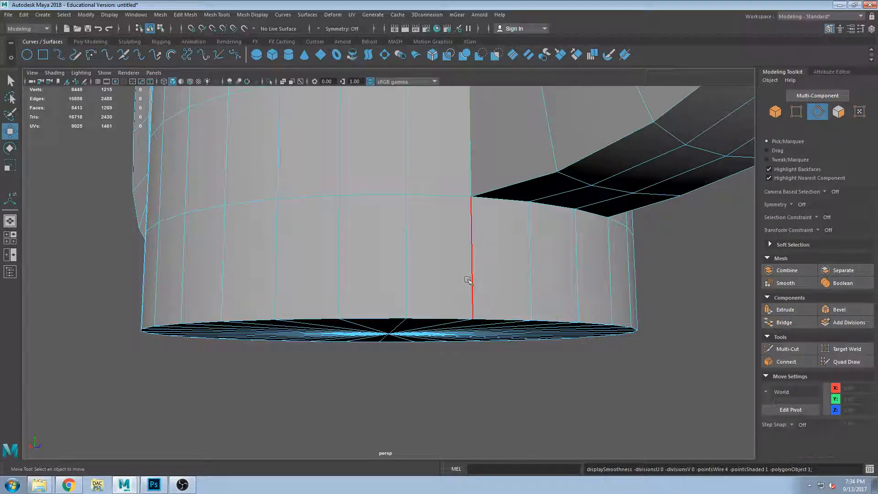
- Check how the edge loops run around the cup's lower body and base by selecting them
alt+drag(427, 265, 347, 268)
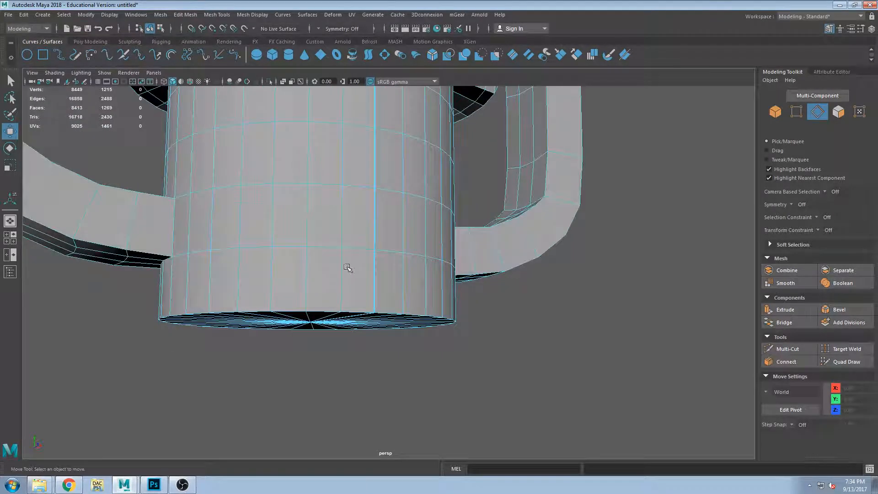
alt+drag(433, 311, 407, 300)
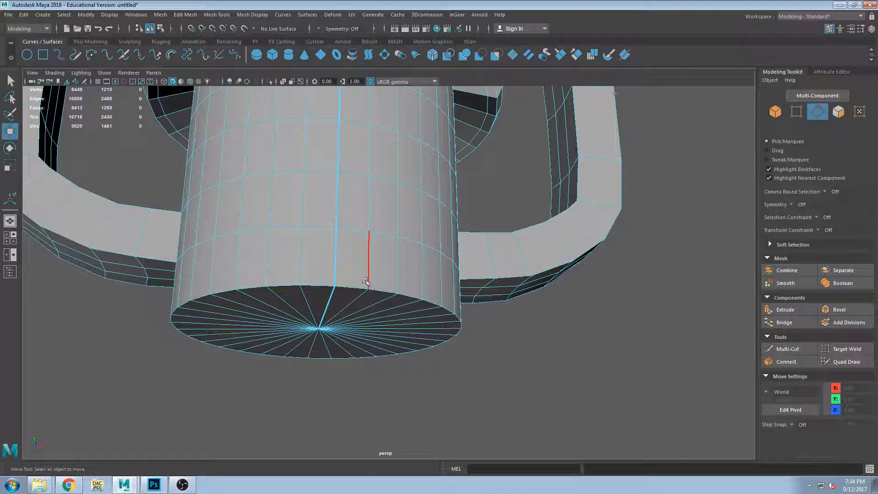
alt+drag(368, 206, 397, 257)
double_click(353, 224)
alt+drag(357, 219, 480, 194)
scroll(428, 217, down, 4)
double_click(433, 295)
alt+drag(437, 307, 375, 330)
alt+drag(301, 331, 426, 315)
scroll(499, 301, up, 5)
alt+drag(499, 300, 457, 270)
alt+drag(331, 284, 535, 272)
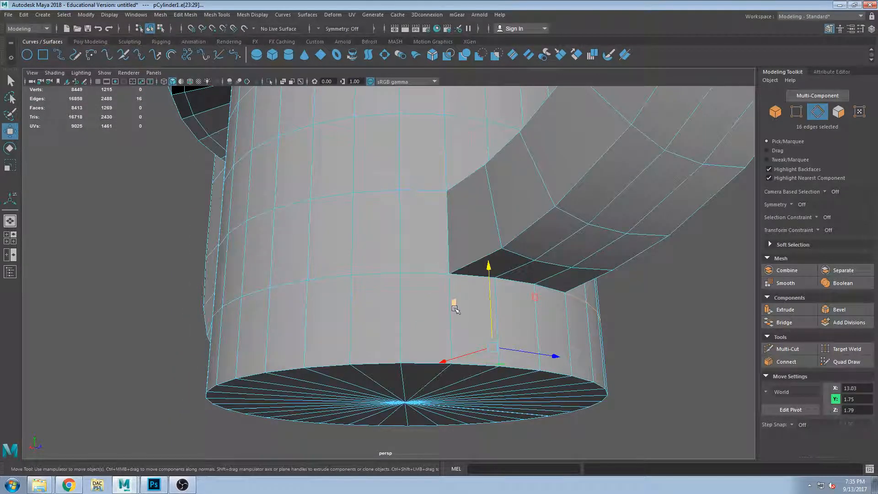
- Check the horizontal edge loop around the middle band by selecting it and adding one more edge
alt+drag(380, 293, 382, 302)
scroll(393, 283, down, 5)
alt+drag(432, 213, 442, 294)
alt+drag(491, 179, 432, 155)
scroll(432, 156, up, 3)
alt+middle_drag(432, 150, 434, 297)
alt+drag(434, 297, 422, 275)
click(454, 234)
double_click(454, 234)
mouse_move(378, 291)
alt+mouse_down()
mouse_move(402, 292)
mouse_move(403, 309)
mouse_move(381, 284)
alt+mouse_up()
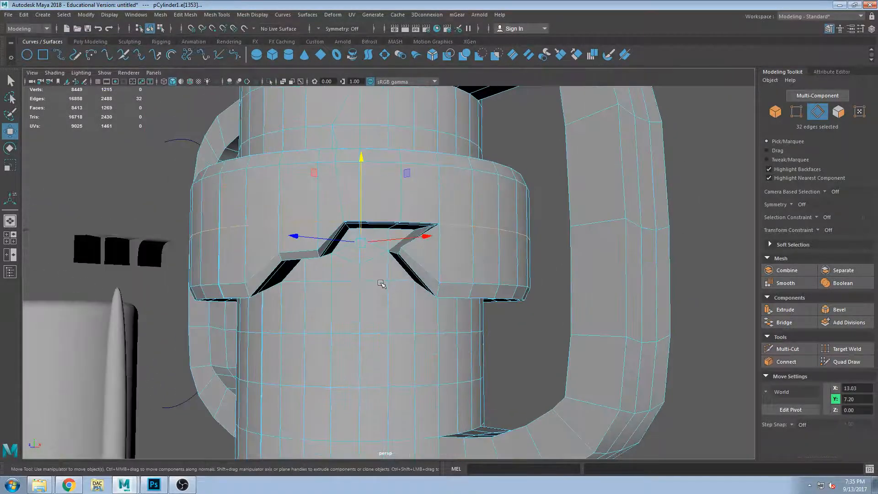
shift+click(257, 270)
- Insert a horizontal edge loop around the cup's lower body, slightly above the bottom edge
alt+drag(410, 249, 564, 247)
scroll(439, 269, up, 4)
scroll(312, 247, down, 3)
alt+drag(311, 247, 365, 256)
scroll(368, 343, down, 5)
alt+drag(368, 353, 372, 361)
alt+middle_drag(386, 349, 398, 297)
alt+drag(398, 297, 459, 283)
scroll(430, 323, up, 3)
alt+drag(416, 317, 402, 293)
click(217, 14)
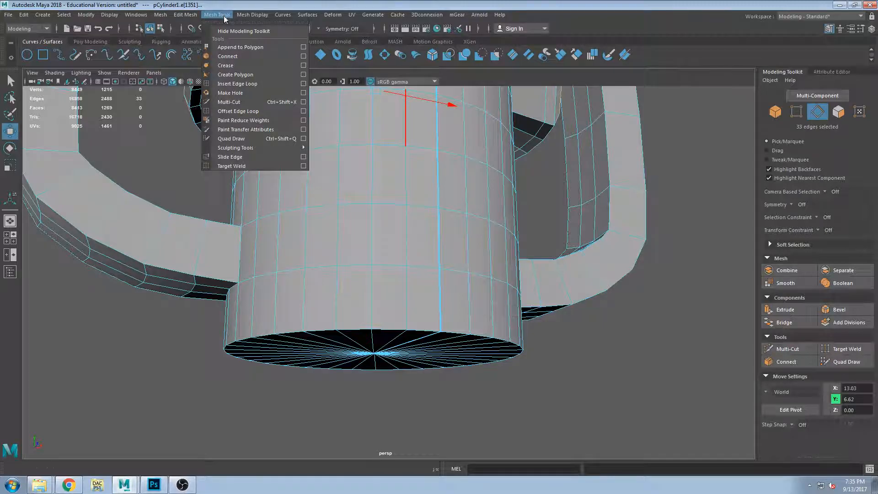
click(237, 84)
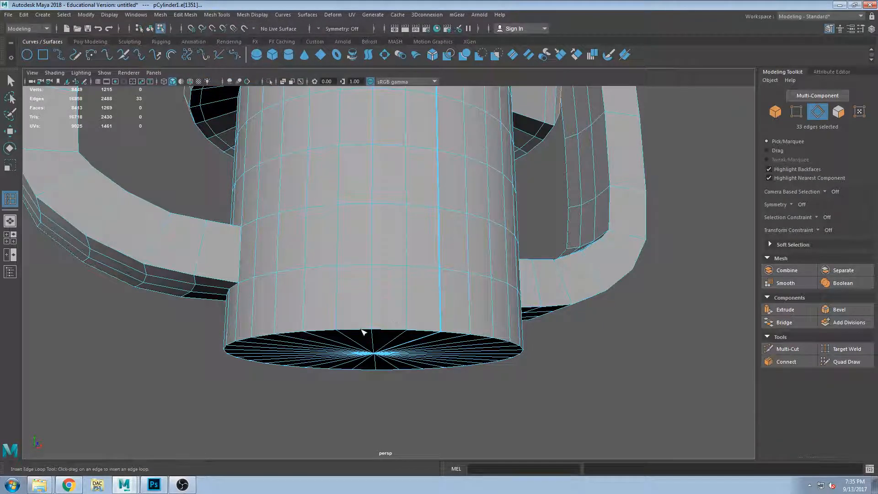
click(378, 310)
alt+drag(378, 310, 298, 335)
scroll(503, 337, up, 3)
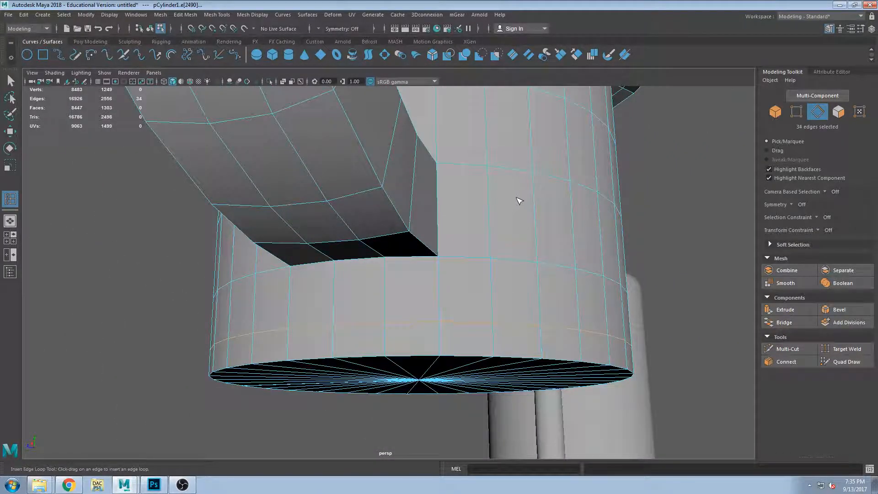
- Try deleting one segment of the new base edge loop and compare the base with and without smoothing
click(10, 80)
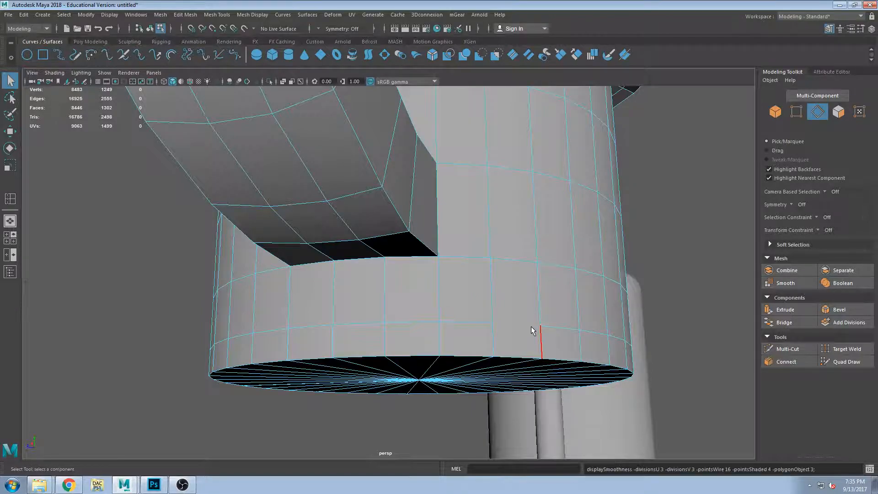
key(3)
alt+drag(573, 380, 538, 396)
key(1)
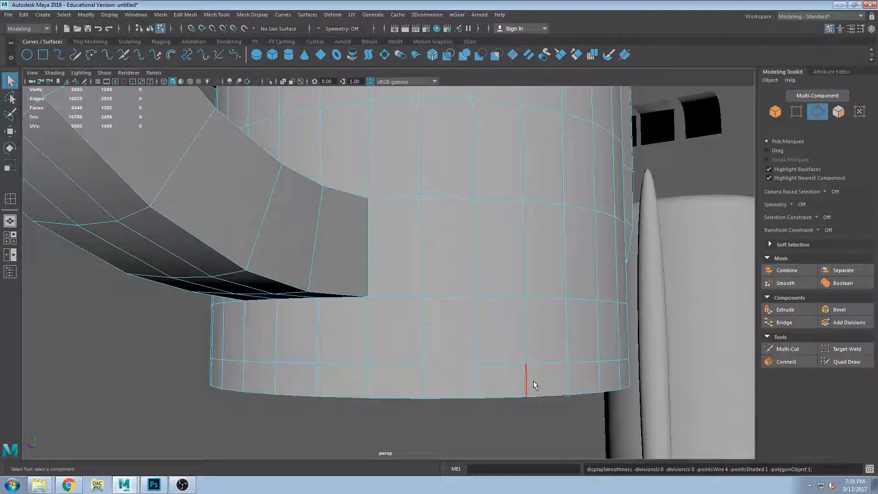
key(ctrl+z)
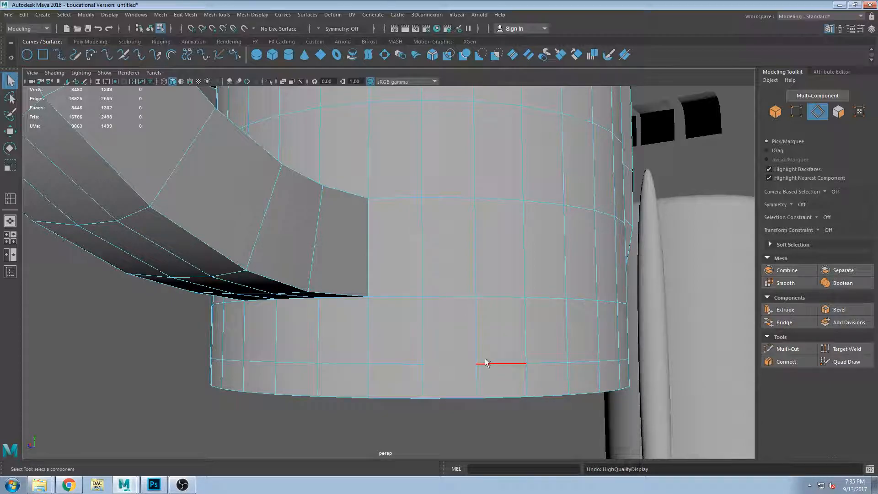
- Select the complete edge loop above the base and move it down to Y 1.00
double_click(456, 371)
alt+drag(527, 368, 457, 348)
double_click(485, 273)
double_click(499, 338)
double_click(454, 344)
key(w)
drag(414, 311, 414, 313)
mouse_move(440, 346)
alt+mouse_down()
mouse_move(437, 328)
mouse_move(510, 279)
mouse_move(448, 349)
mouse_move(452, 341)
alt+mouse_up()
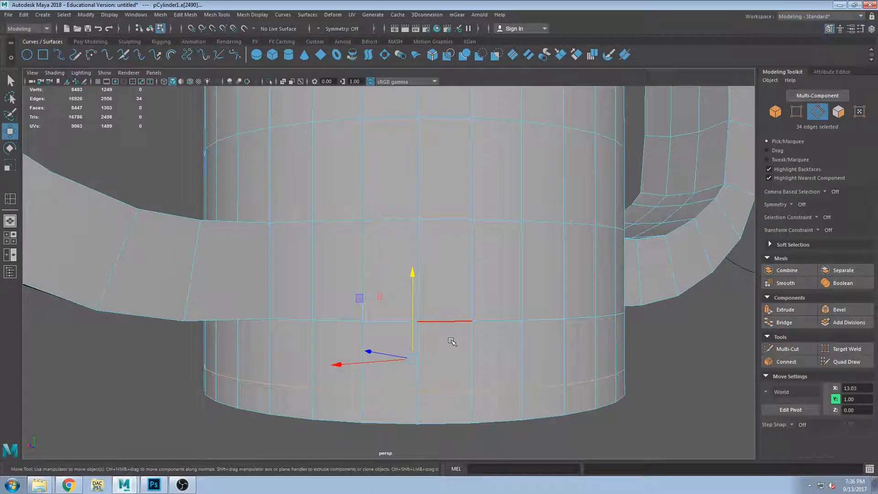
- Turn on the smoothed preview and insert edge loops around the lower handle ends where they meet the cup
key(3)
alt+drag(505, 361, 521, 252)
click(521, 252)
click(194, 15)
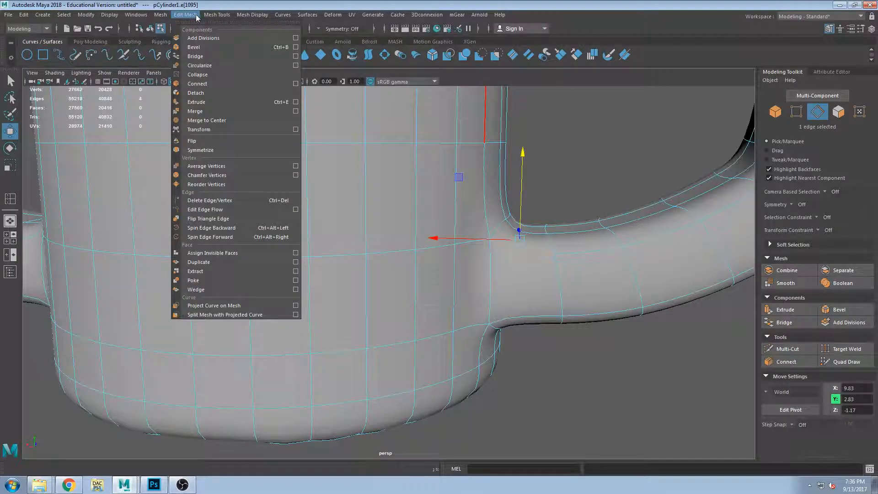
click(228, 85)
drag(543, 244, 501, 242)
scroll(523, 268, up, 2)
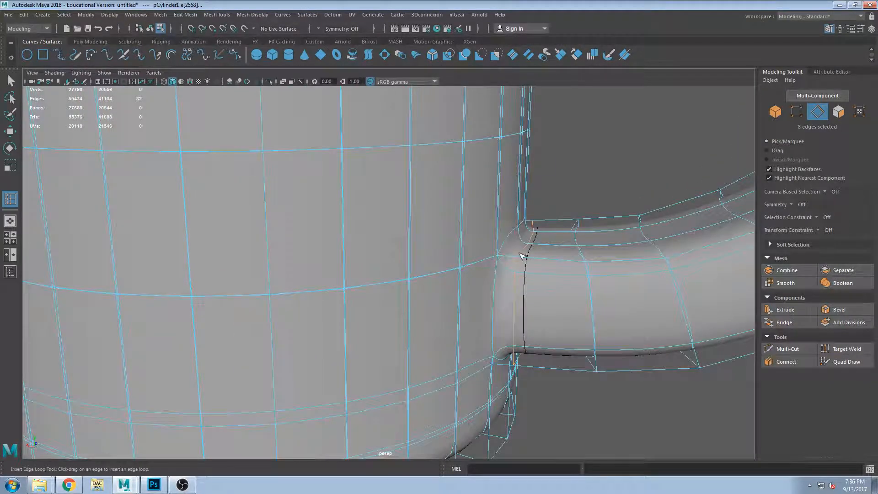
drag(507, 257, 533, 271)
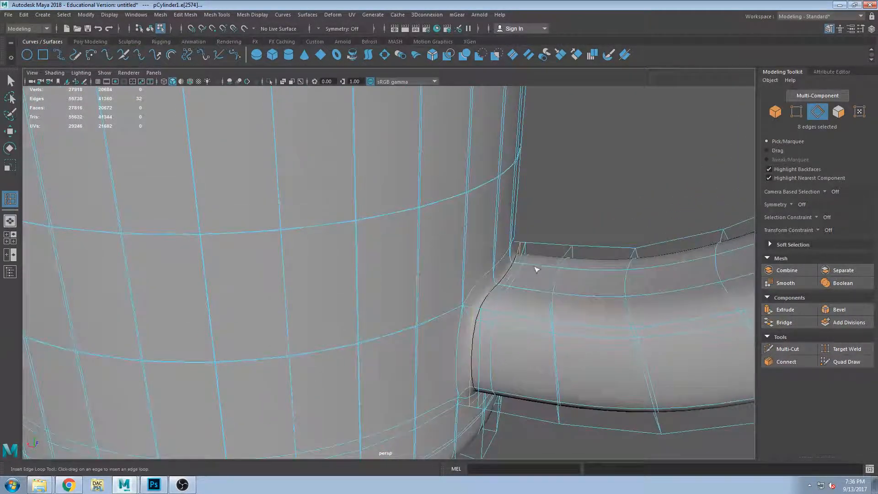
- Insert edge loops around the upper handle ends where they join the cup body
scroll(533, 270, down, 4)
scroll(531, 174, up, 2)
alt+middle_drag(531, 174, 515, 334)
scroll(470, 290, down, 5)
scroll(497, 268, up, 2)
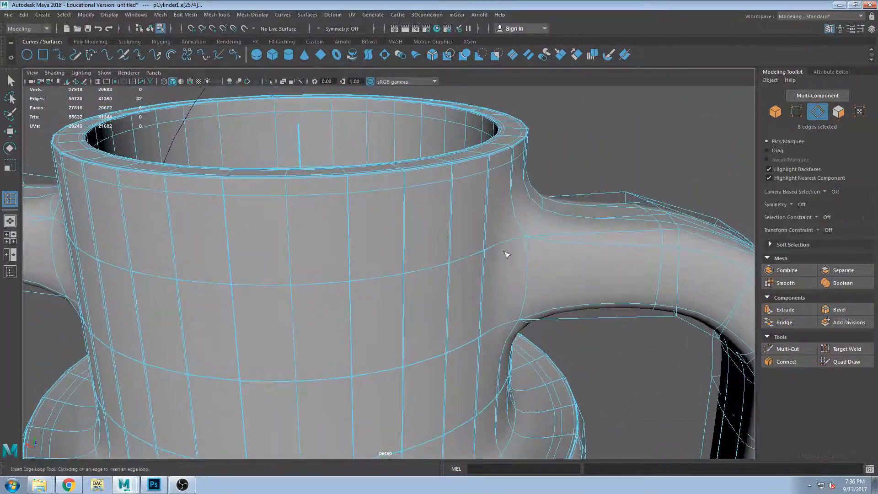
alt+middle_drag(581, 239, 434, 197)
alt+drag(527, 179, 540, 286)
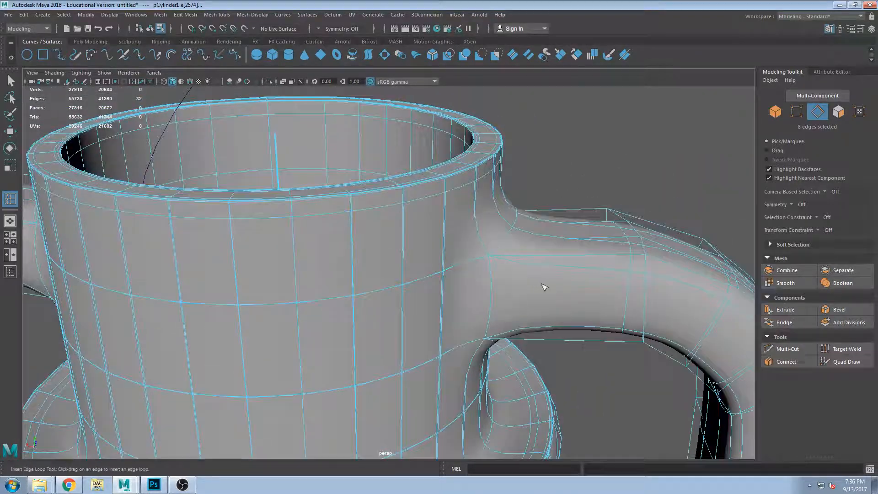
drag(591, 254, 507, 264)
alt+drag(528, 308, 375, 279)
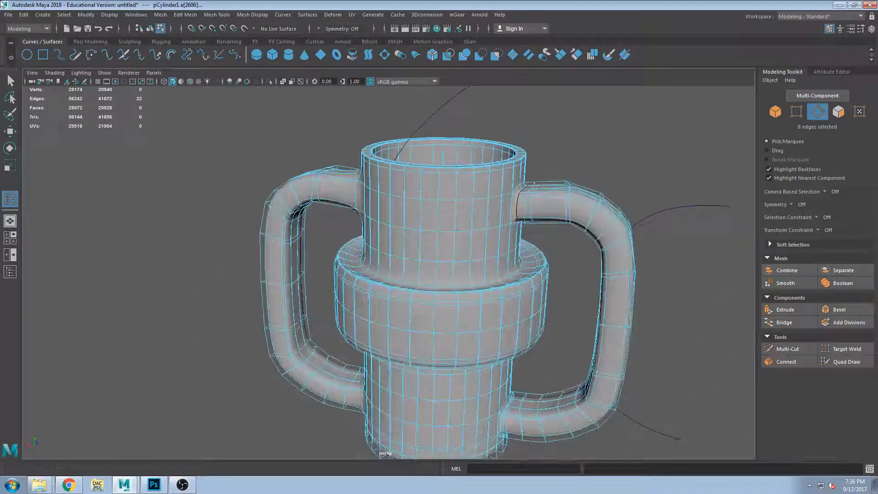
- Leave the Insert Edge Loop tool and return to object selection with the cup smoothed and deselected
key(q)
key(3)
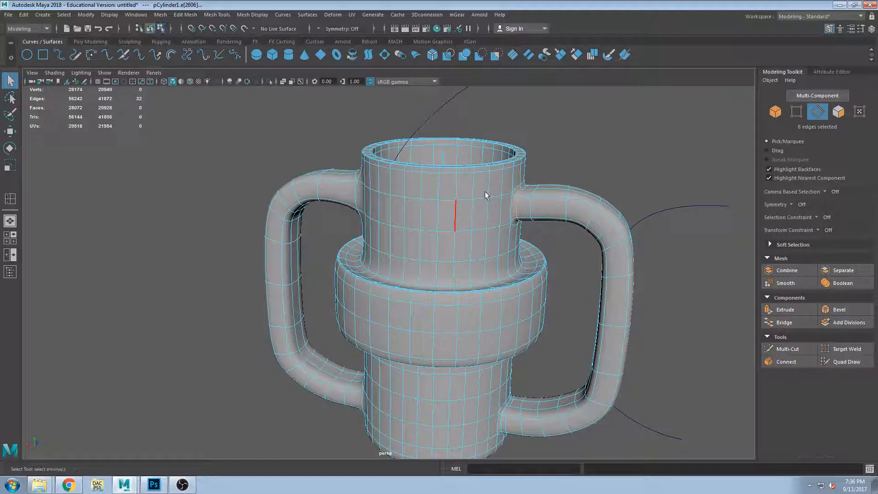
right_drag(486, 195, 516, 179)
click(650, 158)
- Examine the smoothed handle joints, middle band and base of the cup
alt+drag(511, 242, 525, 244)
alt+drag(365, 194, 388, 186)
alt+drag(555, 197, 482, 229)
scroll(482, 228, up, 5)
alt+drag(547, 190, 571, 152)
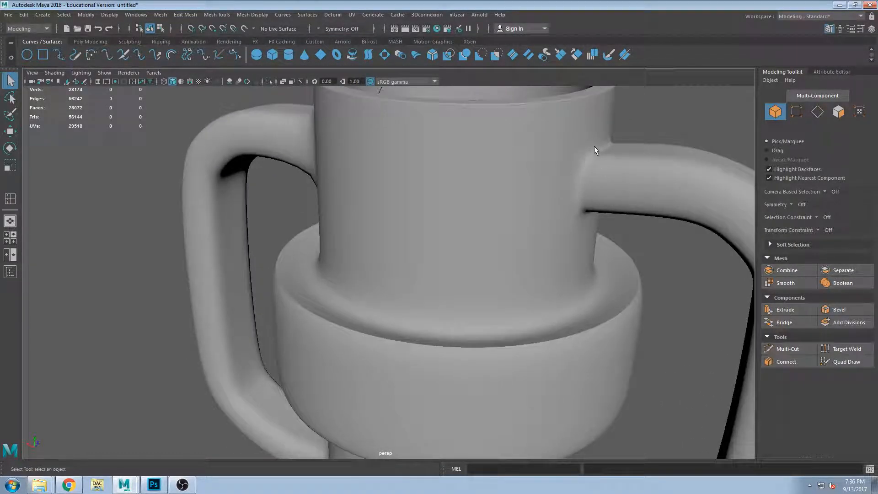
scroll(613, 225, down, 3)
scroll(579, 229, down, 2)
scroll(525, 281, down, 1)
alt+drag(566, 325, 548, 302)
- Select the cup and examine the edge layout of its middle band over the smoothed surface
click(547, 302)
click(228, 15)
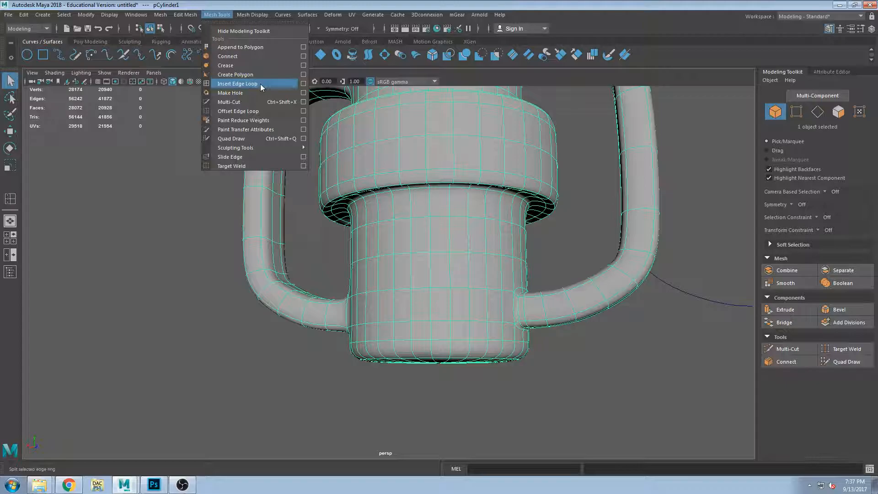
click(128, 202)
click(201, 224)
alt+drag(387, 137, 399, 171)
alt+drag(558, 246, 457, 288)
click(472, 269)
scroll(490, 223, up, 3)
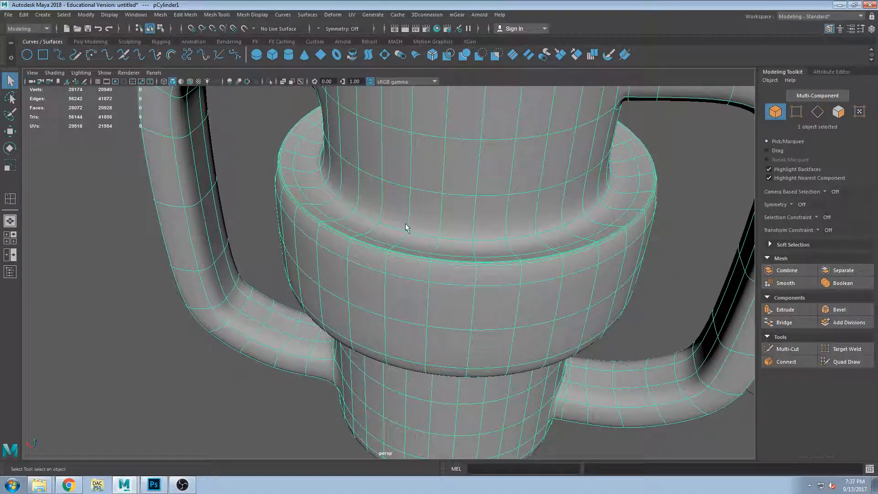
alt+drag(540, 214, 419, 251)
- Try to insert an edge loop where the upper body meets the middle band, and return to object selection with the cup deselected
click(217, 15)
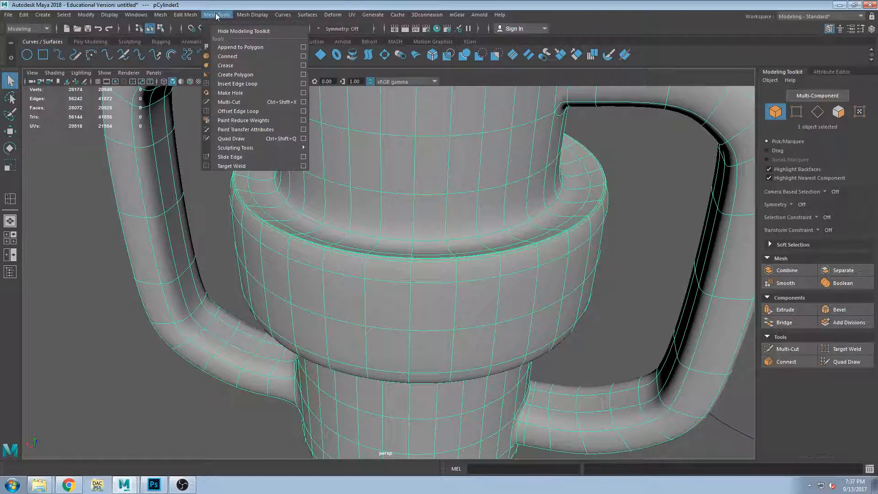
click(533, 189)
alt+drag(533, 189, 492, 204)
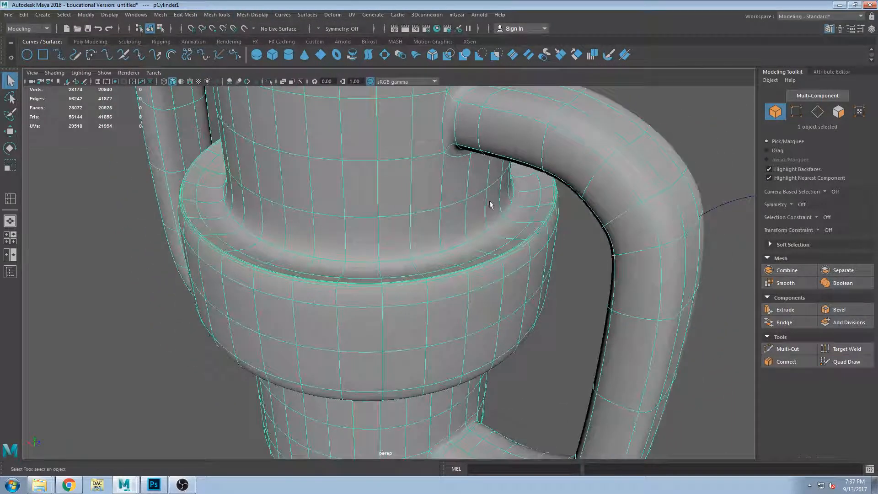
alt+drag(442, 218, 471, 232)
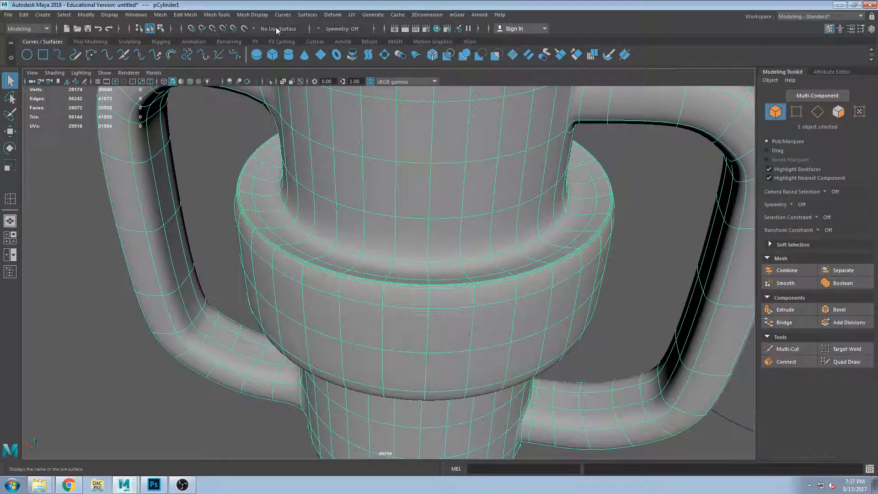
click(253, 15)
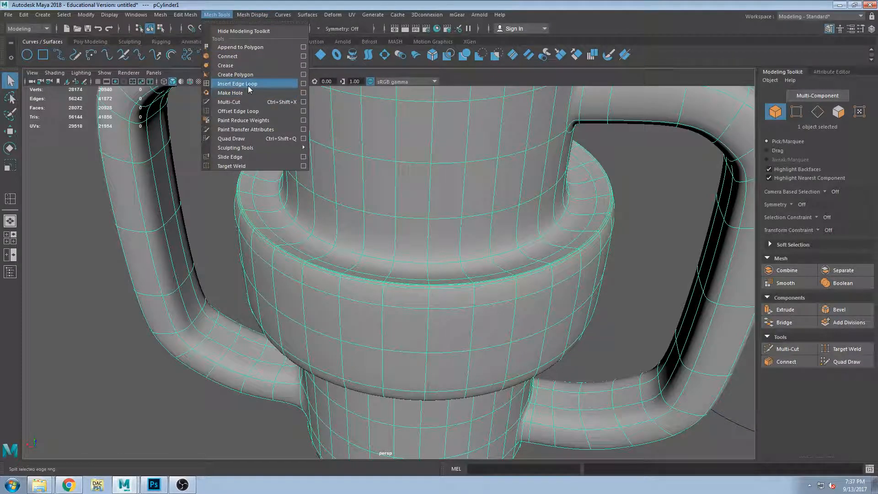
click(249, 87)
scroll(430, 252, up, 3)
scroll(432, 253, up, 2)
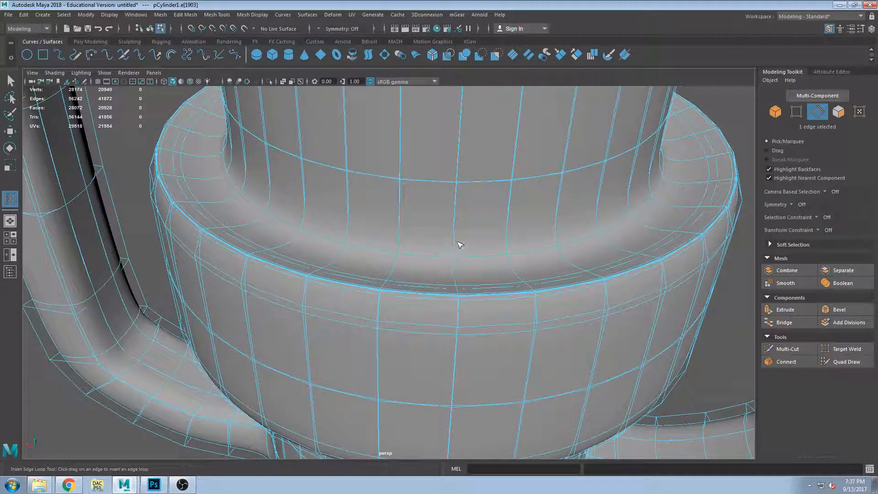
key(F8)
click(473, 250)
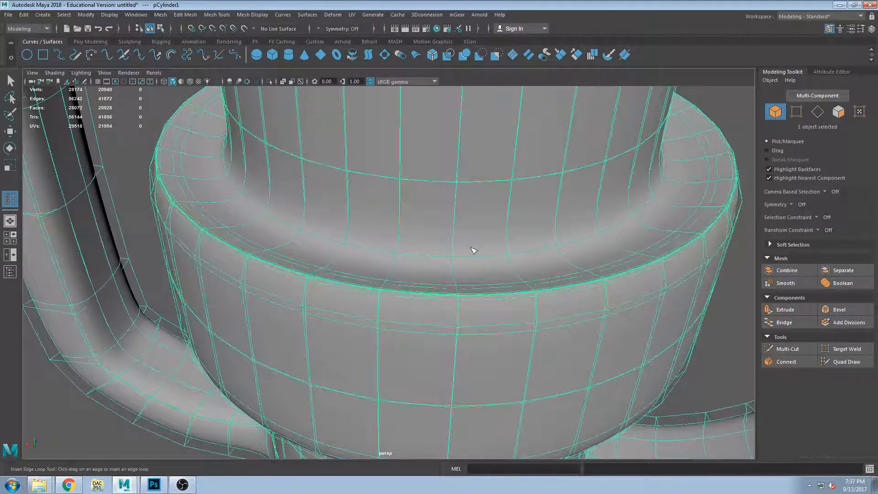
ctrl+click(455, 252)
key(q)
scroll(303, 182, down, 5)
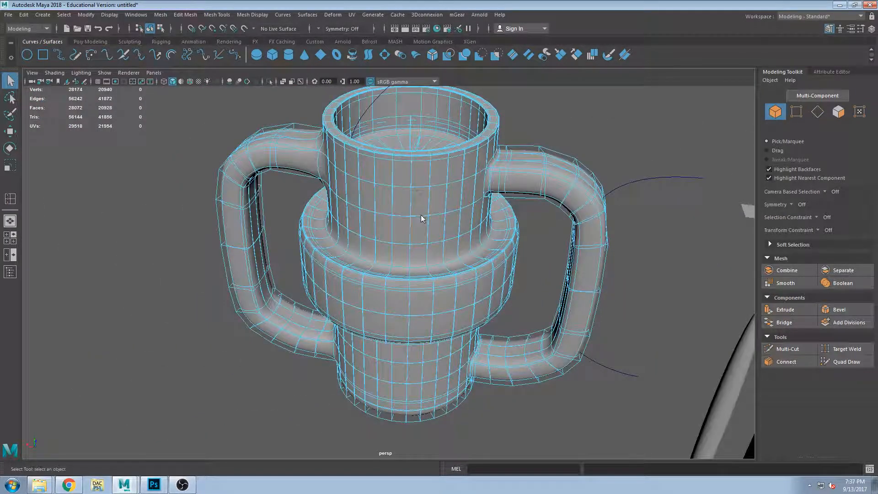
click(469, 200)
ctrl+click(425, 227)
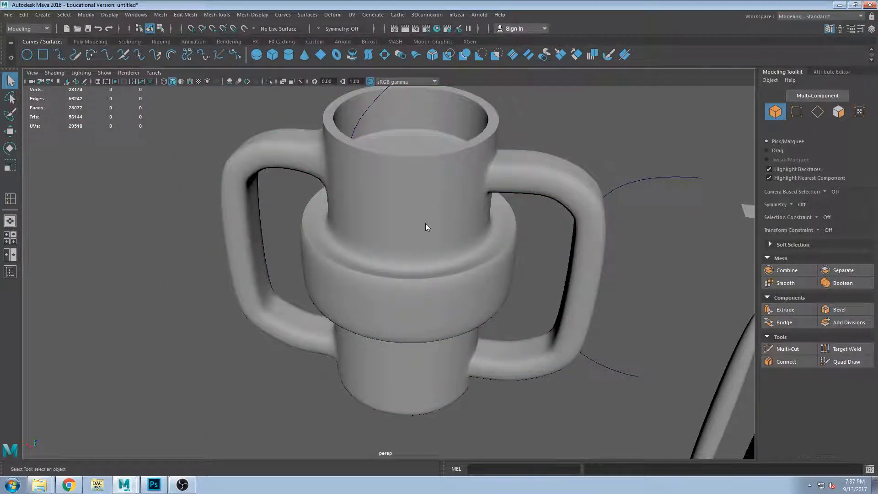
key(F10)
scroll(411, 231, up, 6)
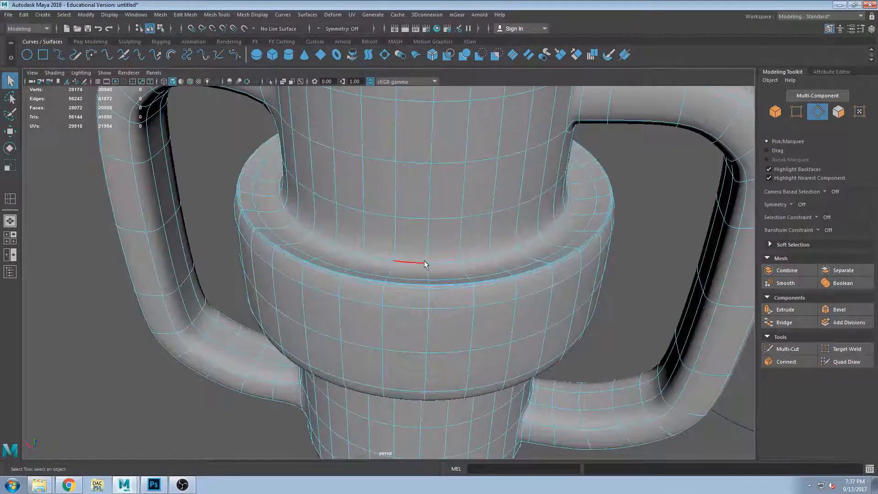
click(219, 15)
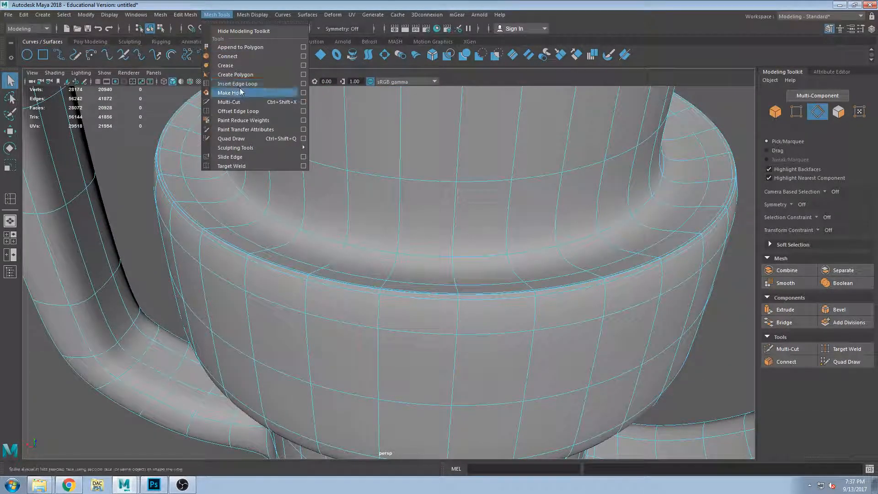
click(242, 85)
alt+drag(447, 197, 470, 256)
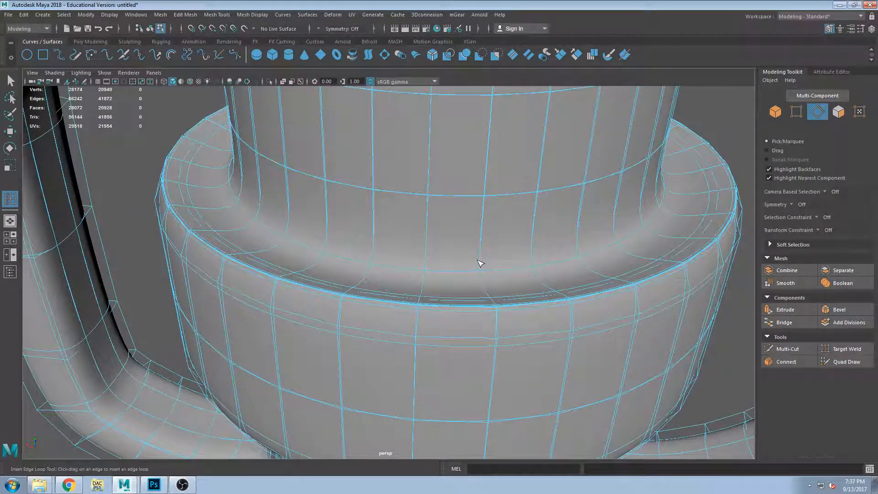
key(F8)
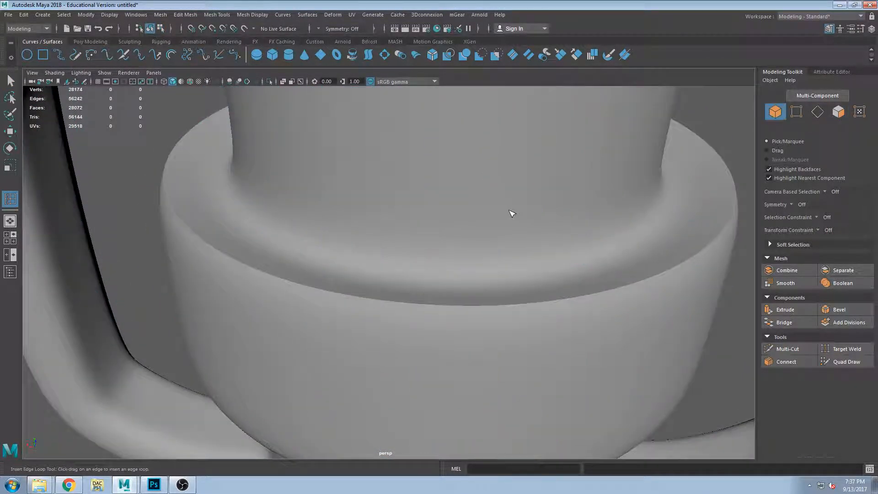
click(10, 81)
click(284, 199)
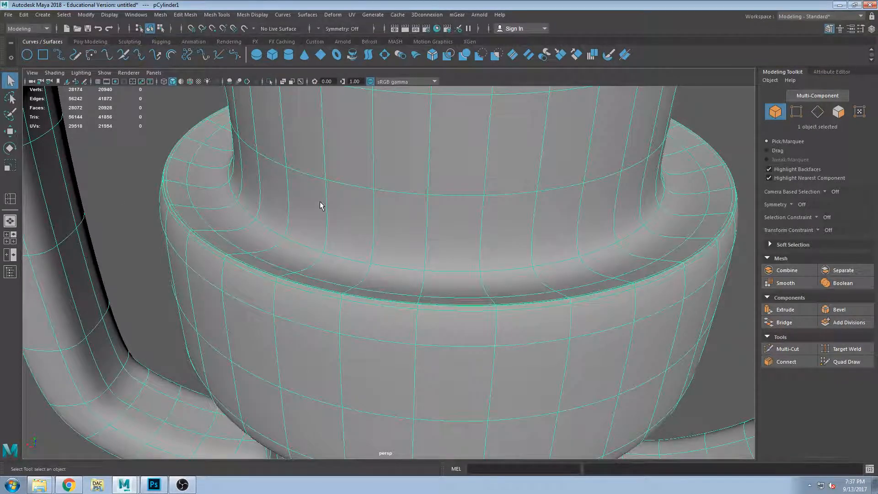
key(F10)
key(y)
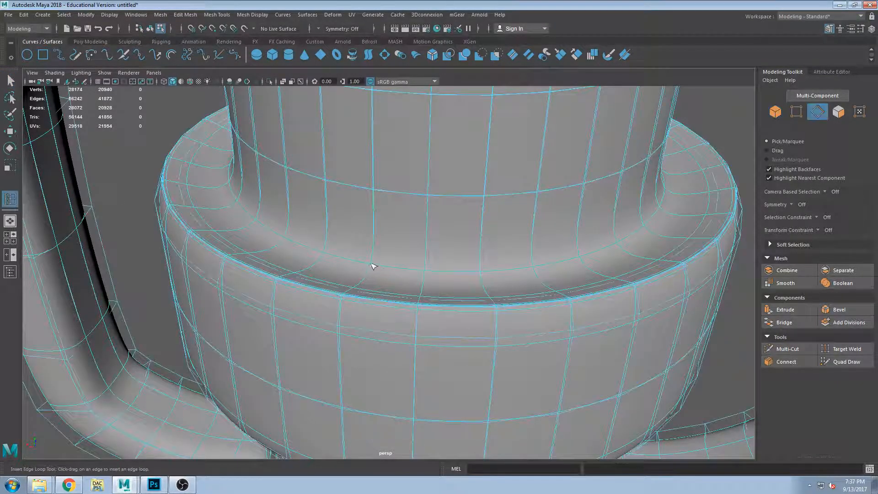
scroll(422, 275, down, 5)
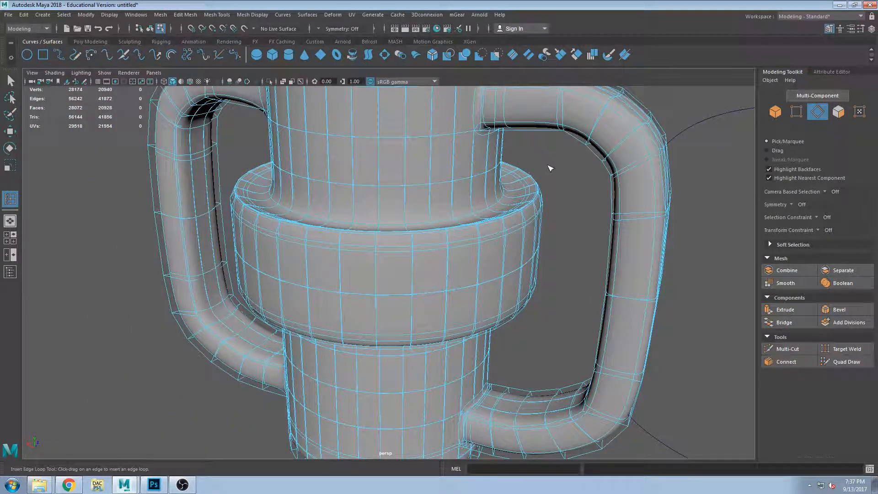
- Return to object selection and compare the cup's unsmoothed and smoothed display
key(q)
key(3)
key(F8)
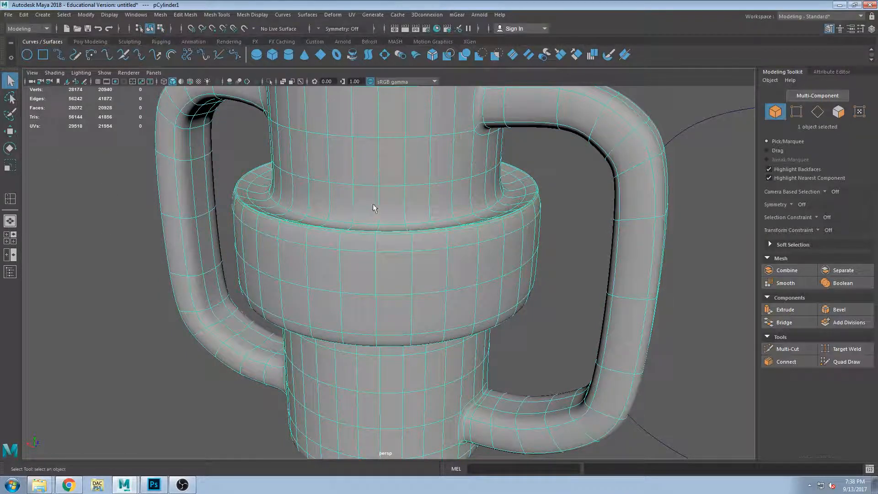
key(1)
key(3)
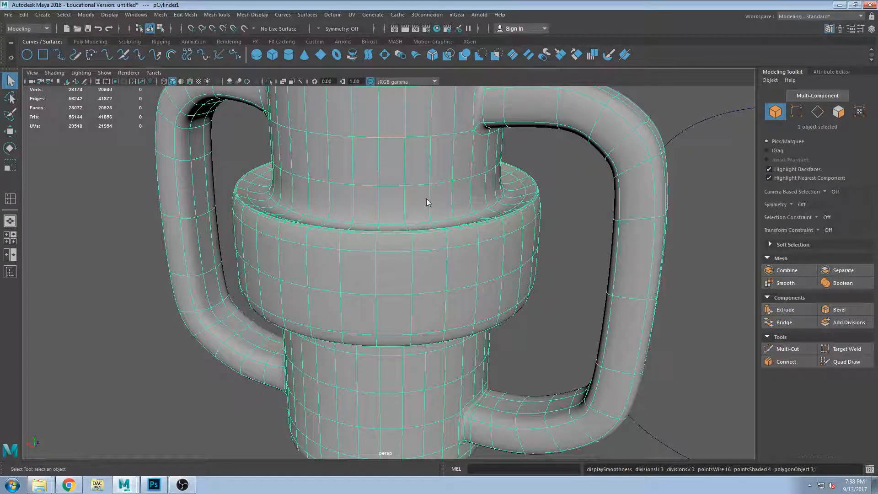
- Insert an edge loop around the lower part of the cup's upper body, just above the middle band
key(F8)
alt+drag(365, 190, 383, 209)
click(214, 15)
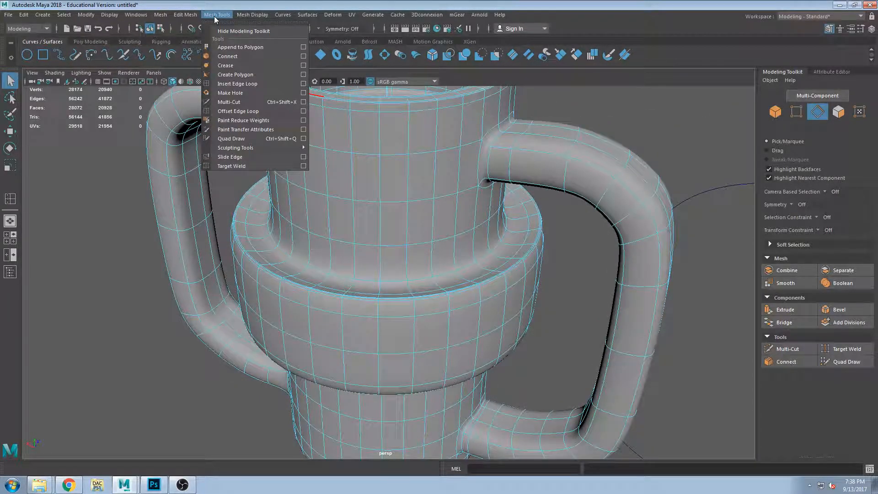
click(243, 92)
mouse_move(379, 271)
mouse_down()
mouse_move(387, 263)
mouse_move(391, 279)
mouse_up()
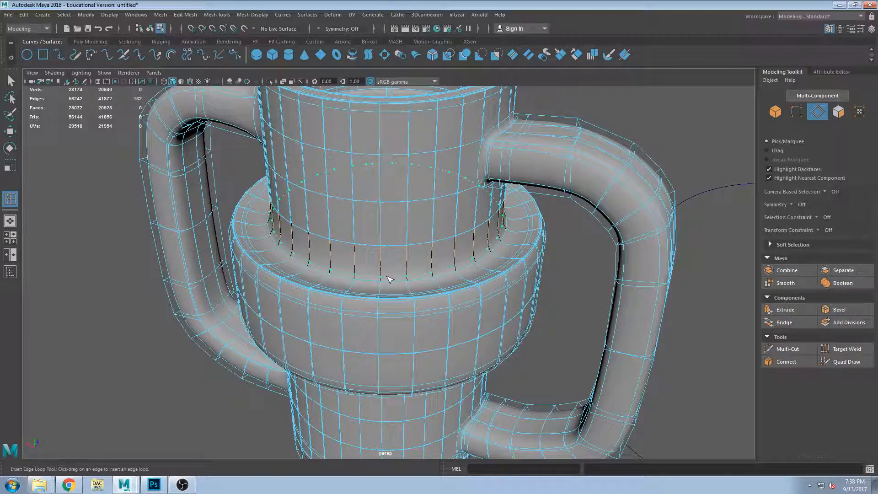
drag(373, 141, 384, 290)
scroll(384, 292, up, 10)
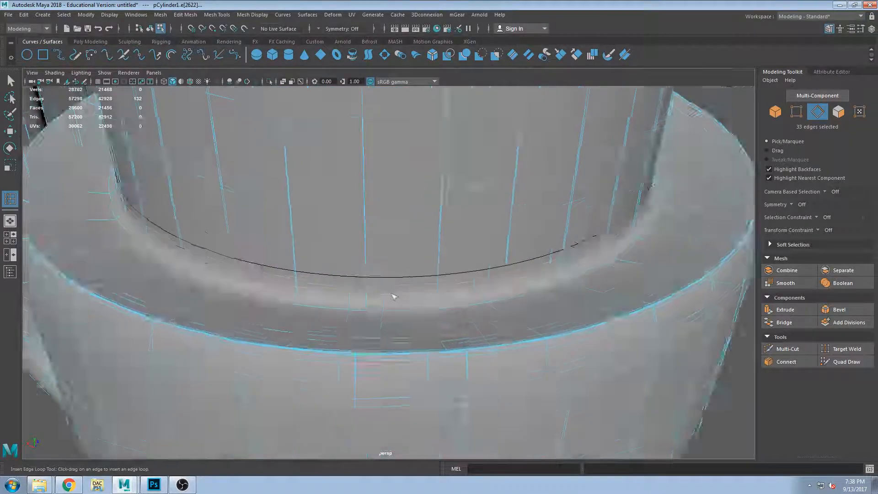
scroll(484, 227, down, 8)
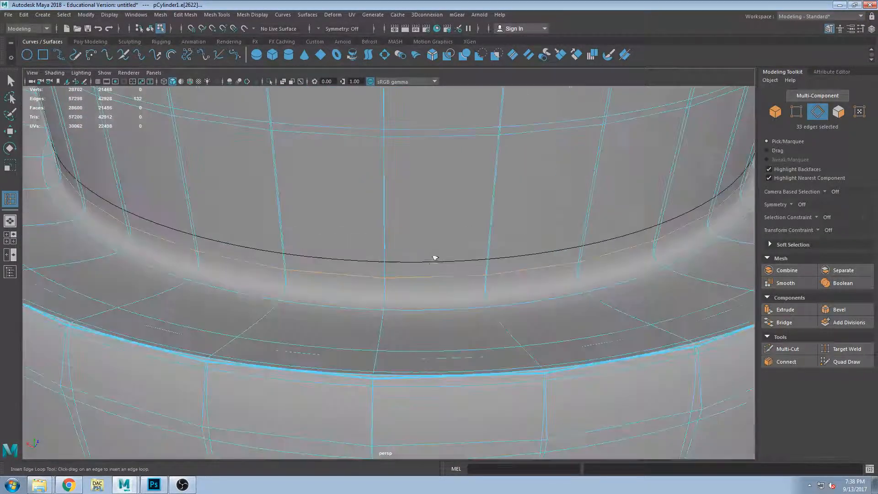
- Insert two more edge loops close to the joint between the upper body and middle band, and leave the Insert Edge Loop tool
drag(386, 293, 389, 298)
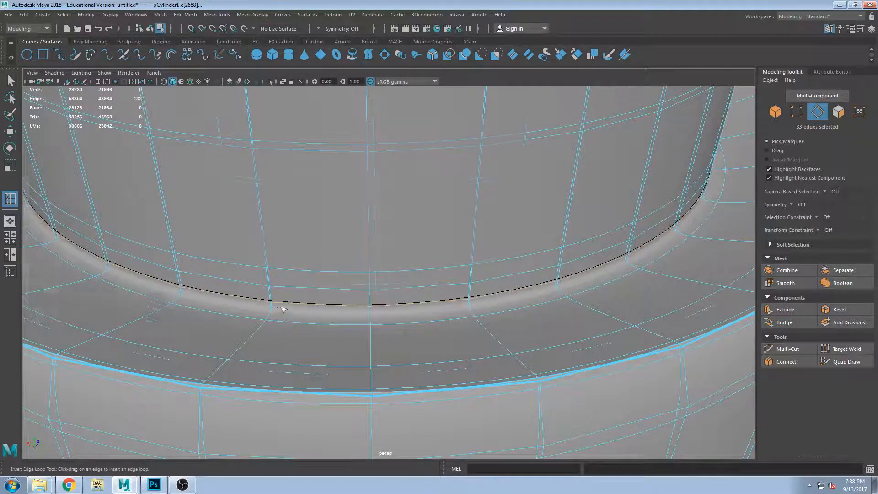
scroll(297, 288, down, 5)
drag(351, 258, 351, 267)
scroll(384, 264, down, 5)
alt+drag(417, 261, 435, 256)
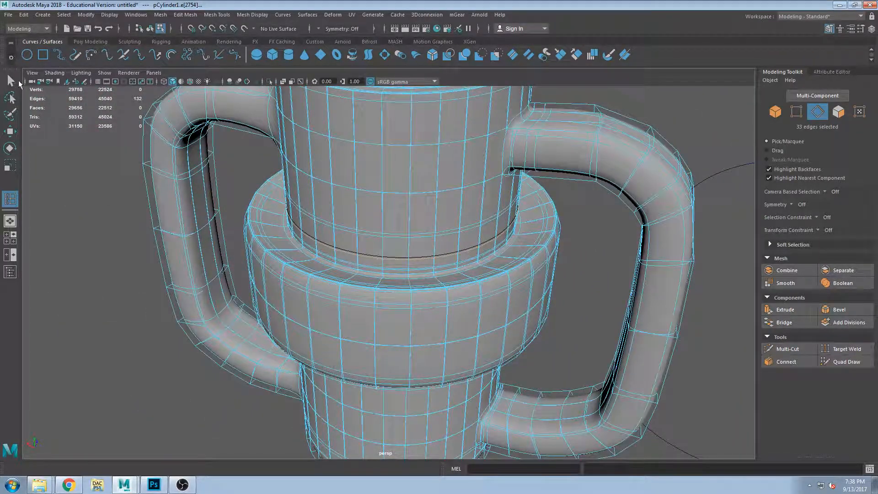
click(11, 81)
click(54, 184)
- Examine the unsmoothed edge layout of the band, base and handles, and restore the smooth mesh preview
key(1)
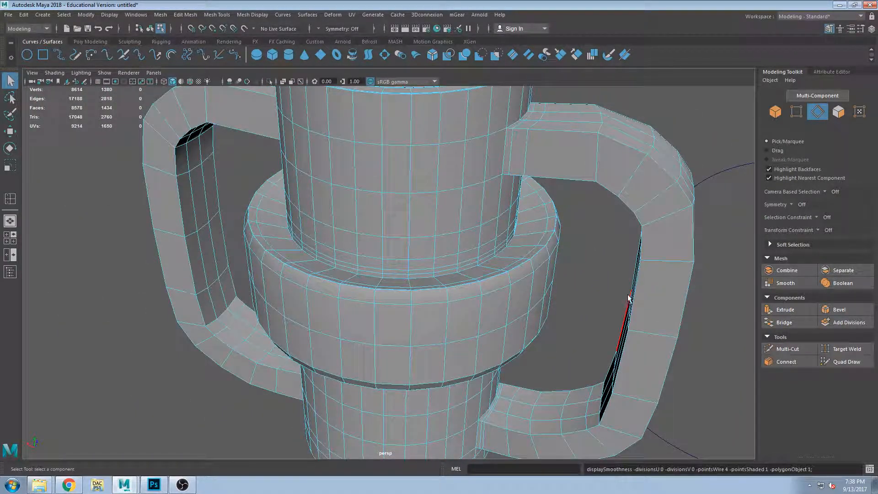
alt+drag(526, 285, 493, 288)
scroll(417, 288, up, 5)
scroll(420, 270, down, 5)
alt+drag(421, 251, 461, 186)
scroll(448, 242, down, 3)
scroll(448, 242, down, 2)
scroll(434, 319, up, 5)
alt+drag(431, 330, 539, 279)
scroll(491, 321, down, 3)
key(3)
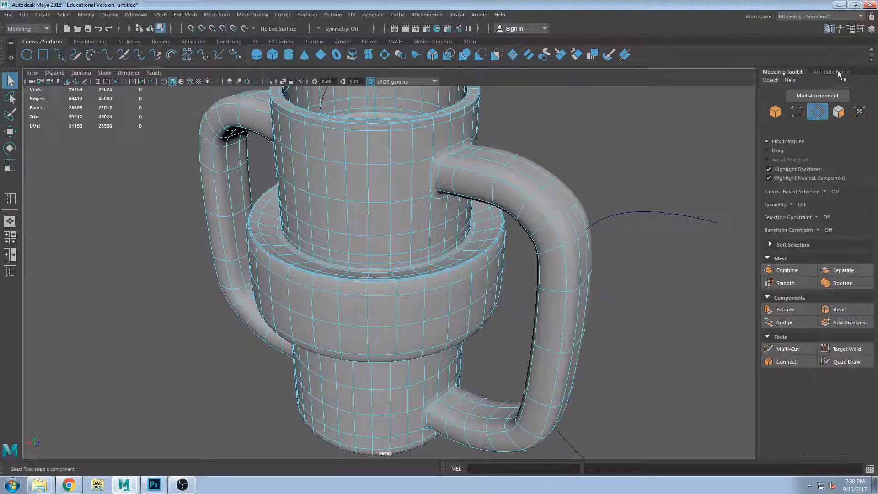
- Select the cup and review its transform and shape attributes in the Attribute Editor
click(832, 72)
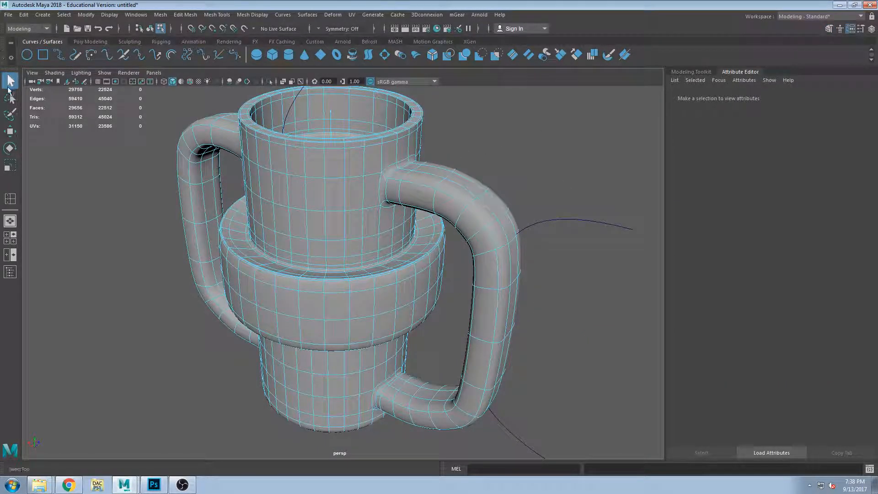
click(356, 173)
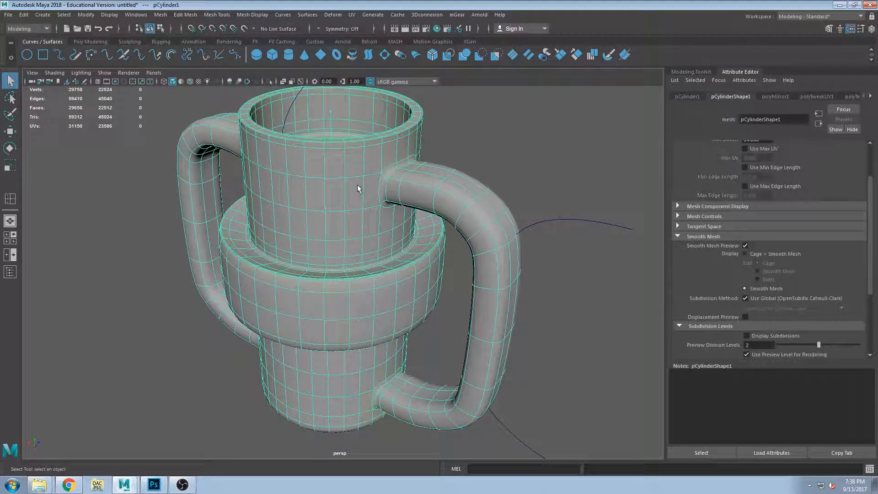
alt+drag(422, 218, 517, 222)
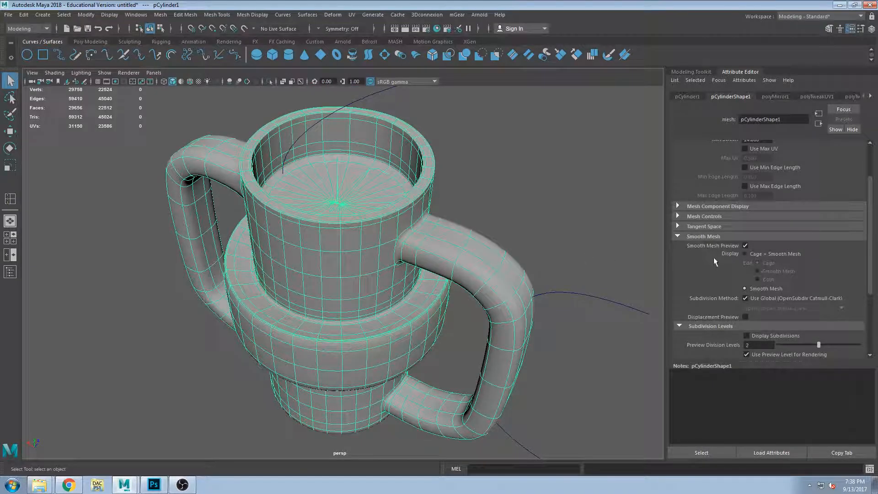
click(687, 96)
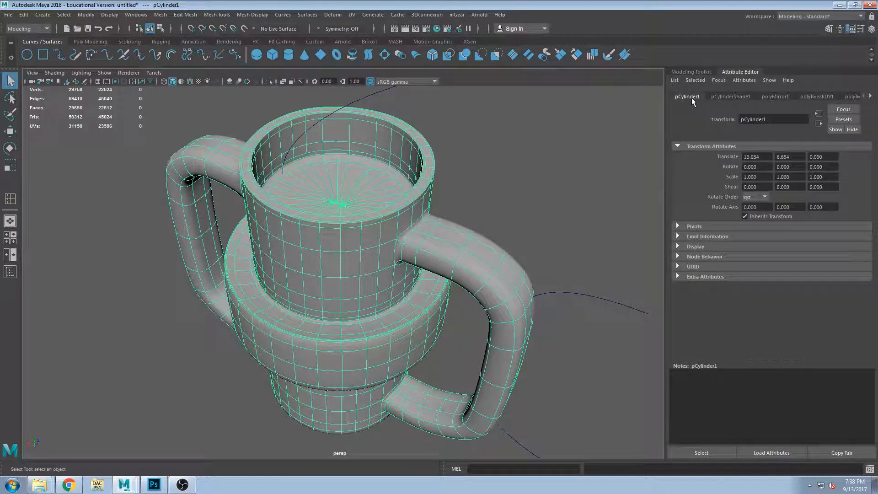
click(716, 96)
click(687, 96)
click(715, 97)
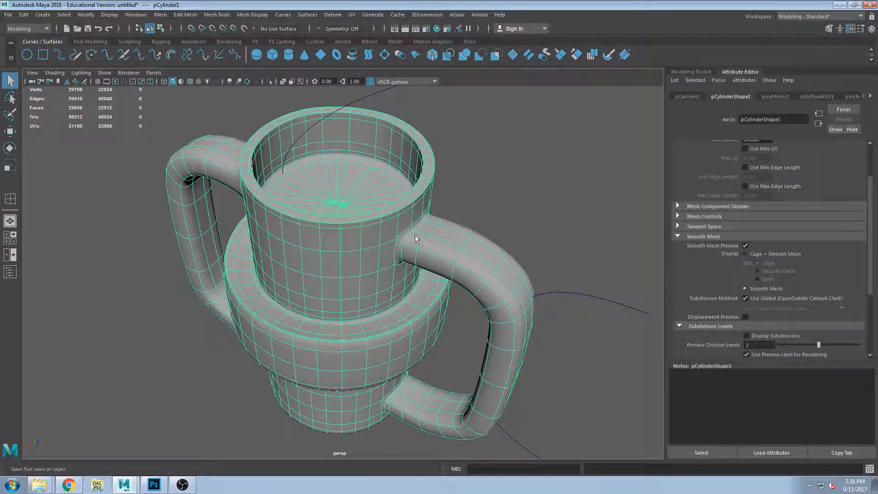
- Freeze the cup's transformations and delete its construction history, and reselect it to check the transform attributes
click(90, 41)
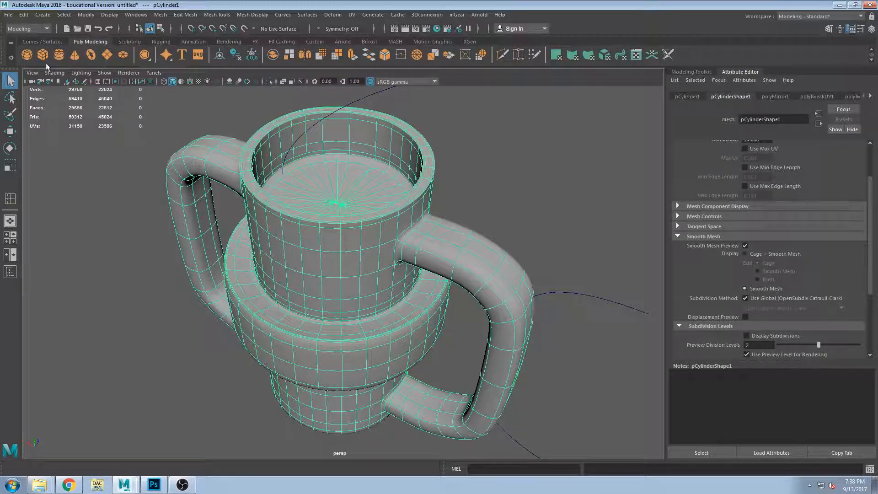
click(251, 57)
click(236, 55)
click(590, 124)
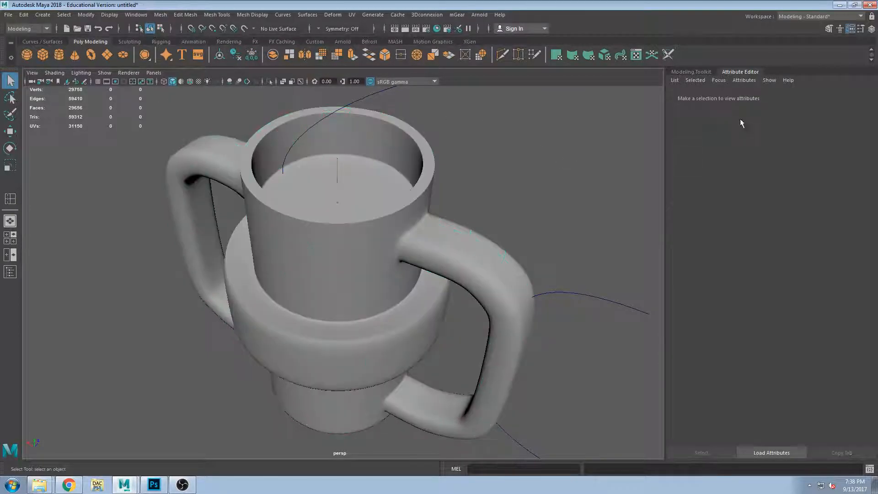
click(399, 247)
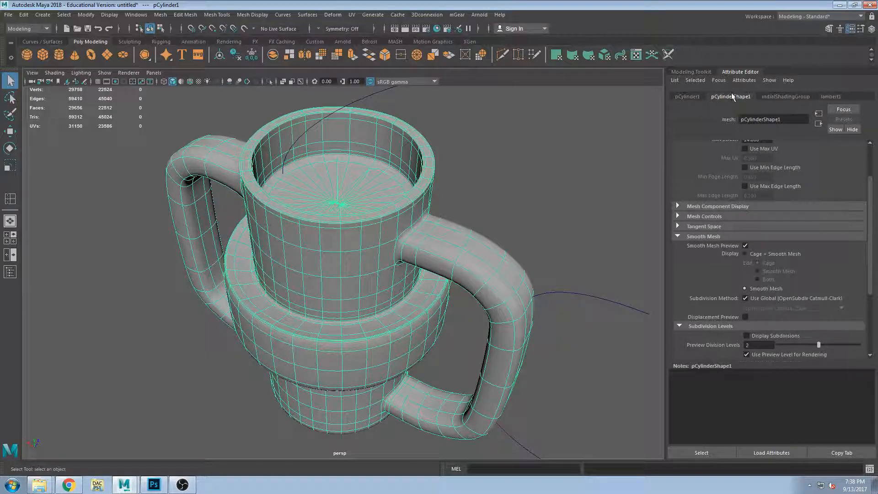
click(687, 97)
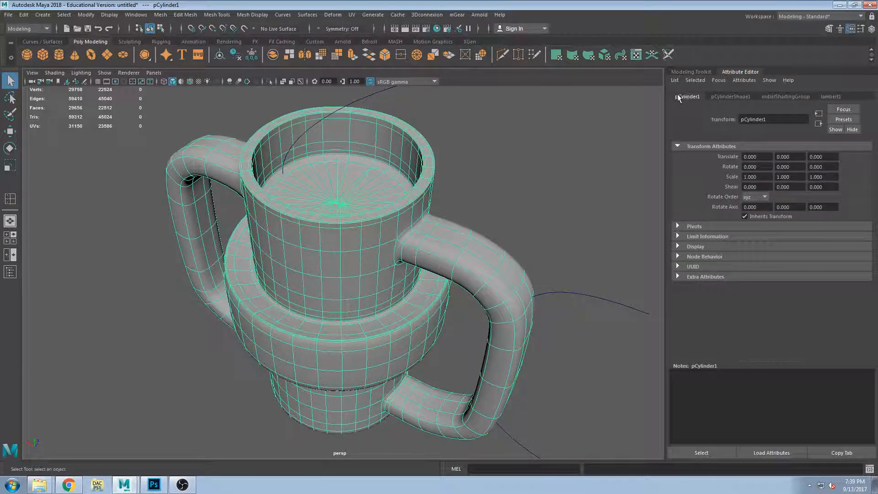
- Try changing the cup's X translation and X rotation, undoing each test change
drag(764, 157, 682, 163)
key(ctrl+z)
ctrl+drag(760, 168, 722, 161)
key(ctrl+z)
alt+drag(461, 220, 639, 167)
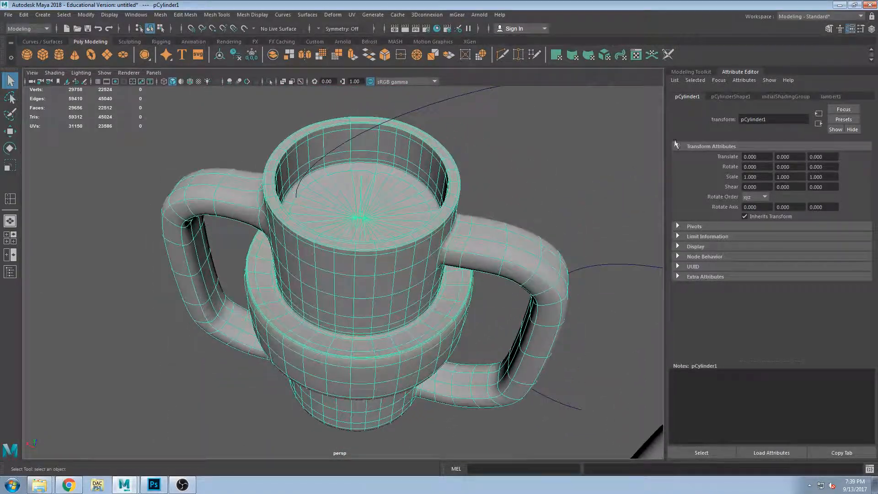
- Open the cup's shape attributes, collapse the tessellation settings and expand the Smooth Mesh settings
click(734, 97)
click(692, 236)
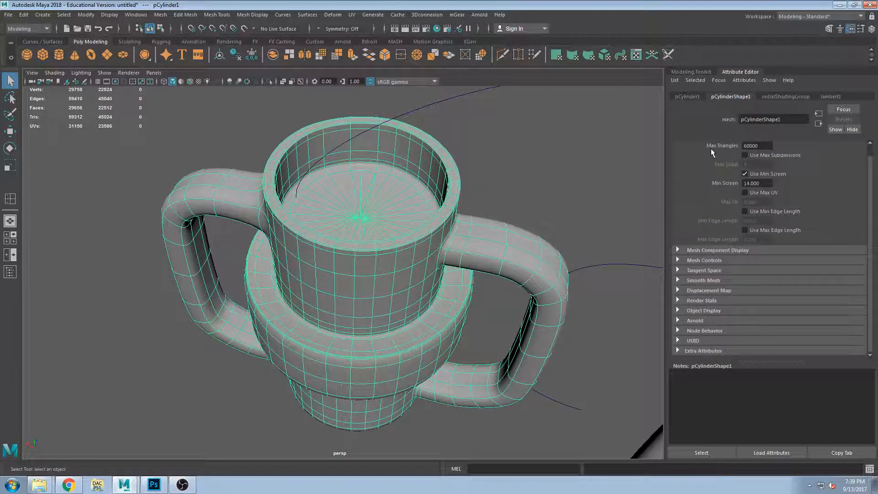
scroll(710, 147, up, 1)
click(702, 146)
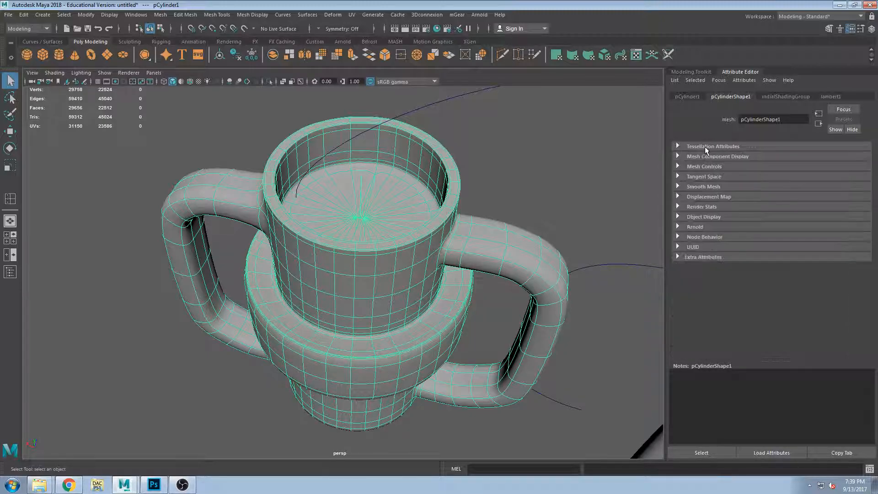
click(777, 186)
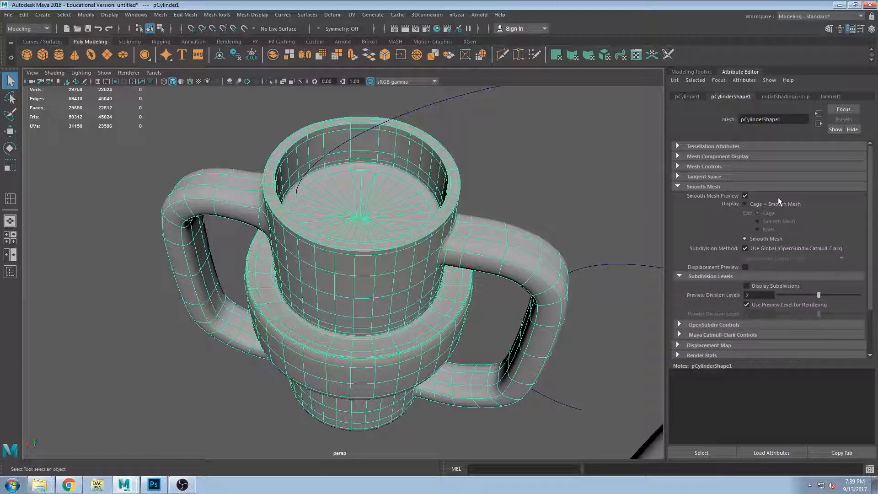
scroll(725, 279, down, 2)
scroll(725, 271, up, 2)
- Try a preview division level of 1 on the cup, check its smoothed shape, and return the level to 2
mouse_move(808, 295)
mouse_down()
mouse_move(775, 295)
mouse_move(798, 295)
mouse_up()
alt+drag(567, 327, 558, 159)
click(558, 159)
alt+drag(561, 202, 512, 181)
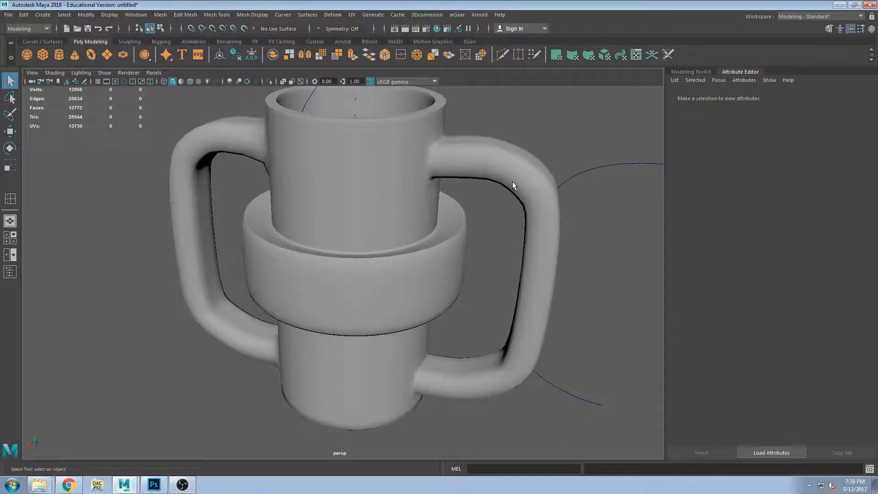
click(512, 182)
drag(810, 293, 818, 294)
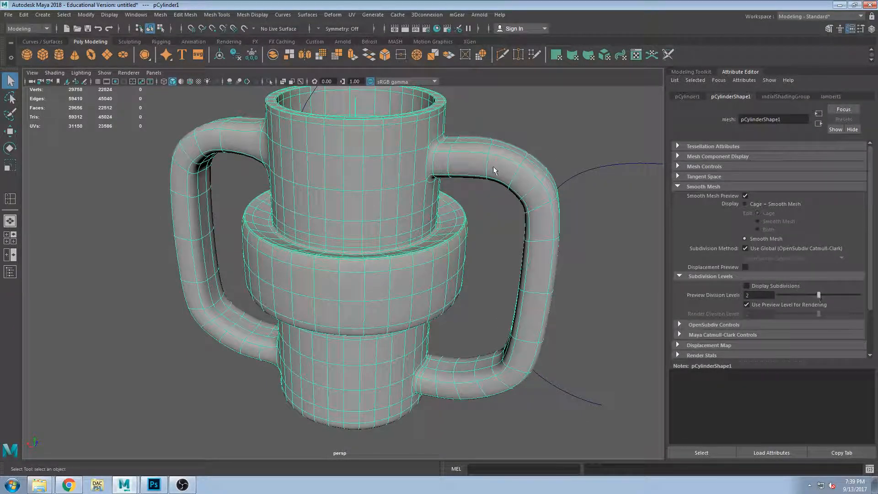
- Examine the smoothed cup's inner floor and rim up close without the selection wireframe, and reselect the cup
click(527, 131)
alt+drag(526, 130, 539, 150)
scroll(407, 202, up, 4)
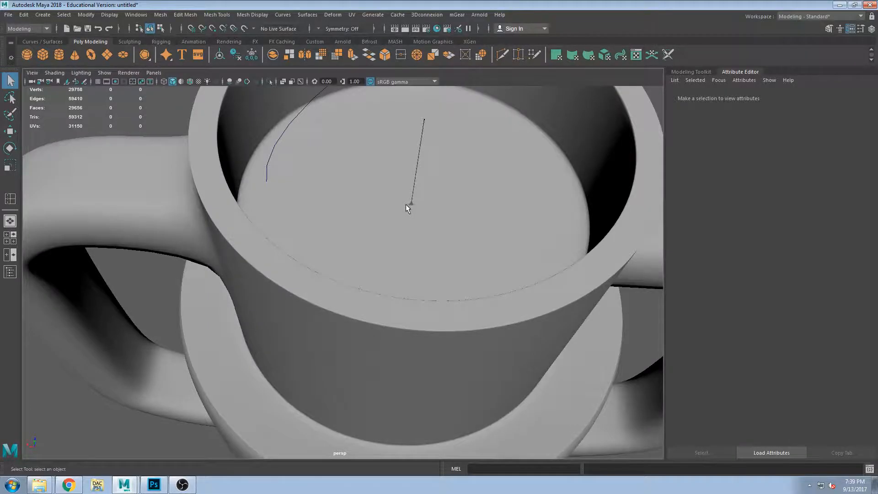
click(405, 204)
scroll(449, 227, down, 3)
alt+drag(449, 226, 460, 226)
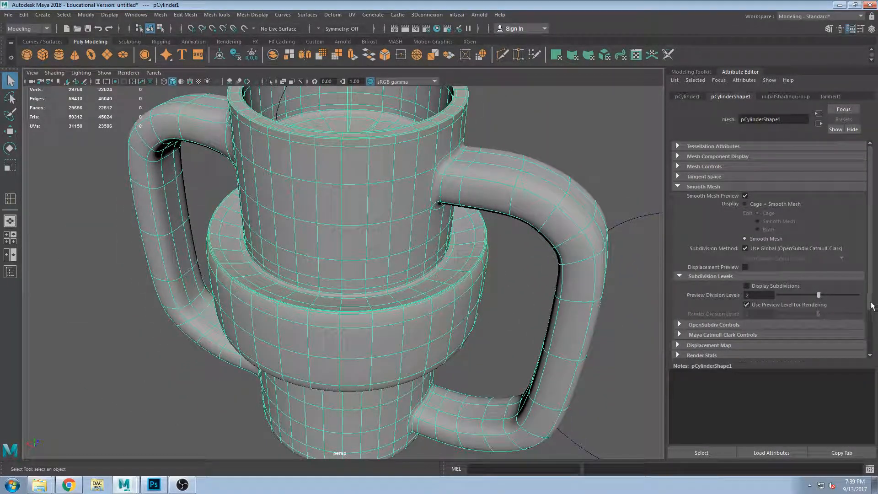
- Try different preview division levels on the cup, including 0 and 3
drag(839, 294, 819, 295)
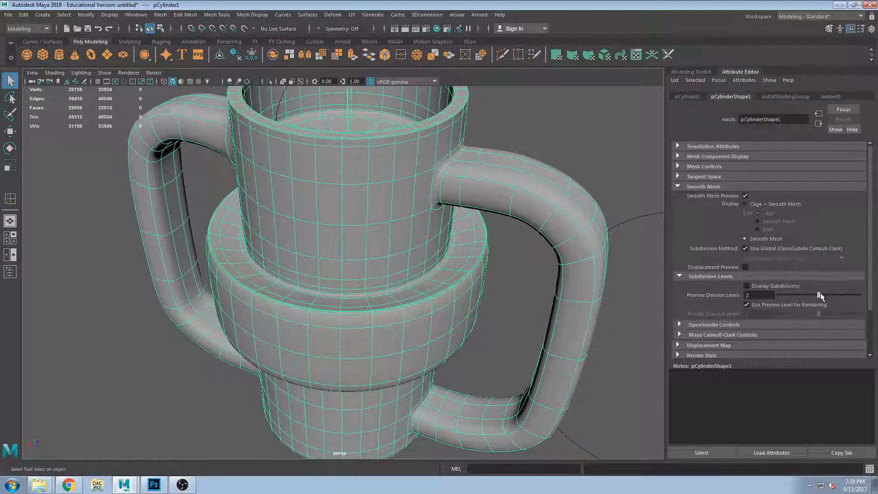
drag(833, 293, 820, 293)
alt+middle_drag(73, 137, 74, 150)
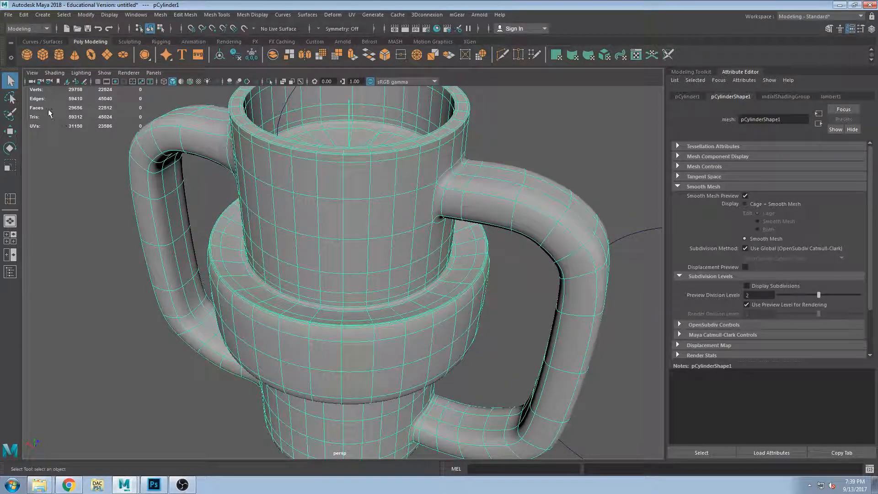
drag(787, 295, 777, 295)
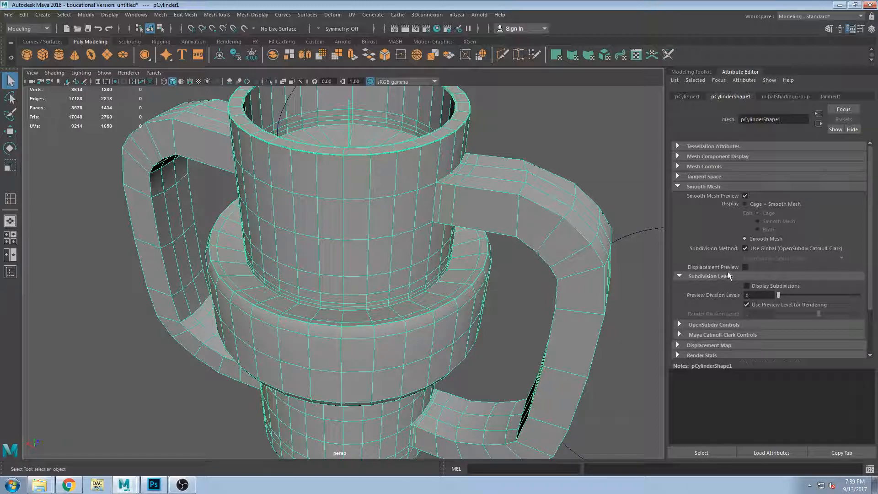
drag(787, 296, 811, 297)
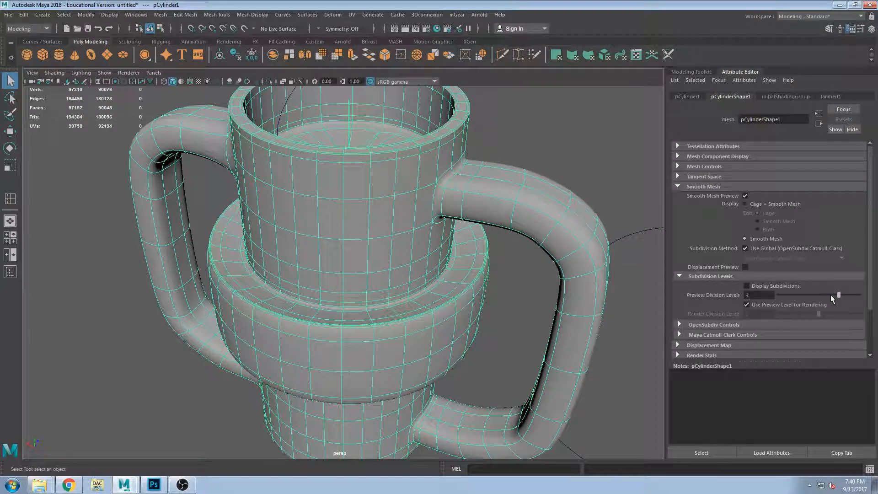
- Examine the cup at preview division level 3 from near and far, and return the level to 2
scroll(428, 210, down, 4)
alt+drag(433, 219, 411, 240)
scroll(418, 218, up, 4)
scroll(419, 218, down, 3)
scroll(410, 240, down, 3)
scroll(347, 212, up, 5)
scroll(352, 212, down, 4)
alt+drag(407, 204, 422, 228)
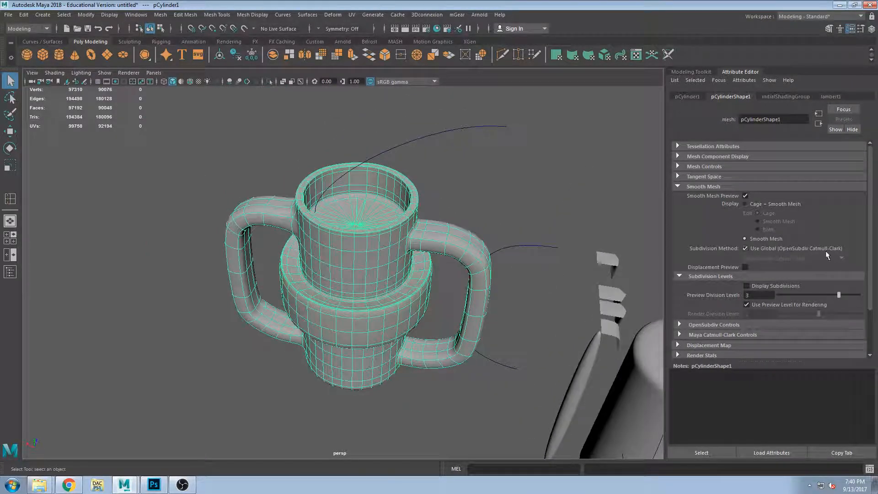
click(814, 296)
- Examine the smoothed cup and its handles from several angles, with and without the selection wireframe
alt+drag(503, 251, 425, 256)
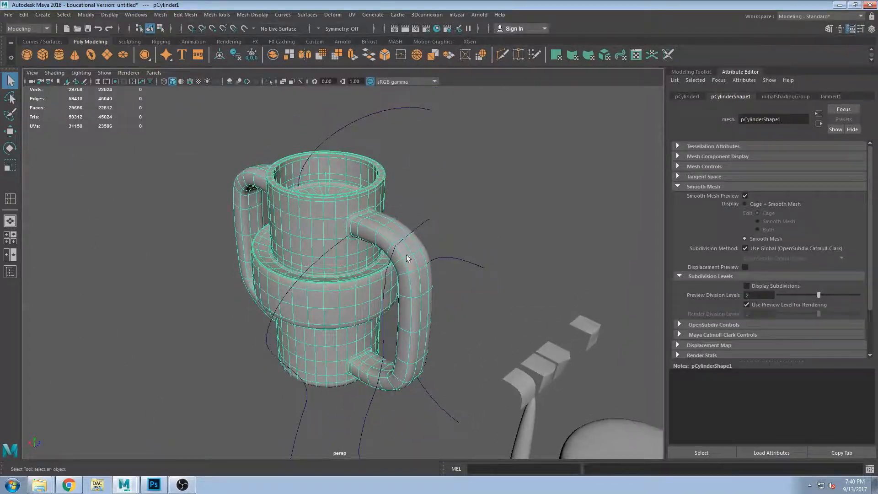
scroll(378, 256, up, 5)
alt+drag(367, 257, 272, 241)
scroll(387, 256, down, 2)
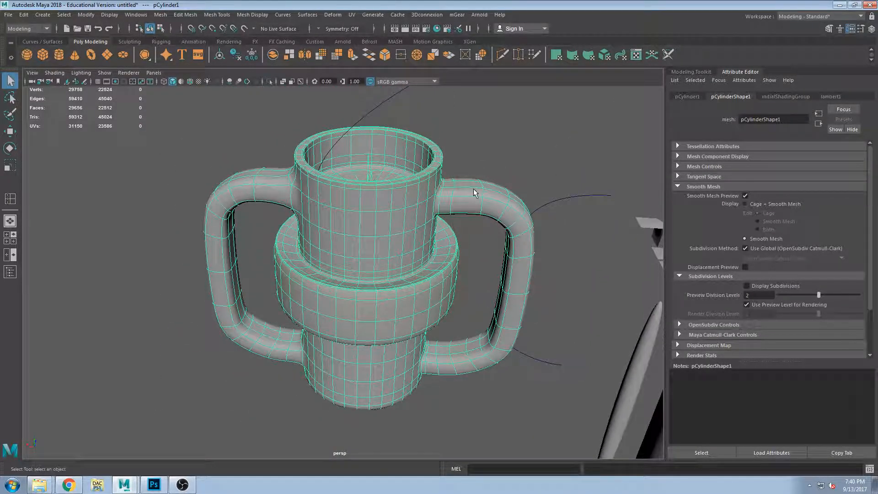
click(496, 153)
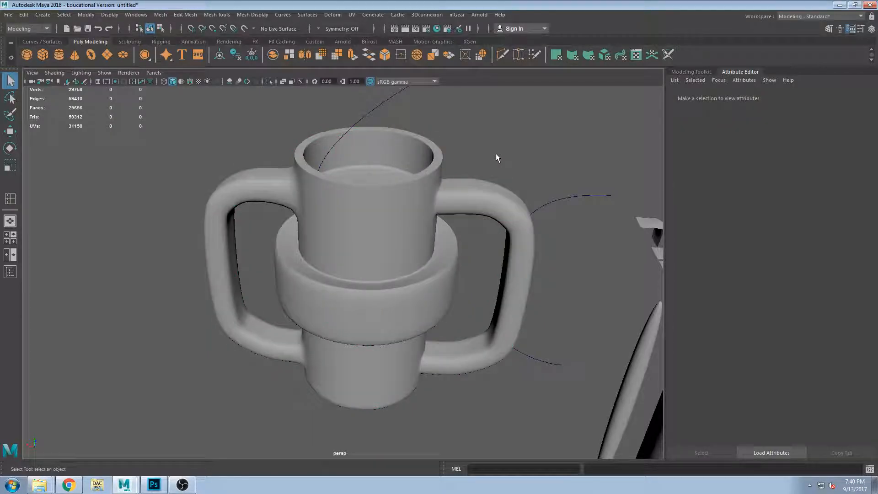
click(421, 192)
alt+drag(494, 217, 487, 237)
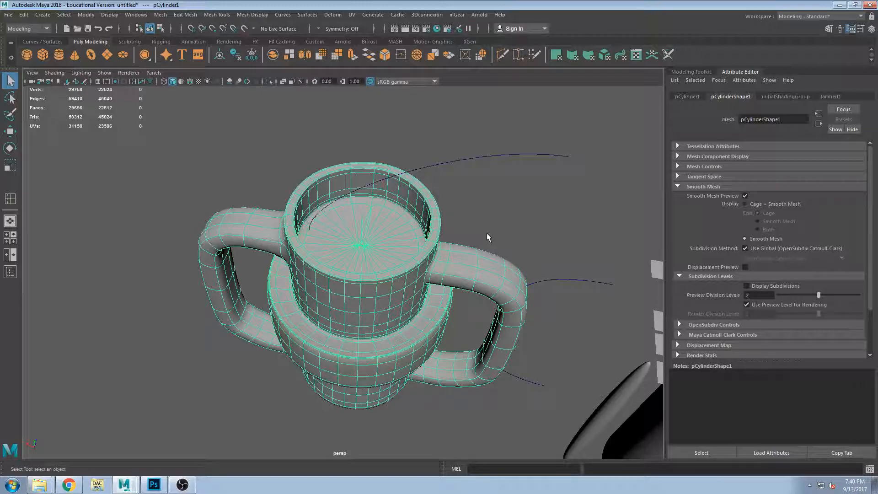
- Deselect the cup, view it alongside the neighbouring models, and examine its middle band up close
click(523, 183)
alt+drag(451, 270, 413, 261)
scroll(398, 188, up, 3)
scroll(453, 265, down, 5)
scroll(555, 295, down, 3)
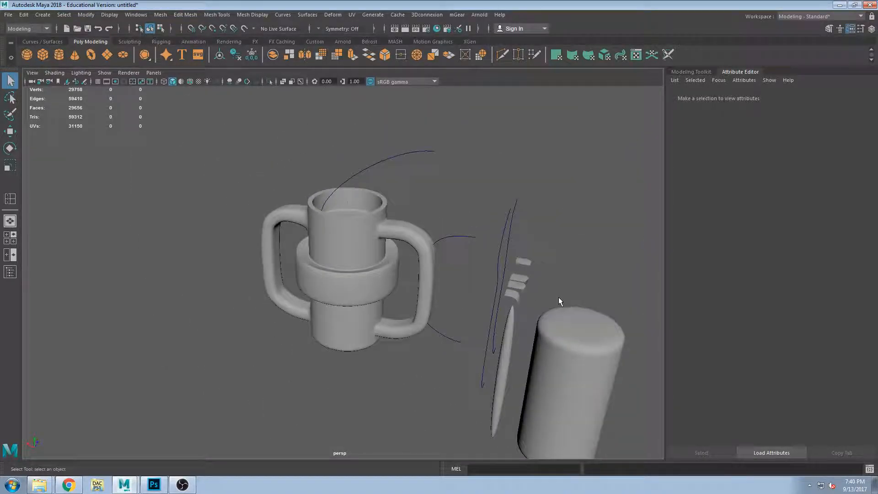
alt+middle_drag(555, 295, 511, 292)
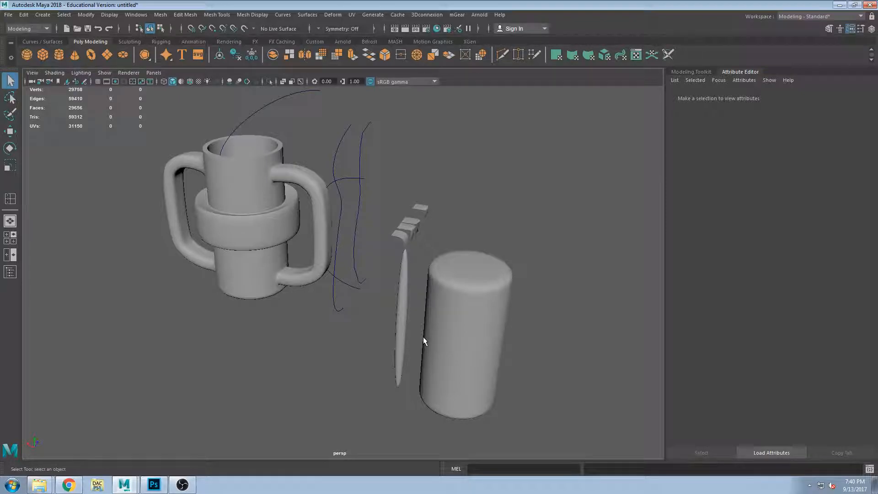
scroll(294, 228, up, 3)
alt+middle_drag(301, 185, 363, 234)
scroll(363, 234, up, 8)
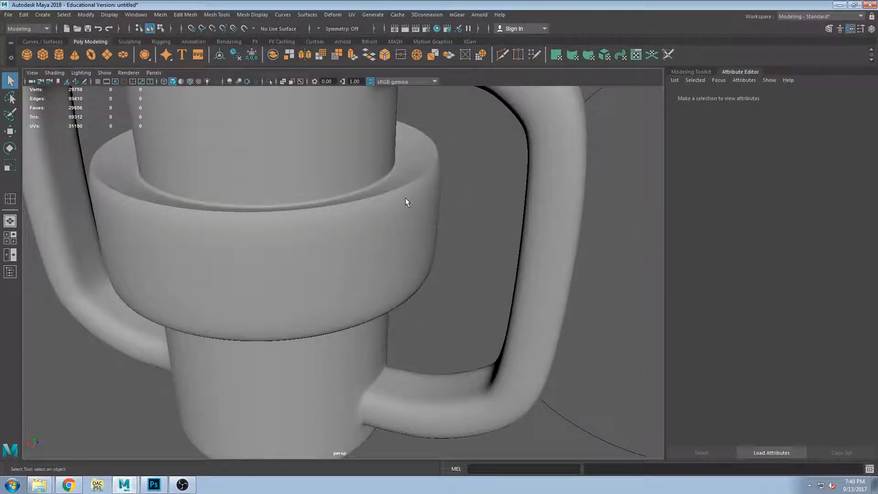
- Select the cup, turn off its smooth preview and examine the edge layout where the upper handle end joins the body
scroll(405, 198, down, 5)
click(441, 203)
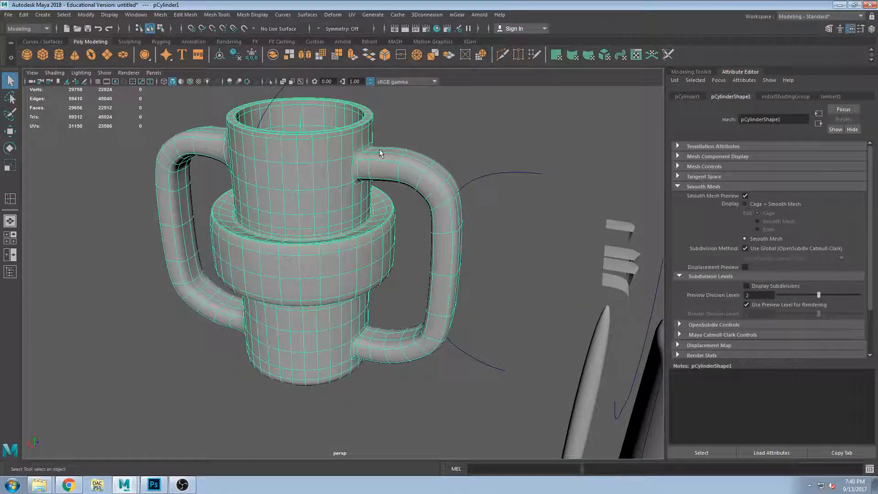
scroll(375, 141, up, 10)
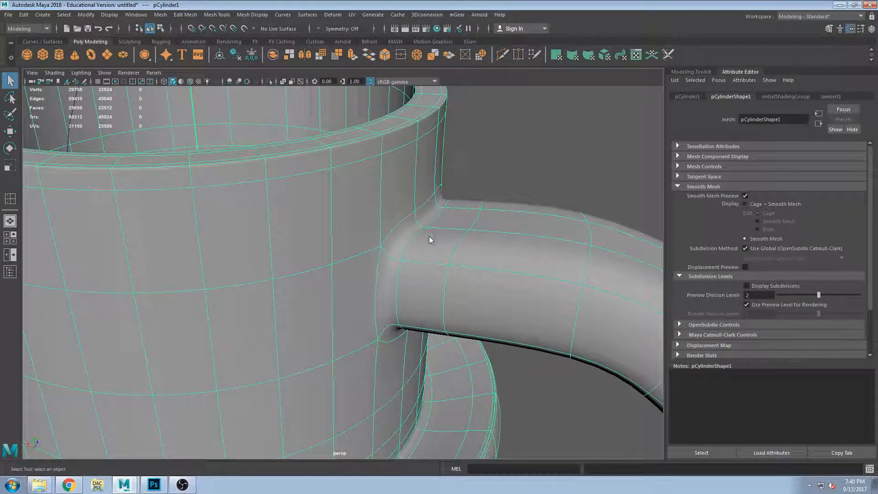
key(1)
scroll(441, 229, up, 3)
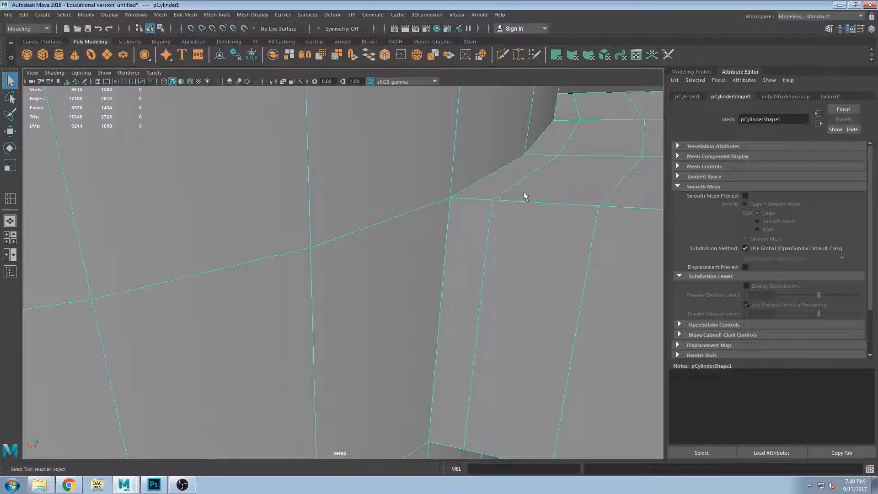
scroll(531, 170, down, 3)
alt+drag(472, 198, 388, 222)
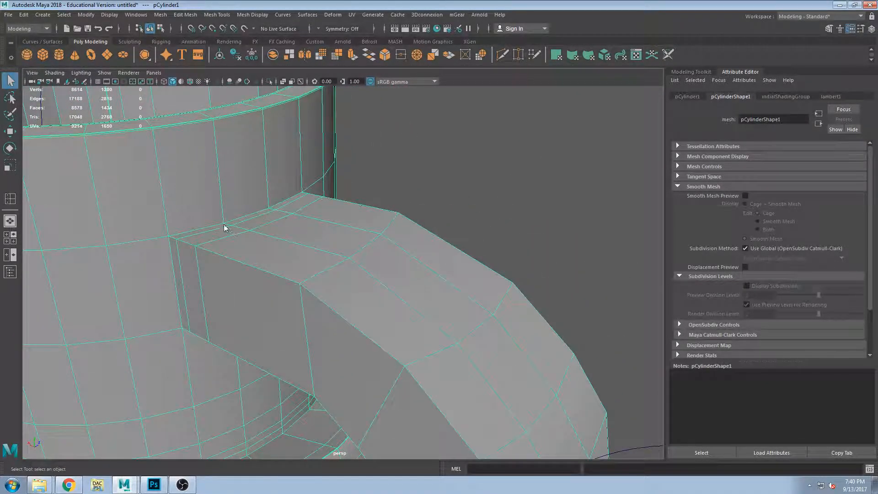
- Switch to edge selection and pick edges at the handle's upper joint and on the middle band for moving
right_drag(232, 209, 253, 186)
click(246, 212)
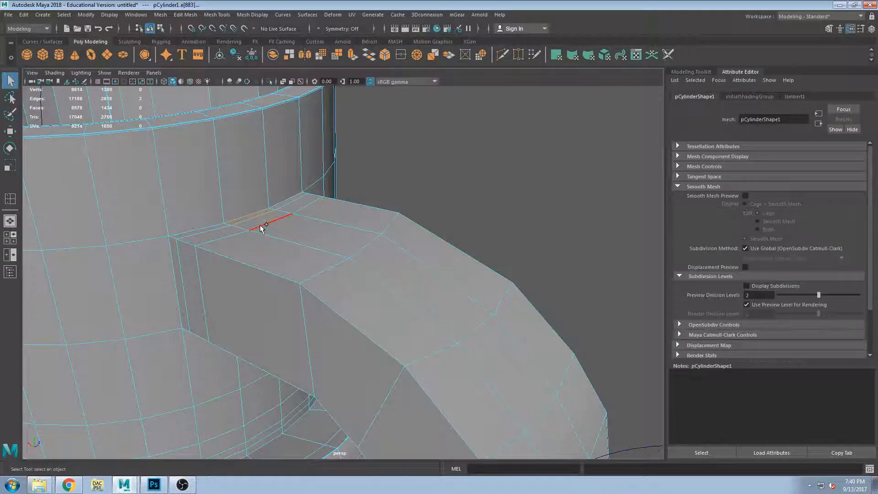
key(w)
drag(260, 188, 333, 186)
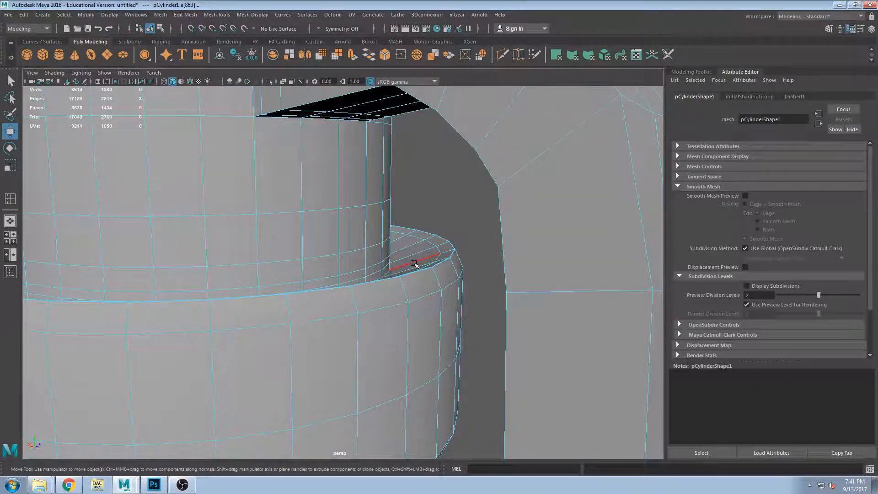
scroll(413, 258, up, 3)
click(456, 296)
key(f)
- Move the selected edges slightly upward and preview the cup smoothed
alt+drag(476, 300, 355, 270)
scroll(372, 268, down, 10)
click(283, 310)
mouse_move(282, 309)
alt+mouse_down()
mouse_move(270, 320)
mouse_move(288, 320)
mouse_move(218, 326)
mouse_move(372, 270)
mouse_move(276, 320)
alt+mouse_up()
alt+drag(297, 271, 335, 253)
drag(501, 226, 500, 208)
key(3)
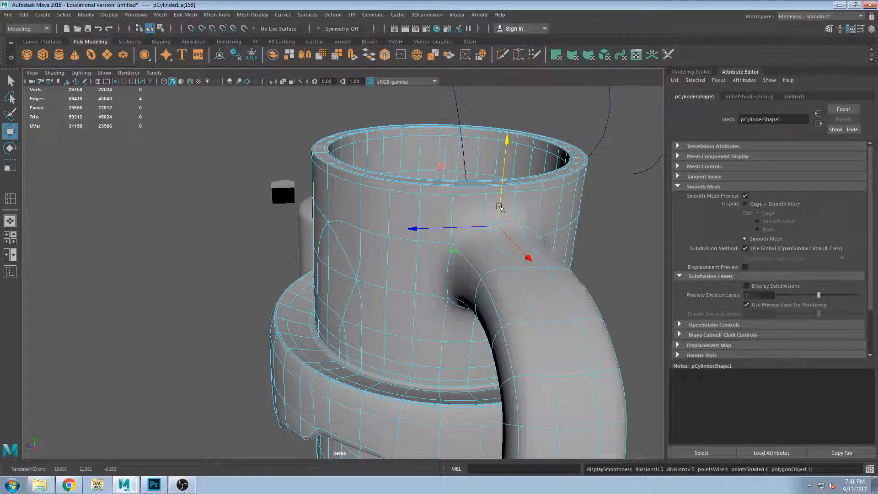
- Compare the unsmoothed and smoothed mesh around the cup's body and handles while picking single edges
key(1)
alt+drag(499, 208, 316, 350)
click(524, 143)
alt+right_drag(249, 317, 301, 316)
alt+middle_drag(302, 315, 389, 256)
alt+drag(389, 256, 441, 312)
click(375, 303)
key(3)
key(1)
scroll(462, 315, down, 5)
scroll(452, 302, down, 3)
- View the cup from above and select one of the triangular faces on its inner floor
scroll(431, 233, up, 5)
alt+middle_drag(431, 233, 363, 272)
alt+drag(363, 272, 374, 332)
scroll(375, 328, up, 5)
alt+middle_drag(379, 323, 361, 275)
alt+drag(360, 268, 361, 273)
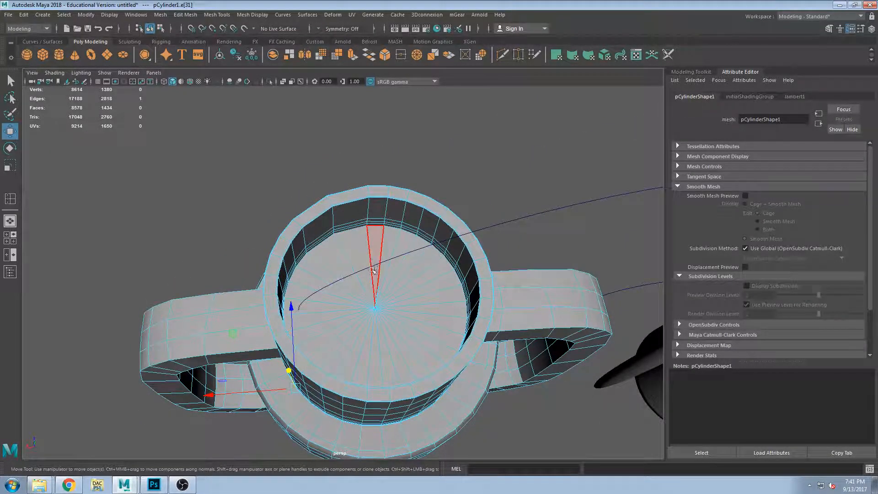
click(369, 278)
double_click(376, 269)
click(414, 289)
- Examine the faces of the cup's inner floor and rim up close and from overhead
alt+drag(403, 339, 402, 276)
scroll(304, 173, up, 7)
alt+drag(327, 155, 370, 218)
scroll(371, 218, down, 8)
alt+middle_drag(480, 419, 454, 273)
alt+drag(449, 269, 498, 320)
- Switch to the top view, frame the cup and turn on its smooth preview
key(space)
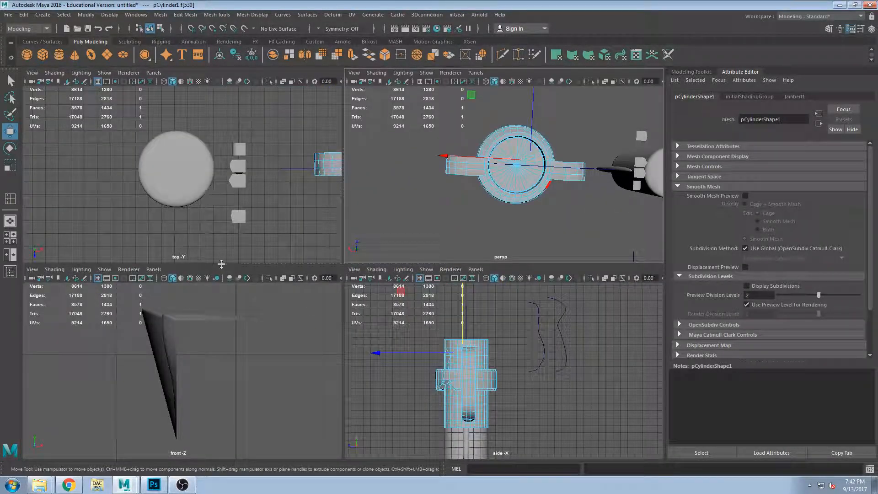
key(space)
key(f)
scroll(411, 192, down, 5)
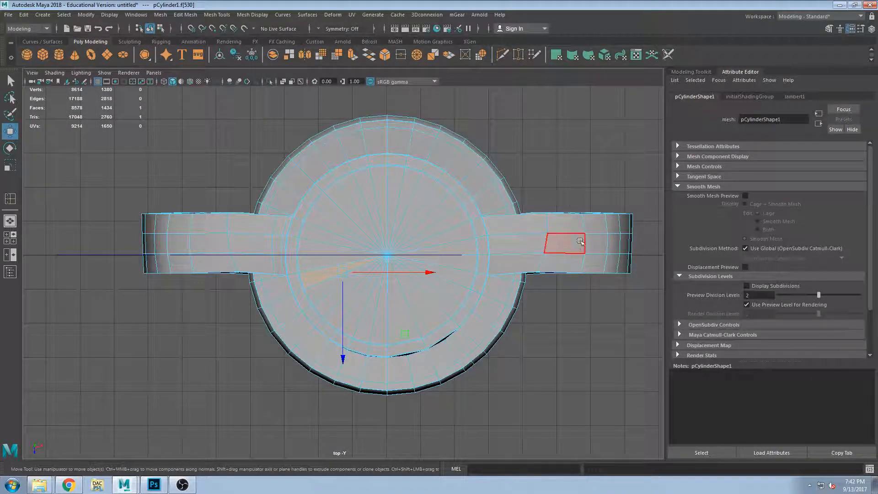
scroll(576, 243, up, 3)
scroll(592, 246, up, 3)
scroll(361, 158, down, 3)
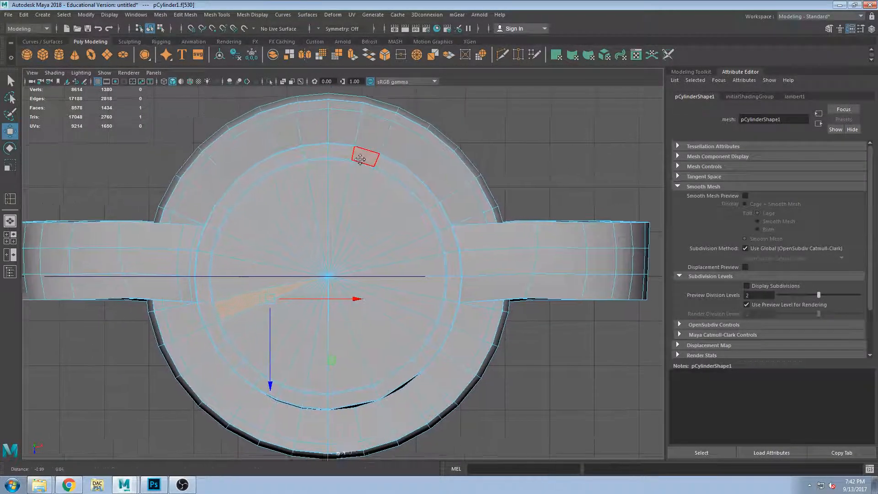
key(3)
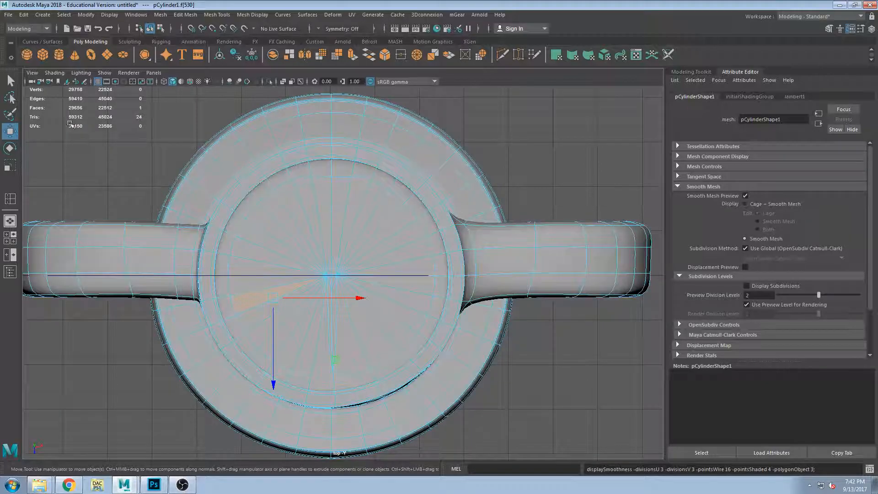
- Return to object selection, view the smoothed cup from above without its wireframe, and reselect it
click(10, 80)
click(147, 192)
right_drag(389, 208, 399, 201)
click(536, 189)
scroll(485, 213, down, 2)
scroll(421, 242, up, 1)
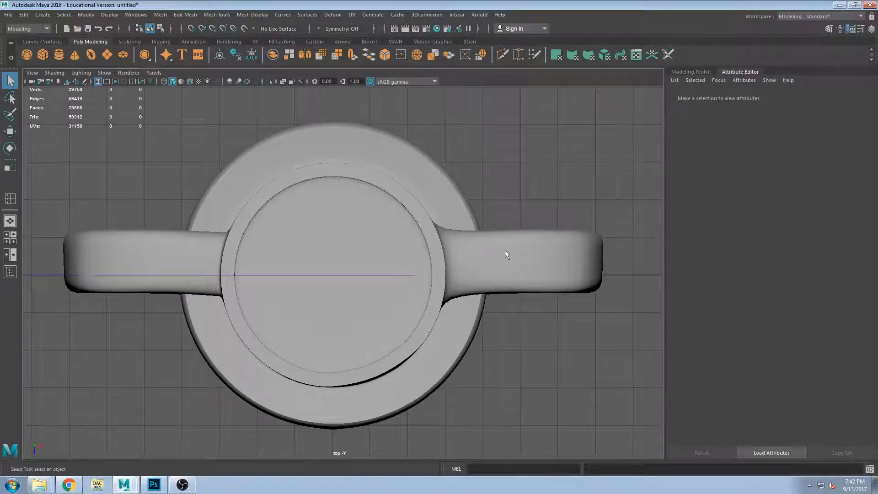
click(516, 257)
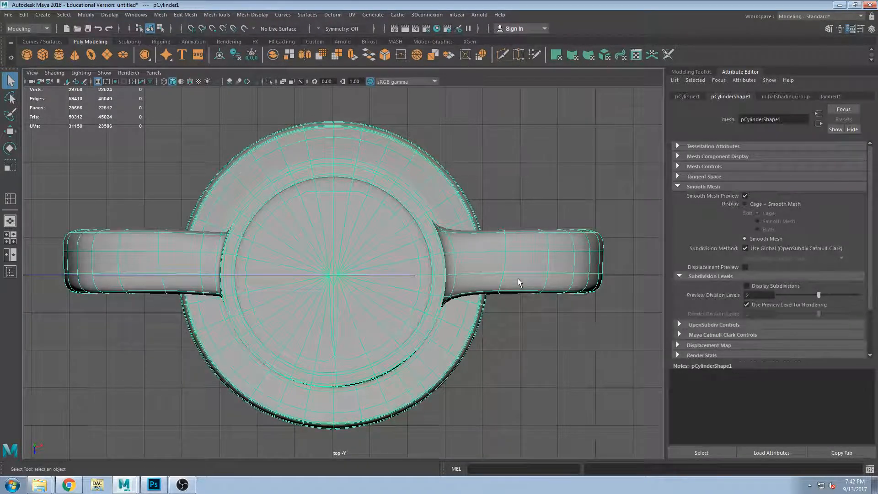
- Return to the perspective view, turn off the cup's smooth preview and frame the selected cup
key(space)
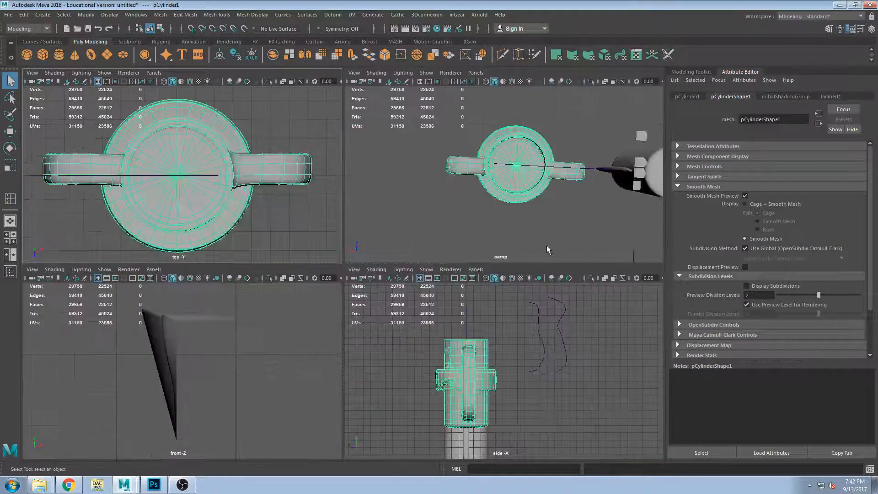
key(space)
alt+drag(556, 221, 414, 222)
scroll(350, 182, up, 3)
click(484, 317)
click(410, 228)
key(1)
click(444, 309)
alt+drag(429, 251, 414, 199)
click(428, 265)
key(f)
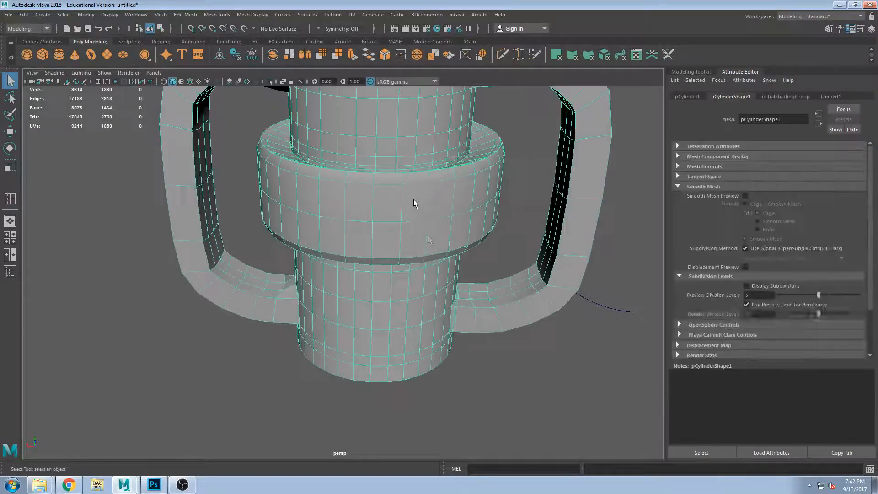
- Turn on the cup's smooth preview, deselect it and examine its rim, ring and handles from several angles
alt+drag(429, 265, 458, 287)
key(3)
click(460, 388)
alt+drag(461, 389, 396, 190)
alt+right_drag(396, 190, 444, 322)
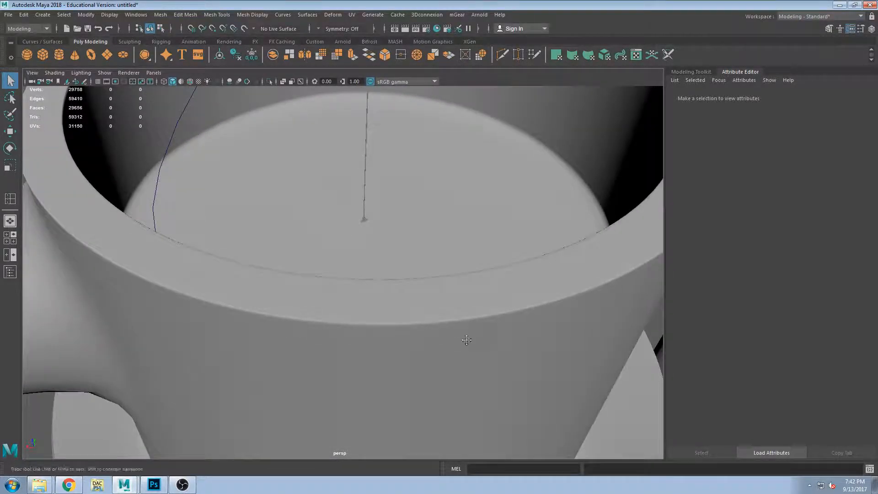
alt+middle_drag(466, 339, 494, 341)
alt+drag(494, 341, 478, 342)
alt+right_drag(478, 342, 455, 368)
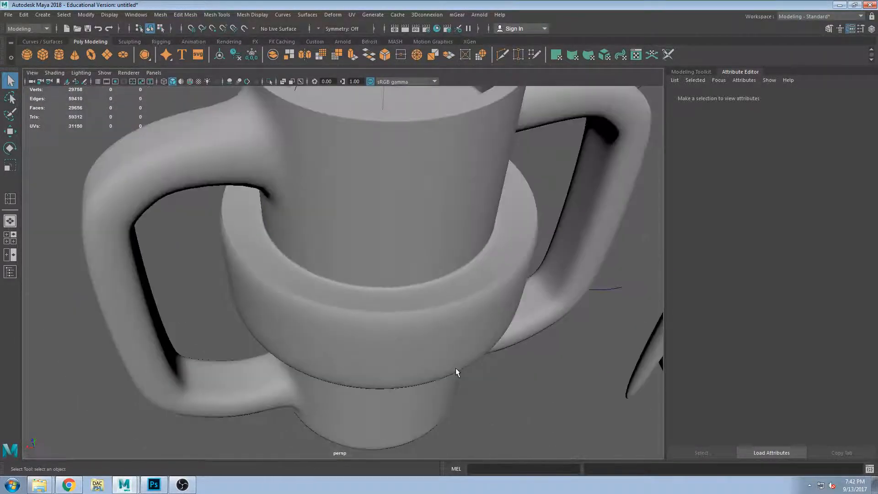
alt+drag(455, 368, 397, 355)
alt+right_drag(398, 355, 407, 352)
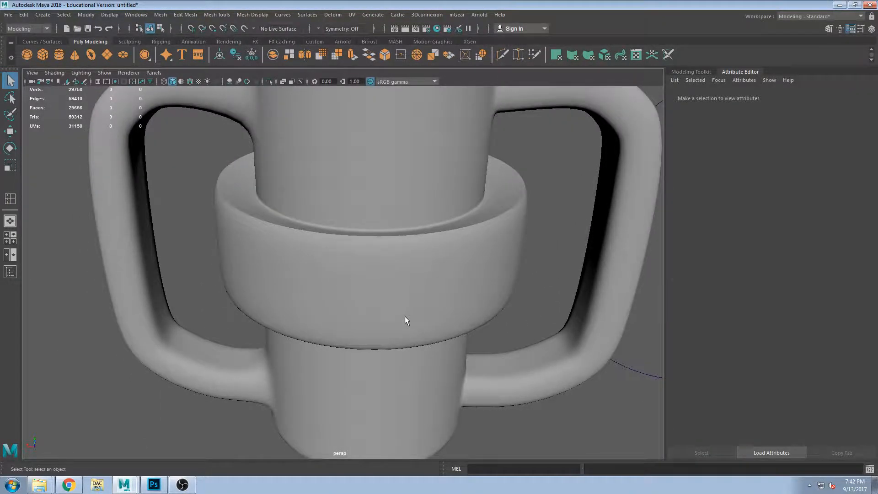
- Turn off the cup's smooth preview and move the ring's middle edge loop up close to its upper edge
click(405, 317)
key(1)
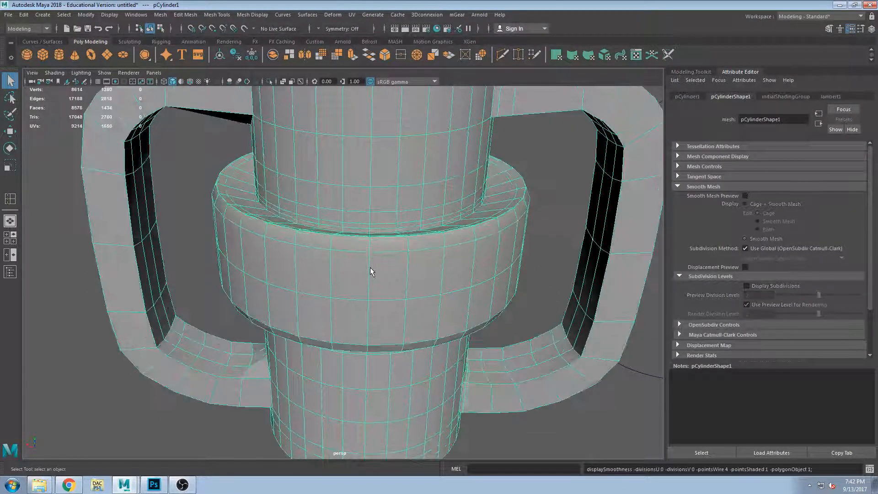
scroll(370, 267, up, 3)
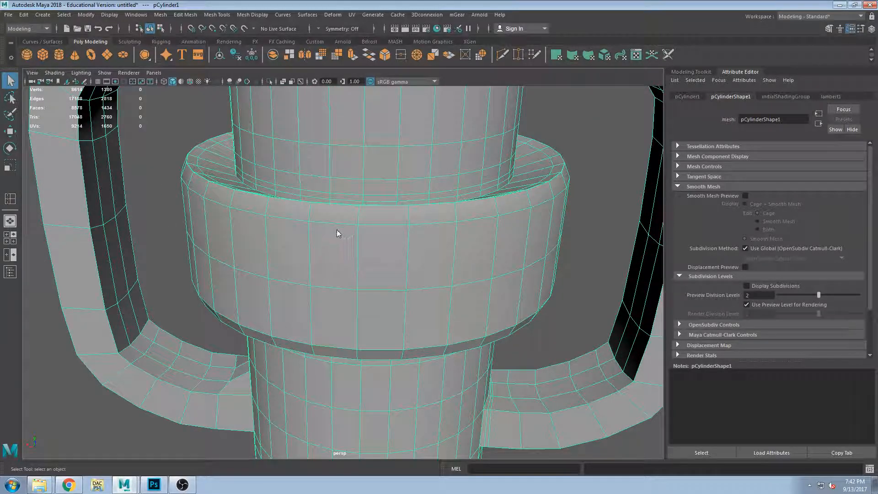
right_drag(371, 202, 372, 176)
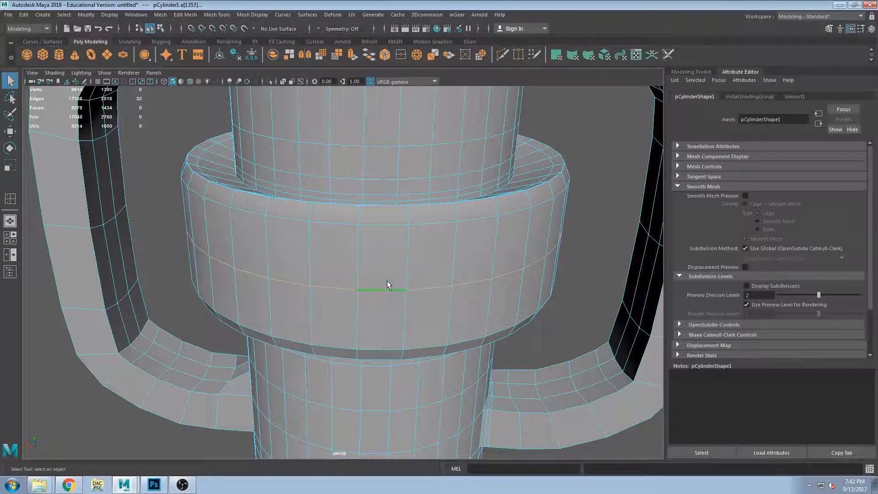
key(w)
drag(372, 166, 376, 121)
- Insert an edge loop around the ring close to its lower edge and check the shape in smooth preview
click(251, 15)
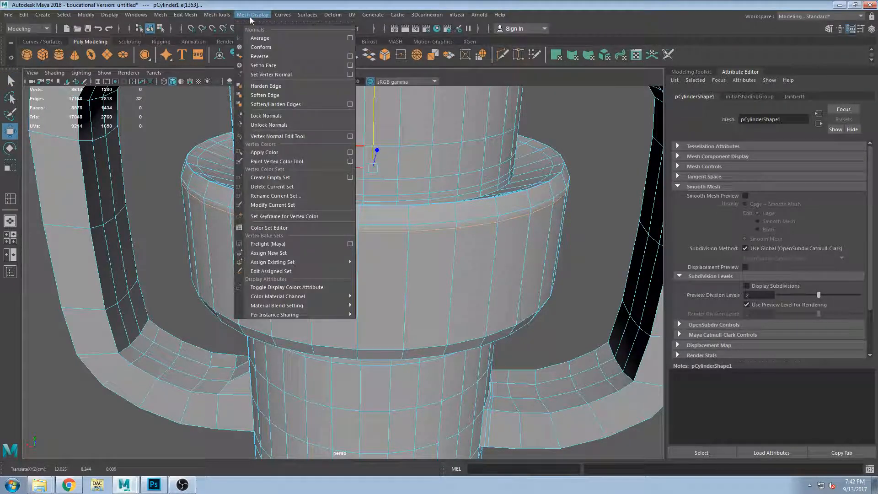
mouse_move(223, 17)
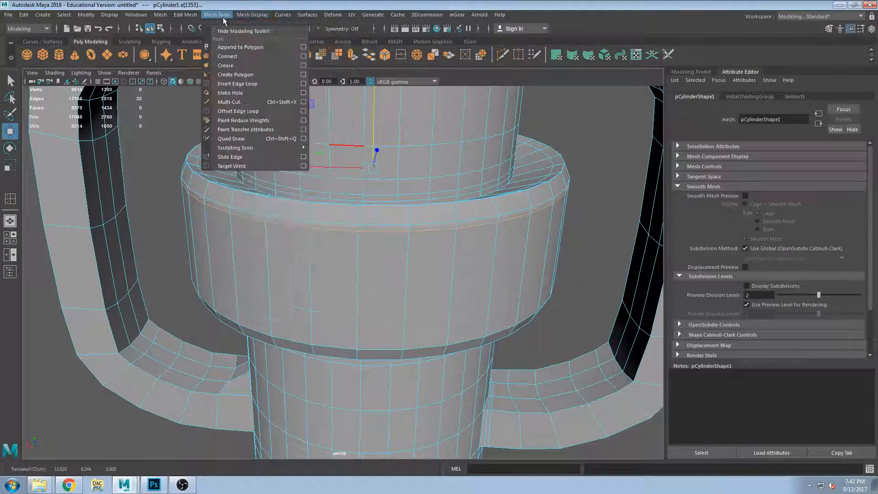
click(237, 84)
click(358, 347)
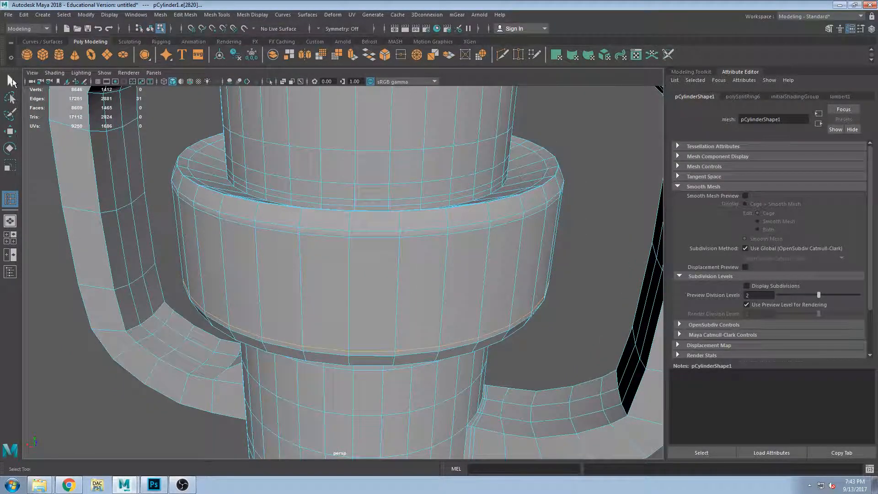
click(12, 81)
key(3)
key(1)
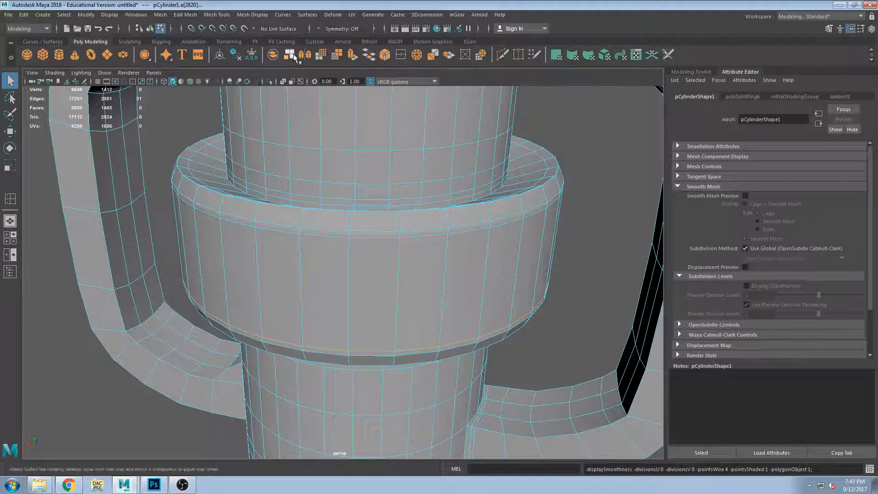
- Select the lowest edge loop on the cup body just above the ring and move it closer to the ring
scroll(349, 137, down, 5)
alt+drag(364, 188, 351, 223)
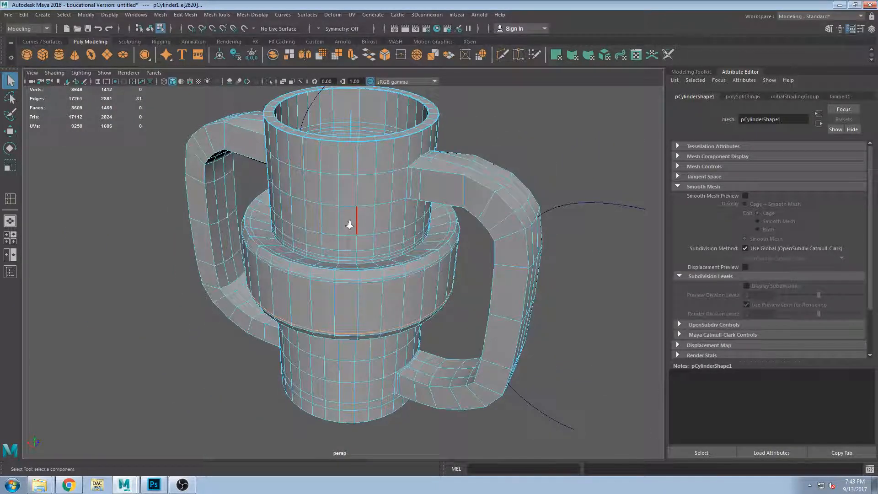
scroll(350, 224, up, 4)
scroll(359, 241, up, 4)
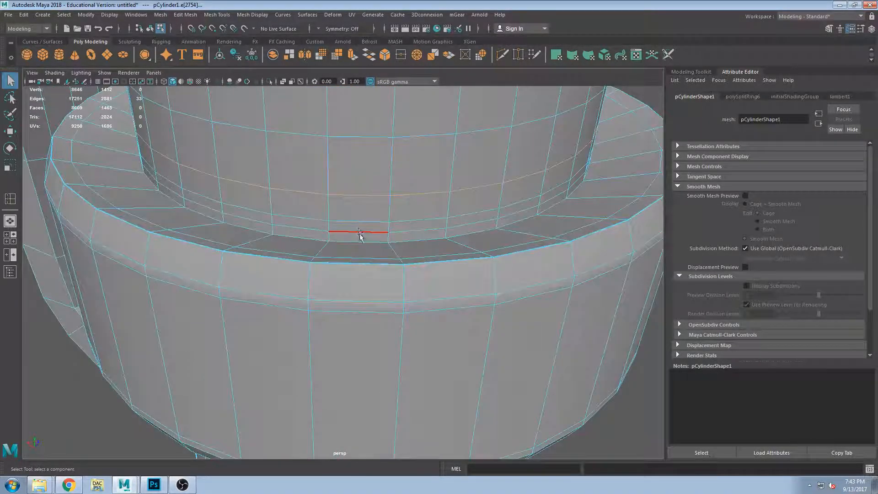
click(363, 187)
key(w)
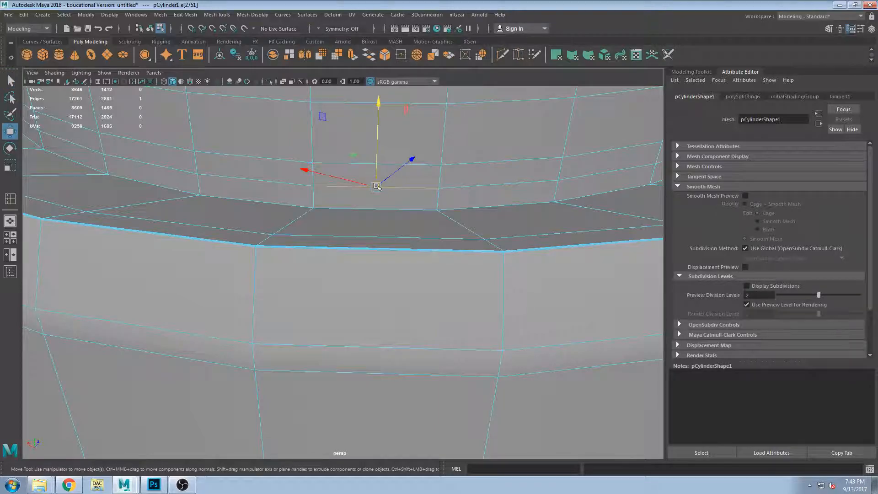
double_click(368, 165)
scroll(369, 169, down, 3)
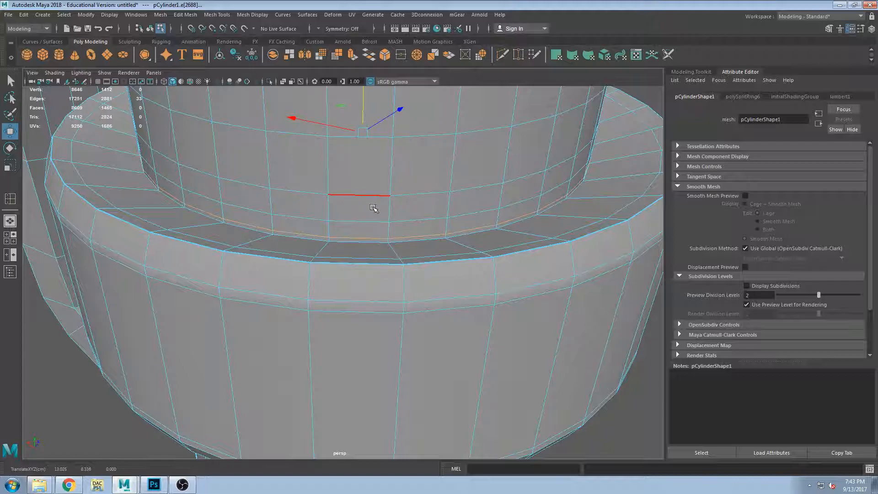
scroll(381, 204, down, 5)
scroll(381, 204, down, 4)
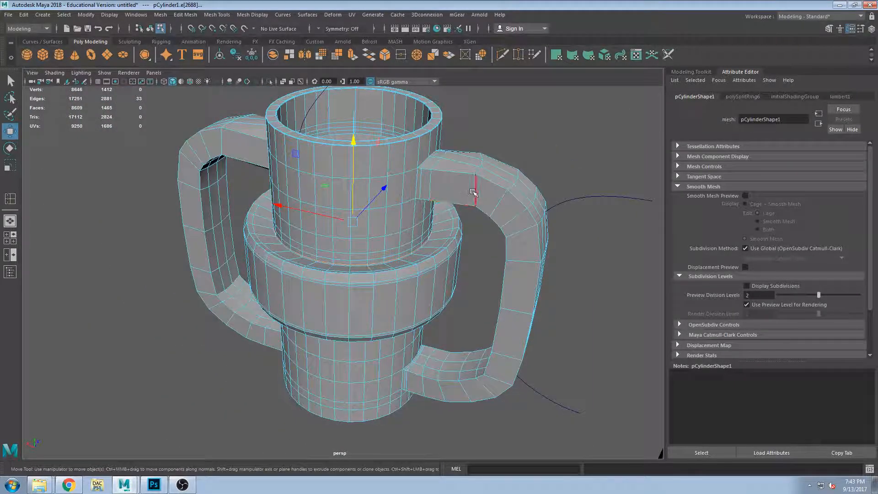
- Examine in smooth preview how the handle's upper end joins the cup body, then return to the unsmoothed mesh
key(3)
click(548, 229)
alt+drag(548, 229, 398, 213)
scroll(289, 197, up, 3)
mouse_move(289, 196)
alt+mouse_down()
mouse_move(315, 210)
mouse_move(297, 188)
alt+mouse_up()
alt+middle_drag(322, 192, 344, 235)
scroll(347, 238, up, 5)
scroll(360, 181, up, 3)
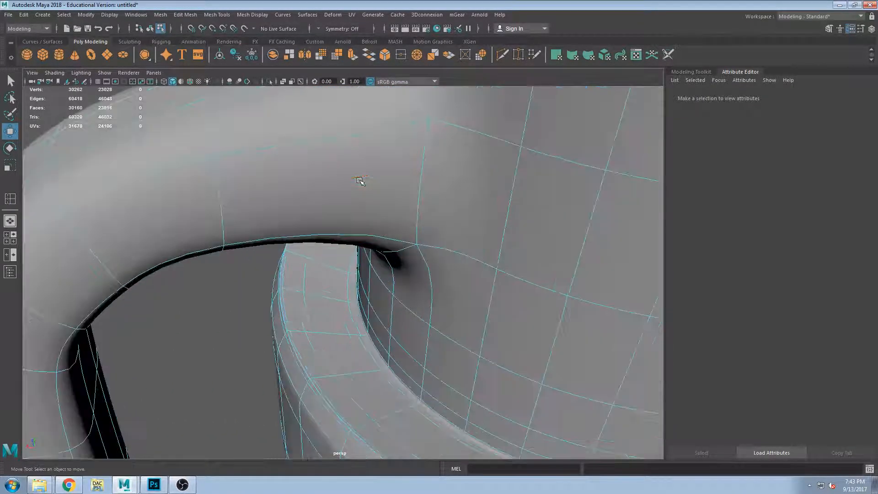
scroll(360, 180, down, 5)
key(1)
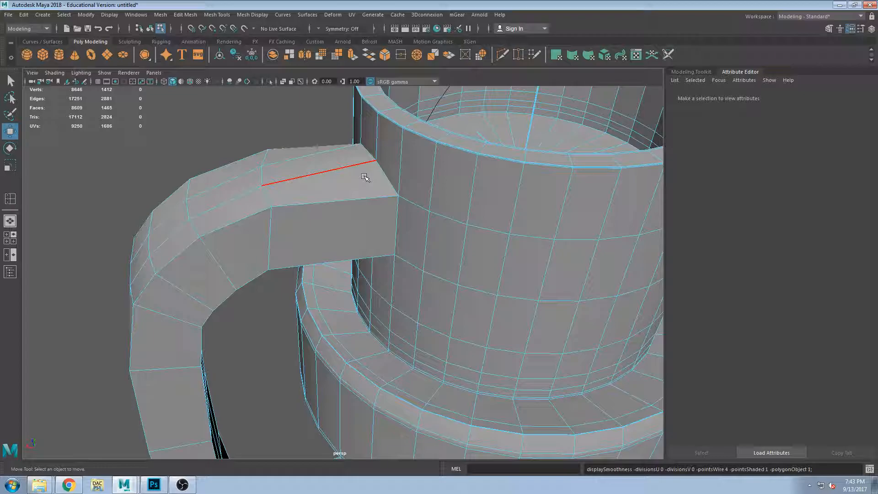
- Examine the unsmoothed cup's edge layout around the body, ring and both handles
scroll(364, 177, down, 5)
scroll(392, 210, down, 3)
mouse_move(414, 292)
alt+mouse_down()
mouse_move(386, 275)
mouse_move(403, 313)
mouse_move(410, 275)
alt+mouse_up()
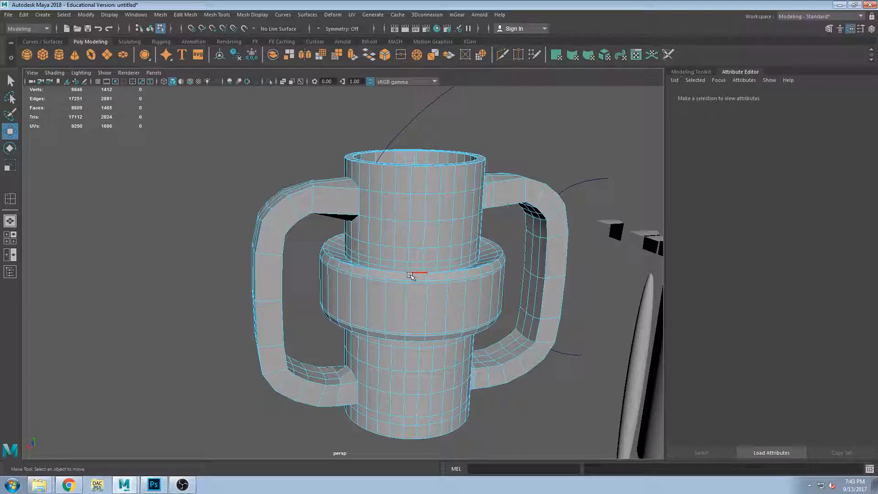
alt+drag(410, 276, 379, 238)
scroll(413, 268, up, 3)
alt+drag(457, 247, 429, 308)
scroll(425, 309, down, 5)
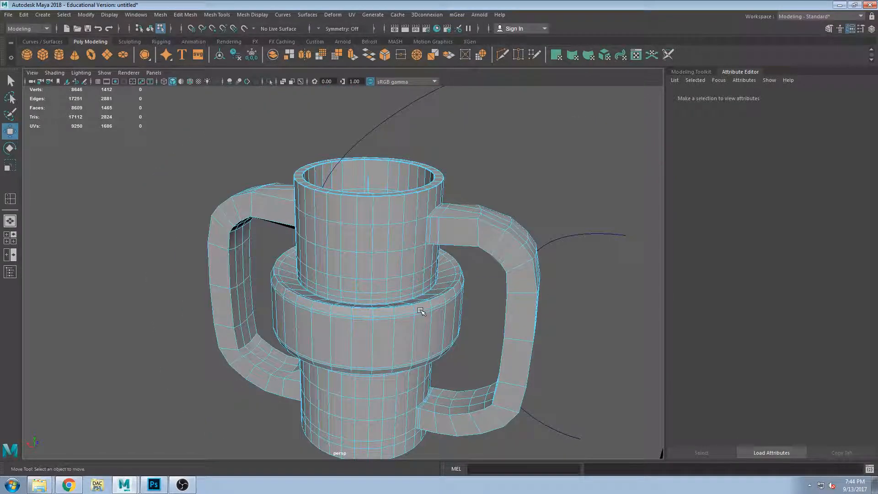
alt+drag(411, 302, 414, 246)
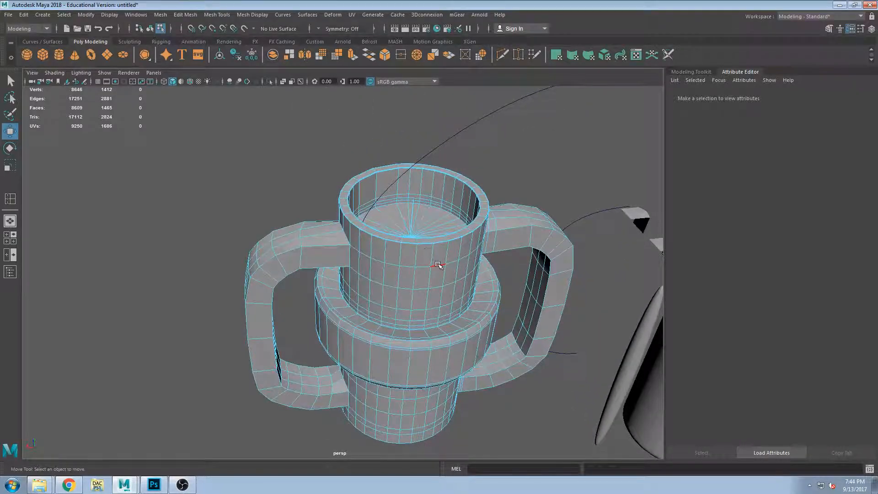
- Duplicate the cup and move the copy along the X axis until it stands beside the original
click(437, 265)
scroll(459, 275, down, 2)
key(ctrl+d)
scroll(493, 213, down, 2)
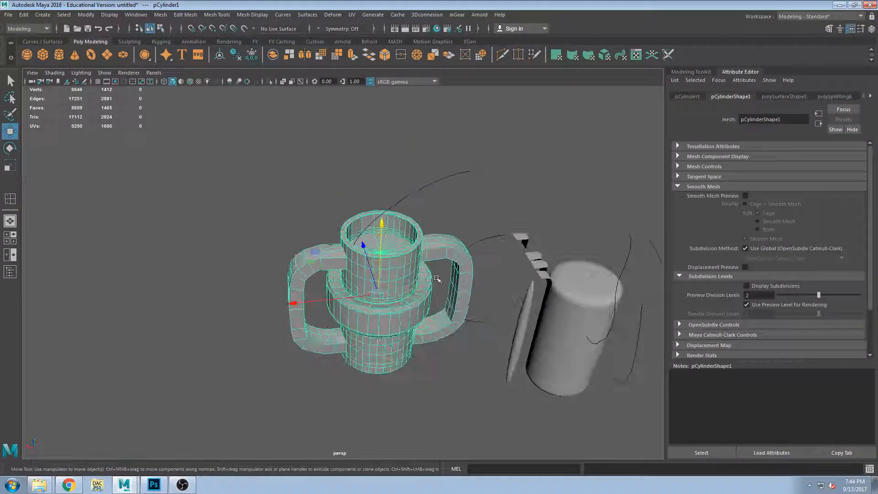
scroll(457, 256, down, 1)
drag(343, 301, 137, 302)
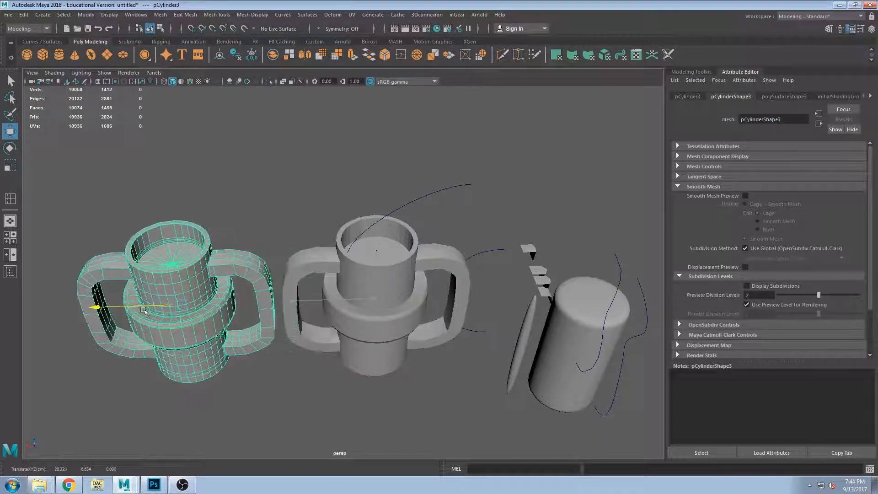
- Apply Smooth to the duplicated cup with 1 division and deselect it
click(178, 15)
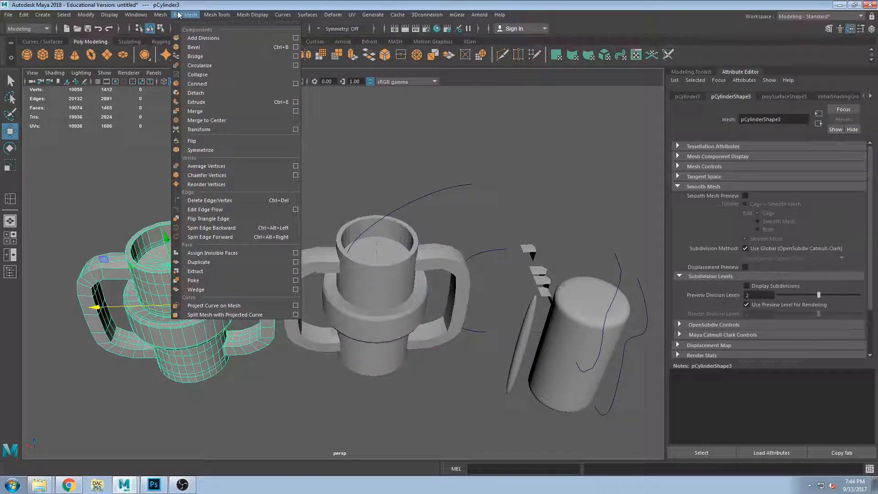
mouse_move(204, 11)
mouse_move(160, 13)
click(187, 103)
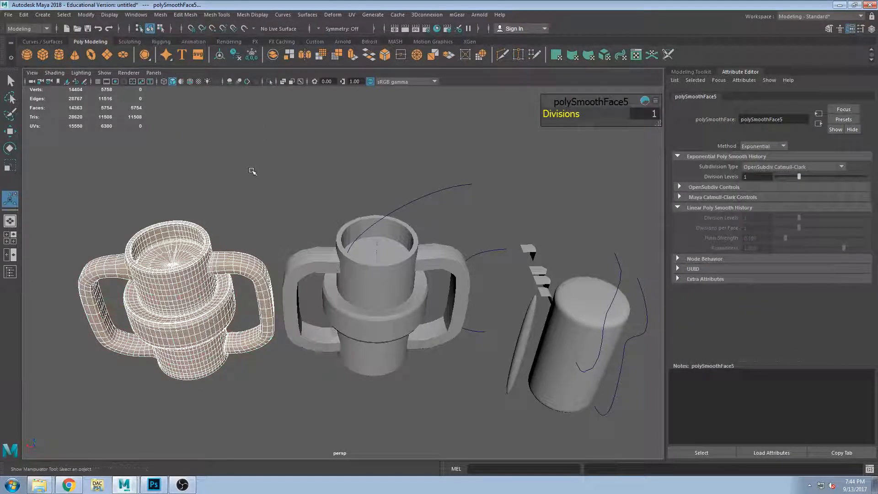
click(252, 169)
- Inspect the smoothed copy's wireframe and turn on the original cup's smooth preview for comparison
alt+middle_drag(221, 293, 427, 271)
scroll(437, 267, up, 5)
click(478, 236)
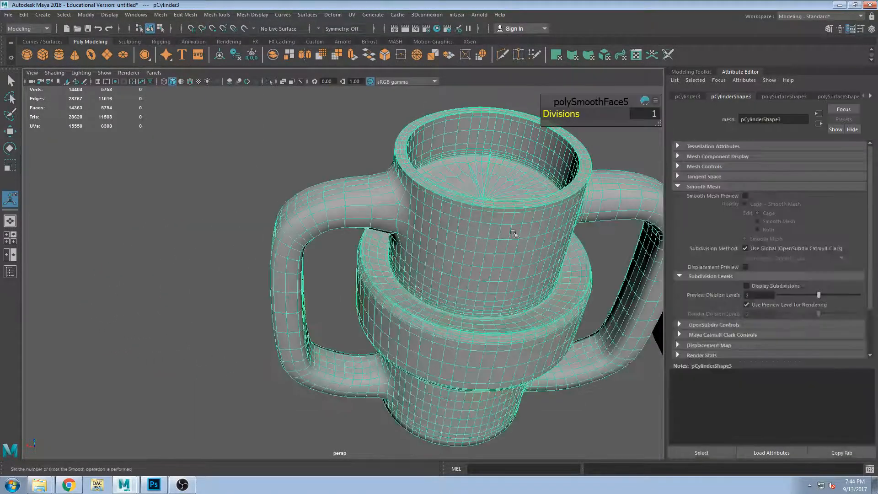
alt+middle_drag(478, 237, 201, 285)
click(598, 241)
key(3)
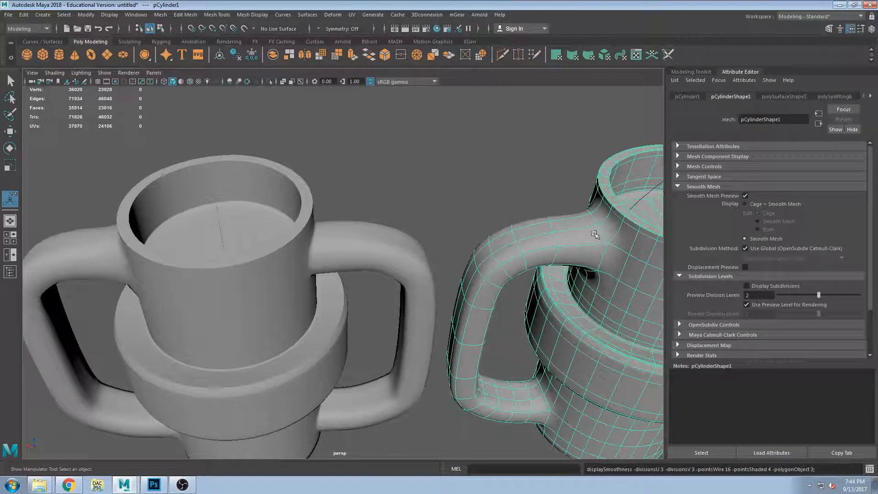
- Select the smoothed copy without smooth preview and examine the dense edges around its body and handle bend
click(333, 258)
alt+drag(303, 255, 333, 248)
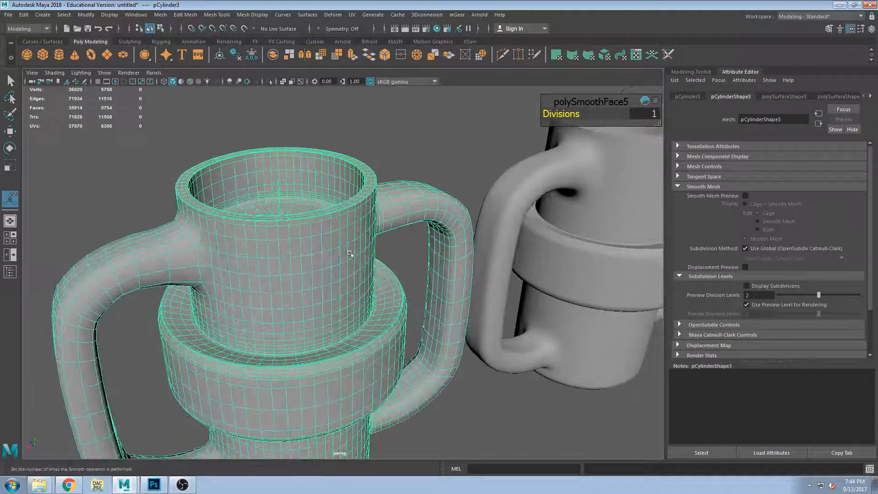
key(1)
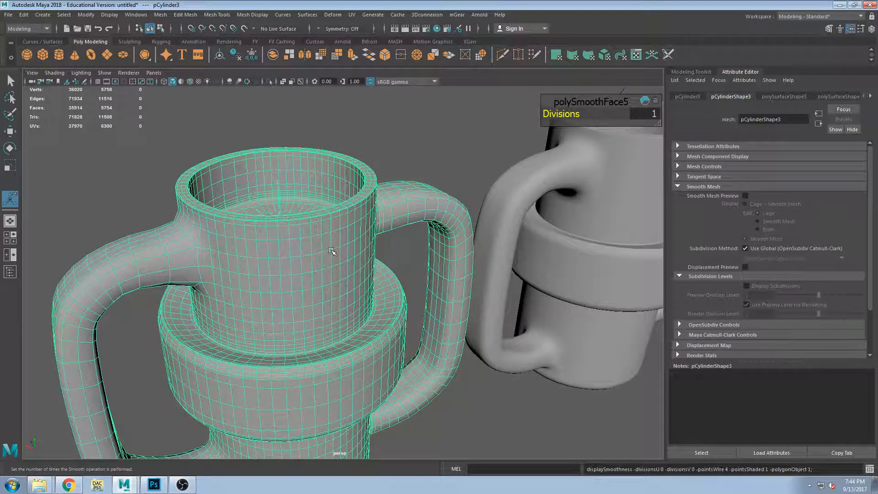
click(421, 161)
click(409, 215)
scroll(357, 201, up, 5)
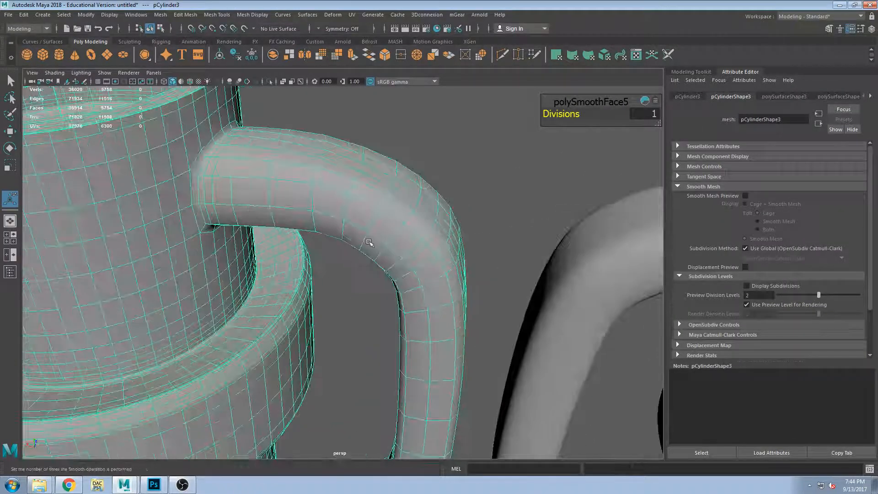
scroll(357, 201, down, 5)
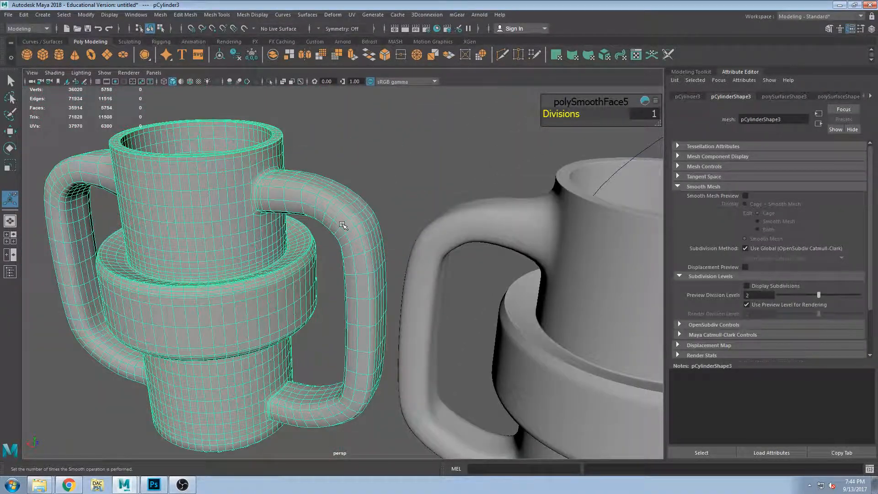
alt+drag(345, 225, 383, 186)
scroll(388, 179, up, 10)
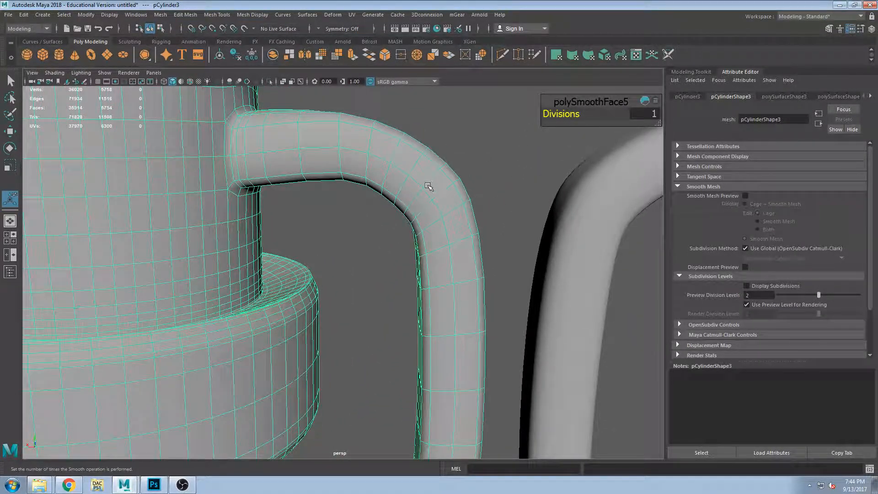
- Select an edge loop at the upper bend of the copy's handle and move it outward to deform the bend
key(q)
key(F10)
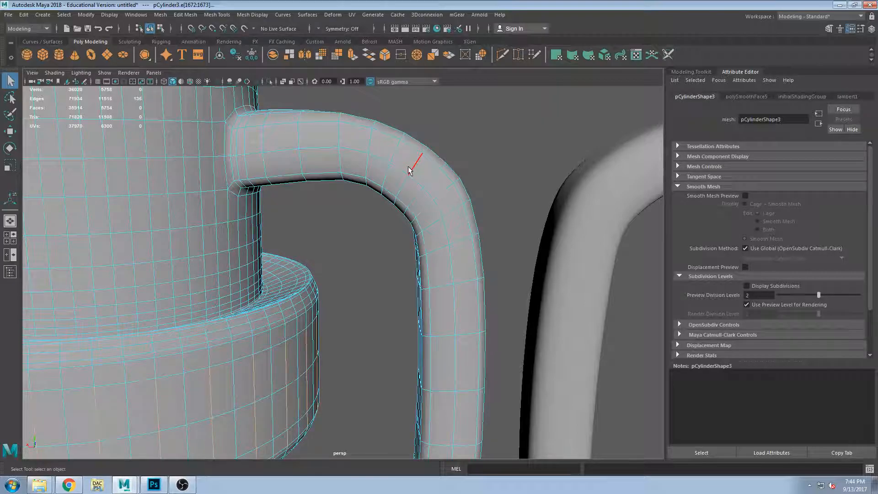
scroll(418, 163, down, 2)
key(e)
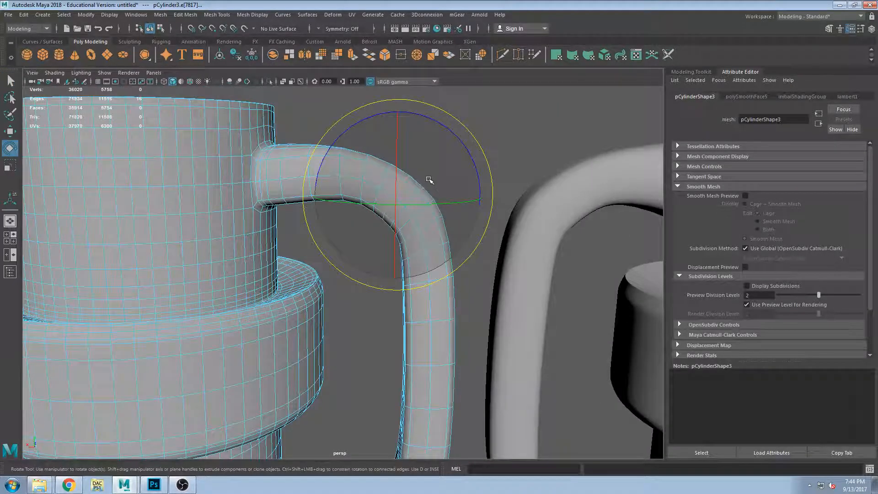
key(w)
drag(396, 195, 411, 181)
- Select the original cup, bring its handle into view and turn off its smooth preview
click(591, 201)
alt+middle_drag(591, 201, 506, 214)
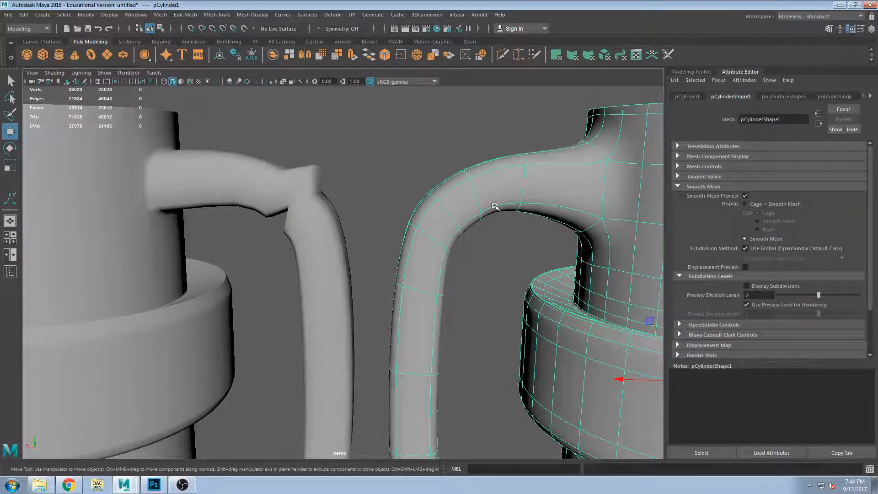
key(1)
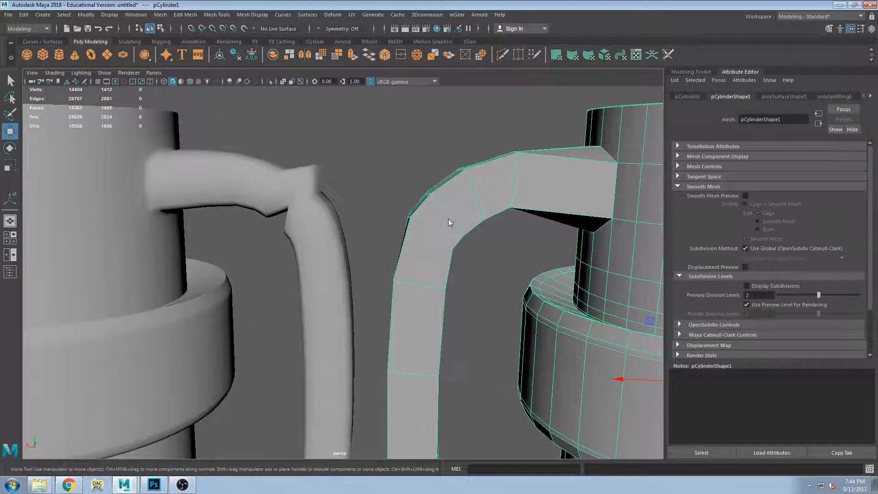
- Delete the middle edge loop of the original cup's upper handle bend
key(F10)
double_click(440, 206)
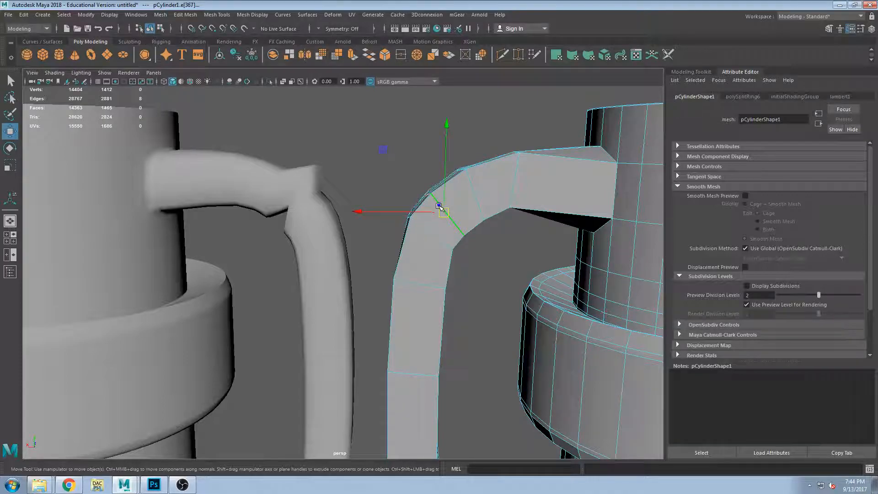
key(ctrl+Delete)
key(3)
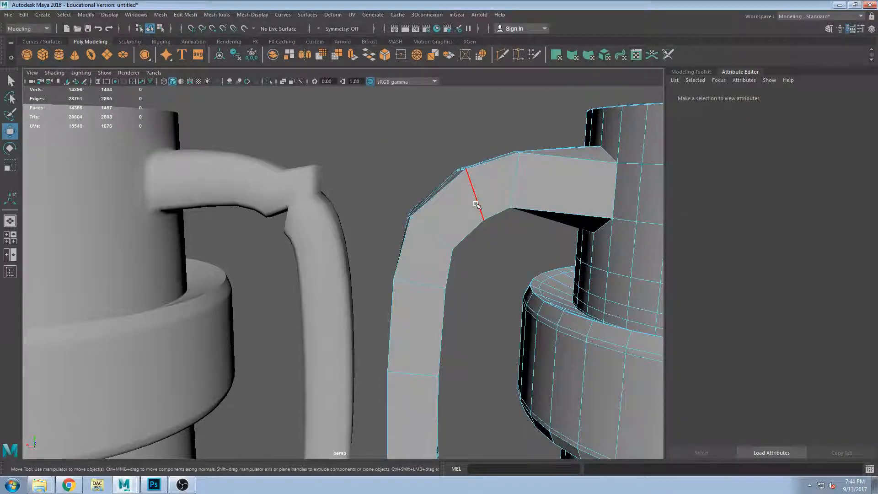
- Move the edge loops at the original handle's upper bend outward and upward, with the cup's smooth preview turned on
double_click(438, 240)
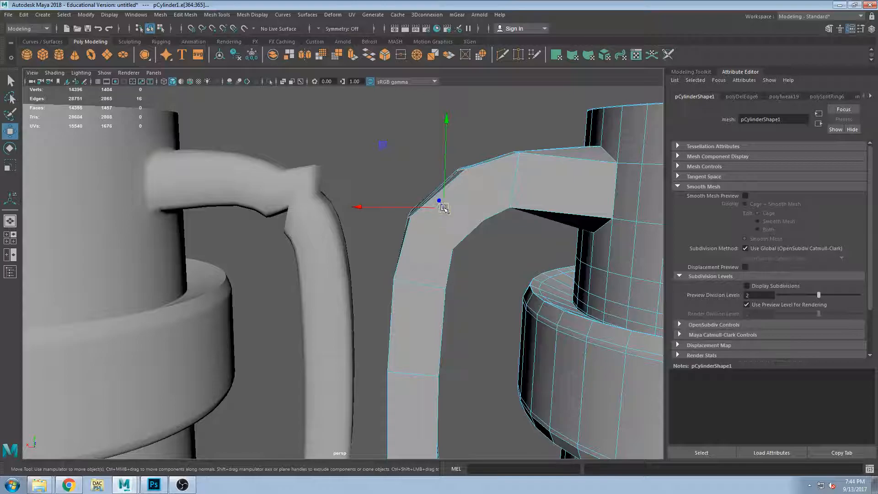
middle_drag(383, 145, 349, 113)
key(3)
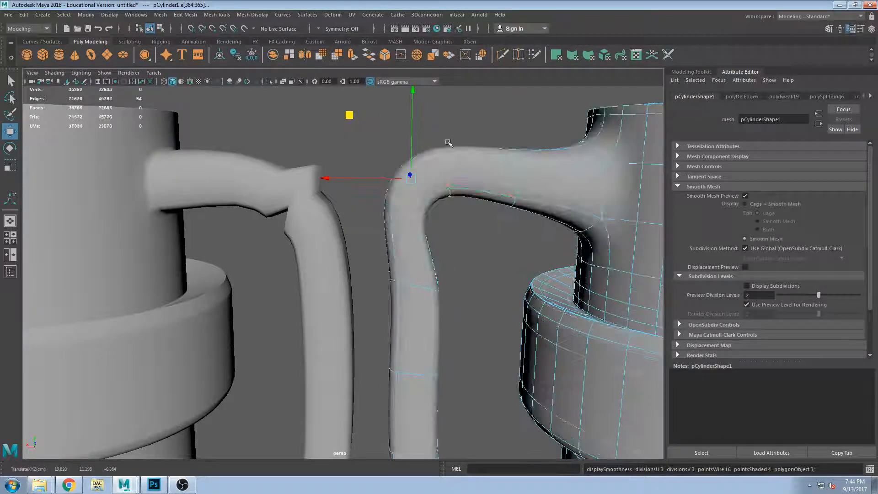
click(497, 124)
- Select the edge loop on the original handle's upright below the bend and move it slightly outward
scroll(502, 276, down, 6)
alt+drag(501, 276, 298, 244)
scroll(298, 244, up, 2)
double_click(252, 239)
scroll(320, 165, up, 2)
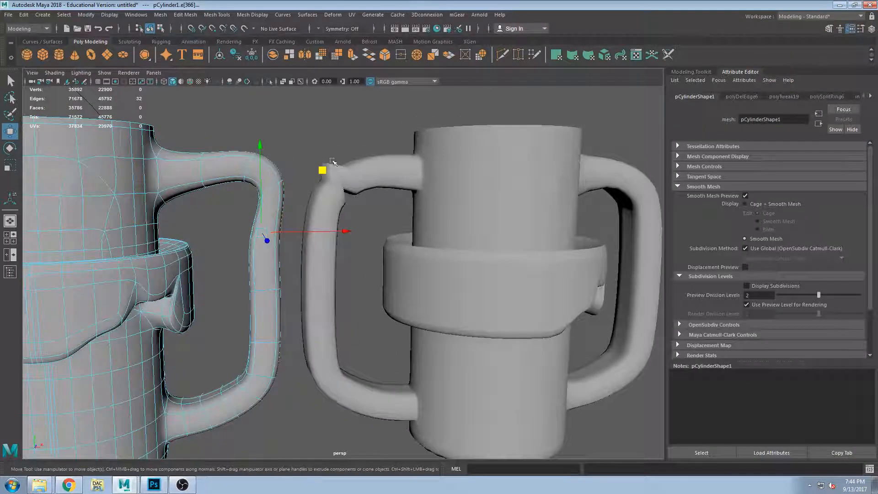
middle_drag(324, 170, 342, 173)
click(323, 151)
- Select the smoothed copy and compare its dense, deformed handle bend with the original cup's handle
alt+drag(327, 159, 590, 209)
scroll(369, 233, down, 3)
click(352, 252)
mouse_move(353, 257)
alt+mouse_down()
mouse_move(336, 265)
mouse_move(341, 254)
alt+mouse_up()
scroll(336, 265, up, 3)
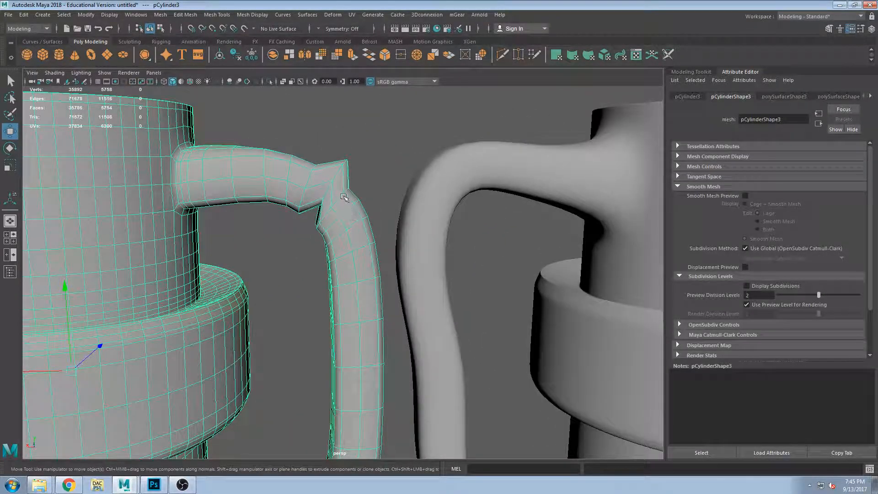
alt+drag(388, 191, 571, 233)
scroll(348, 207, down, 4)
scroll(352, 190, up, 3)
alt+drag(352, 190, 346, 165)
- Select the original cup and move an edge loop at its upper handle bend outward to reshape the curve
click(349, 179)
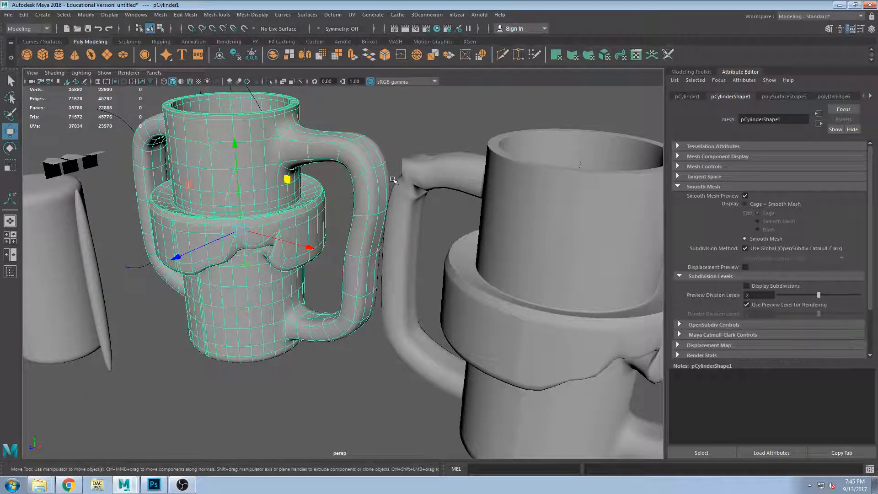
scroll(388, 180, up, 3)
alt+middle_drag(387, 180, 301, 303)
alt+drag(302, 302, 337, 225)
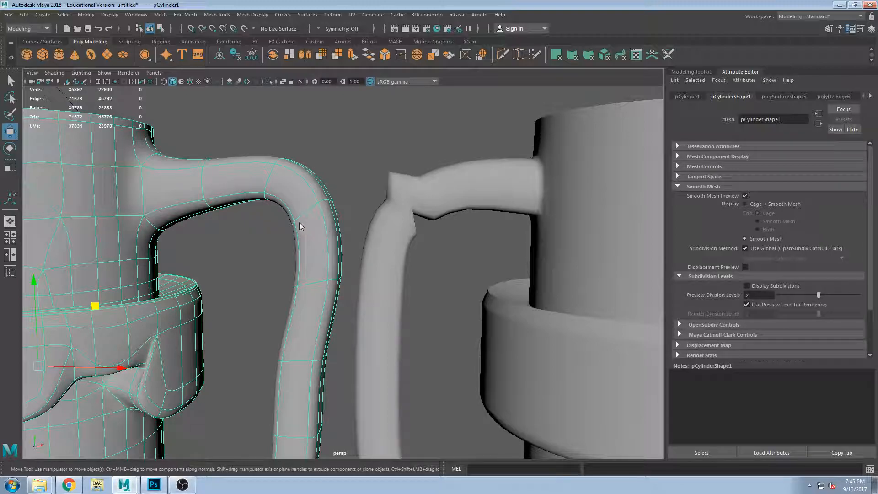
right_drag(314, 207, 313, 184)
double_click(309, 206)
alt+drag(308, 206, 356, 186)
middle_drag(333, 158, 344, 159)
- Shift the edge loops along the upper arm of the original cup's handle slightly up and toward the body
double_click(166, 186)
alt+drag(166, 187, 220, 170)
drag(203, 134, 192, 128)
double_click(208, 185)
drag(273, 124, 267, 115)
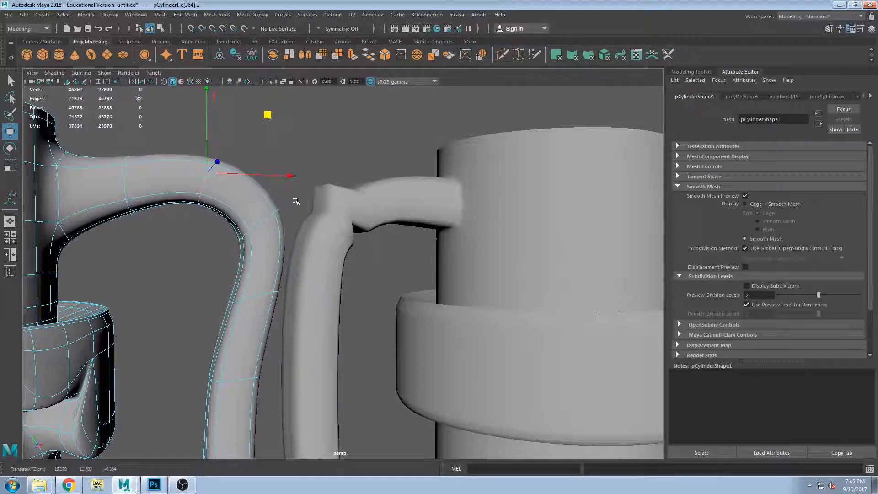
- Examine the edge flow around the original cup's collar, handles and upper body from several sides
scroll(304, 278, down, 4)
alt+drag(304, 278, 266, 312)
alt+drag(305, 393, 279, 405)
scroll(230, 274, up, 8)
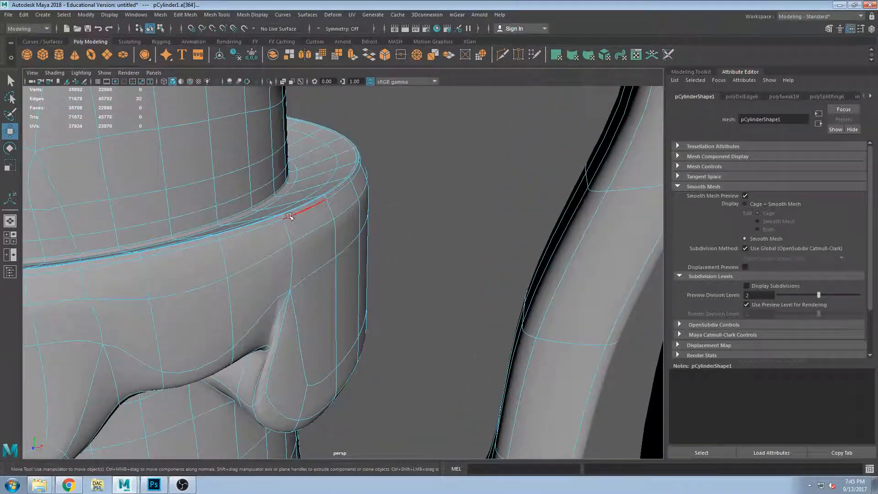
scroll(311, 225, down, 6)
mouse_move(431, 251)
alt+mouse_down()
mouse_move(447, 217)
mouse_move(436, 251)
alt+mouse_up()
click(420, 200)
alt+drag(421, 200, 267, 249)
scroll(466, 299, down, 5)
alt+drag(467, 299, 358, 191)
scroll(458, 314, up, 5)
scroll(349, 258, up, 4)
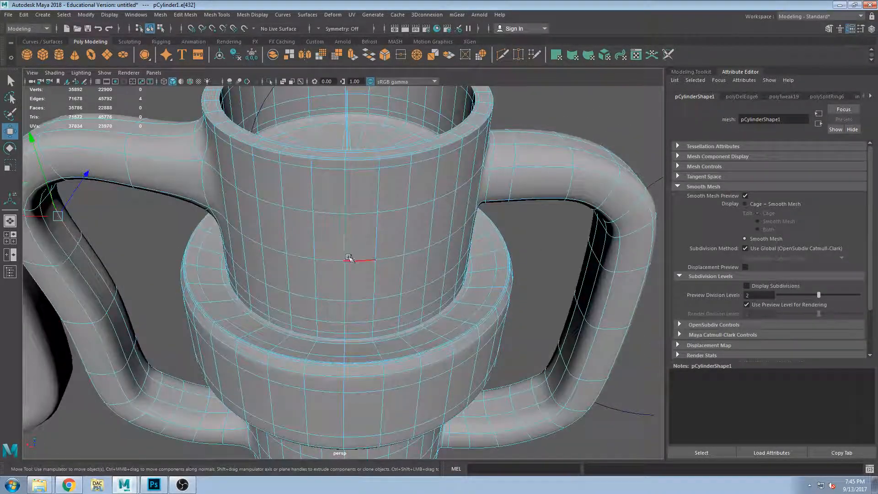
- Extrude two adjacent faces on the original cup's upper body outward into a short peg
key(F11)
click(358, 240)
shift+click(338, 245)
alt+drag(331, 270, 582, 312)
key(f)
alt+right_drag(583, 312, 531, 288)
alt+middle_drag(530, 288, 478, 260)
shift+drag(423, 274, 433, 282)
scroll(501, 301, down, 5)
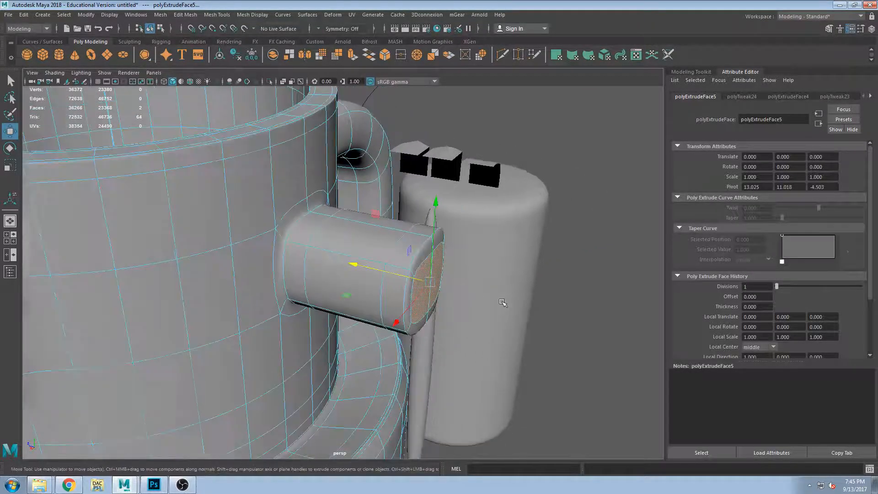
alt+drag(503, 300, 378, 316)
scroll(378, 346, down, 4)
alt+middle_drag(378, 346, 348, 254)
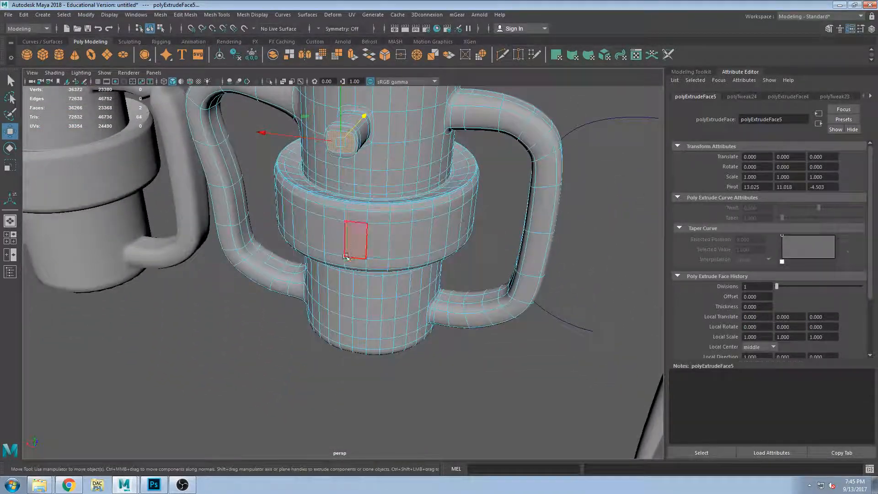
mouse_move(355, 299)
alt+mouse_down()
mouse_move(365, 295)
mouse_move(353, 288)
alt+mouse_up()
shift+click(319, 317)
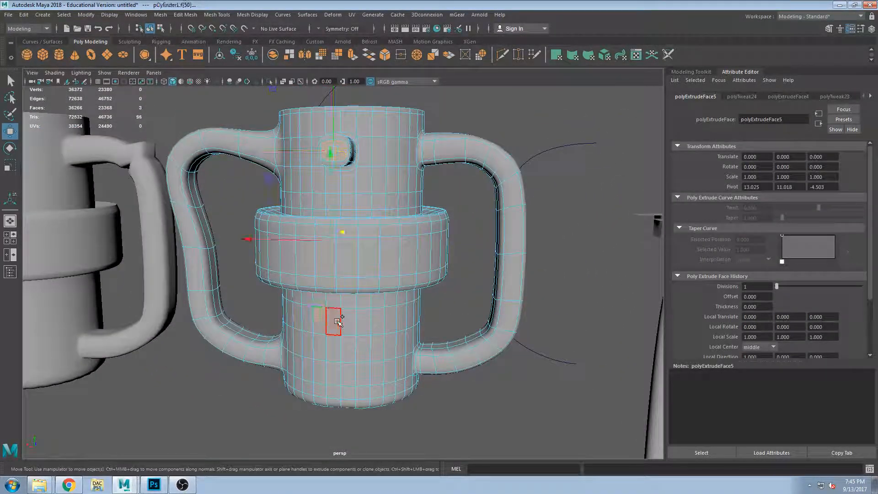
shift+click(322, 364)
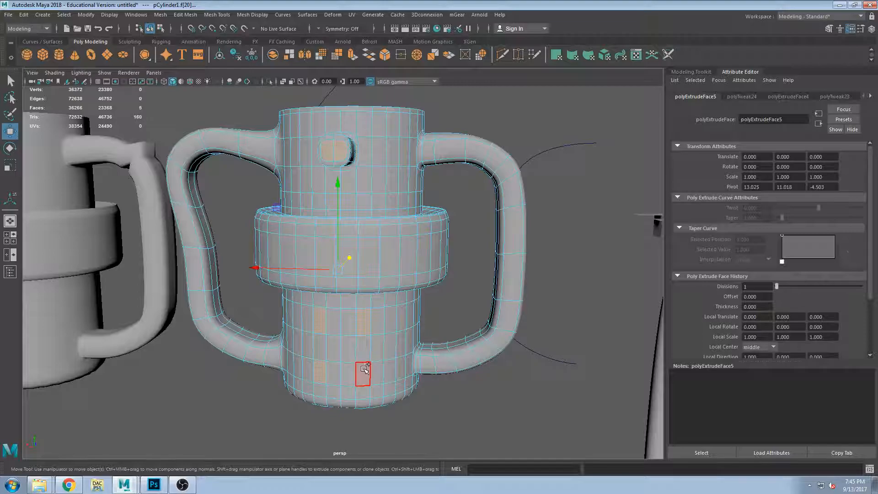
key(f)
alt+drag(422, 274, 356, 293)
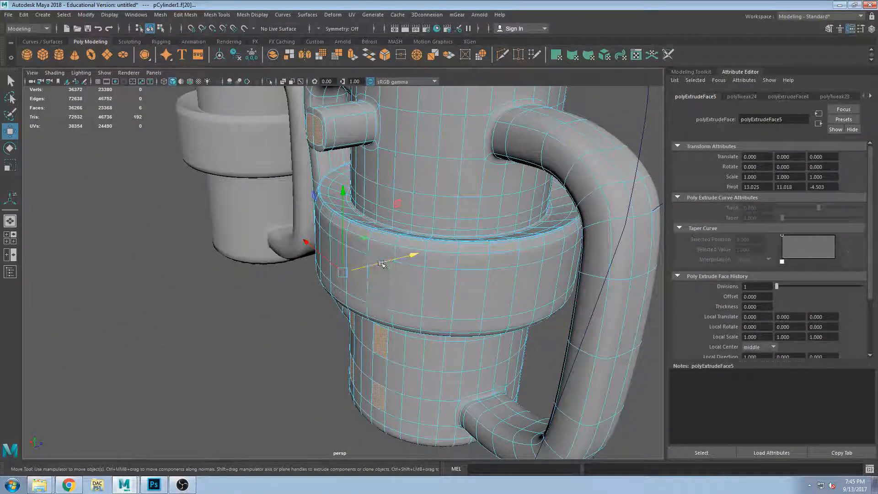
- Extrude four separate faces in a two-by-two pattern on the cup's lower body outward into pegs
click(379, 339)
shift+click(378, 397)
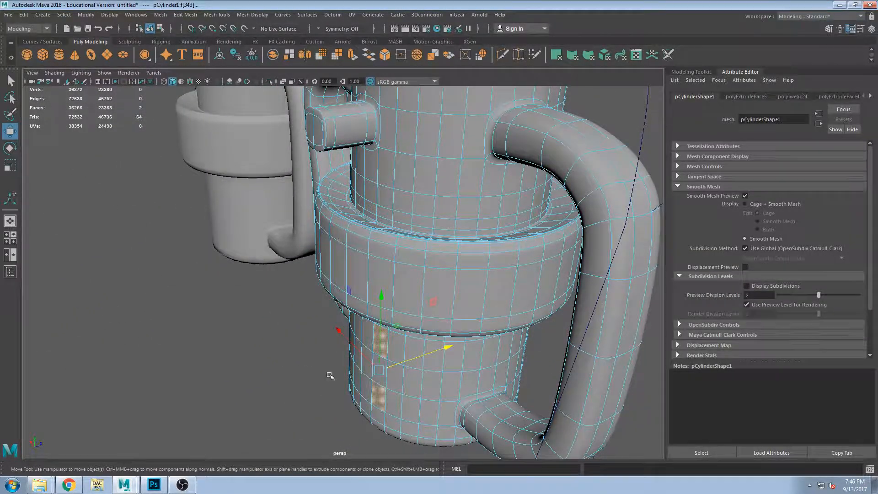
alt+drag(329, 376, 349, 361)
shift+click(338, 342)
shift+click(339, 383)
alt+drag(389, 382, 323, 382)
alt+right_drag(323, 381, 423, 380)
alt+middle_drag(422, 379, 376, 201)
alt+right_drag(376, 201, 390, 227)
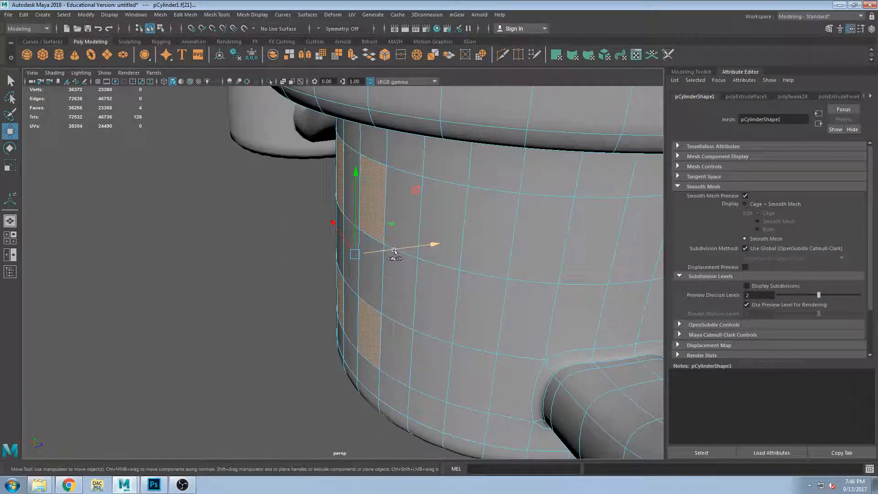
alt+drag(393, 253, 259, 273)
alt+drag(306, 223, 316, 243)
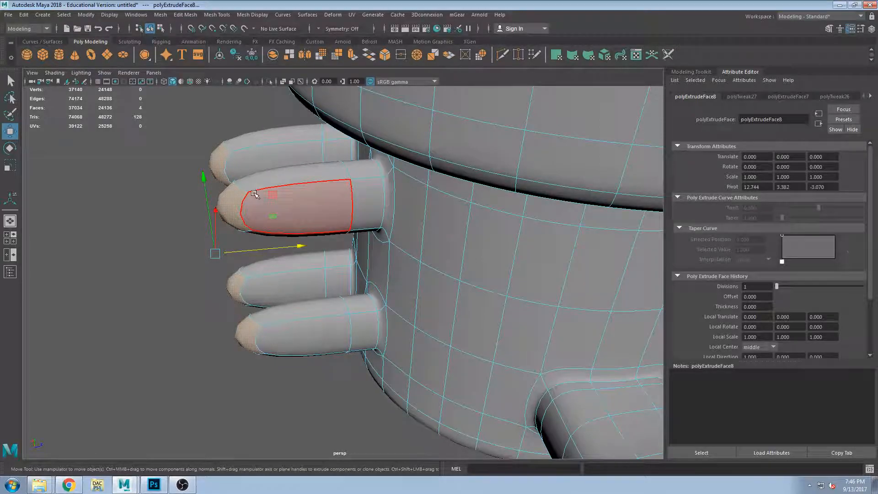
- Extrude the four peg ends slightly further to add supporting edges near their tips, then show the unsmoothed cage
key(1)
alt+drag(265, 194, 231, 215)
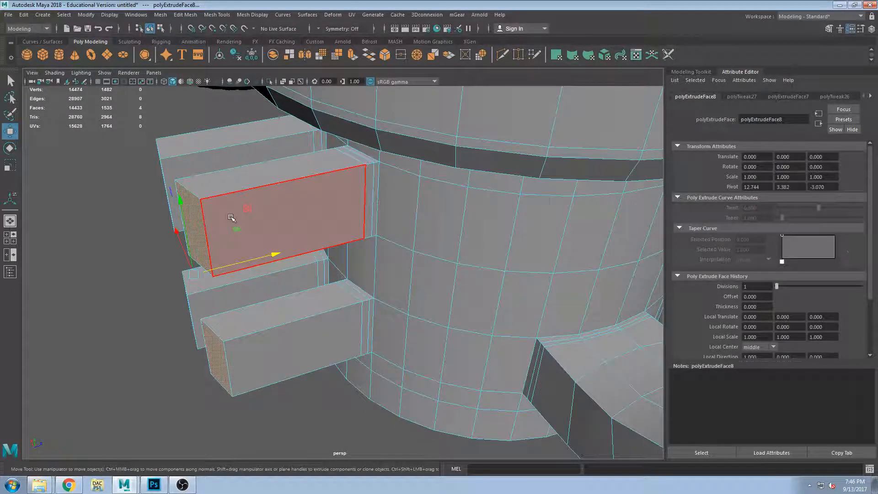
key(3)
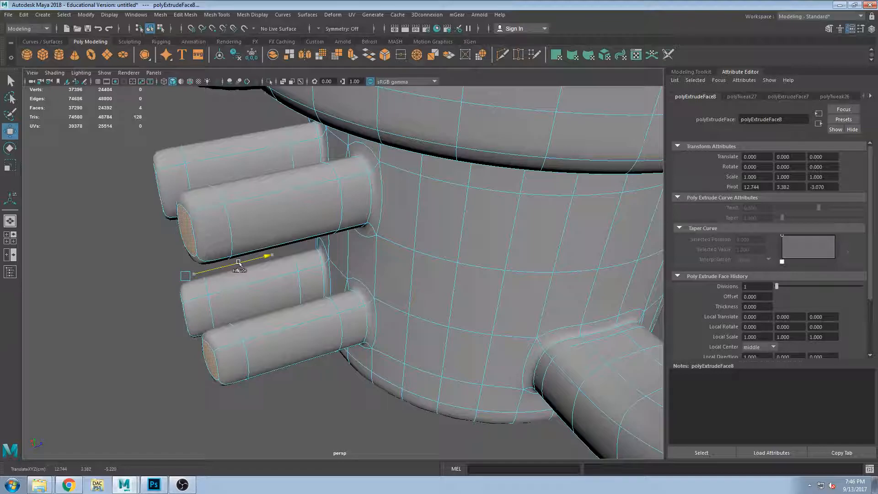
drag(238, 263, 232, 267)
key(ctrl+e)
key(1)
click(128, 357)
alt+drag(128, 357, 118, 362)
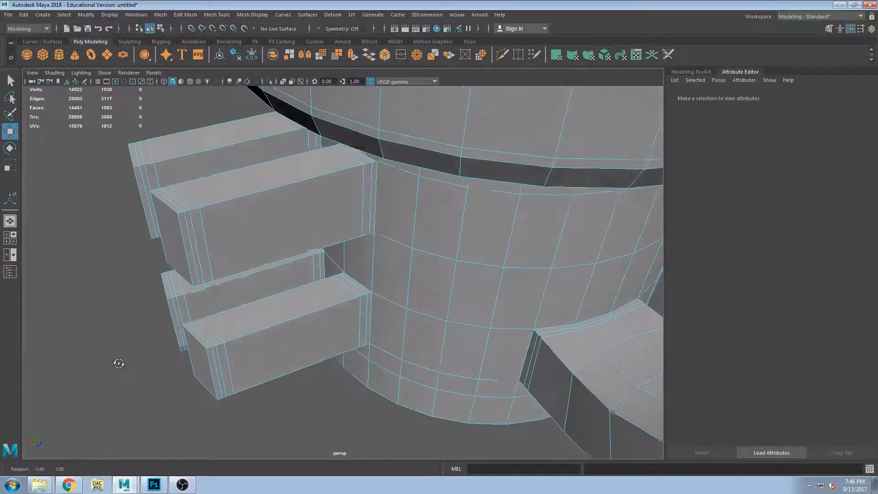
- Turn the cup's smooth preview back on and examine the end faces of the four pegs
alt+right_drag(118, 362, 172, 240)
alt+middle_drag(172, 239, 239, 210)
alt+drag(400, 163, 413, 225)
key(3)
alt+drag(380, 252, 345, 273)
click(422, 158)
shift+double_click(445, 214)
click(345, 273)
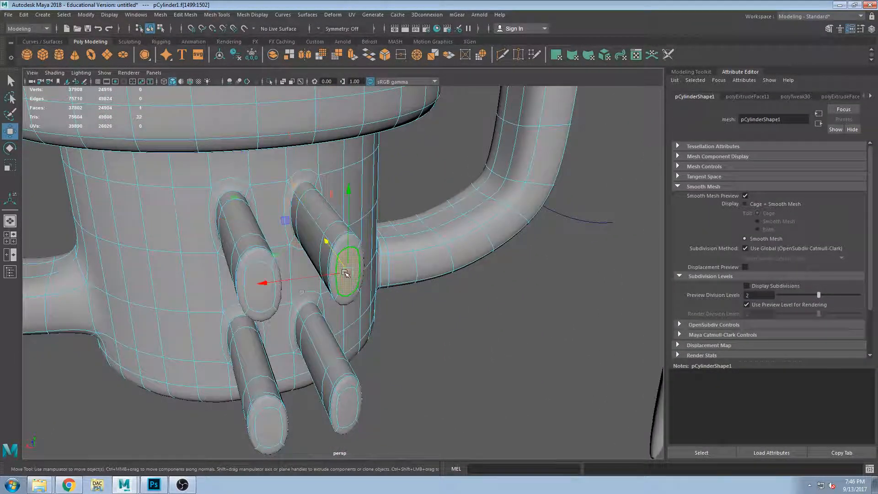
- Inset one upper peg's end face and extrude it inward to hollow the peg into a tube, then deselect the cup
click(270, 296)
key(r)
shift+drag(256, 288, 256, 292)
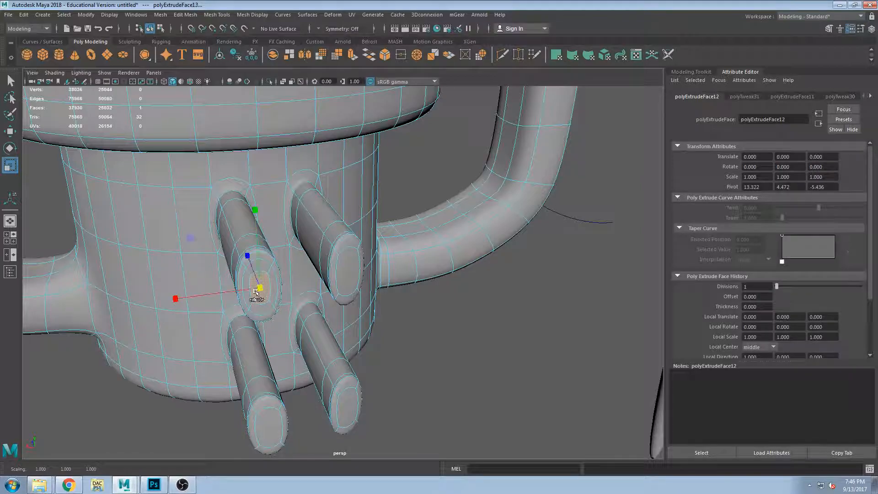
key(w)
alt+drag(257, 291, 239, 266)
key(ctrl+e)
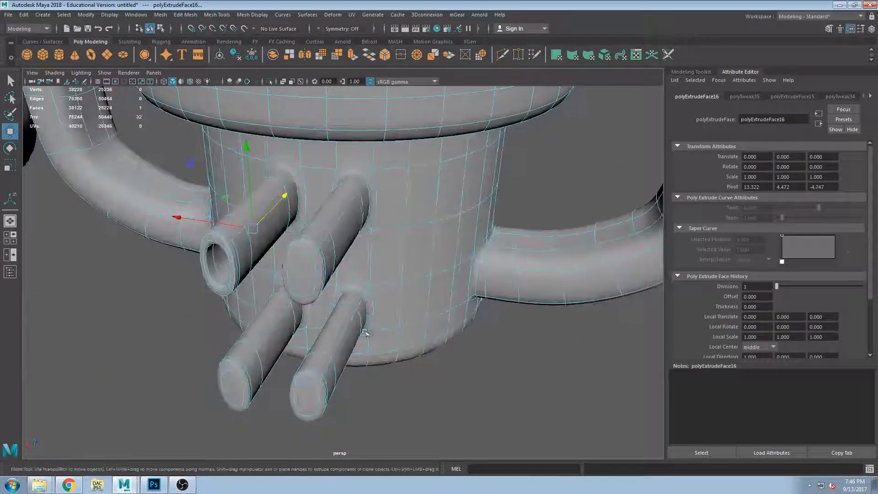
click(437, 347)
alt+drag(397, 379, 512, 368)
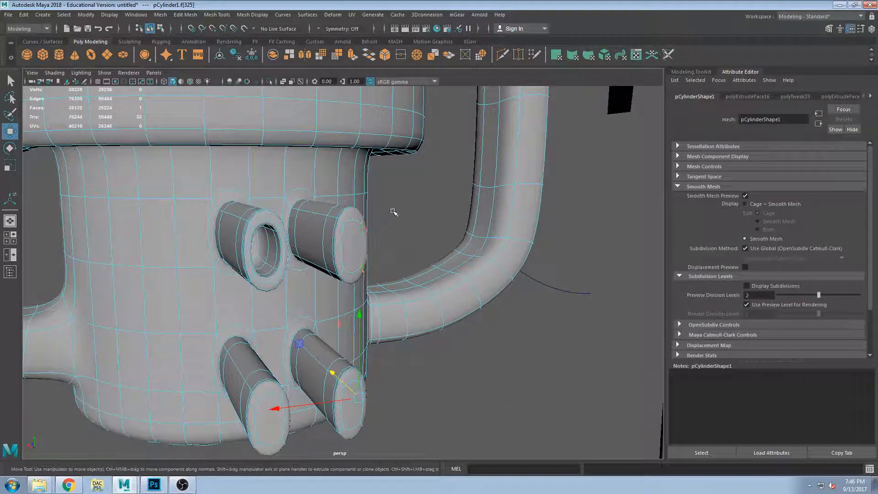
click(385, 177)
click(394, 195)
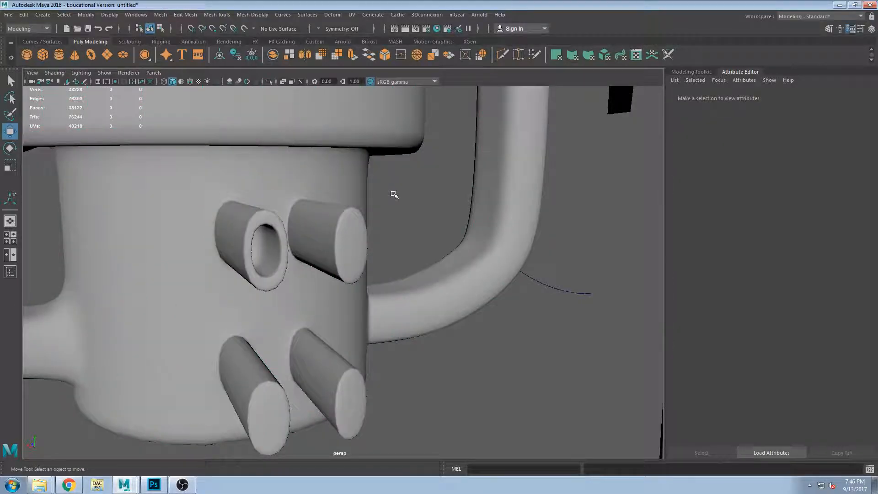
- Select the original cup and examine its pegs, collar and handles from several angles beside the smoothed copy
alt+drag(415, 306, 393, 316)
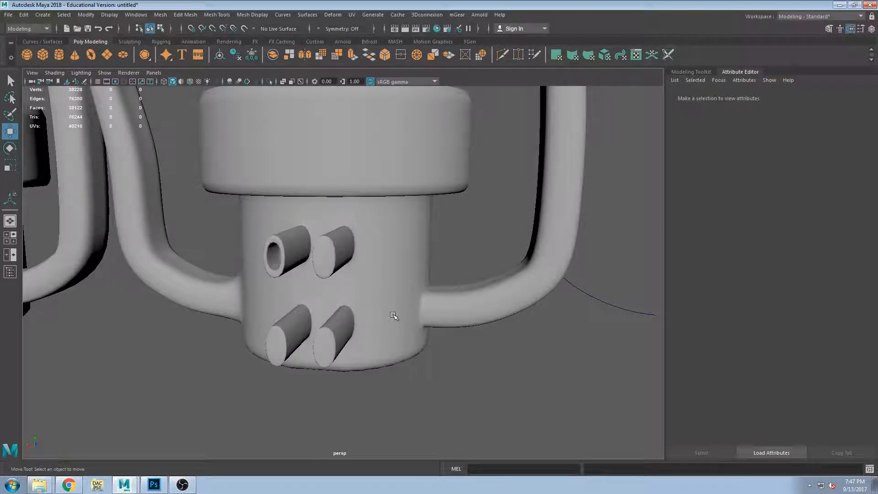
scroll(405, 303, down, 4)
alt+middle_drag(392, 251, 424, 309)
alt+drag(424, 309, 412, 339)
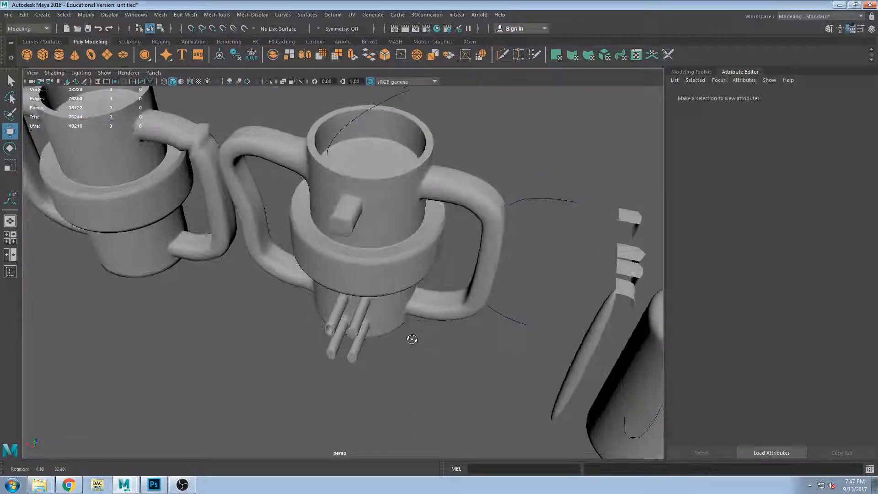
alt+drag(400, 297, 397, 284)
click(424, 283)
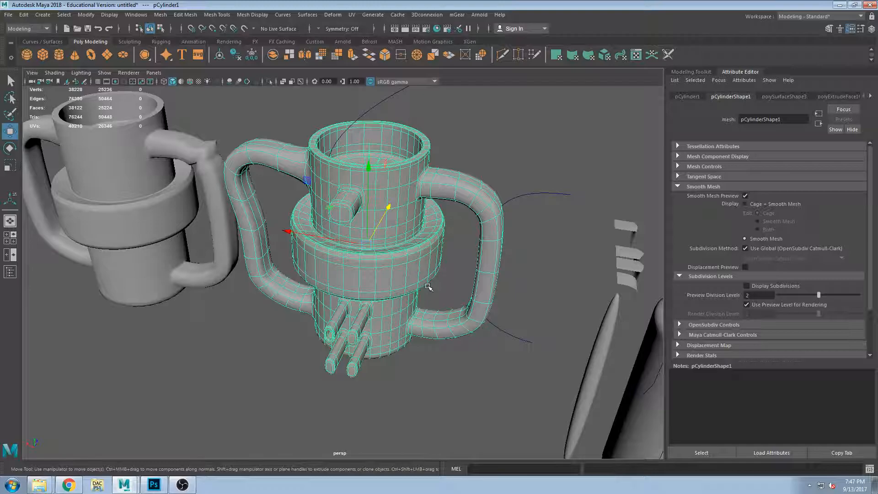
alt+right_drag(416, 206, 466, 166)
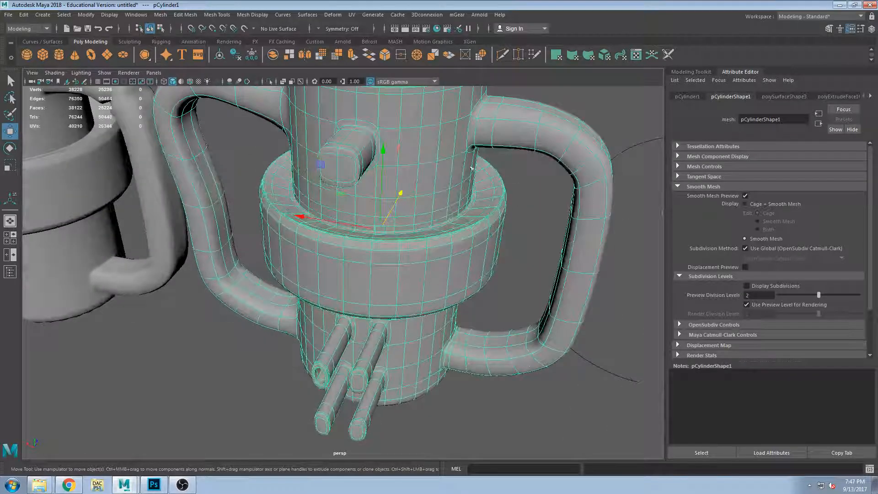
alt+drag(479, 183, 463, 176)
alt+right_drag(462, 177, 453, 161)
alt+drag(453, 161, 443, 142)
alt+right_drag(443, 142, 453, 164)
alt+drag(452, 164, 457, 183)
alt+right_drag(458, 182, 460, 200)
mouse_move(509, 225)
alt+right_down()
mouse_move(485, 206)
mouse_move(503, 220)
alt+right_up()
alt+drag(503, 220, 336, 267)
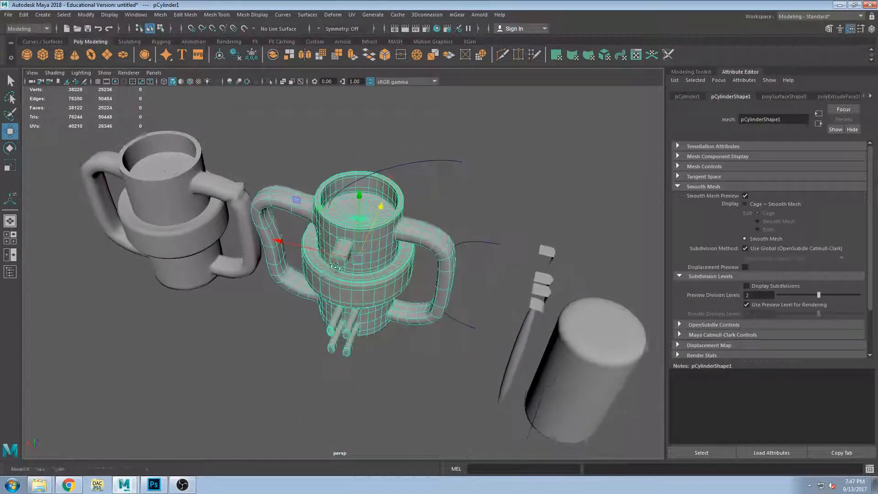
- Create a tall polygon cylinder beside the smoothed copy of the cup
click(59, 54)
alt+drag(257, 229, 308, 238)
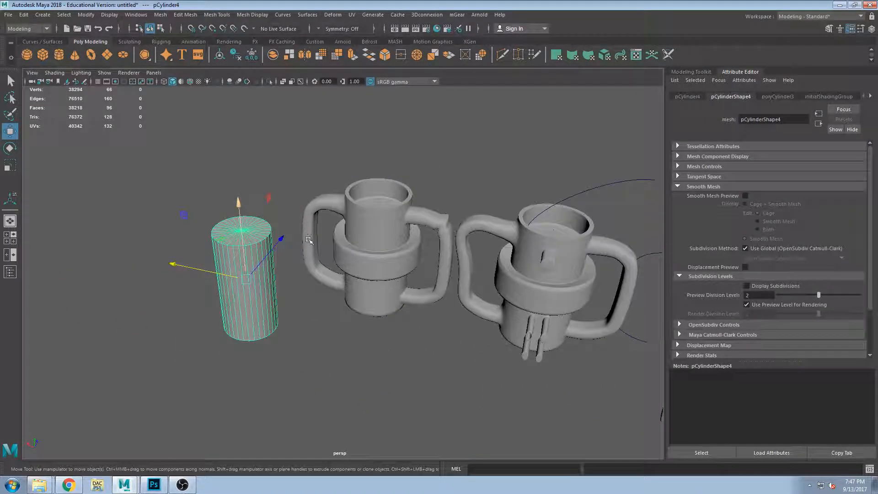
scroll(308, 239, up, 8)
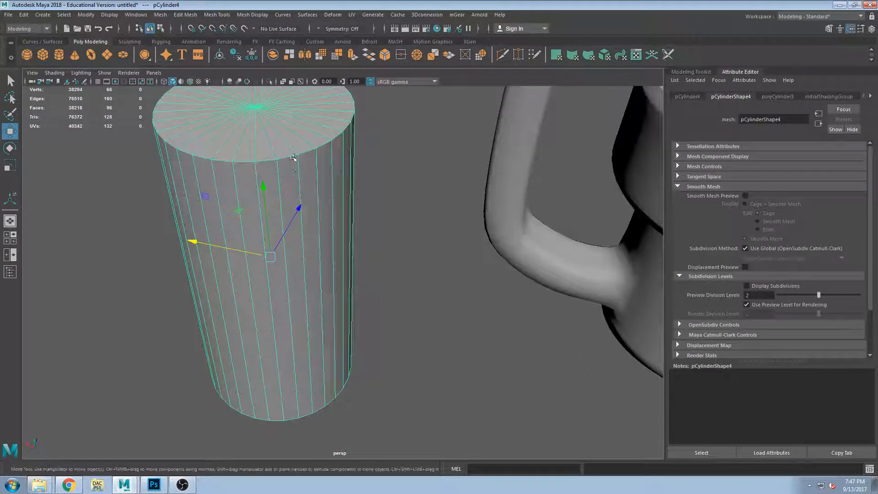
alt+drag(293, 165, 325, 192)
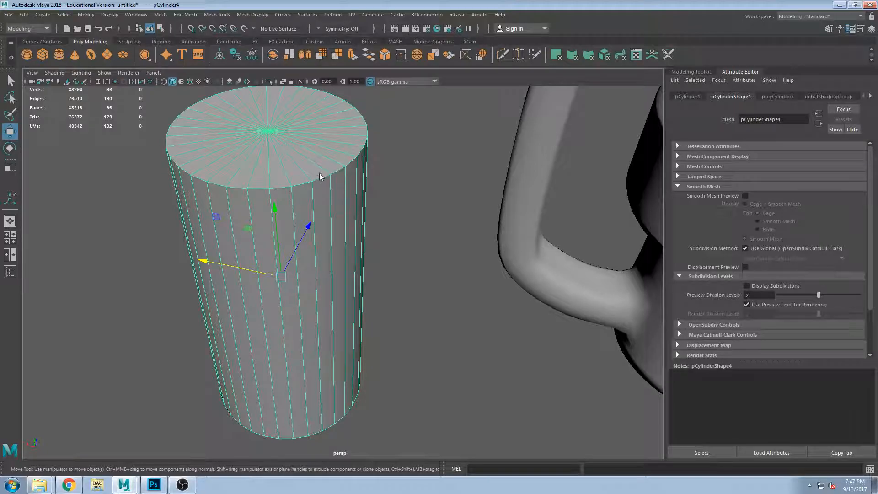
- Hollow the new cylinder by selecting all its top cap faces, extruding them with an inset, and extruding them again inward
key(F11)
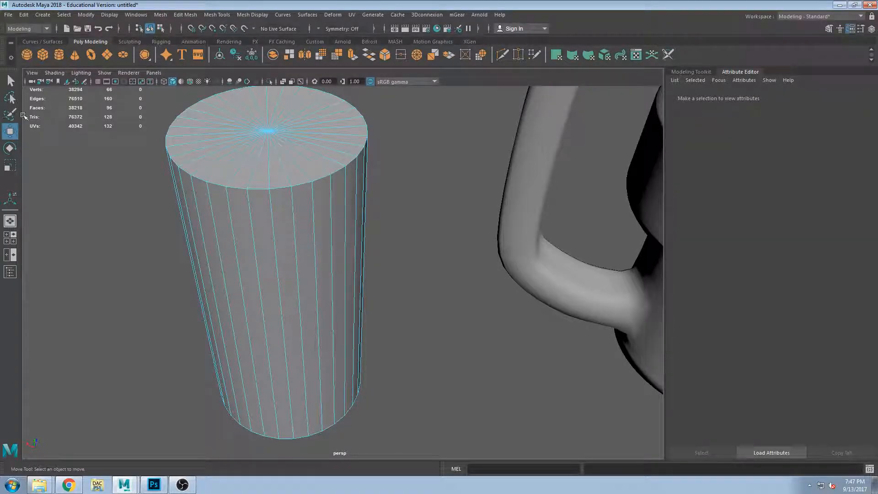
click(10, 113)
drag(277, 120, 251, 110)
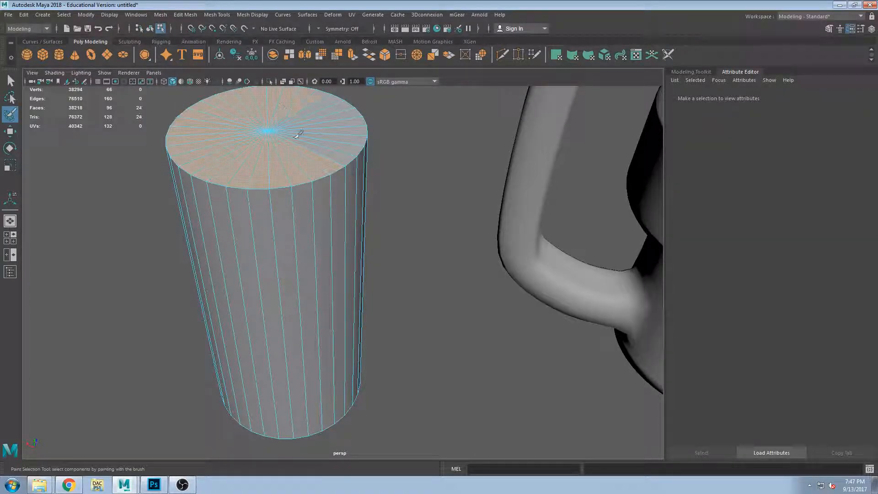
drag(330, 122, 290, 137)
key(w)
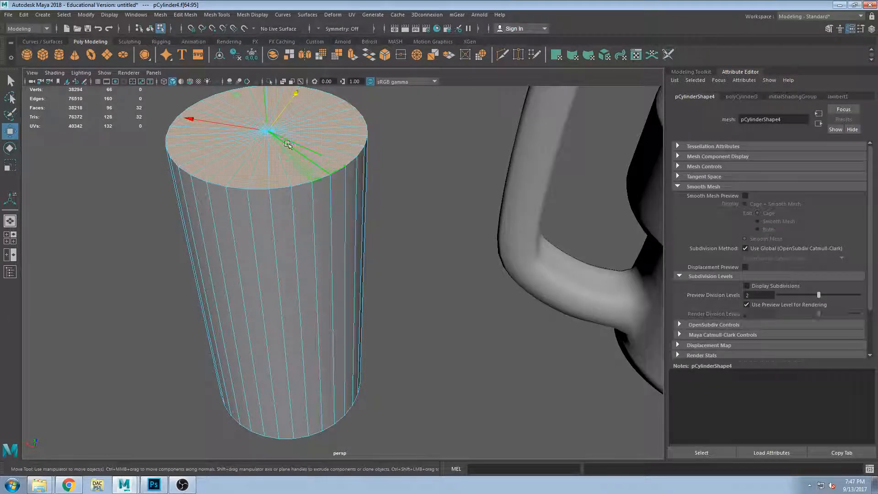
key(ctrl+e)
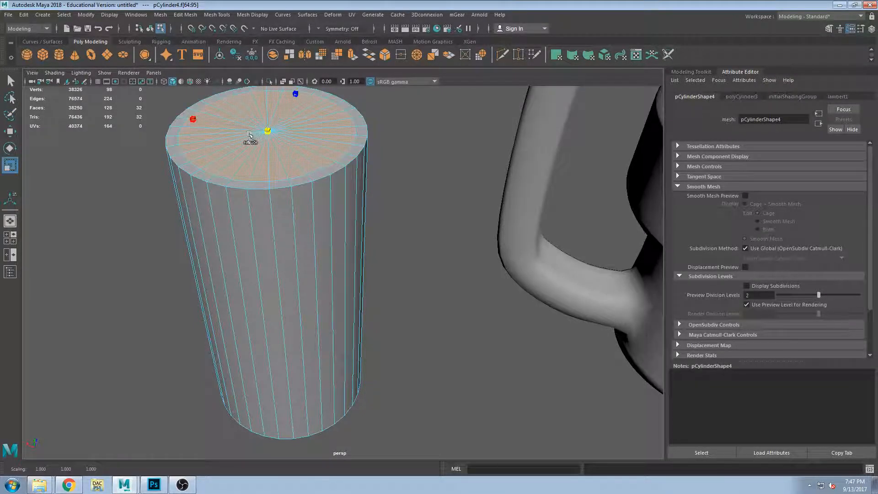
drag(265, 115, 570, 254)
scroll(333, 264, up, 5)
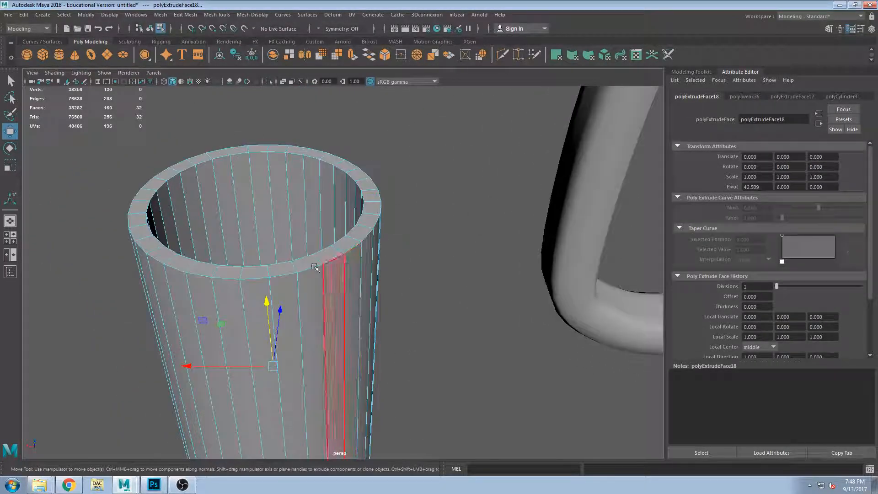
- Preview the hollow cylinder smoothed, return it to its unsmoothed display, and examine its rim up close
alt+drag(279, 266, 411, 259)
key(3)
key(1)
scroll(388, 268, up, 5)
scroll(396, 284, down, 3)
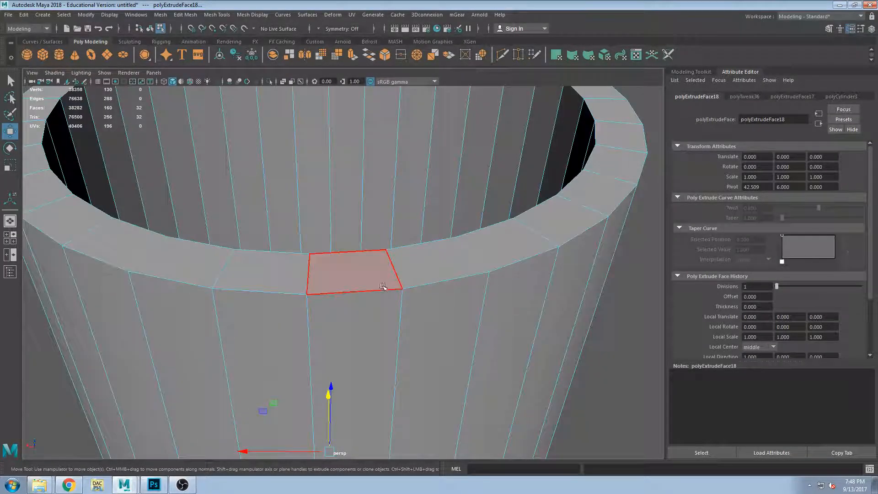
- Insert edge loops around the hollow cylinder's outer wall just below the rim, undoing the misplaced first loop
click(239, 15)
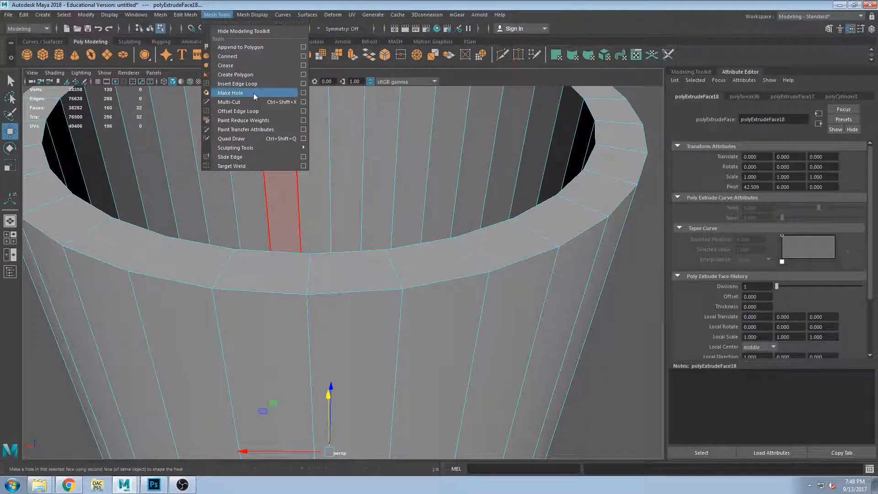
click(249, 79)
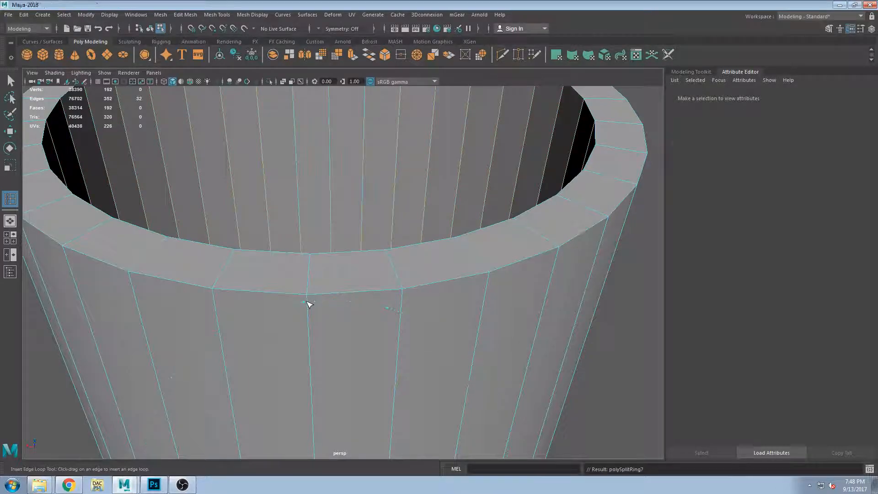
key(ctrl+z)
alt+drag(323, 300, 322, 285)
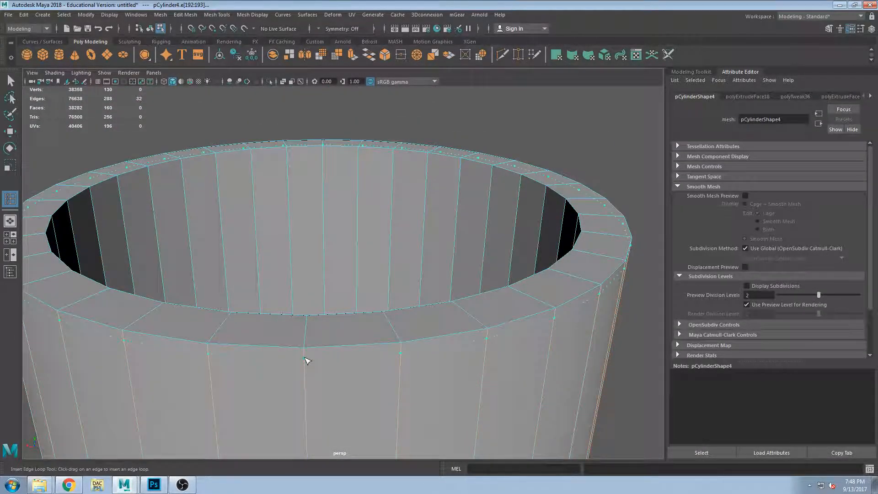
drag(306, 358, 257, 333)
click(305, 365)
- Insert supporting edge loops on the flat face of the rim and on the inner wall close below it
alt+middle_drag(490, 297, 319, 313)
click(334, 300)
alt+drag(334, 300, 371, 329)
alt+drag(607, 342, 554, 342)
alt+middle_drag(554, 342, 386, 177)
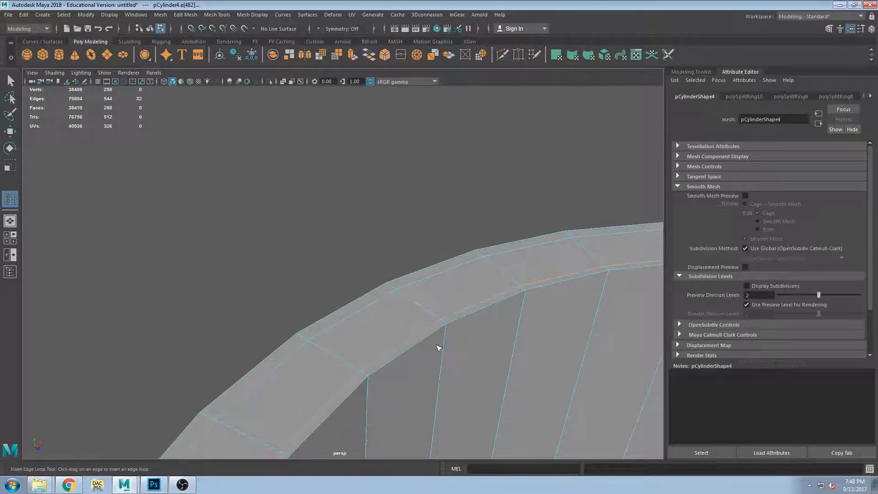
click(445, 332)
click(443, 346)
- Turn on the hollow cylinder's smooth preview, return to object mode and deselect it
key(3)
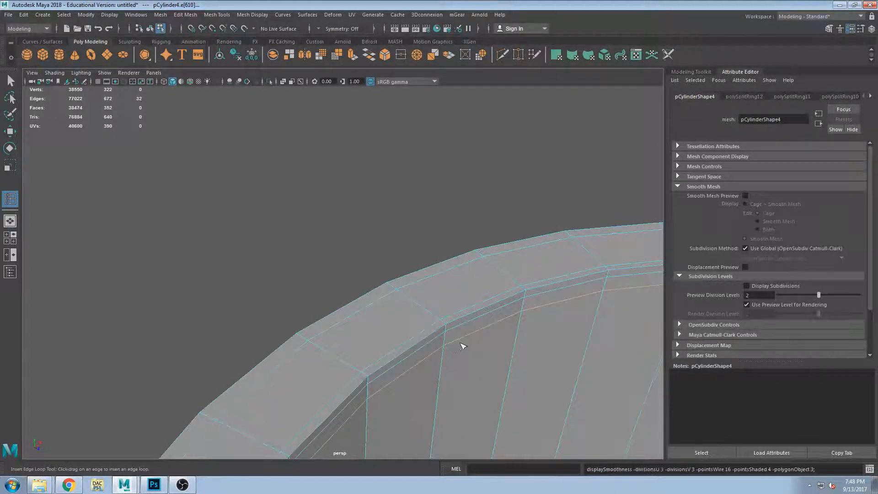
alt+right_drag(459, 349, 415, 302)
alt+drag(414, 302, 482, 310)
click(12, 81)
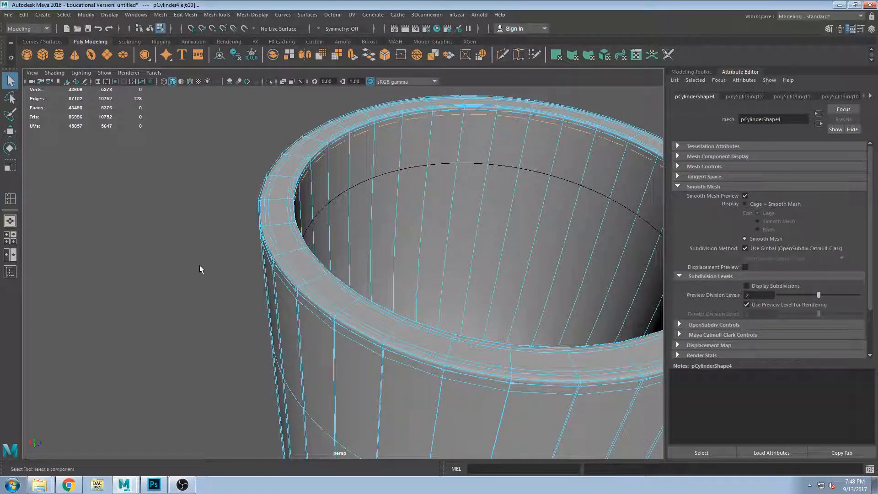
click(200, 265)
key(F8)
click(237, 224)
- Examine the smoothed cylinder's rim up close and the whole shape beside the cups
alt+drag(187, 256, 243, 267)
alt+right_drag(387, 319, 342, 297)
mouse_move(342, 296)
alt+mouse_down()
mouse_move(339, 307)
mouse_move(337, 275)
mouse_move(354, 370)
mouse_move(339, 324)
mouse_move(356, 294)
alt+mouse_up()
scroll(335, 300, up, 6)
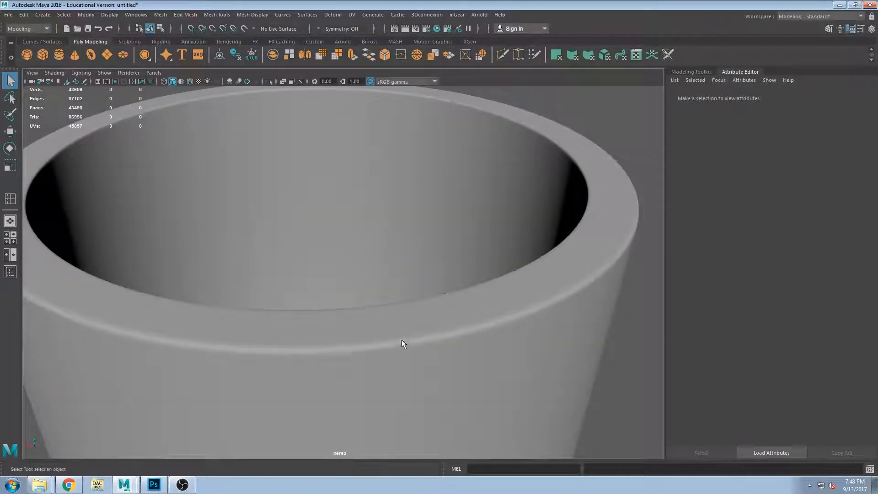
scroll(439, 333, down, 10)
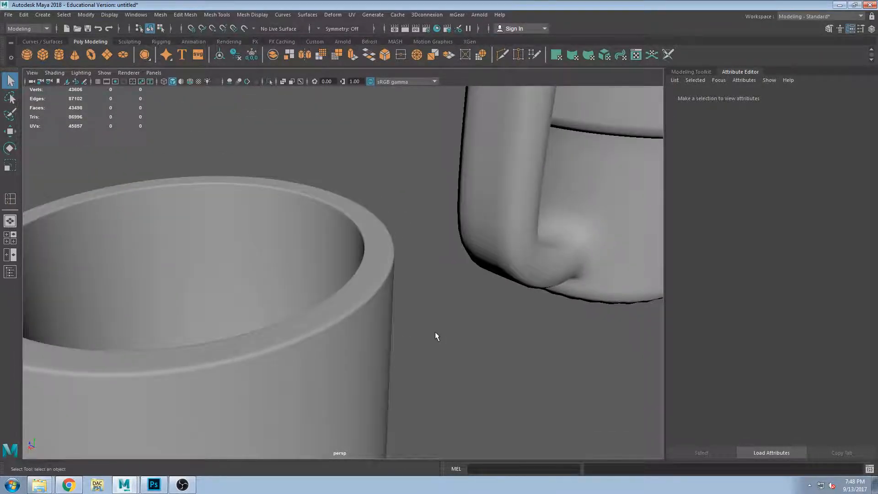
scroll(429, 320, down, 4)
alt+drag(420, 312, 493, 293)
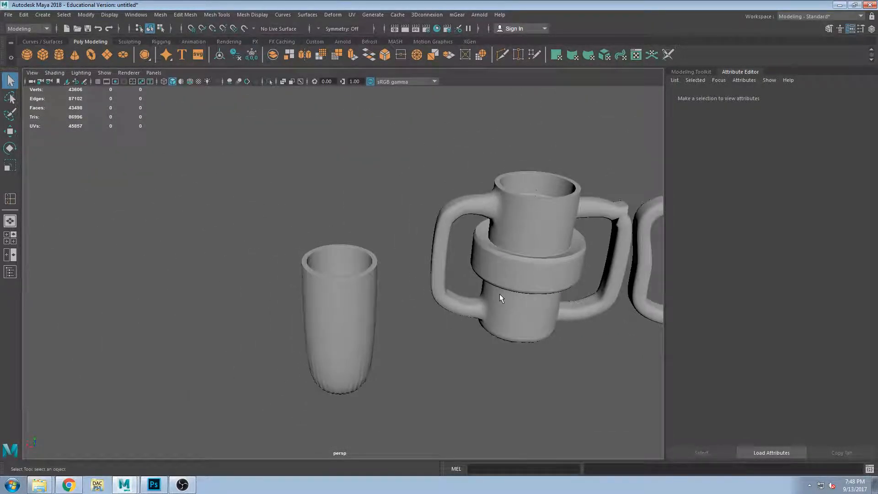
alt+middle_drag(493, 294, 281, 273)
scroll(283, 256, up, 4)
- Select the original cup and insert an edge loop around its handle where it joins the upper wall
click(283, 258)
click(621, 234)
key(f)
click(252, 14)
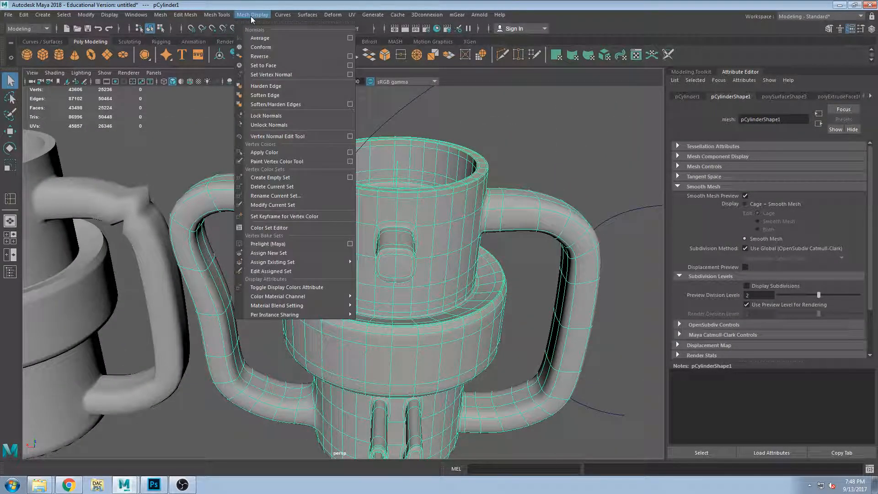
mouse_move(223, 16)
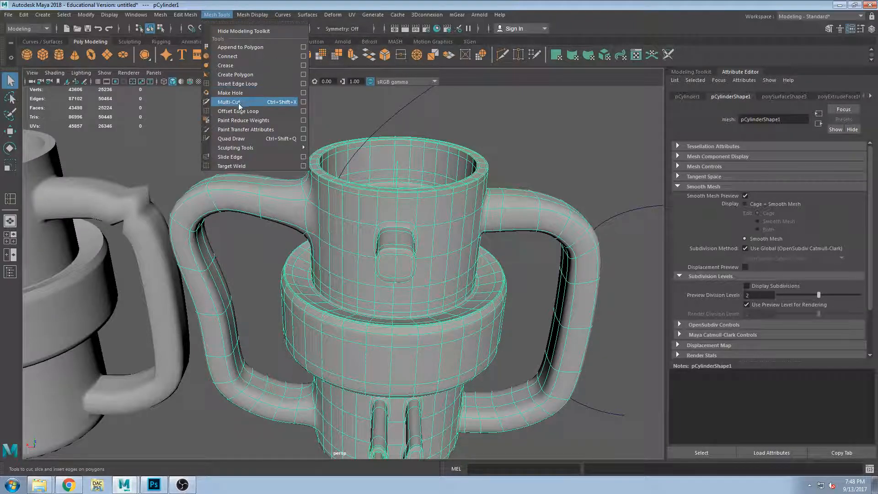
click(273, 85)
scroll(417, 307, up, 10)
alt+drag(258, 208, 325, 127)
click(371, 217)
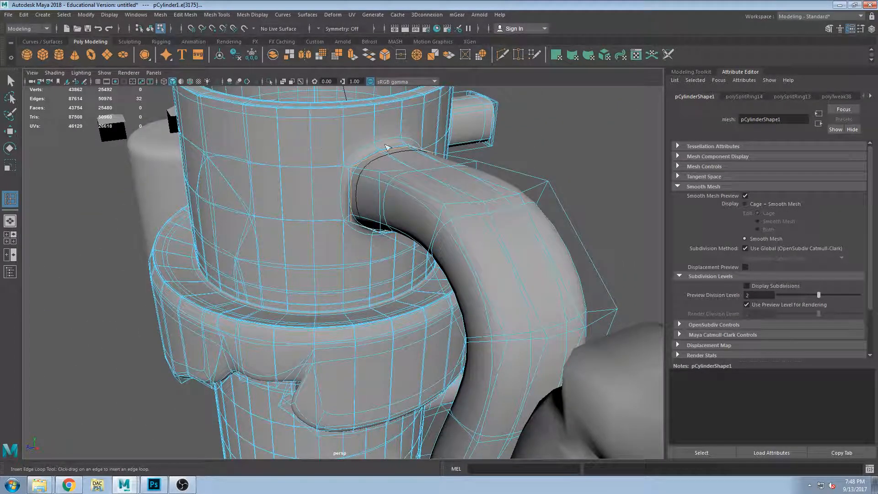
- Examine the handle joint, return to object mode and turn off the cup's smooth preview
alt+right_drag(383, 223, 304, 229)
alt+drag(274, 223, 314, 194)
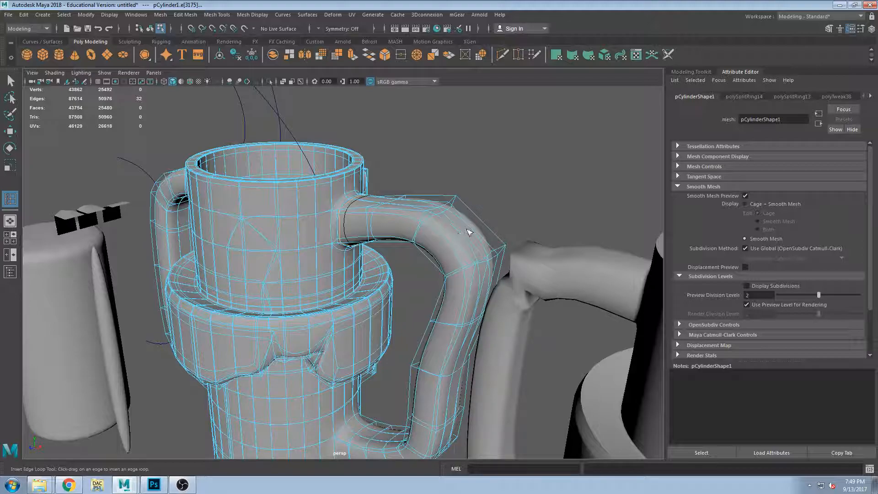
alt+right_drag(459, 238, 475, 228)
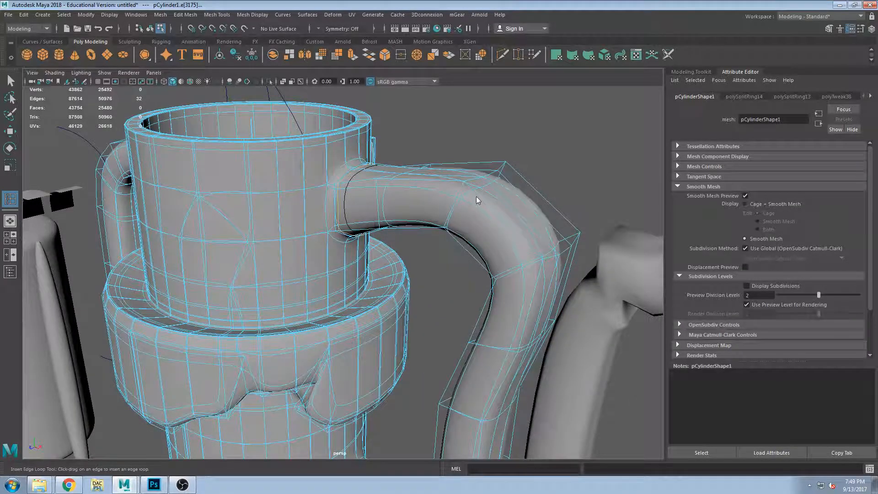
key(F8)
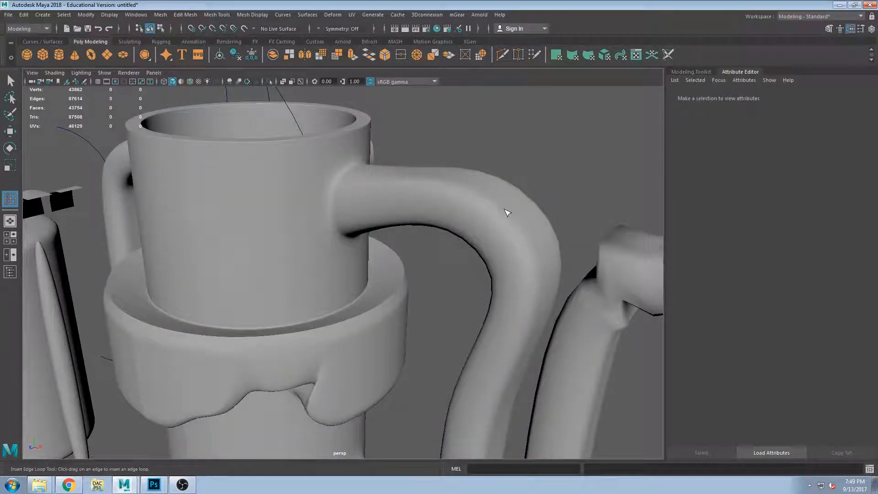
click(506, 221)
key(1)
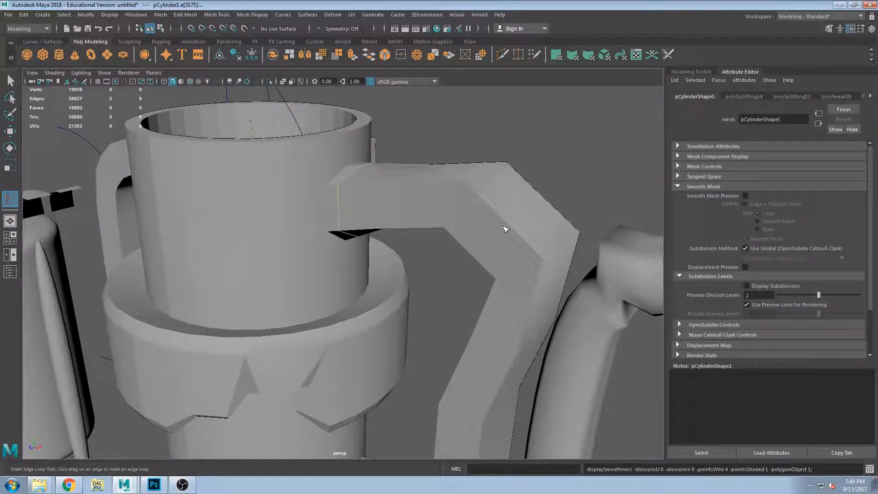
- Insert edge loops near both ends and across the middle of the handle's angled upper segment, undoing the first attempt
click(504, 227)
key(ctrl+z)
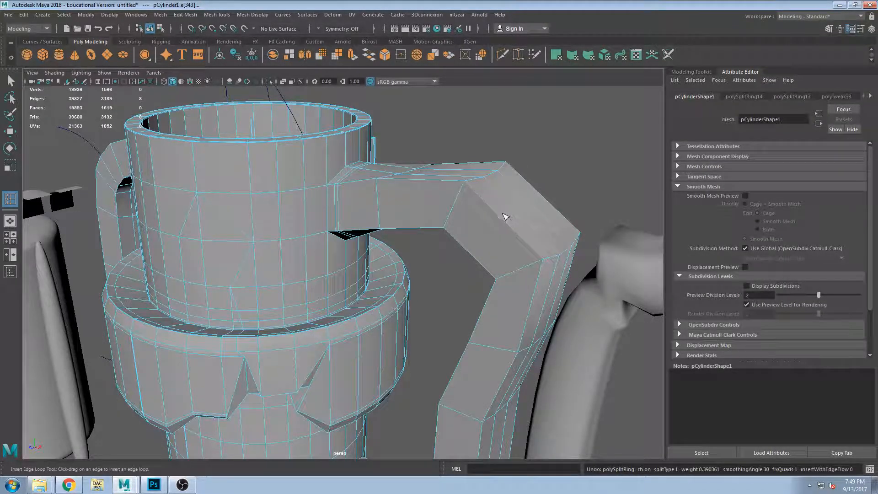
alt+drag(538, 197, 368, 276)
alt+drag(336, 197, 260, 320)
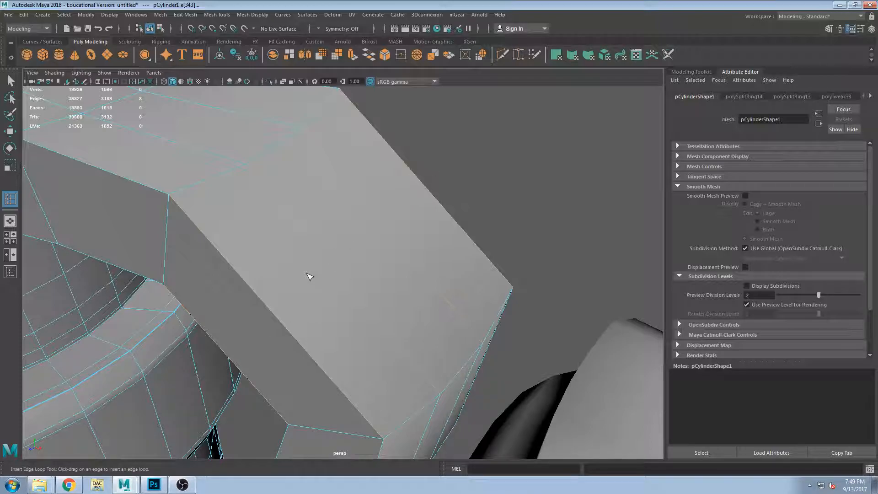
alt+drag(279, 300, 241, 213)
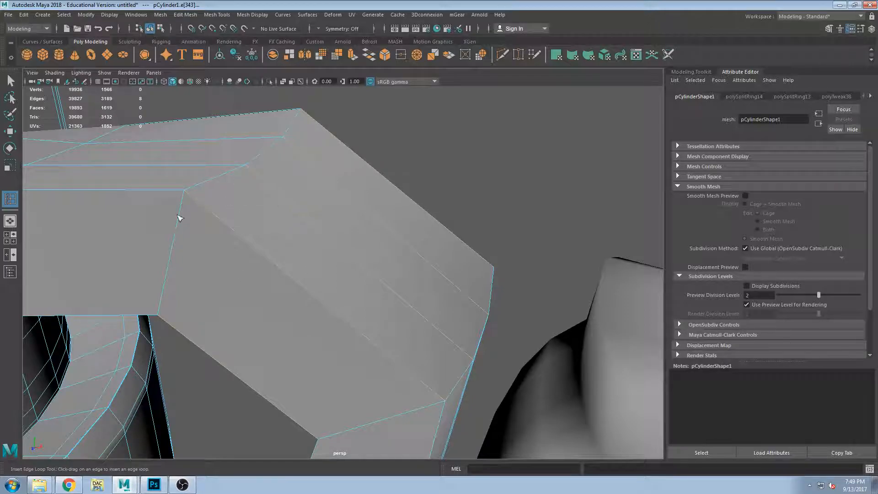
click(275, 191)
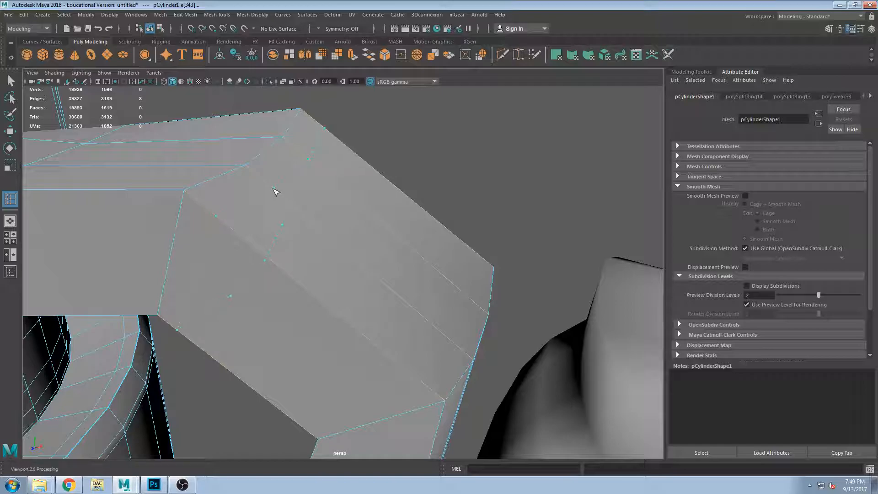
click(458, 348)
click(361, 264)
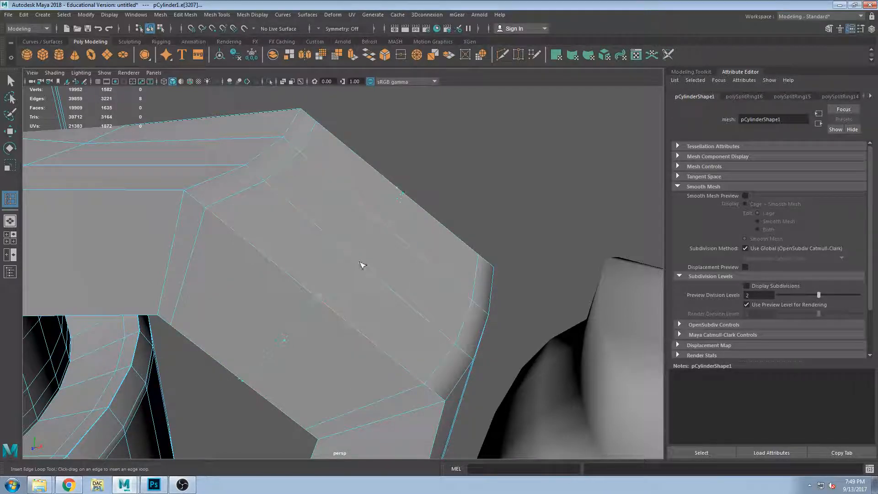
- Activate the Multi-Cut tool and start a horizontal cut across the faces of the cup's lower wall near a handle
click(250, 16)
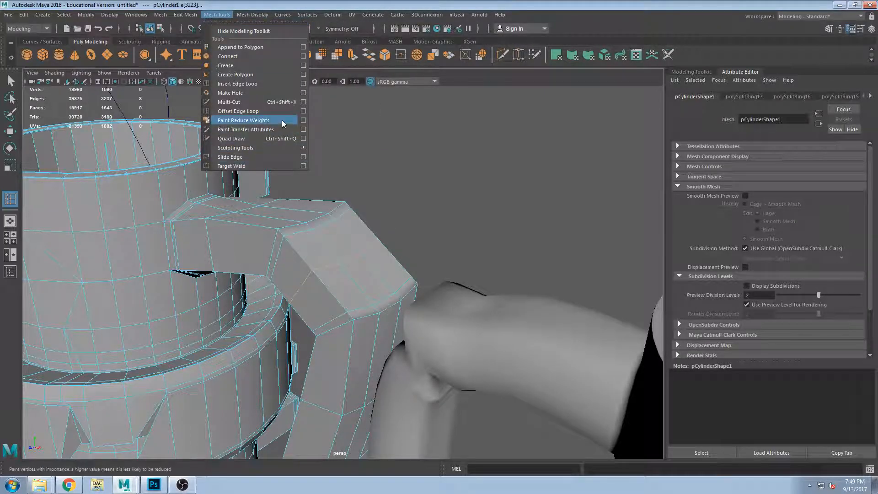
click(275, 103)
scroll(324, 356, down, 2)
alt+middle_drag(324, 355, 556, 184)
scroll(551, 182, up, 3)
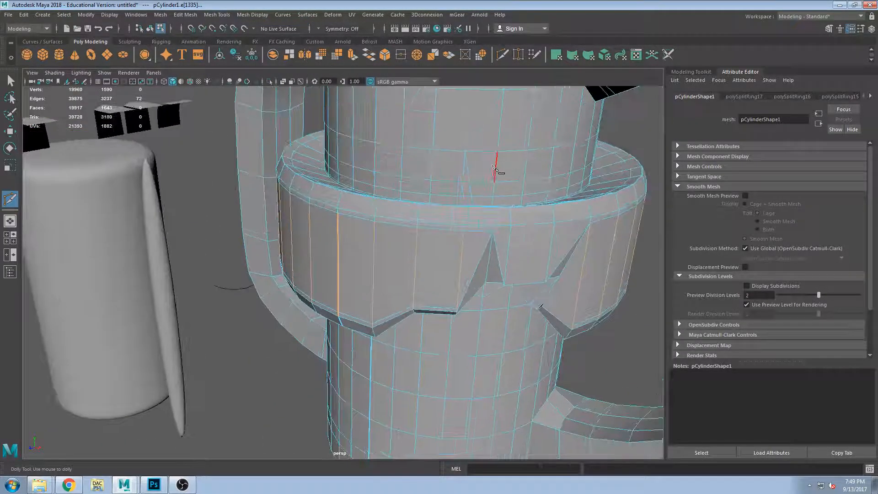
alt+middle_drag(498, 169, 411, 261)
alt+drag(525, 352, 495, 354)
alt+middle_drag(496, 354, 438, 121)
alt+drag(438, 121, 489, 110)
alt+middle_drag(396, 304, 382, 162)
alt+drag(148, 273, 284, 229)
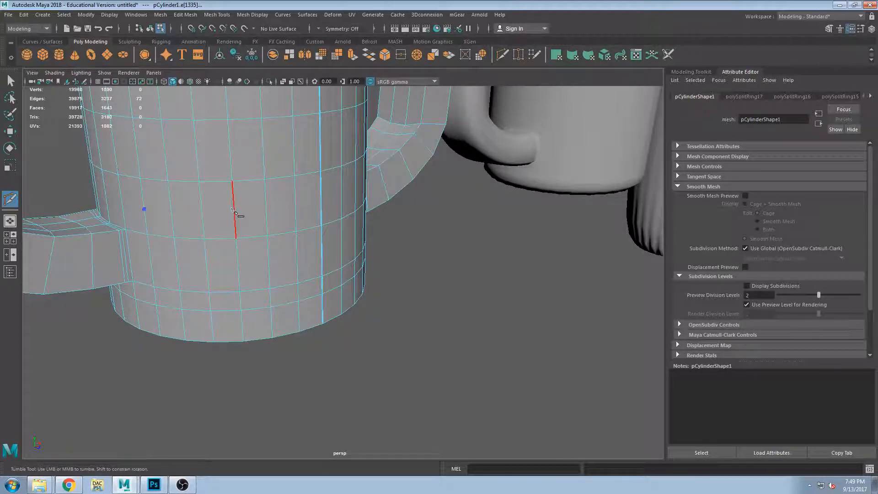
mouse_move(325, 204)
alt+mouse_down()
mouse_move(293, 201)
mouse_move(323, 212)
alt+mouse_up()
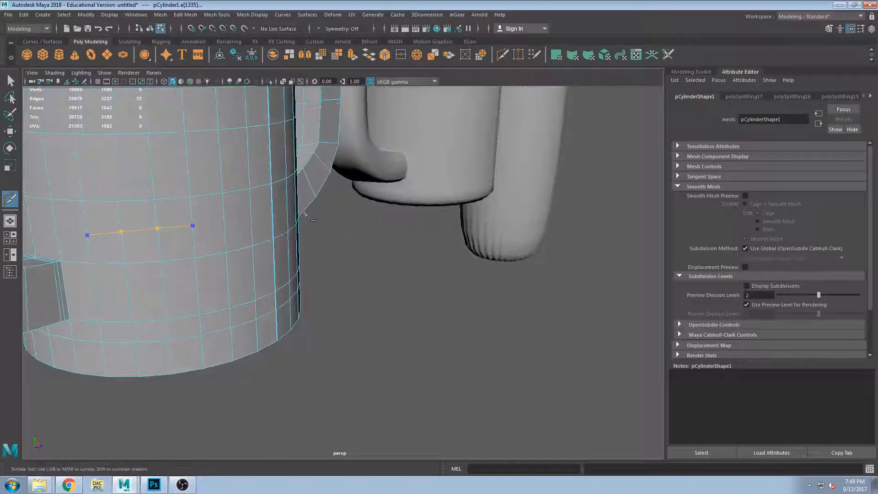
- Extend the horizontal Multi-Cut line around the cup's lower wall, adding cut points across successive faces past the handles
alt+drag(166, 232, 139, 247)
alt+middle_drag(412, 256, 277, 293)
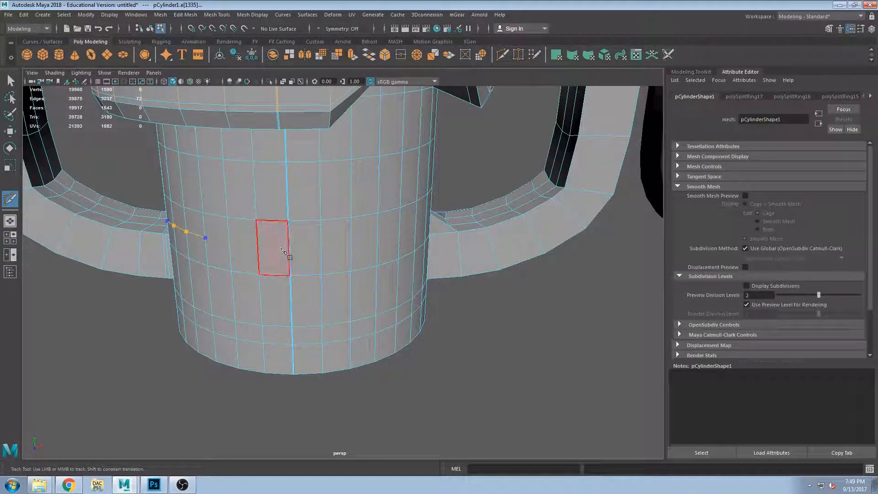
alt+right_drag(289, 247, 308, 233)
alt+drag(302, 229, 555, 269)
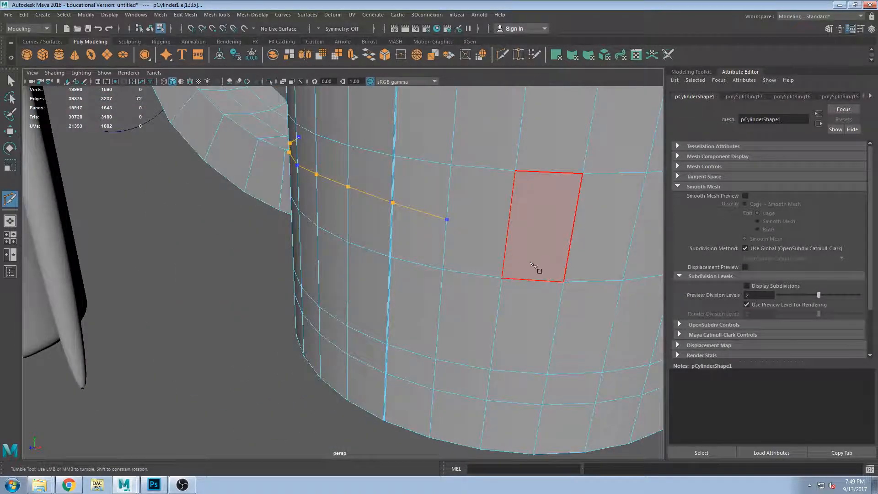
alt+middle_drag(555, 269, 343, 261)
click(388, 231)
click(508, 222)
alt+right_drag(508, 221, 432, 269)
alt+drag(436, 272, 336, 270)
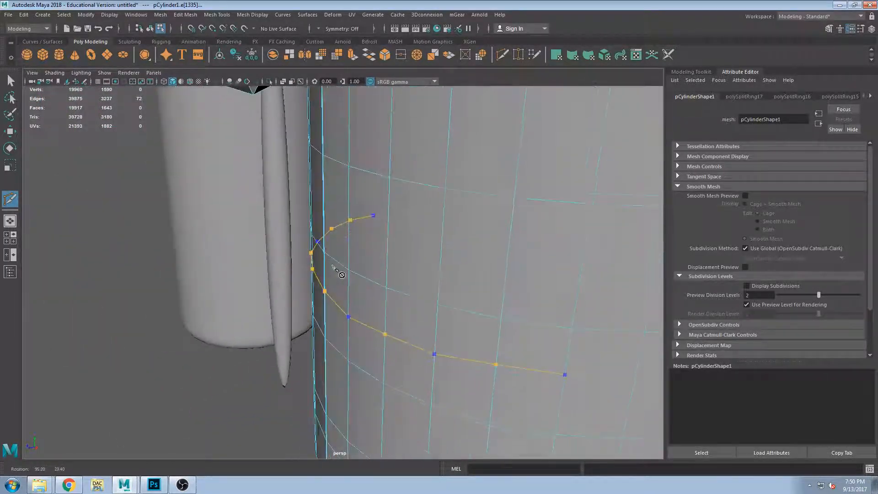
alt+right_drag(336, 269, 304, 272)
alt+middle_drag(470, 322, 349, 255)
alt+drag(363, 261, 303, 290)
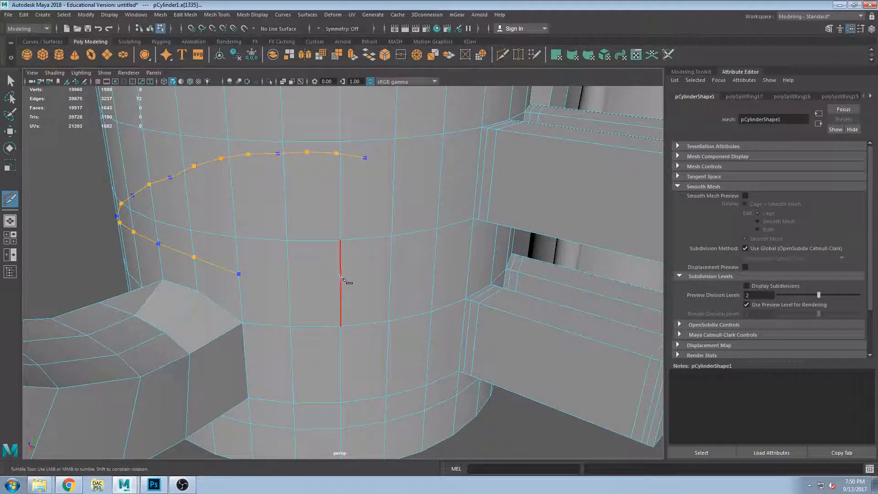
- Close the Multi-Cut ring around the lower wall, turn on the smooth preview and return to the Select tool
alt+drag(401, 303, 342, 273)
click(321, 227)
alt+drag(381, 221, 326, 230)
click(336, 232)
alt+drag(462, 260, 342, 282)
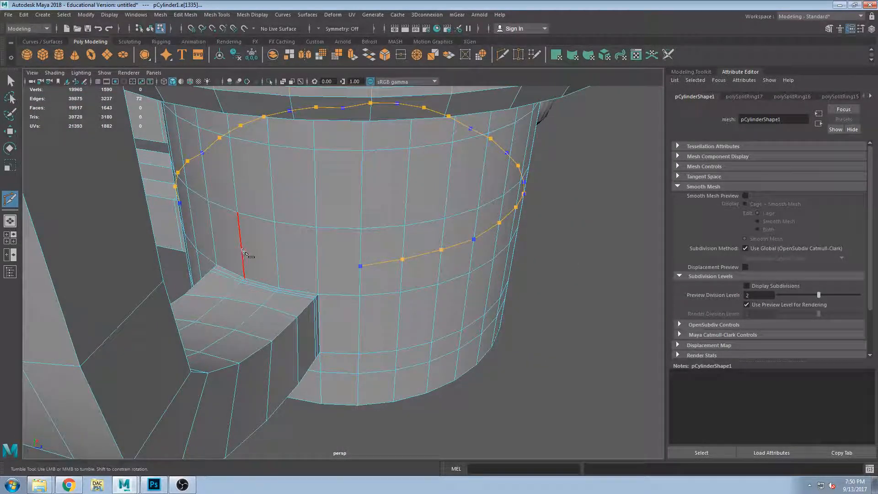
click(360, 267)
alt+drag(361, 295, 358, 296)
key(3)
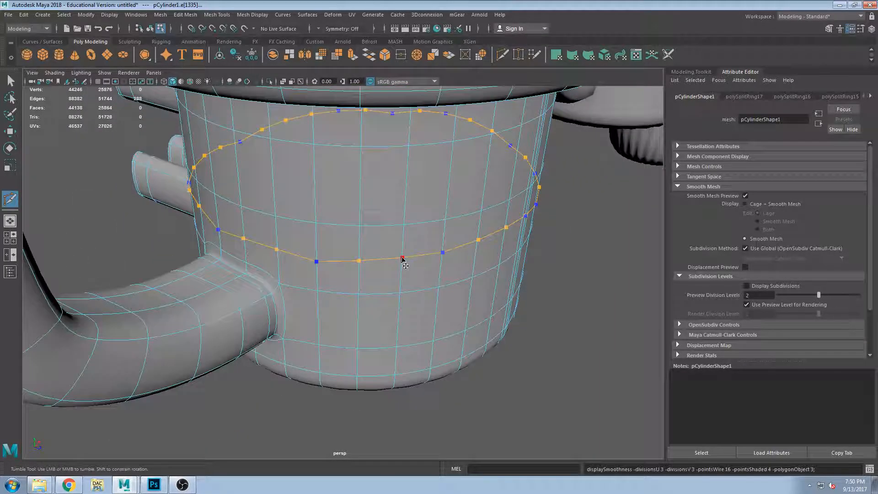
click(12, 83)
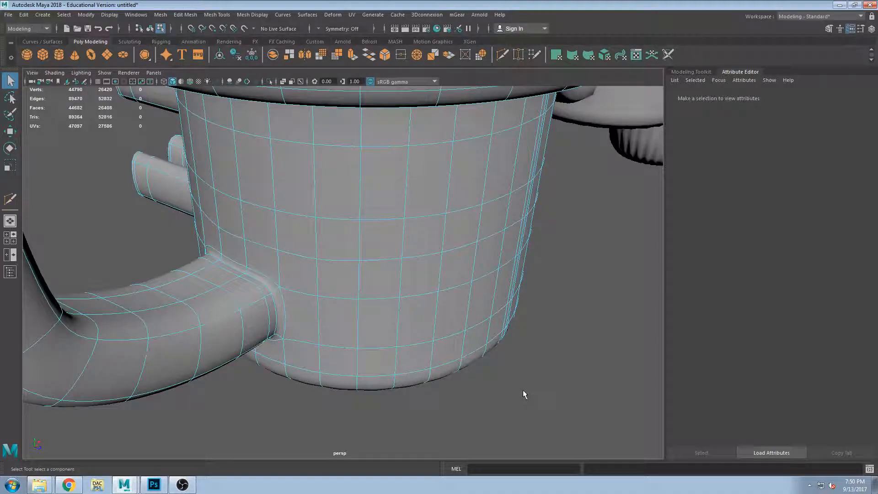
- Compare the cup's low-poly and smooth-preview displays repeatedly to examine the new cut around the lower wall
alt+drag(404, 308, 356, 297)
mouse_move(408, 221)
alt+mouse_down()
mouse_move(367, 213)
mouse_move(306, 221)
mouse_move(404, 219)
alt+mouse_up()
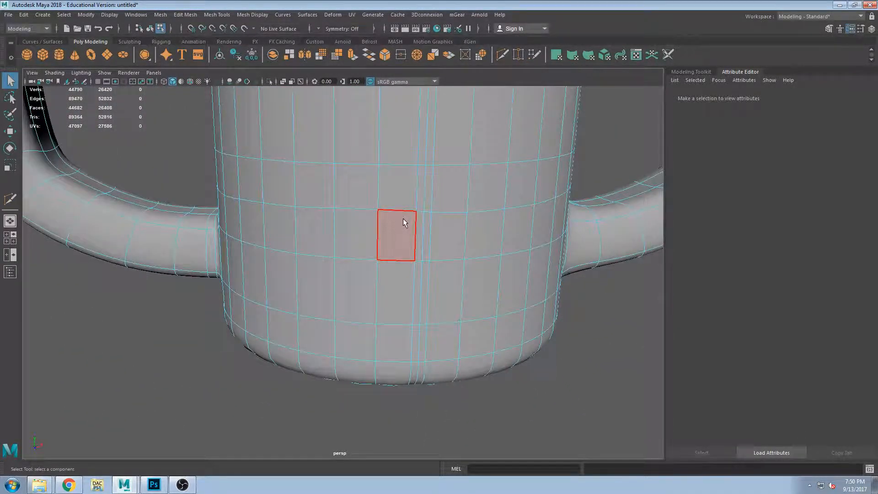
key(1)
key(3)
key(1)
key(3)
key(1)
key(3)
key(1)
key(3)
key(1)
key(3)
scroll(425, 205, down, 5)
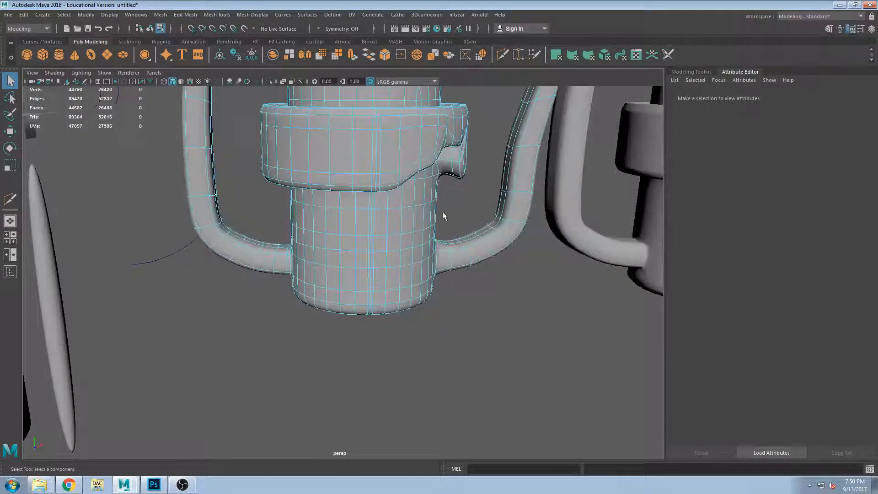
alt+middle_drag(417, 193, 428, 280)
alt+drag(428, 280, 417, 292)
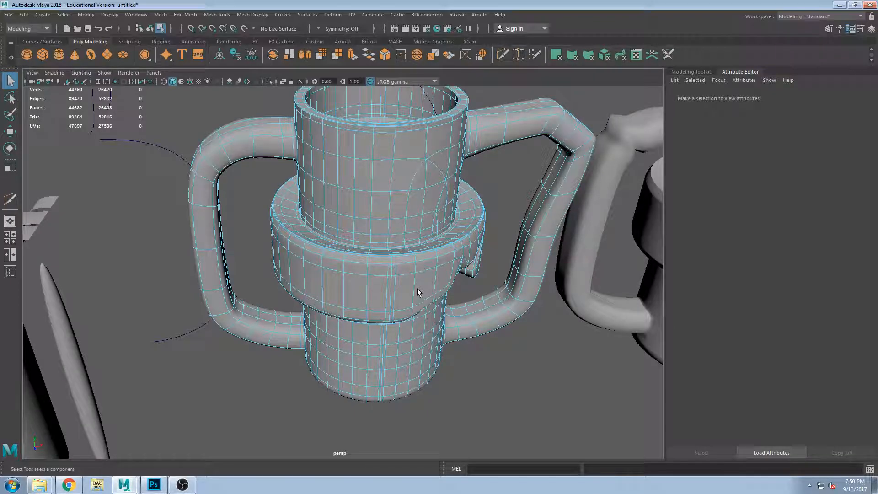
- Select the newly cut edge ring on the lower wall, turn off the smooth preview and flatten the ring by scaling it vertically
scroll(414, 325, up, 5)
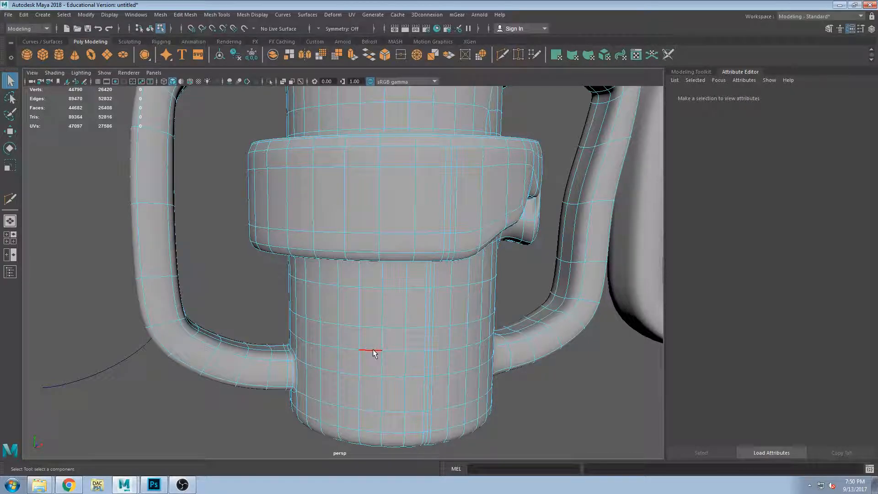
double_click(373, 349)
drag(391, 242, 392, 246)
drag(395, 349, 474, 322)
key(f)
drag(343, 189, 350, 72)
drag(350, 119, 351, 118)
key(1)
mouse_move(360, 262)
alt+mouse_down()
mouse_move(388, 261)
mouse_move(369, 263)
alt+mouse_up()
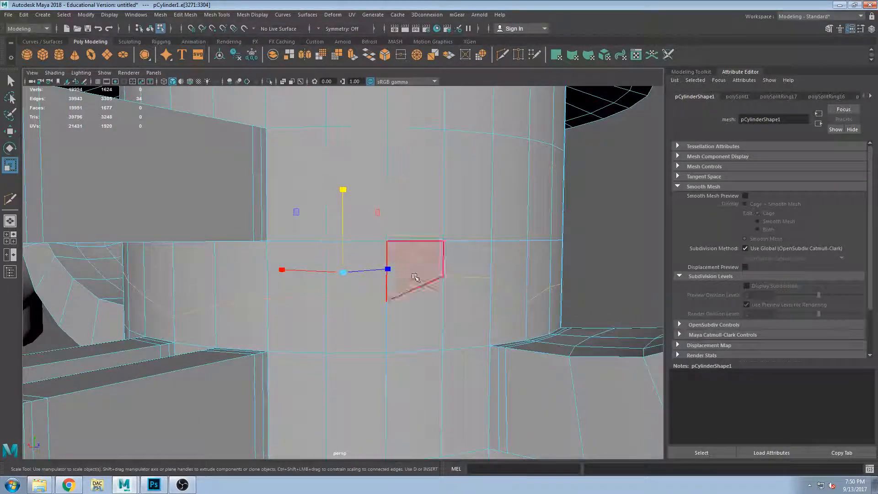
drag(343, 189, 325, 414)
alt+drag(374, 342, 414, 331)
- Move the flattened edge ring up close beneath the neighbouring horizontal edge loop
key(w)
drag(345, 244, 345, 243)
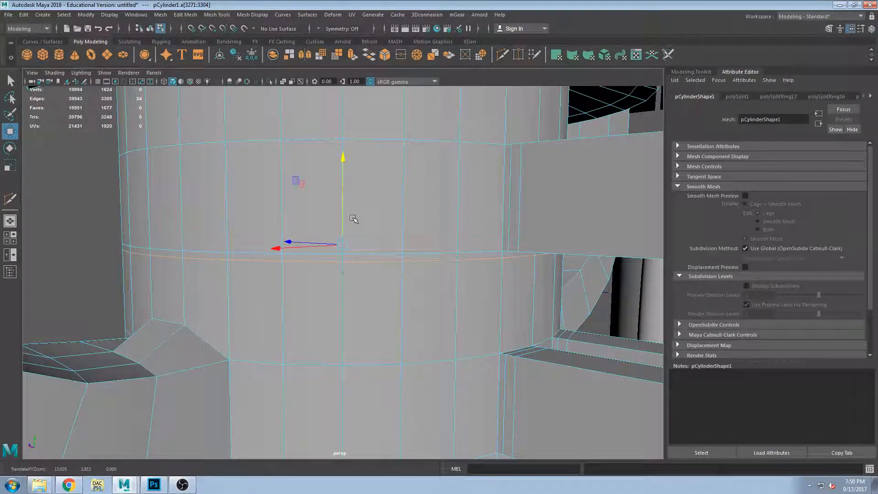
alt+drag(324, 358, 408, 349)
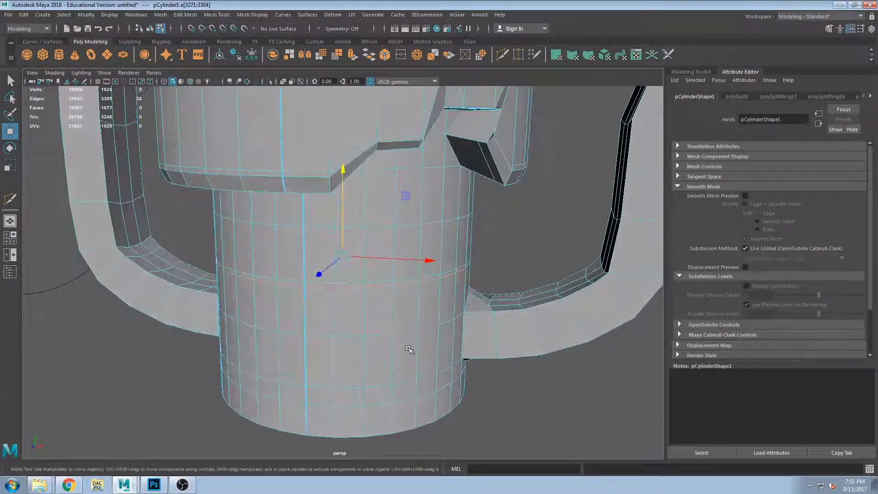
- Insert additional horizontal edge loops around the cup's lower wall near the lower handle joints, then return to the Select tool
click(225, 14)
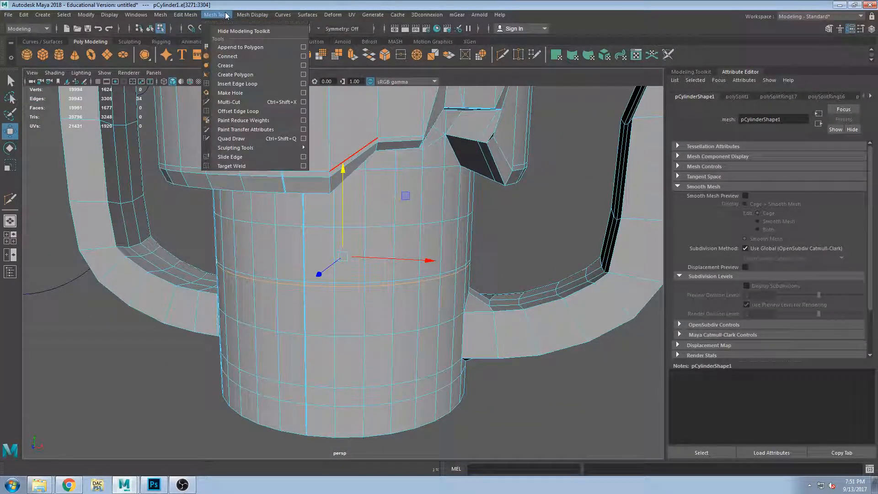
click(240, 84)
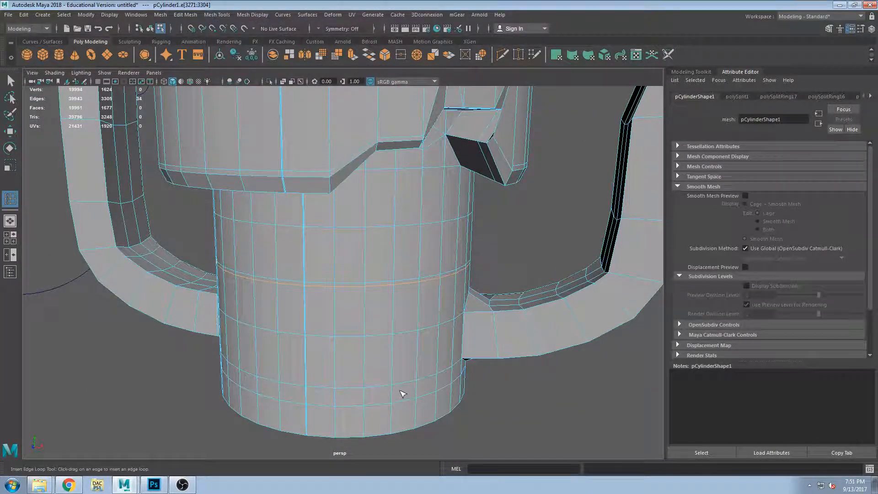
click(396, 329)
alt+drag(396, 329, 393, 378)
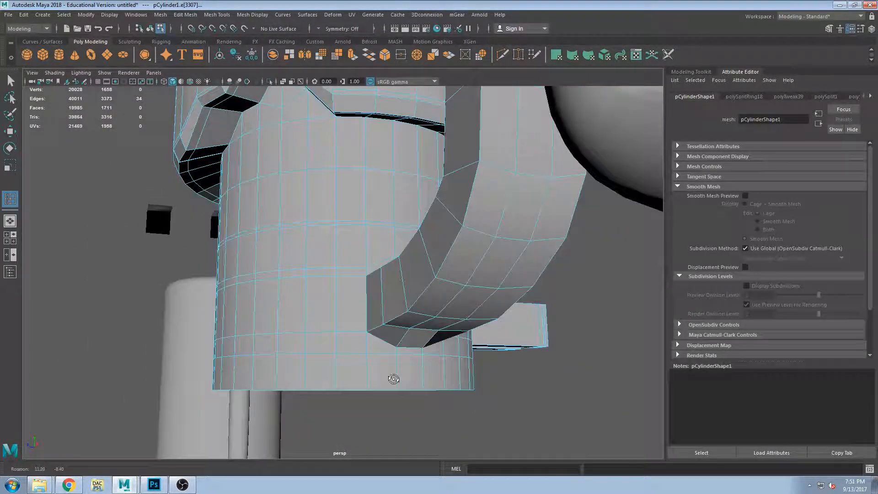
click(370, 348)
mouse_move(363, 349)
alt+mouse_down()
mouse_move(361, 362)
mouse_move(374, 352)
alt+mouse_up()
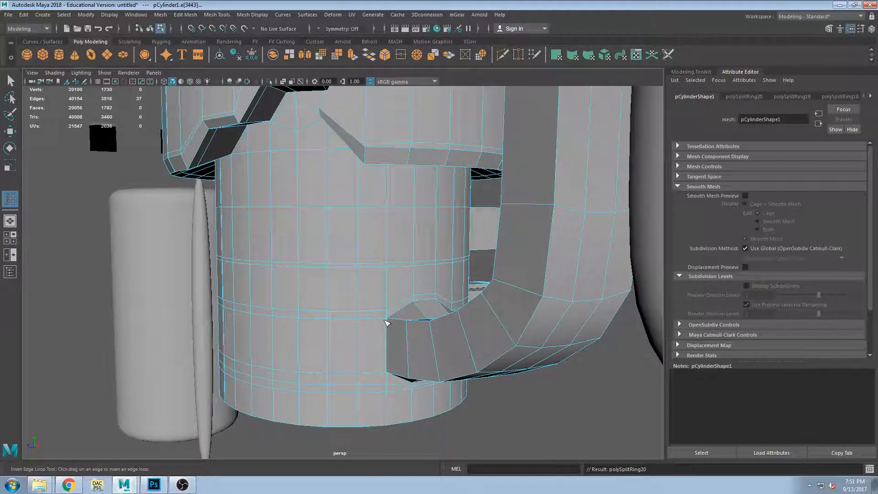
alt+drag(383, 314, 348, 323)
click(345, 324)
alt+drag(407, 279, 396, 288)
alt+right_drag(396, 288, 365, 274)
alt+drag(402, 269, 548, 265)
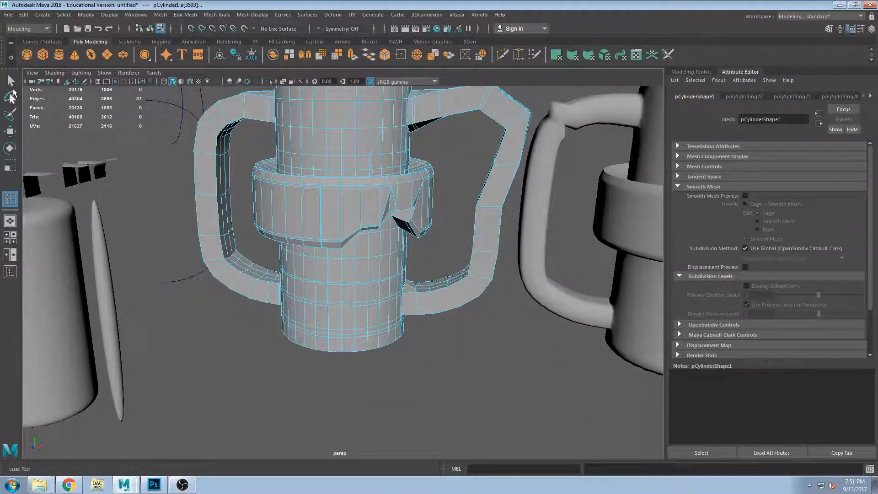
click(10, 81)
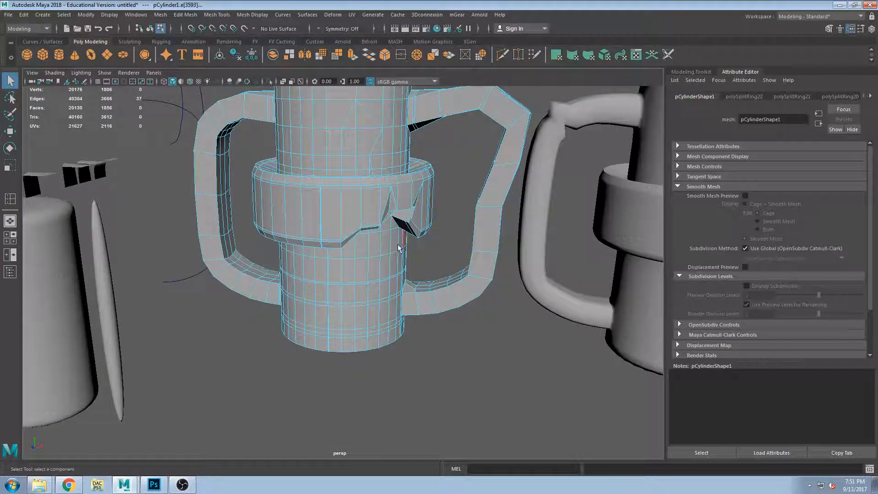
- Switch to face selection and select six adjacent faces on the lower wall beneath the collar's notch
alt+drag(448, 176, 453, 164)
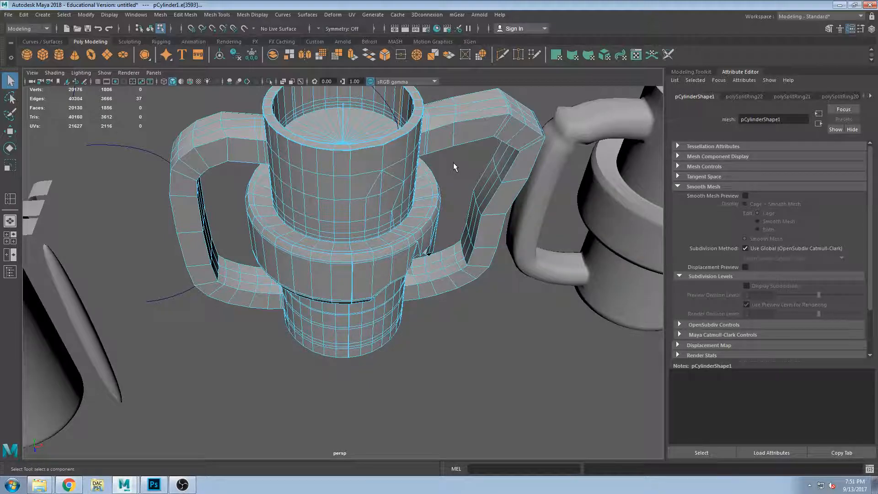
alt+drag(319, 208, 316, 307)
scroll(352, 176, up, 3)
scroll(432, 267, down, 5)
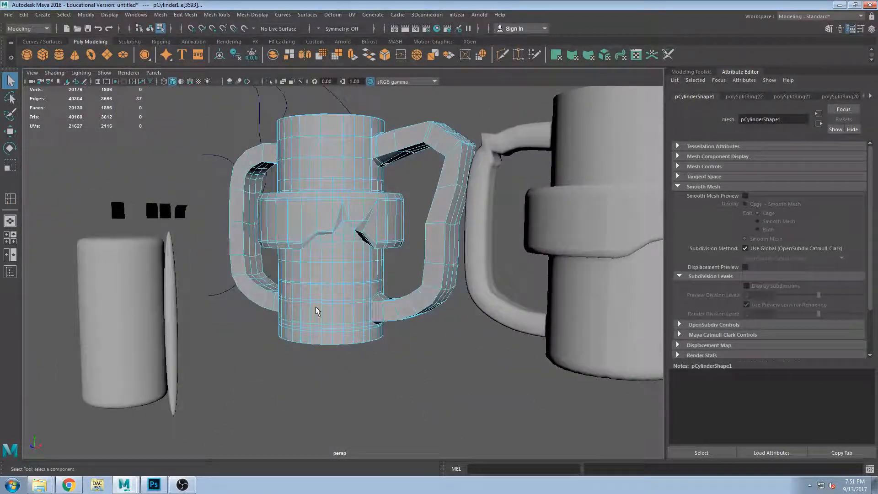
scroll(323, 295, up, 5)
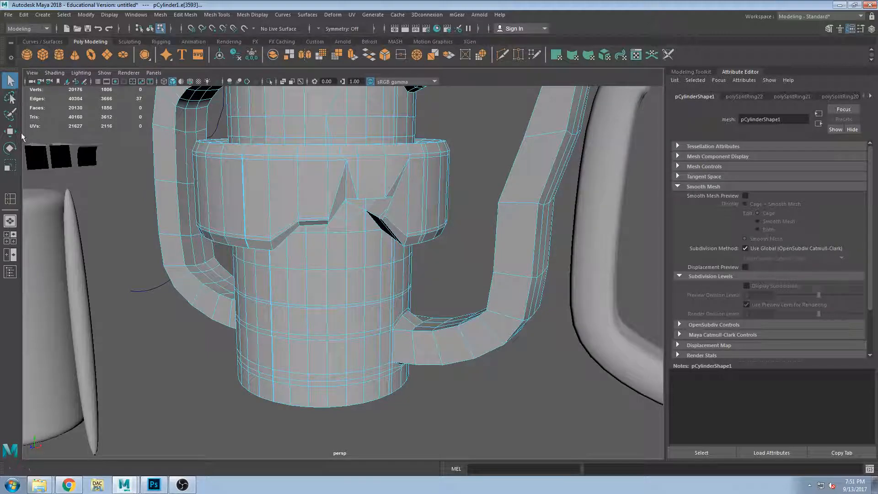
right_drag(366, 249, 365, 262)
click(335, 289)
shift+click(317, 257)
shift+click(358, 261)
shift+click(358, 299)
shift+click(322, 297)
shift+click(341, 252)
alt+drag(359, 276, 383, 234)
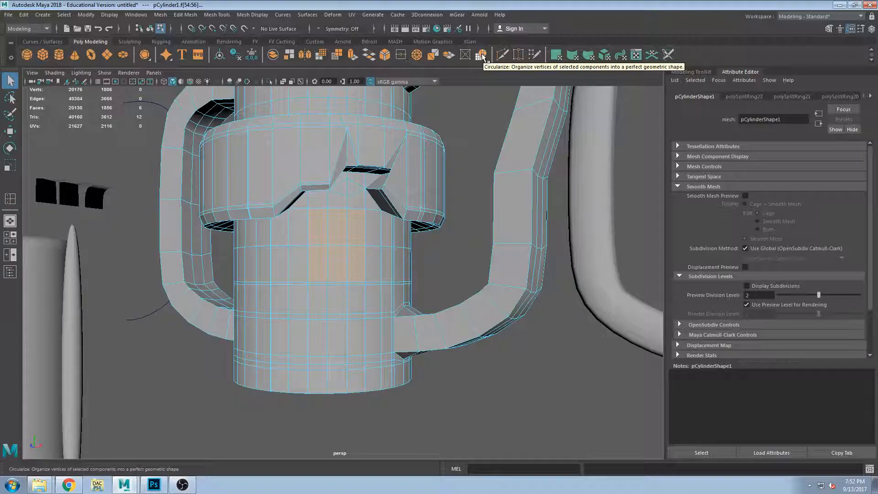
- Circularize the six selected wall faces and set the Twist to -14.845
click(482, 55)
alt+drag(425, 237, 324, 257)
scroll(309, 262, up, 4)
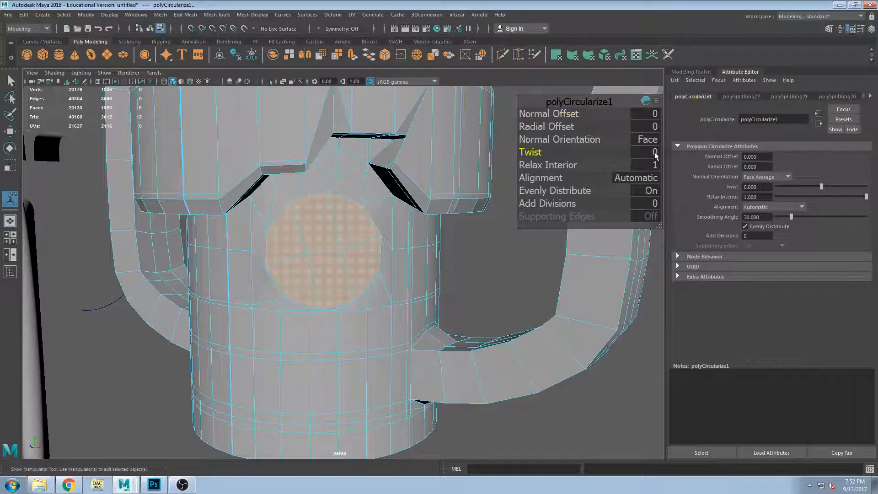
alt+drag(607, 155, 559, 153)
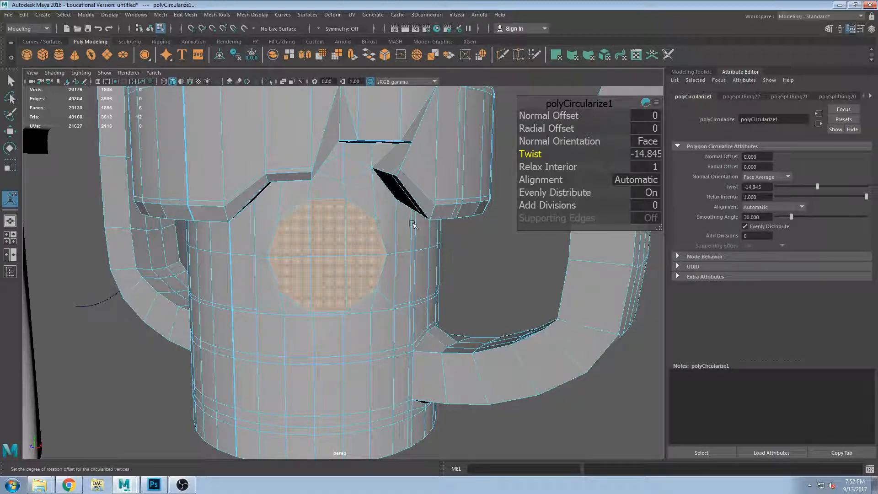
alt+drag(449, 219, 283, 278)
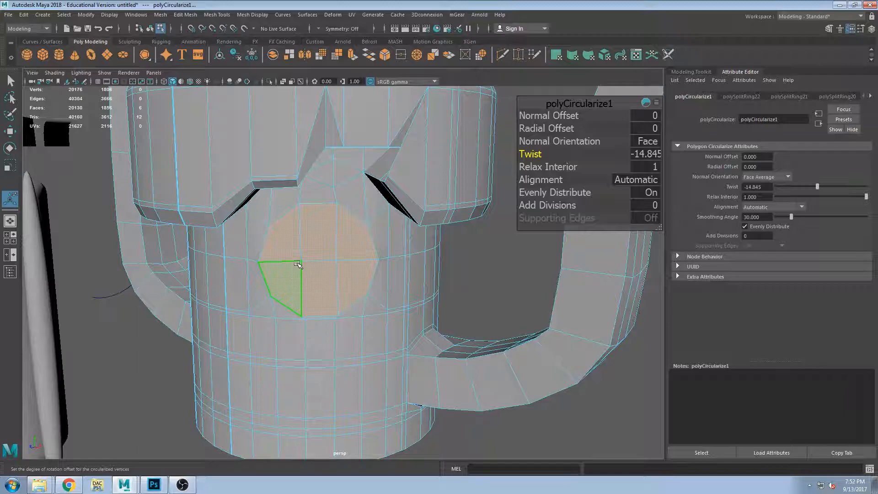
- Check the circular face patch from several angles and in smooth preview, then extrude it slightly into the cup wall
key(w)
alt+drag(319, 226, 364, 162)
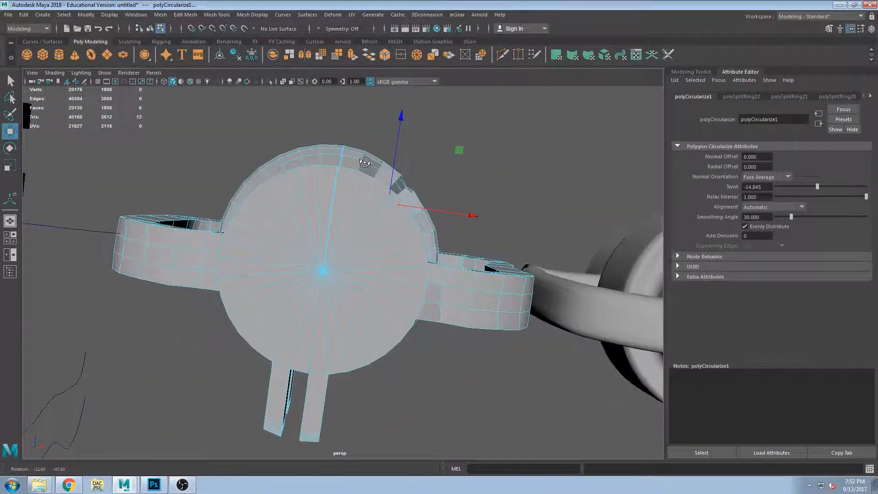
alt+drag(331, 247, 352, 233)
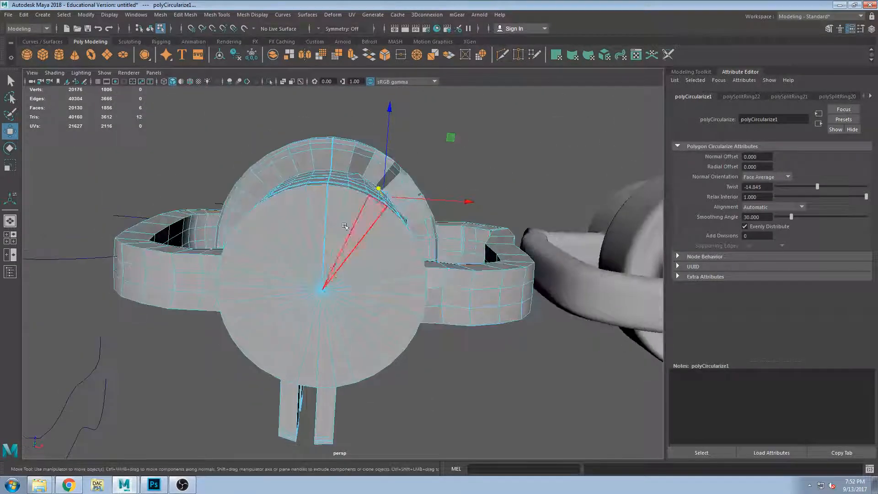
alt+drag(332, 347, 310, 355)
alt+drag(369, 210, 284, 201)
alt+drag(281, 287, 347, 344)
key(3)
key(1)
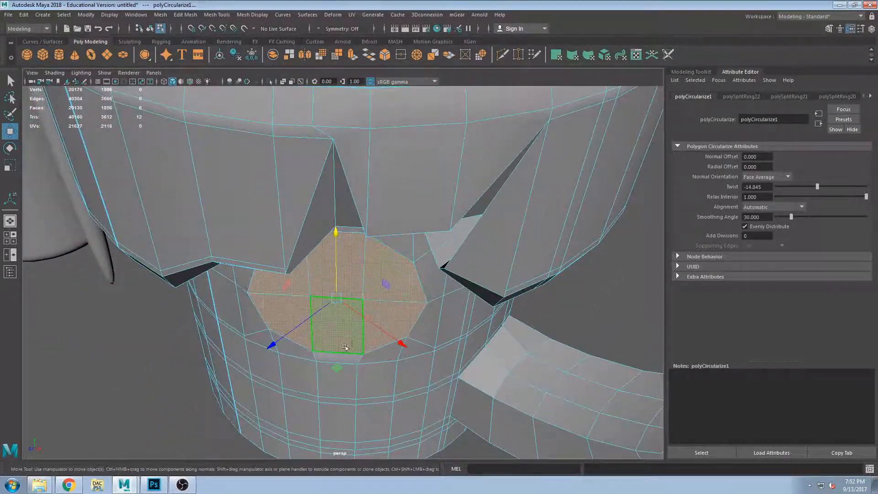
shift+middle_drag(336, 368, 339, 349)
alt+drag(355, 356, 359, 323)
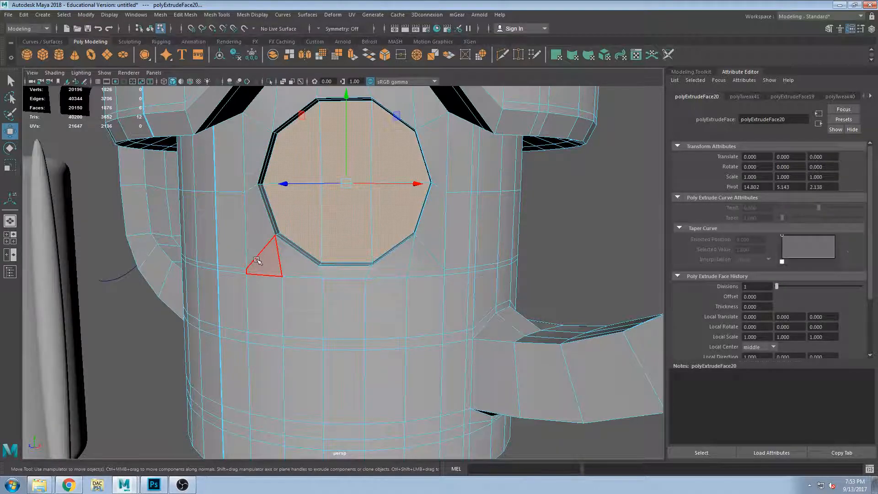
- Extrude the circular faces deeper into the wall in further stages to form a stepped recess
alt+drag(244, 270, 336, 390)
shift+middle_drag(337, 389, 343, 359)
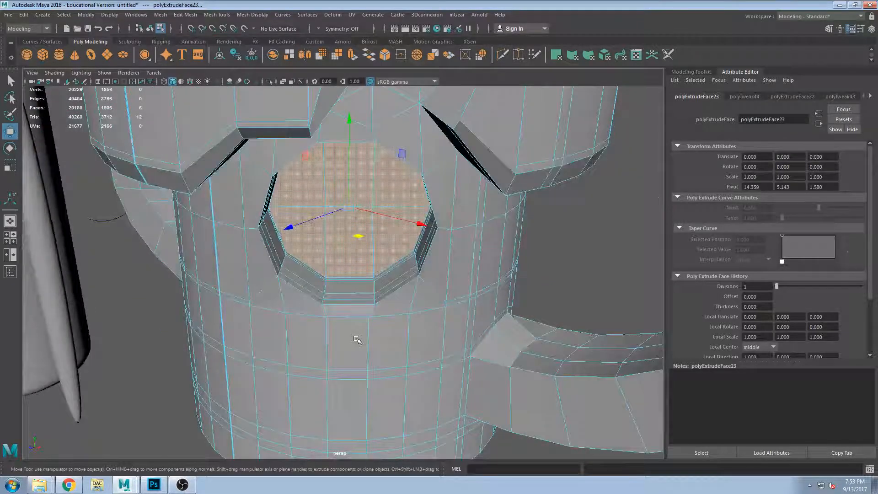
alt+drag(358, 337, 404, 159)
- Deselect the faces and examine the circular recess in smooth preview from below and in front, ending with the Select tool
click(607, 208)
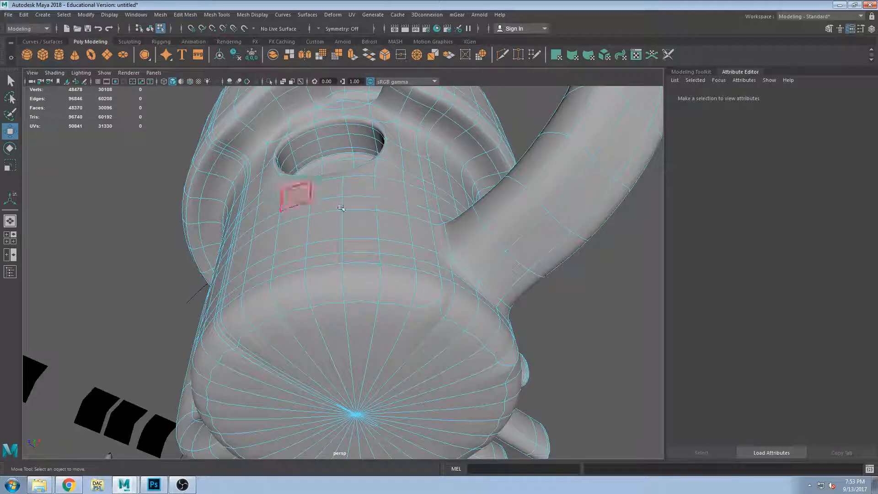
alt+drag(321, 207, 426, 228)
alt+drag(277, 197, 322, 200)
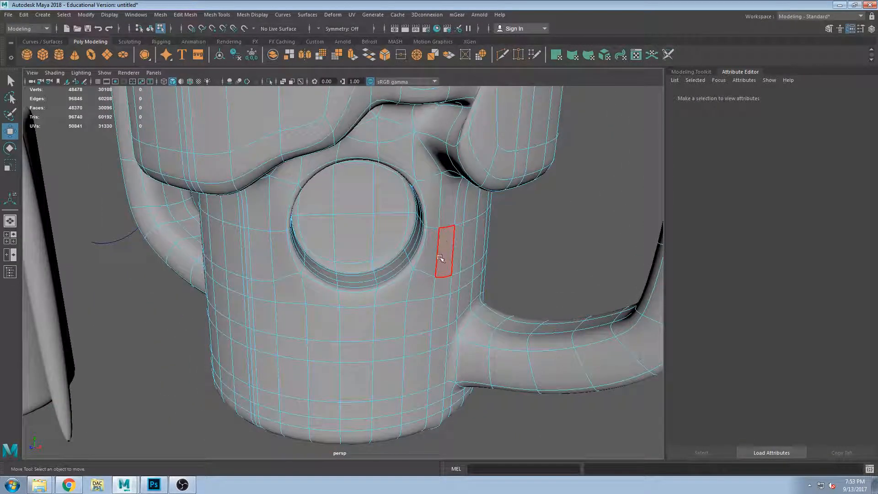
alt+drag(365, 293, 60, 88)
click(10, 81)
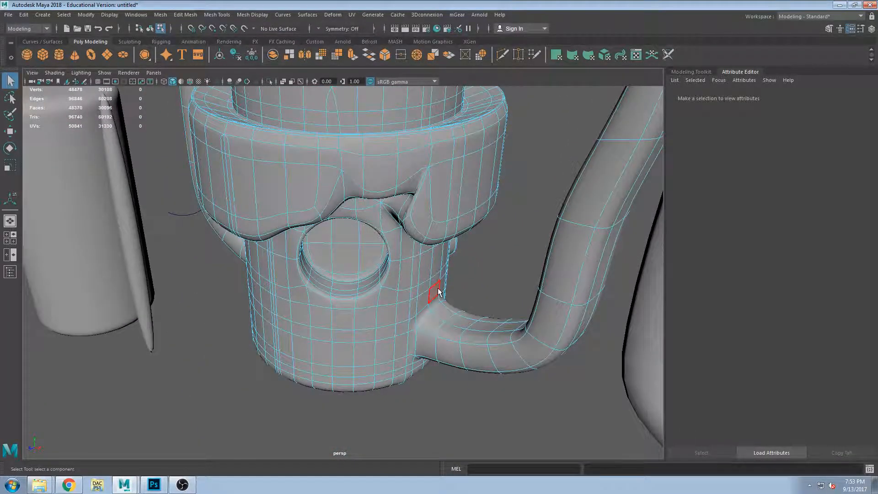
- Examine the circular recess and the rest of the cup from several sides in unsmoothed display
key(1)
alt+drag(406, 265, 357, 270)
scroll(356, 270, up, 3)
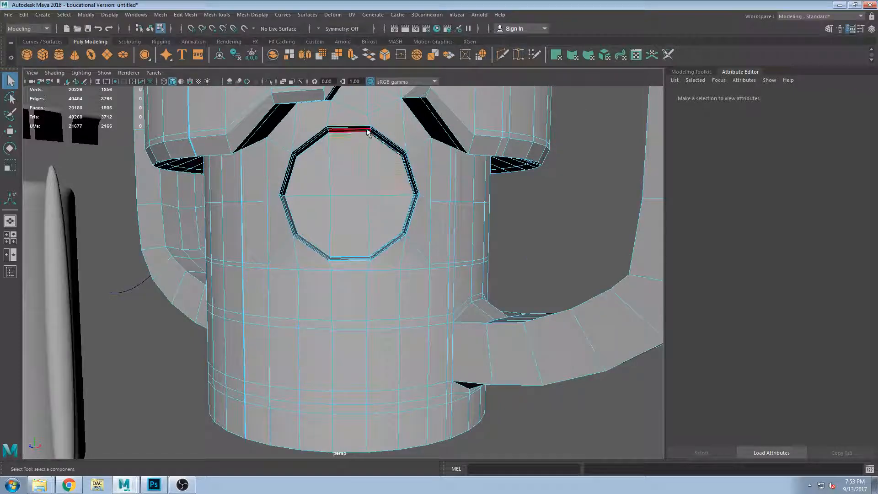
click(339, 299)
alt+drag(339, 300, 369, 372)
click(369, 372)
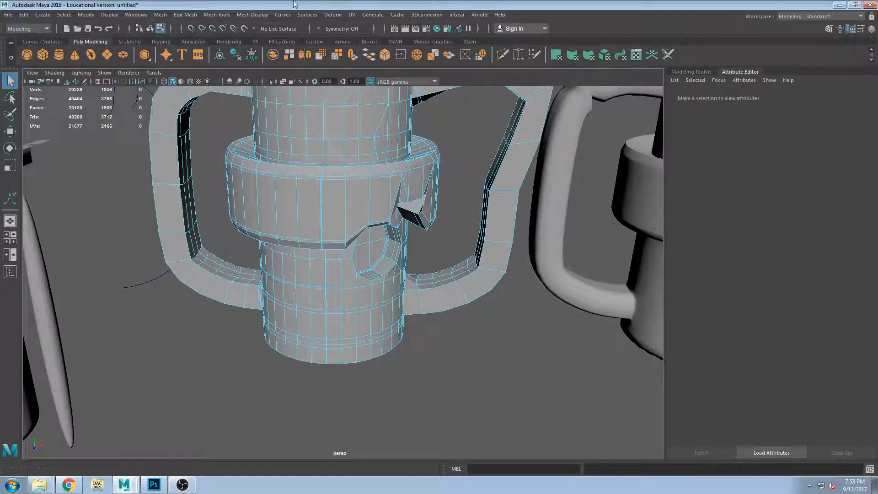
click(262, 16)
mouse_move(216, 14)
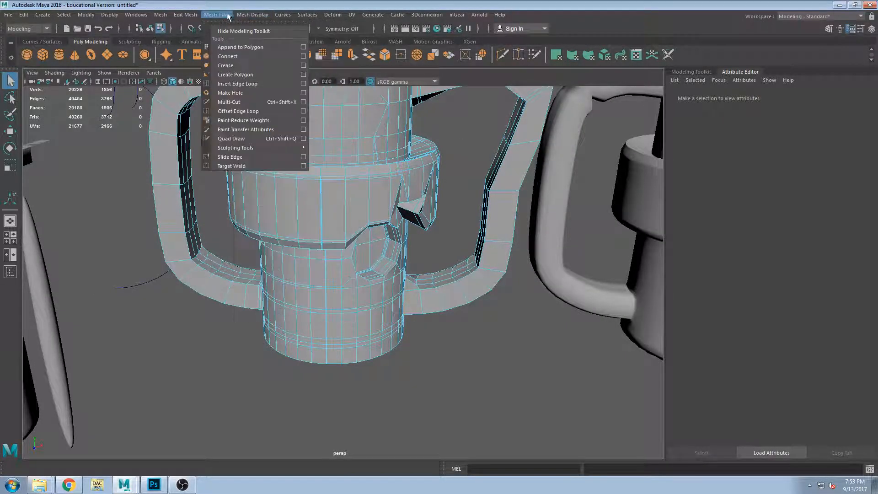
click(341, 231)
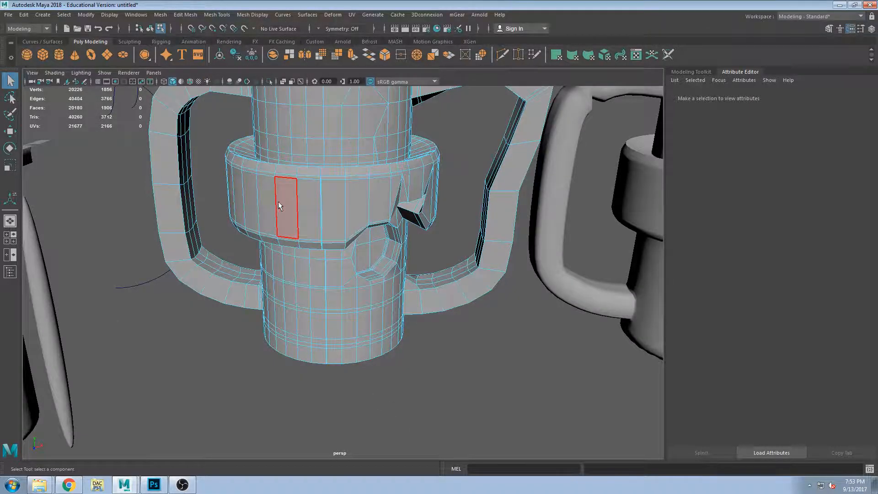
alt+drag(275, 204, 397, 215)
alt+drag(217, 223, 377, 234)
alt+drag(535, 231, 469, 268)
alt+drag(489, 219, 357, 219)
scroll(358, 217, up, 3)
- With Multi-Cut, place points along the lower and one side edge of a rounded outline on the upper wall between the handles
click(252, 15)
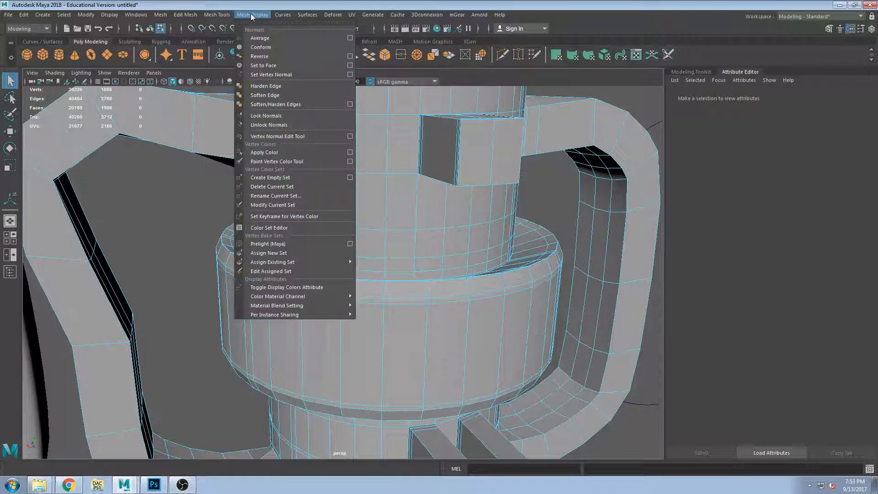
mouse_move(216, 14)
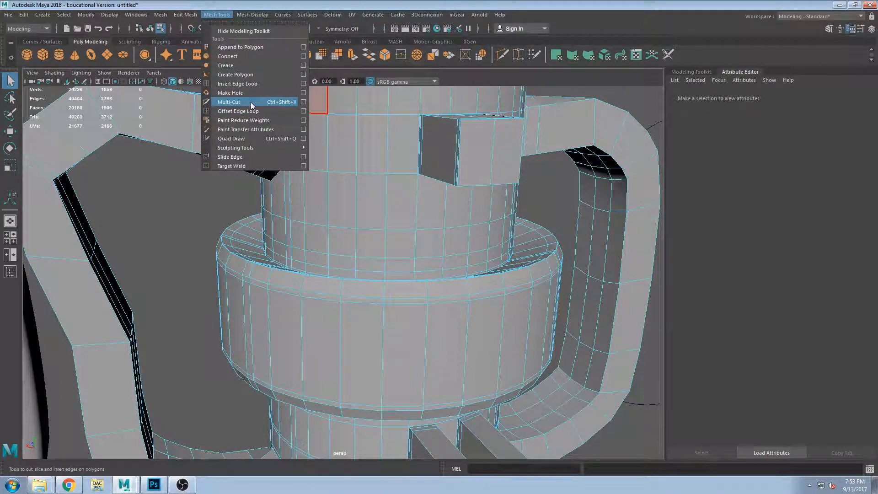
click(253, 102)
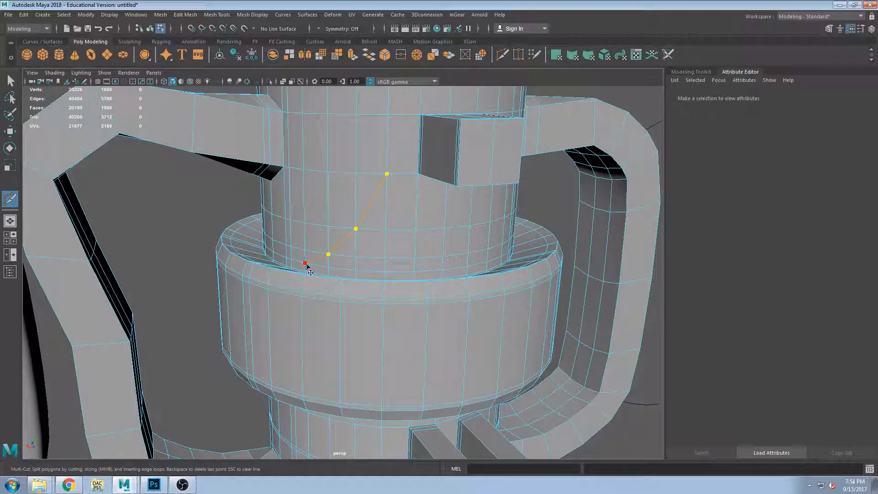
alt+right_drag(300, 236, 361, 257)
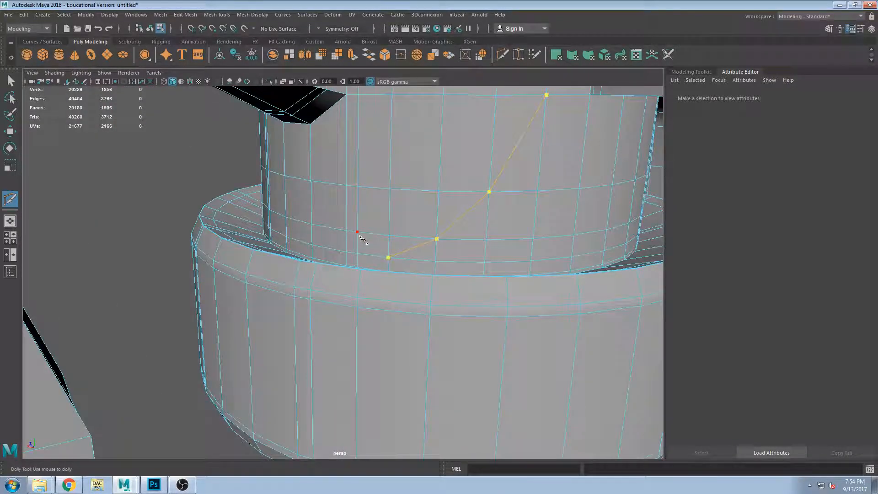
click(350, 166)
click(346, 137)
click(358, 97)
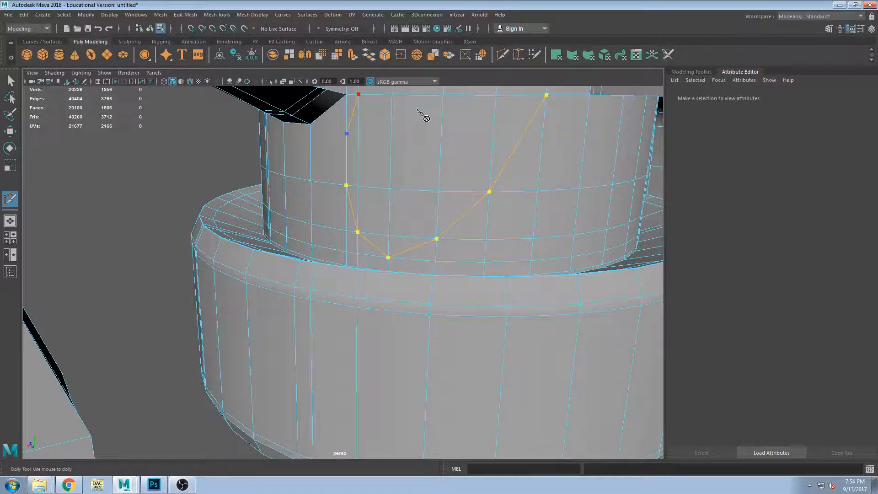
- Close the Multi-Cut outline across its upper edge back to the first point, check it in smooth preview and commit the cut
alt+middle_drag(421, 116, 363, 188)
click(356, 166)
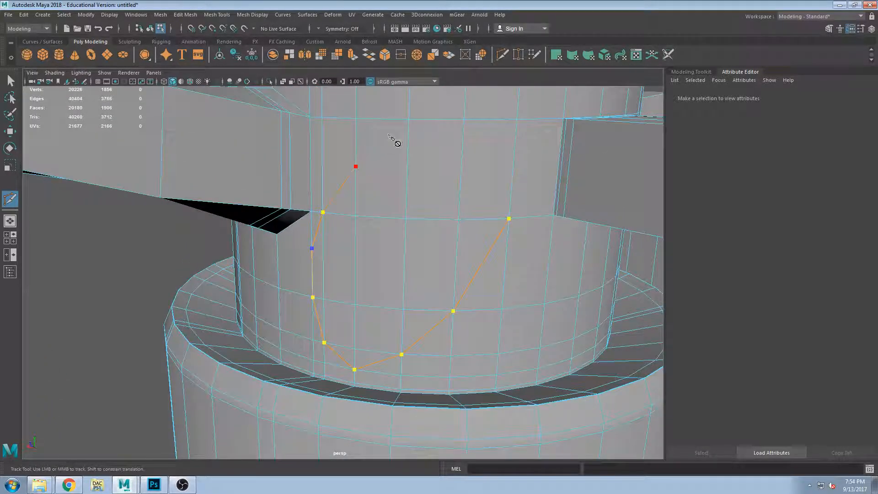
click(409, 120)
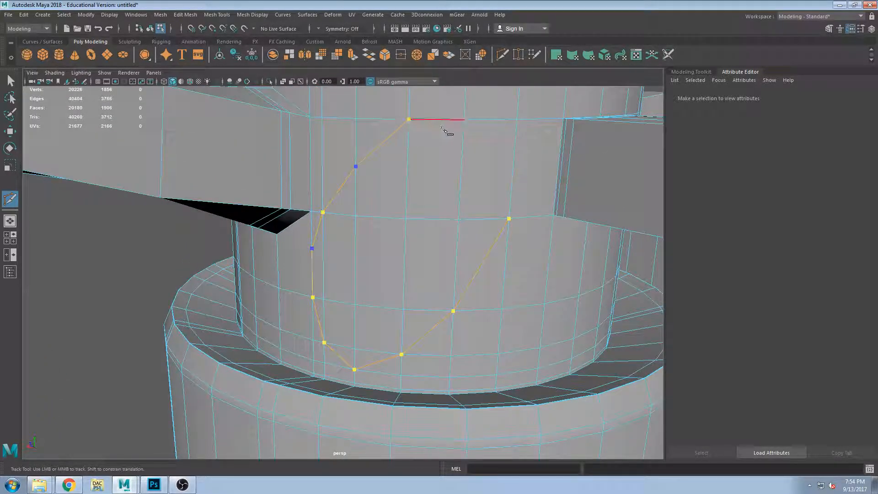
click(463, 141)
click(509, 219)
alt+drag(389, 283, 438, 270)
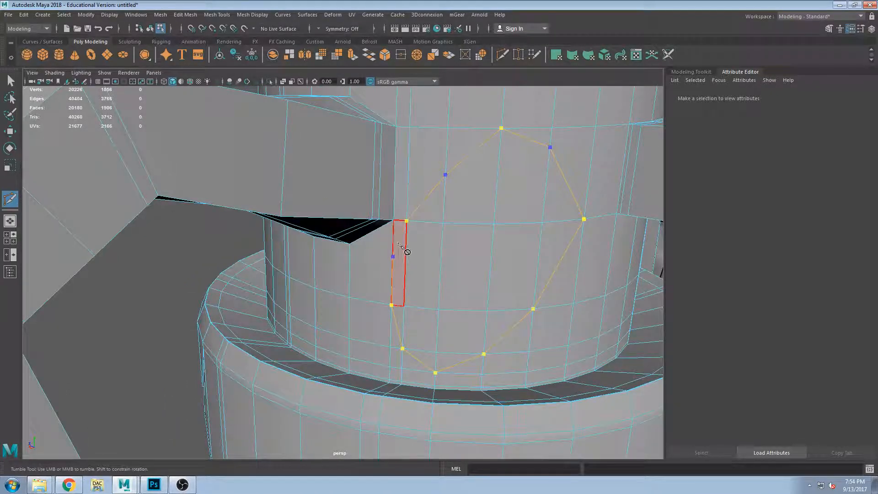
alt+drag(385, 279, 386, 276)
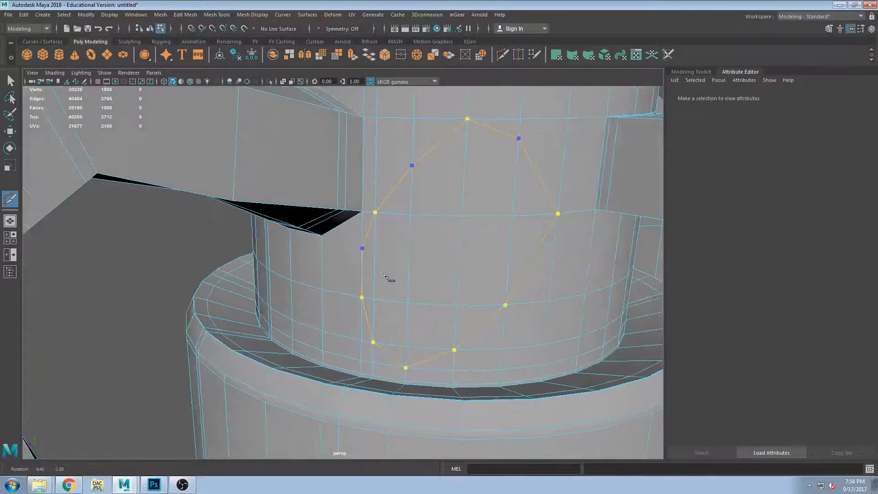
key(3)
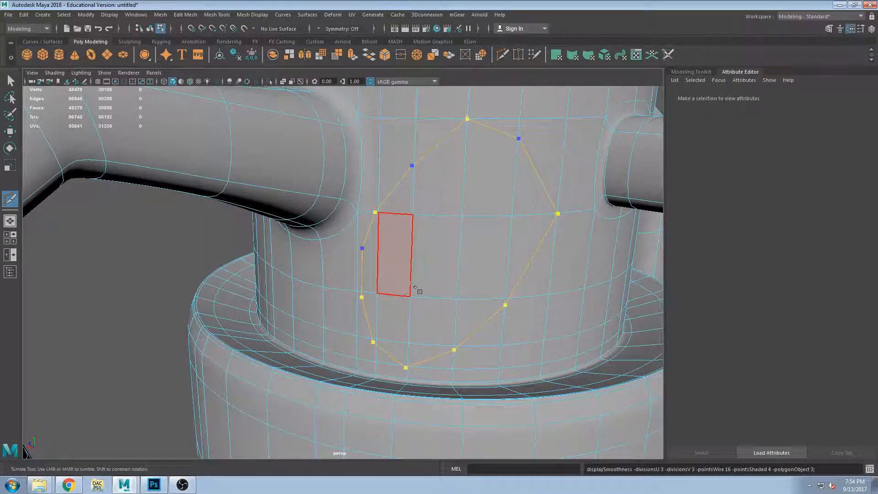
click(10, 81)
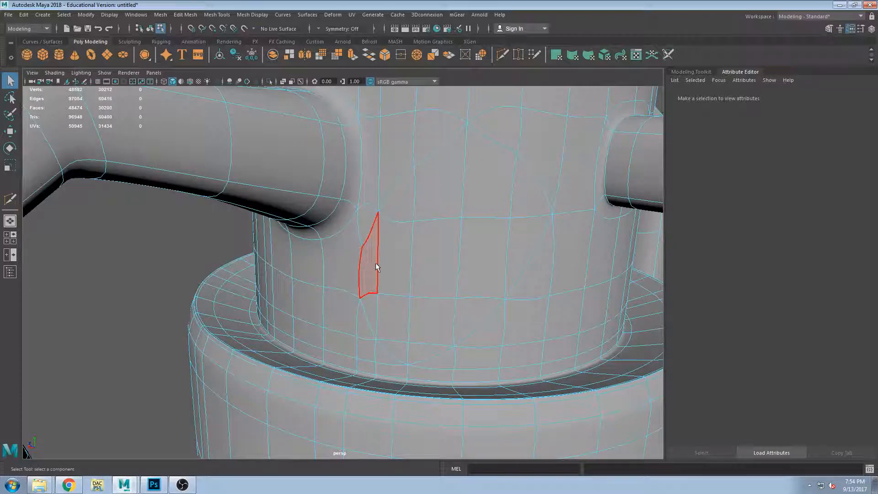
- Select all the faces inside the cut outline on the upper wall in unsmoothed display
mouse_move(362, 263)
alt+mouse_down()
mouse_move(383, 259)
mouse_move(378, 290)
mouse_move(386, 260)
mouse_move(362, 268)
mouse_move(382, 284)
mouse_move(364, 278)
alt+mouse_up()
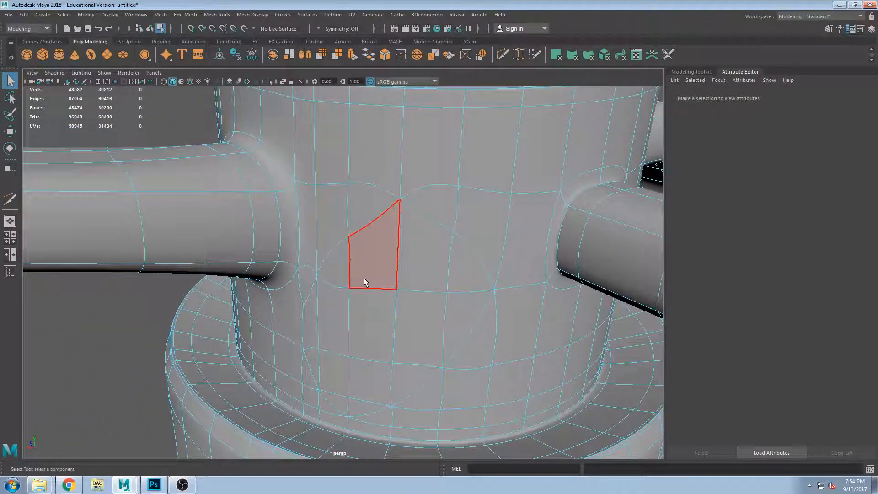
key(1)
click(381, 273)
shift+click(416, 250)
shift+click(464, 286)
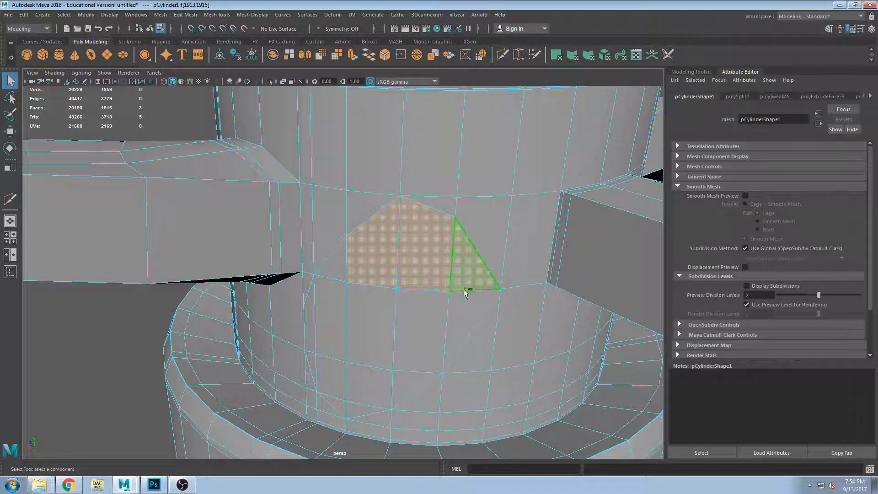
shift+click(421, 325)
shift+click(333, 408)
shift+click(313, 368)
shift+click(311, 335)
shift+click(323, 323)
shift+click(344, 268)
shift+click(387, 325)
- Extrude the selected outline faces outward from the upper wall, turn on smooth preview and deselect them
alt+drag(387, 325, 385, 412)
key(w)
alt+middle_drag(367, 401, 361, 354)
shift+drag(317, 333, 317, 370)
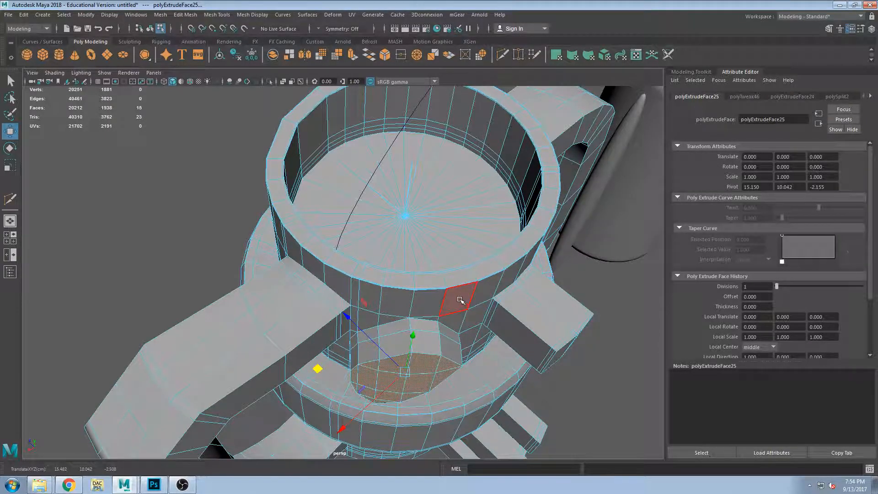
key(3)
alt+drag(518, 358, 500, 330)
click(583, 377)
- Examine the extruded rounded protrusion on the upper wall from several sides in smooth preview
alt+drag(516, 390, 481, 369)
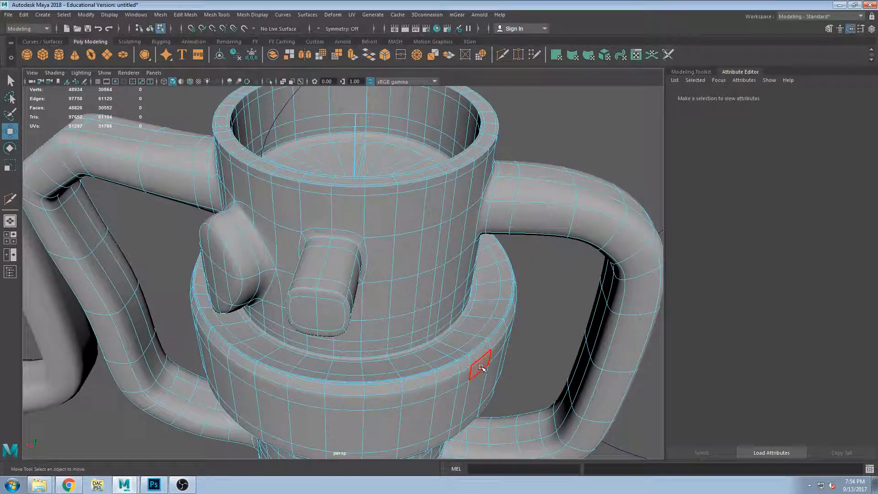
alt+drag(447, 337, 393, 335)
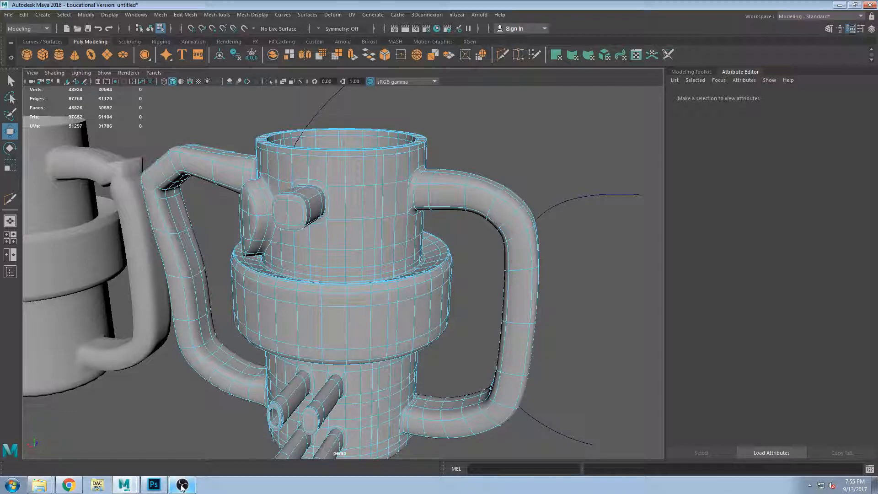
alt+drag(421, 147, 396, 197)
scroll(392, 184, up, 3)
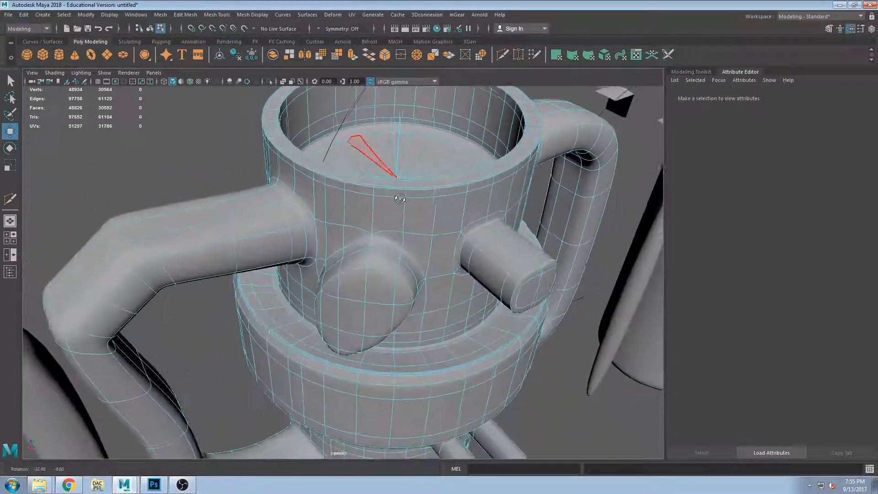
scroll(414, 194, down, 3)
alt+drag(486, 214, 455, 210)
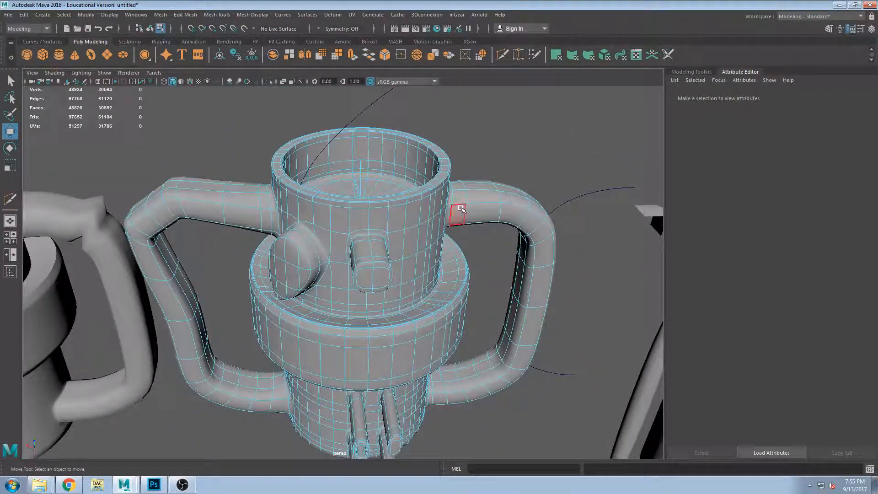
- In unsmoothed display, select a handle face and browse the extrude and tweak nodes in the cup's construction history
key(1)
alt+drag(427, 254, 444, 246)
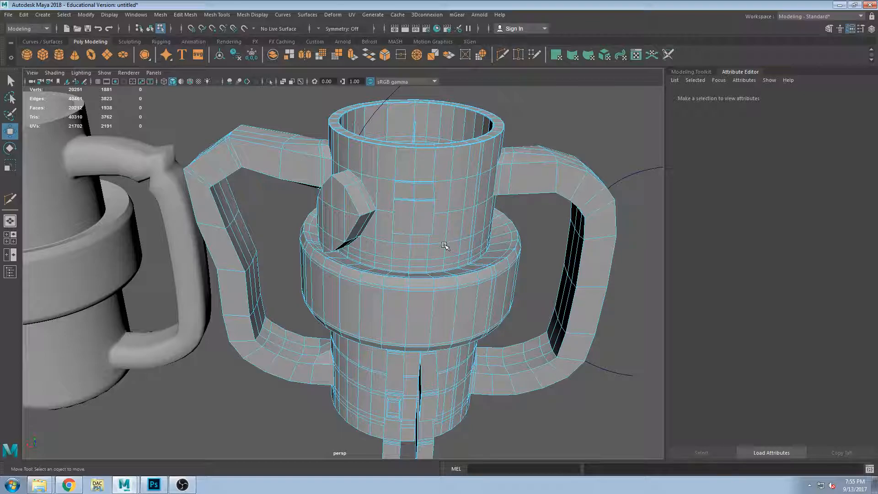
click(532, 174)
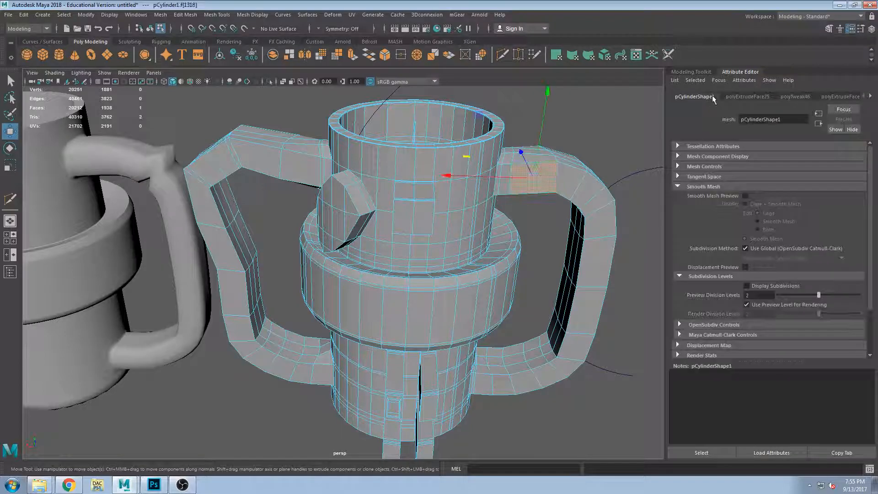
click(741, 97)
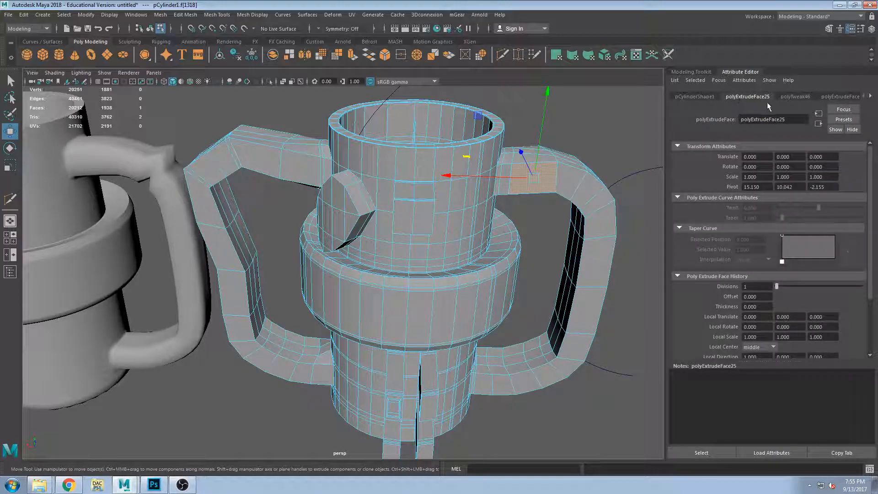
click(795, 98)
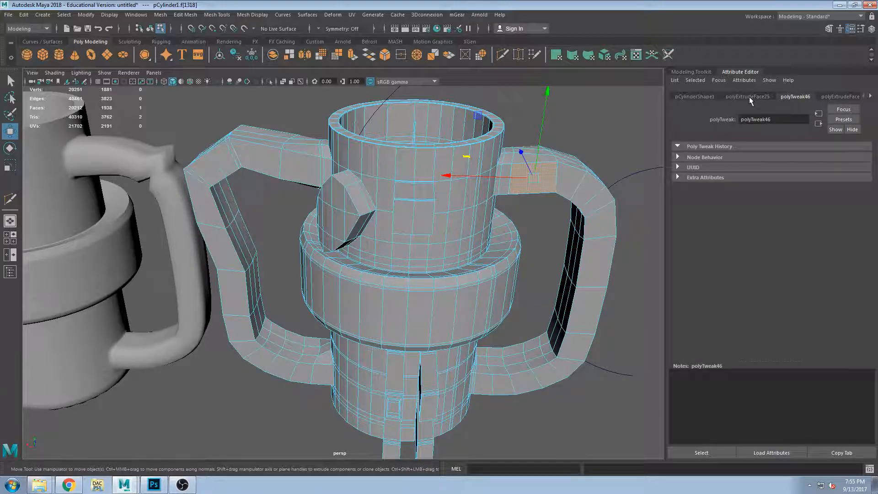
click(749, 97)
click(701, 97)
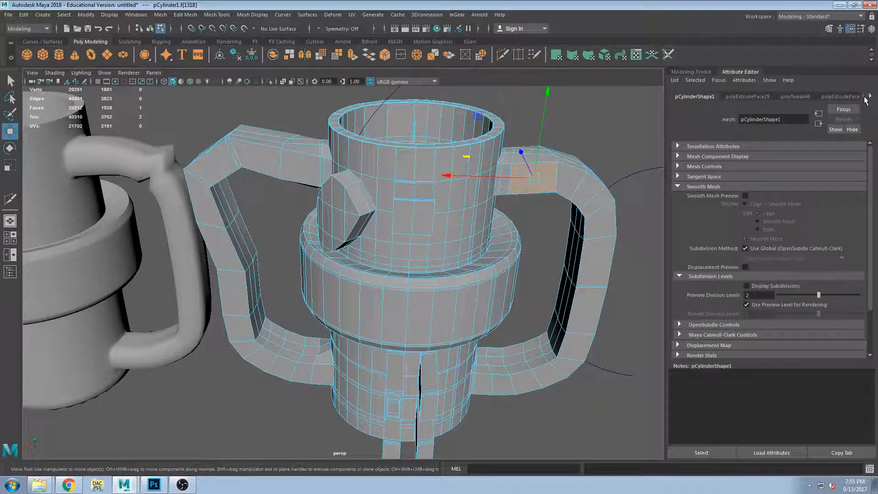
click(752, 97)
click(871, 98)
click(749, 97)
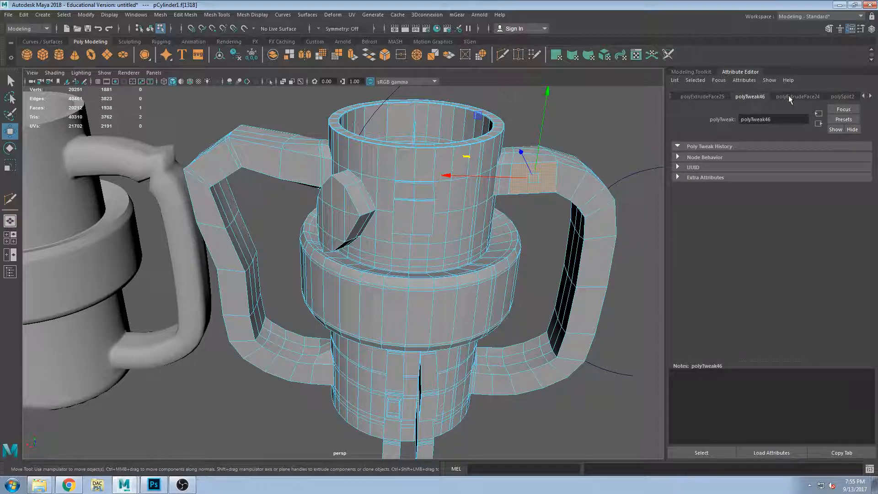
click(702, 97)
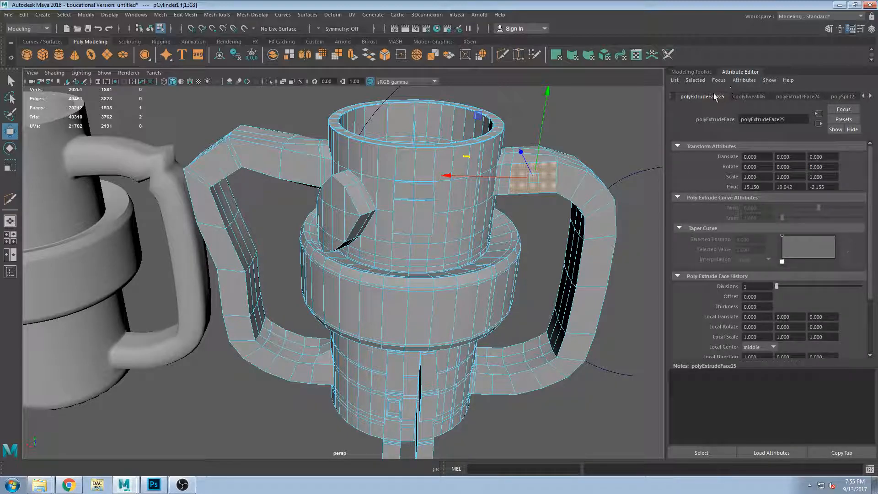
click(863, 96)
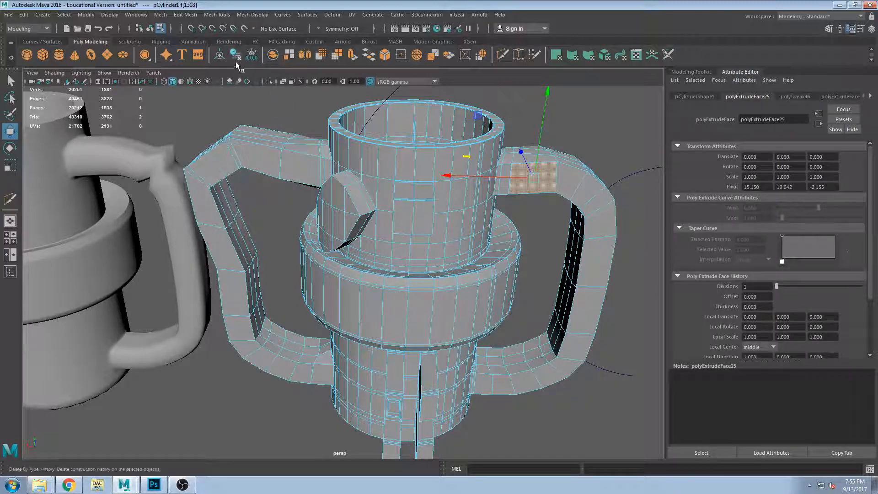
- Switch the cup to object mode, delete its construction history and open its shape node attributes
click(250, 61)
click(10, 81)
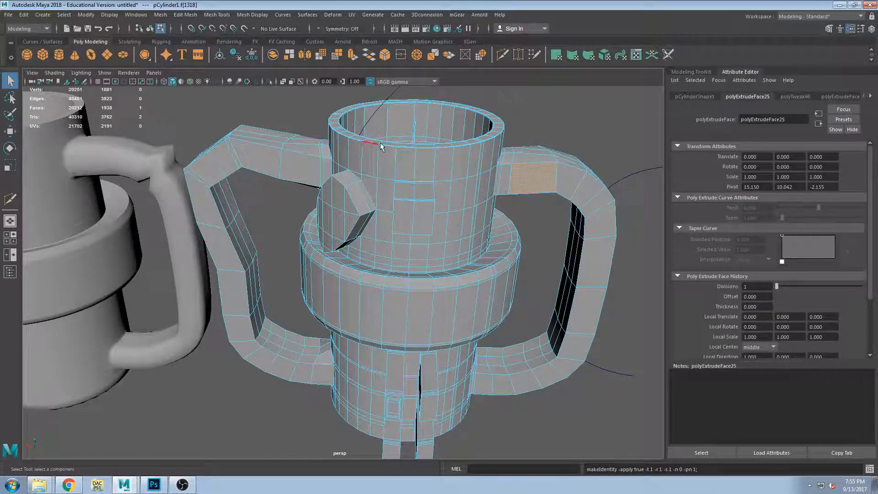
key(F8)
click(236, 55)
click(690, 98)
click(722, 97)
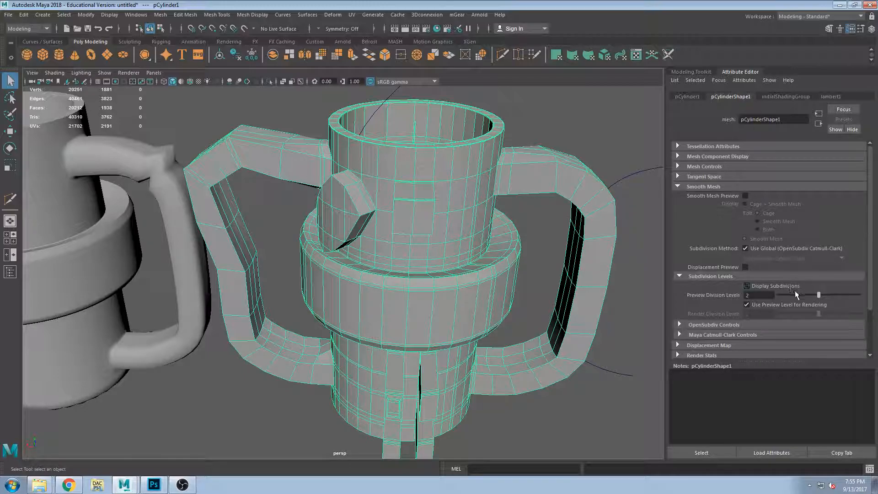
- Compare the cup's unsmoothed and smooth displays, leave smooth preview on and deselect the cup
click(828, 294)
key(3)
key(1)
key(3)
click(542, 113)
- Examine the smoothed cup from above, from below and from the recess side, with the cup selected
alt+drag(538, 173, 360, 194)
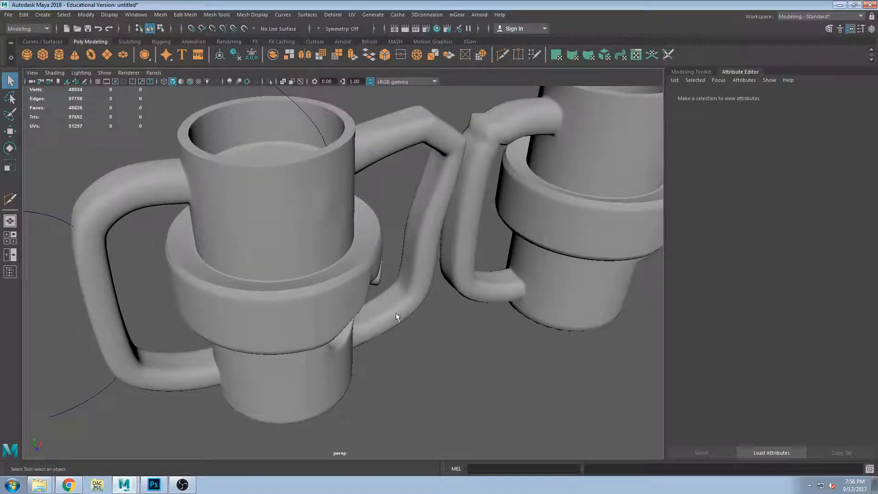
alt+drag(398, 407, 395, 323)
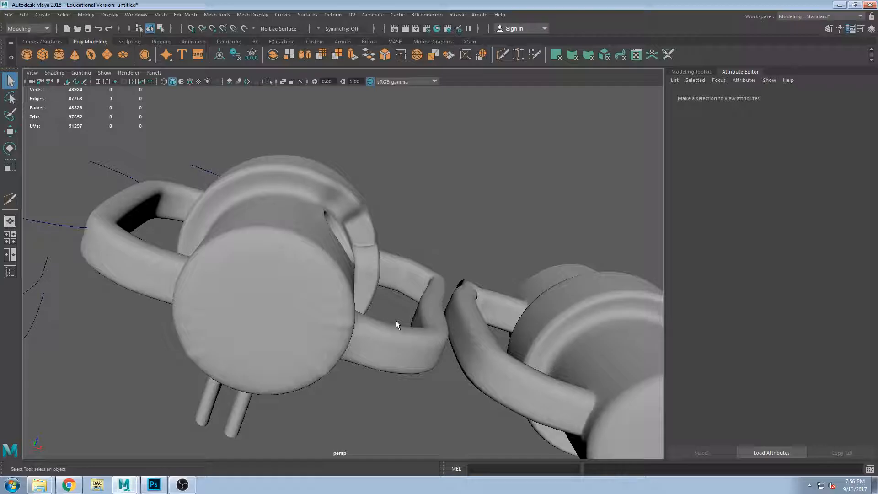
alt+drag(286, 231, 290, 186)
click(290, 186)
mouse_move(306, 228)
alt+mouse_down()
mouse_move(304, 220)
mouse_move(147, 221)
mouse_move(291, 265)
mouse_move(274, 206)
mouse_move(280, 188)
mouse_move(273, 254)
mouse_move(309, 226)
alt+mouse_up()
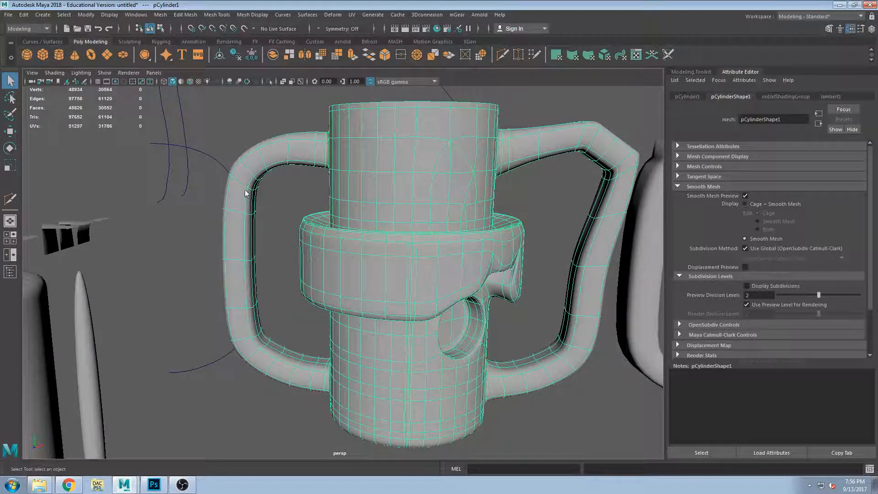
- Select the outer of the two wavy profile curves beside the cups and show its control vertices for editing
key(F10)
double_click(239, 262)
alt+drag(254, 273, 449, 280)
scroll(517, 268, down, 3)
scroll(448, 172, down, 3)
alt+drag(422, 185, 432, 149)
click(506, 176)
alt+drag(509, 197, 559, 223)
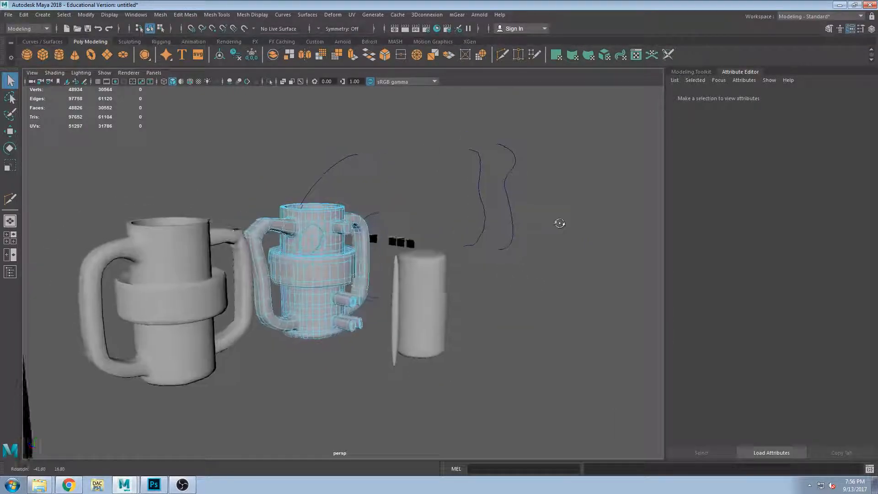
click(507, 178)
scroll(525, 172, up, 3)
right_drag(578, 151, 533, 153)
alt+drag(555, 152, 574, 151)
alt+middle_drag(575, 151, 548, 200)
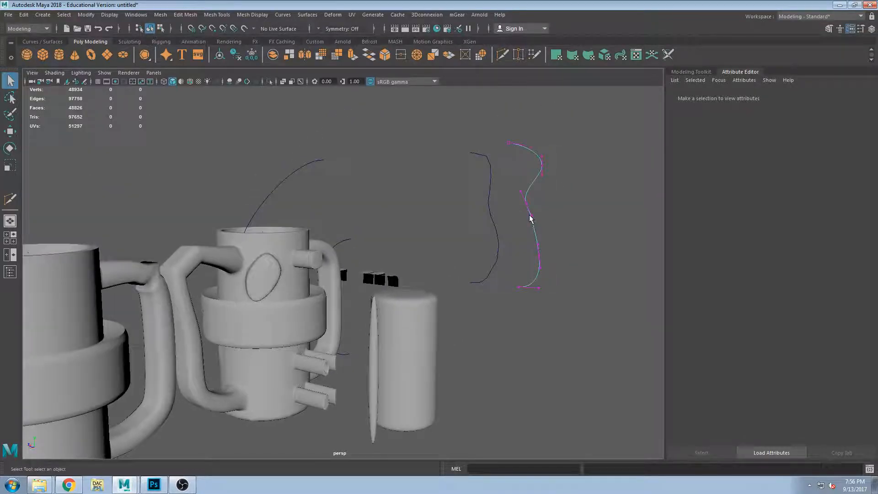
- In the side view, move the upper tangent handle of the curve's middle anchor to reshape its inward bend
click(531, 218)
key(space)
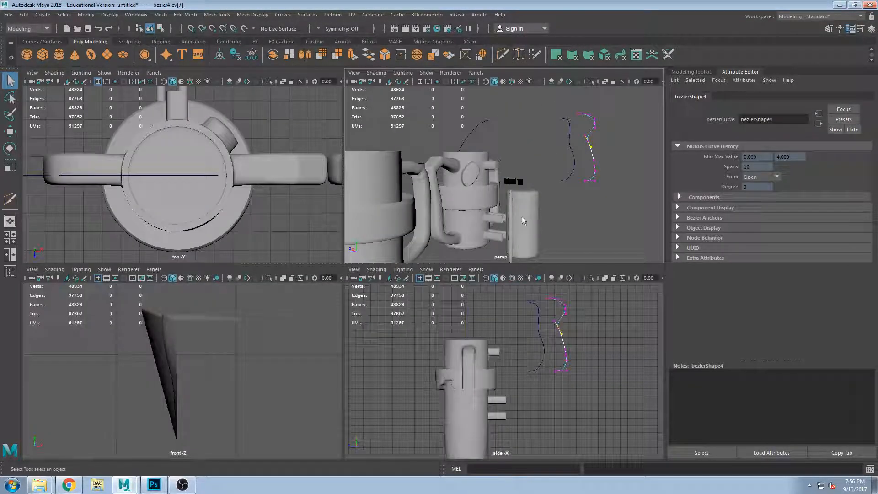
key(space)
scroll(490, 186, up, 3)
alt+middle_drag(531, 149, 467, 239)
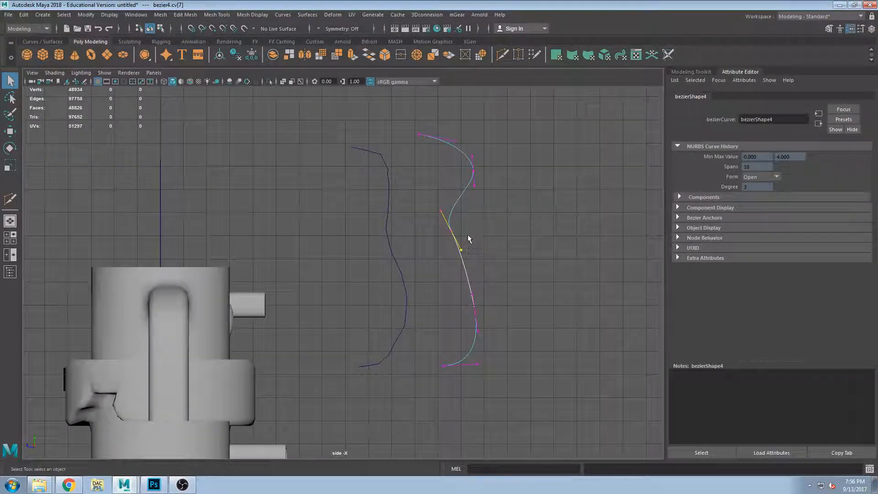
scroll(499, 311, up, 3)
click(485, 185)
key(w)
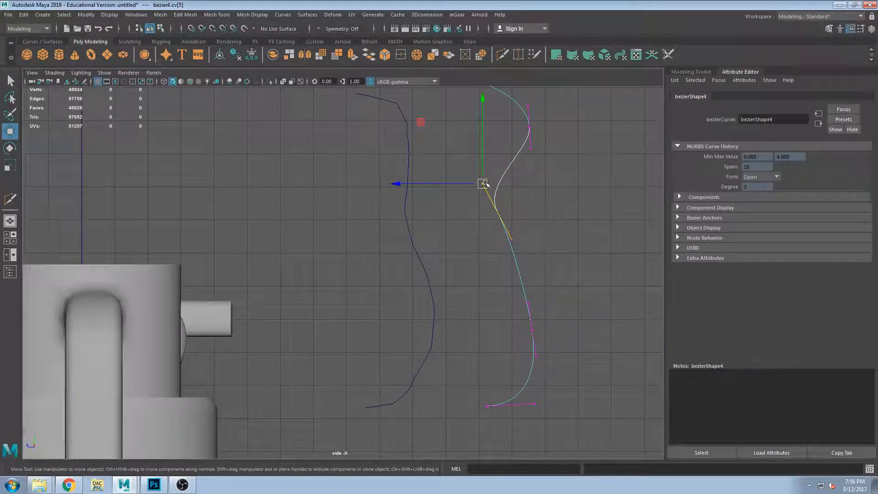
scroll(484, 185, down, 2)
drag(457, 205, 463, 199)
- Delete the anchor at the curve's lower bulge and reshape that section with the bottom and middle tangent handles
click(487, 316)
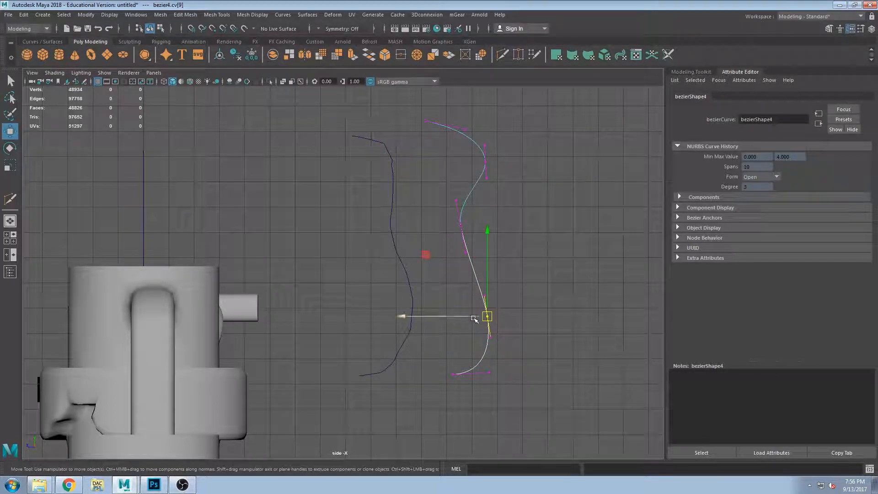
key(Delete)
drag(490, 372, 541, 346)
click(488, 373)
click(464, 254)
drag(465, 252, 463, 265)
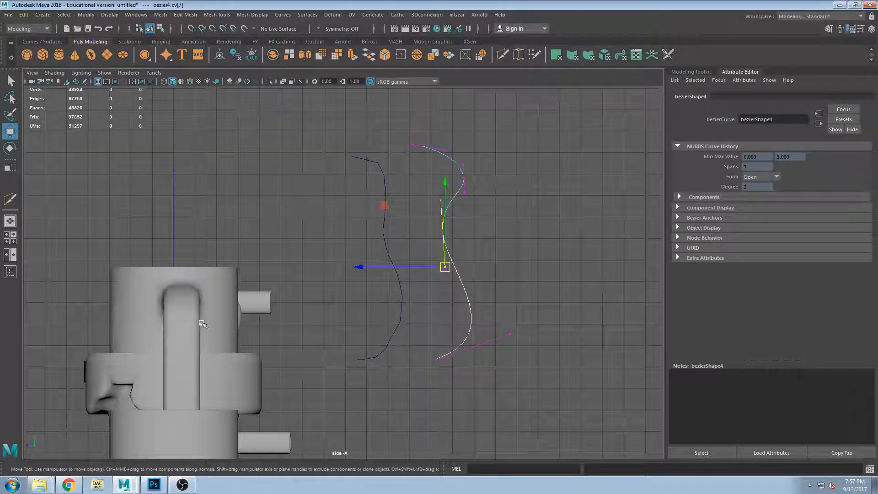
- Frame the densely meshed cup in the perspective view and inspect its mesh in unsmoothed display
click(210, 326)
key(space)
key(space)
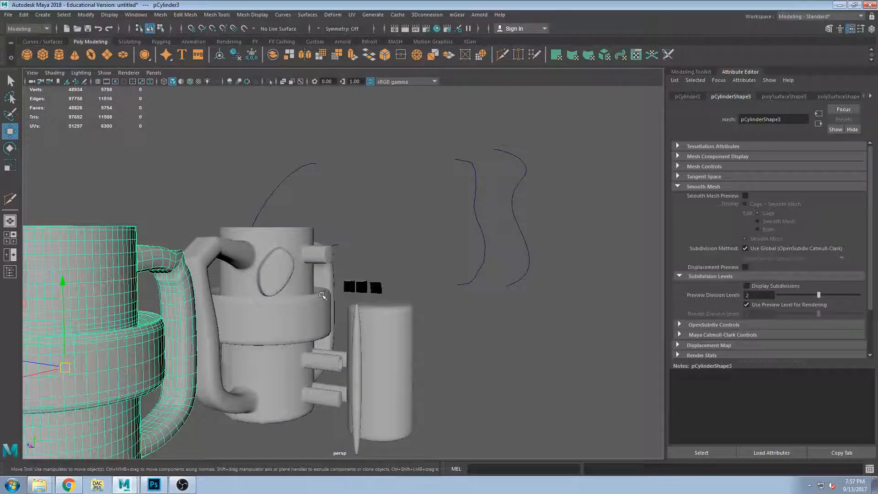
key(f)
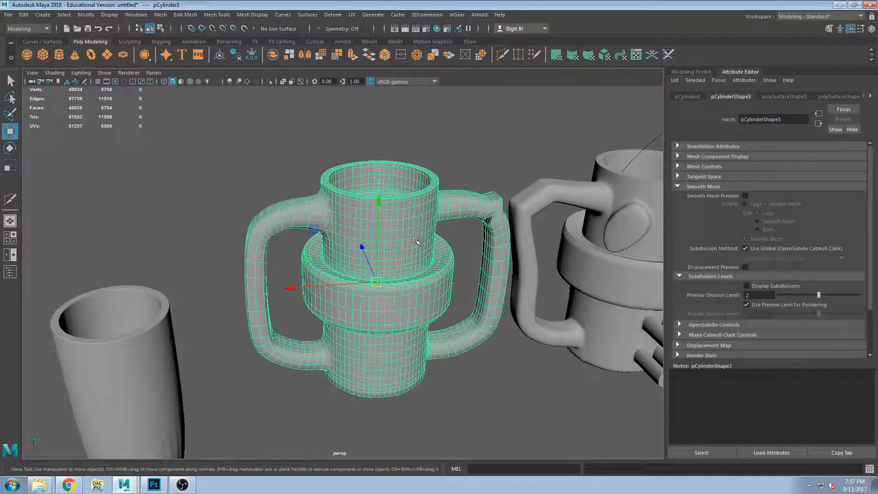
scroll(317, 261, up, 2)
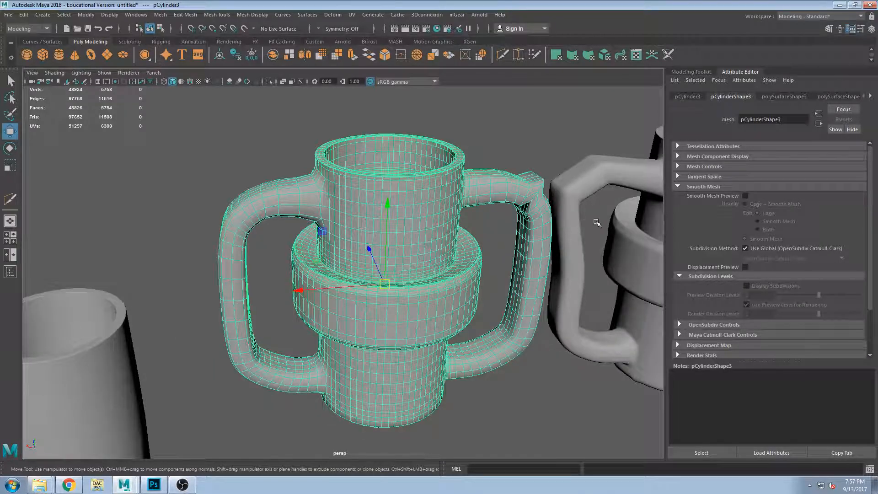
key(1)
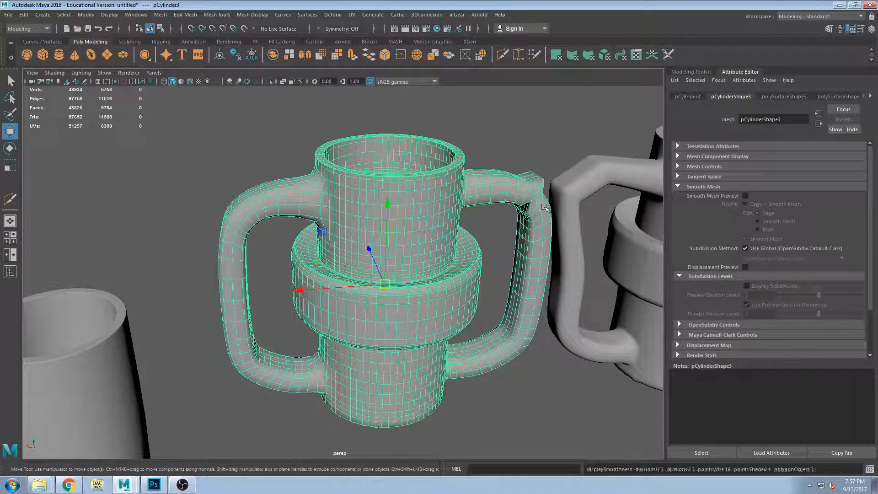
- Select the cup with the pegs and delete the edge loop halfway down its rounded handle
click(633, 184)
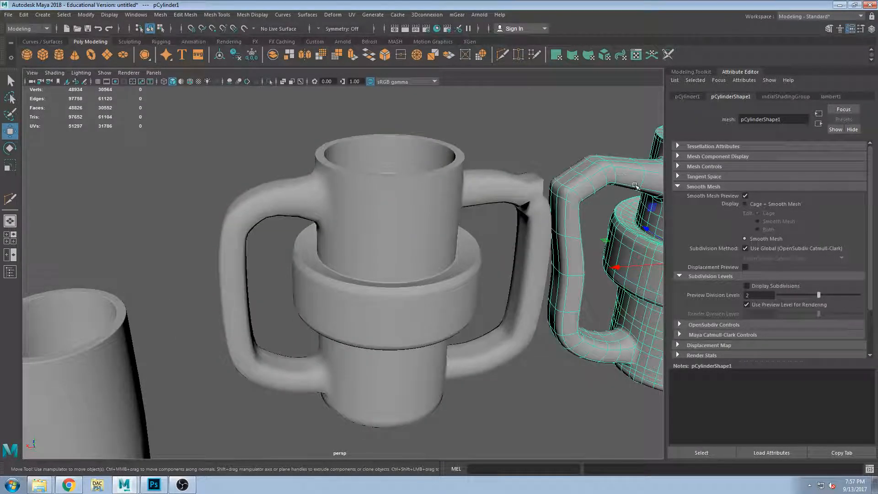
alt+middle_drag(617, 230, 411, 198)
alt+drag(412, 199, 444, 256)
scroll(433, 244, up, 2)
alt+drag(297, 162, 413, 233)
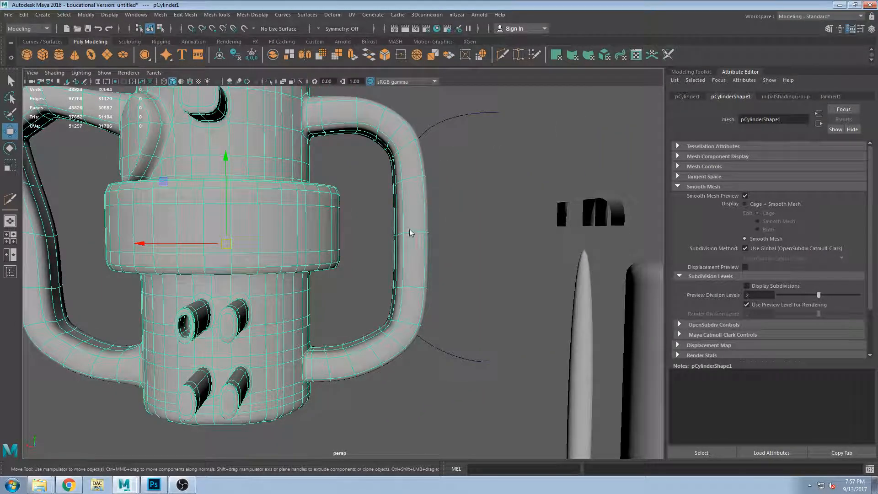
right_drag(419, 195, 418, 179)
double_click(411, 233)
key(ctrl+Delete)
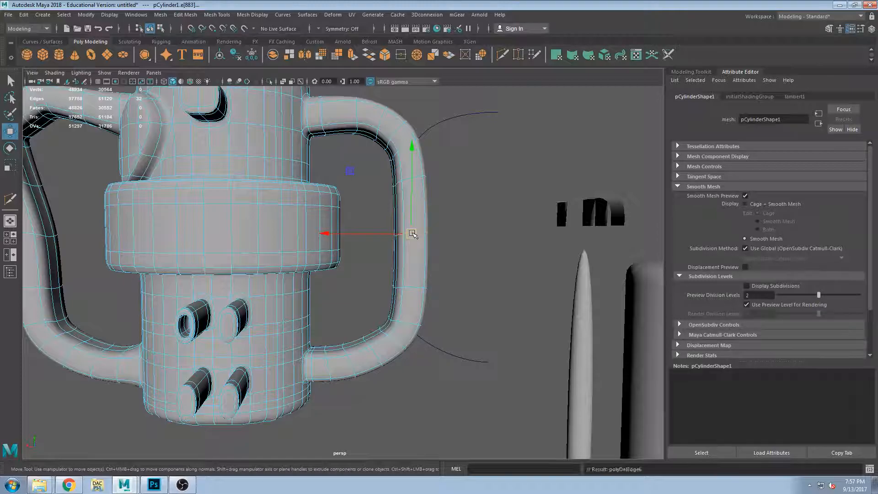
- Delete two edge loops around the upper bend of the rounded handle
alt+drag(412, 233, 460, 242)
alt+drag(460, 234, 434, 200)
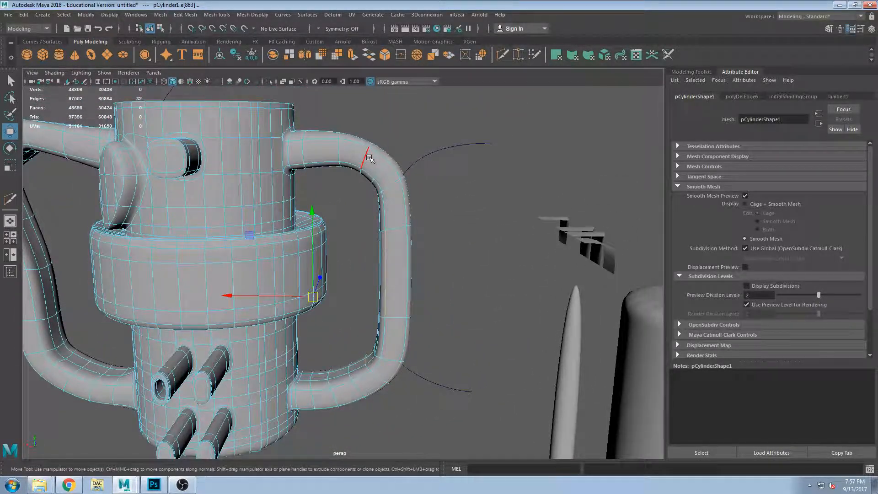
key(ctrl+Delete)
double_click(376, 169)
key(ctrl+Delete)
- Select the edge loop where the handle's upper bend begins and rotate it to suit the curvature
double_click(356, 154)
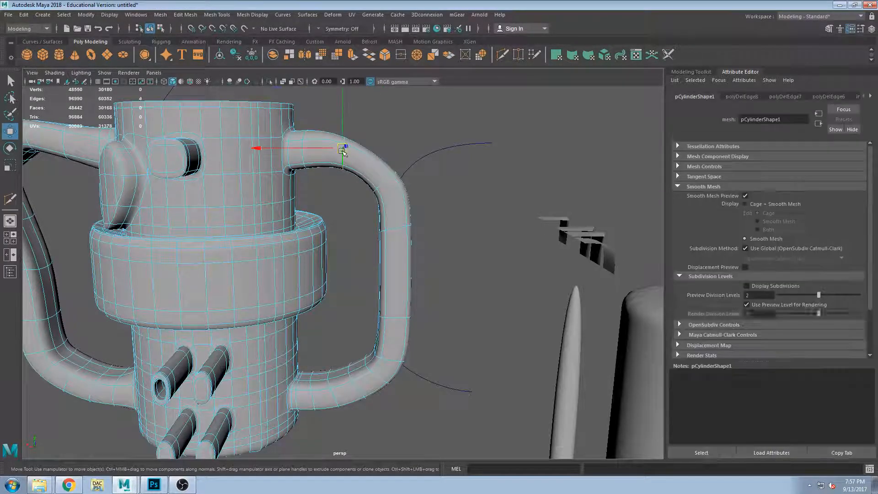
alt+drag(254, 146, 347, 208)
key(r)
key(e)
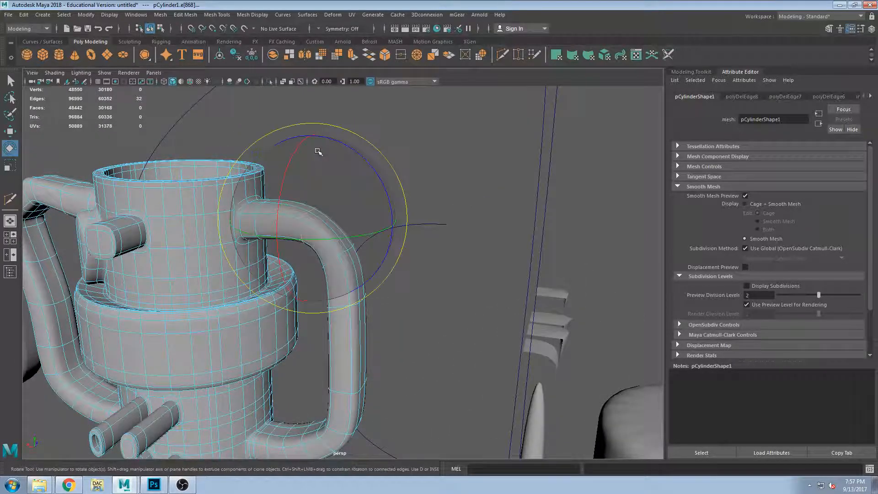
drag(356, 152, 415, 284)
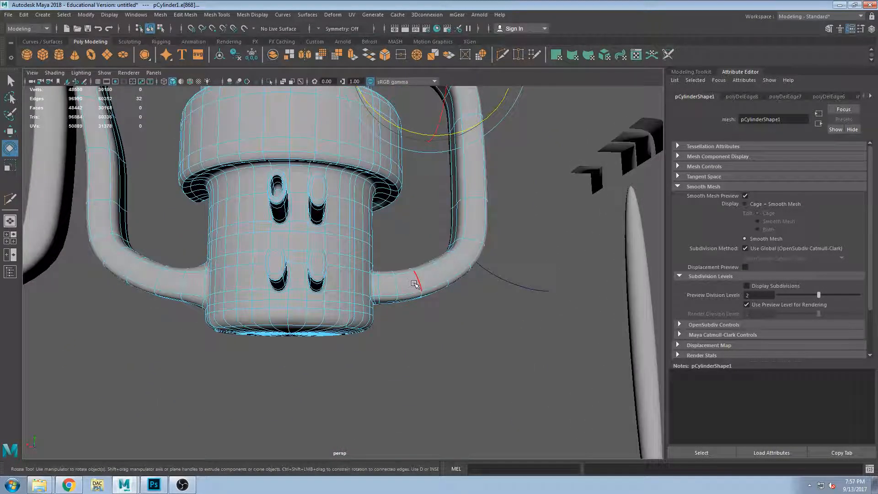
- Delete two edge loops around the lower bend of the rounded handle
key(ctrl+Delete)
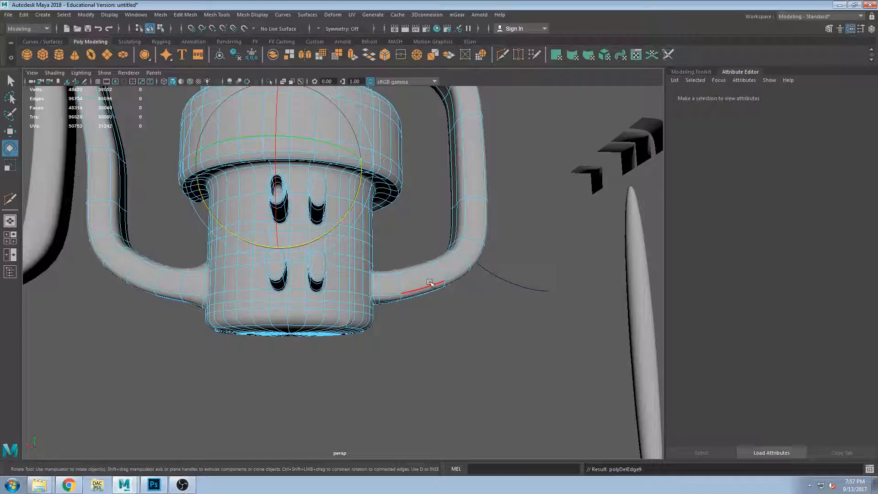
double_click(437, 274)
key(ctrl+Delete)
- Select the remaining edge loop at the handle's lower bend, rotate it to follow the bend and deselect it
alt+drag(442, 263, 446, 314)
double_click(455, 297)
key(w)
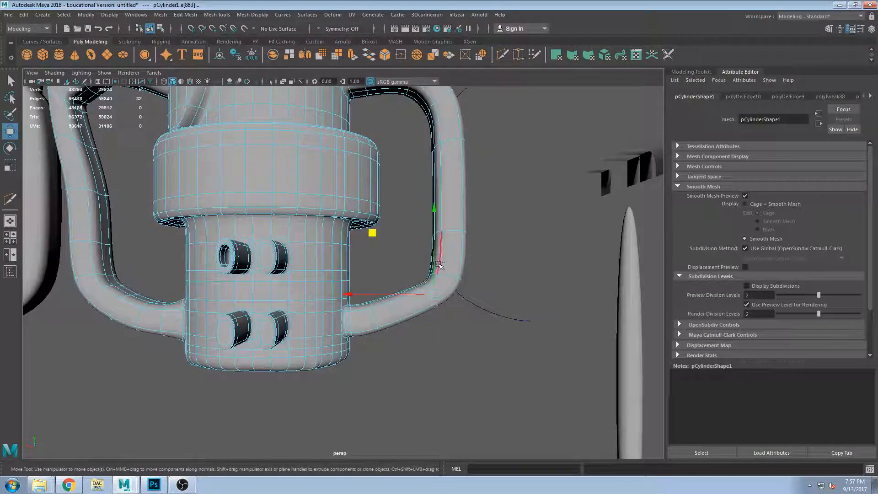
key(e)
alt+drag(446, 250, 404, 300)
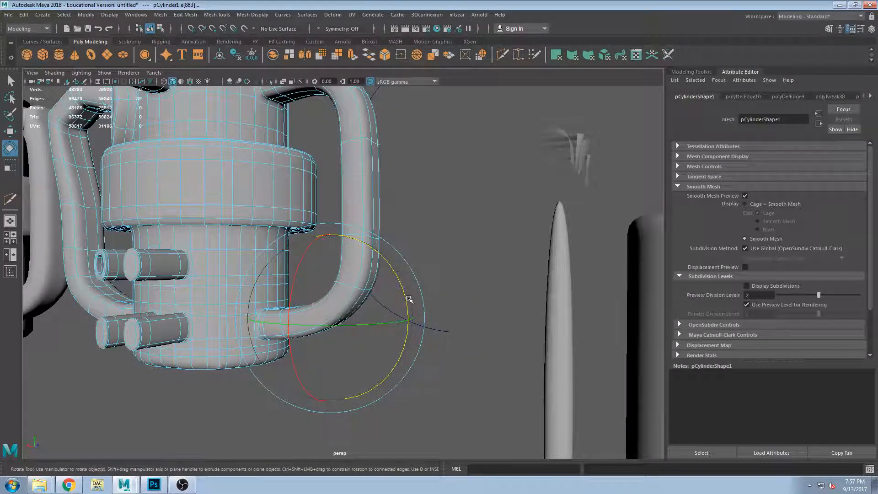
click(494, 307)
- Examine the edge loops where the lower handle joins the cup body in smooth, unsmoothed and cage-plus-smooth display
alt+middle_drag(298, 317, 359, 300)
scroll(358, 301, up, 8)
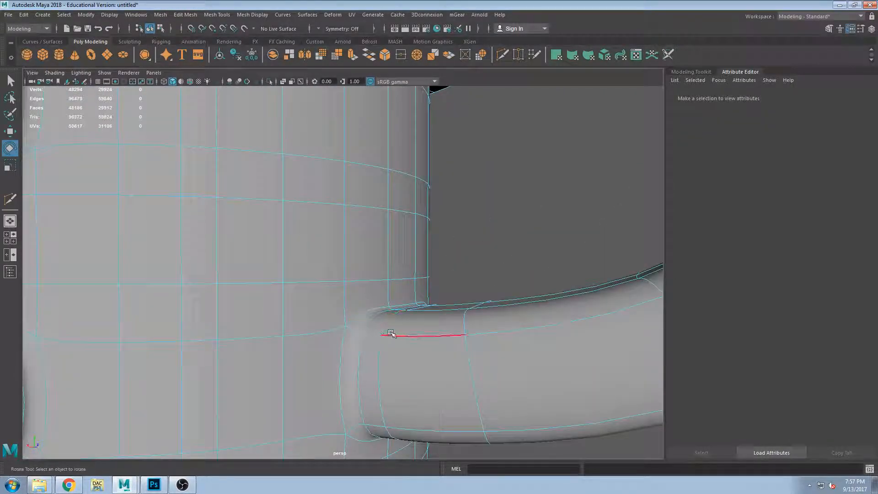
scroll(384, 332, down, 3)
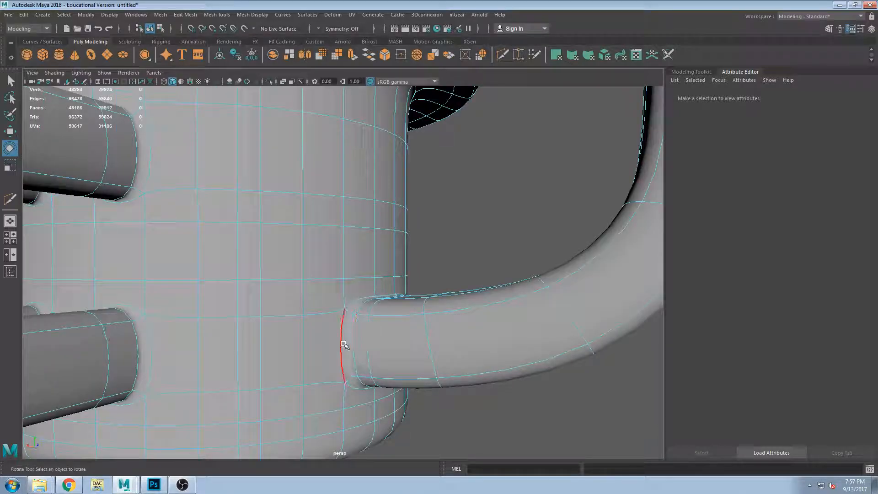
key(1)
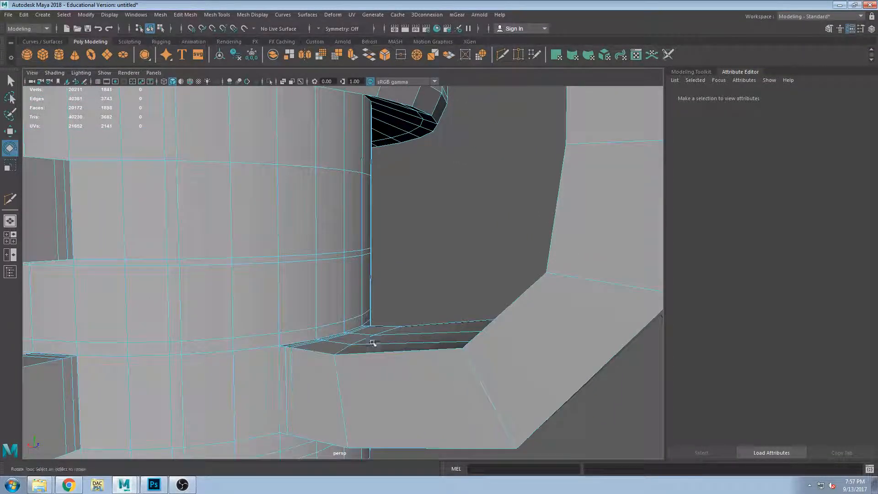
alt+drag(349, 344, 436, 230)
double_click(439, 234)
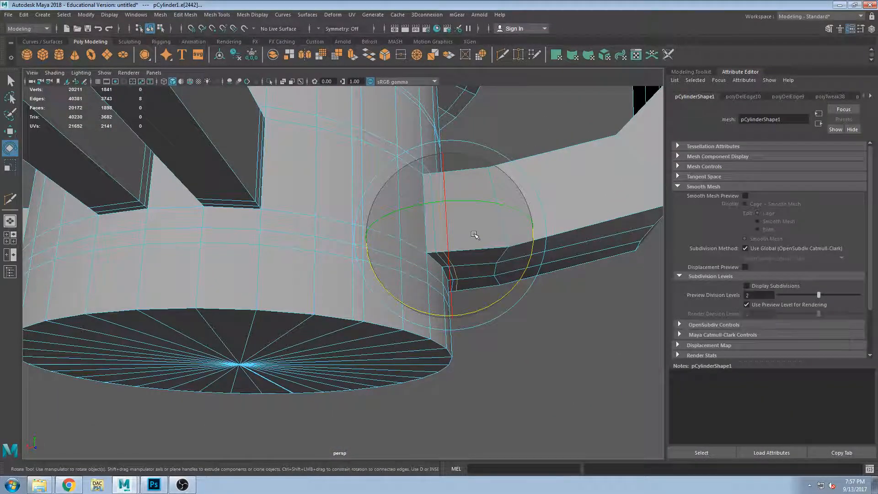
click(524, 291)
alt+drag(524, 290, 511, 297)
key(2)
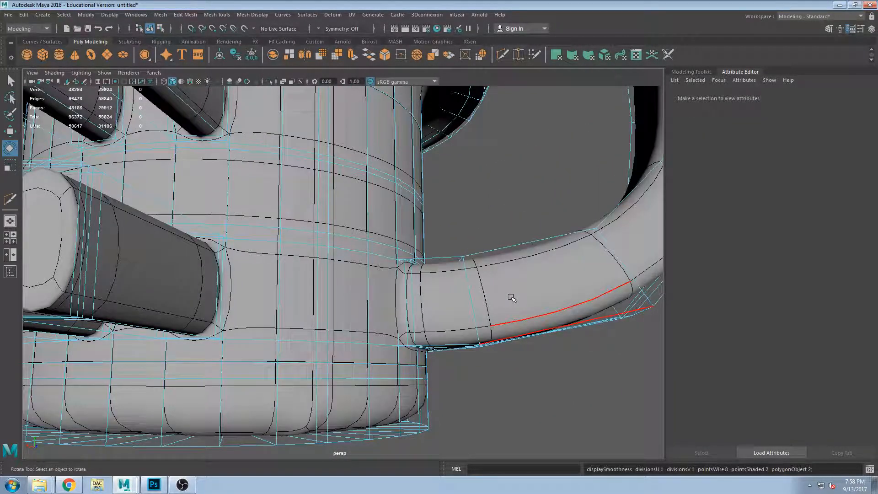
- Review the simplified handle and the whole cup in cage-plus-smooth display
click(525, 333)
scroll(511, 284, down, 5)
click(551, 308)
alt+drag(526, 185, 461, 247)
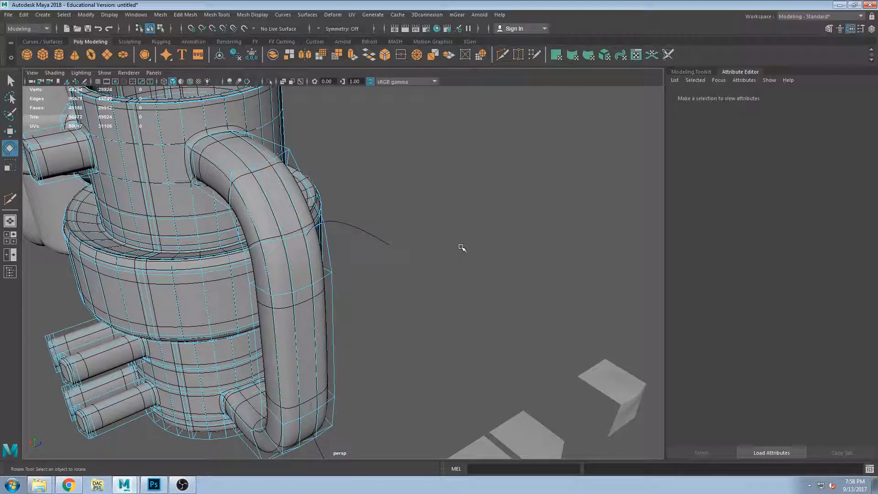
alt+drag(462, 248, 482, 306)
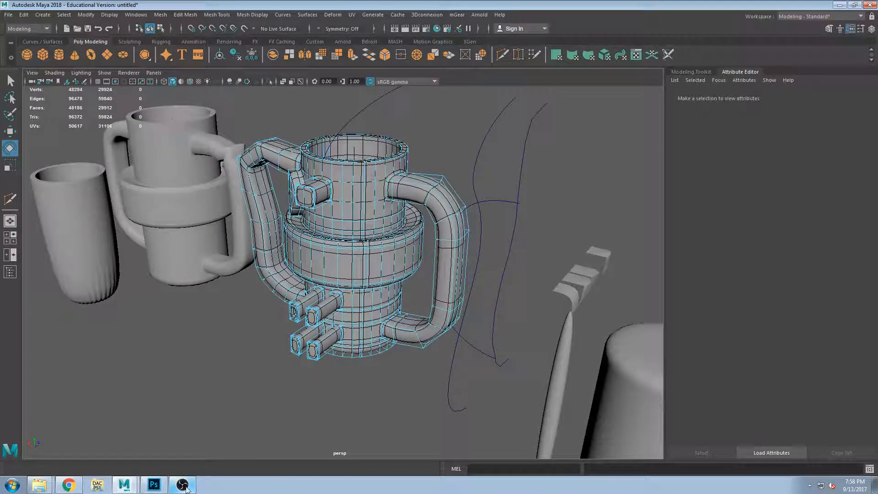